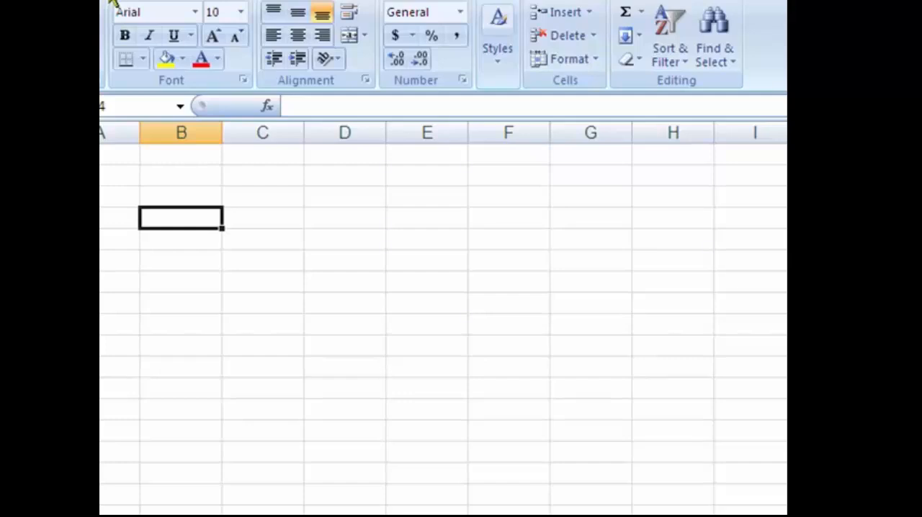
Look through the Insert, Page Layout, Formulas, Data, Review and View command sets, and return to the Home commands
left_click(159, 1)
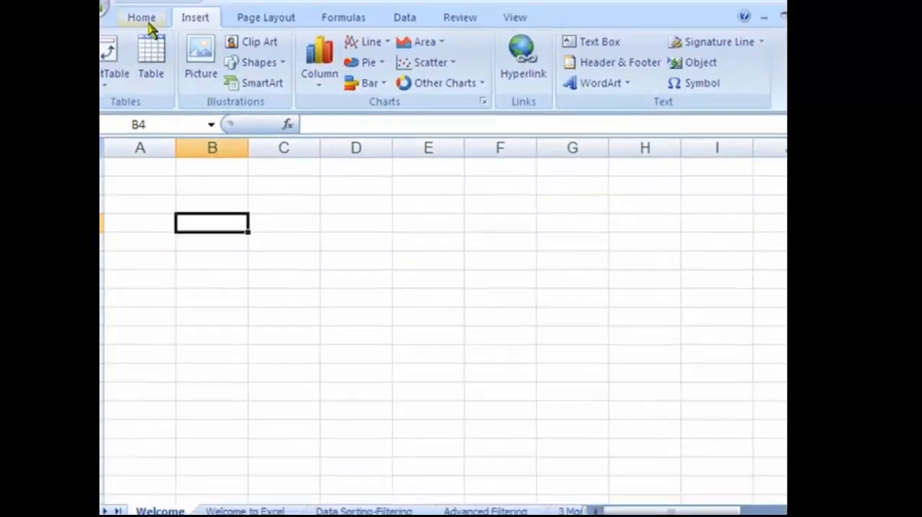
left_click(147, 23)
left_click(230, 42)
left_click(277, 42)
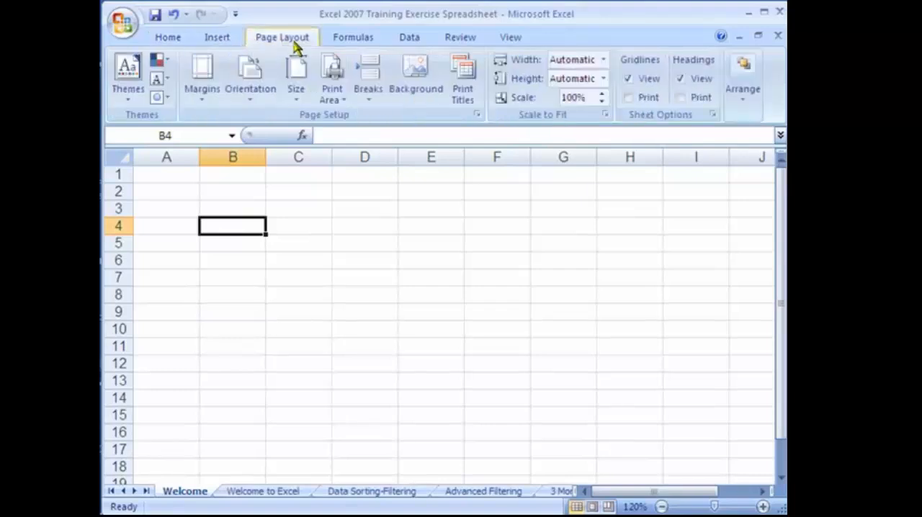
left_click(358, 45)
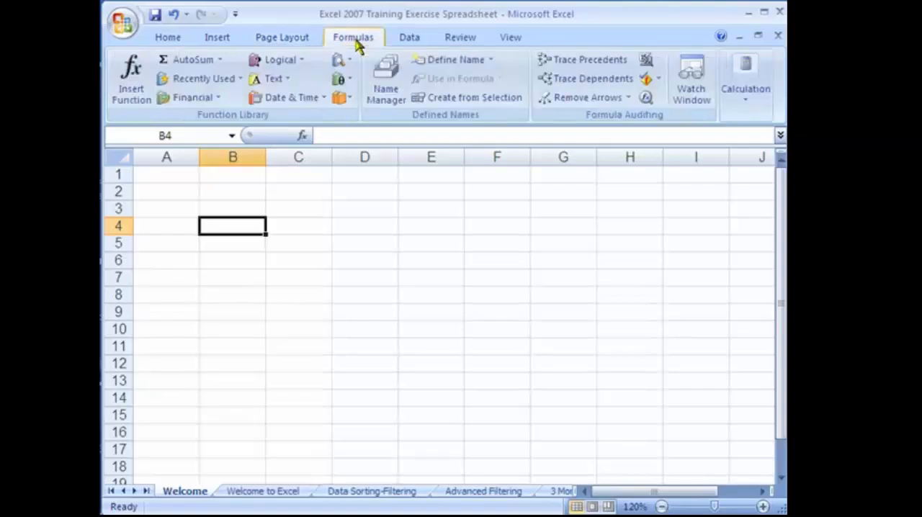
left_click(407, 42)
left_click(453, 42)
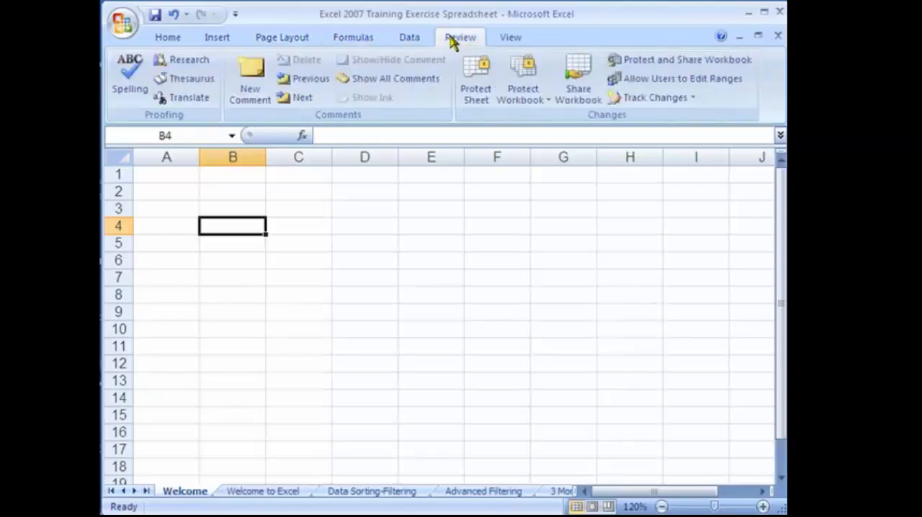
left_click(507, 40)
left_click(186, 40)
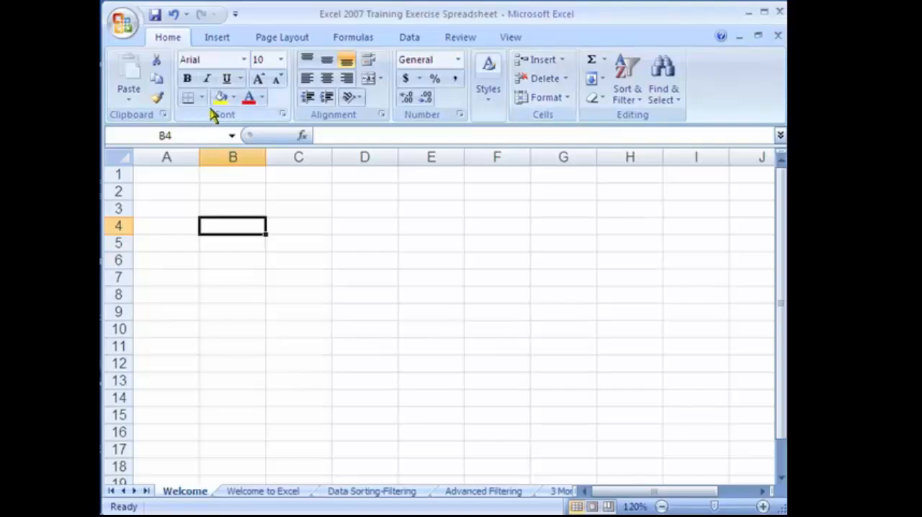
Examine the full font formatting options for cell B4 and close them without changing anything
left_click(283, 115)
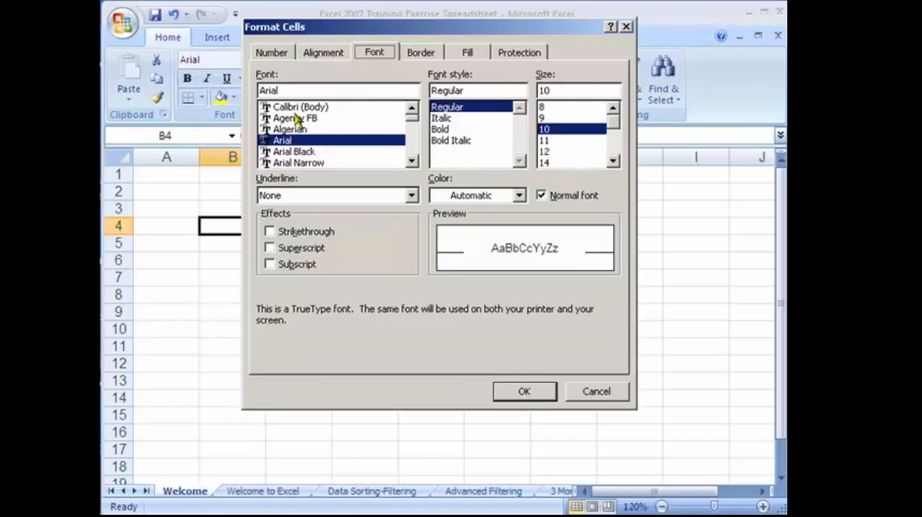
left_click(532, 386)
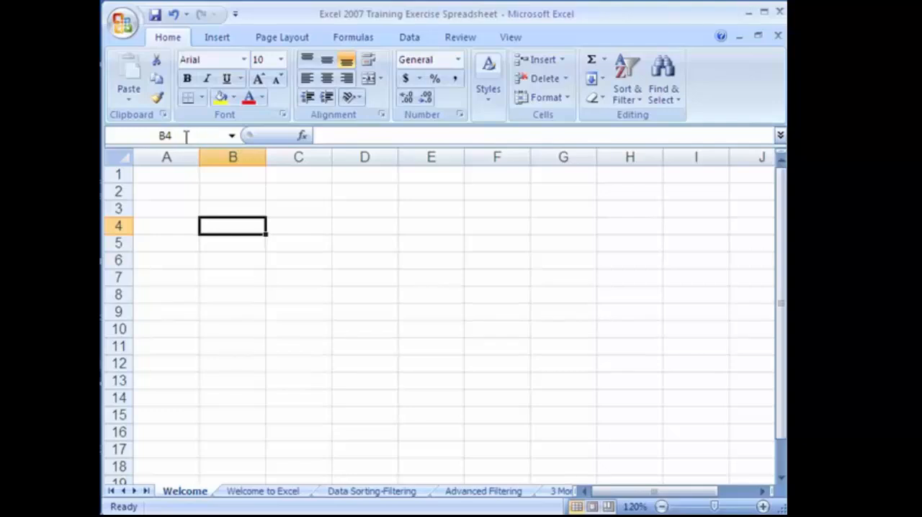
Try the formula bar entry for cell B4, and select different cells down to B7 to compare their cell references
left_click(421, 140)
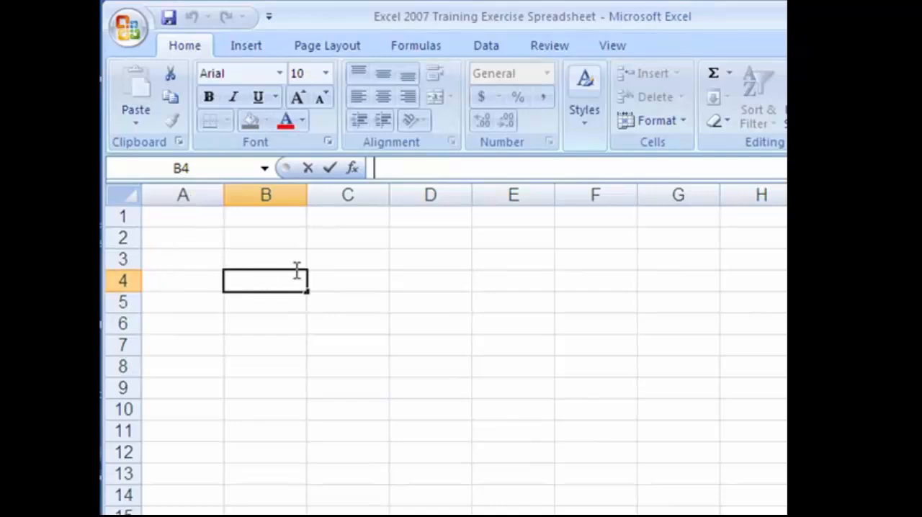
left_click(187, 283)
left_click(247, 276)
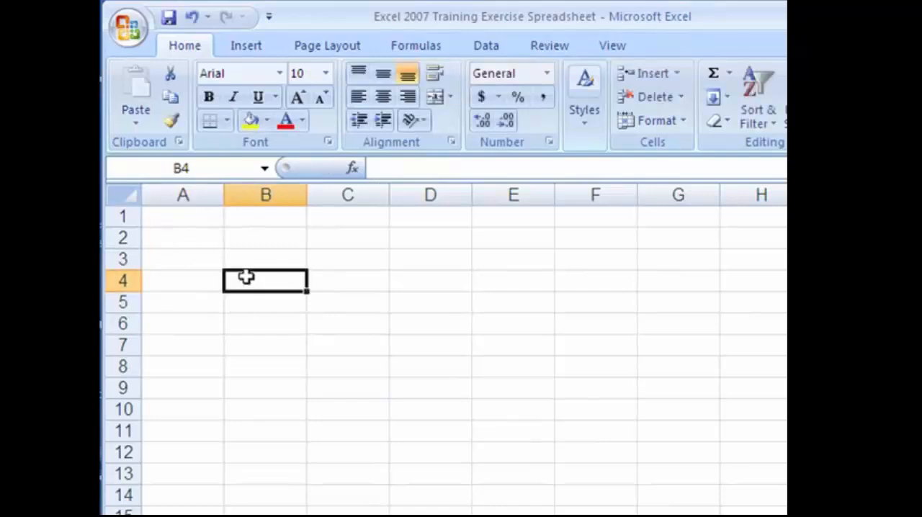
left_click(273, 317)
left_click(274, 345)
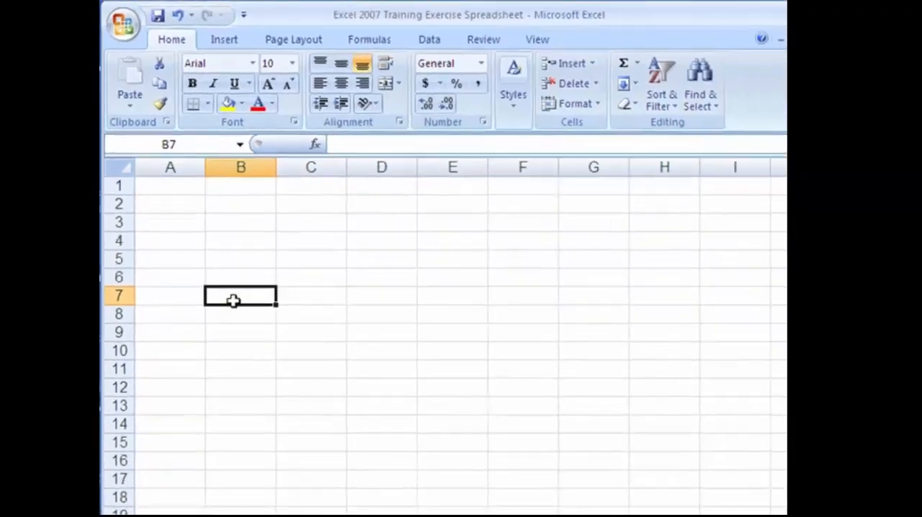
Create a new blank workbook and look through Sheet1, Sheet2 and Sheet3, returning to Sheet1
key("ctrl+n")
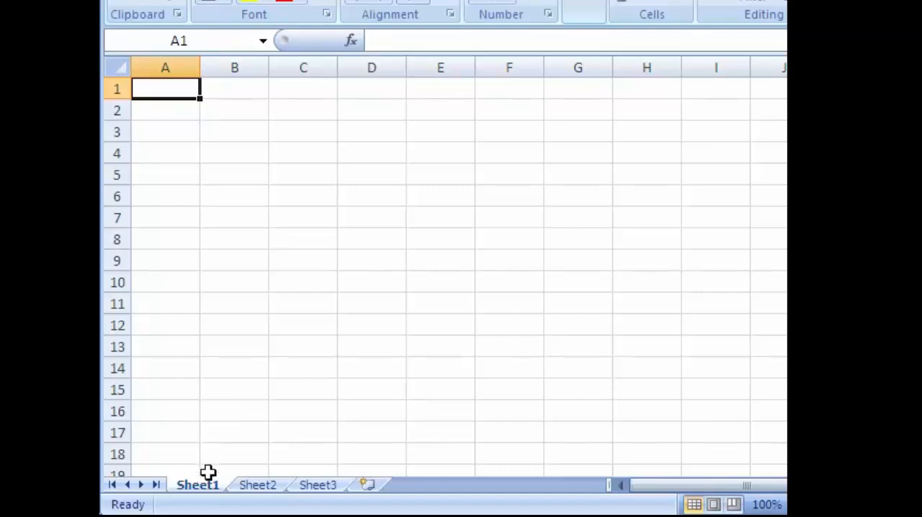
left_click(256, 484)
left_click(198, 487)
left_click(257, 486)
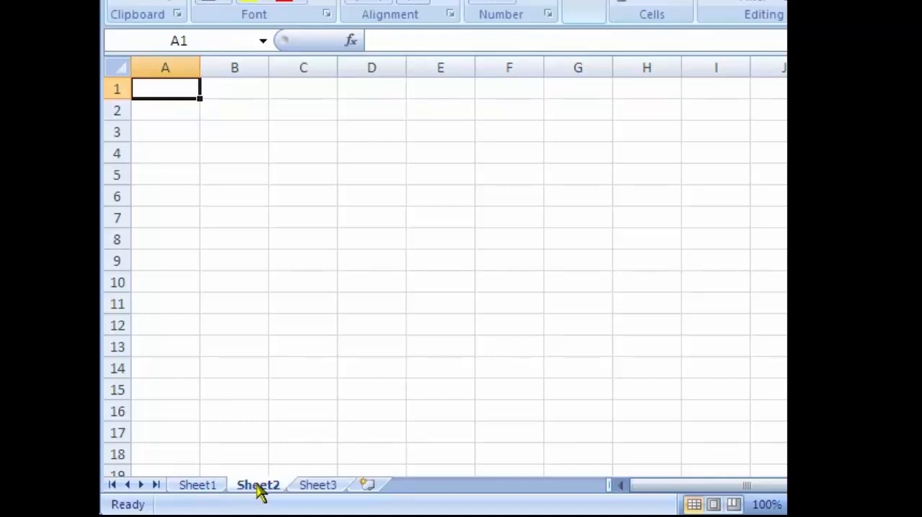
left_click(321, 487)
left_click(268, 487)
left_click(203, 491)
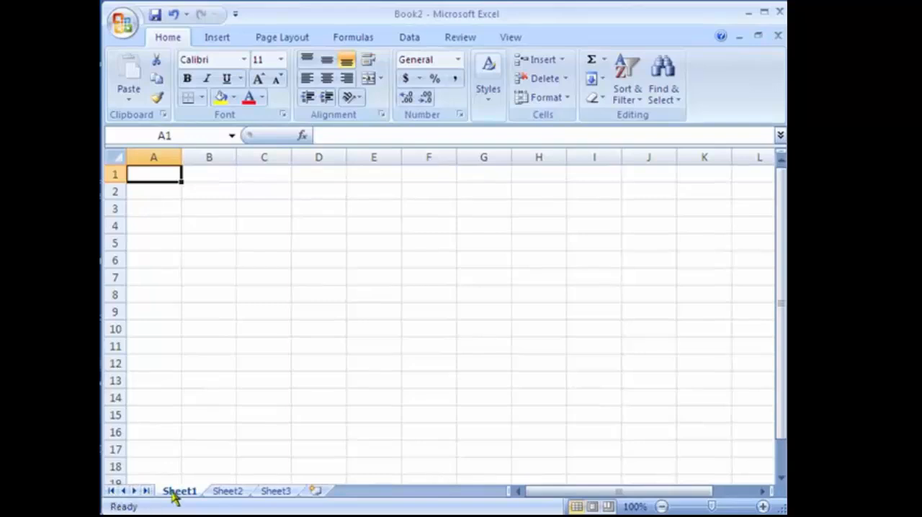
Add two new worksheets after Sheet3 in the new workbook
left_click(315, 493)
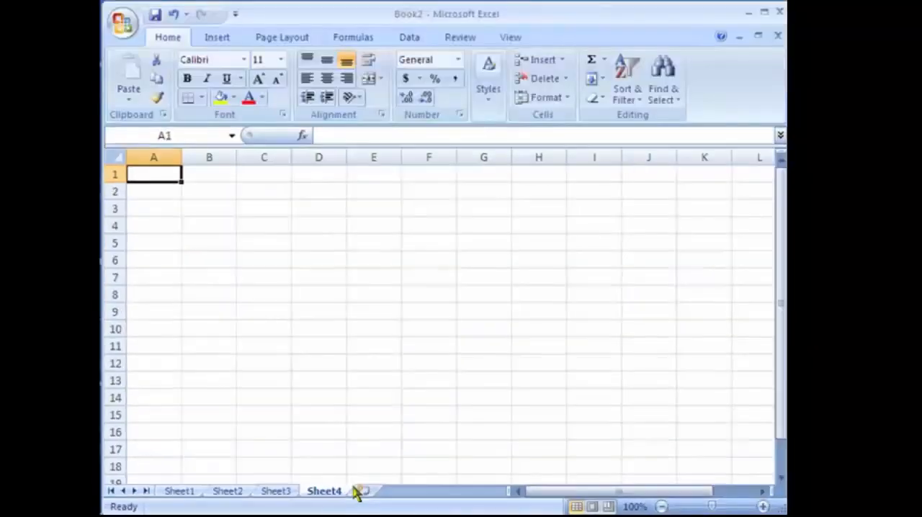
left_click(527, 474)
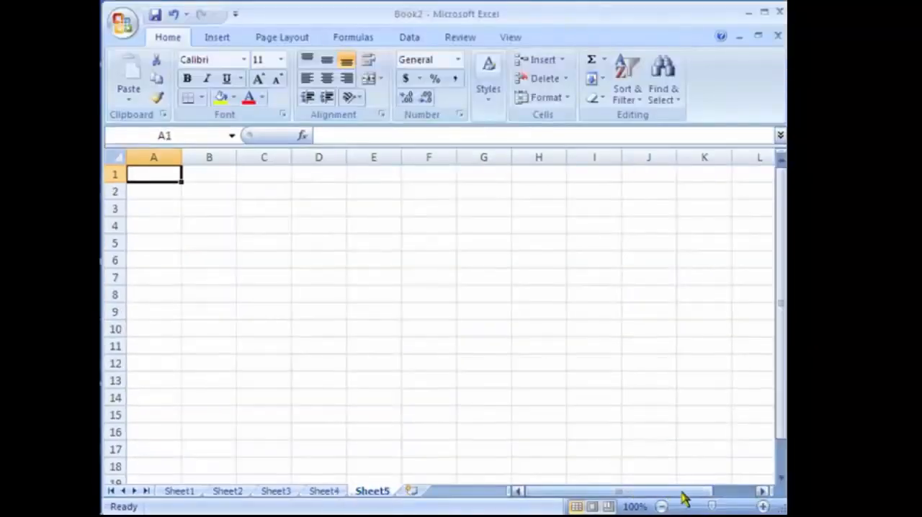
Examine Sheet5's columns sideways, and try a larger magnification before returning to 100%
left_click(761, 491)
left_click(761, 491)
left_click(762, 492)
left_click(518, 491)
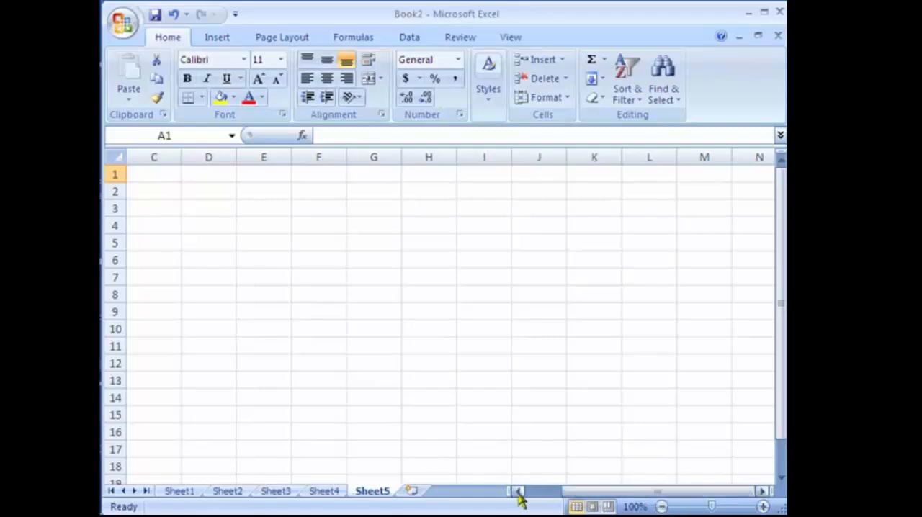
left_click(517, 491)
left_click(518, 491)
left_click(761, 491)
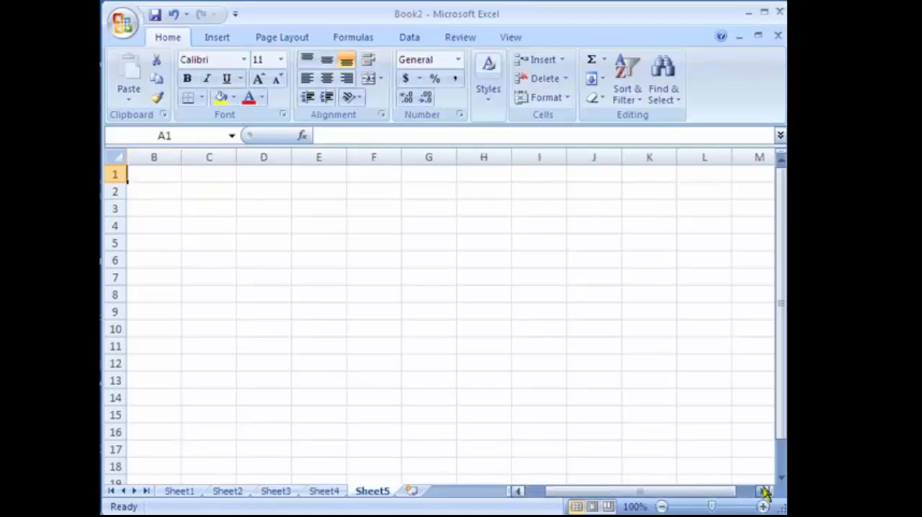
left_click(761, 491)
left_click(762, 492)
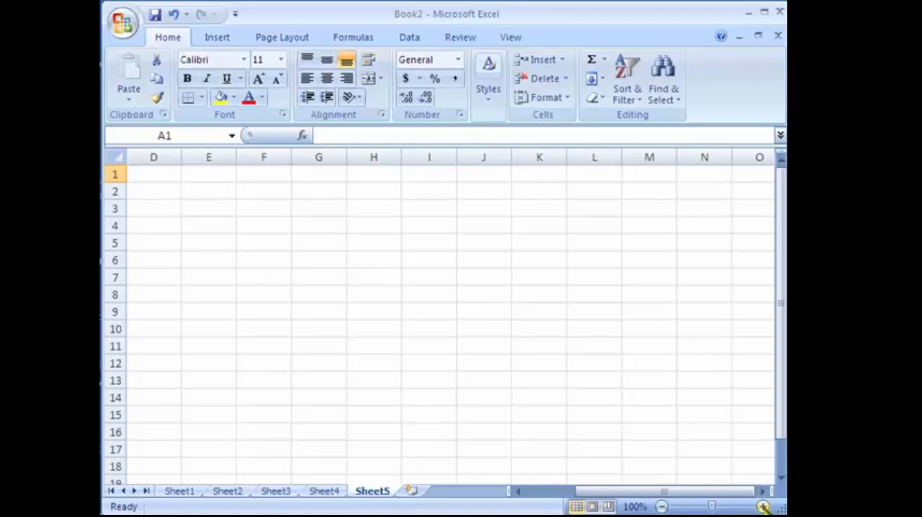
left_click(763, 506)
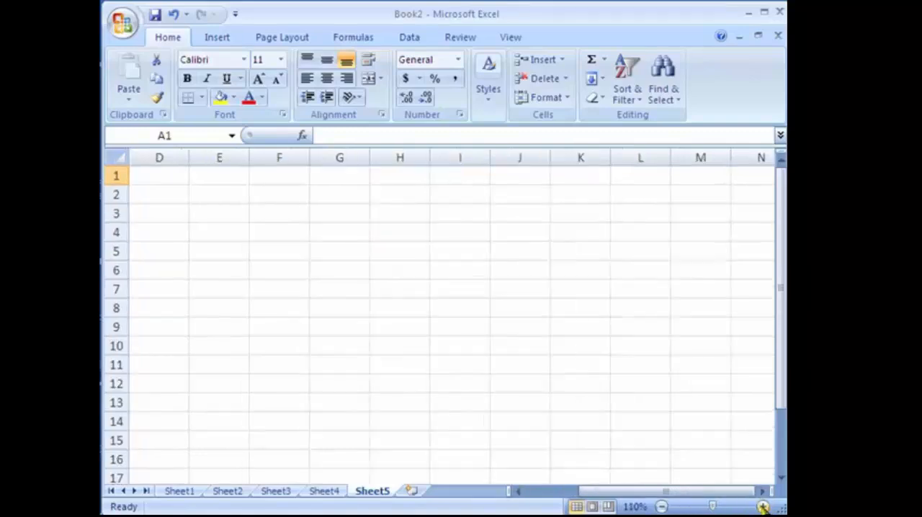
left_click(763, 506)
left_click(661, 506)
left_click(662, 506)
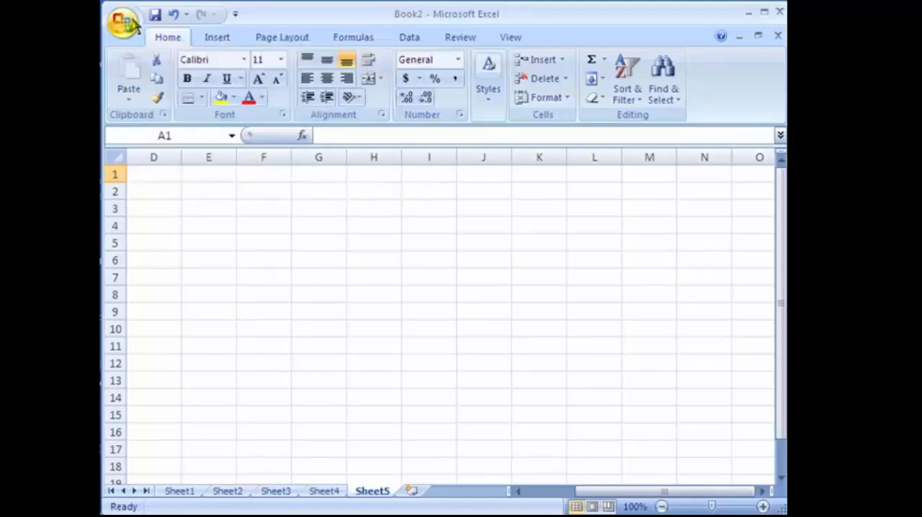
Examine the Popular settings in Excel Options, including the defaults for new workbooks, and leave them unchanged
left_click(126, 22)
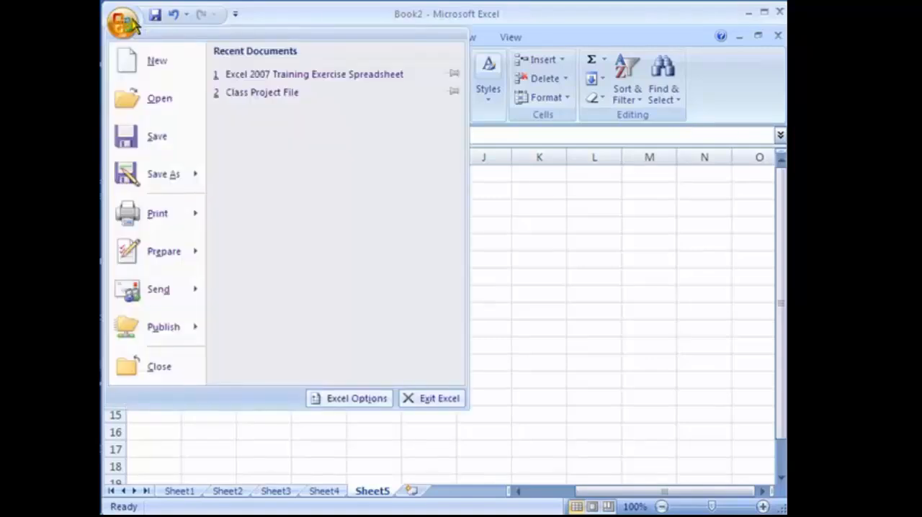
left_click(345, 400)
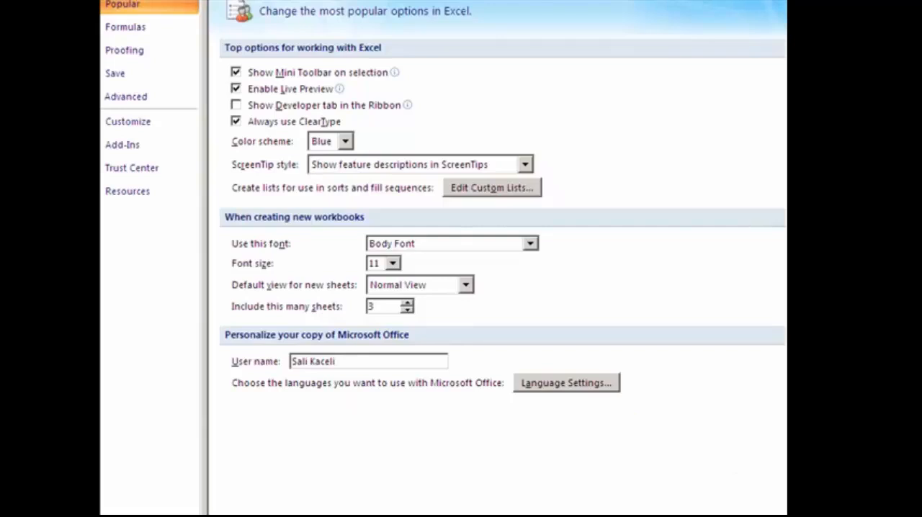
left_click(699, 513)
left_click(123, 23)
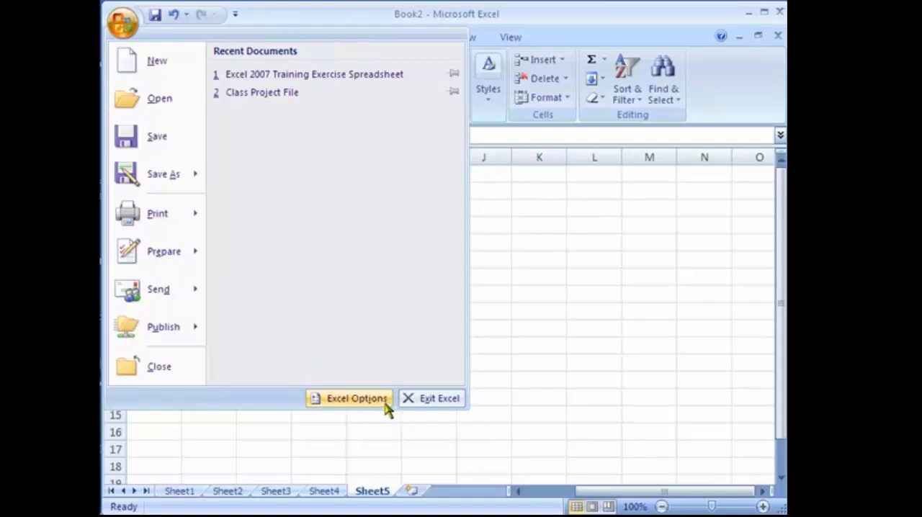
left_click(570, 346)
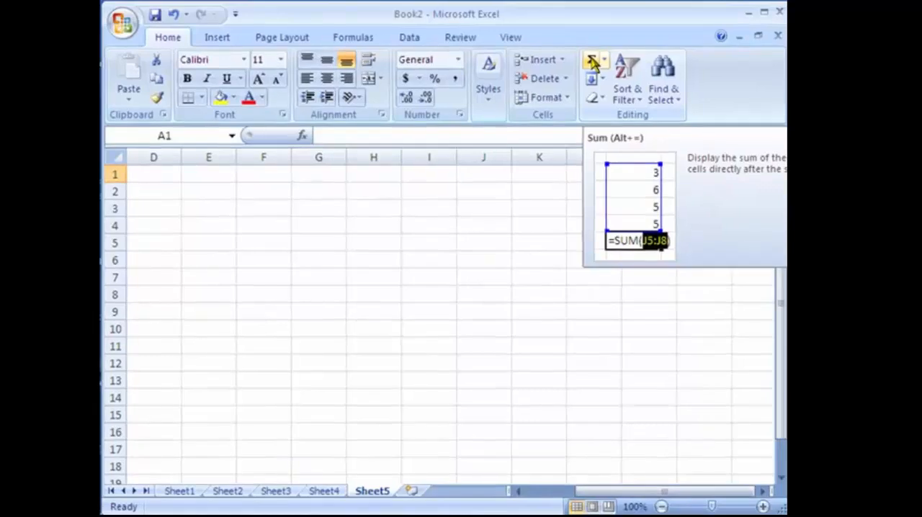
Add the Sum command to the Quick Access Toolbar
right_click(592, 65)
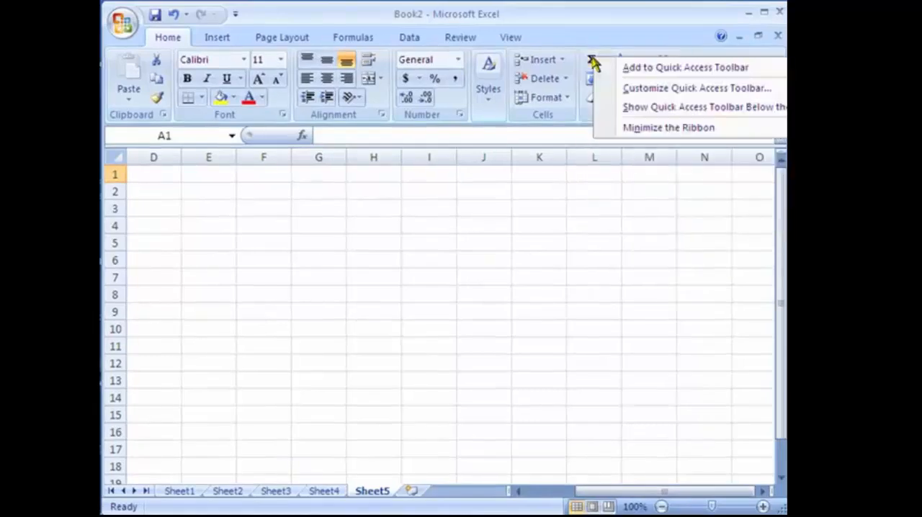
left_click(624, 68)
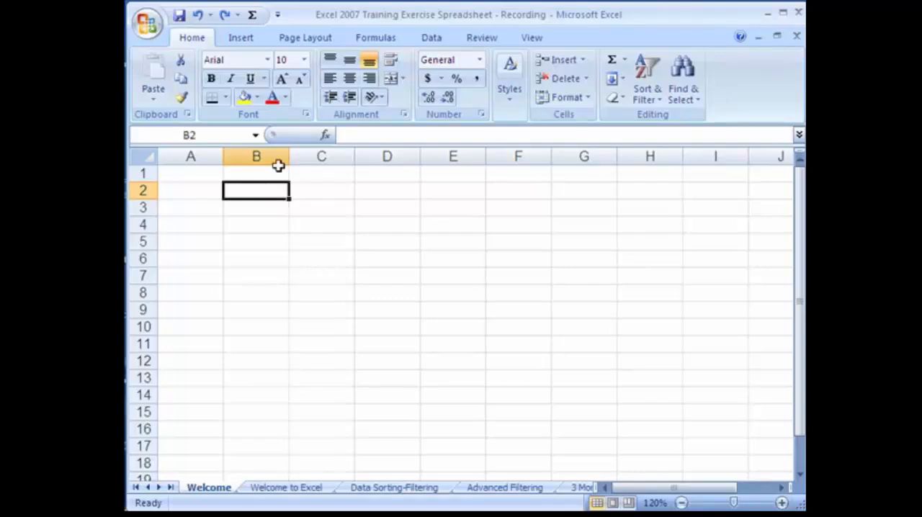
Review the number formats available for cell B2, from General to Text, without applying one
left_click(480, 61)
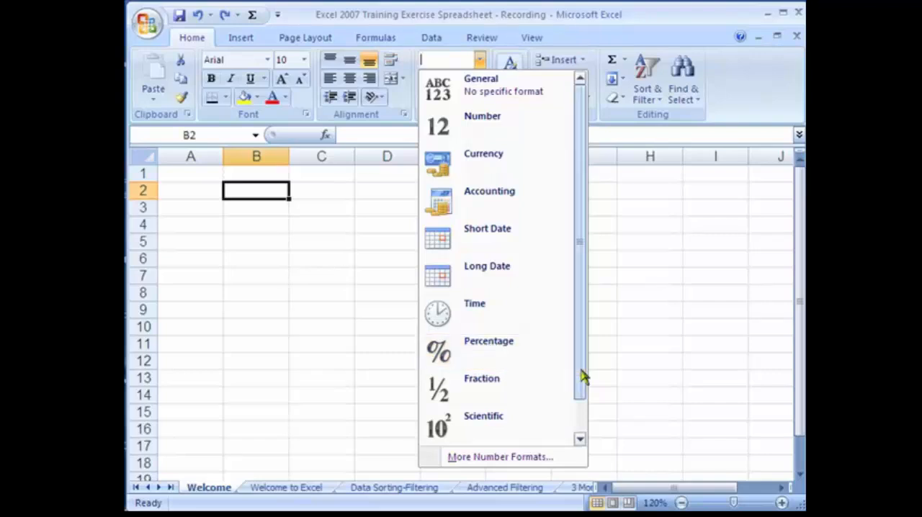
left_click_drag(581, 370, 581, 405)
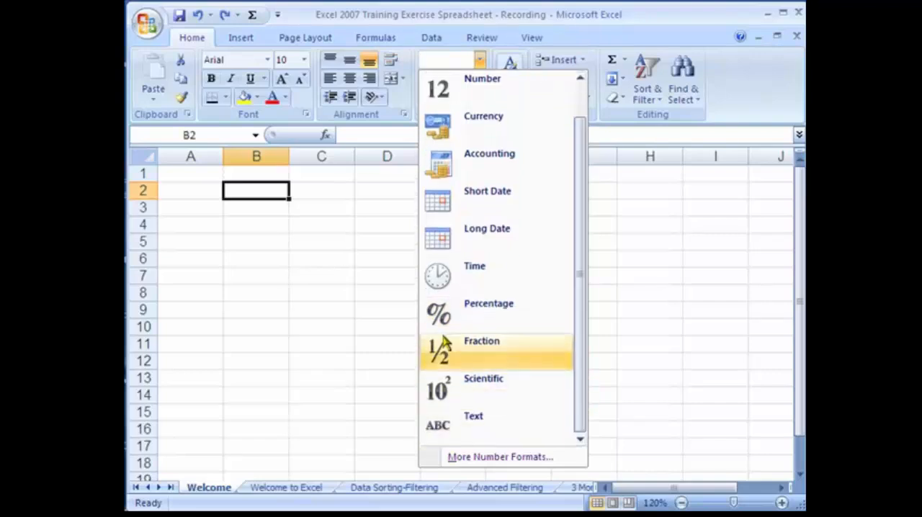
left_click(250, 208)
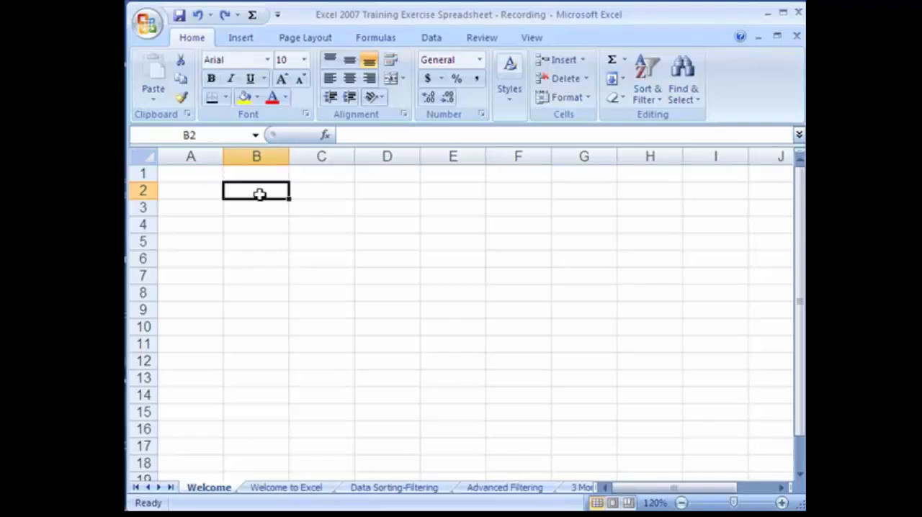
Enter the title "My Budget" in cell B2 of the Welcome sheet
type("My")
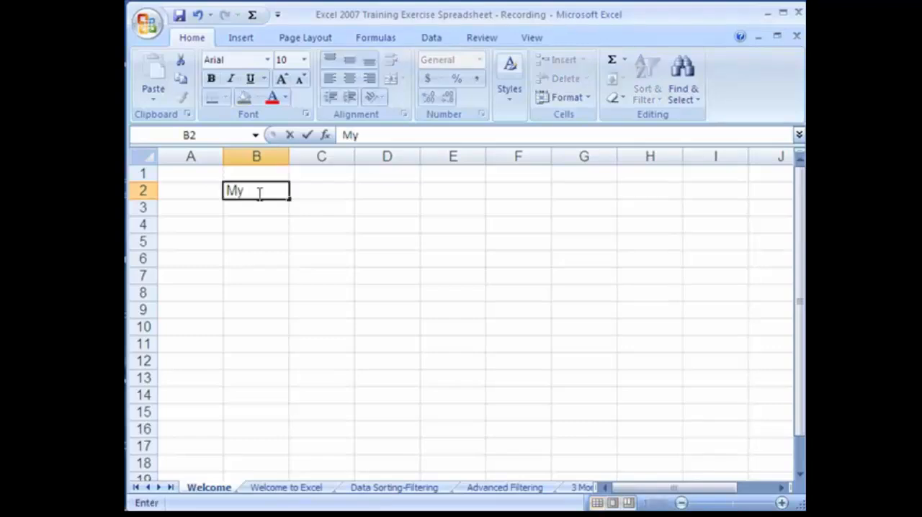
type(" Budget")
key("Return")
key("Return")
Merge and center the "My Budget" title across cells A2 to F2
left_click(233, 186)
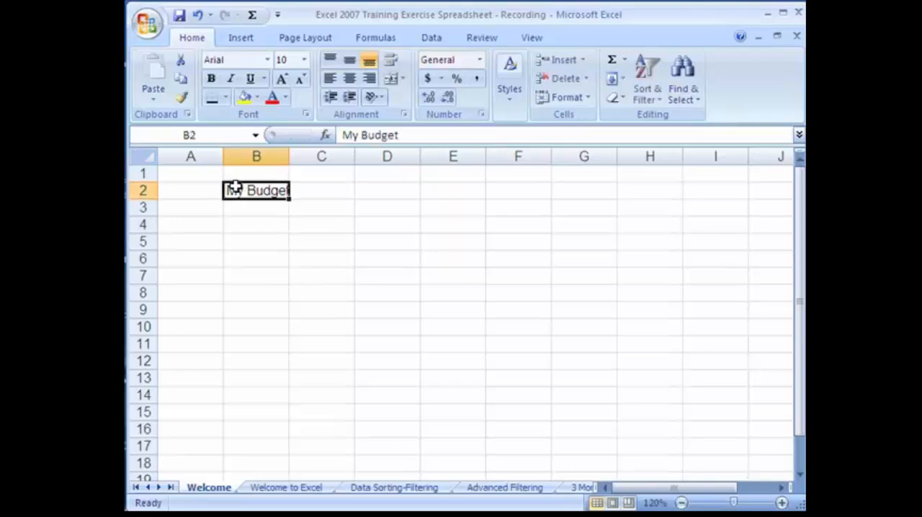
left_click(175, 192)
left_click_drag(217, 196, 525, 195)
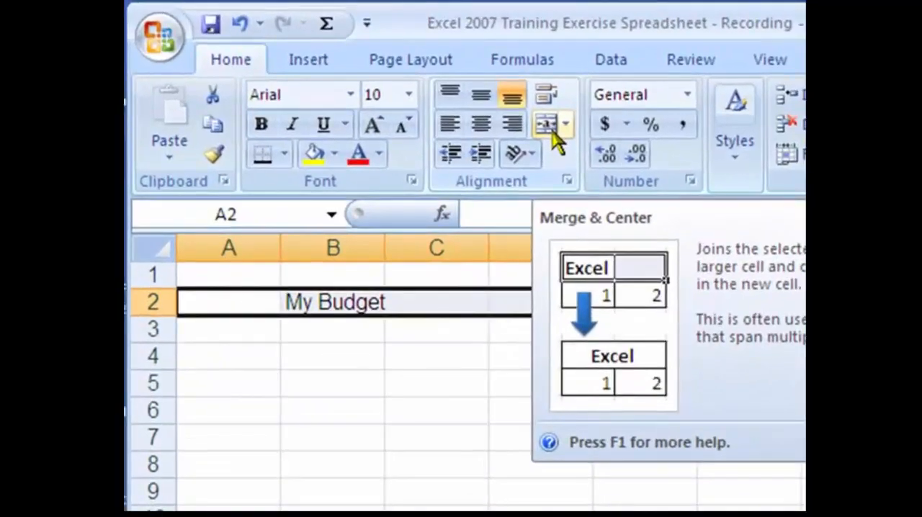
left_click(548, 126)
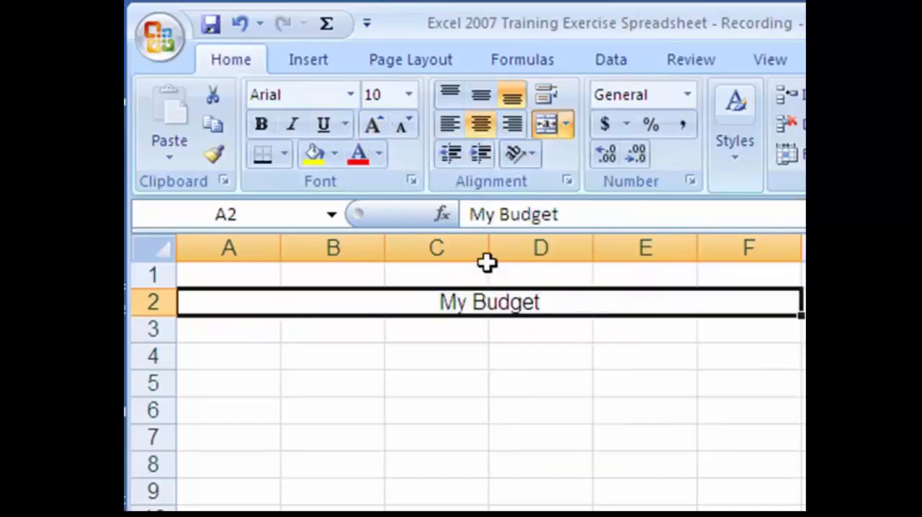
Enlarge the merged "My Budget" title to font size 16 and color its text red
left_click(373, 126)
left_click(373, 125)
left_click(373, 125)
left_click(373, 126)
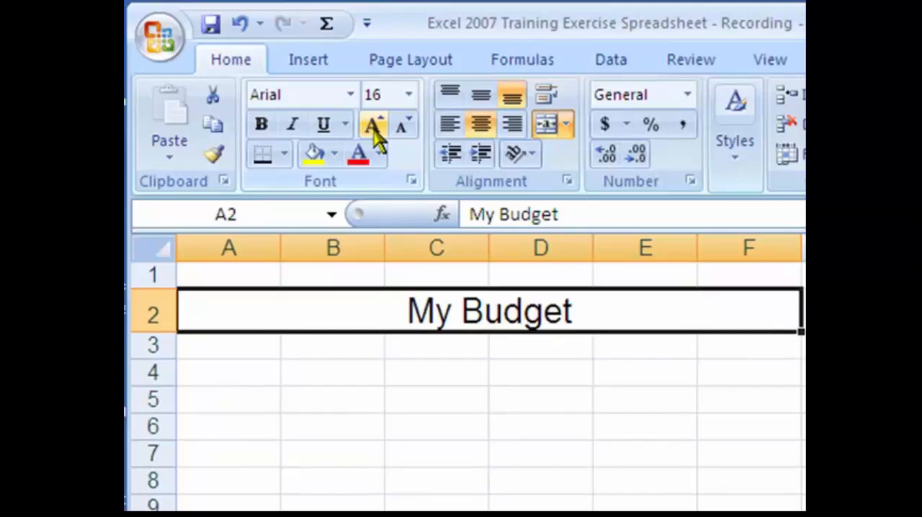
left_click(358, 160)
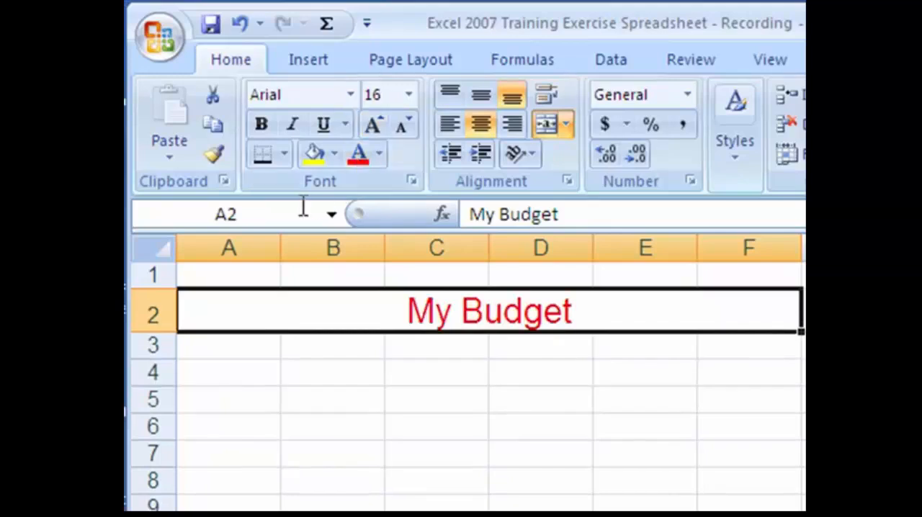
Apply a thick bottom border beneath the merged "My Budget" title in row 2
left_click(283, 154)
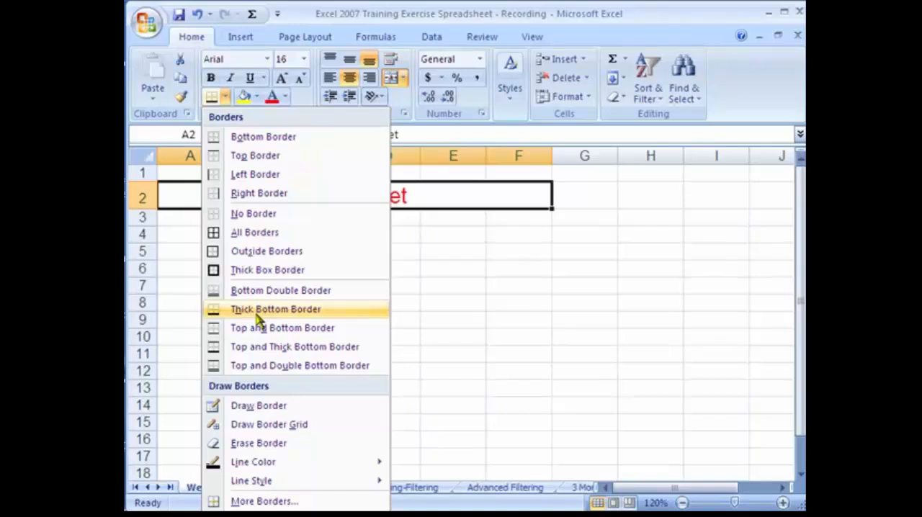
left_click(256, 314)
left_click(319, 234)
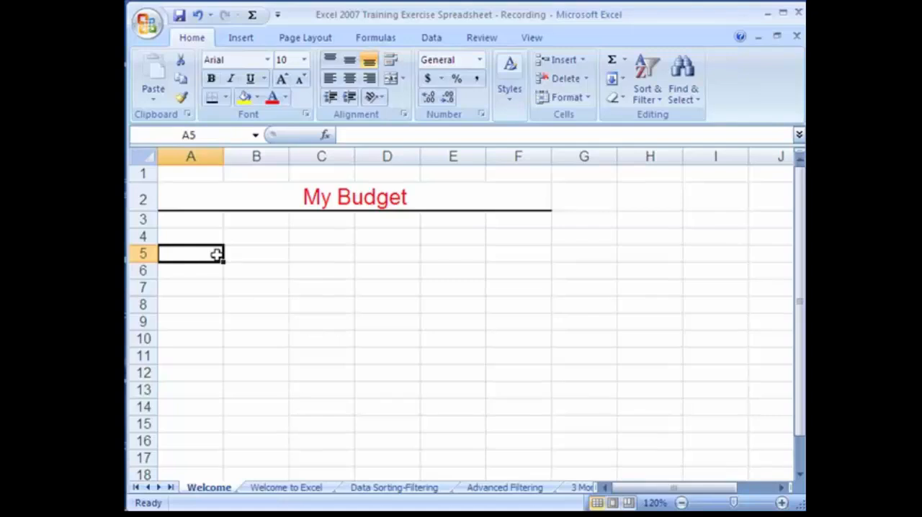
Enter the column headings "Item" in cell A4 and "Amount" in cell B4
left_click(189, 237)
type("Item")
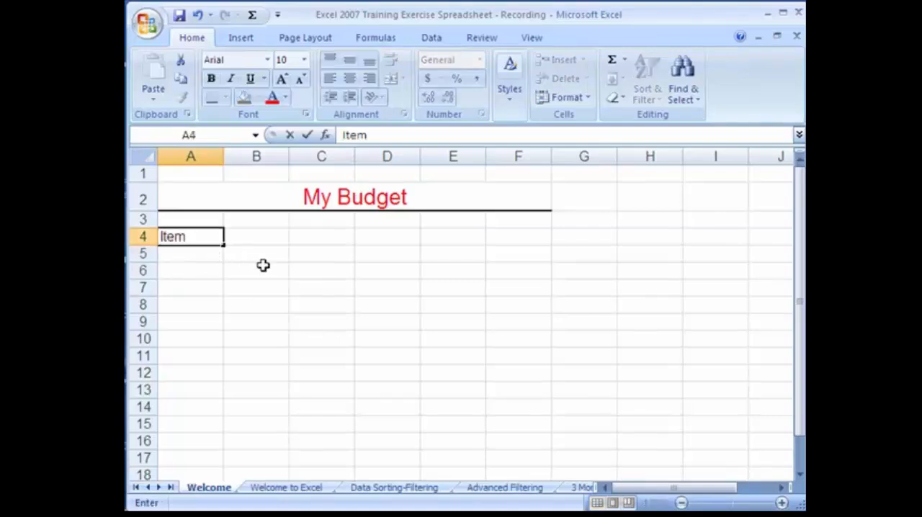
key("Tab")
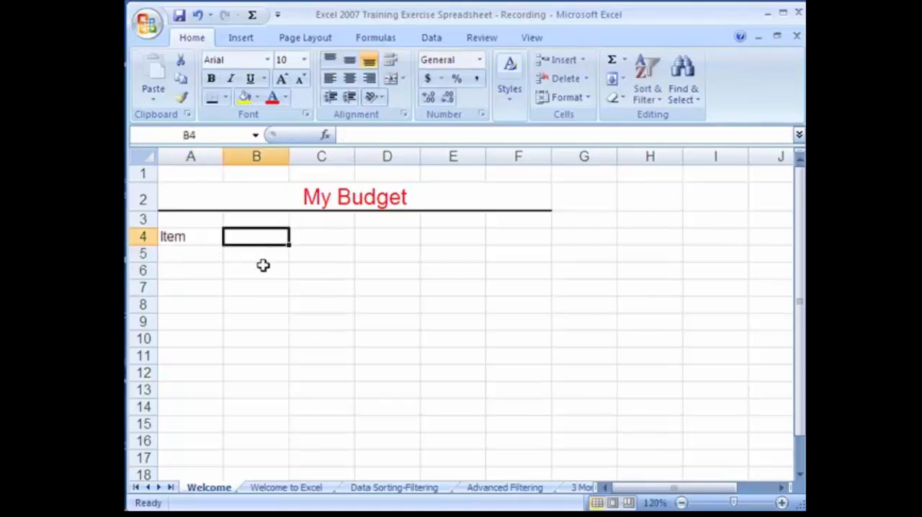
type("Amount")
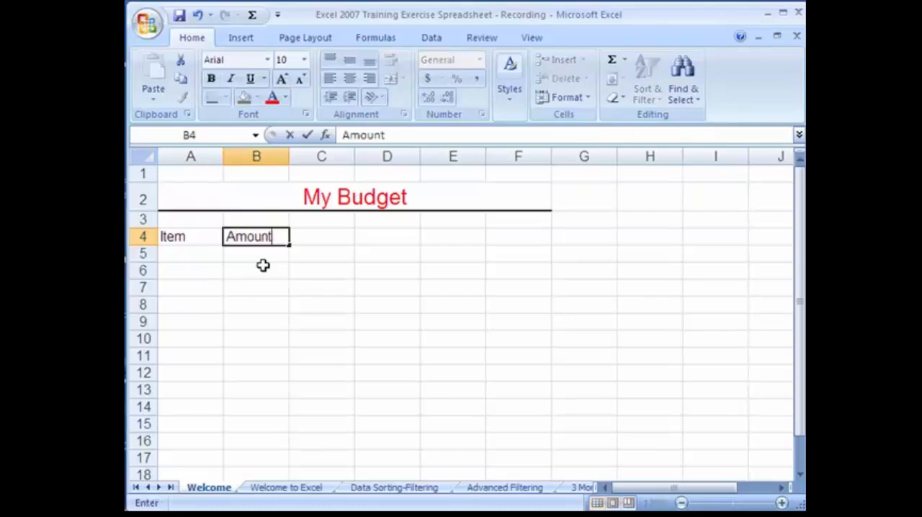
key("Tab")
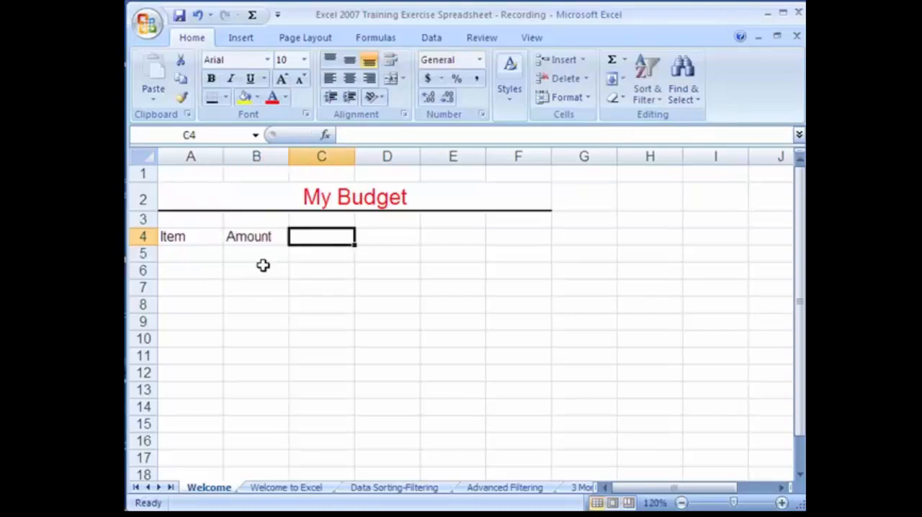
List Mortgage, Car Expenses, Food, Misc. and Bills in cells A5 to A9 and autofit column A to its longest entry
left_click(191, 256)
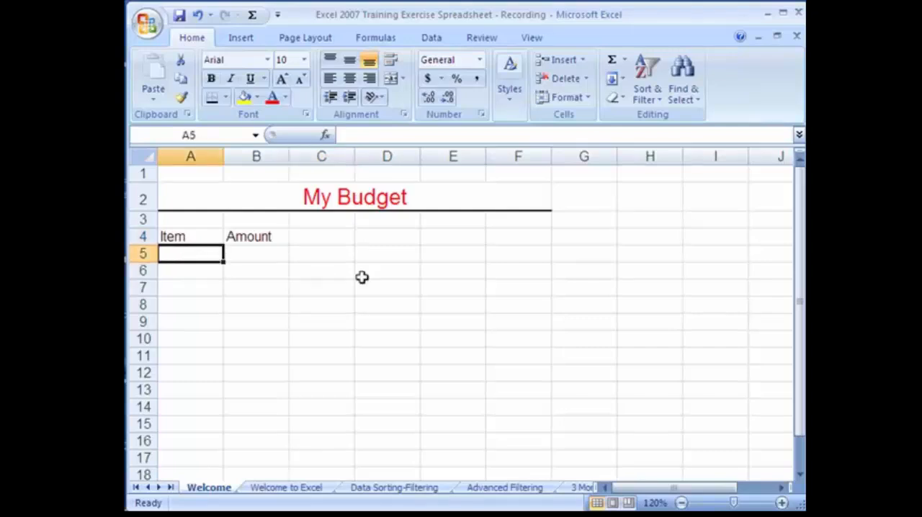
type("Mortgage")
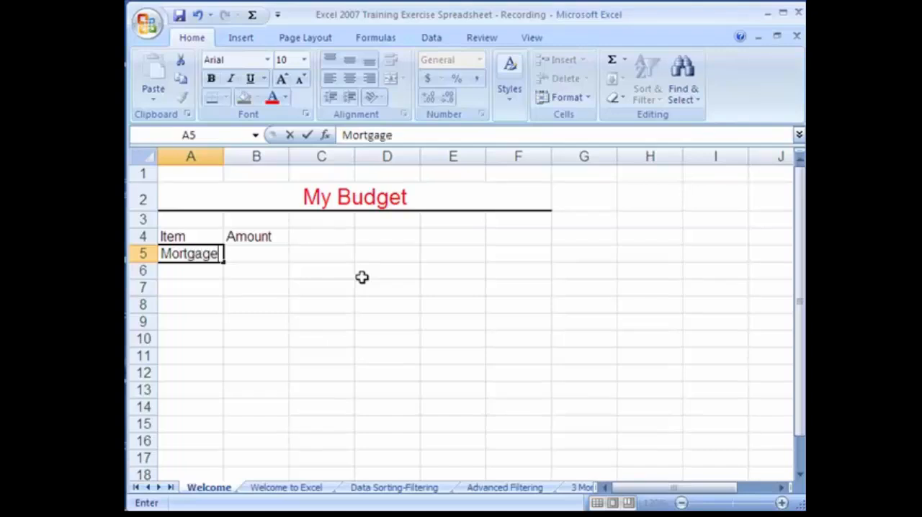
key("Return")
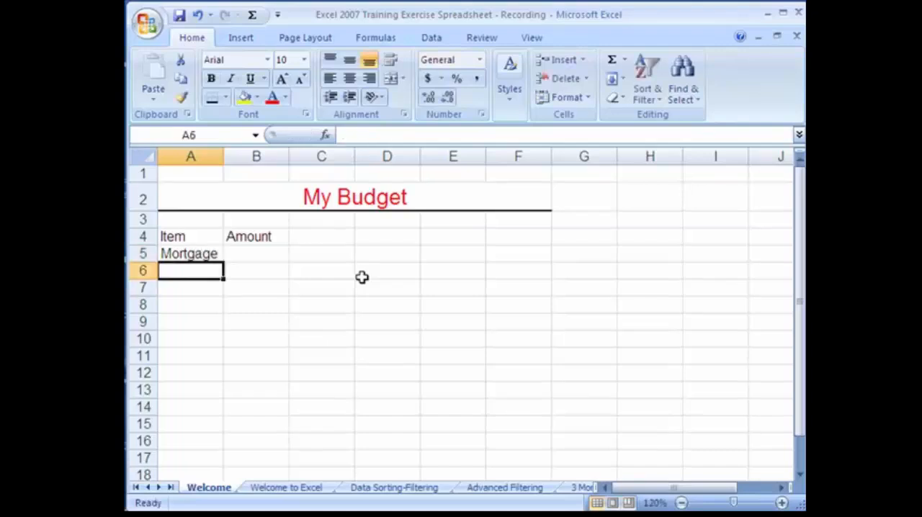
type("Ca")
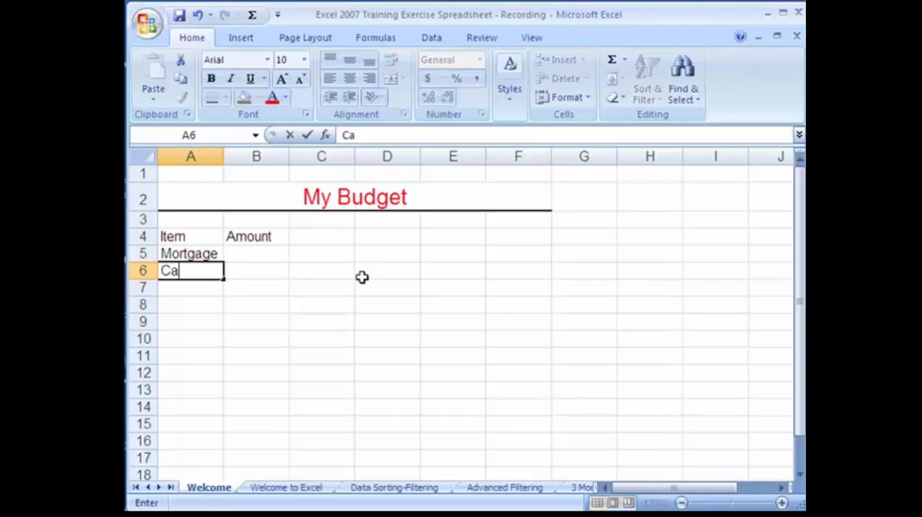
type("r Expenses")
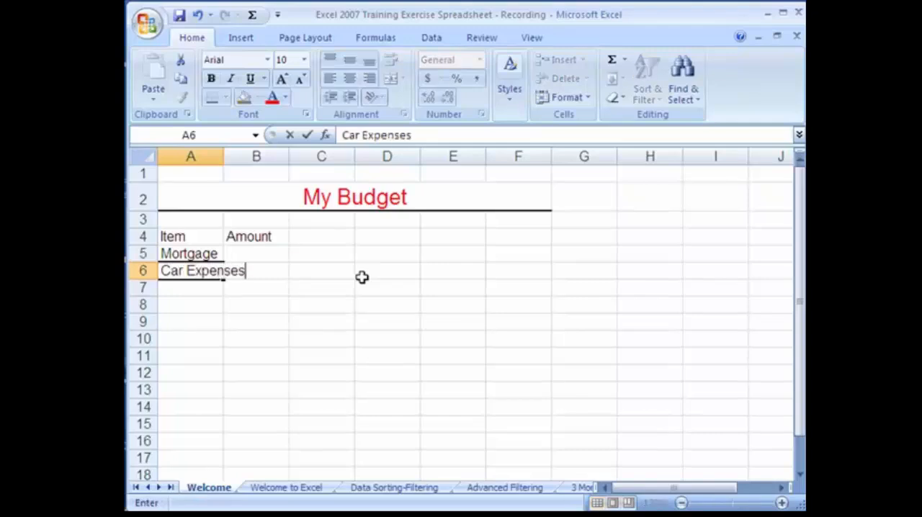
key("Return")
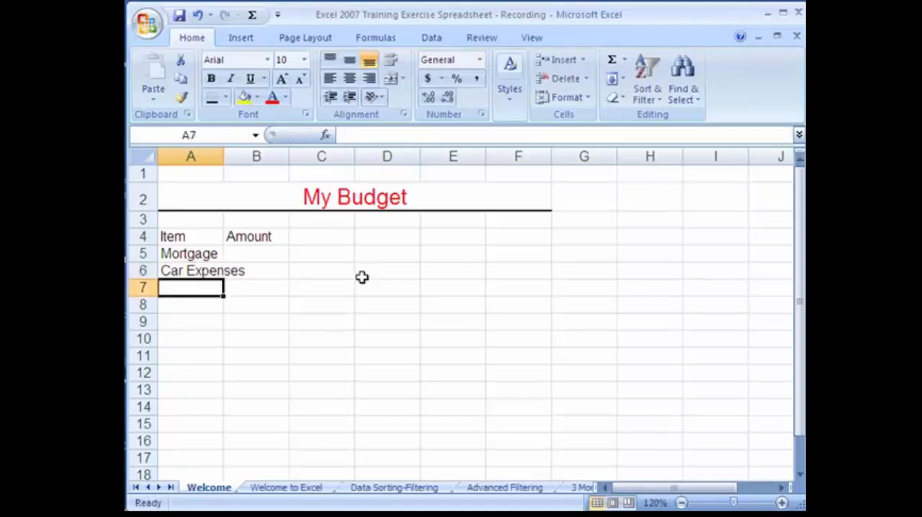
type("Food")
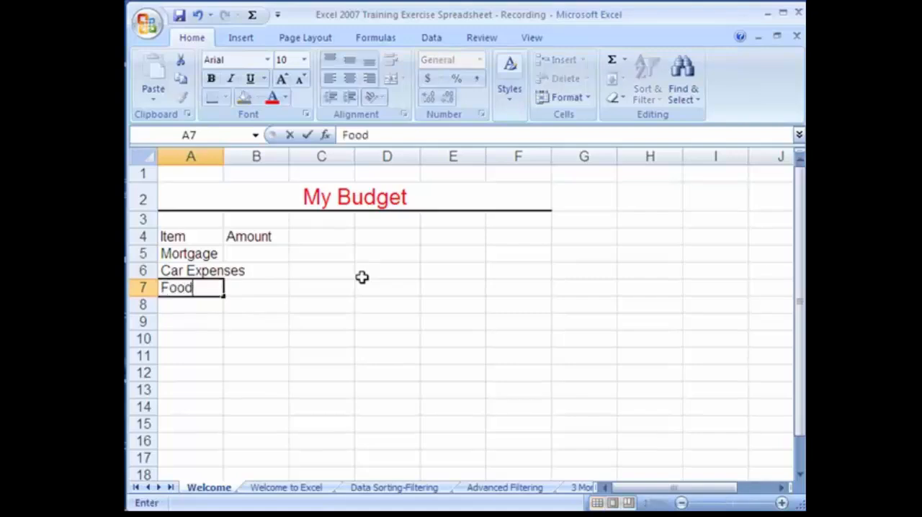
key("Return")
type("Misc.")
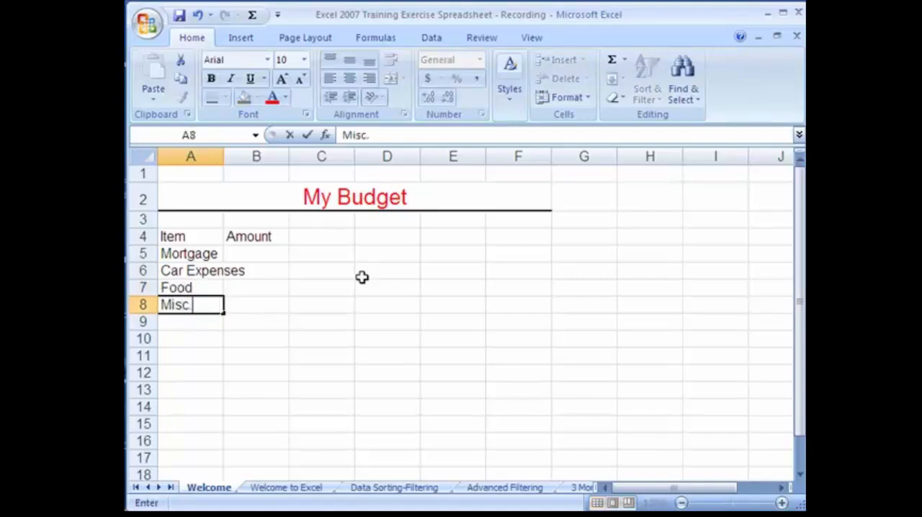
key("Return")
type("Bills")
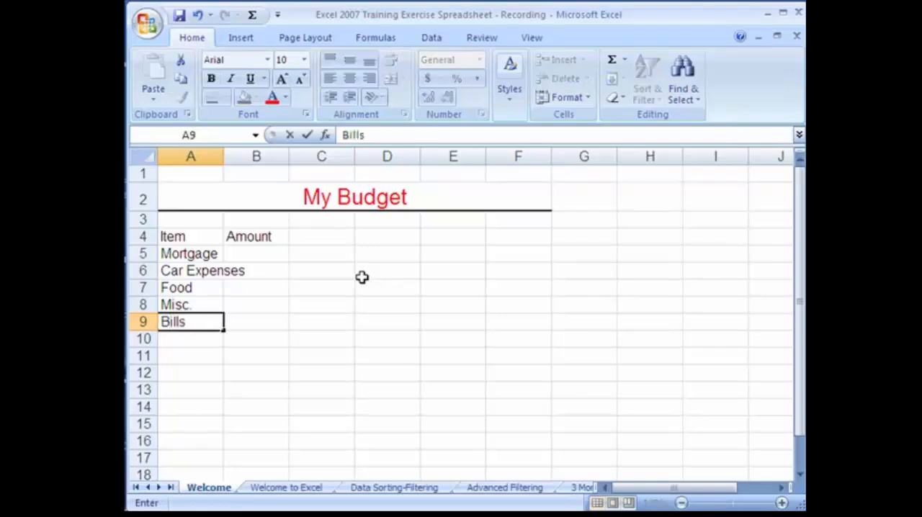
key("Return")
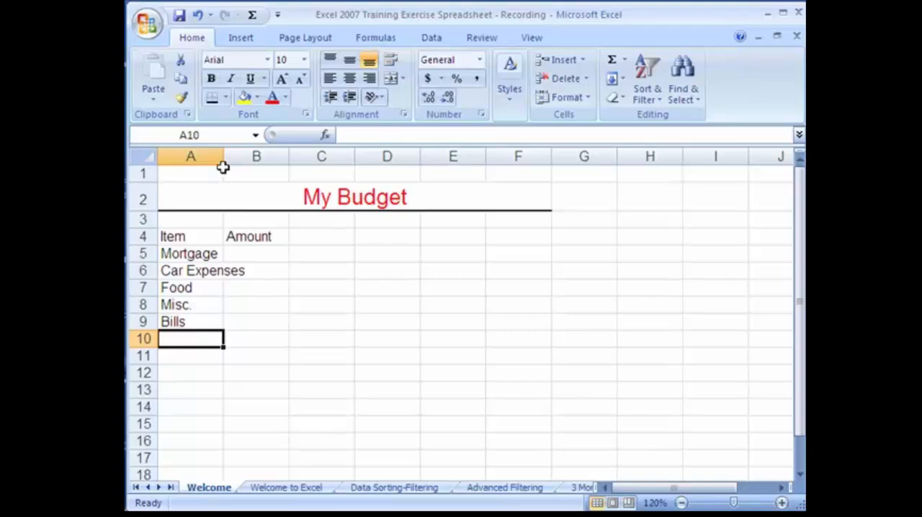
mouse_move(222, 160)
left_mouse_down()
mouse_move(247, 158)
mouse_move(218, 153)
left_mouse_up()
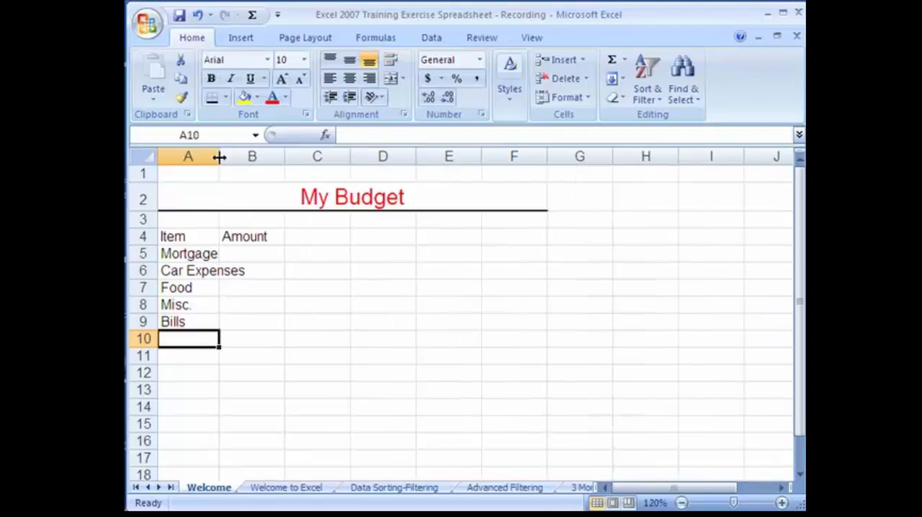
double_click(219, 157)
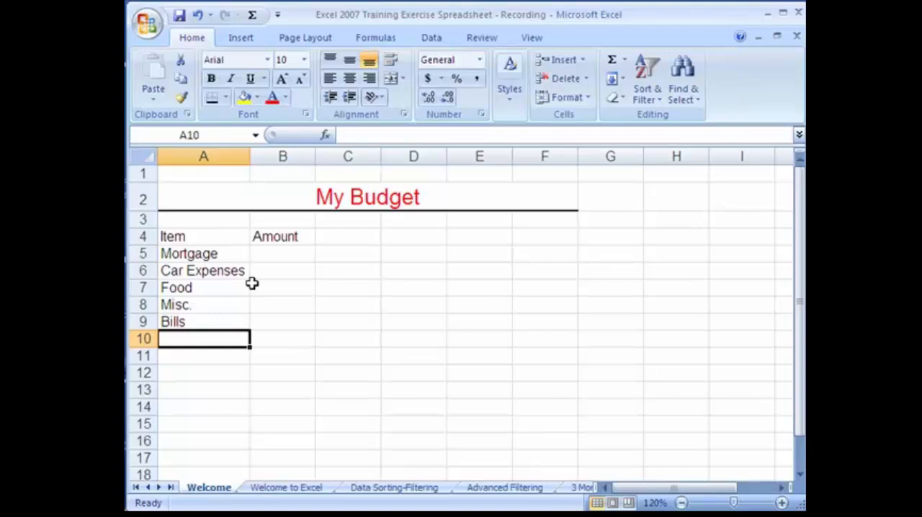
Enter the amounts 1000, 300, 400, 250 and 300 in cells B5 to B9
left_click(271, 253)
type("1000")
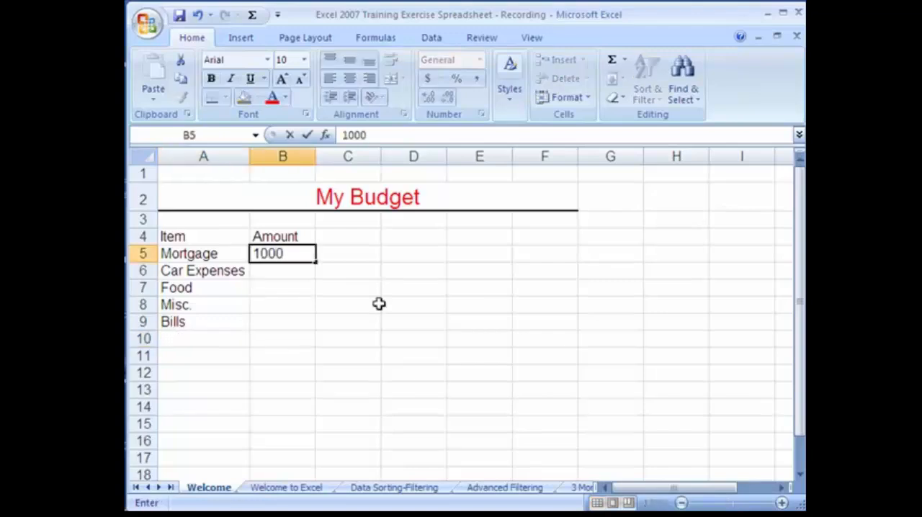
key("Return")
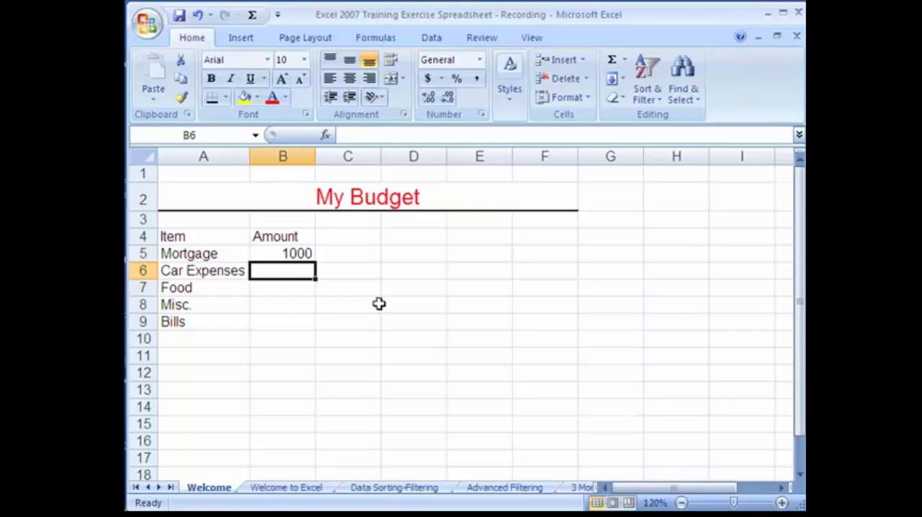
type("300")
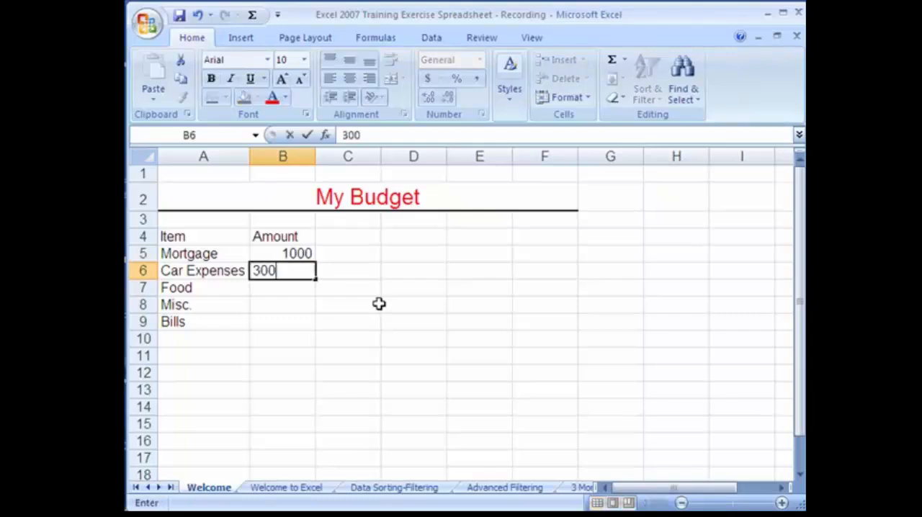
key("Return")
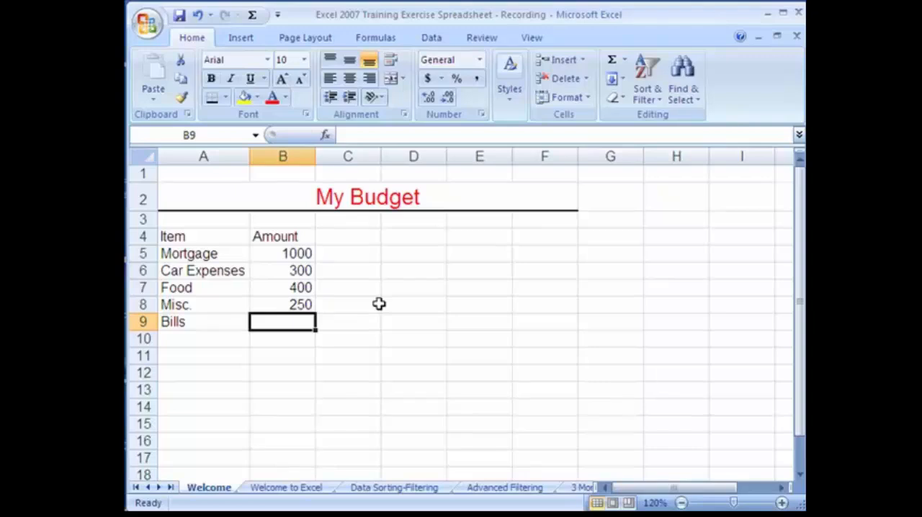
type("300")
key("Return")
Format the whole Amount column B with the Currency number format
left_click(285, 156)
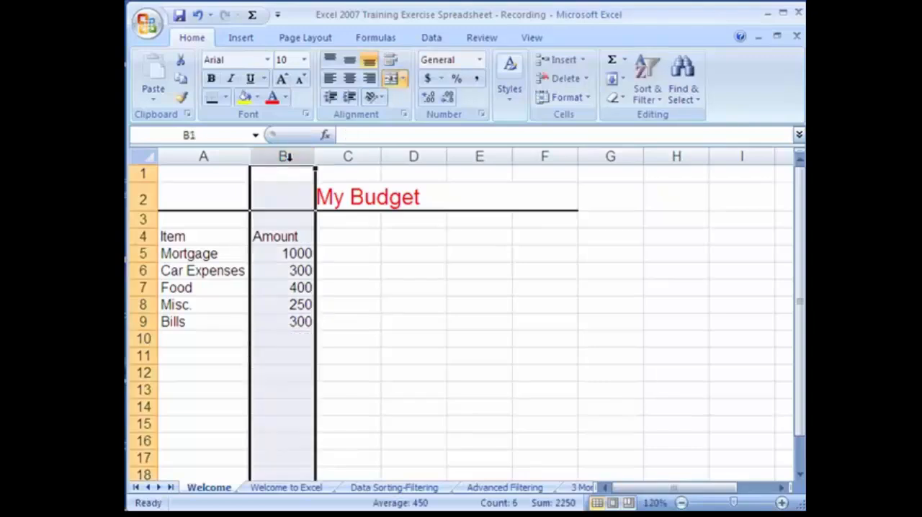
left_click(479, 60)
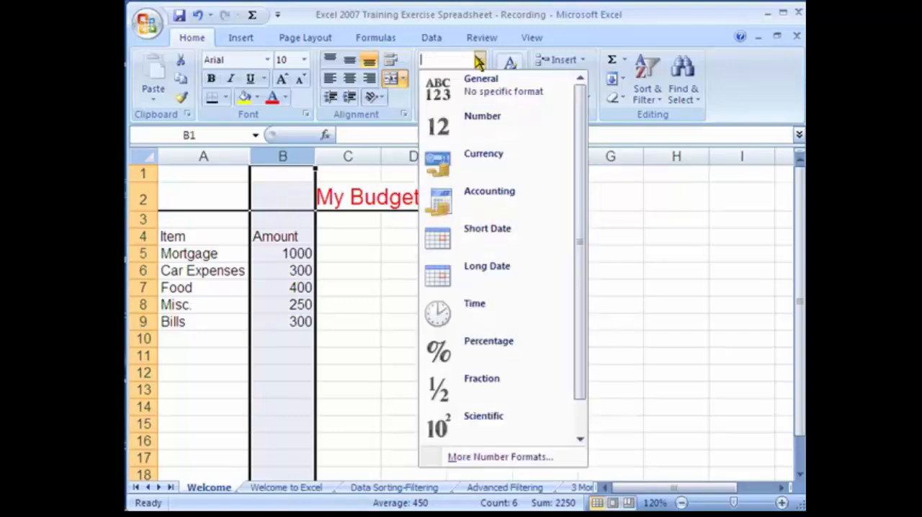
left_click(464, 169)
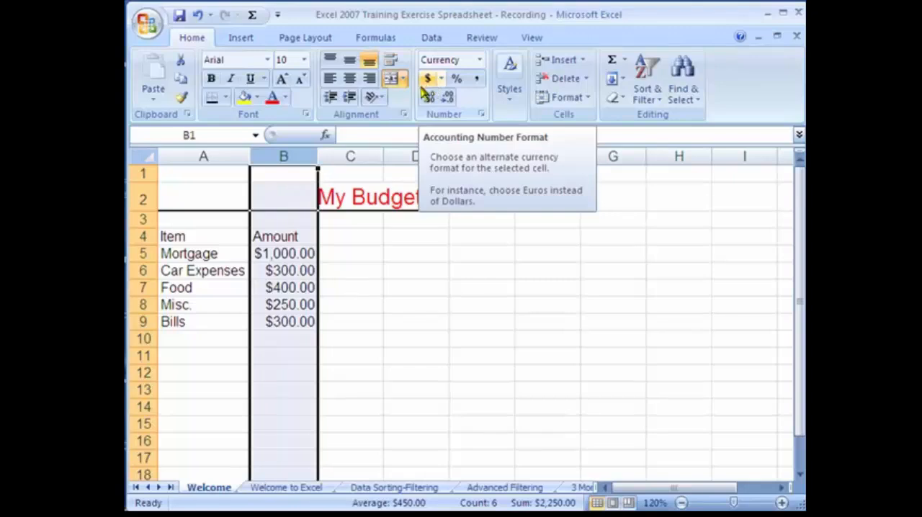
left_click(286, 367)
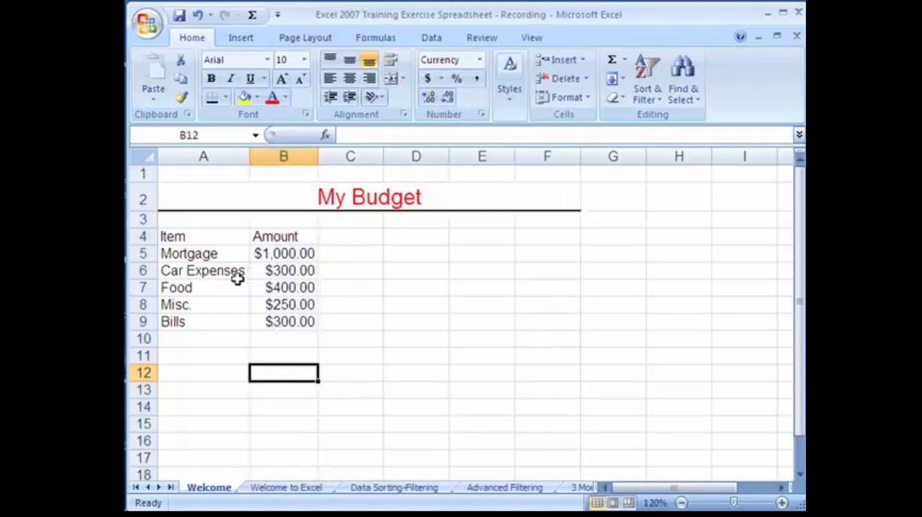
Make the heading row bold across cells A4 to F4
left_click_drag(178, 236, 514, 234)
left_click(211, 78)
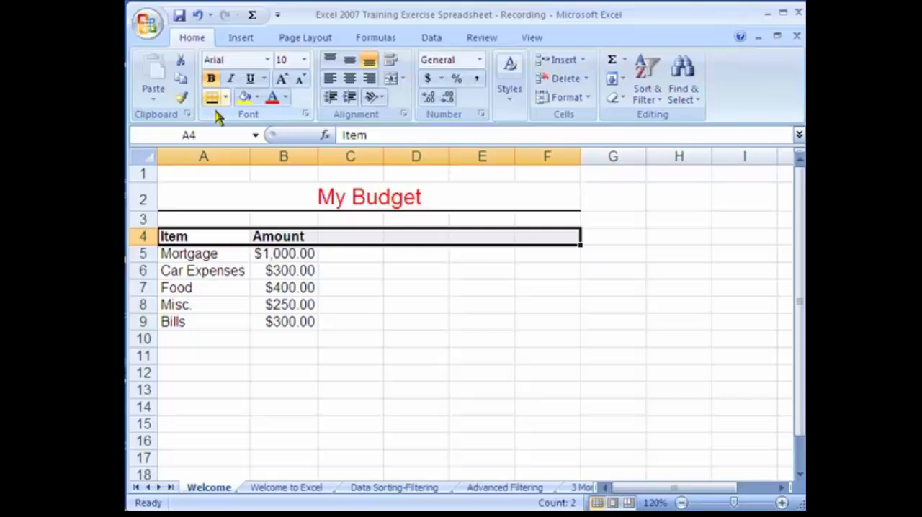
left_click(238, 258)
left_click(275, 359)
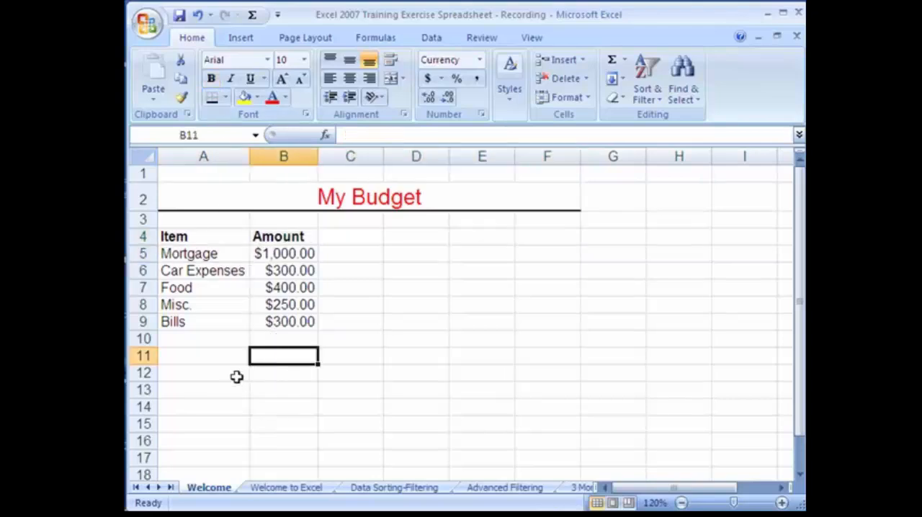
Apply a bottom double border to cell B10, below the listed amounts
left_click(256, 337)
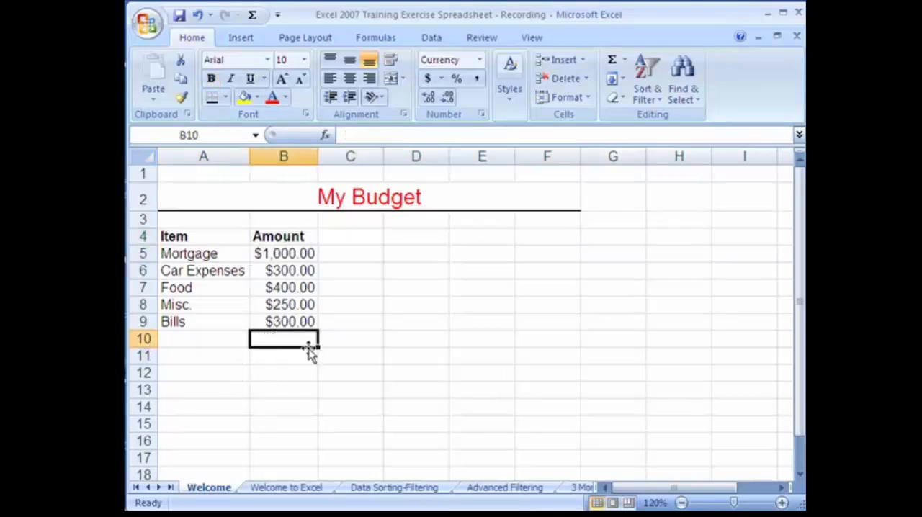
left_click(225, 98)
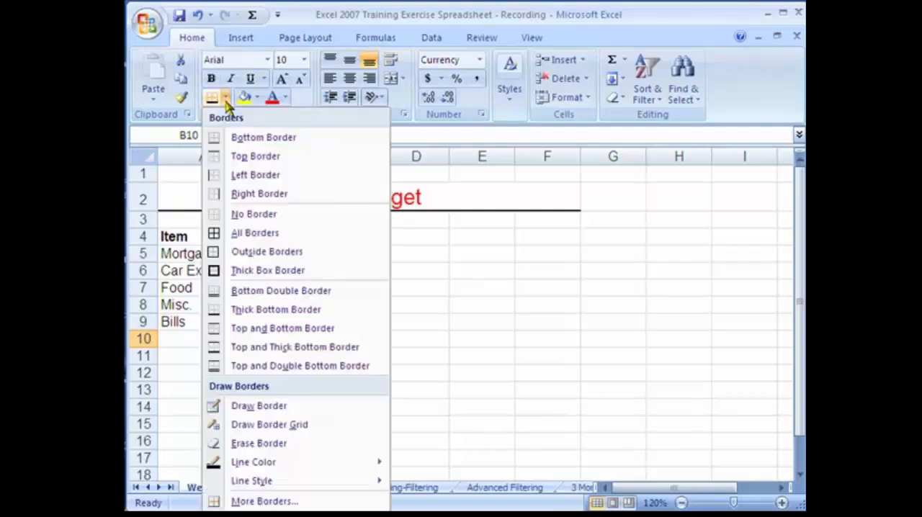
left_click(257, 291)
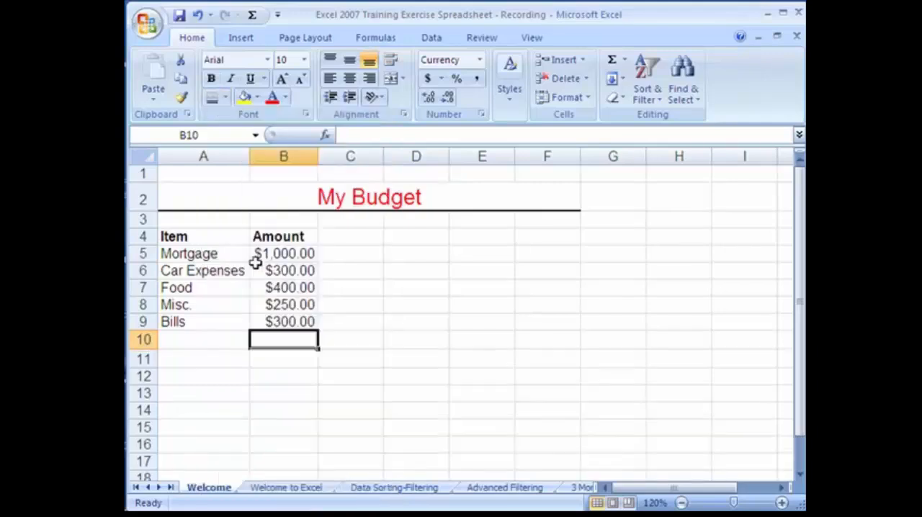
left_click(280, 358)
left_click(300, 406)
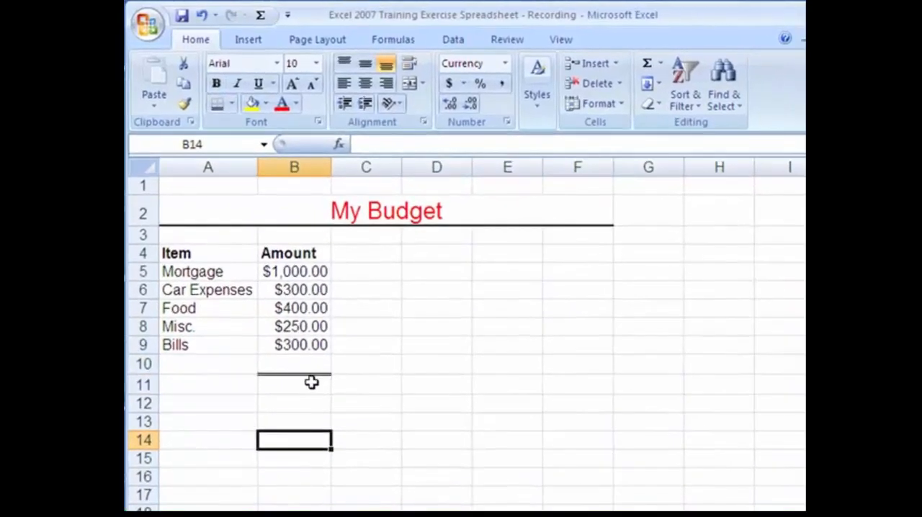
Enter the label "Total" in cell A11 and select the adjacent cell B11
left_click(285, 366)
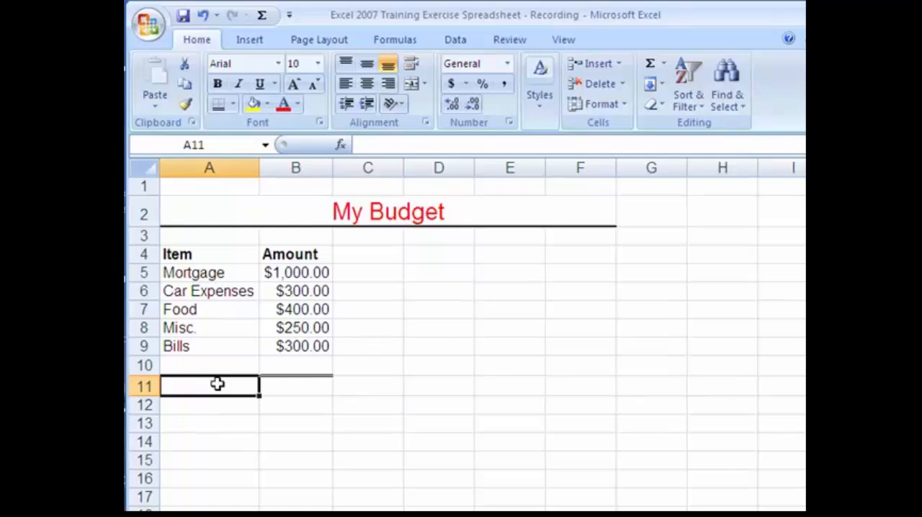
type("Total")
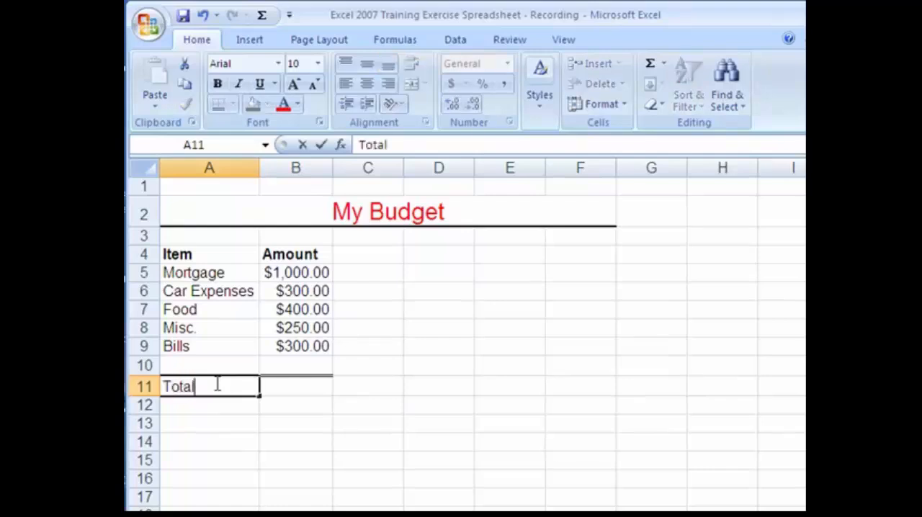
left_click(288, 387)
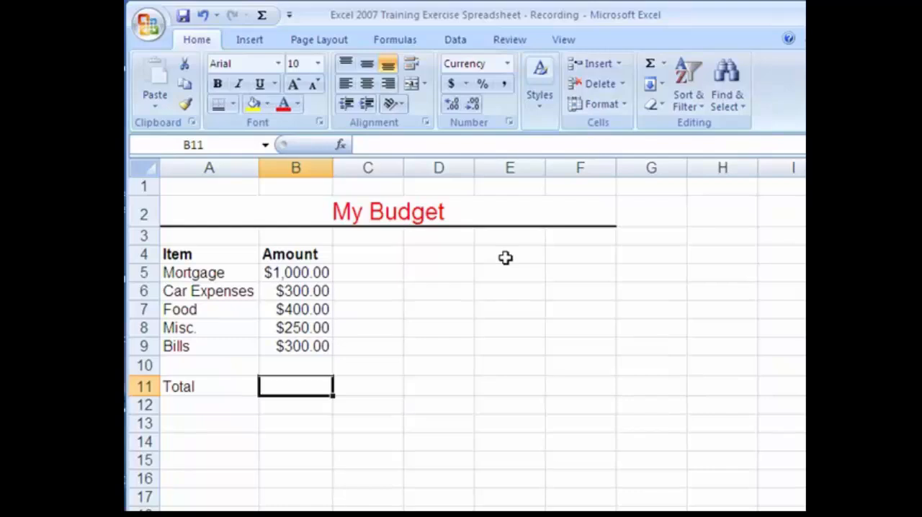
Total the listed amounts in cell B11 by entering the formula =sum(B5:B10), and reselect the cell to show its formula
type("=")
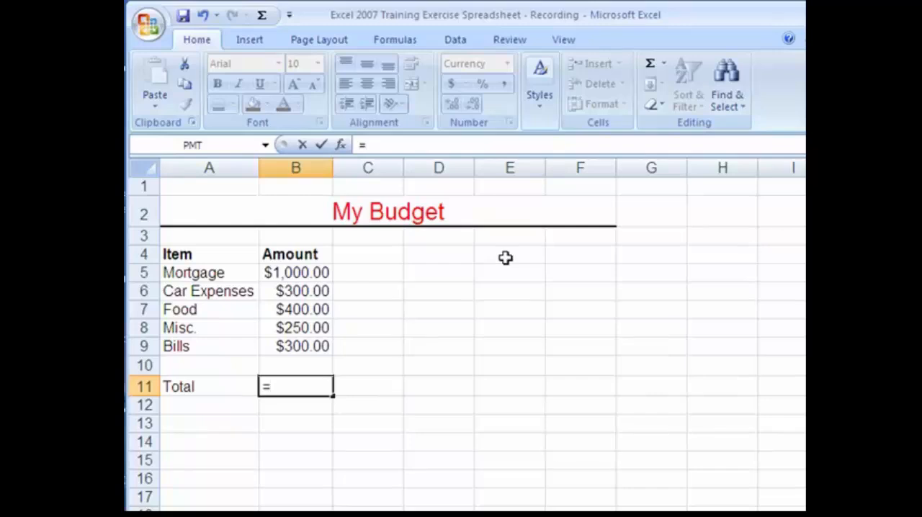
type("sum")
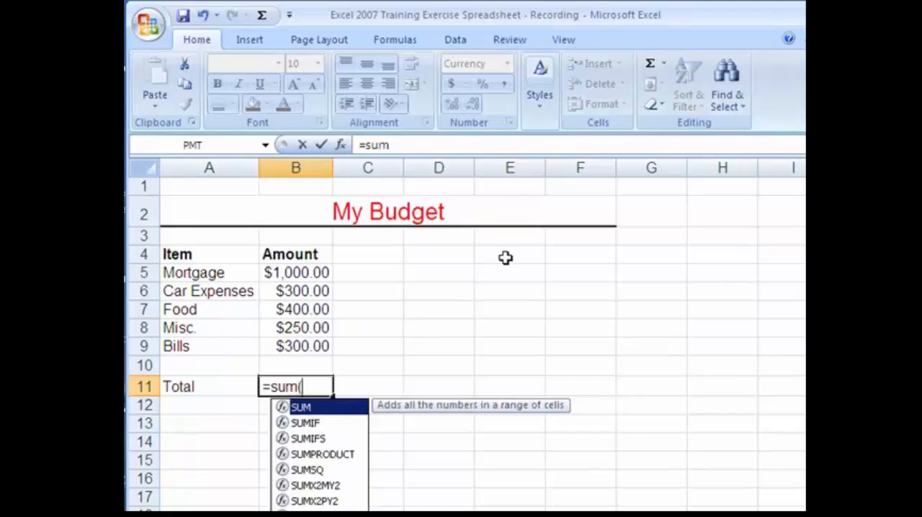
type("(")
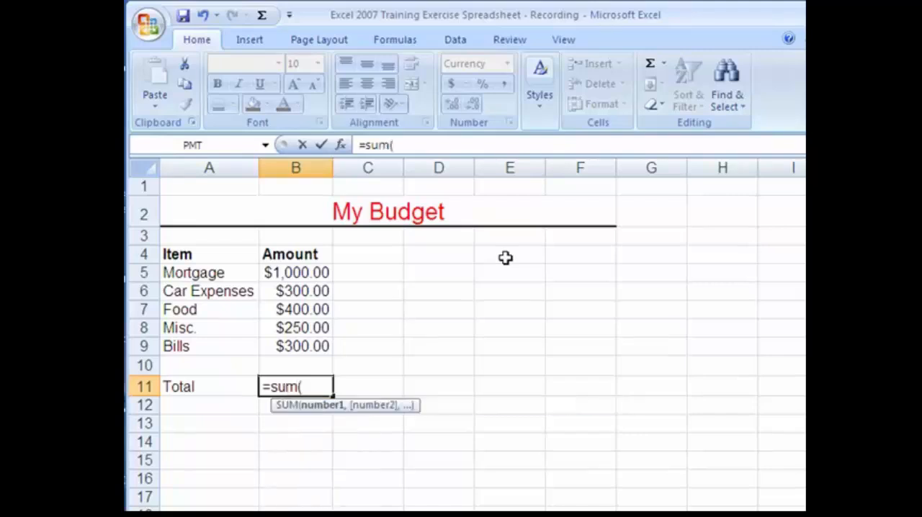
left_click(301, 273)
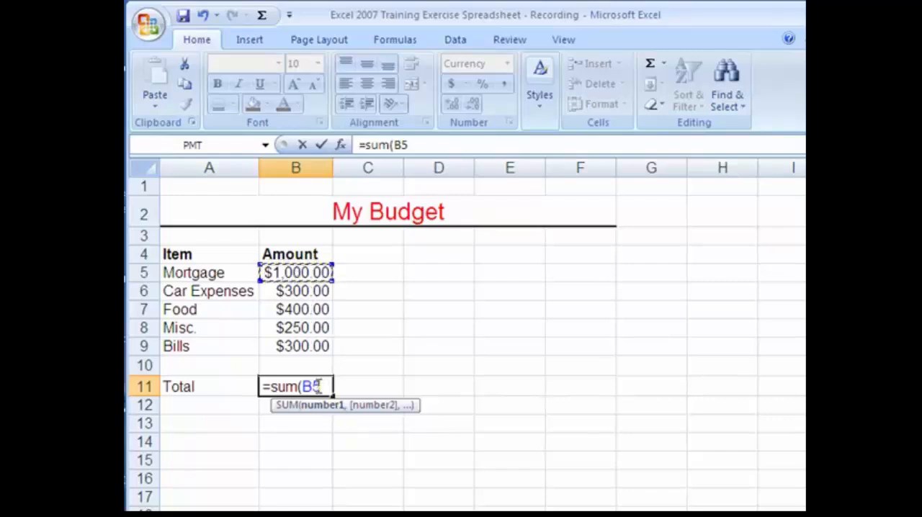
type(":B")
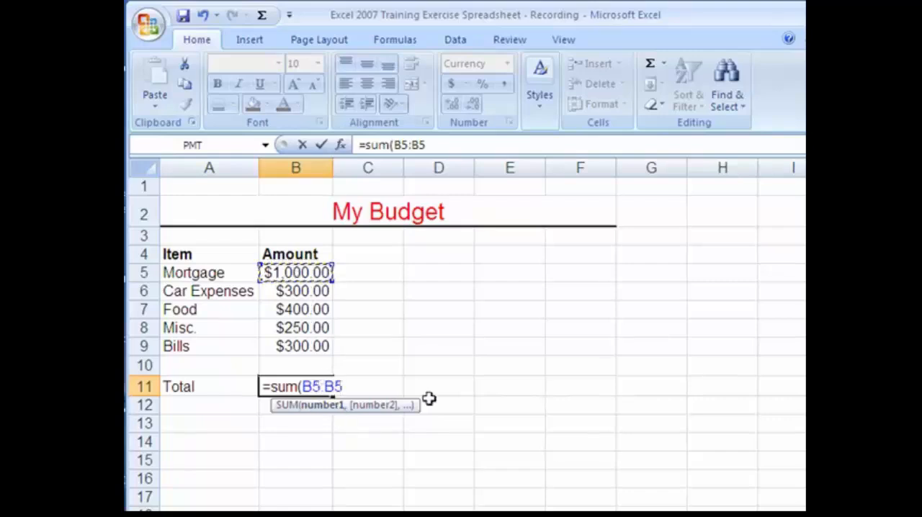
key("BackSpace")
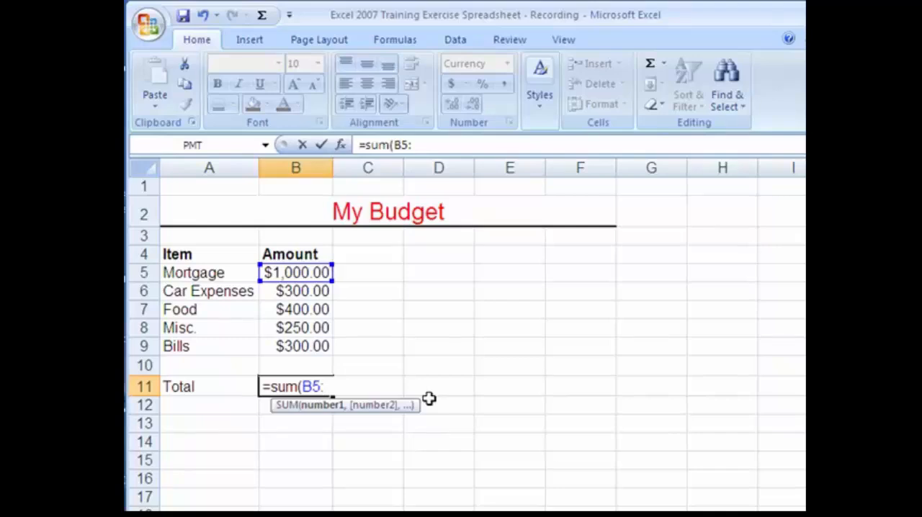
left_click(306, 368)
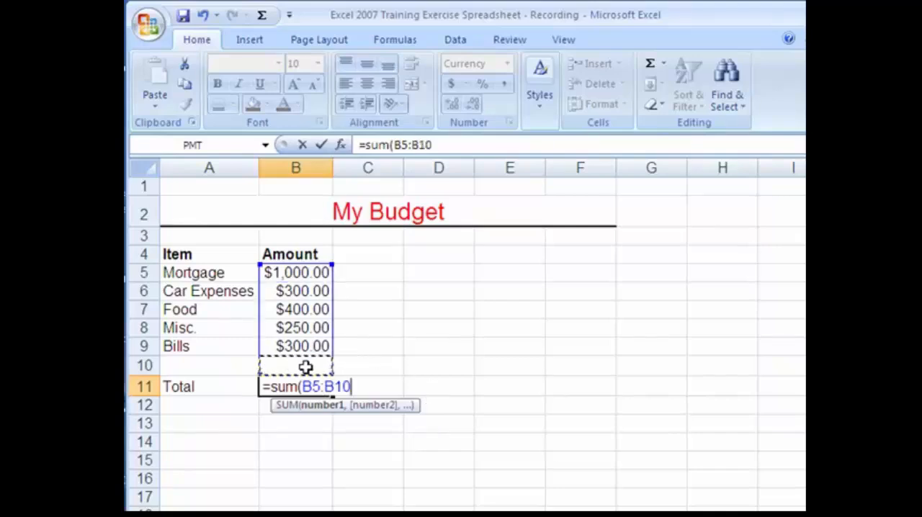
type(")")
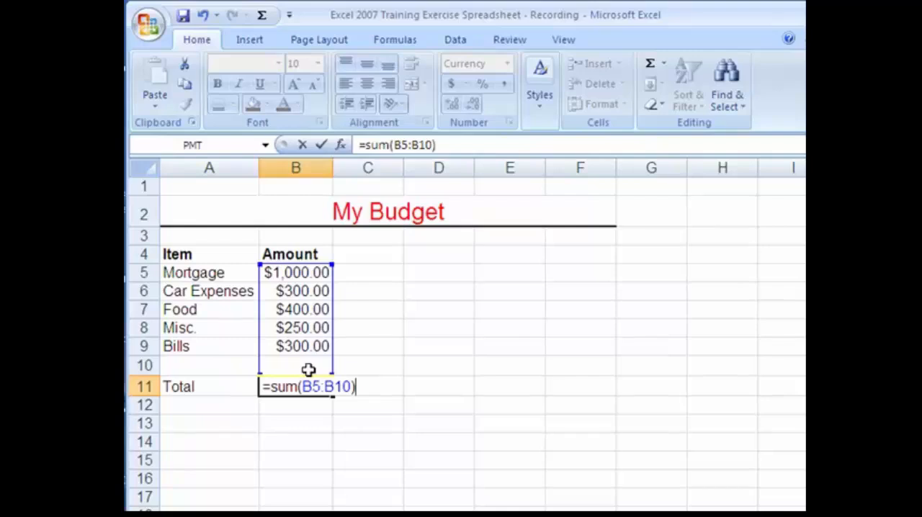
key("Return")
left_click(314, 386)
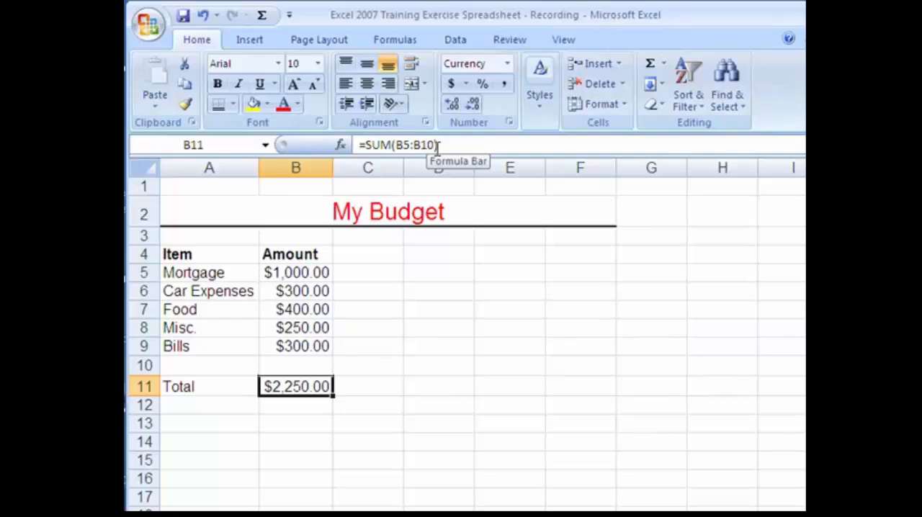
Change the Mortgage amount in cell B5 to 1100
left_click(294, 271)
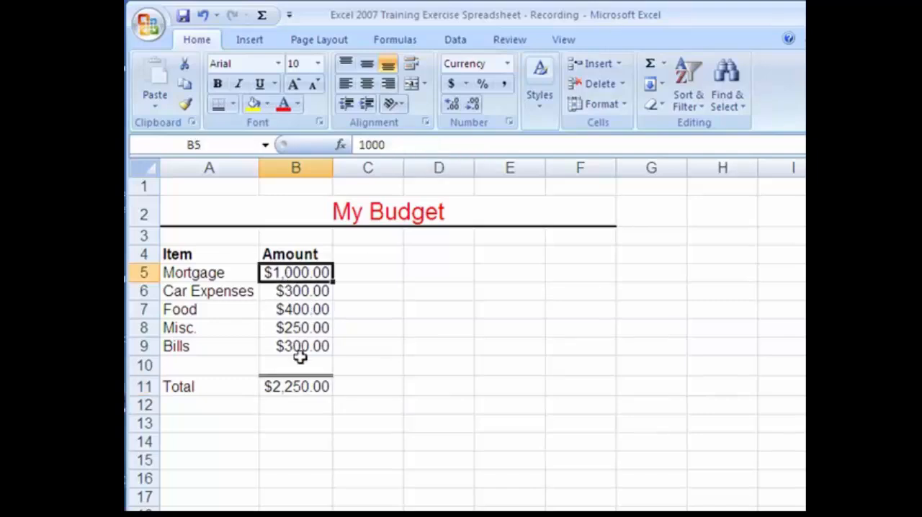
type("1100")
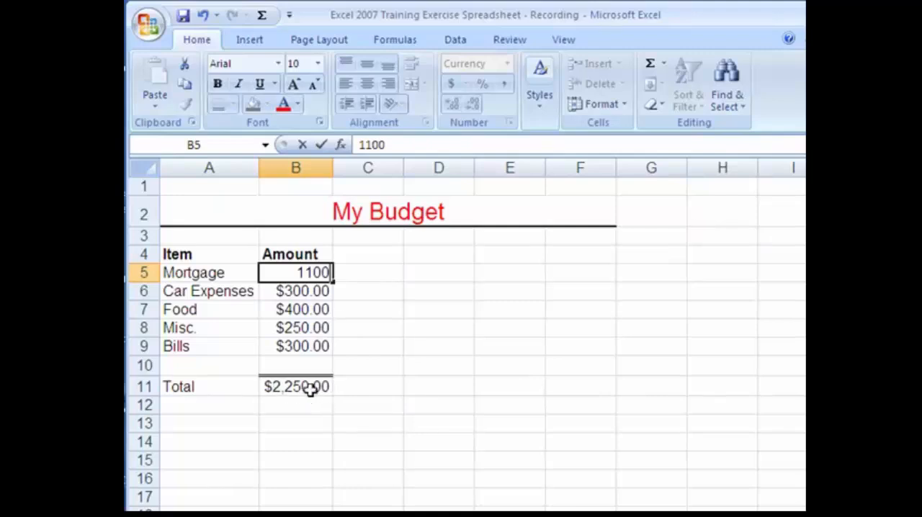
key("Return")
Clear the total formula from cell B11
left_click(322, 390)
key("Delete")
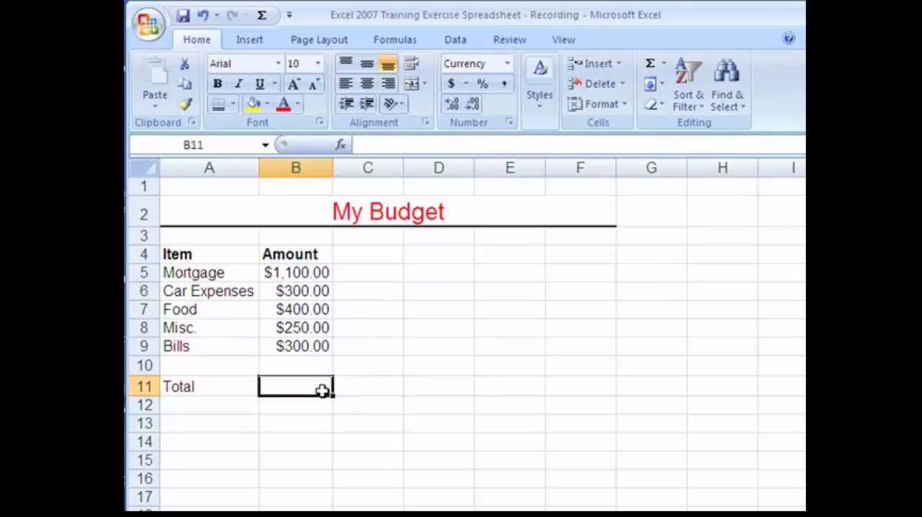
left_click(313, 407)
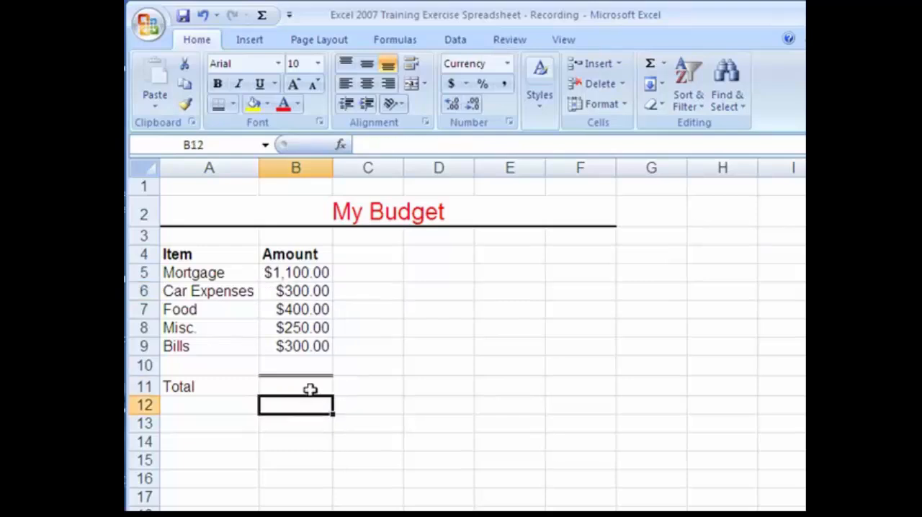
Insert the AutoSum Sum function over B5:B10 in cell B11 and make the total bold
left_click(309, 389)
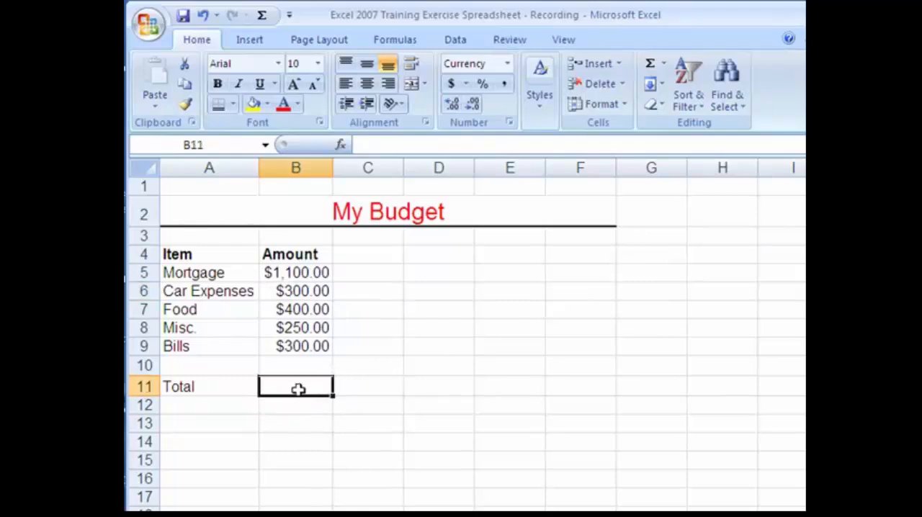
left_click(662, 67)
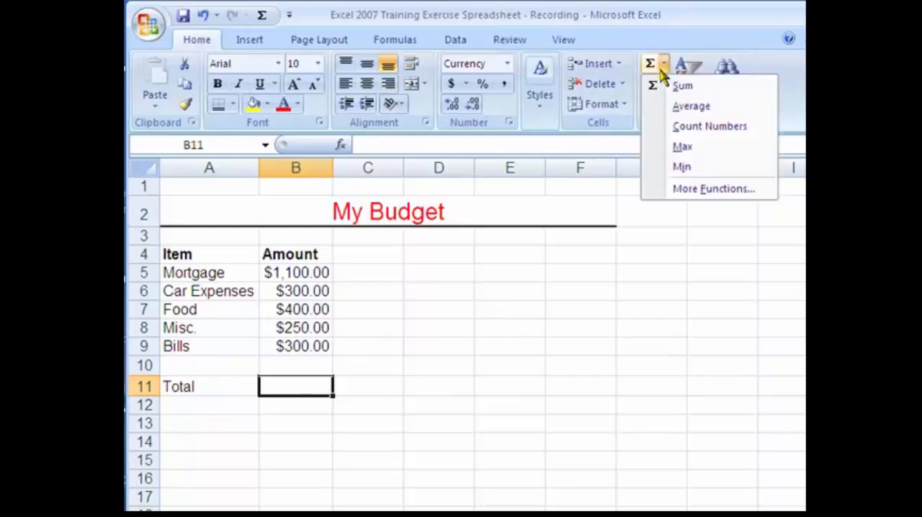
left_click(662, 66)
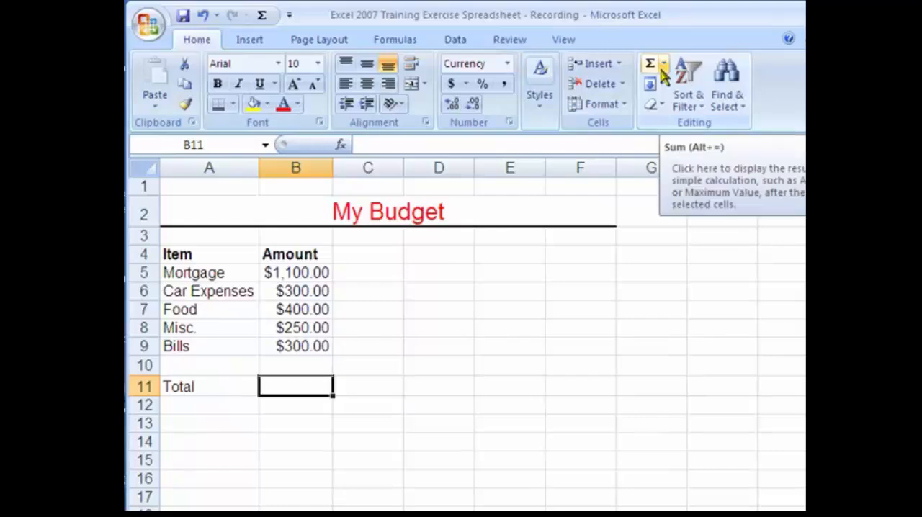
left_click(661, 70)
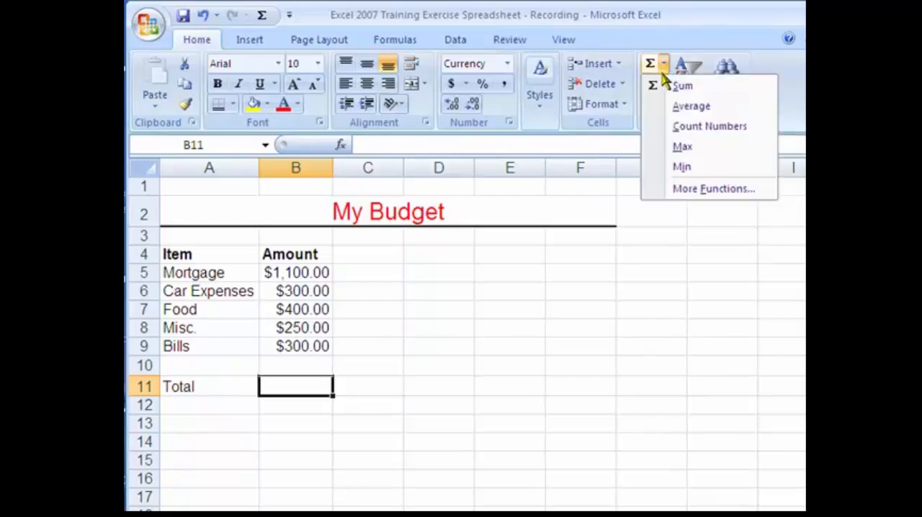
left_click(682, 89)
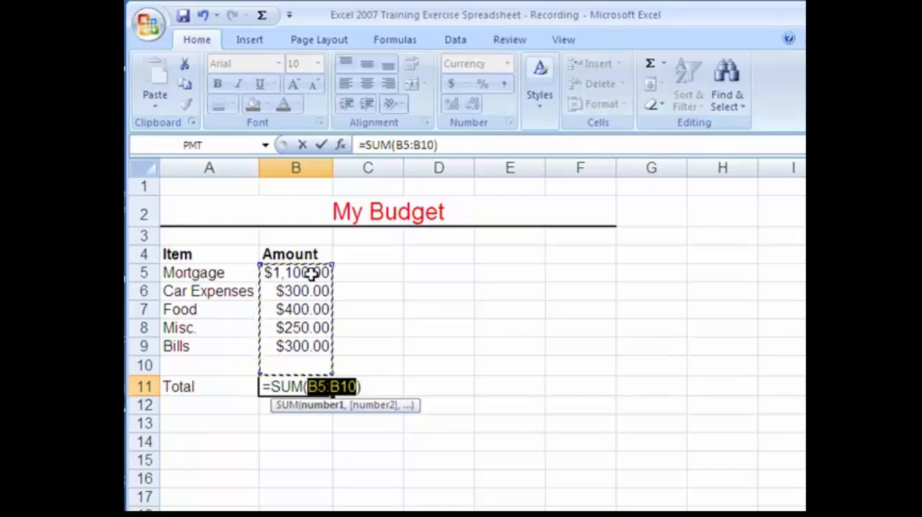
left_click_drag(282, 272, 281, 364)
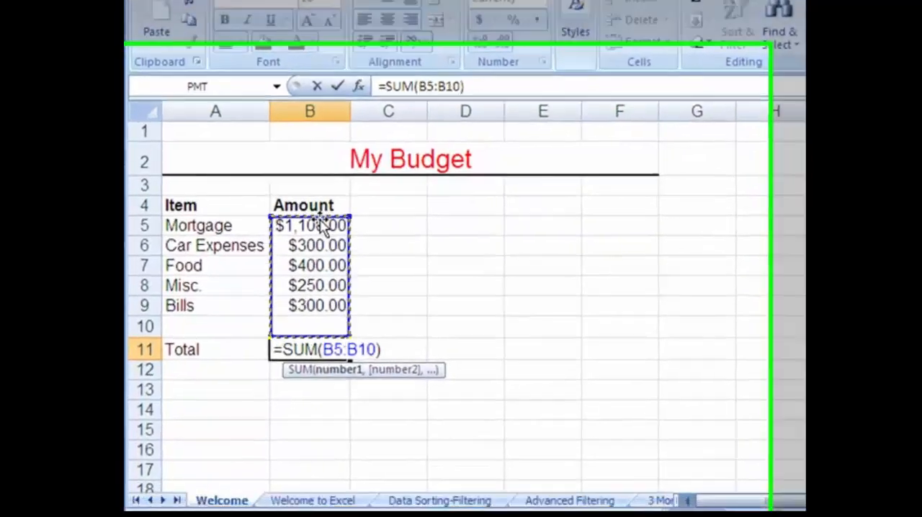
key("Return")
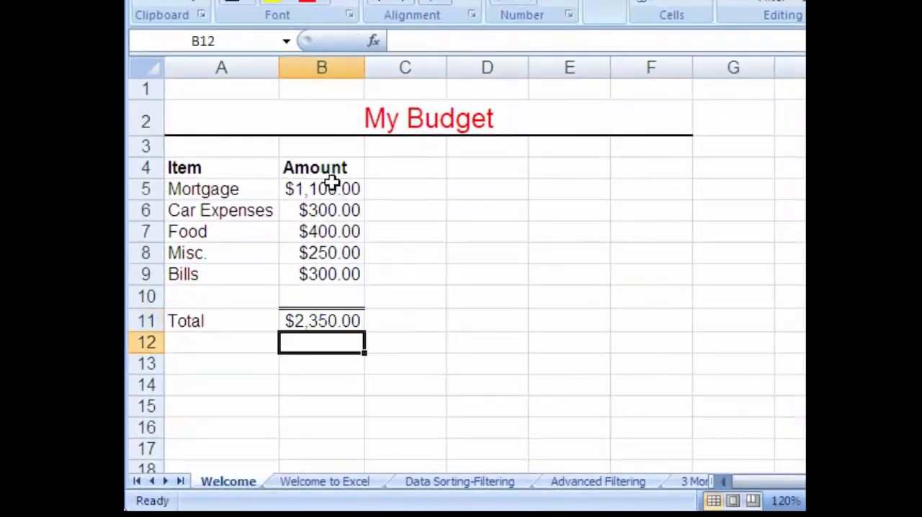
left_click(319, 321)
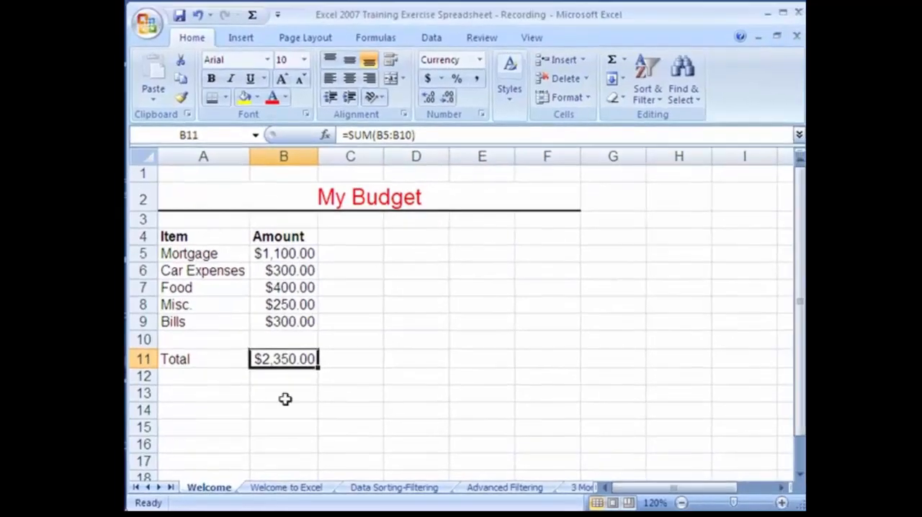
left_click(211, 78)
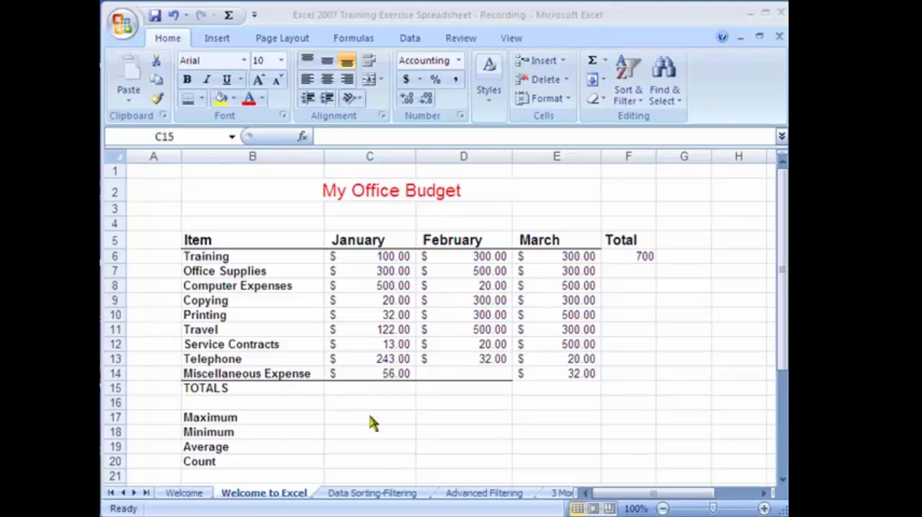
left_click(358, 387)
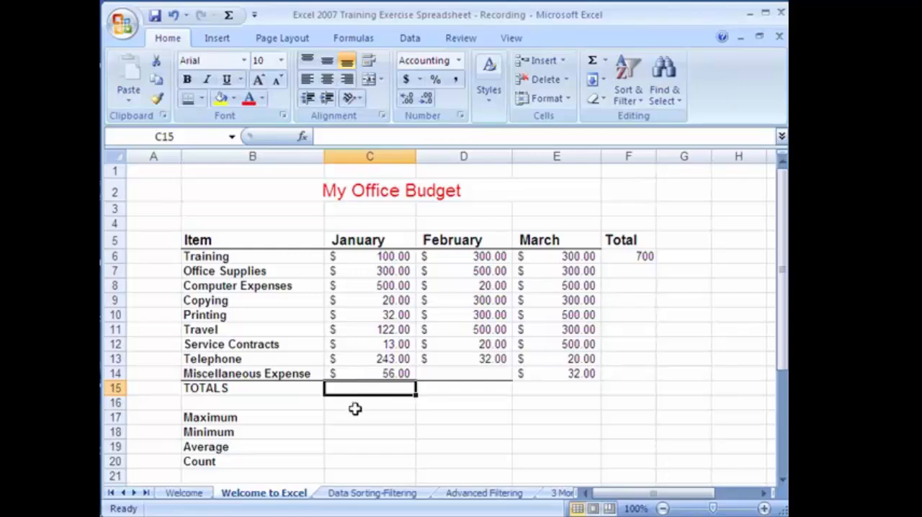
left_click(355, 404)
left_click(355, 431)
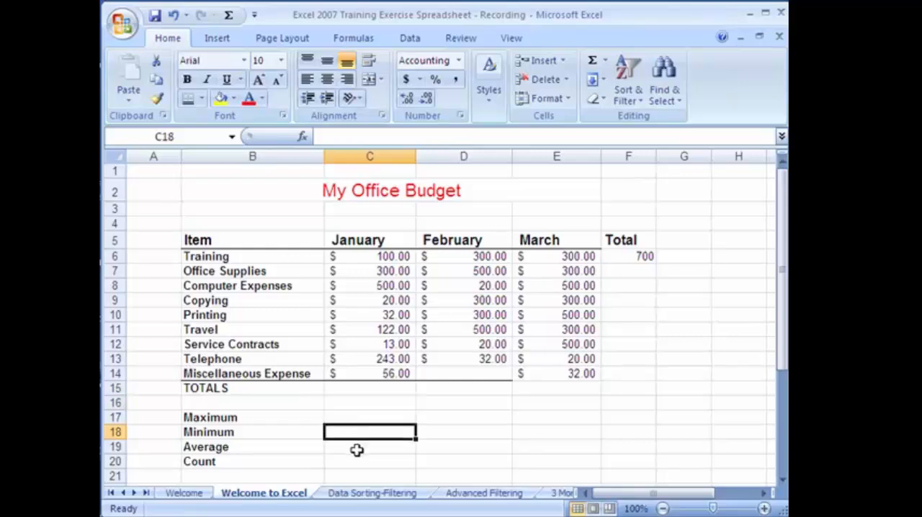
left_click(359, 447)
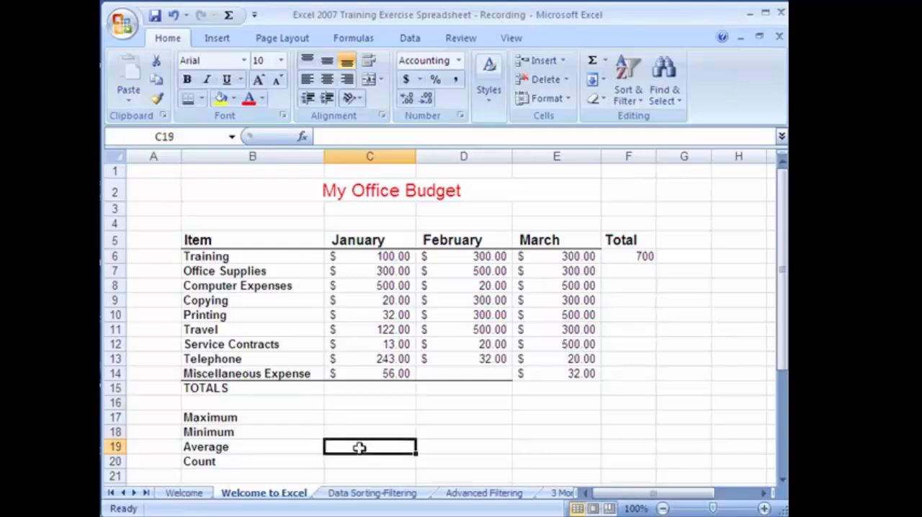
Total the January expenses in cell C15 by entering the formula =sum(C6:C14), using Extend Selection to pick the range
left_click(391, 388)
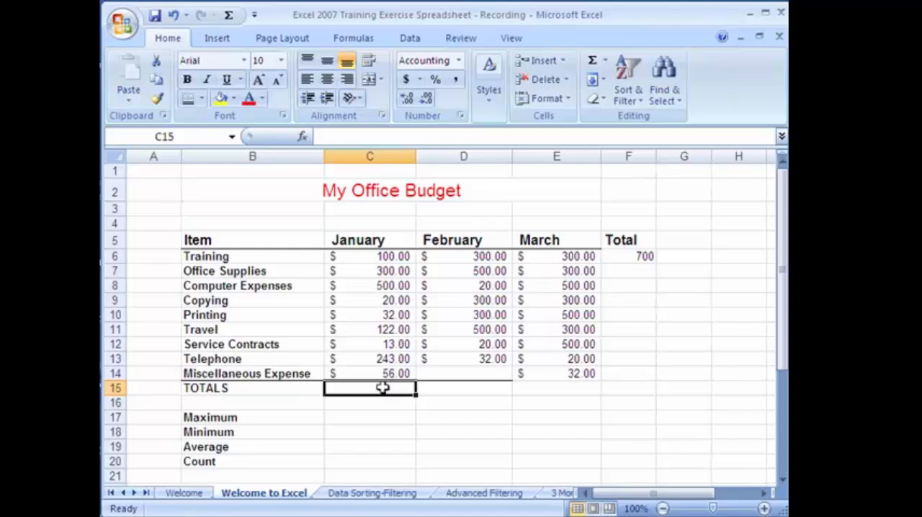
type("=sum")
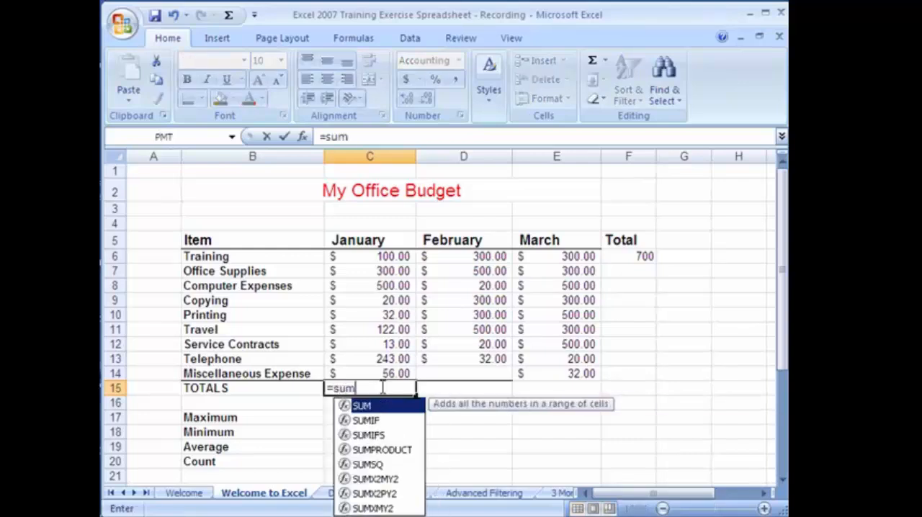
type("(")
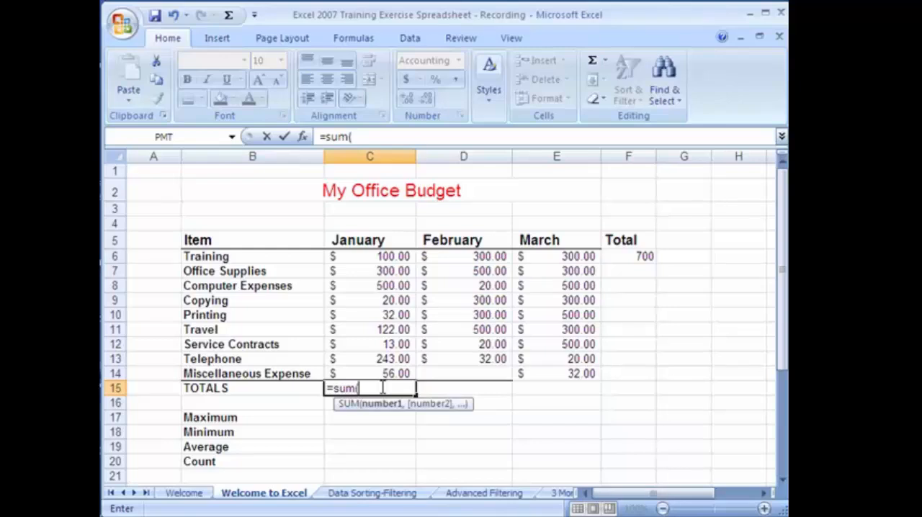
left_click(362, 260)
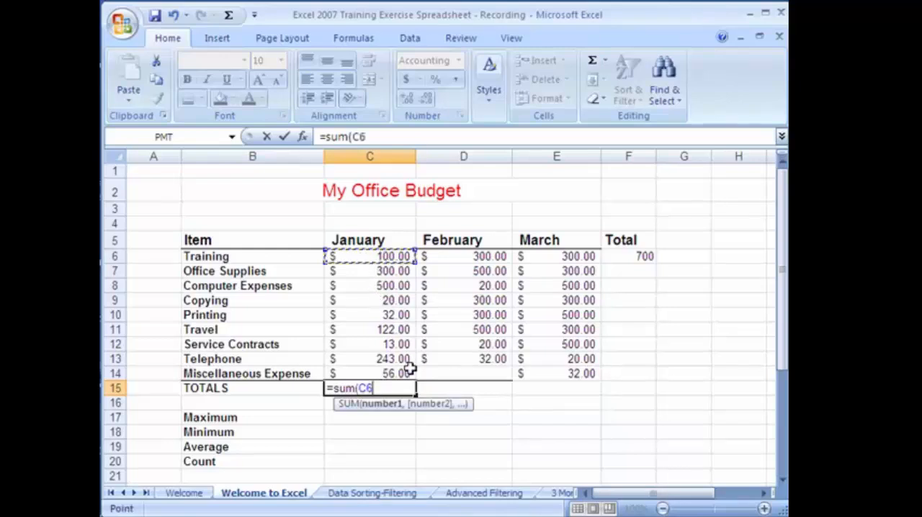
key("F8")
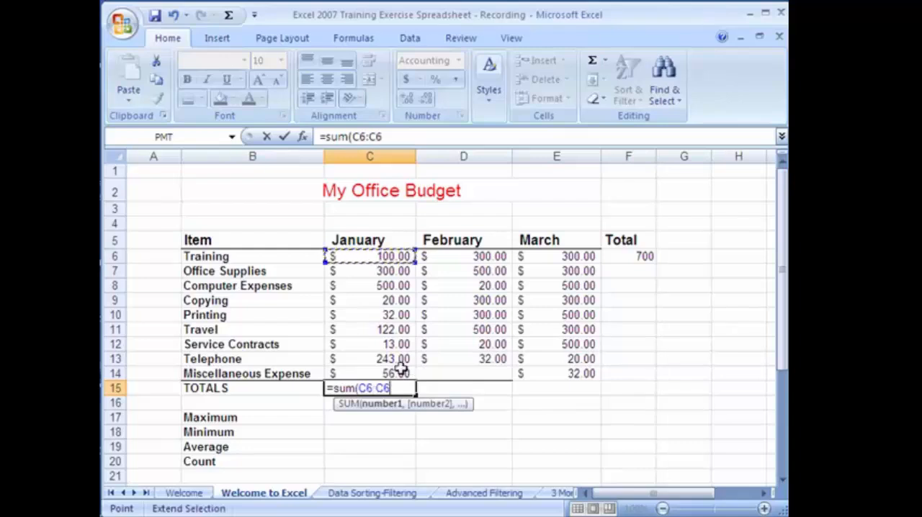
left_click(382, 373)
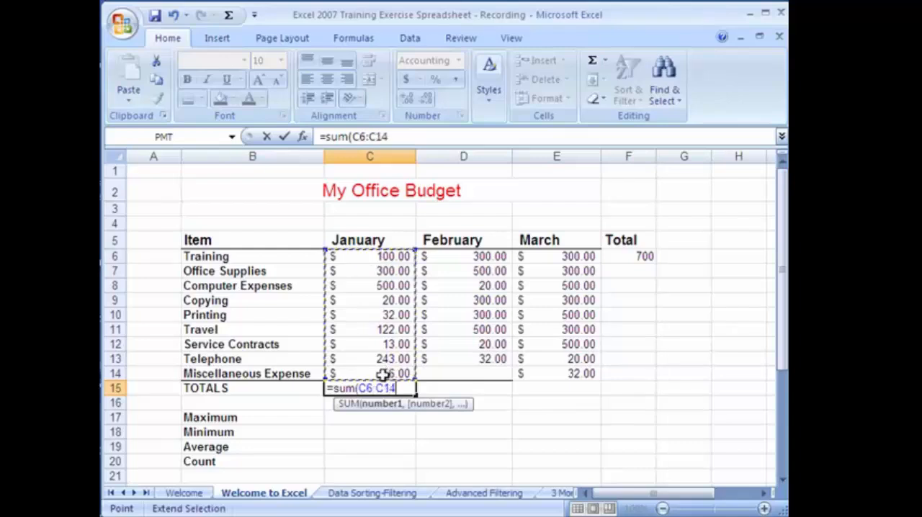
type(")")
key("Return")
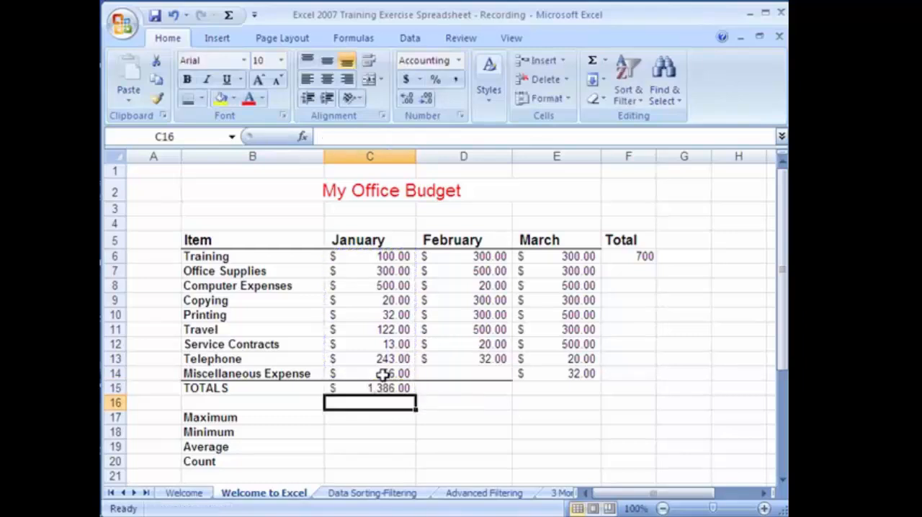
Clear the January total in cell C15 and replace it with the AutoSum Sum function over C6:C14
left_click(404, 388)
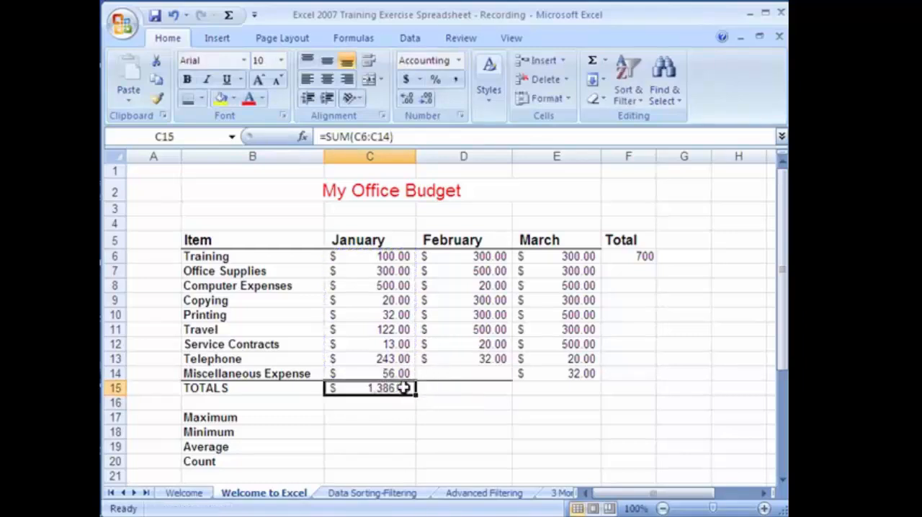
key("Delete")
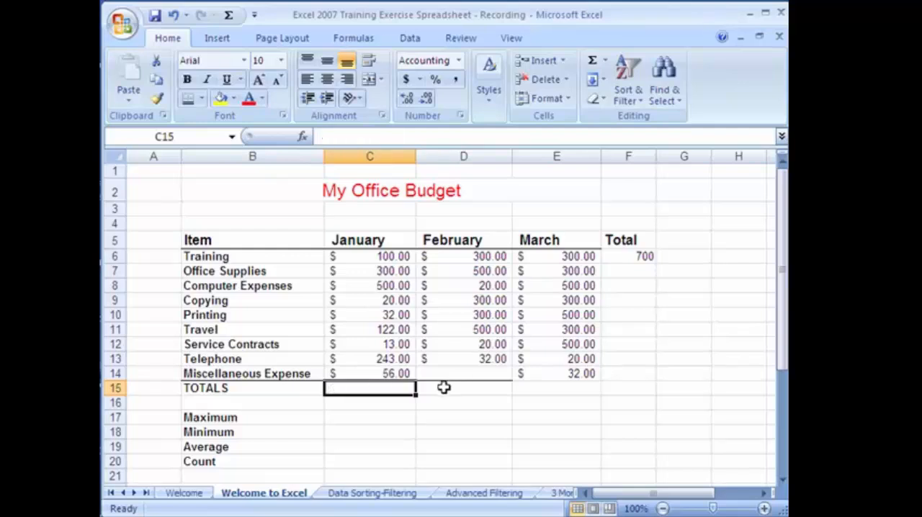
left_click(606, 62)
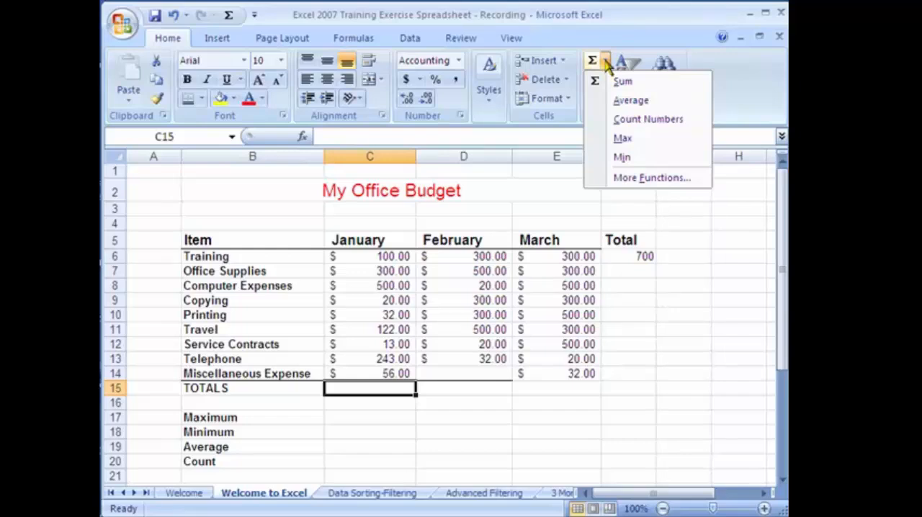
left_click(620, 83)
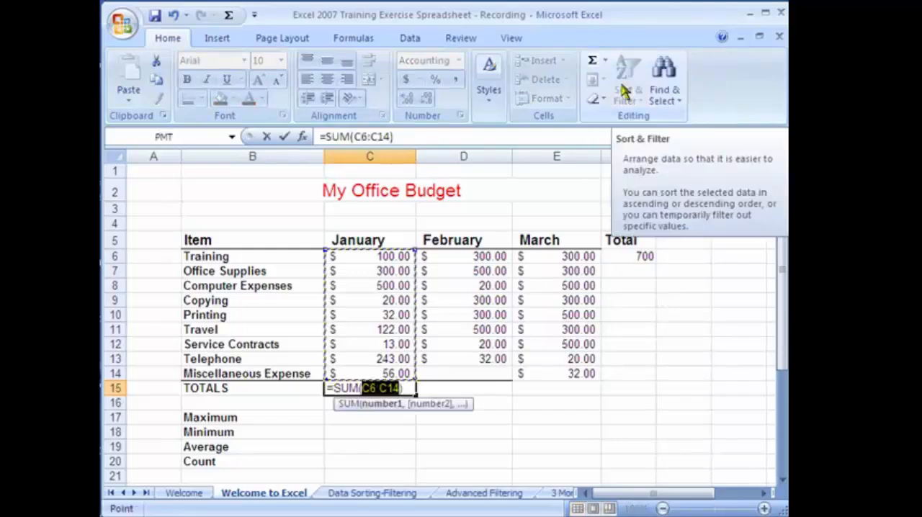
key("Return")
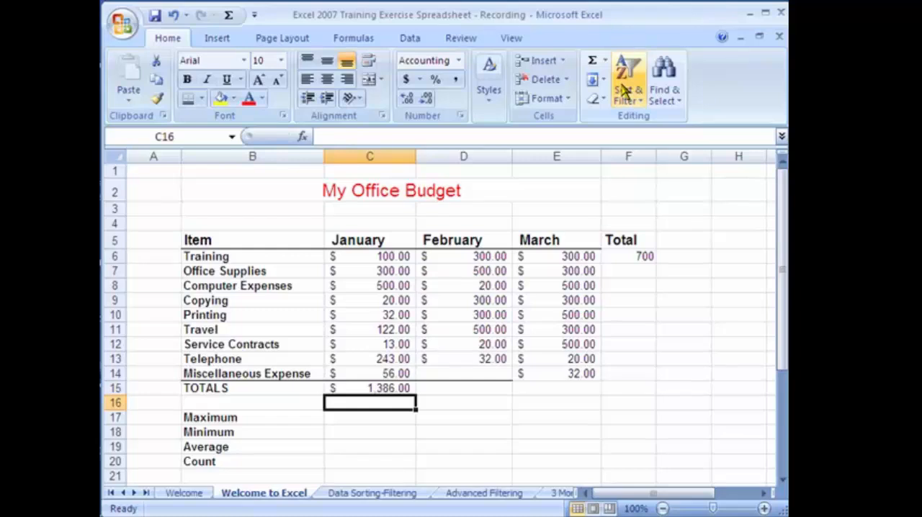
Fill the January total formula from C15 across to D15 and E15, and check the formula in each month's total
left_click(469, 389)
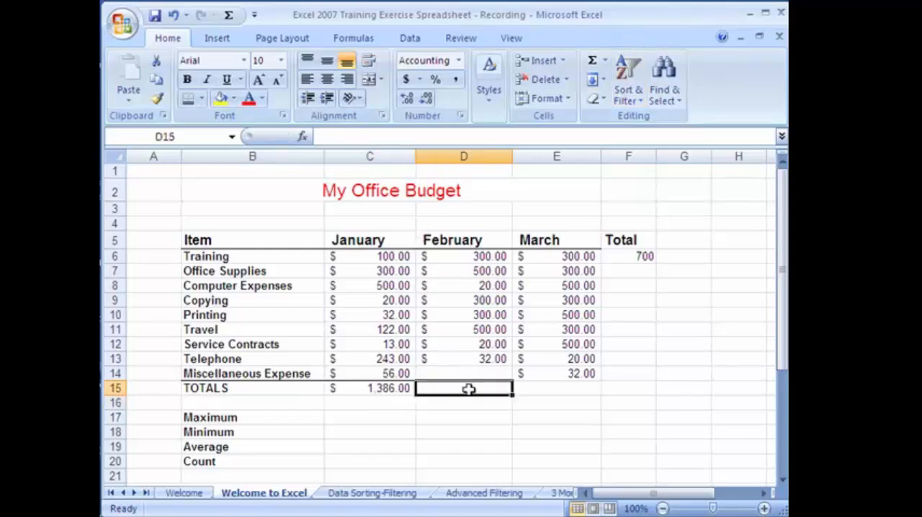
left_click(554, 392)
left_click(483, 389)
left_click(552, 386)
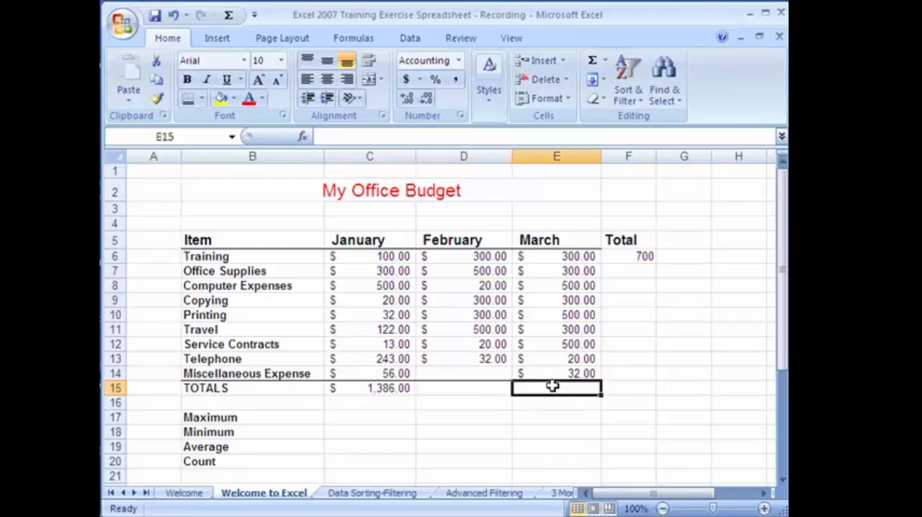
left_click(481, 387)
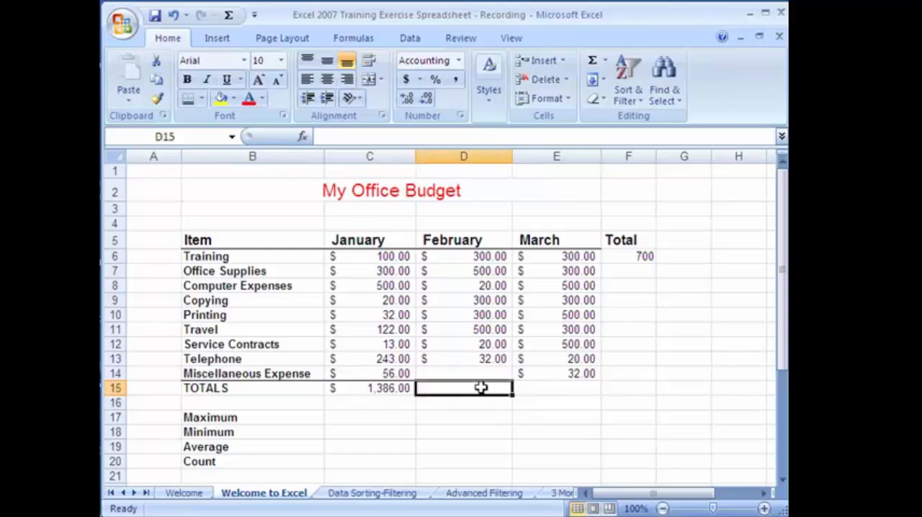
left_click(384, 392)
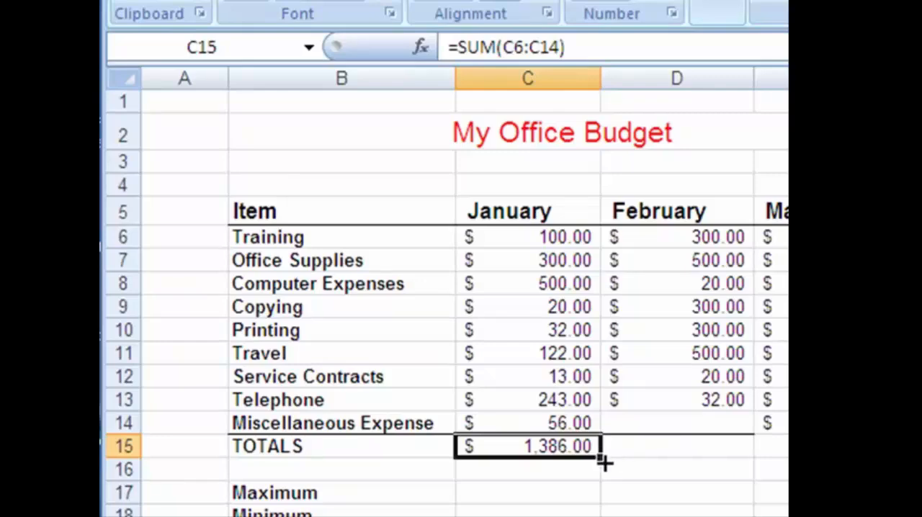
mouse_move(600, 459)
left_mouse_down()
mouse_move(635, 464)
mouse_move(667, 446)
left_mouse_up()
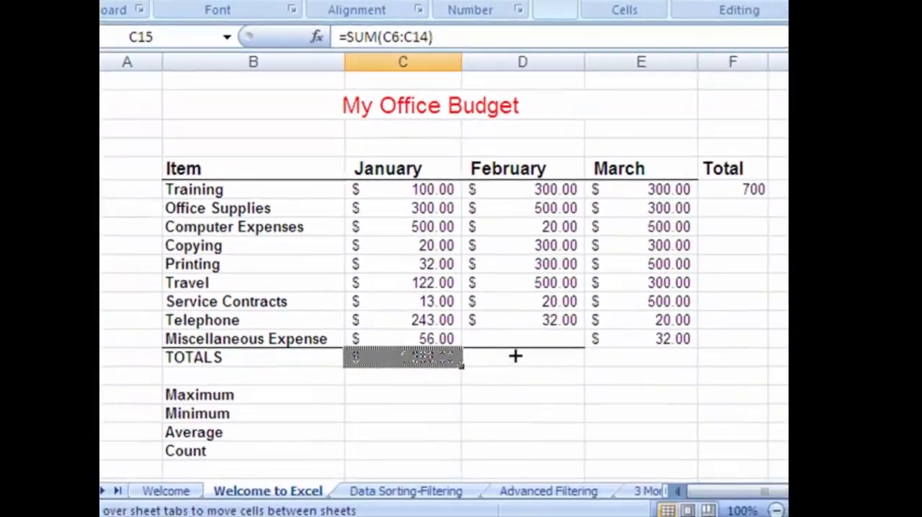
left_click_drag(515, 356, 665, 360)
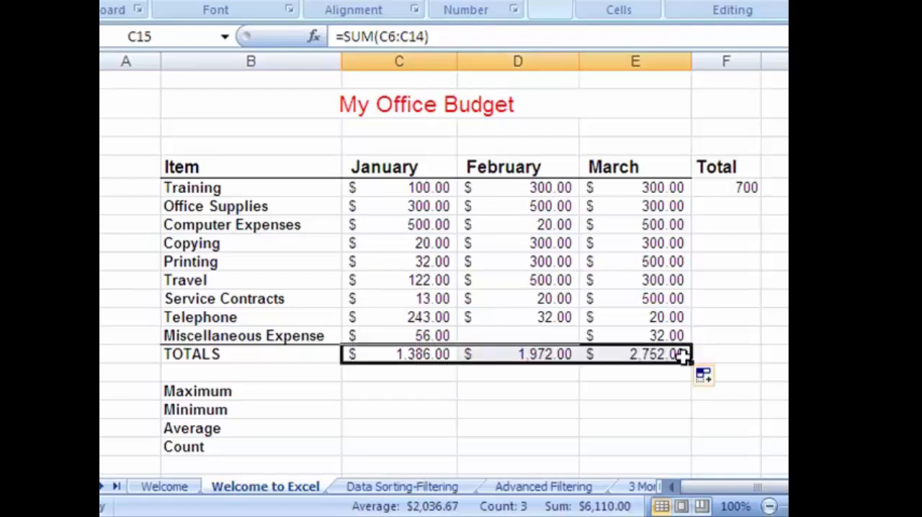
left_click(551, 355)
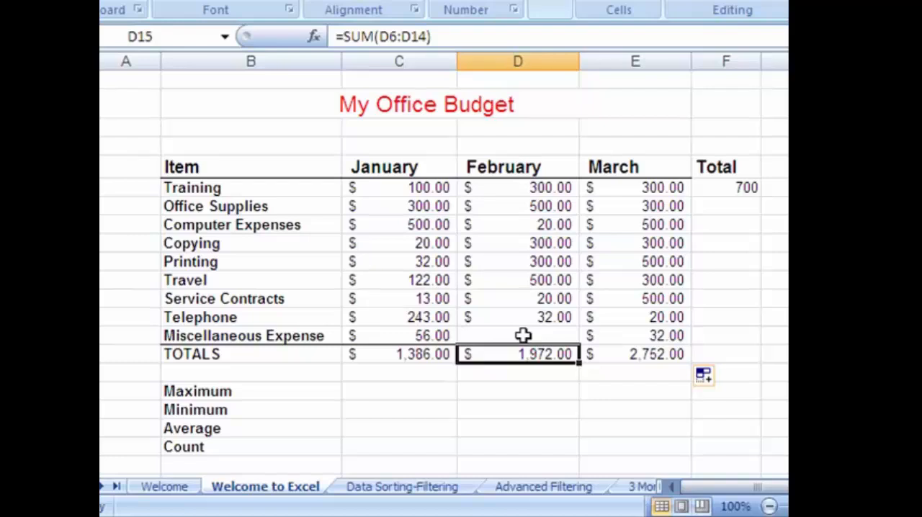
left_click(377, 357)
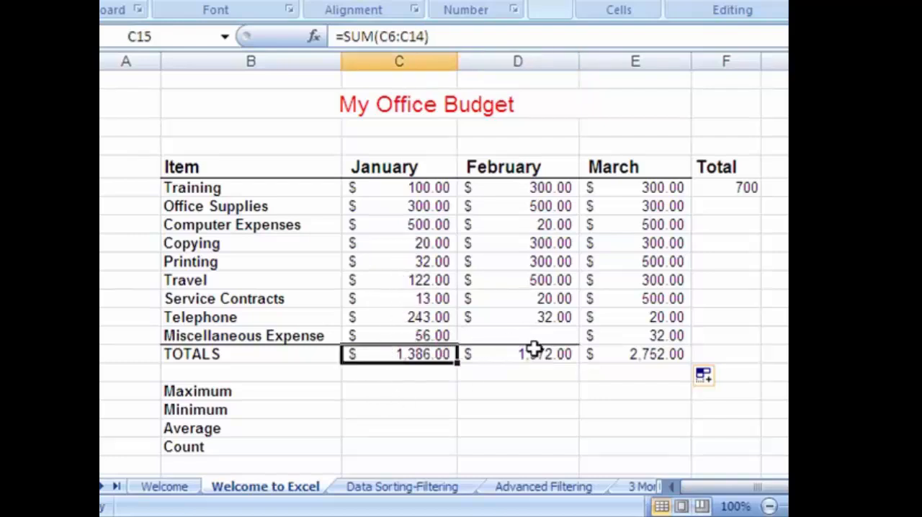
left_click(641, 352)
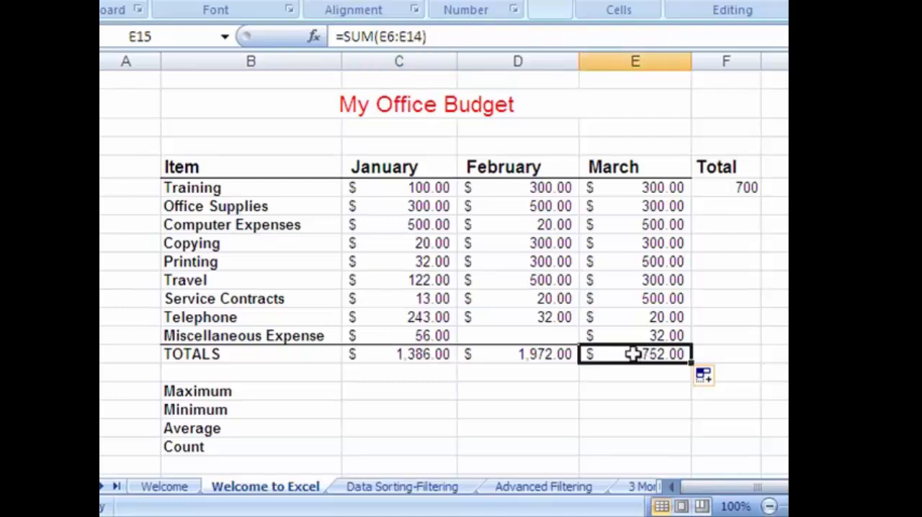
left_click(429, 352)
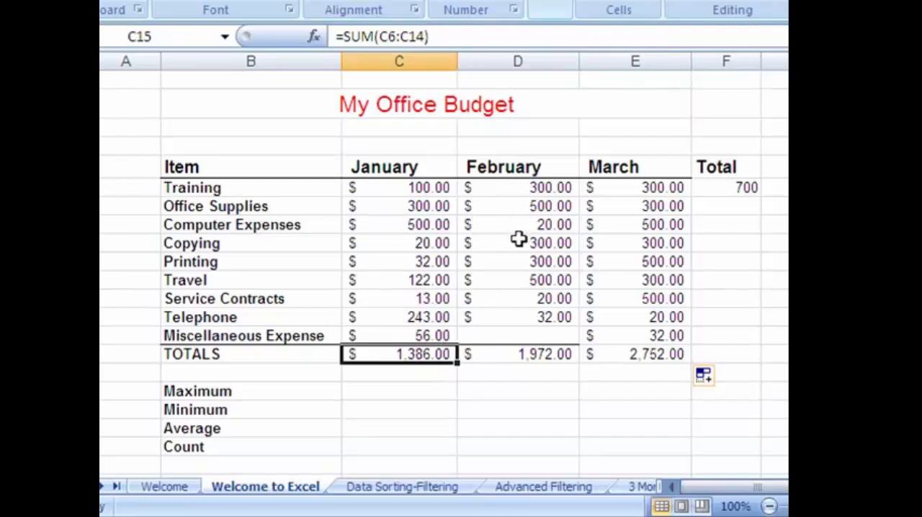
Fill the Training total formula from F6 down the Total column through F15
left_click(720, 188)
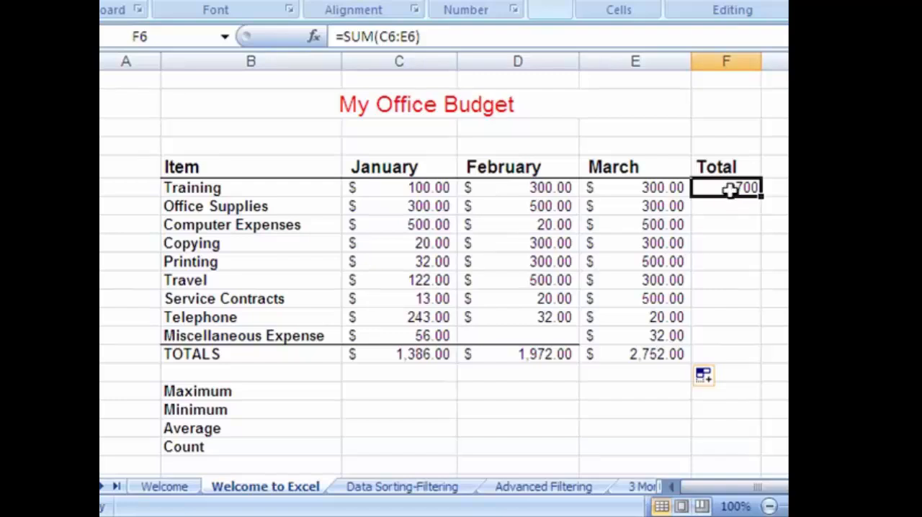
left_click(750, 207)
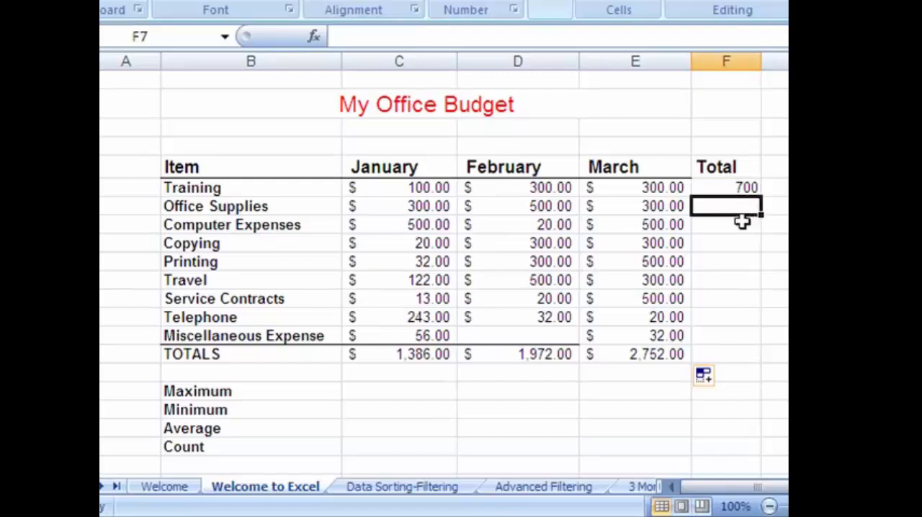
left_click(742, 222)
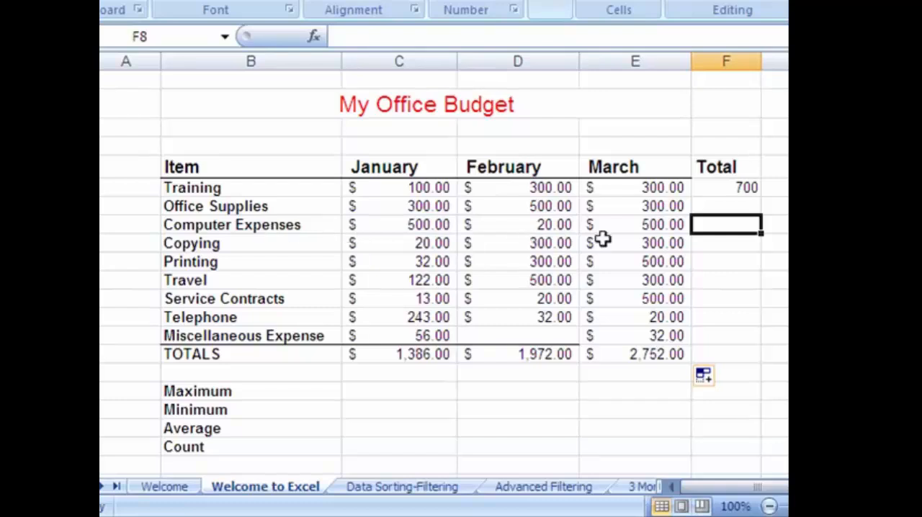
left_click(746, 187)
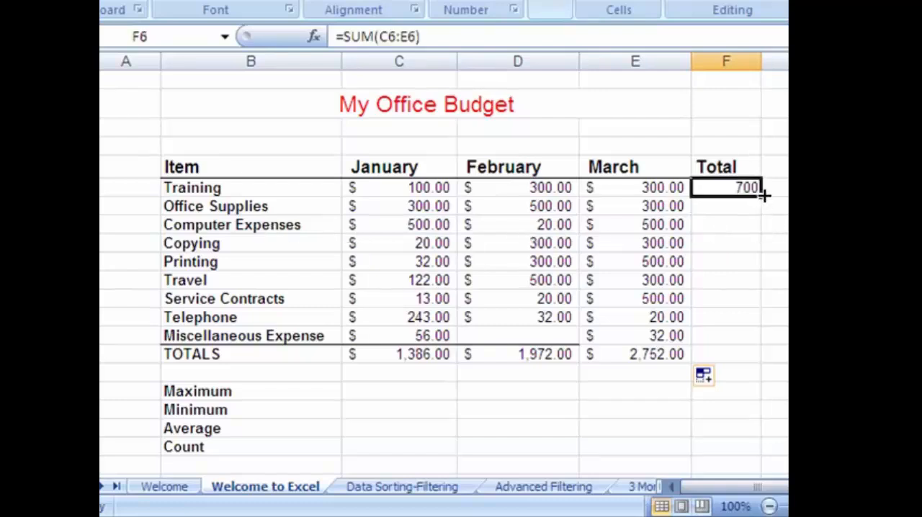
left_click_drag(764, 194, 764, 195)
left_click_drag(760, 195, 761, 354)
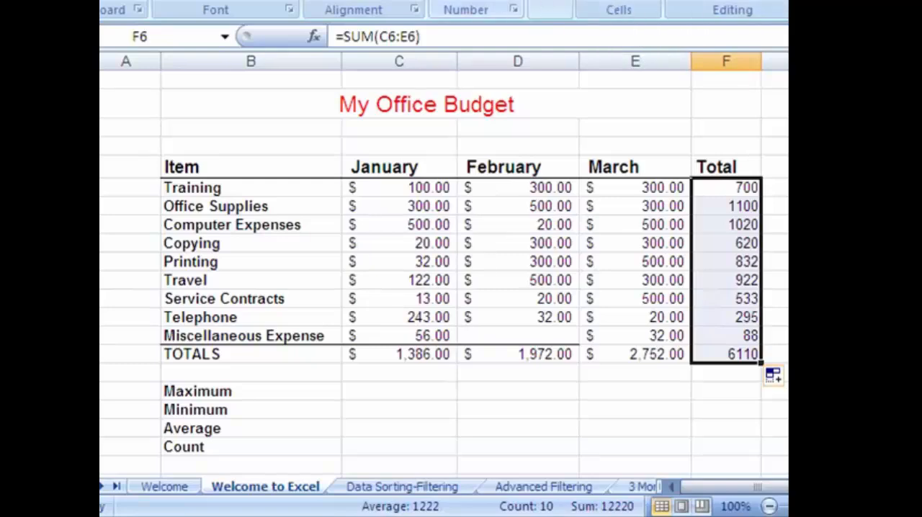
Apply the Accounting dollar format to the totals in F6:F15 and check the Office Supplies total's formula
left_click(443, 1)
left_click(753, 395)
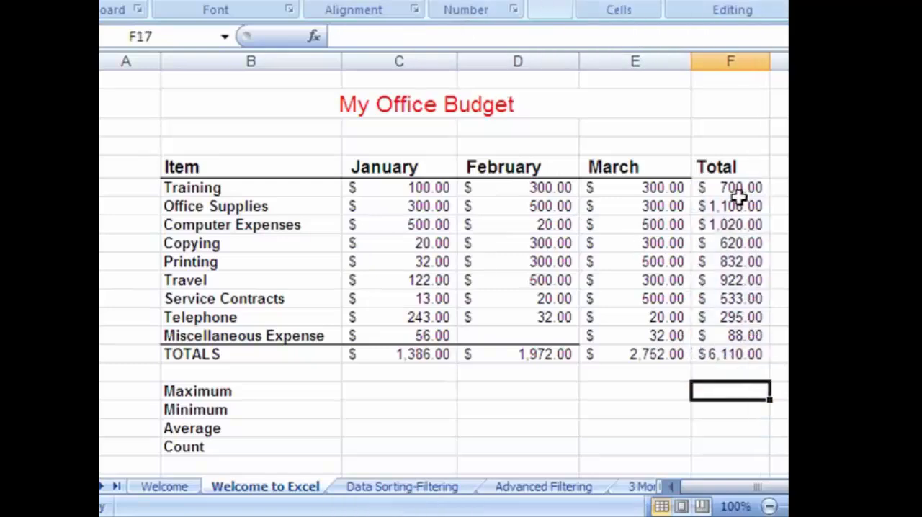
left_click(720, 209)
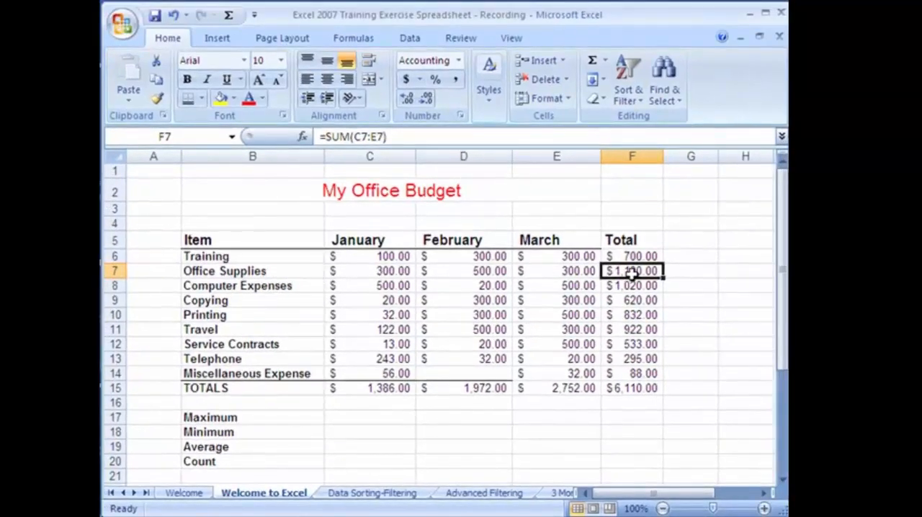
Enter Monday in the empty cell I5 and fill the weekday series down to I19
left_click(544, 419)
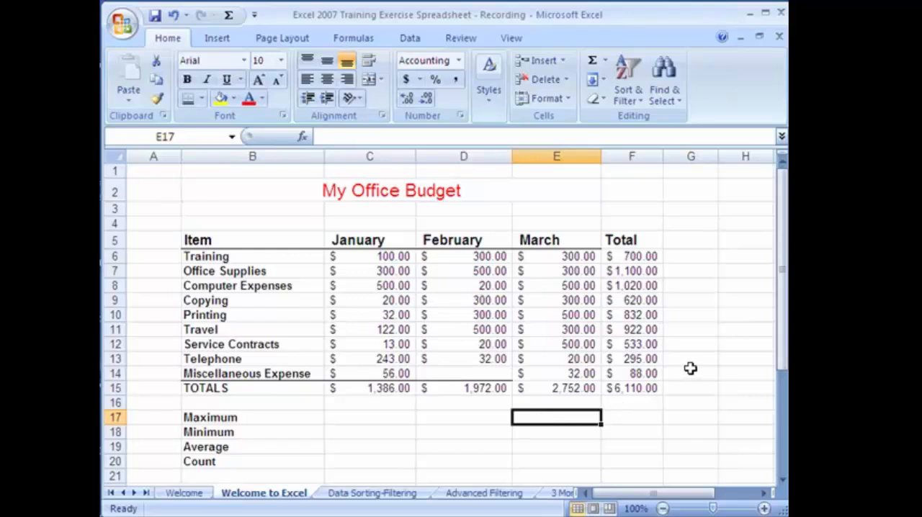
left_click(763, 494)
left_click(764, 493)
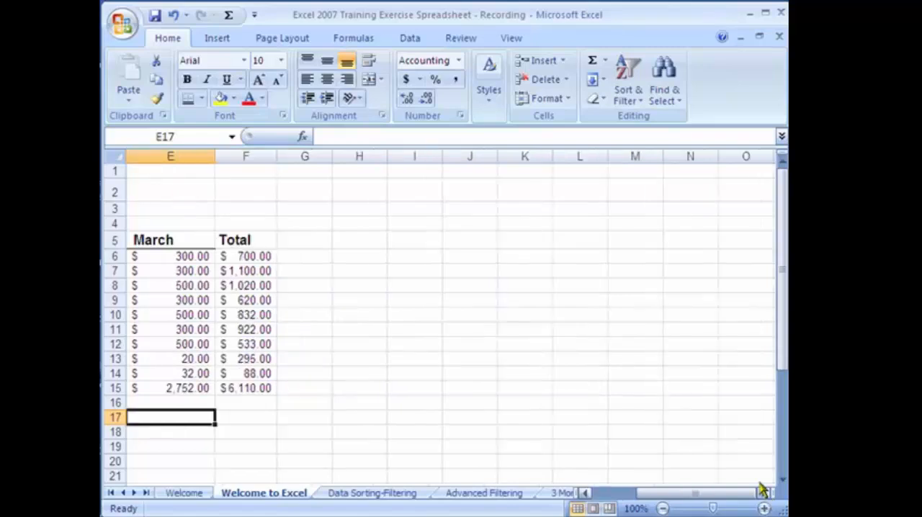
left_click(414, 241)
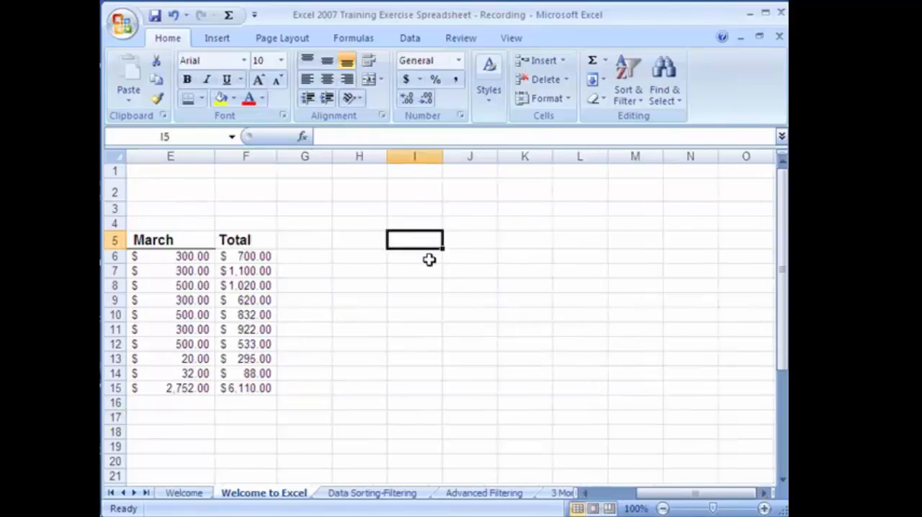
type("Monday")
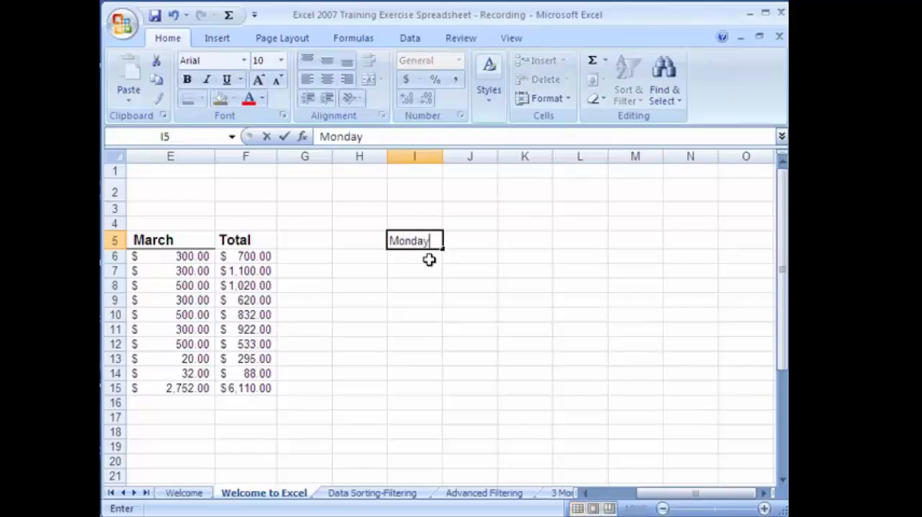
key("Return")
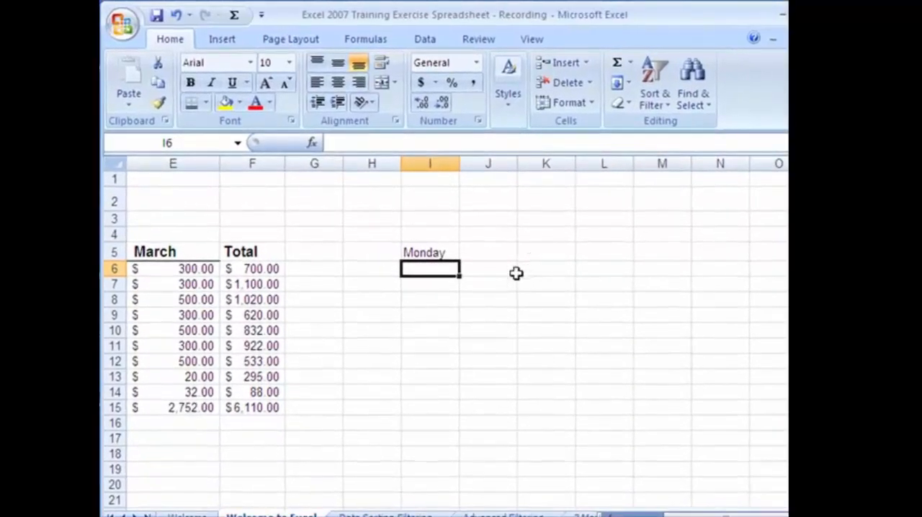
left_click(445, 254)
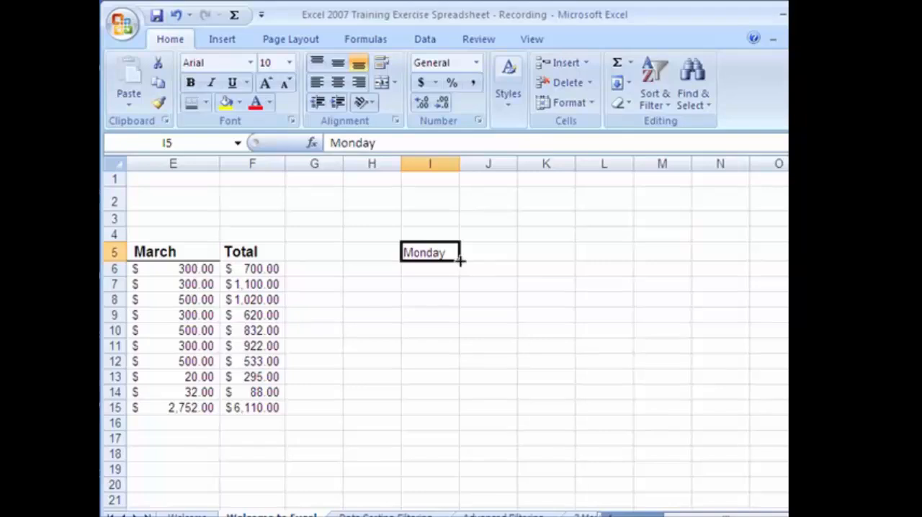
left_click_drag(458, 261, 436, 469)
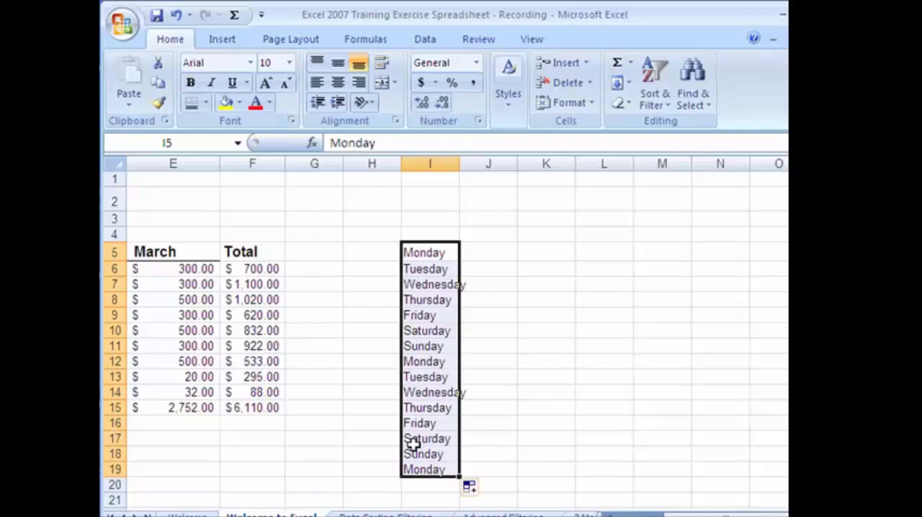
Enter January in cell J5 and fill the month series down to J19
left_click(502, 259)
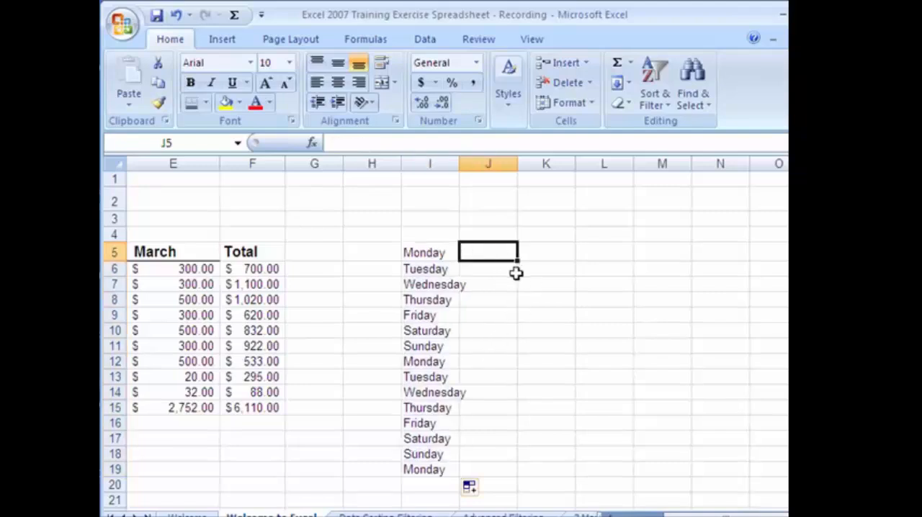
type("January")
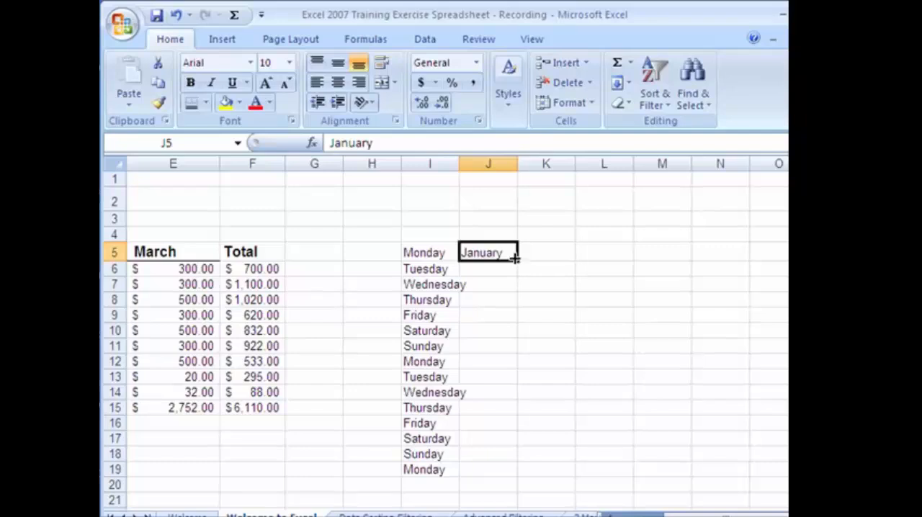
left_click_drag(516, 261, 517, 478)
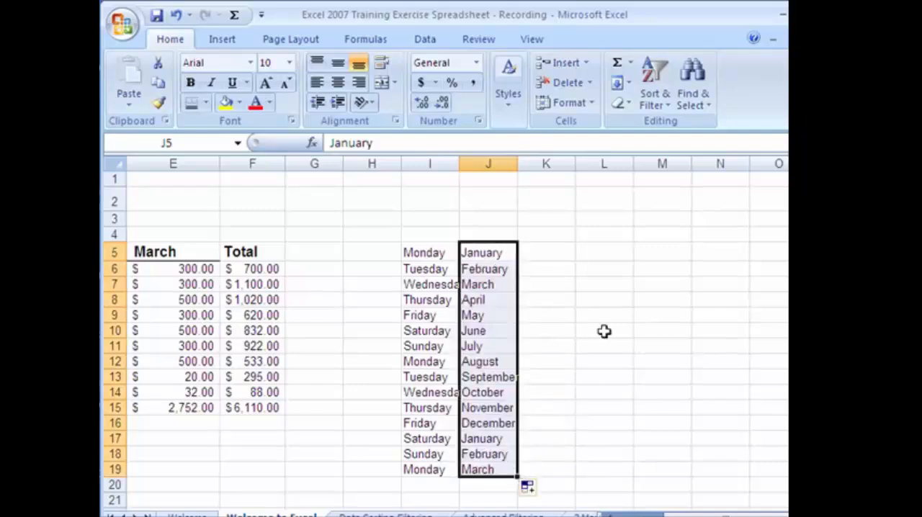
Enter 1 in cell K5 and fill it down to K19
left_click(551, 249)
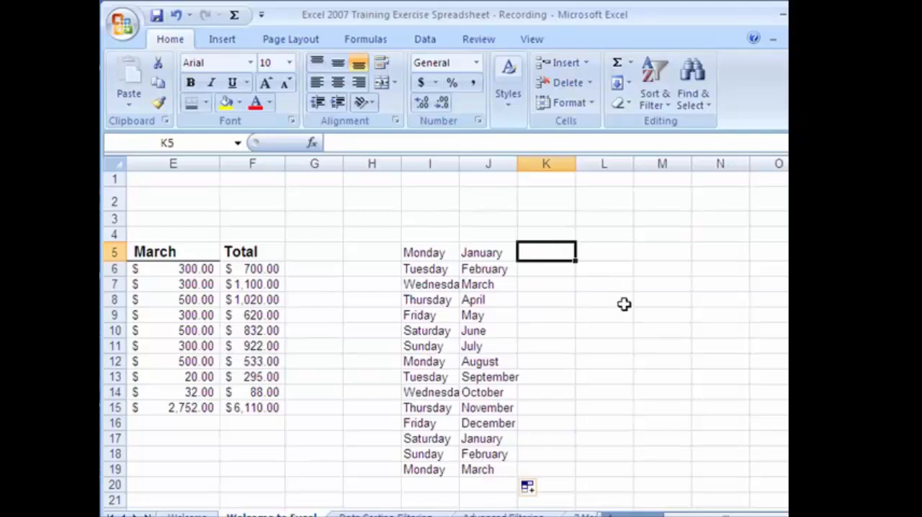
type("1")
key("Return")
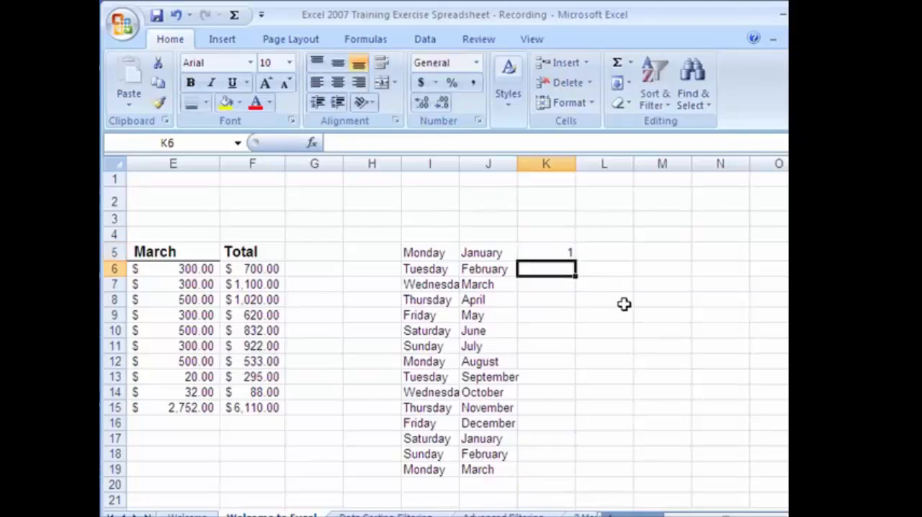
left_click(569, 254)
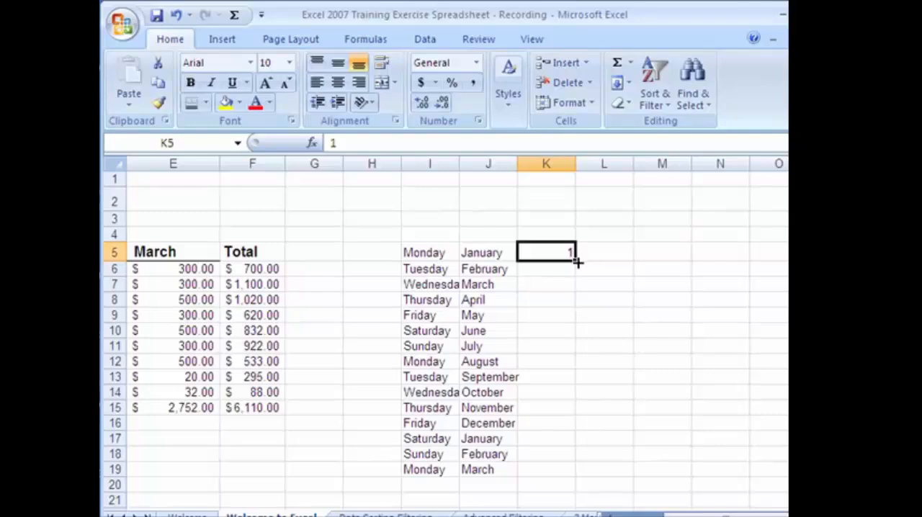
left_click_drag(576, 263, 581, 472)
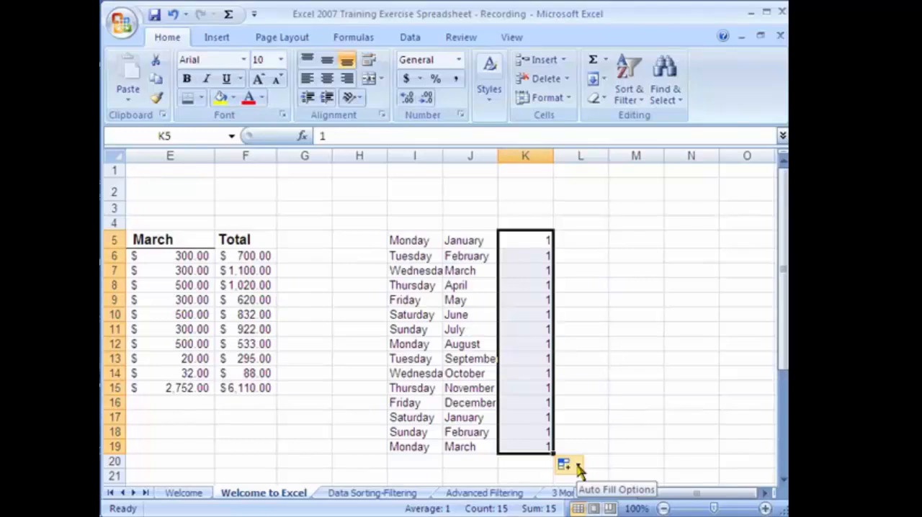
Change the copied values filled in K5:K19 to a number series
left_click(578, 468)
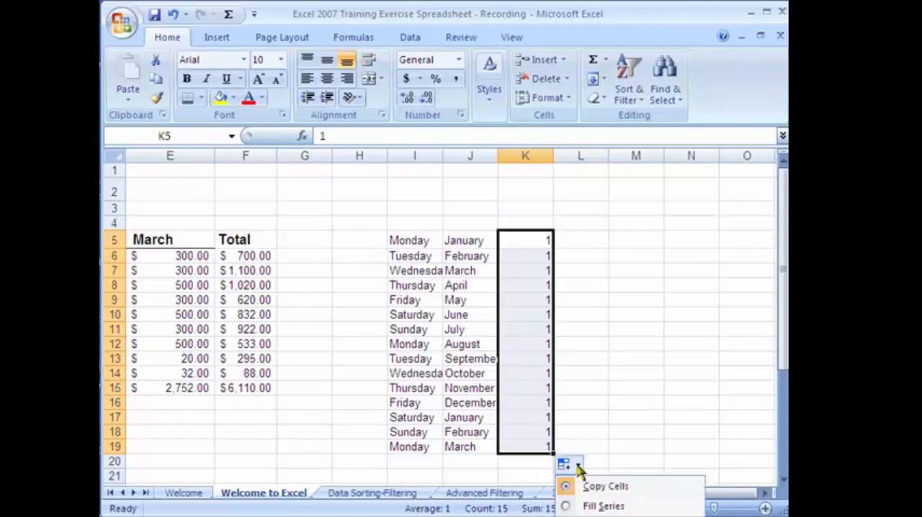
left_click(587, 507)
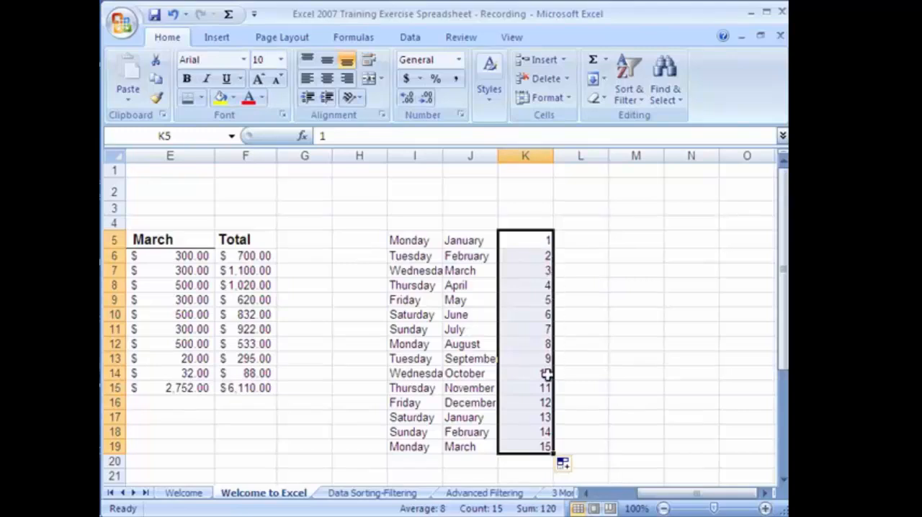
Enter 1 in L5 and 4 in L6, and fill the number pattern down to L19
left_click(594, 239)
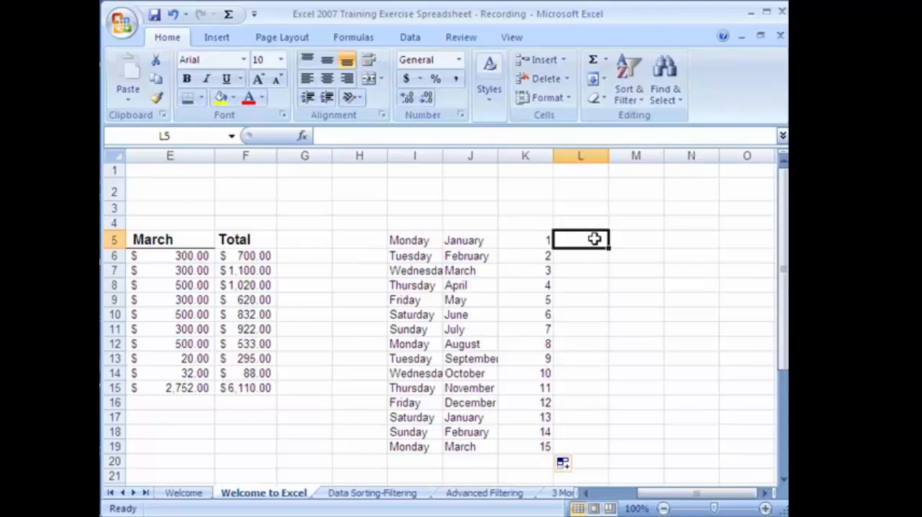
type("1")
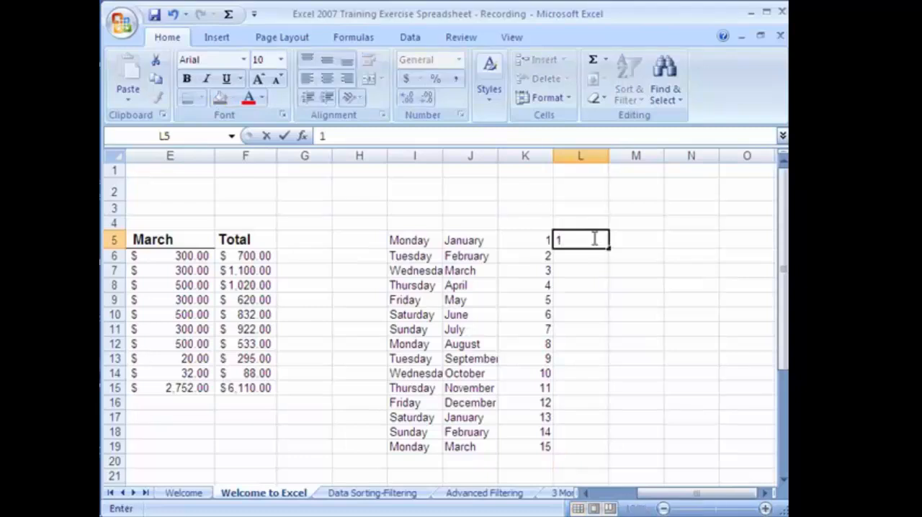
key("Return")
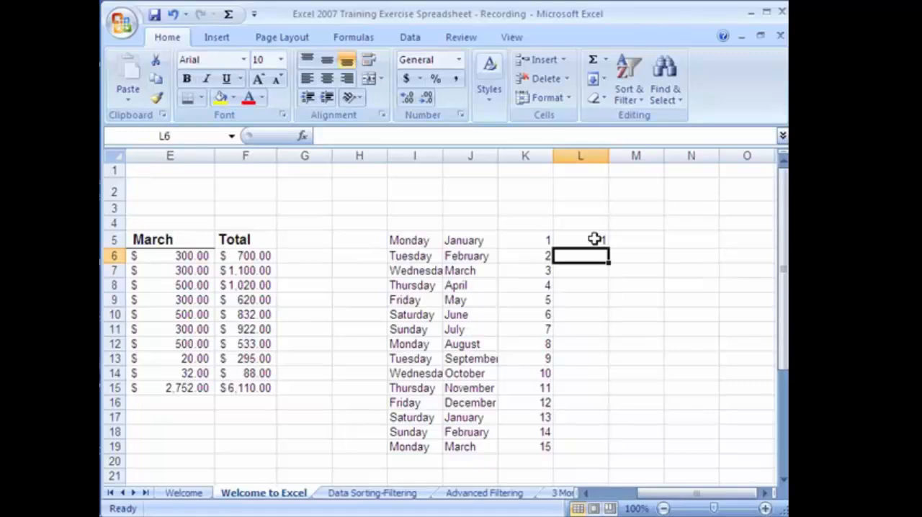
type("4")
key("Return")
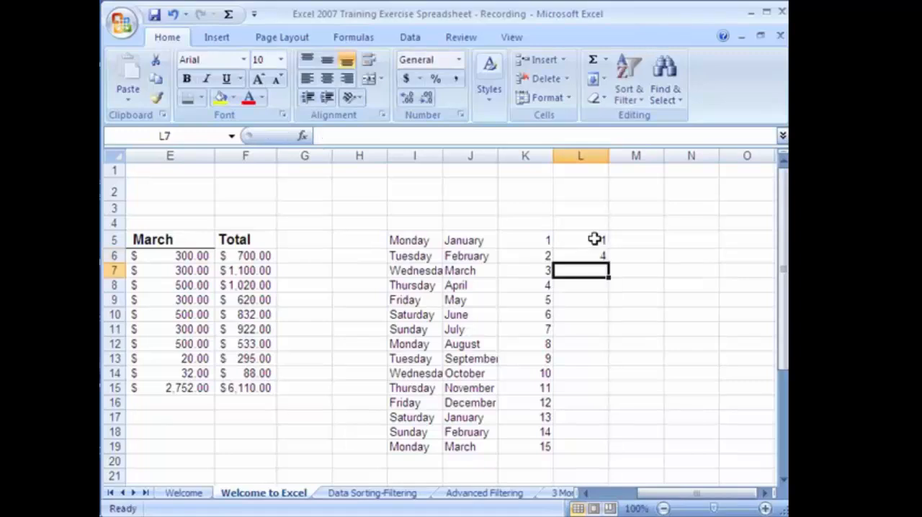
left_click(594, 239)
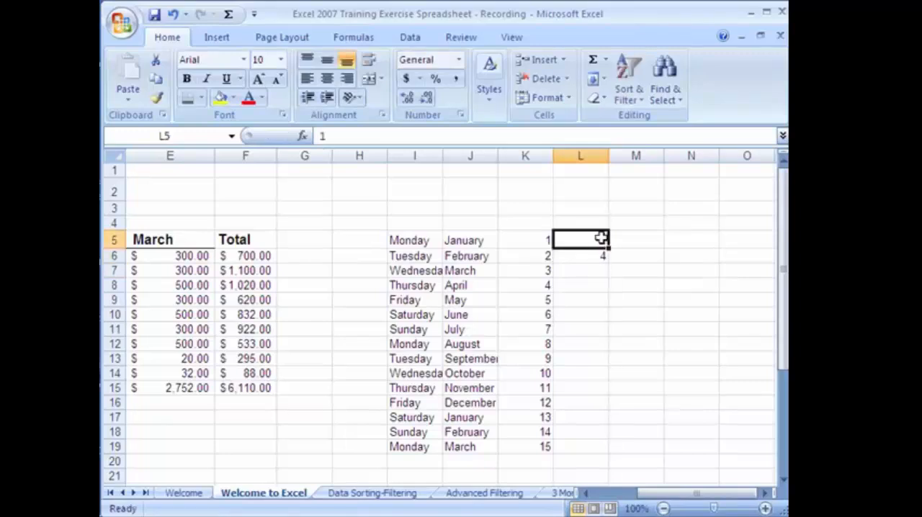
left_click_drag(601, 237, 611, 472)
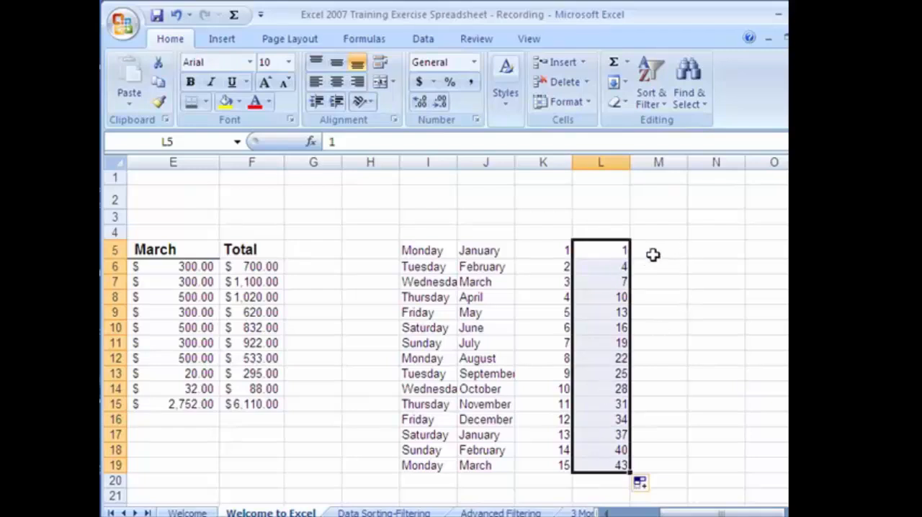
Change L6 to 5 and refill the pattern from L5:L6 down to L19
left_click(622, 267)
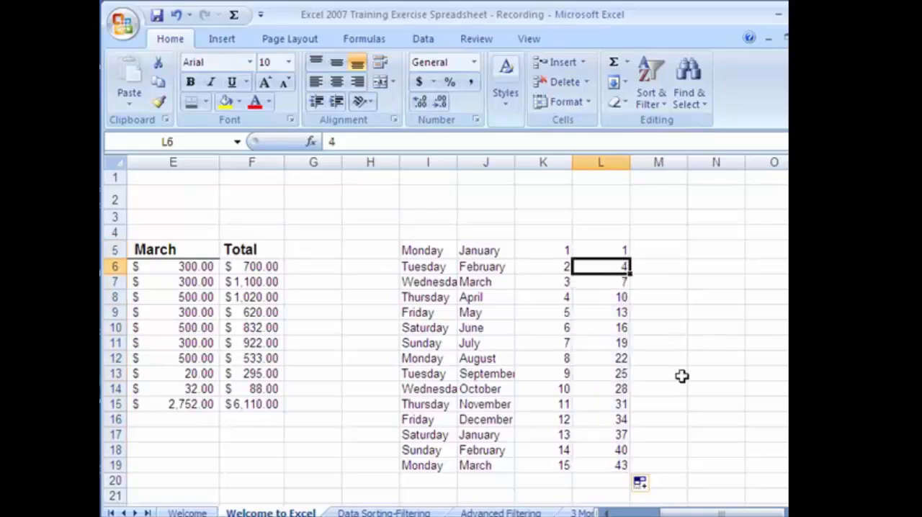
type("5")
key("Return")
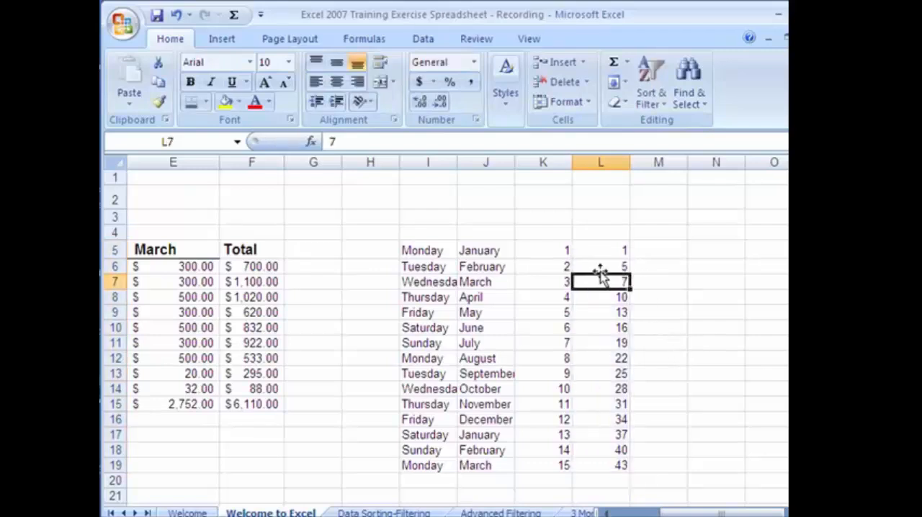
left_click_drag(607, 257, 616, 468)
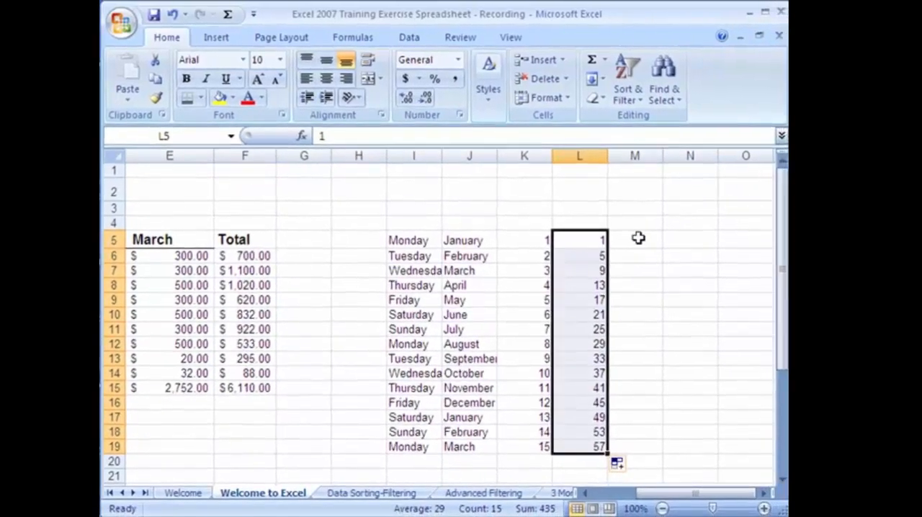
Clear the practice weekday, month and number series from I5:L19
left_click(662, 248)
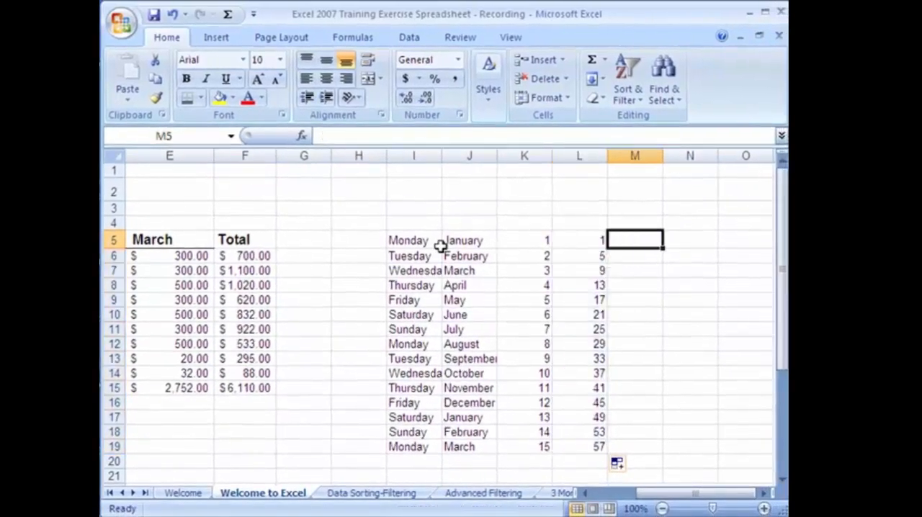
left_click_drag(406, 240, 582, 447)
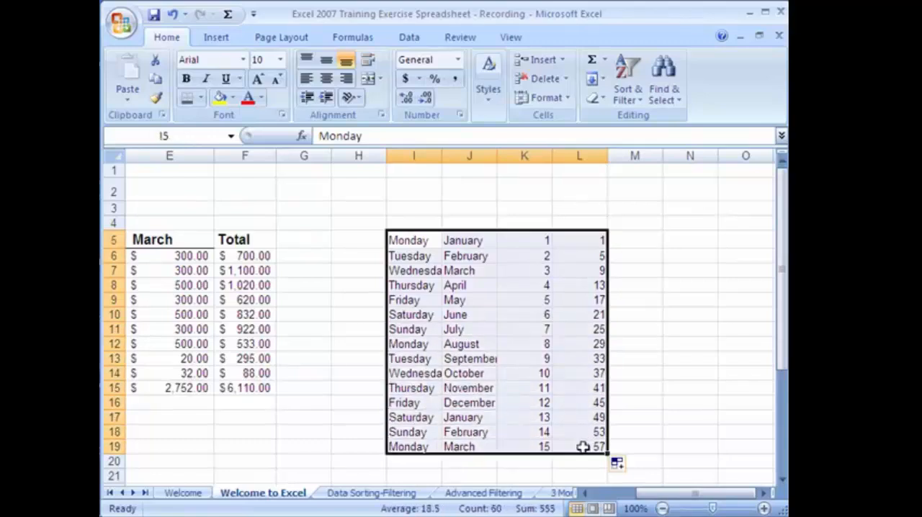
key("Delete")
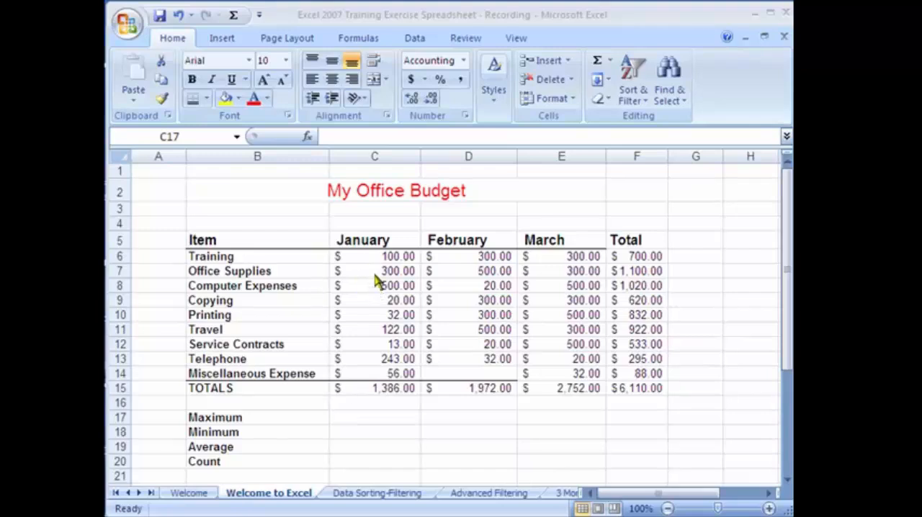
Enter the formula =max(C6:C14) in C17 for January's Maximum
left_click(342, 416)
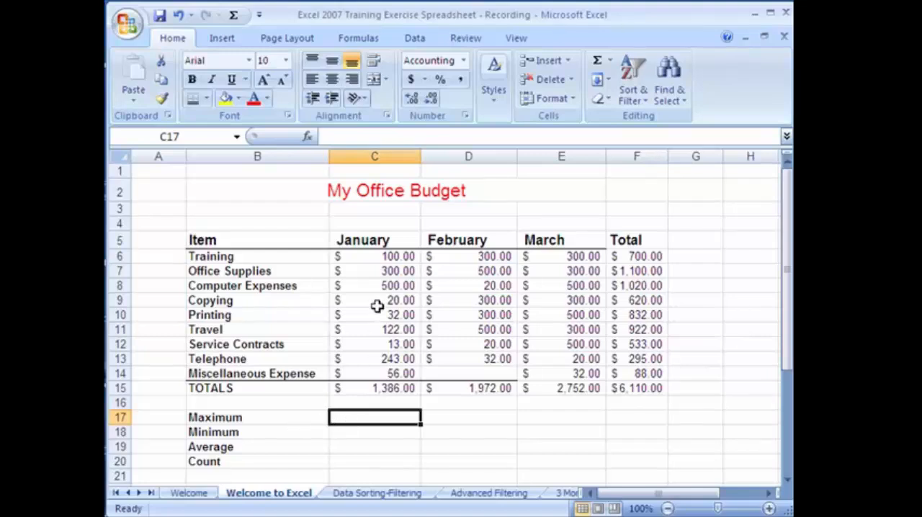
left_click(356, 256)
left_click_drag(356, 256, 367, 370)
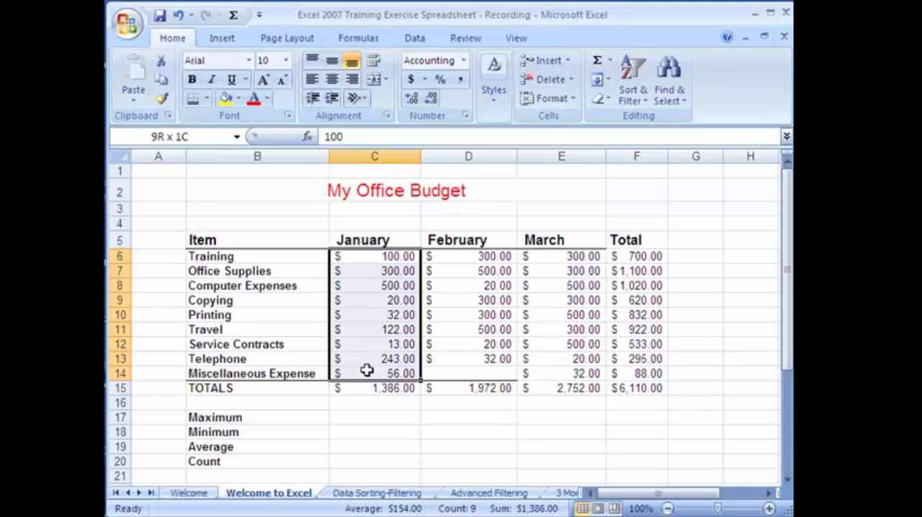
left_click(365, 416)
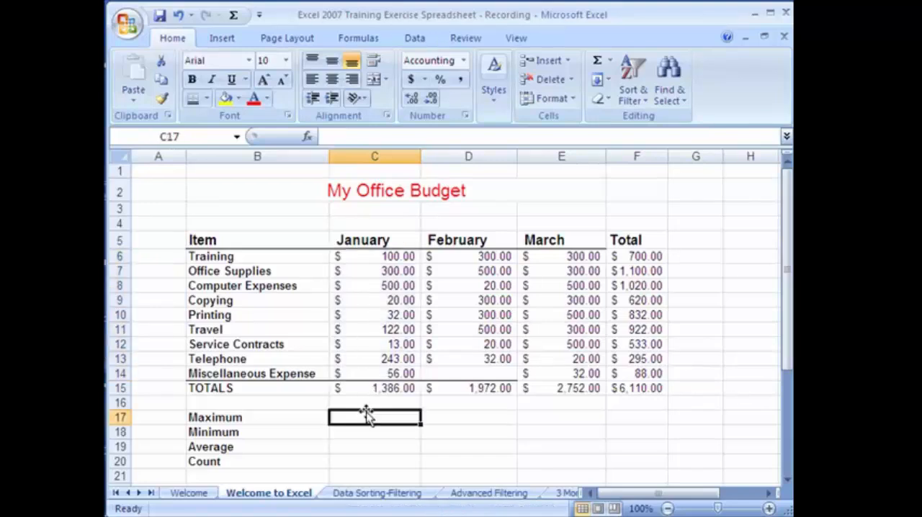
type("=")
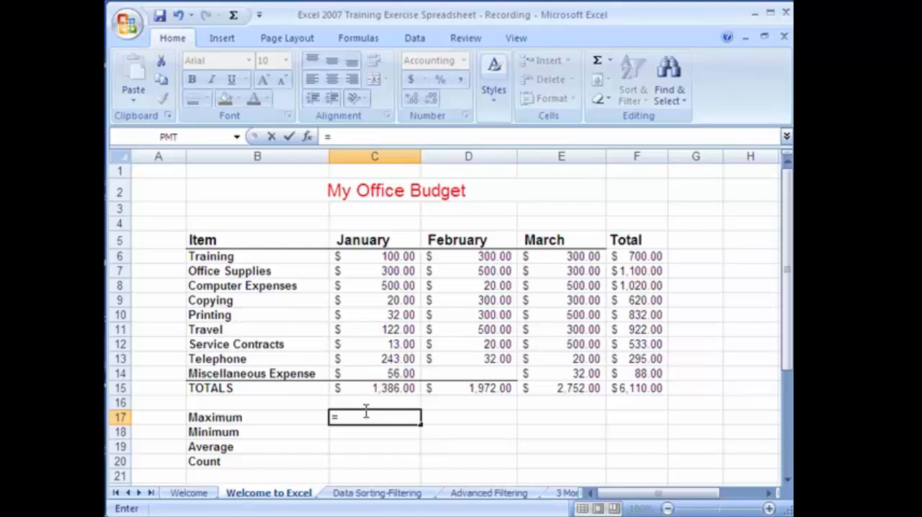
type("m")
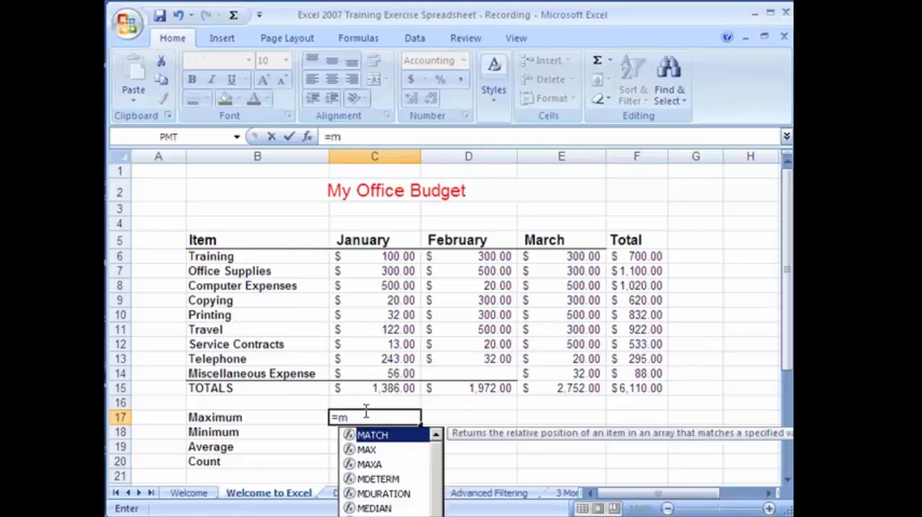
type("ax(")
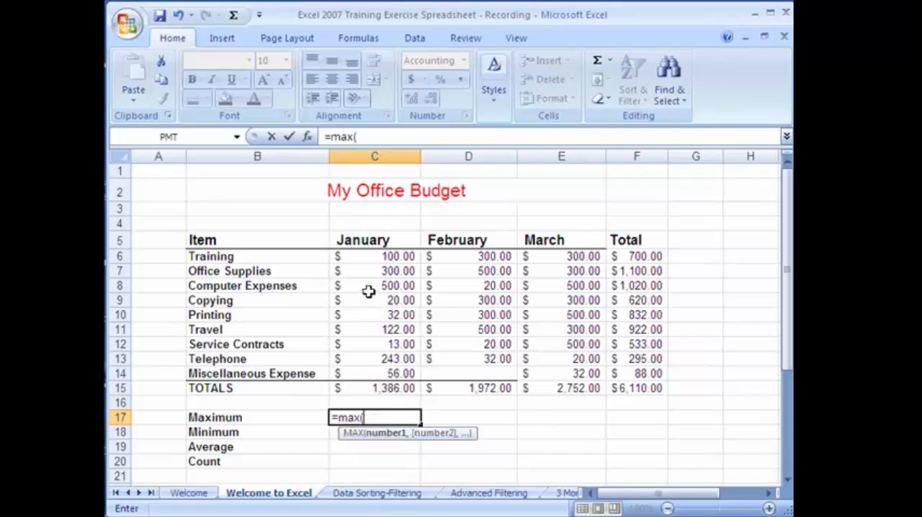
left_click_drag(374, 253, 408, 371)
type(")")
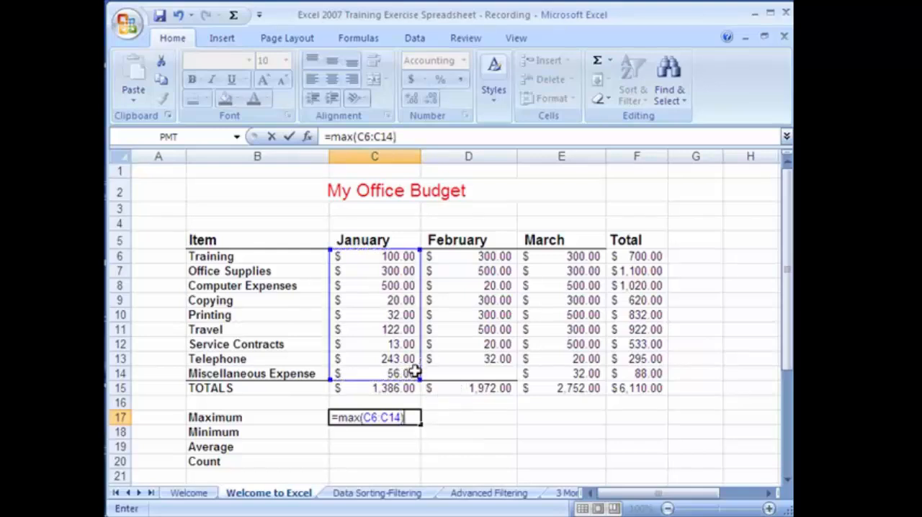
key("Return")
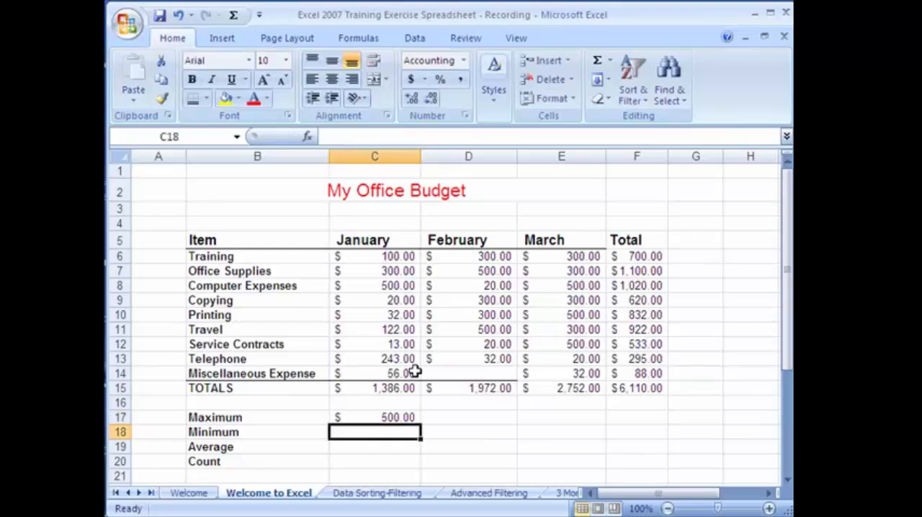
Set January's Computer Expenses in C8 to 550 and check the January Maximum and TOTALS cells
left_click(372, 418)
left_click(378, 288)
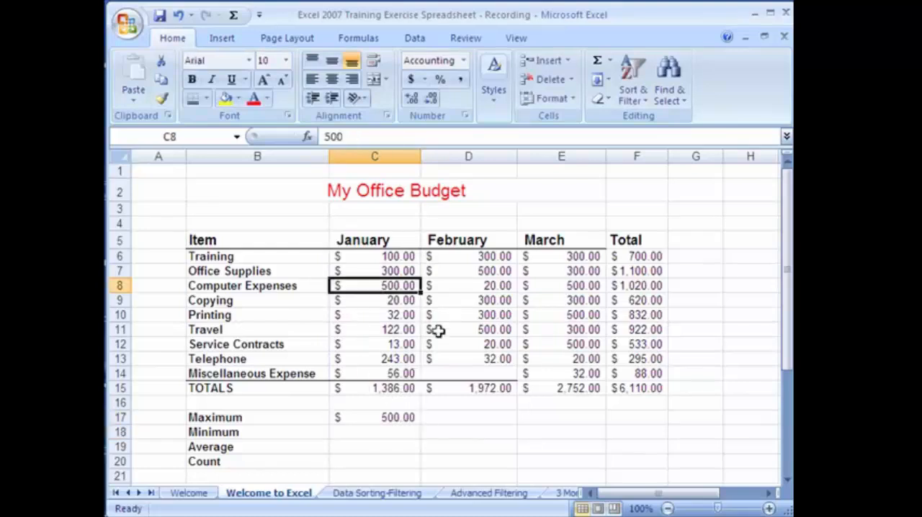
type("550")
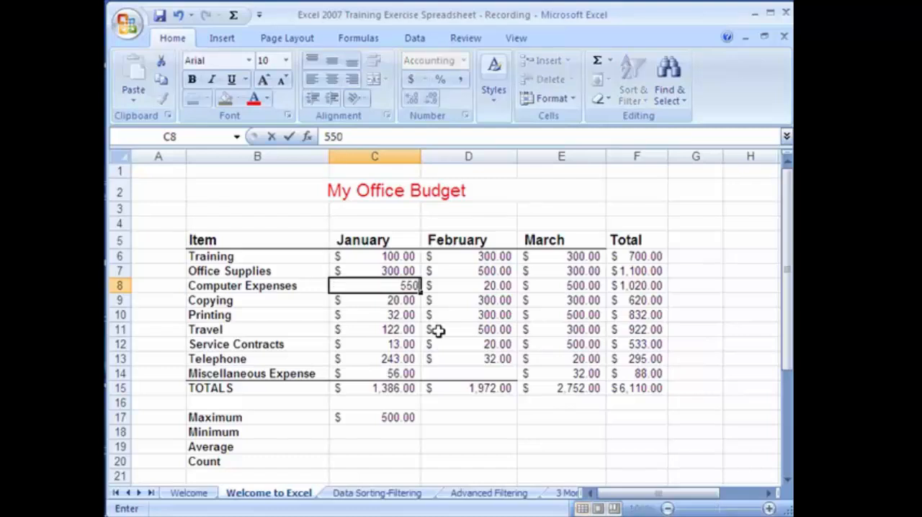
key("Return")
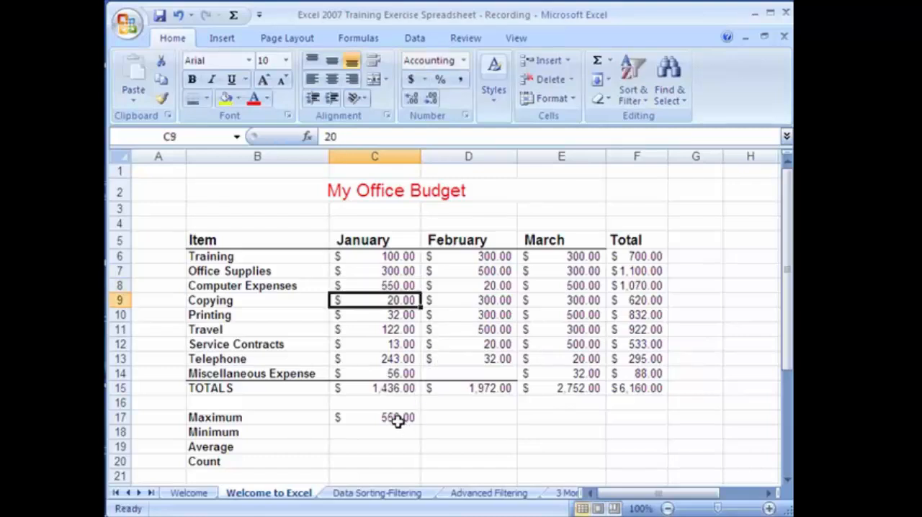
left_click(397, 422)
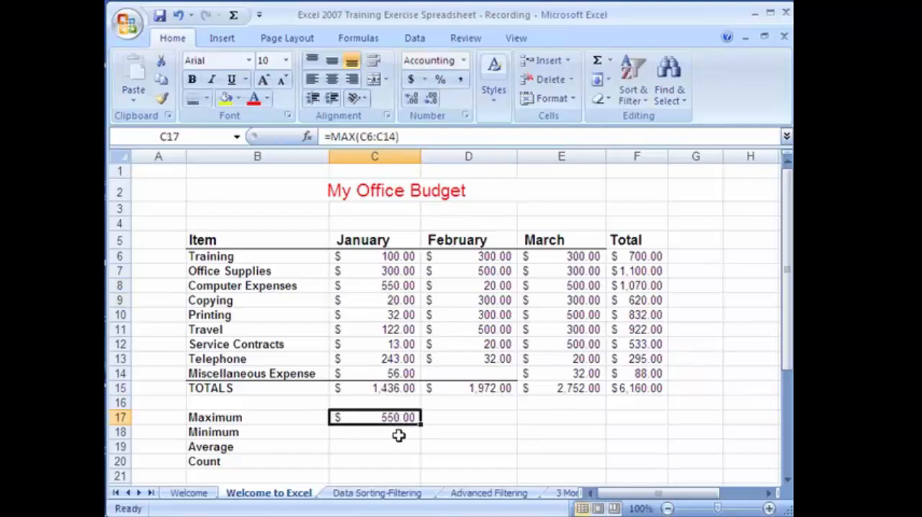
left_click(390, 389)
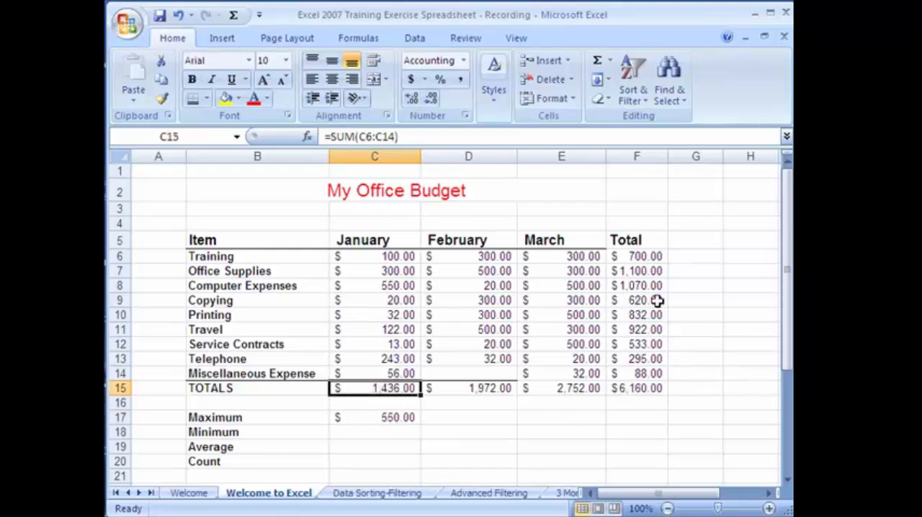
Insert the Min function in C18 for January's expenses C6:C14 and check the Minimum cell
left_click(382, 432)
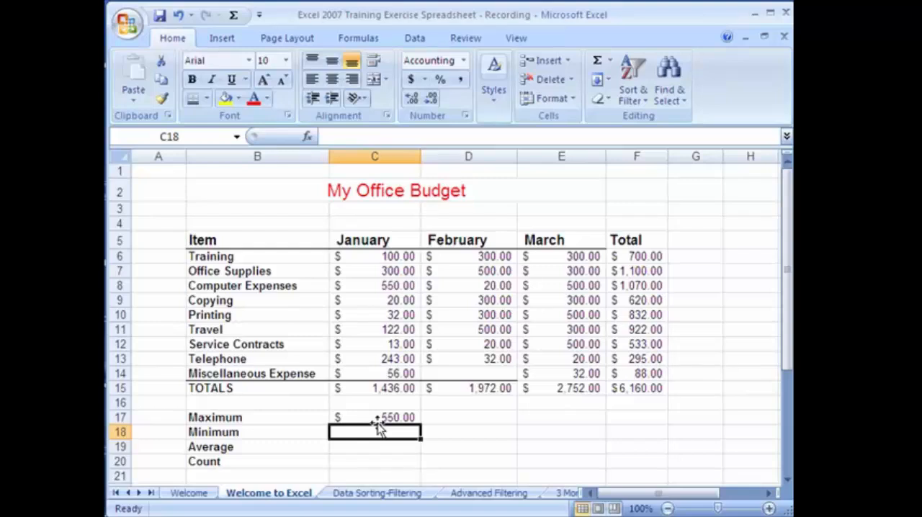
left_click(610, 61)
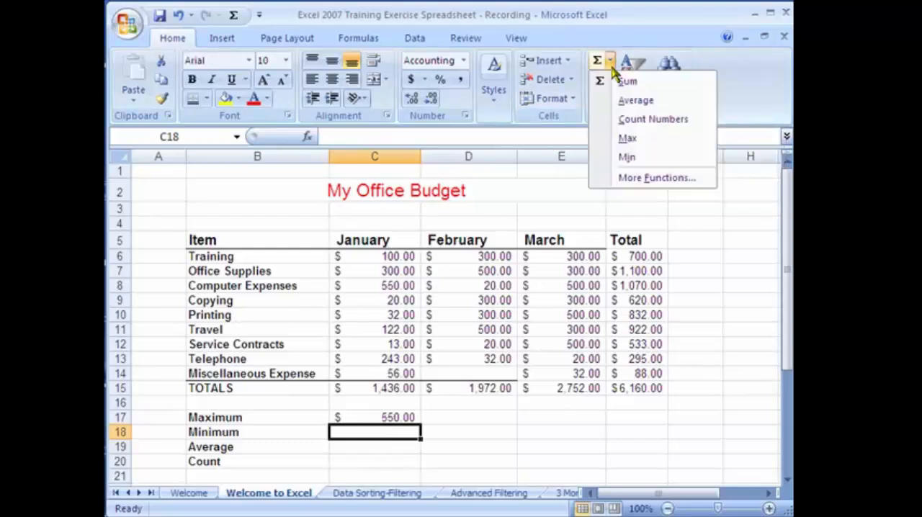
left_click(645, 32)
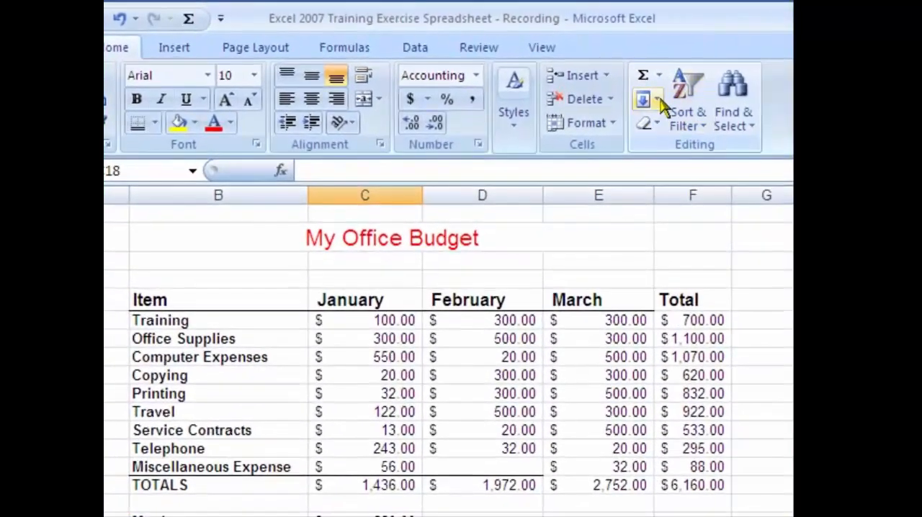
left_click(659, 77)
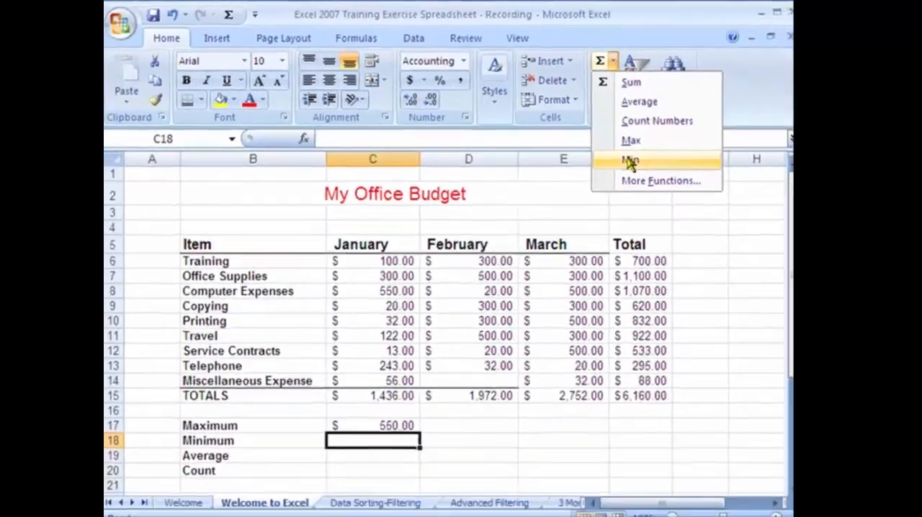
left_click(631, 160)
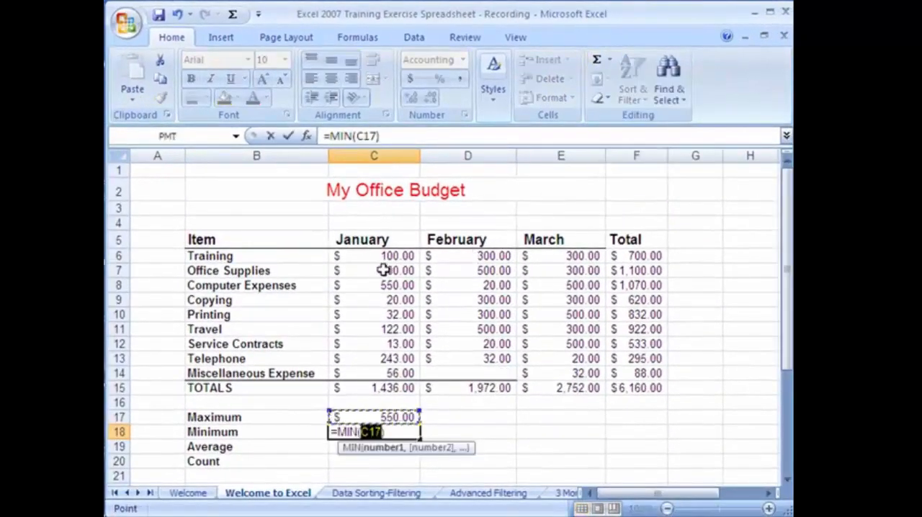
left_click_drag(366, 259, 370, 371)
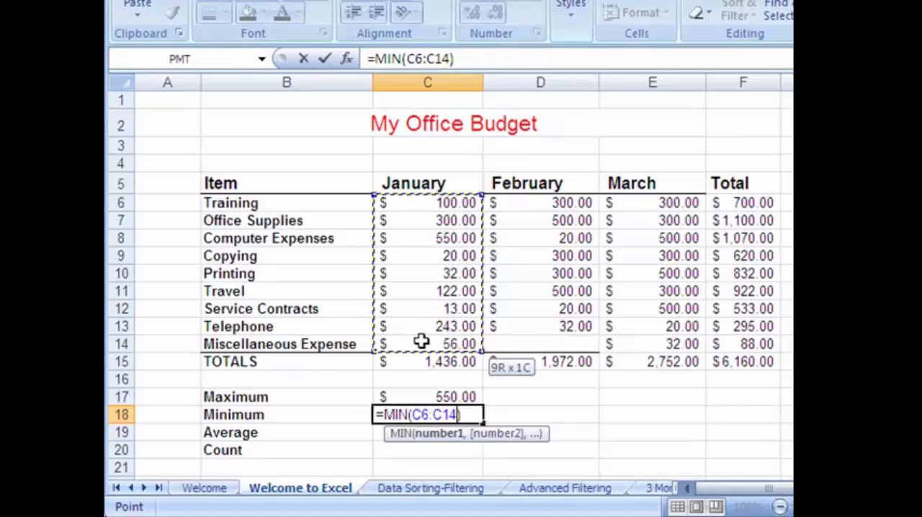
left_click_drag(422, 341, 418, 341)
key("Return")
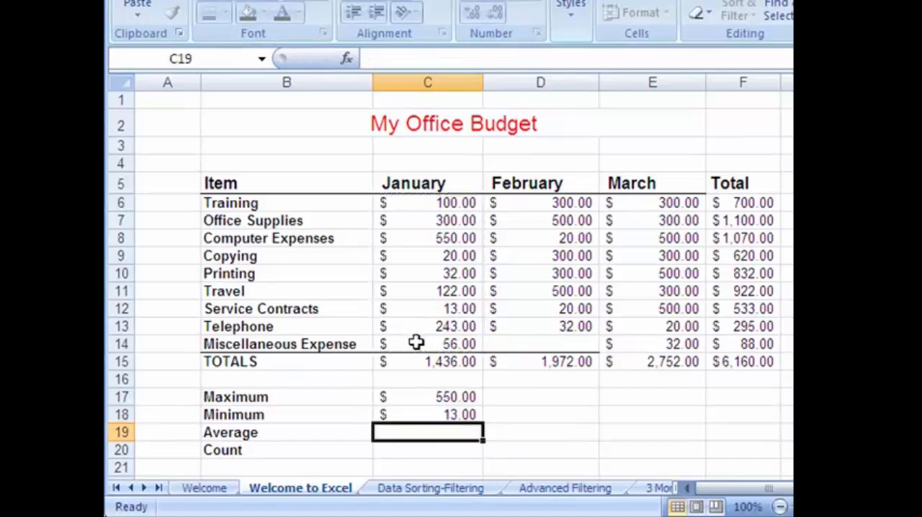
left_click(456, 415)
Insert the Average function in C19 for January's expenses C6:C14
left_click(422, 435)
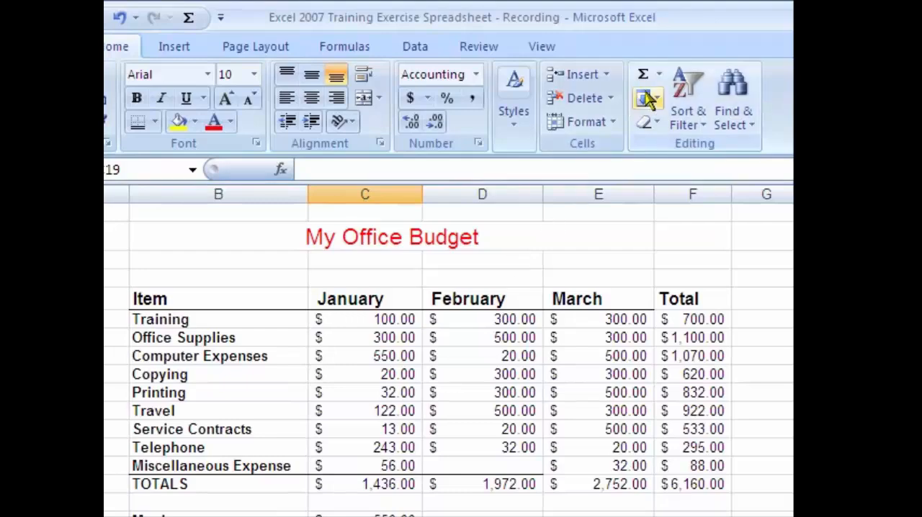
left_click(659, 76)
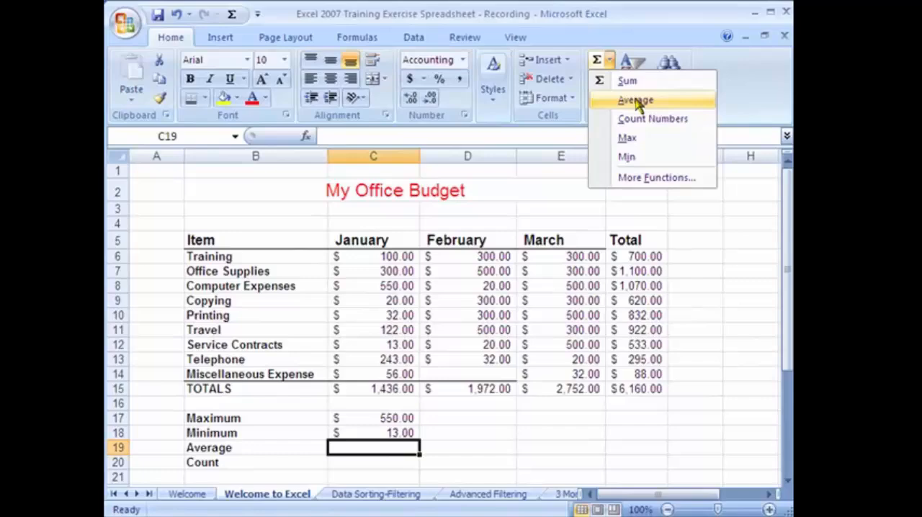
left_click(637, 103)
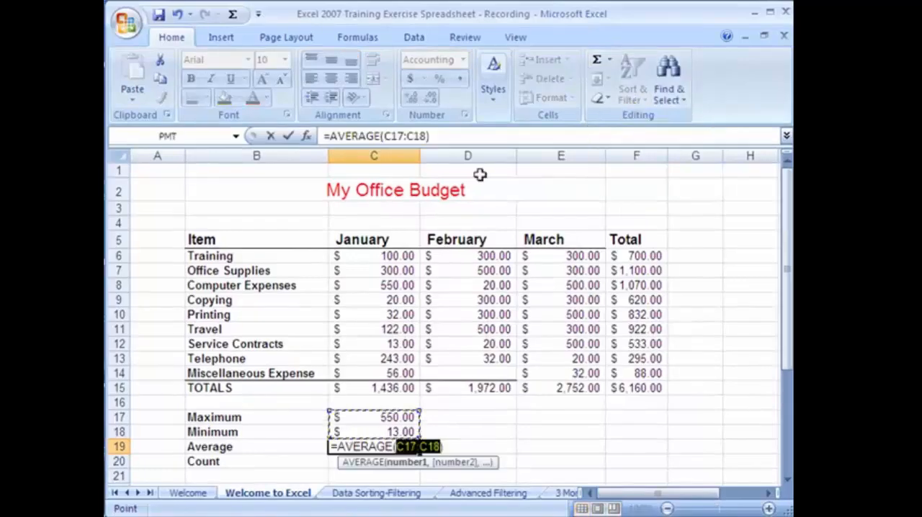
left_click_drag(341, 255, 353, 373)
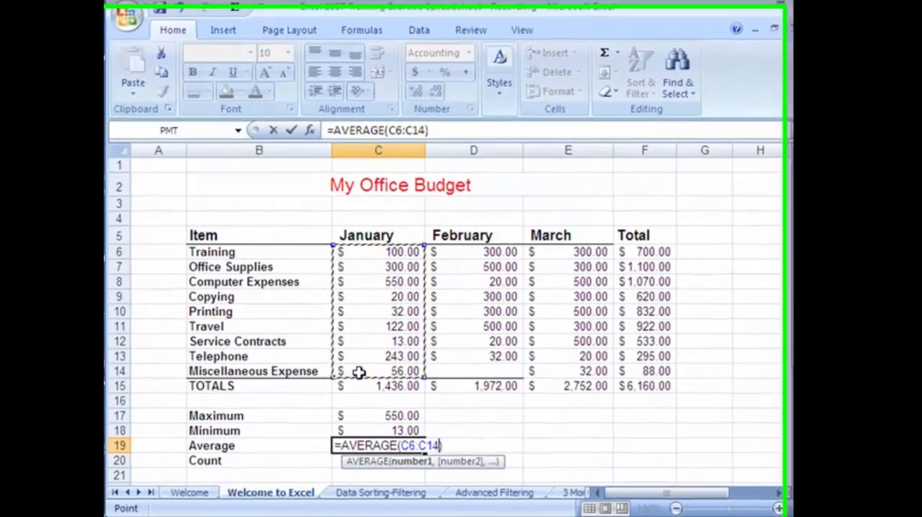
key("Return")
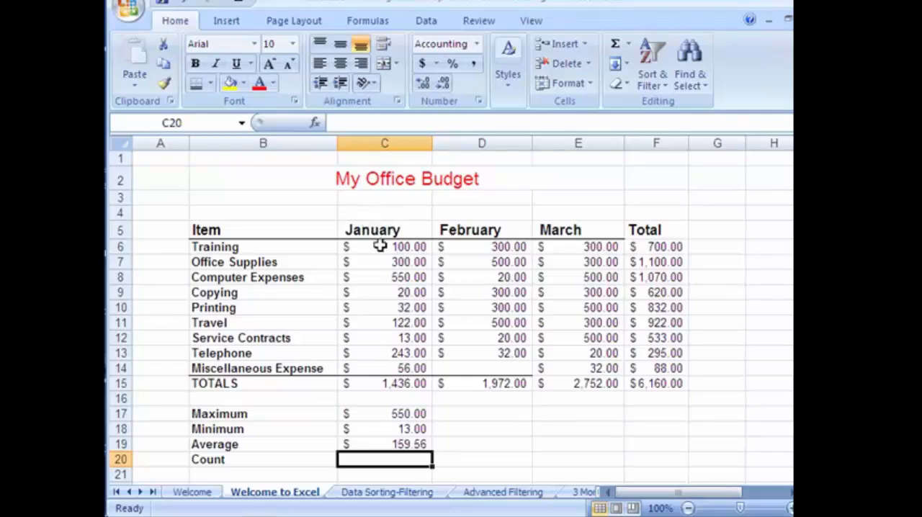
Insert the Count Numbers function in C20 for January's expenses C6:C14
left_click_drag(381, 247, 389, 360)
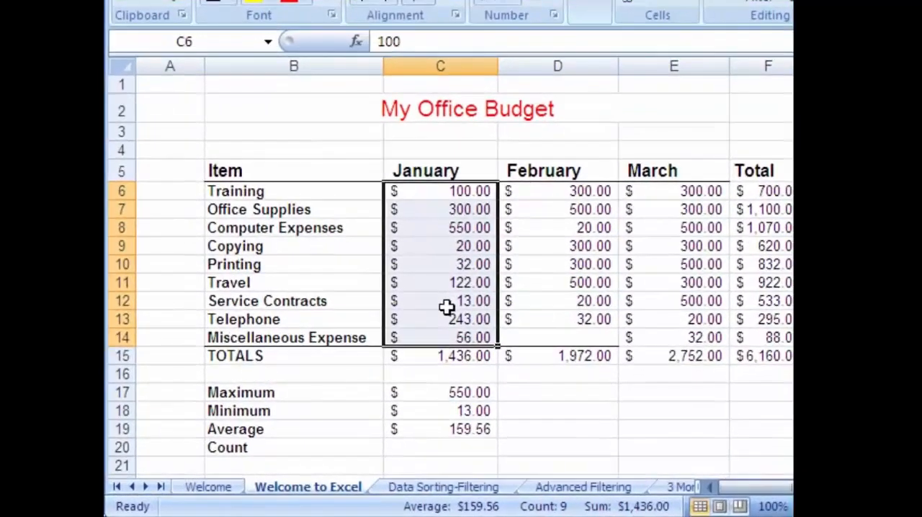
left_click(454, 446)
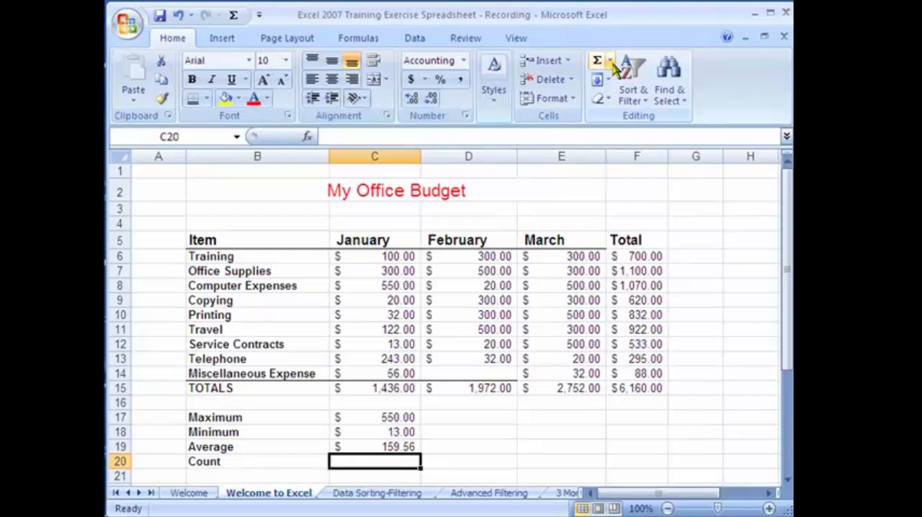
left_click(631, 41)
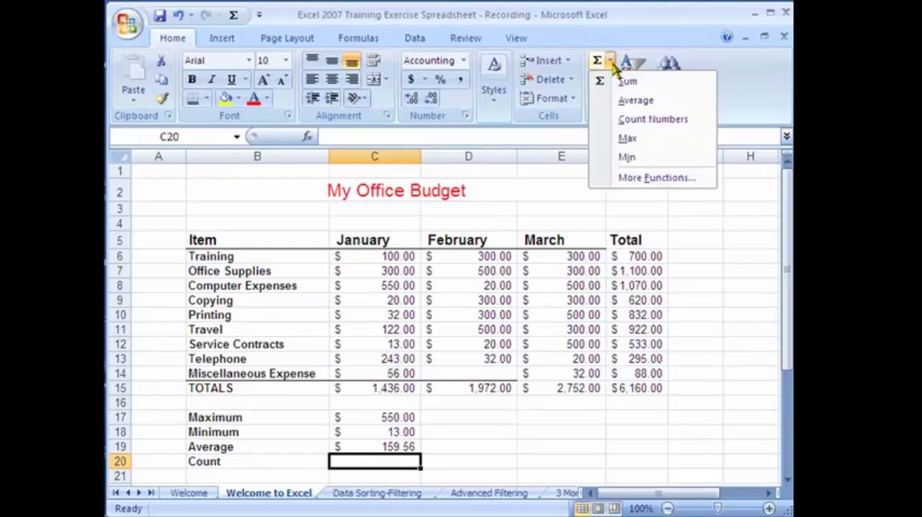
left_click(624, 121)
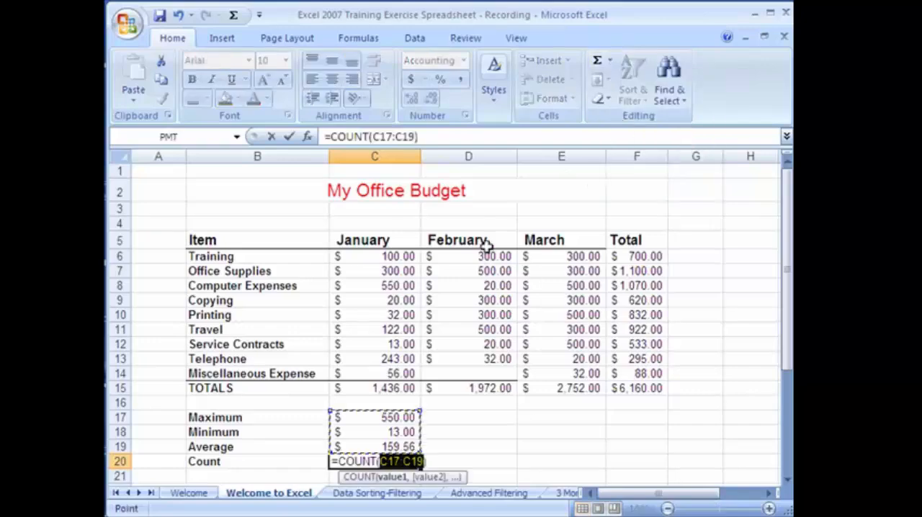
left_click_drag(375, 258, 370, 373)
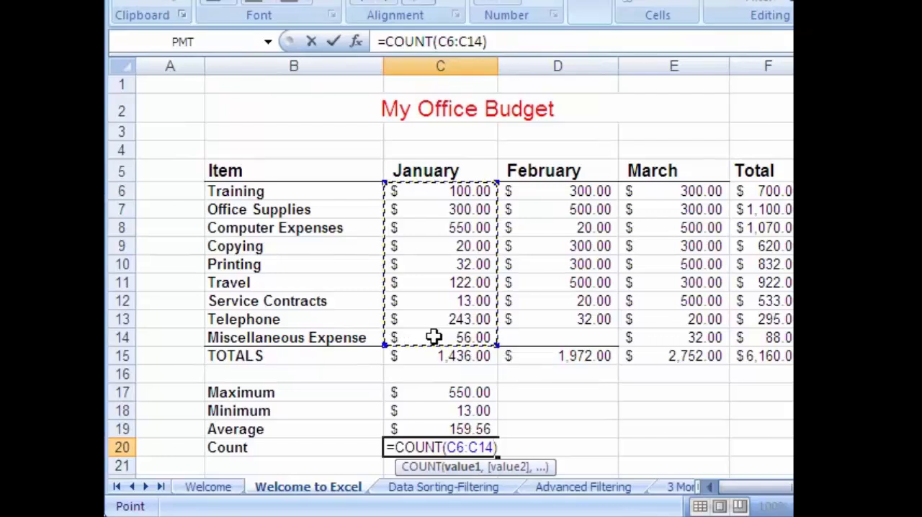
key("Return")
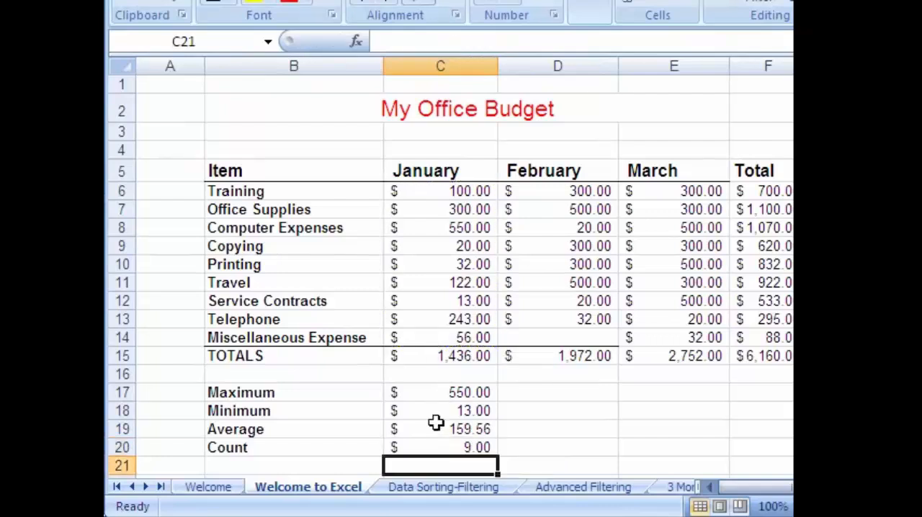
Change the number format of January's Count cell C20 to General
left_click(425, 448)
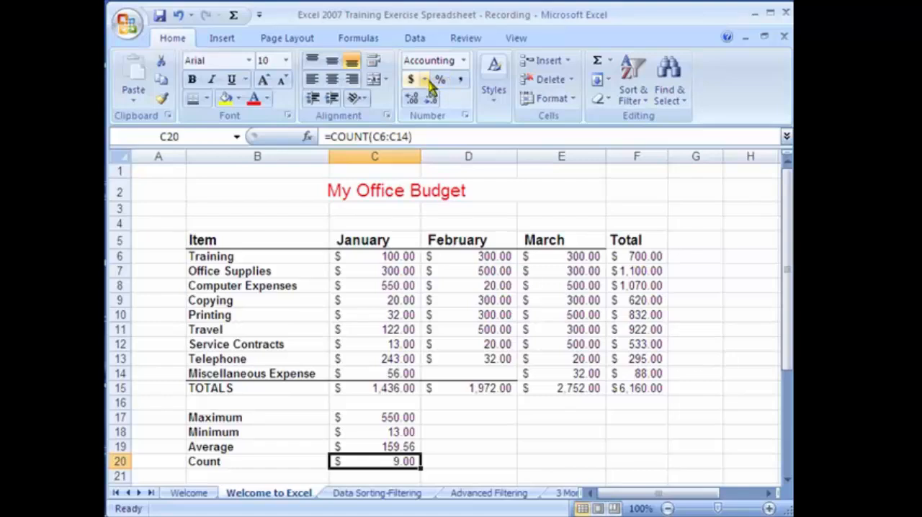
left_click(463, 61)
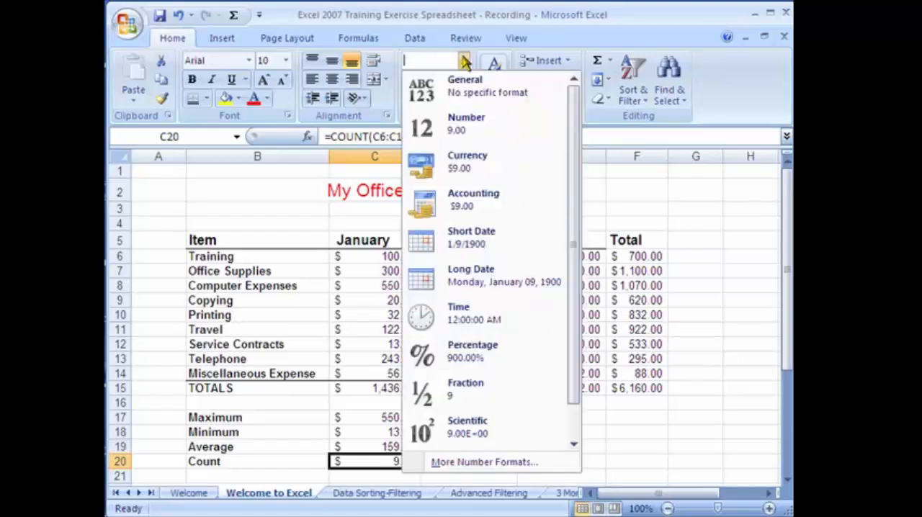
left_click(441, 86)
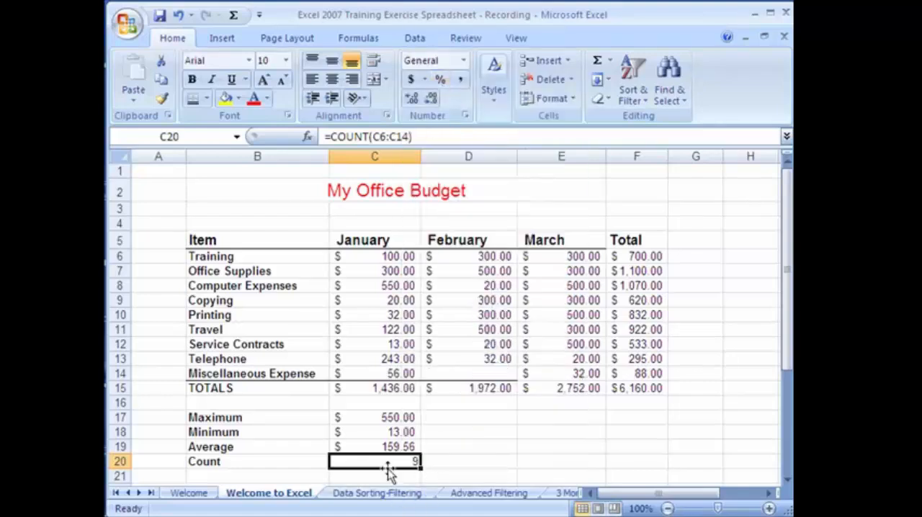
left_click(442, 467)
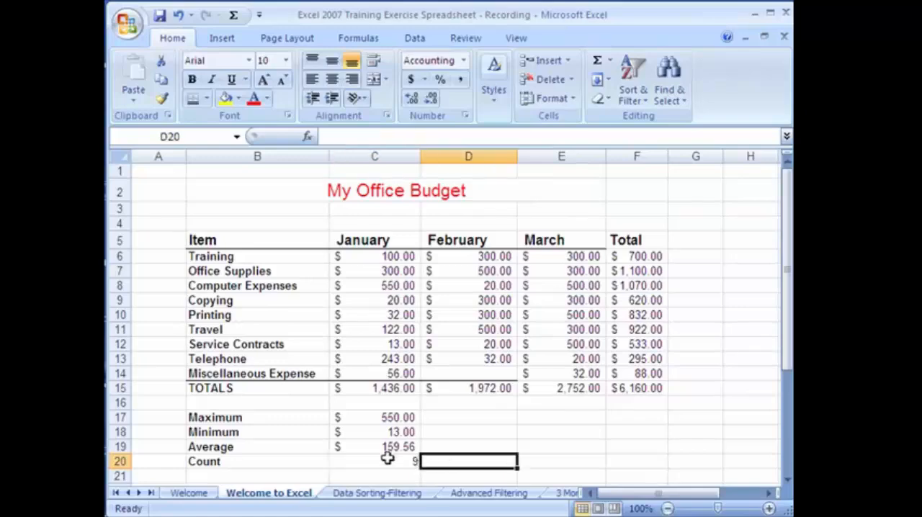
left_click(382, 460)
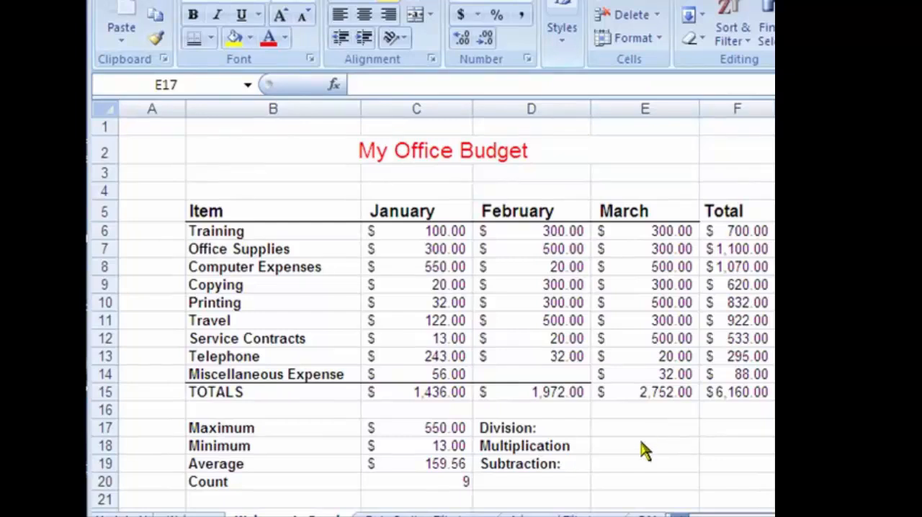
Enter the formula =C17/C18 in E17 to divide January's Maximum by its Minimum
left_click(642, 435)
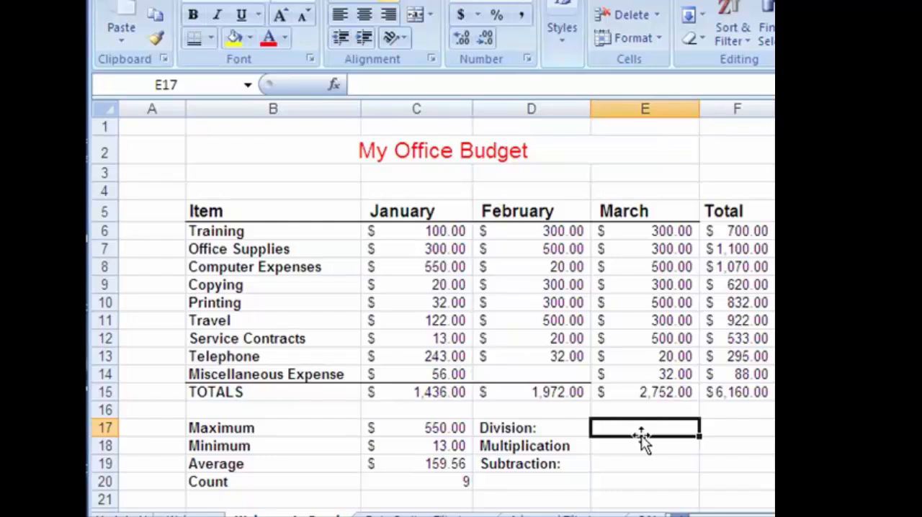
type("=")
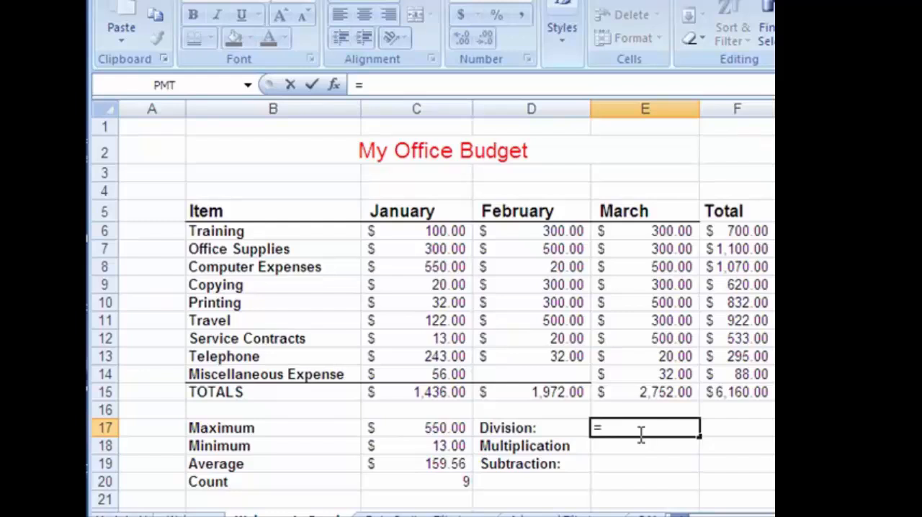
left_click(436, 428)
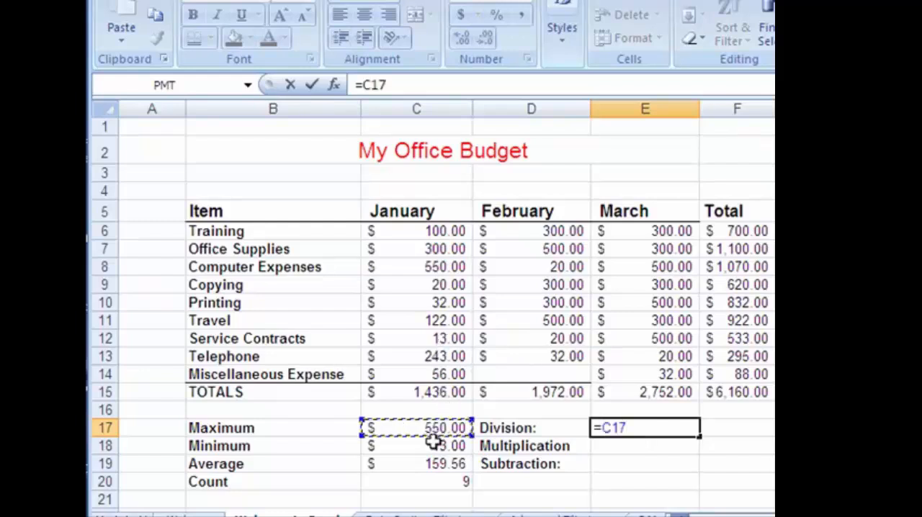
left_click(433, 445)
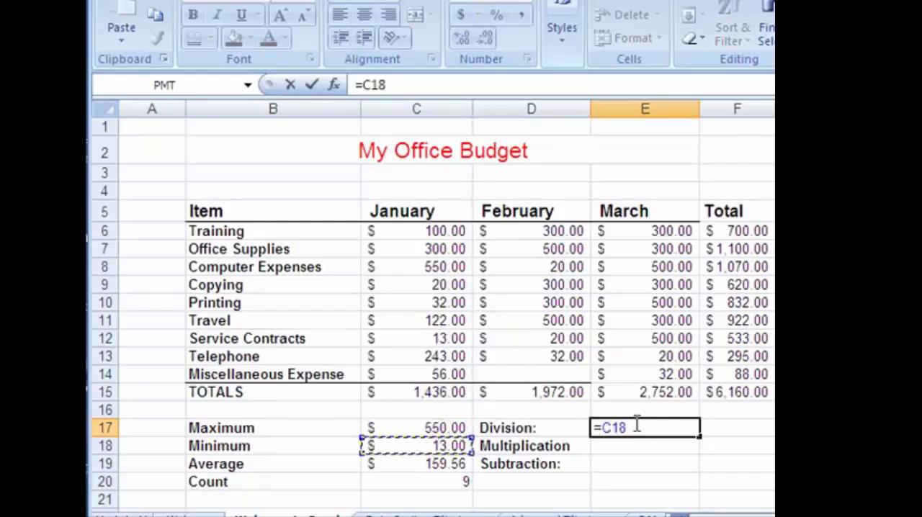
left_click(449, 427)
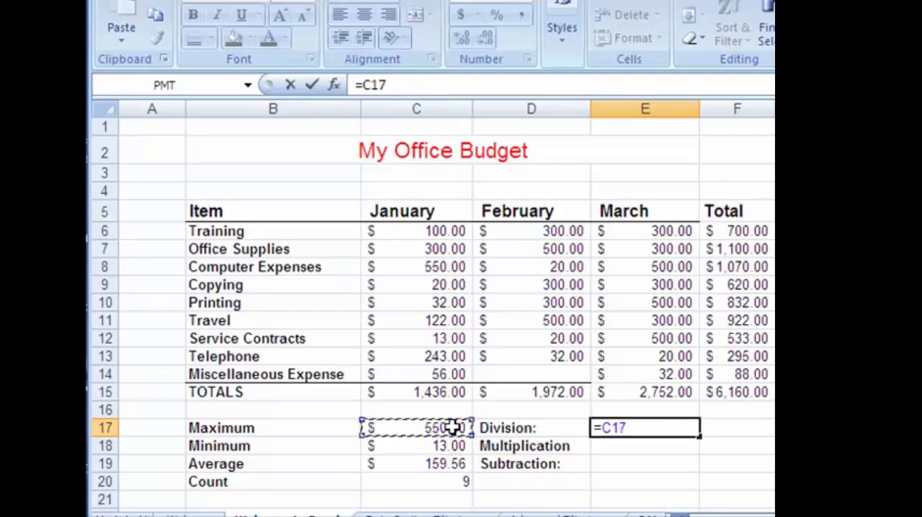
type("/")
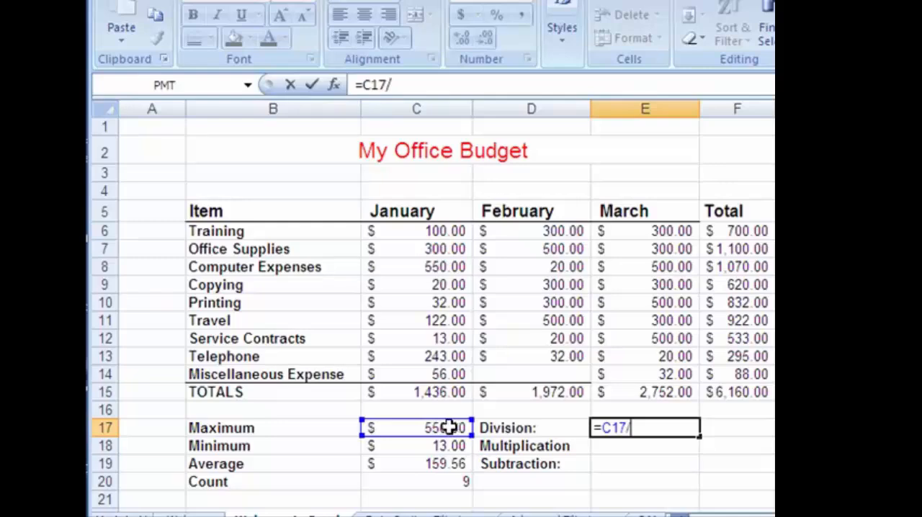
left_click(452, 447)
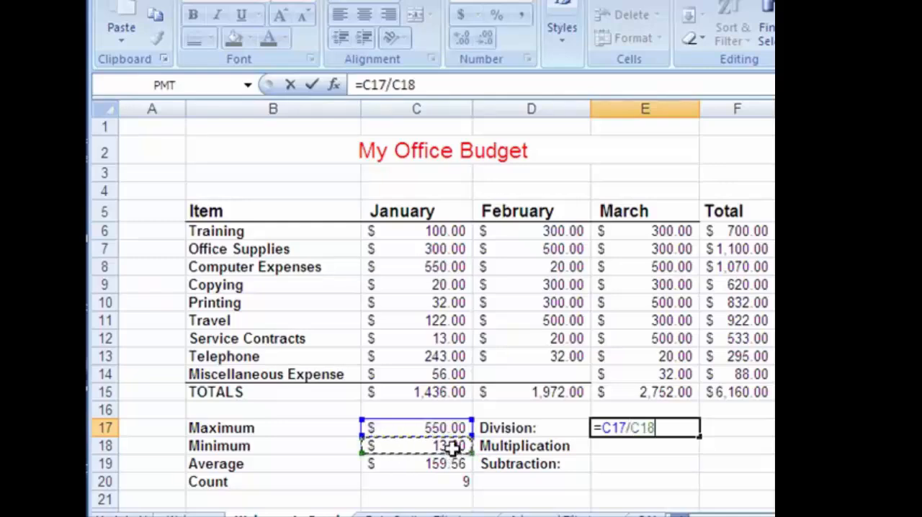
key("Return")
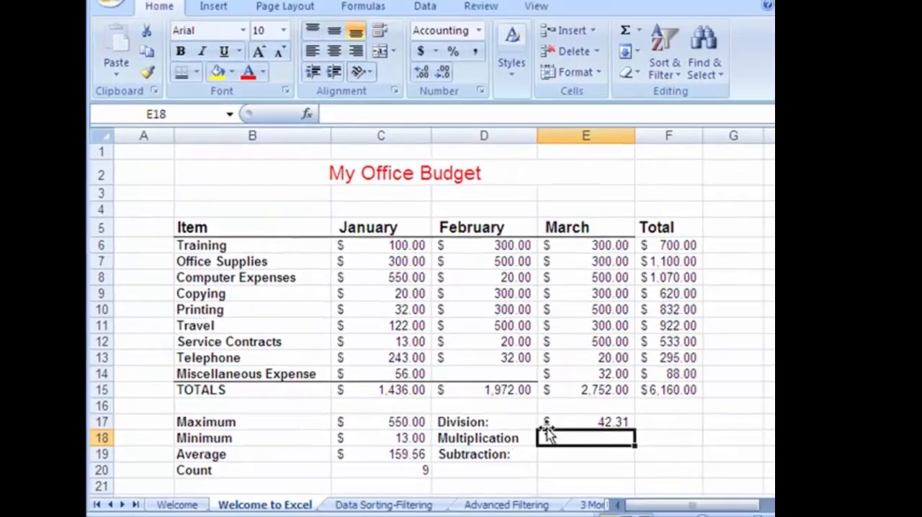
Apply the General number format to the Division, Multiplication and Subtraction result cells E17:E19
left_click_drag(546, 425, 554, 452)
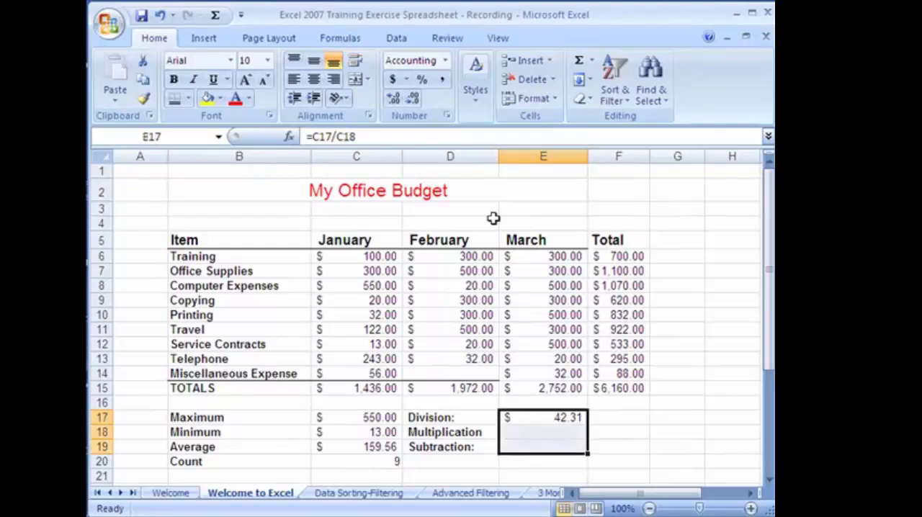
left_click(446, 62)
left_click(436, 88)
Enter the formula =C17*C18 in E18 to multiply January's Maximum by its Minimum
left_click(515, 428)
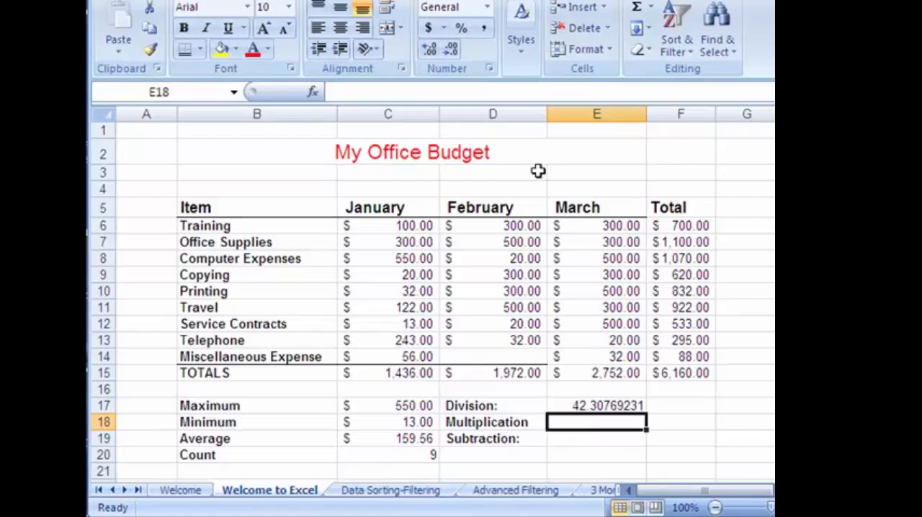
type("=")
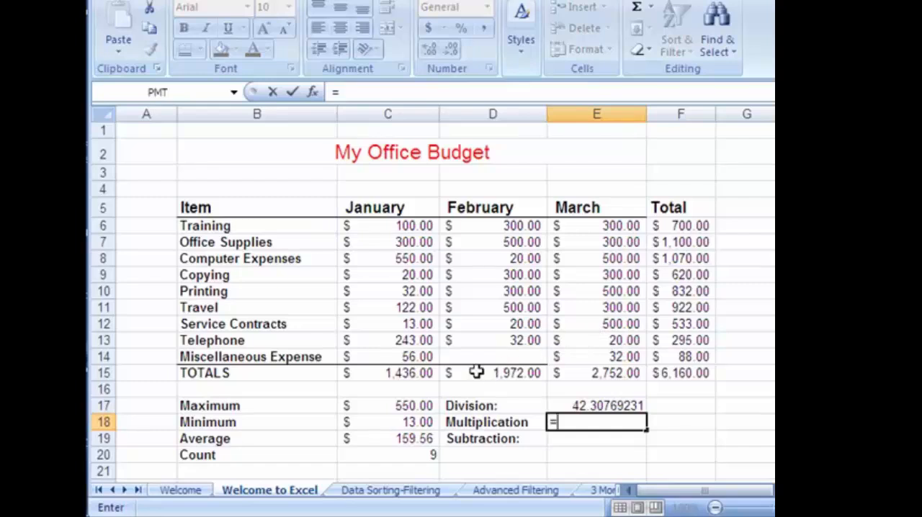
left_click(416, 405)
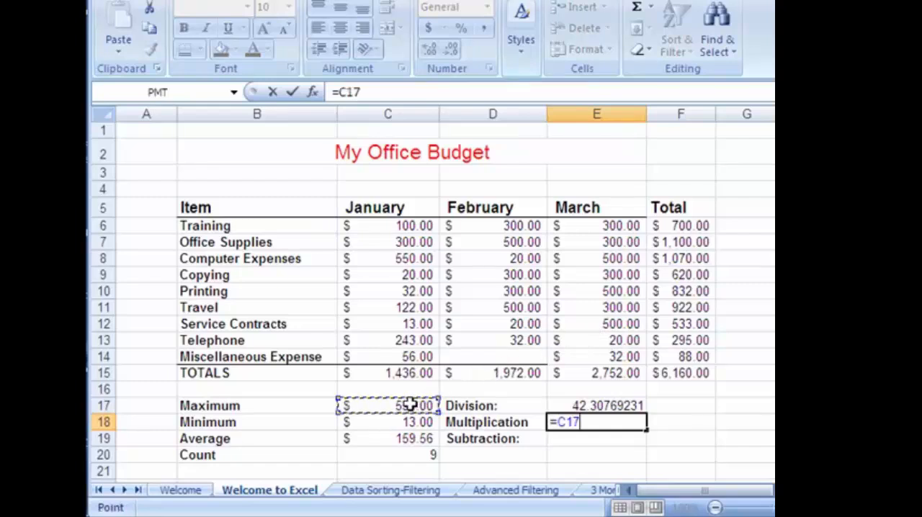
type("*")
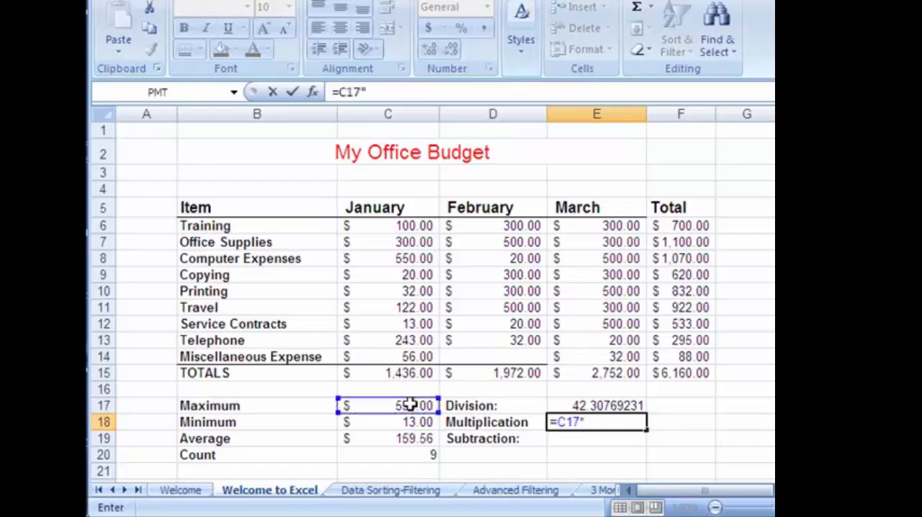
left_click(408, 423)
key("Return")
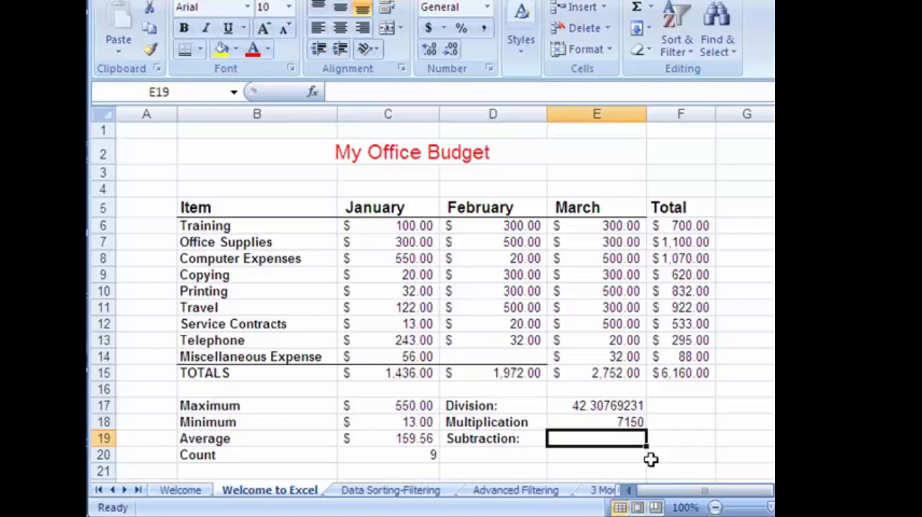
Enter the formula =C17-C18 in E19 for the Subtraction result and select that cell to check its formula
type("=")
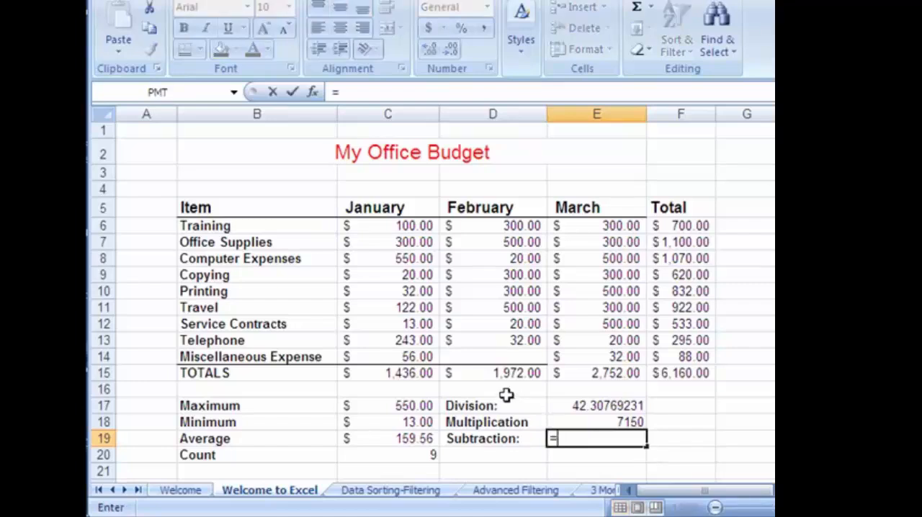
left_click(430, 408)
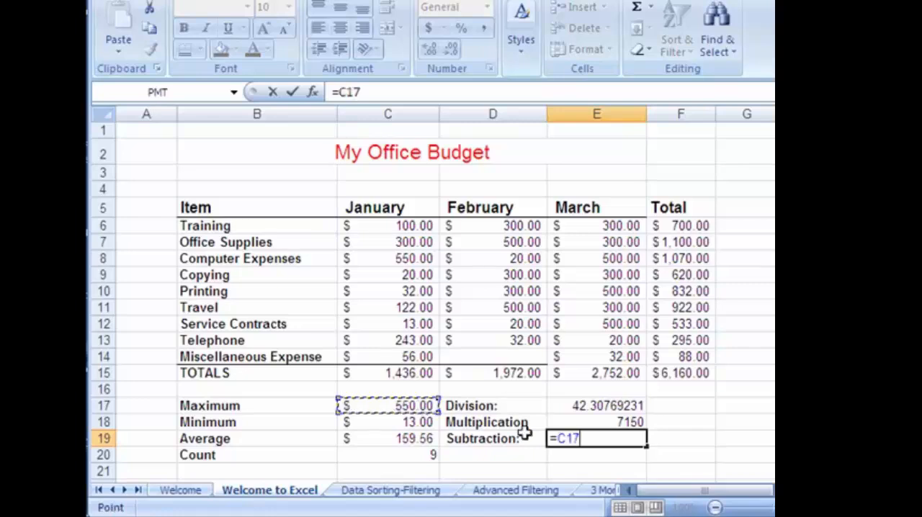
type("-")
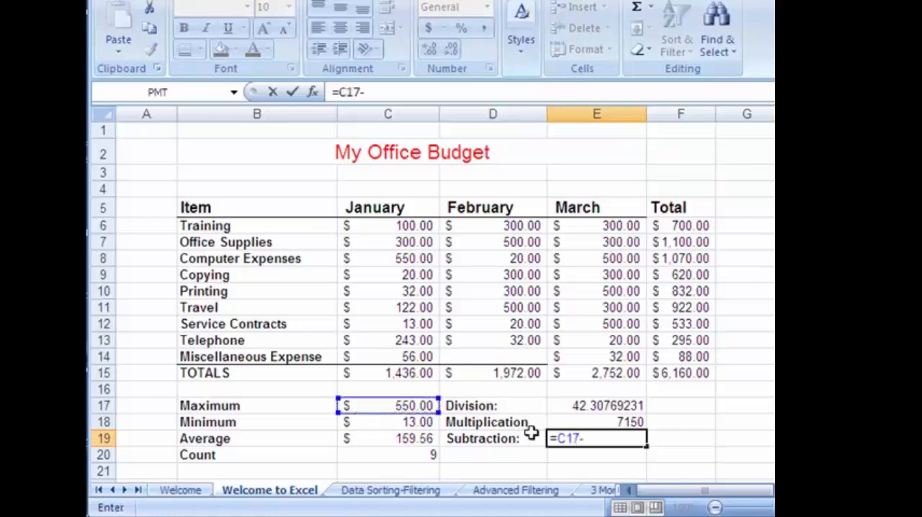
left_click(428, 423)
key("Return")
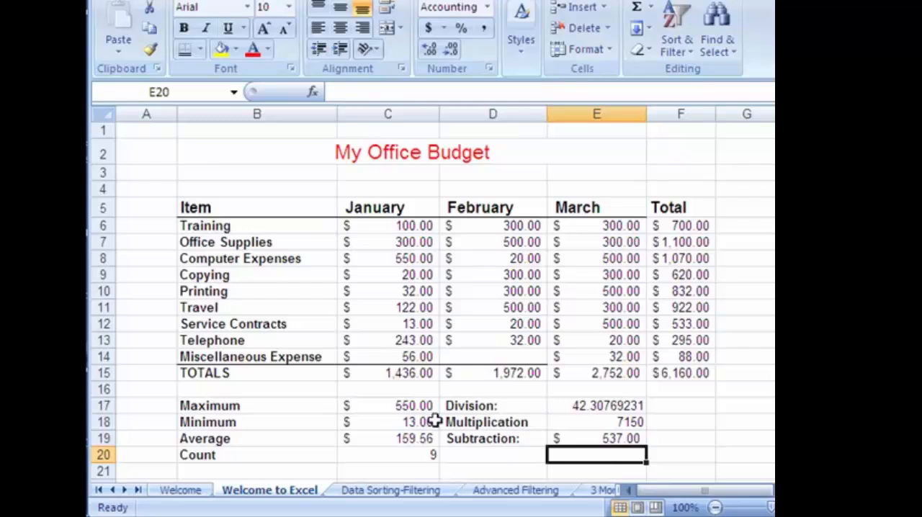
left_click(611, 438)
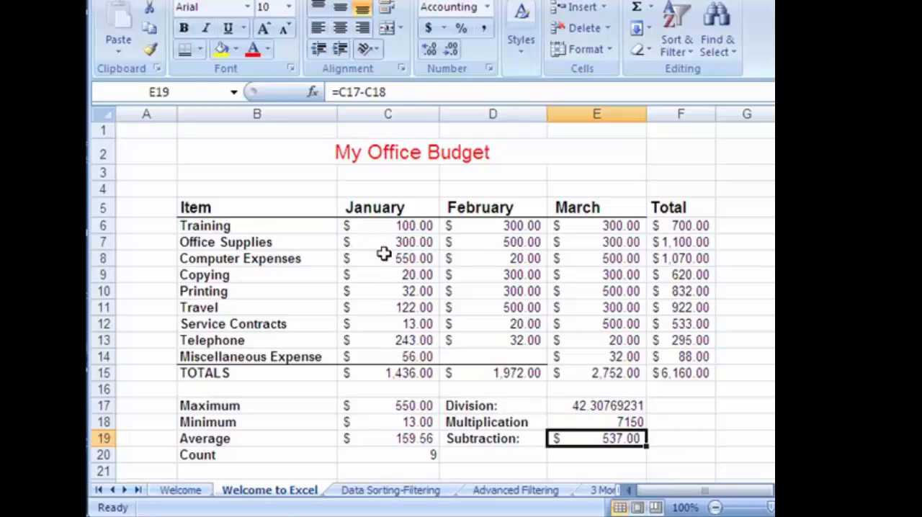
Set January's Training amount in C6 to 1000
left_click(375, 225)
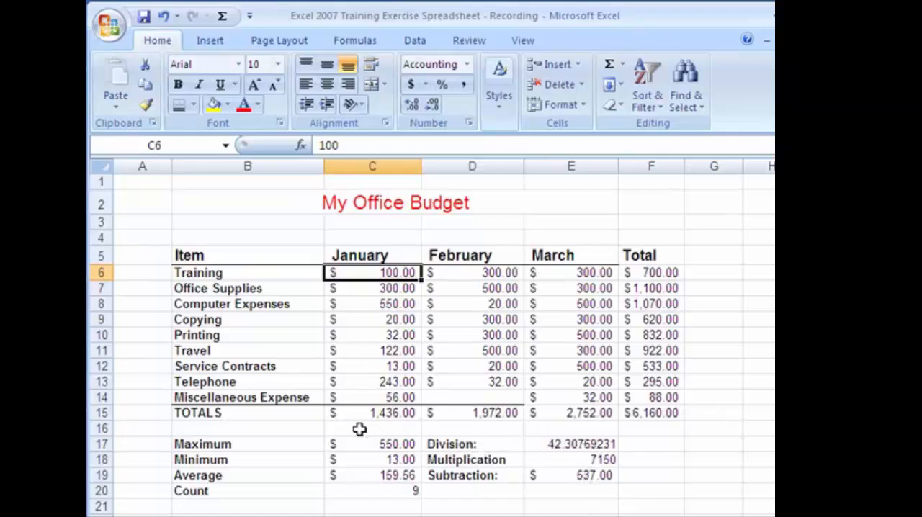
type("1")
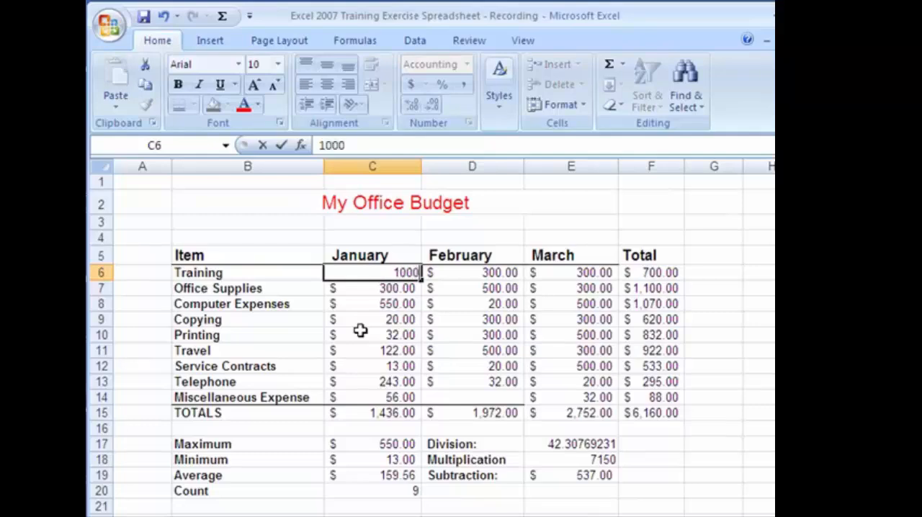
key("Return")
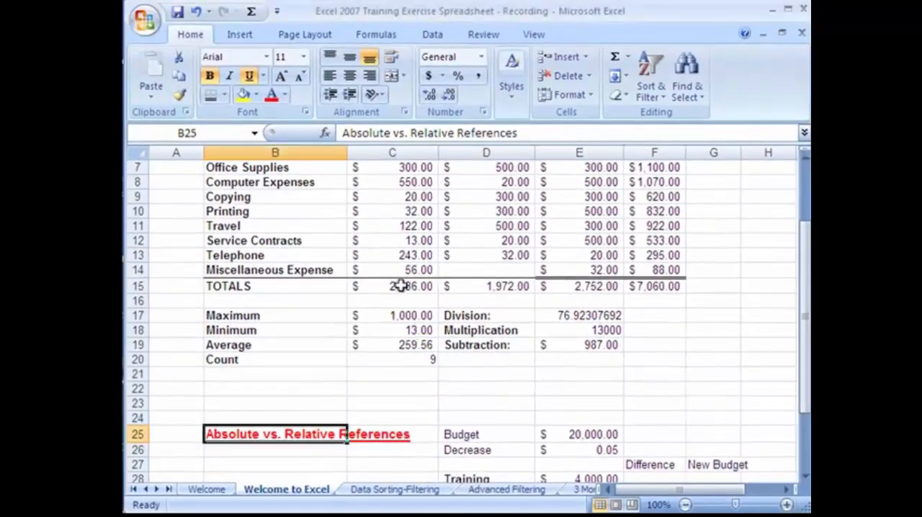
Clear the totals in D15:F15 and refill them by copying January's SUM formula across from C15
left_click(423, 286)
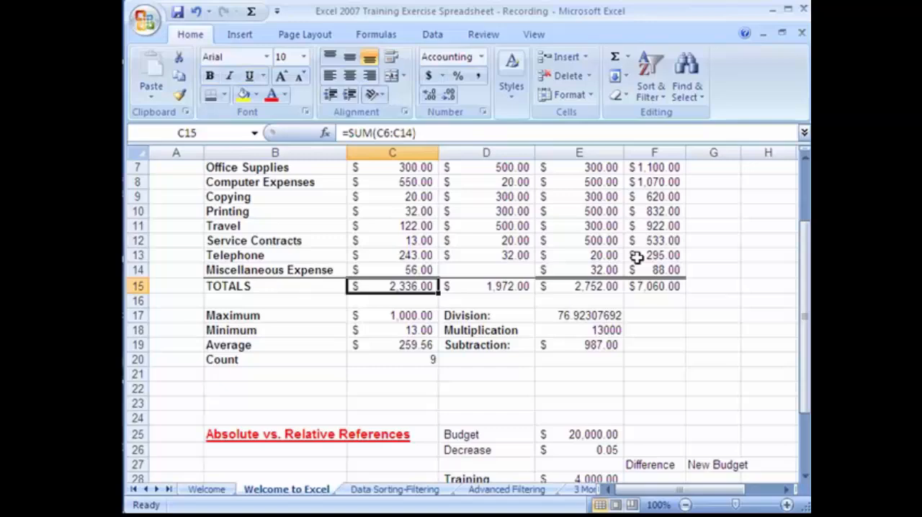
left_click(805, 158)
left_click(805, 157)
left_click(805, 158)
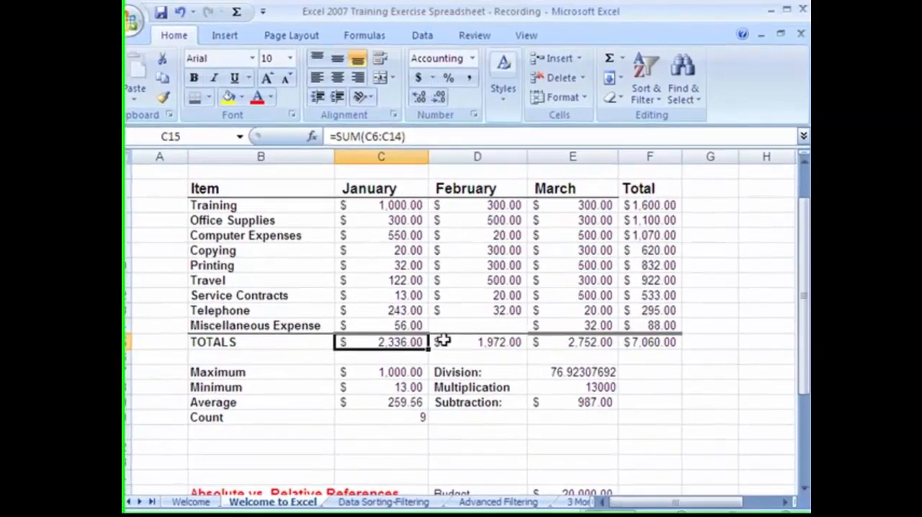
left_click_drag(442, 341, 617, 343)
key("Delete")
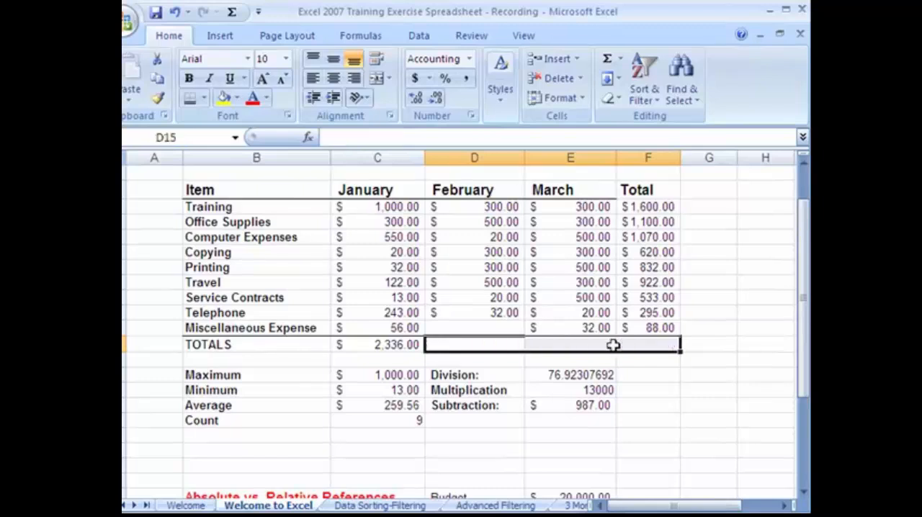
left_click(395, 348)
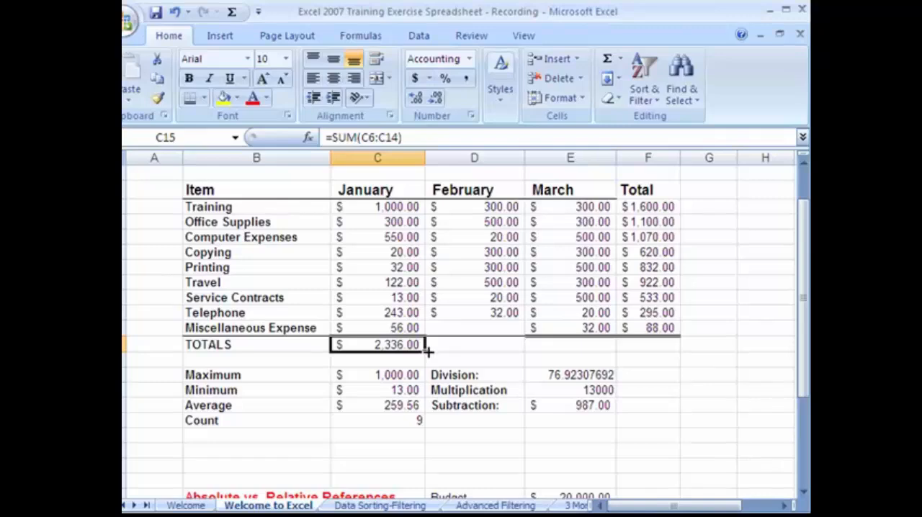
left_click_drag(464, 353, 659, 356)
Compare the SUM formulas in the January, February and March totals to see how their cell references adjust
left_click(500, 347)
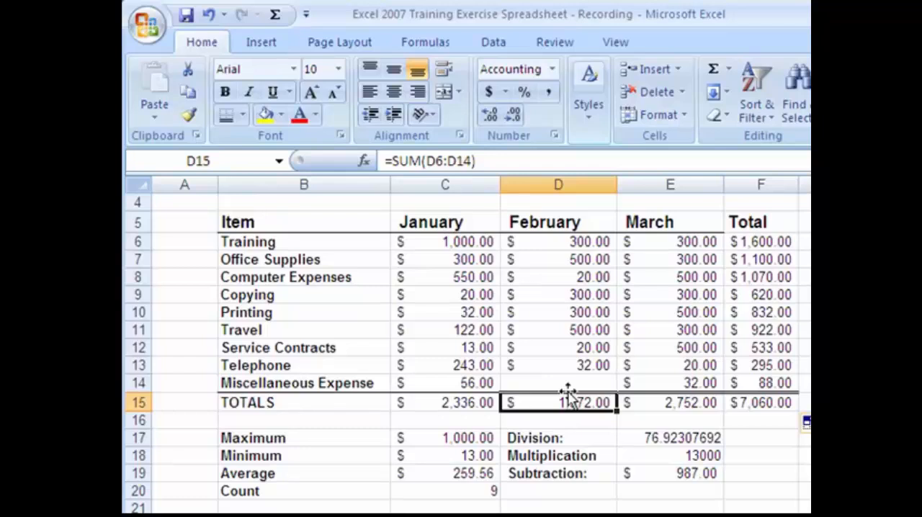
left_click(467, 403)
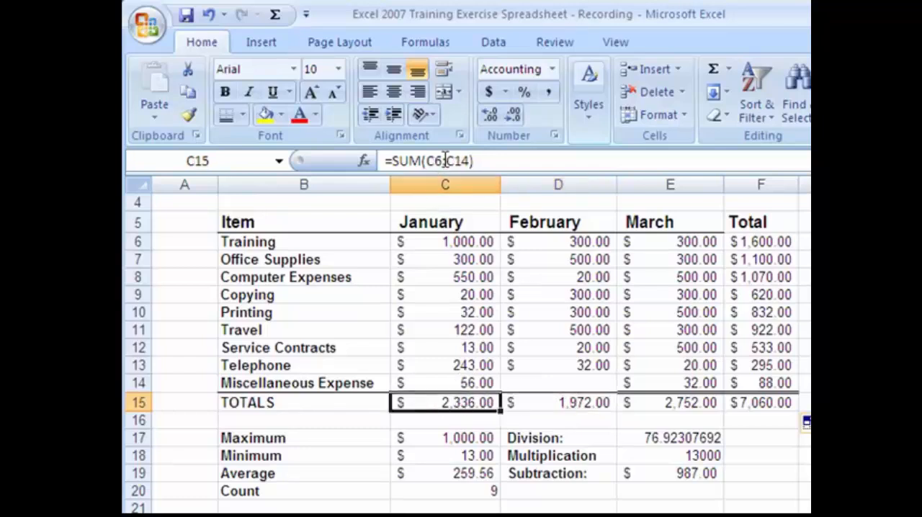
left_click(531, 402)
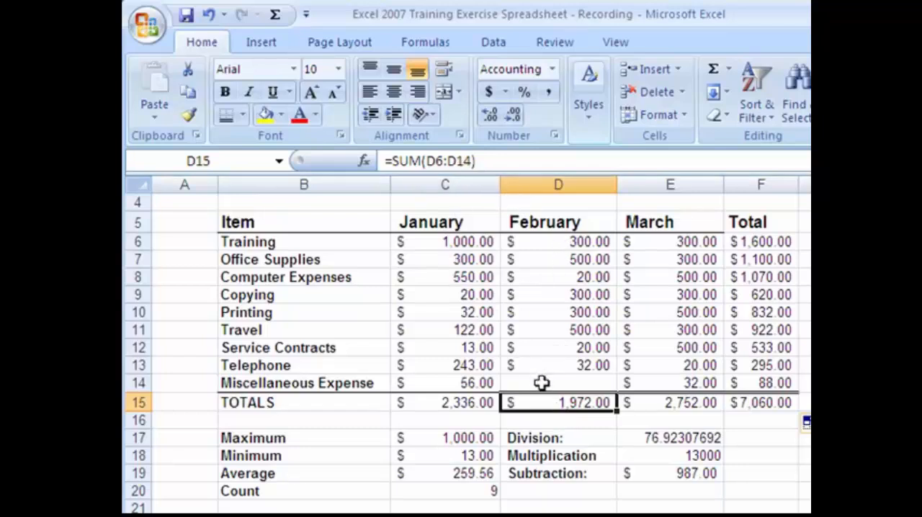
left_click(677, 402)
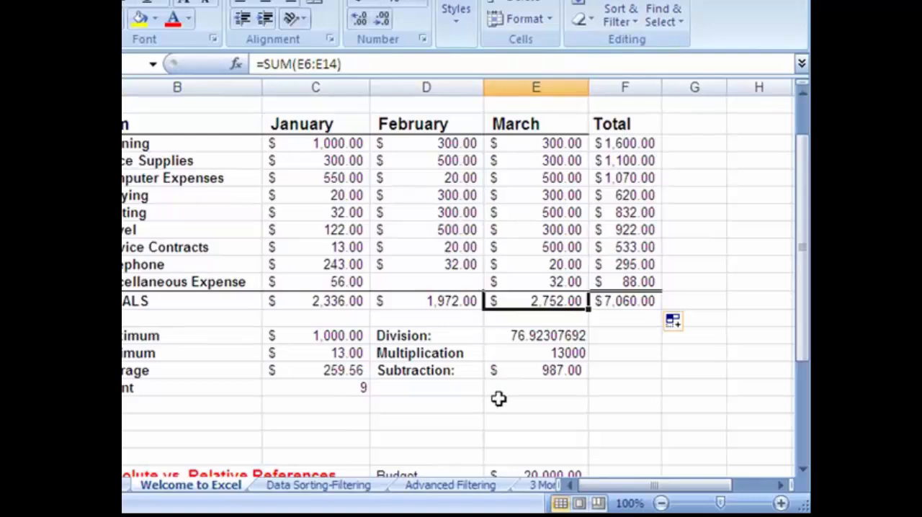
left_click(461, 407)
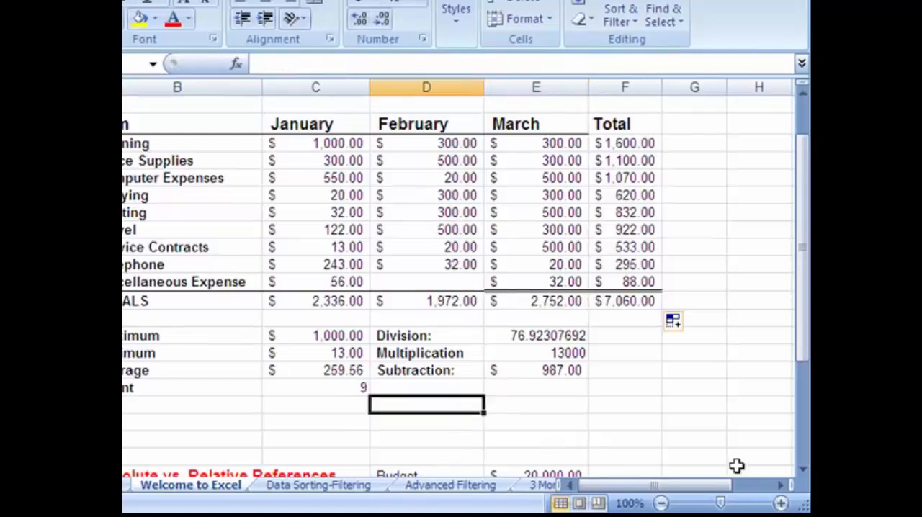
Format the Decrease value in E26, in the Absolute vs. Relative References section, as a percentage
scroll(802, 469, "down", 3)
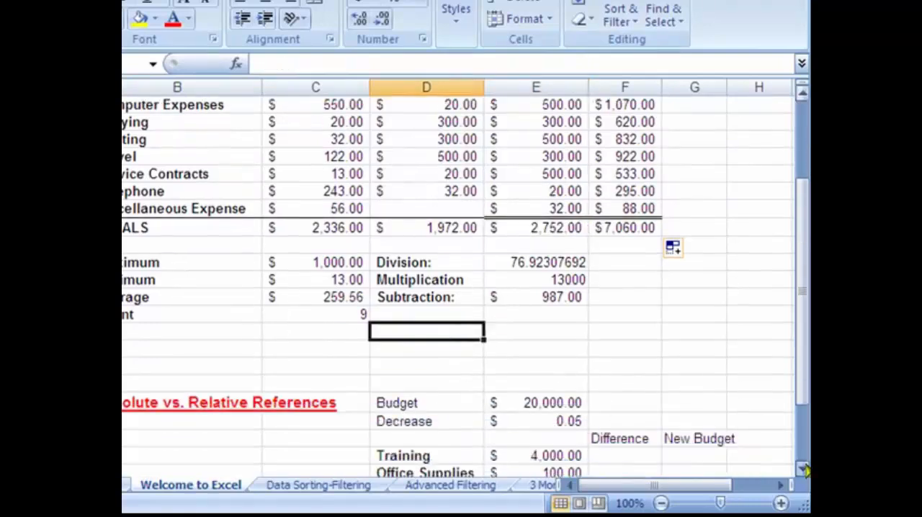
left_click(802, 468)
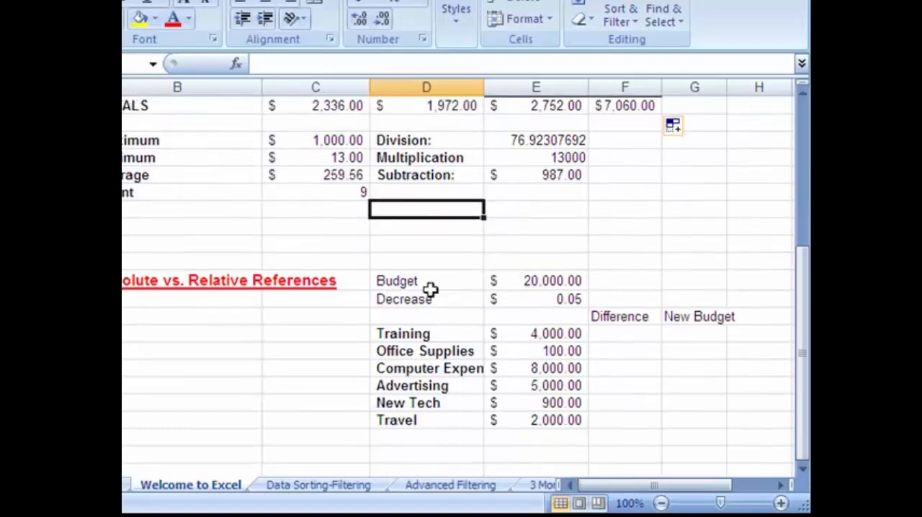
left_click(521, 282)
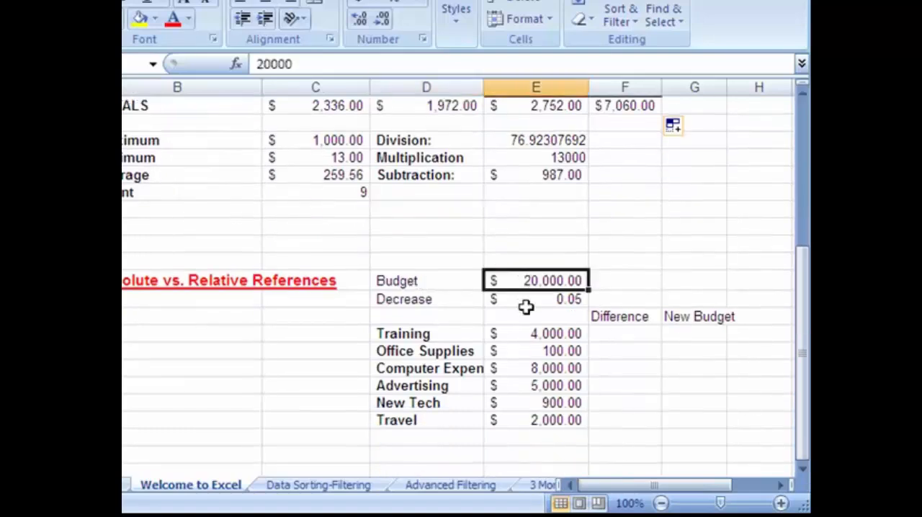
left_click(527, 302)
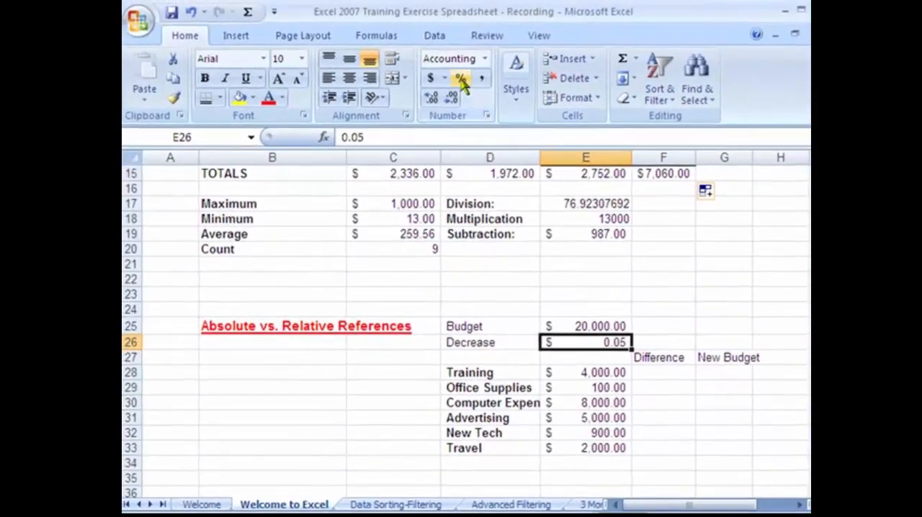
left_click(462, 79)
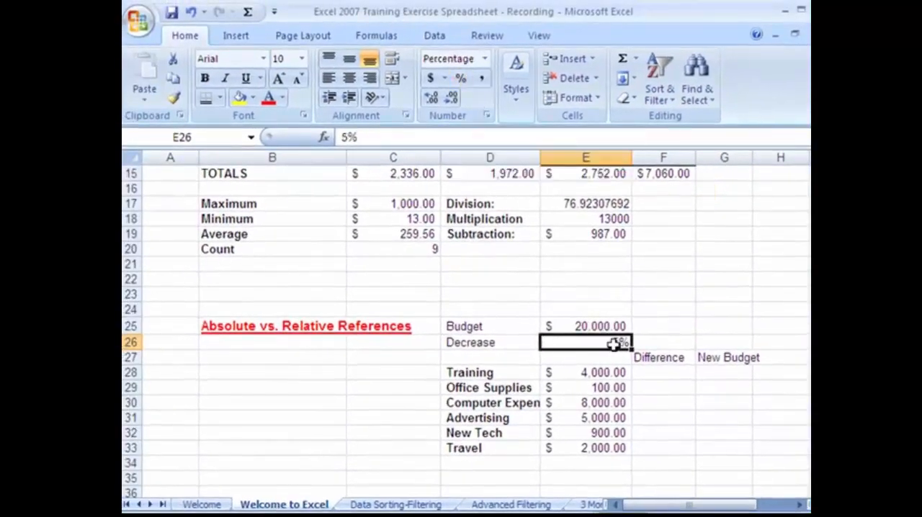
left_click(599, 325)
left_click(600, 372)
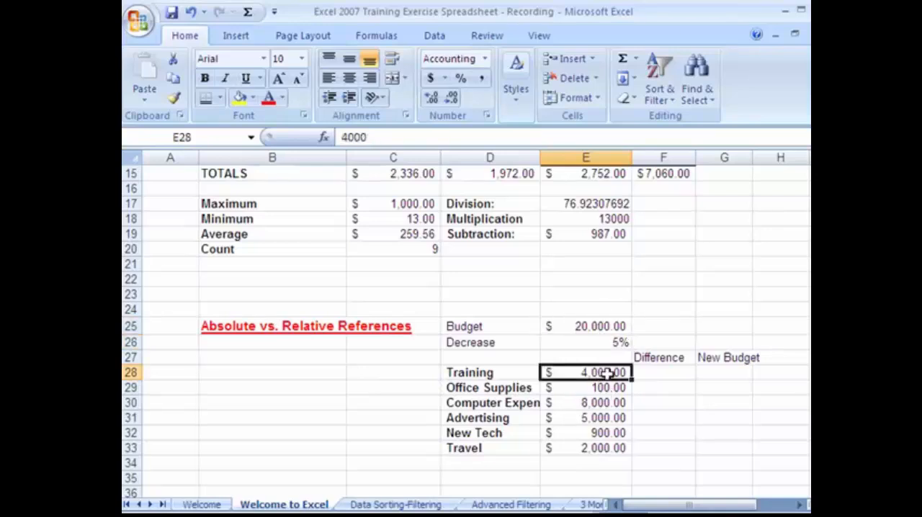
left_click(654, 373)
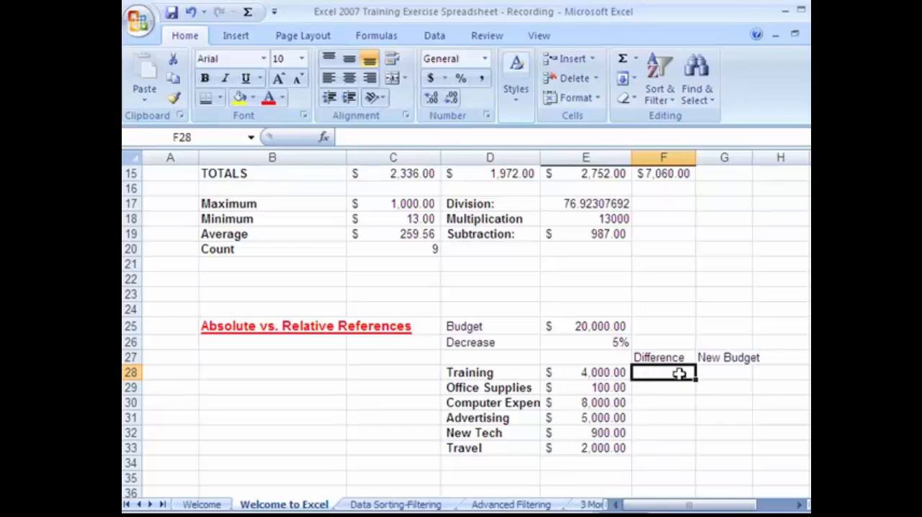
left_click(718, 373)
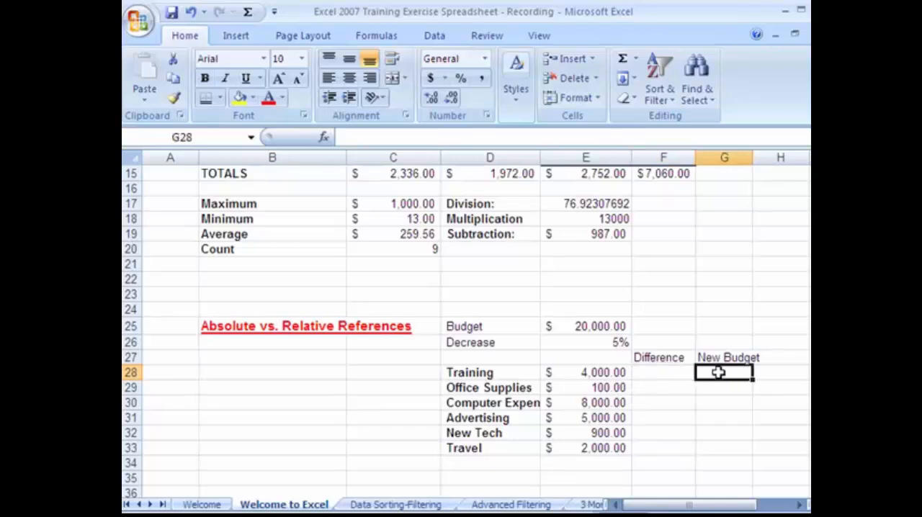
Enter the formula =E28*E26 in F28 for Training's Difference and select that cell to check its formula
left_click(657, 375)
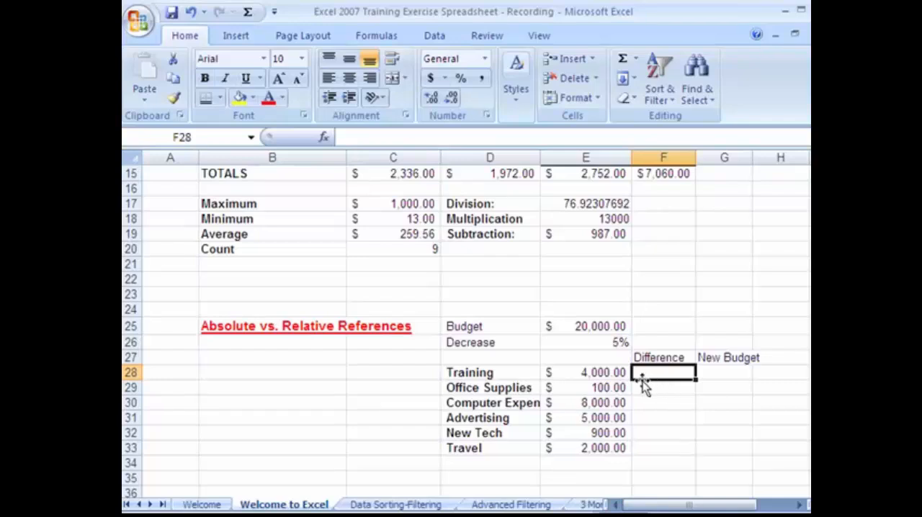
type("=")
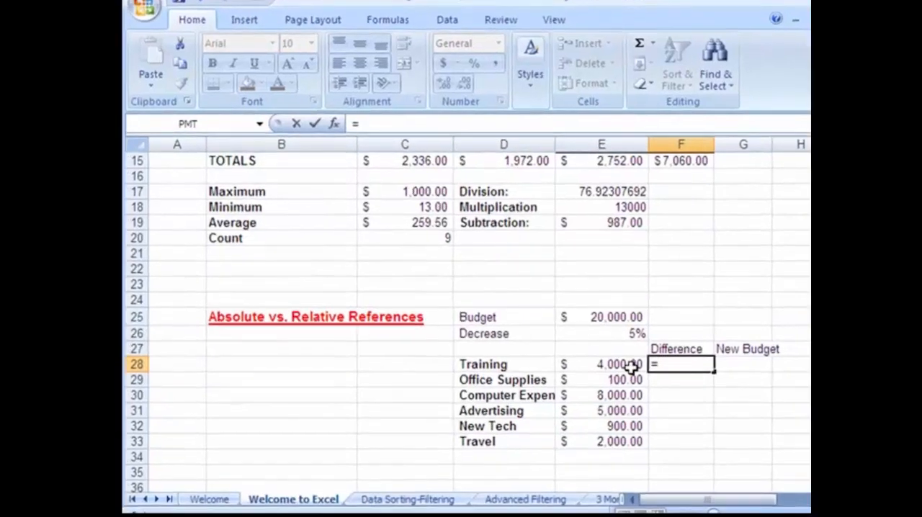
left_click(633, 366)
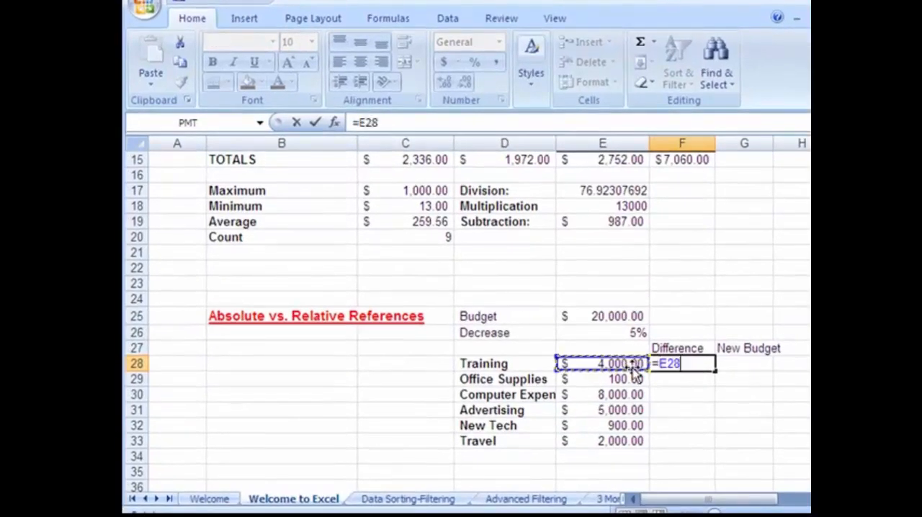
type("*")
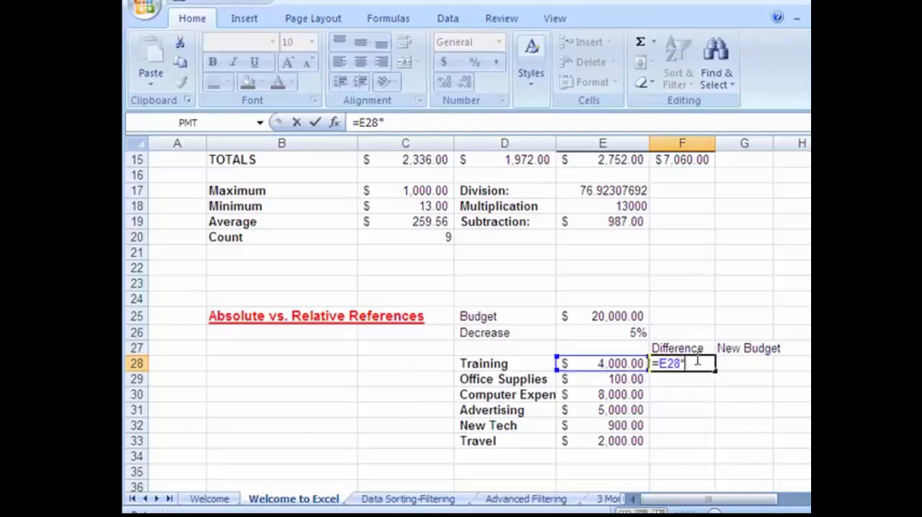
left_click(628, 334)
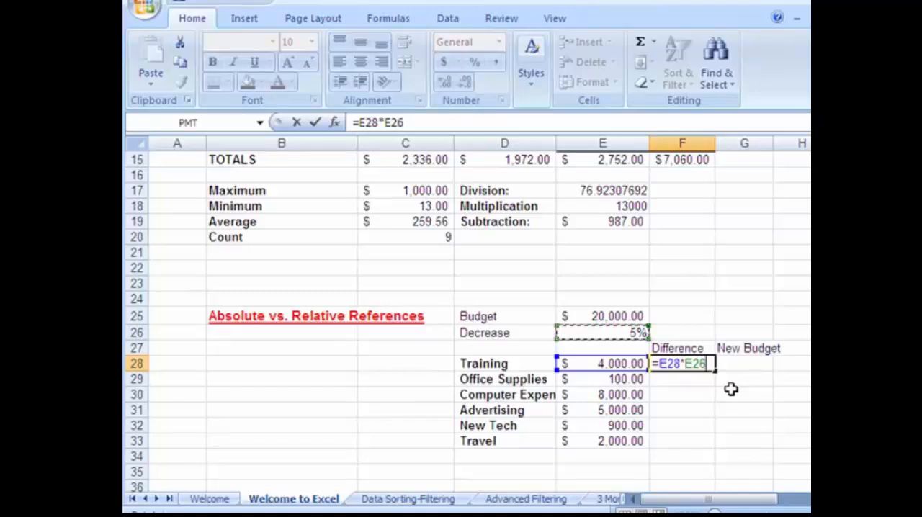
key("Return")
left_click(688, 363)
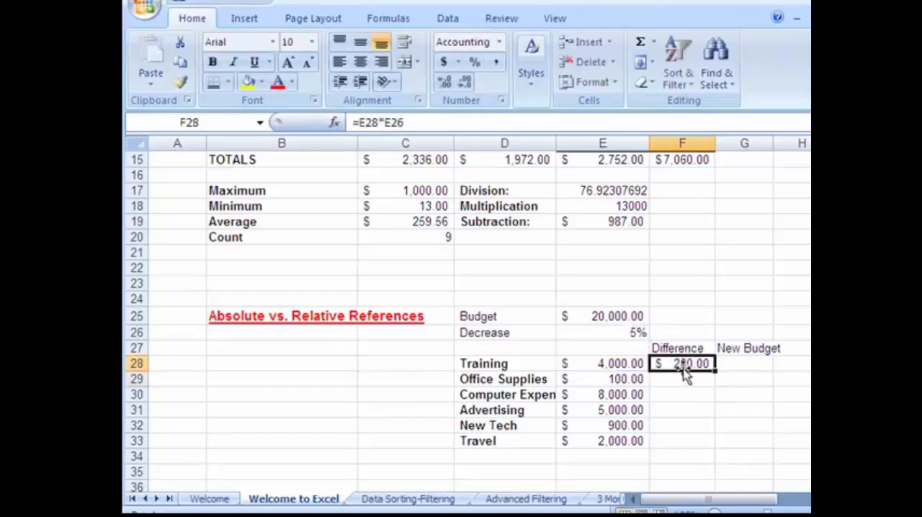
left_click(671, 383)
left_click(684, 364)
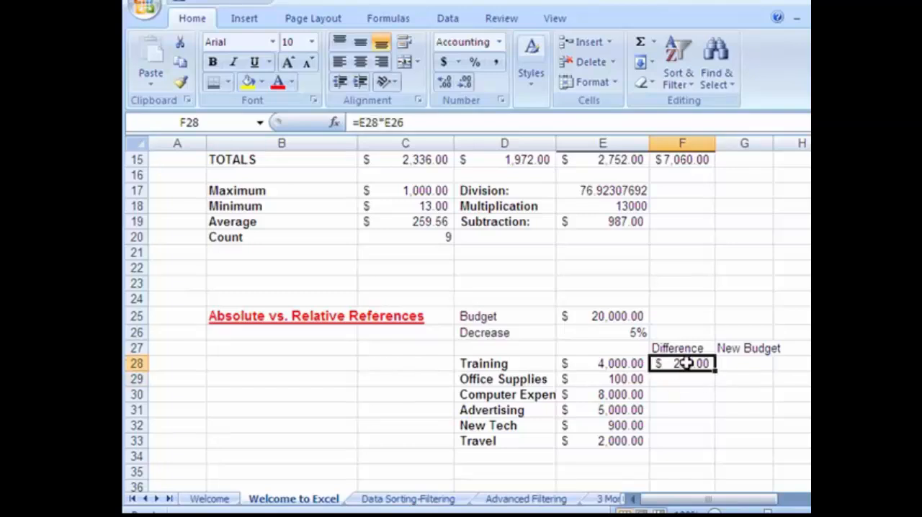
Enter the formula =E29*E26 in F29 to calculate the Office Supplies Difference
left_click(677, 377)
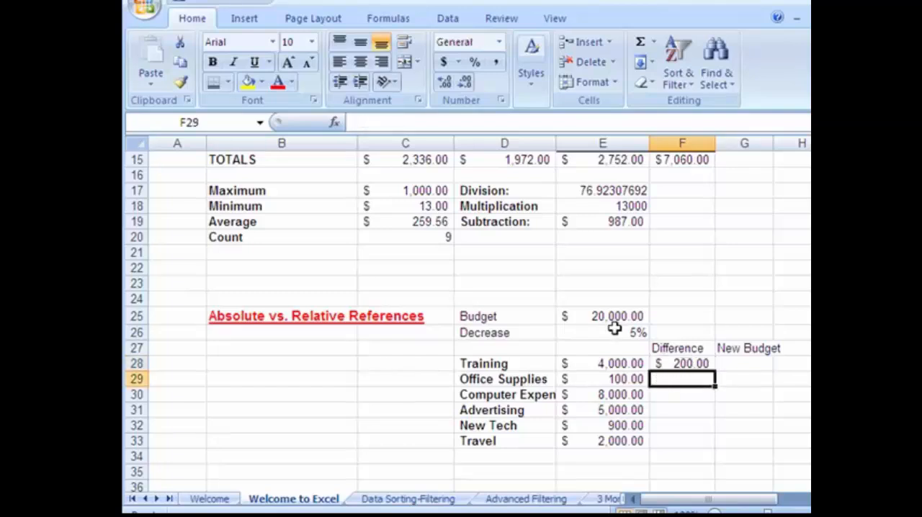
type("=")
left_click(625, 380)
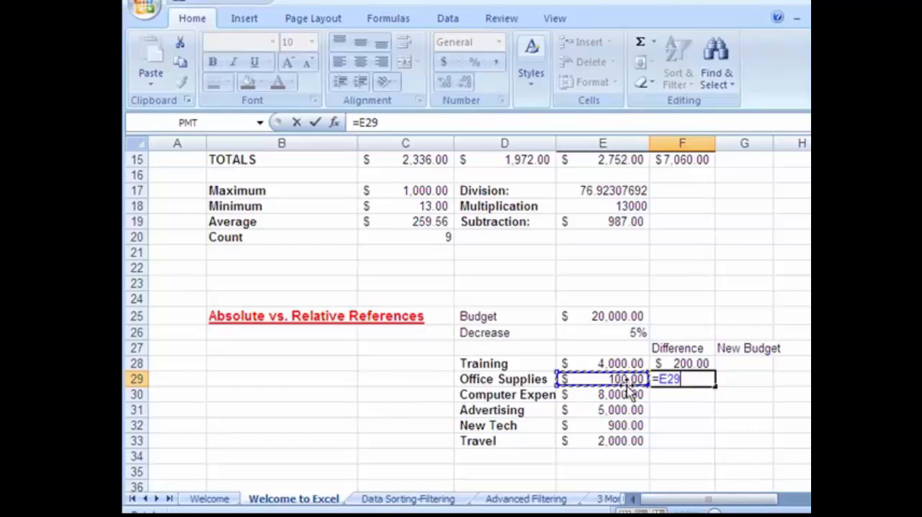
type("*")
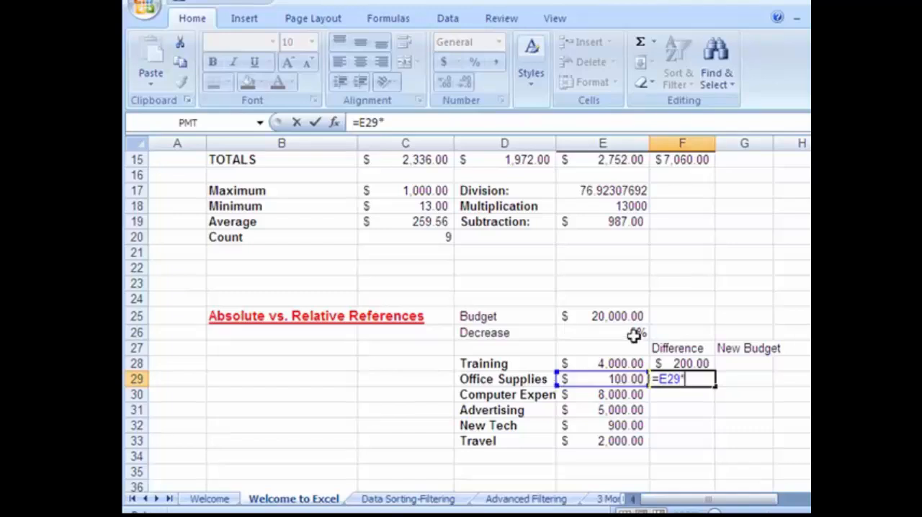
left_click(637, 334)
key("Return")
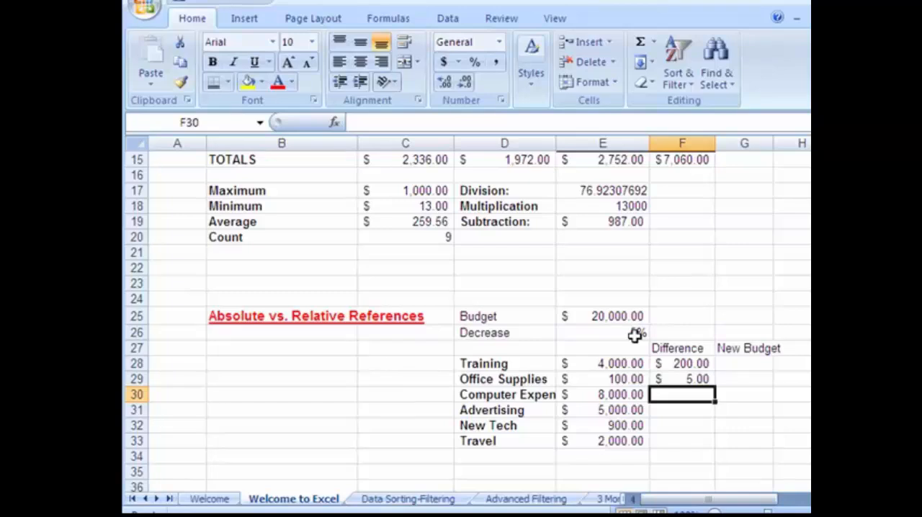
Fill the F29 formula down through F33 and widen column F to inspect Advertising's copied formula in F31
left_click(660, 381)
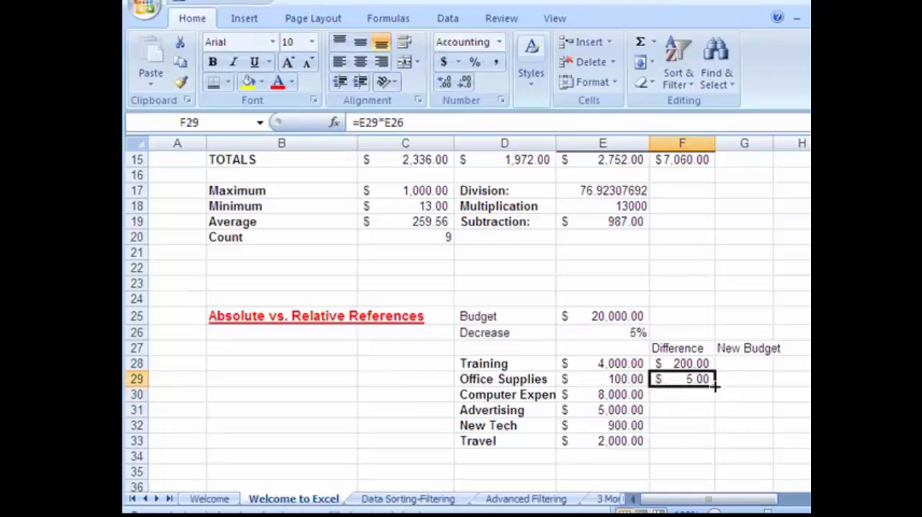
left_click_drag(715, 388, 716, 442)
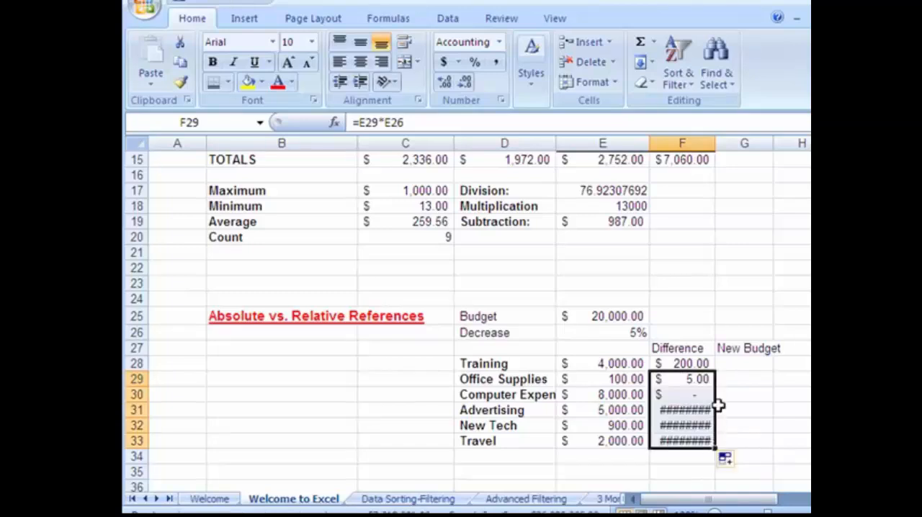
left_click_drag(716, 143, 749, 137)
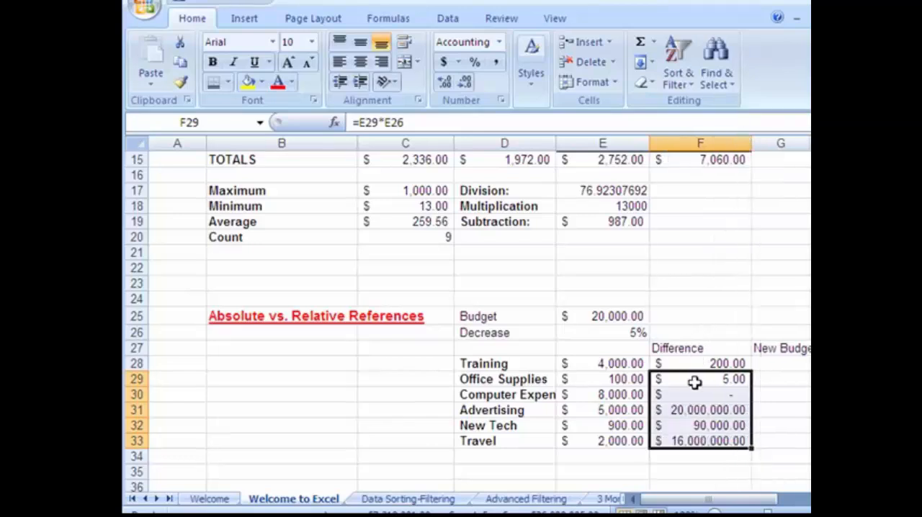
left_click(693, 409)
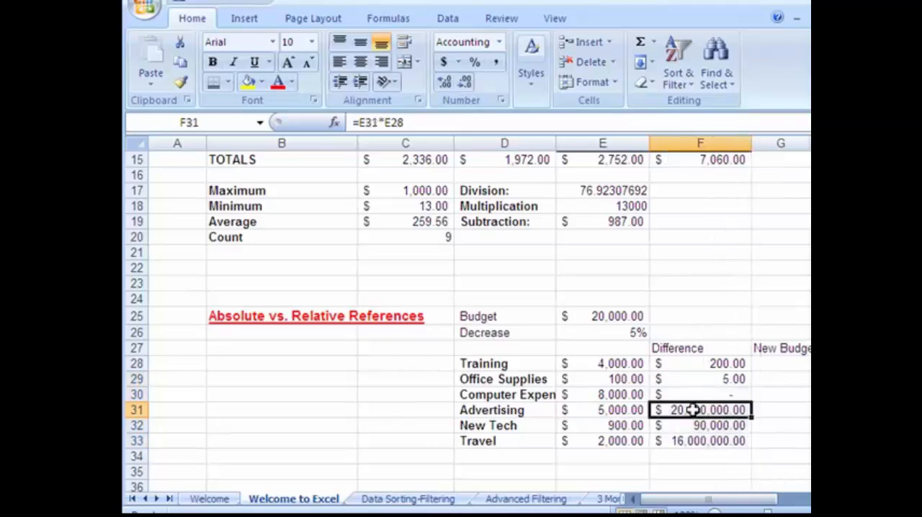
Examine which cells Advertising's copied Difference formula in F31 references
left_click(628, 408)
left_click(670, 412)
left_click(367, 123)
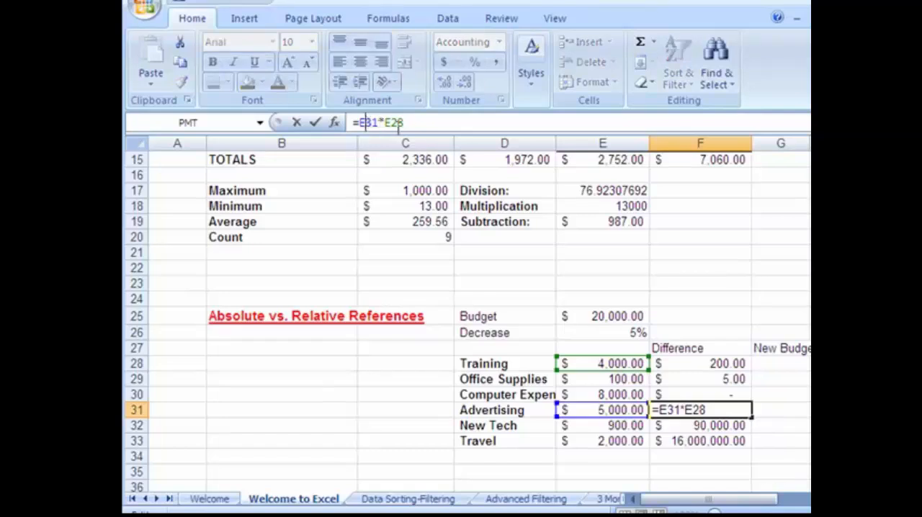
left_click(398, 124)
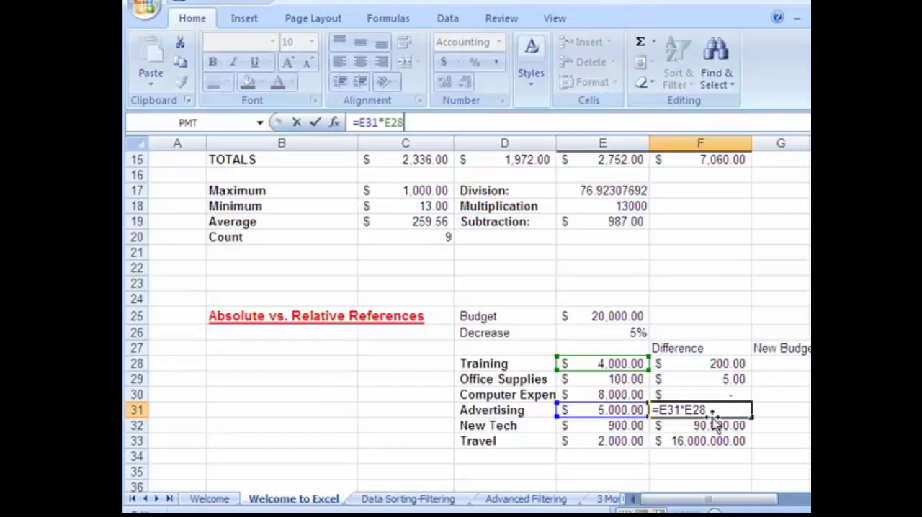
Change the Office Supplies Difference formula in F29 to =E29*$E$26, making the Decrease reference absolute
left_click(737, 379)
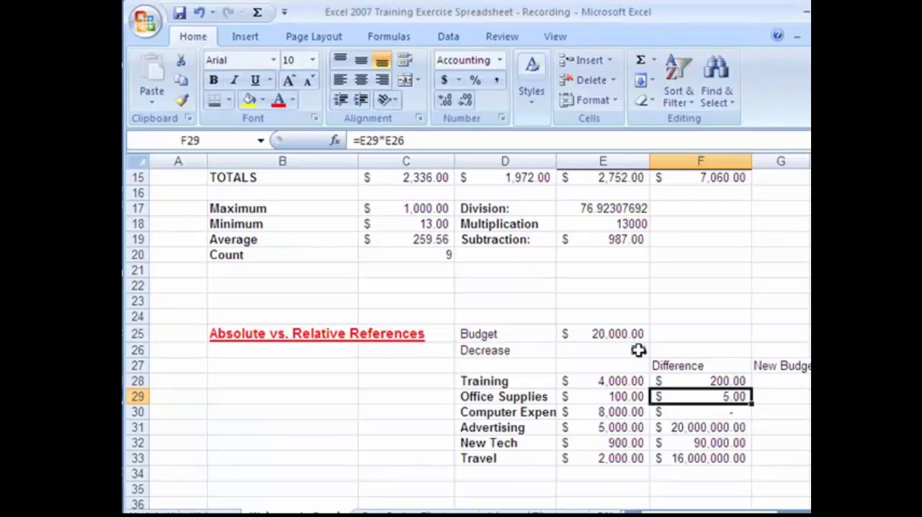
left_click(360, 140)
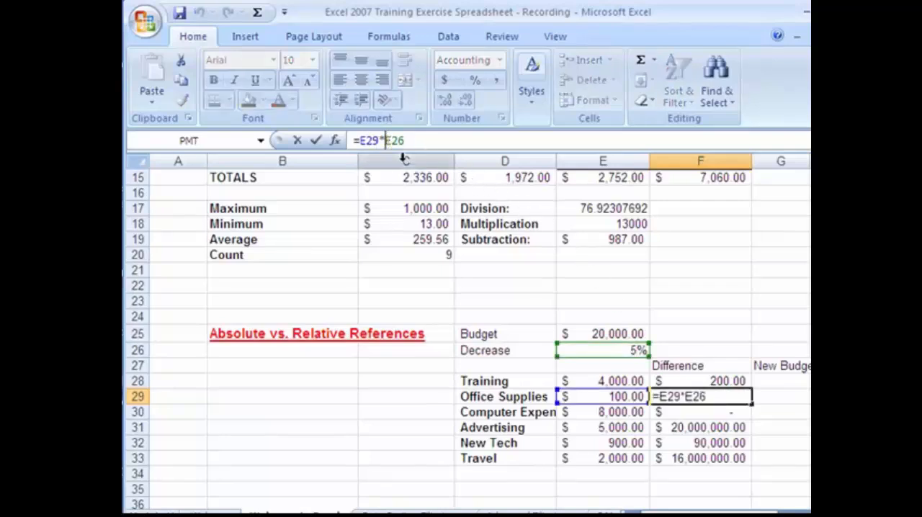
left_click(386, 141)
type("$")
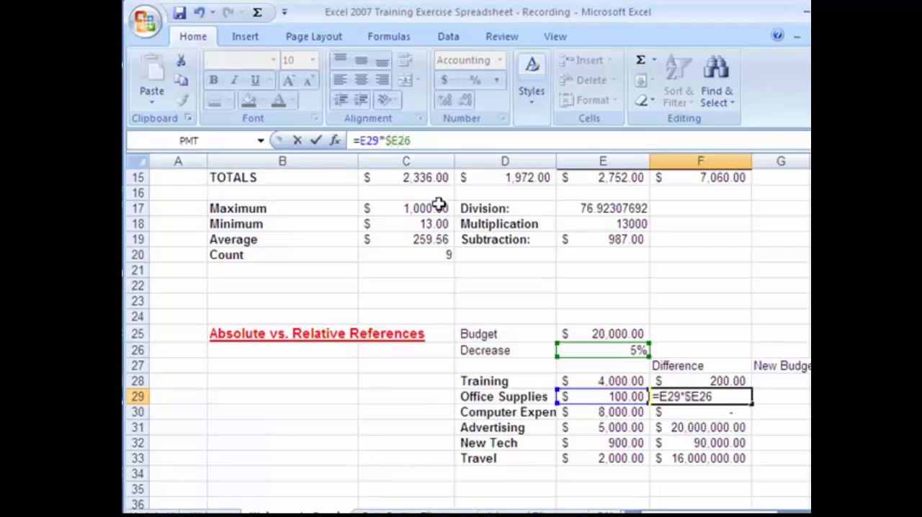
key("Right")
type("$")
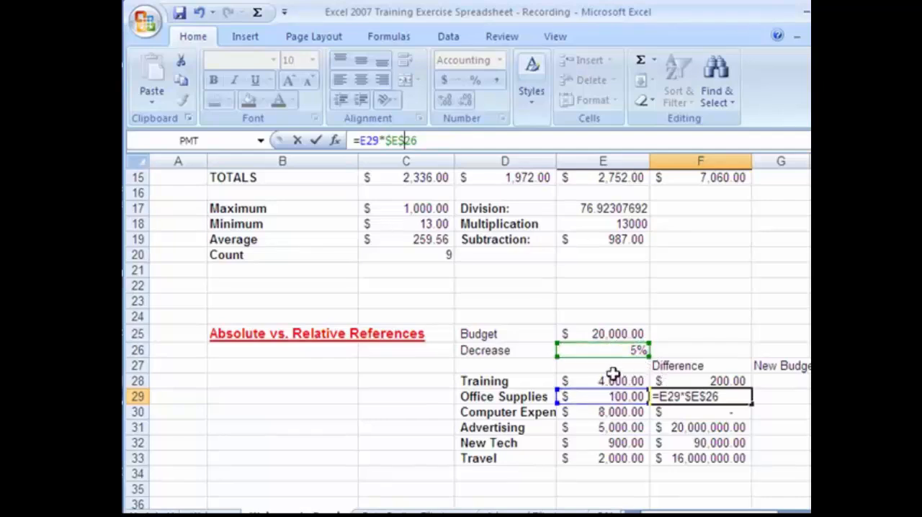
key("Return")
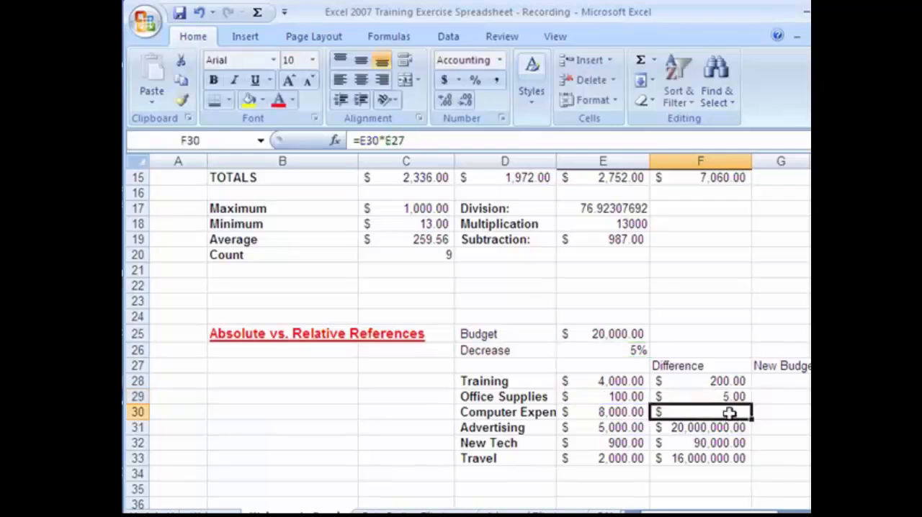
Fill the F29 formula with the absolute reference down through F33 and select Travel's Difference to check its formula
left_click(742, 395)
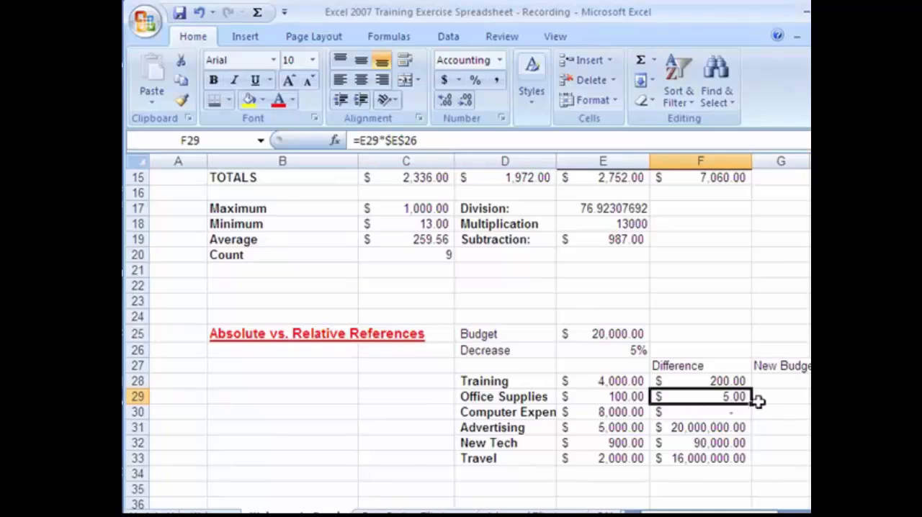
left_click_drag(753, 404, 744, 460)
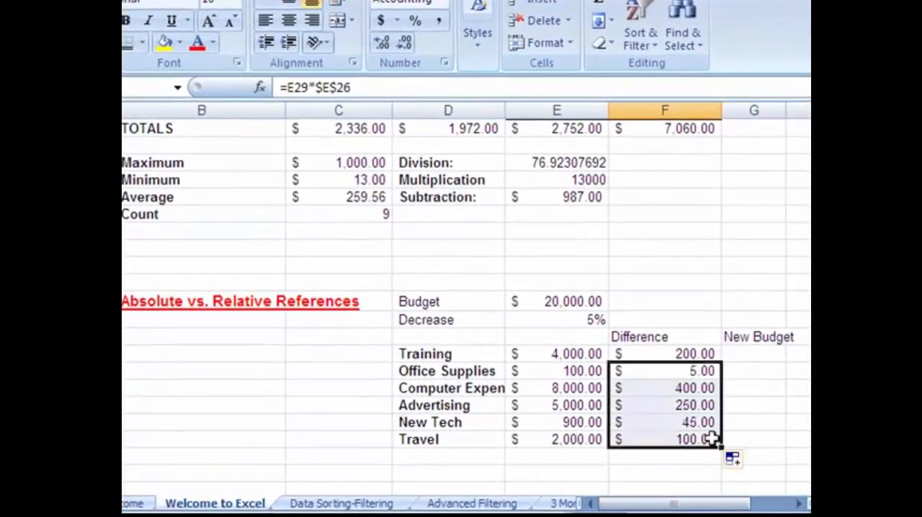
left_click(690, 438)
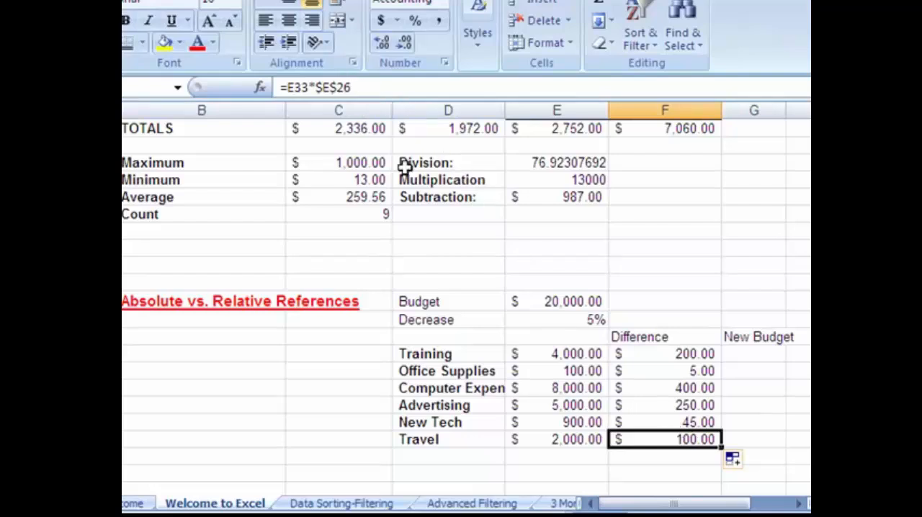
Compare the Difference formulas in F29 through F32, trace the cells F30 references, and select the Decrease value in E26
left_click(690, 383)
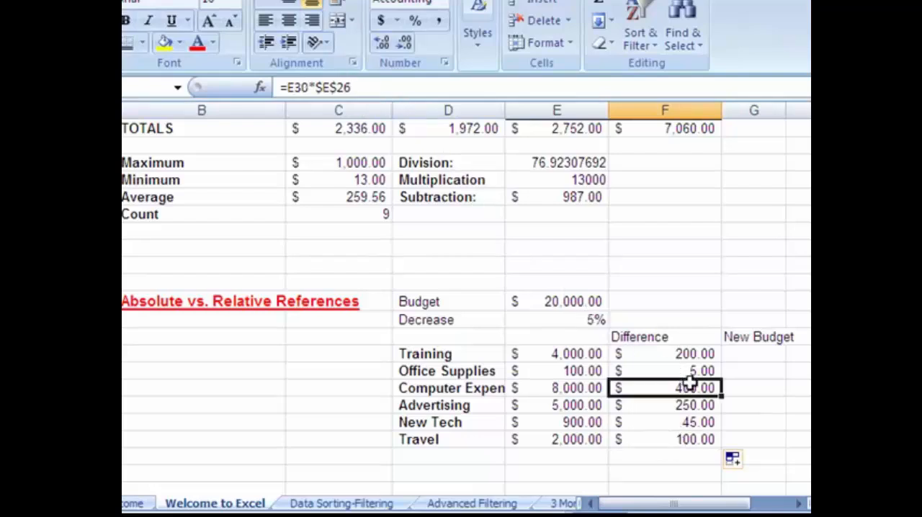
left_click(687, 419)
left_click(692, 373)
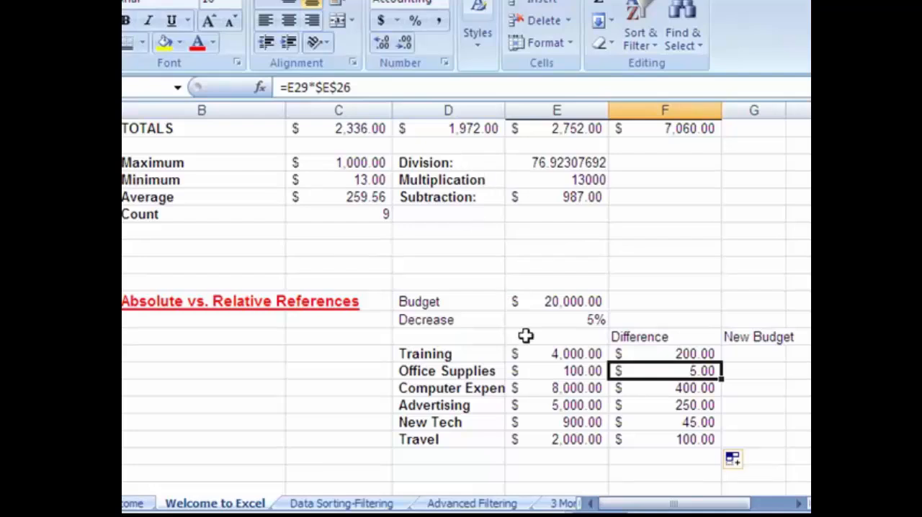
left_click(688, 390)
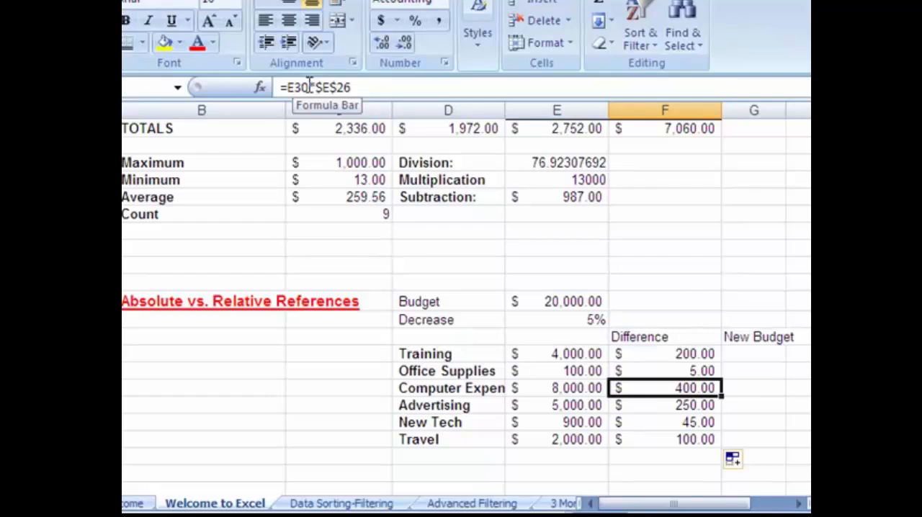
left_click(705, 406)
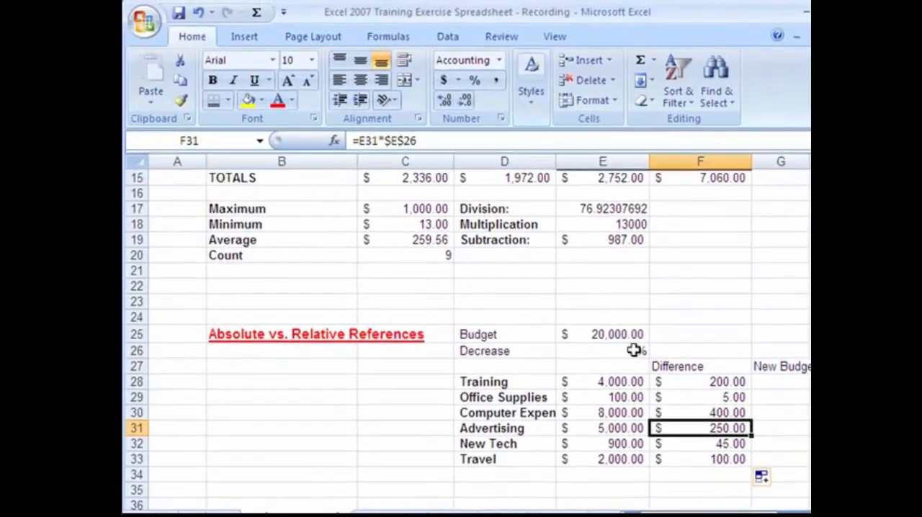
left_click(717, 413)
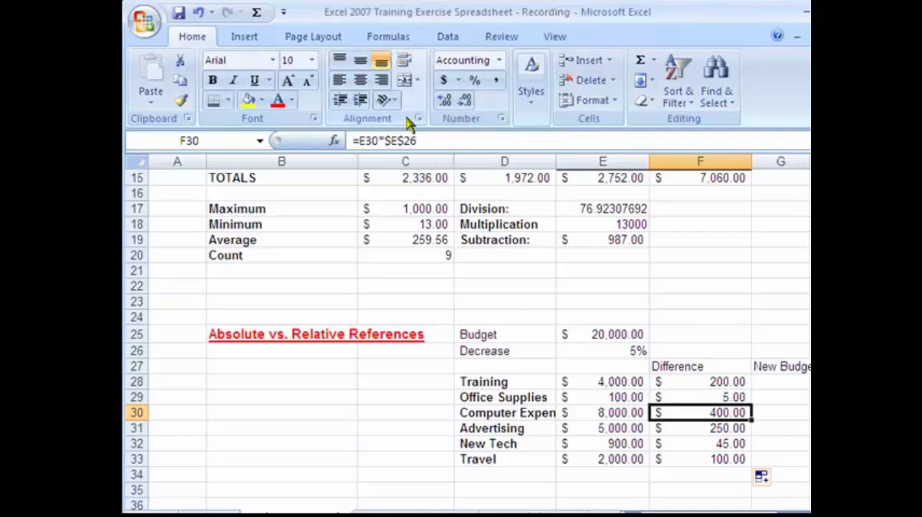
left_click(386, 141)
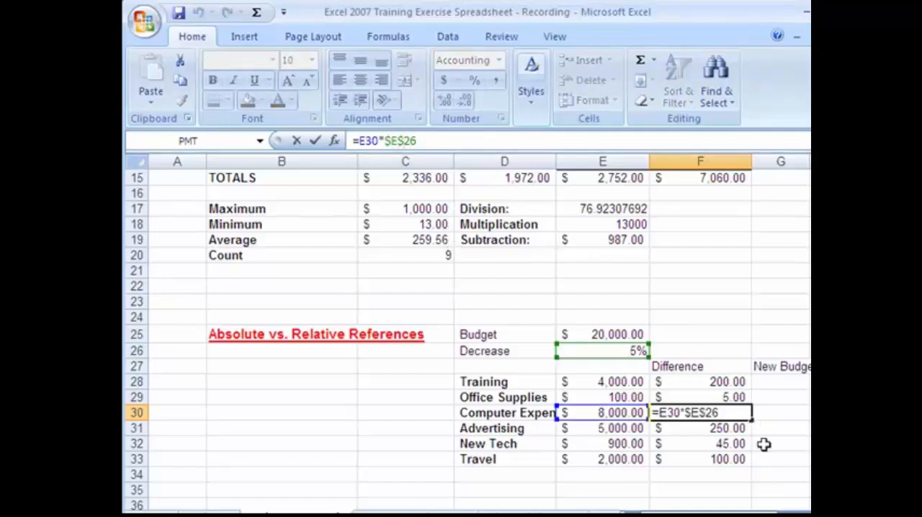
left_click(708, 432)
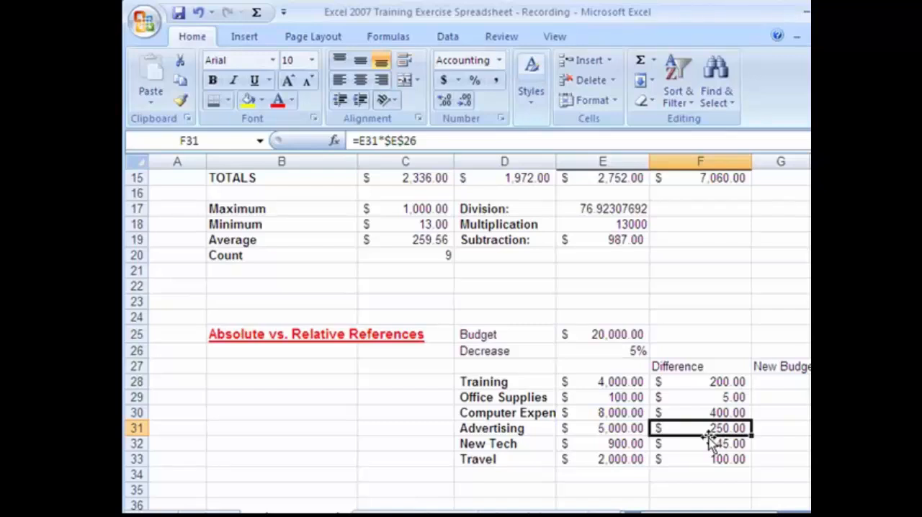
left_click(629, 350)
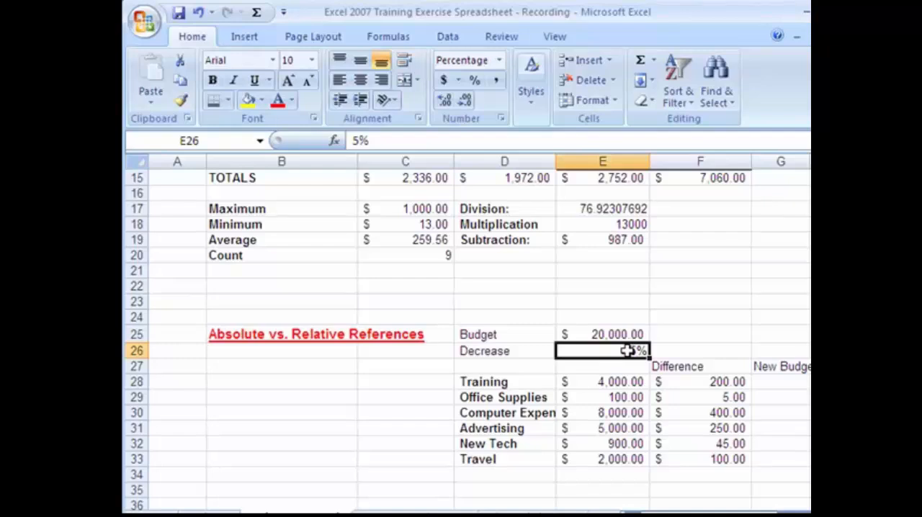
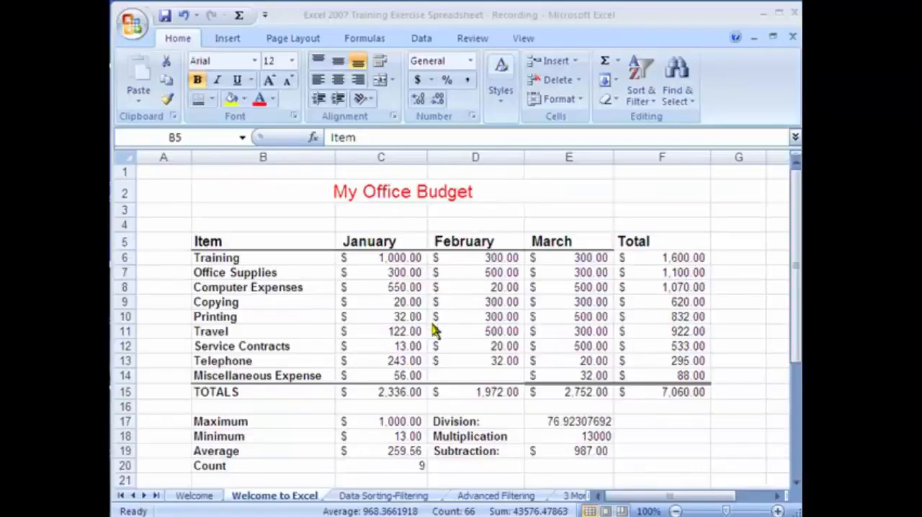
Format the range B5:F20 as a table with headers, using Table Style Medium 3
left_click(303, 287)
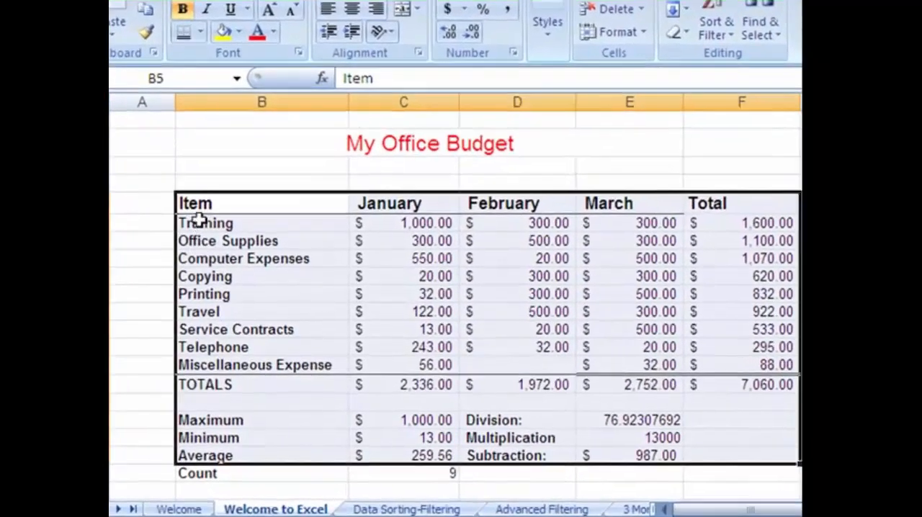
left_click(210, 258)
left_click_drag(200, 207, 683, 466)
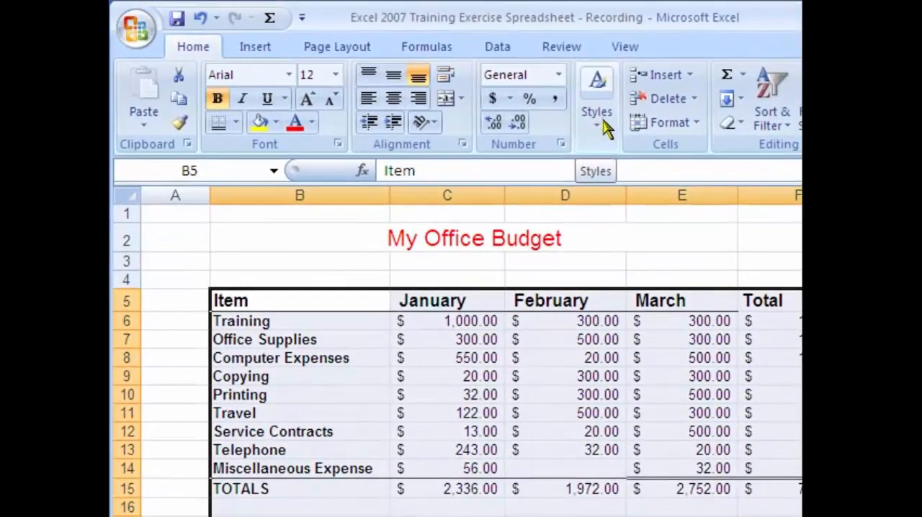
left_click(602, 124)
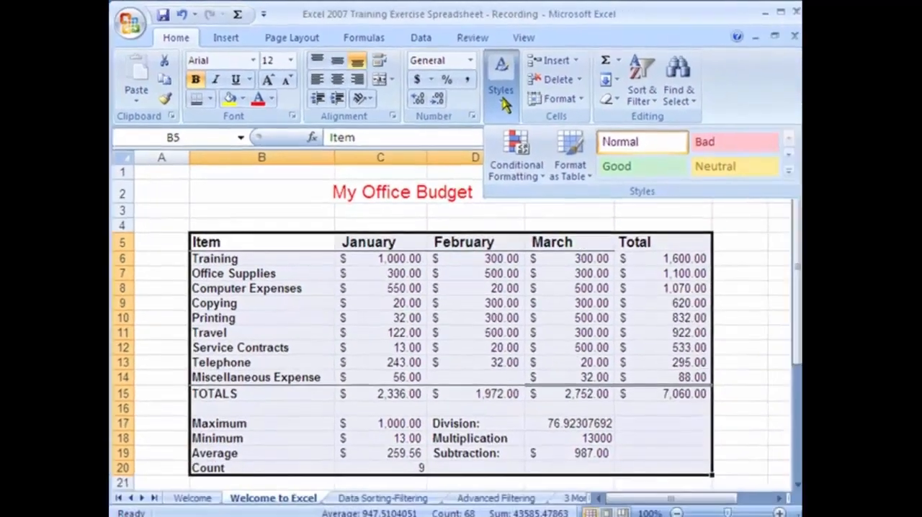
left_click(590, 180)
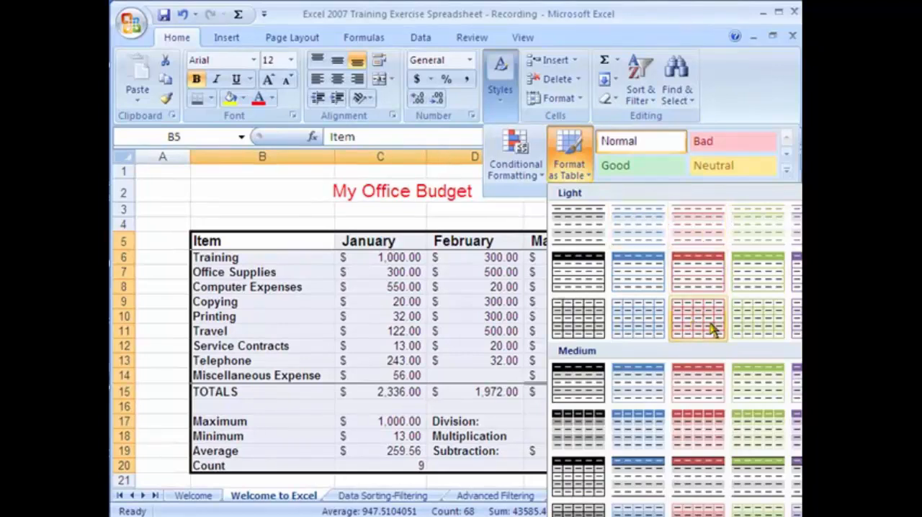
left_click(690, 389)
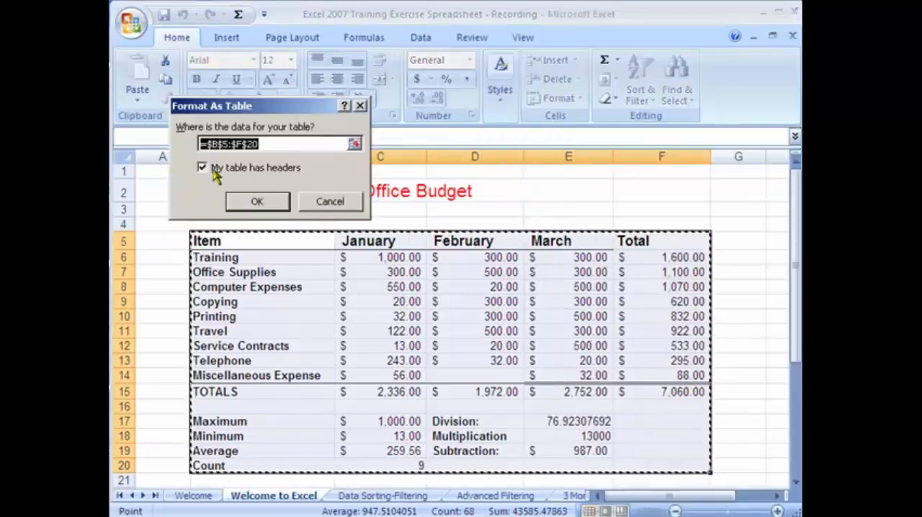
left_click(253, 200)
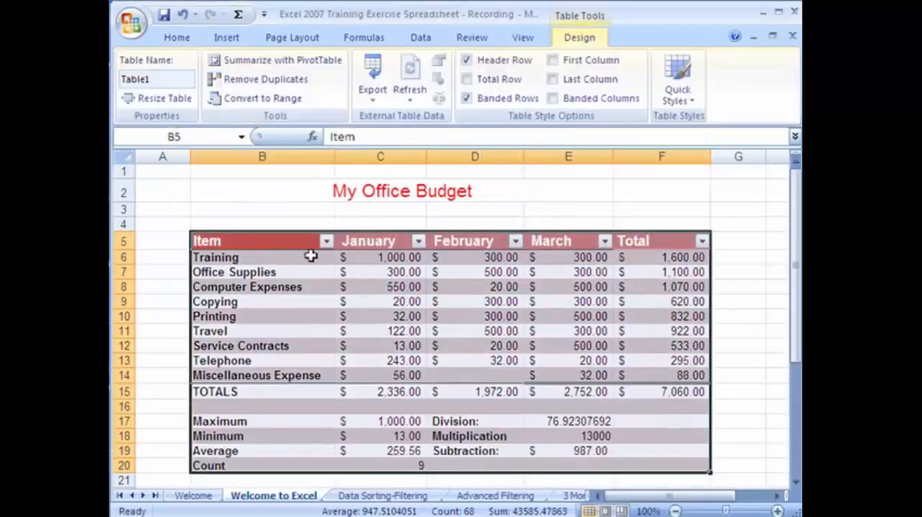
left_click(302, 330)
left_click(654, 419)
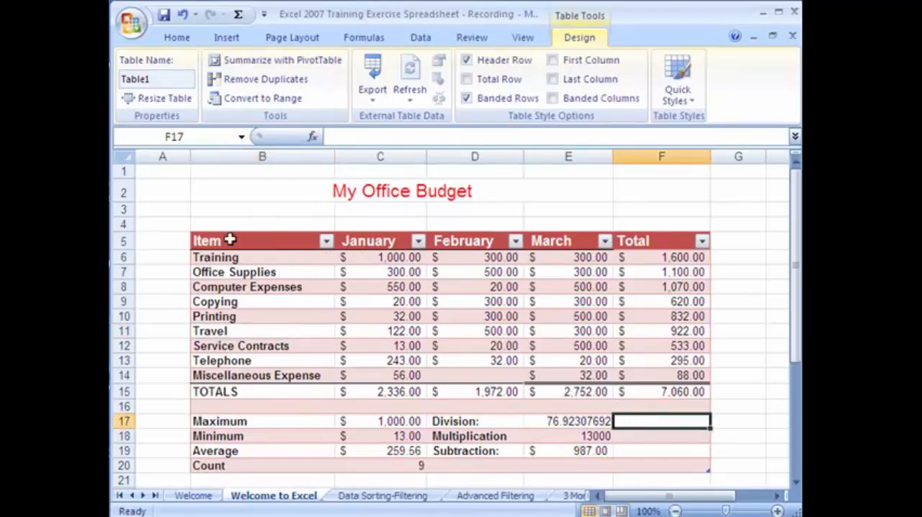
Apply a solid orange themed cell style to the My Office Budget title and enlarge its font to 18
left_click(294, 186)
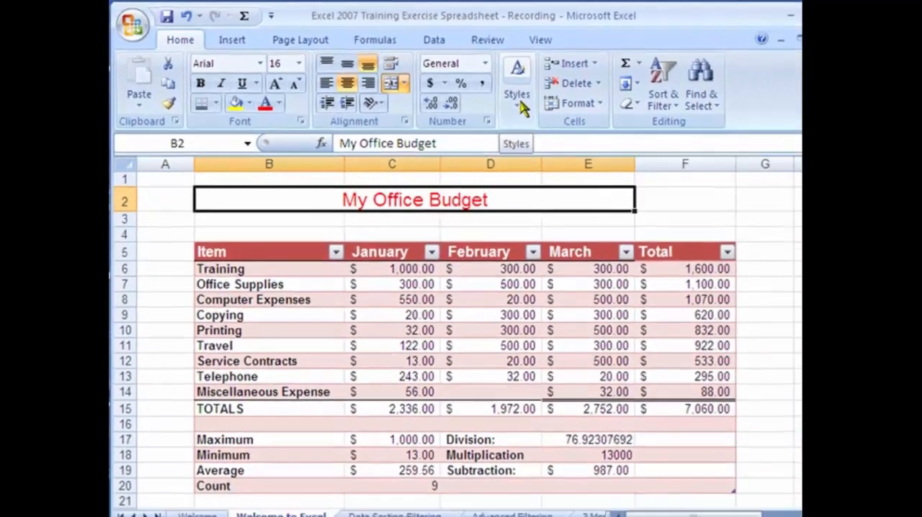
left_click(595, 127)
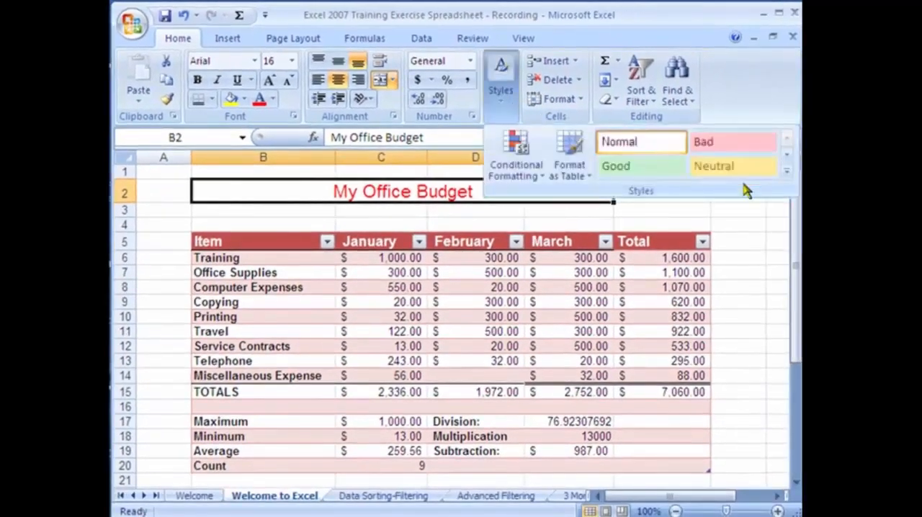
left_click(788, 172)
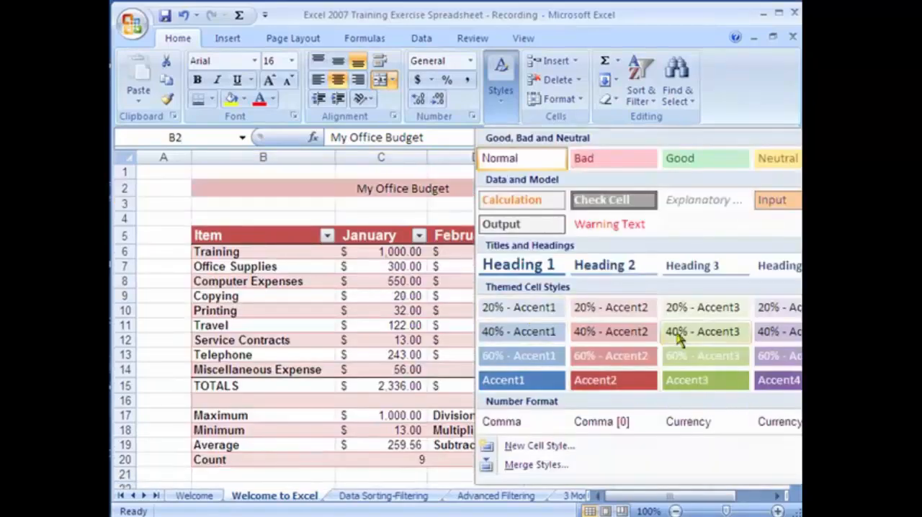
left_click(921, 381)
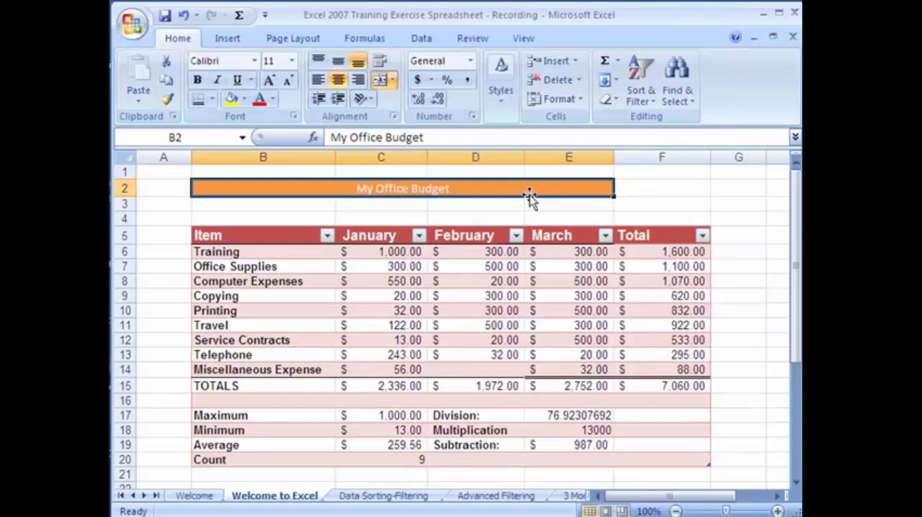
left_click(271, 84)
left_click(270, 83)
left_click(271, 83)
left_click(271, 84)
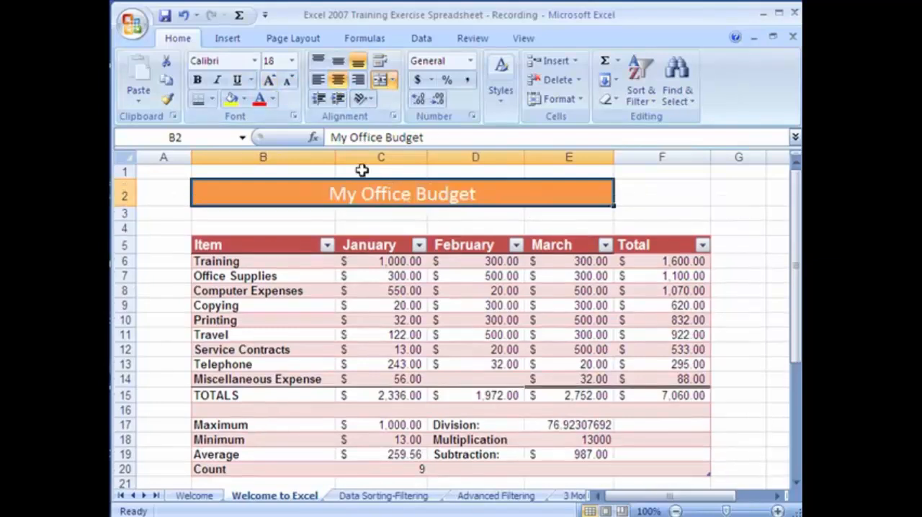
Merge and center the title again so that it spans columns B through F in row 2
left_click(656, 200)
left_click_drag(295, 192, 652, 196)
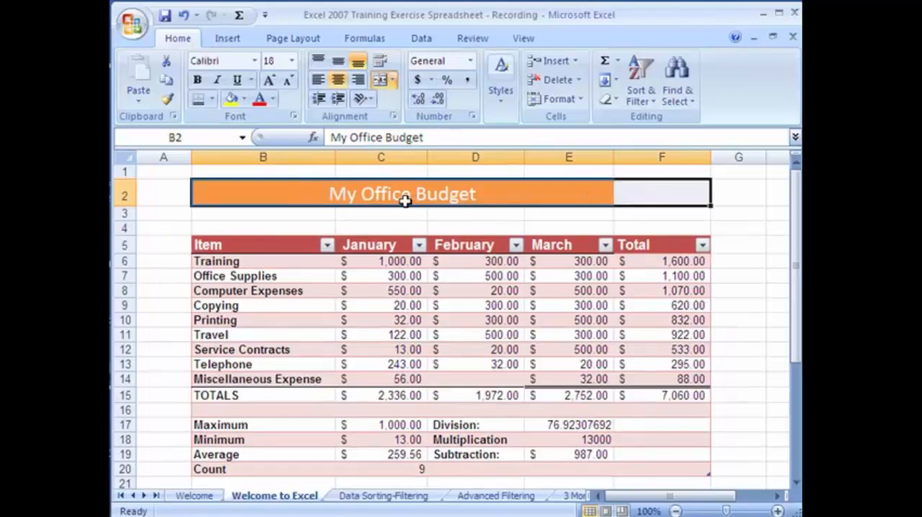
left_click(608, 226)
left_click(663, 196)
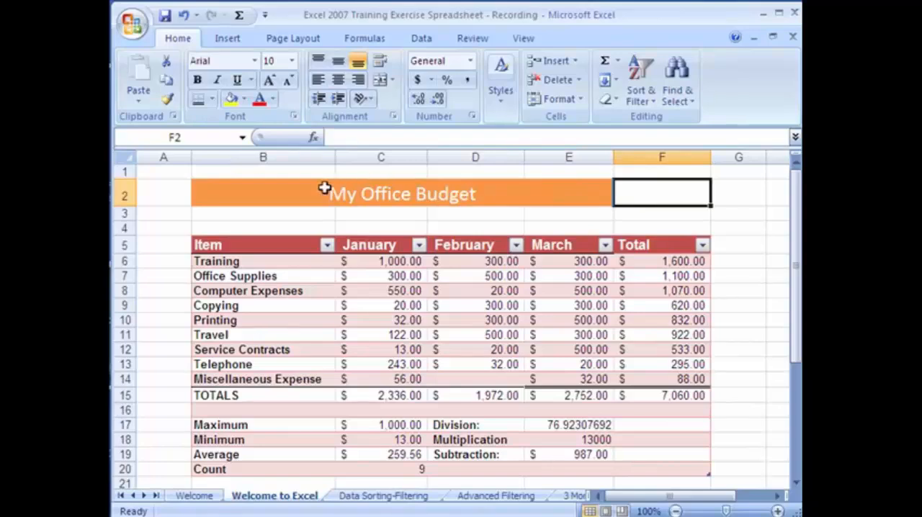
left_click(288, 193)
left_click_drag(576, 197, 642, 200)
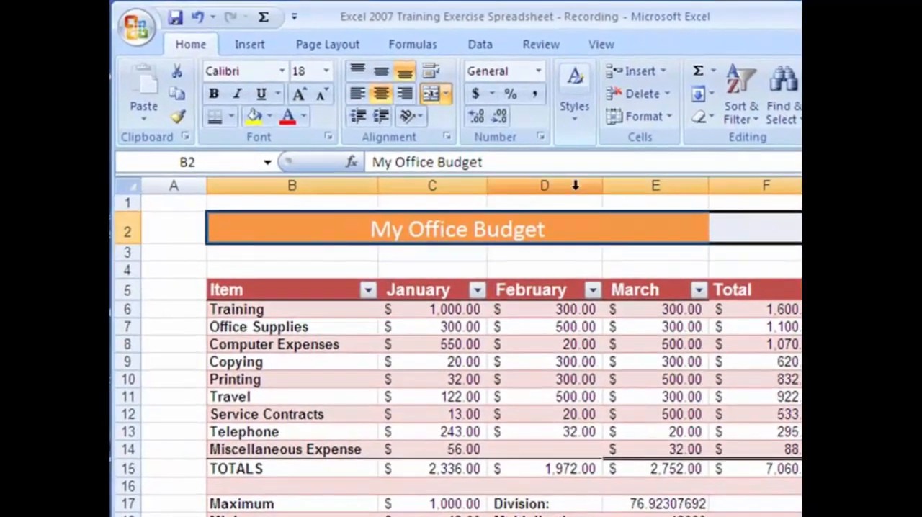
left_click(431, 97)
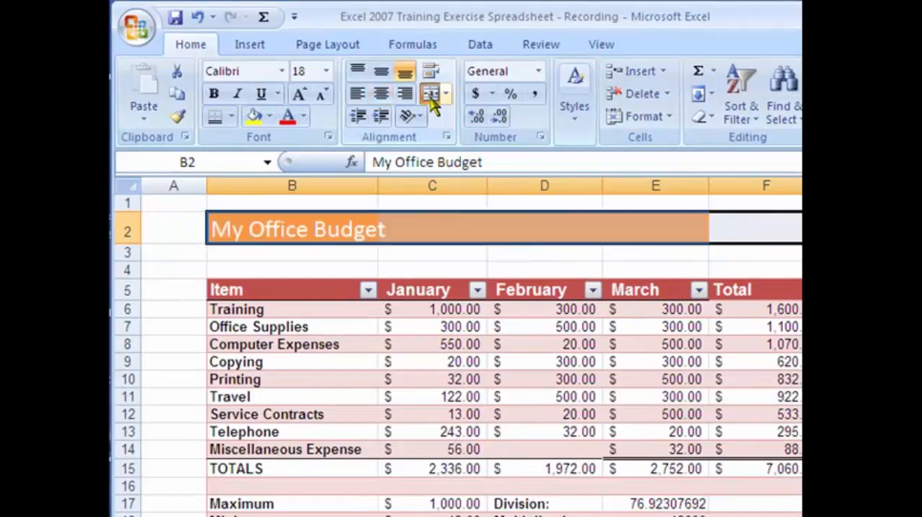
left_click(431, 98)
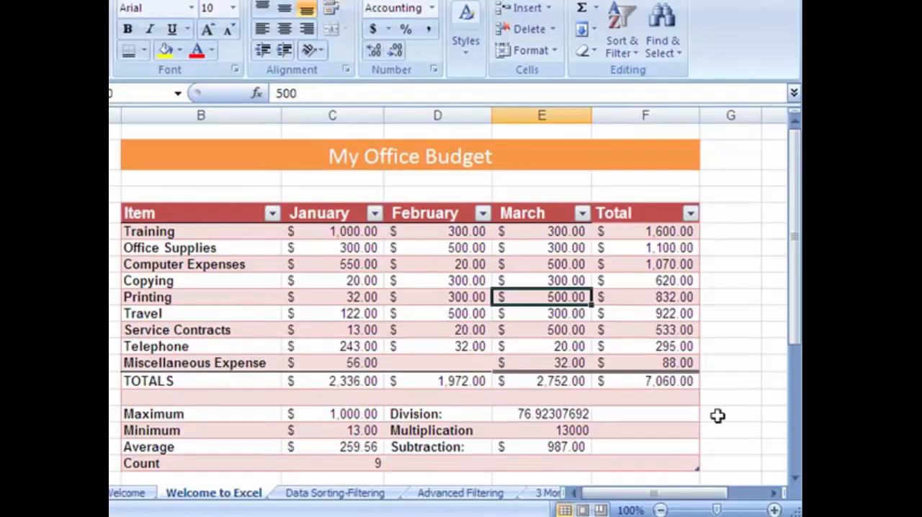
Extend the table range down through the lower Travel row, and shrink it back to end at the Count row
left_click(795, 479)
left_click(794, 479)
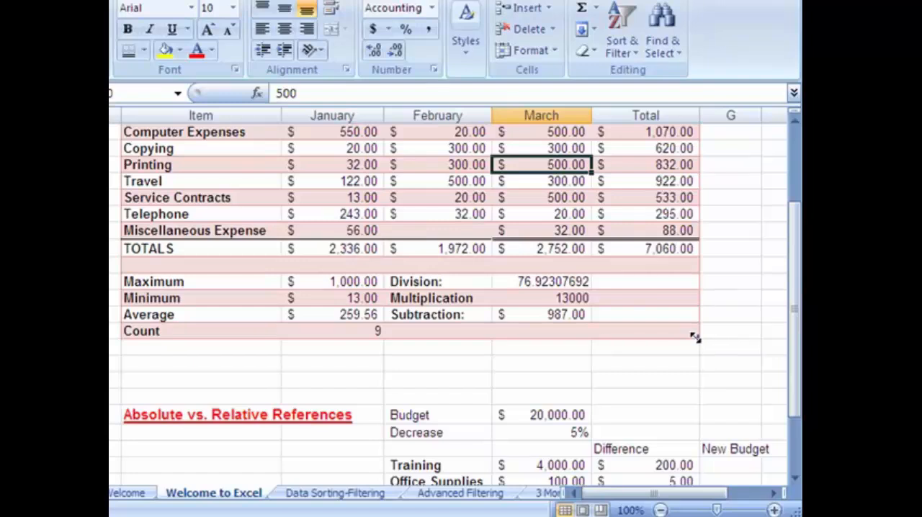
left_click_drag(696, 337, 709, 454)
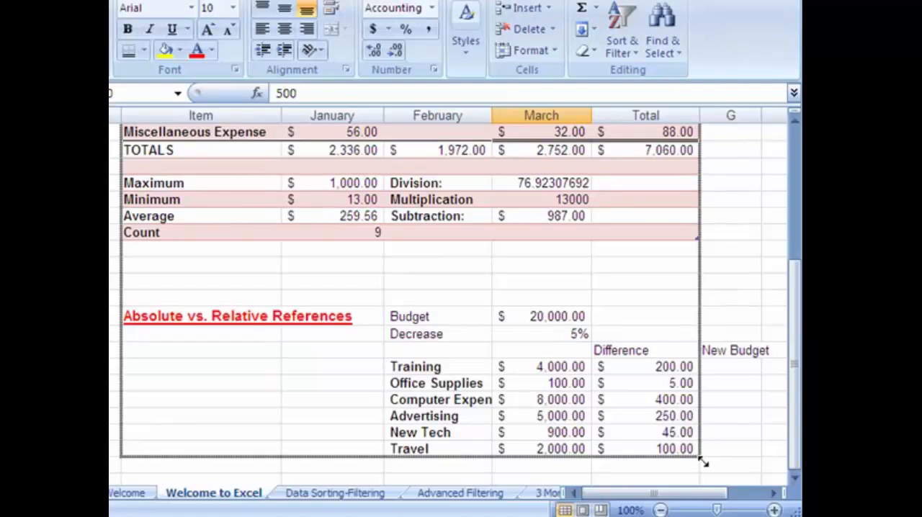
left_click_drag(703, 463, 698, 463)
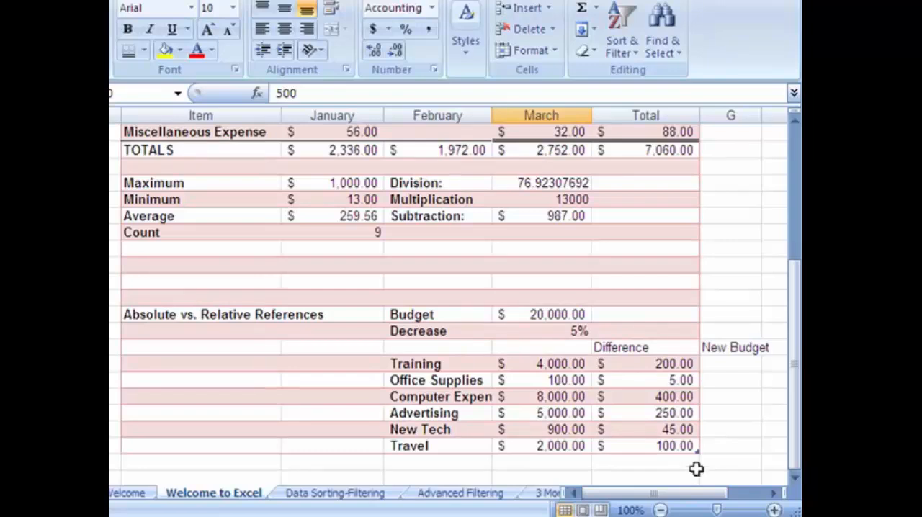
mouse_move(696, 451)
left_mouse_down()
mouse_move(675, 268)
mouse_move(683, 245)
left_mouse_up()
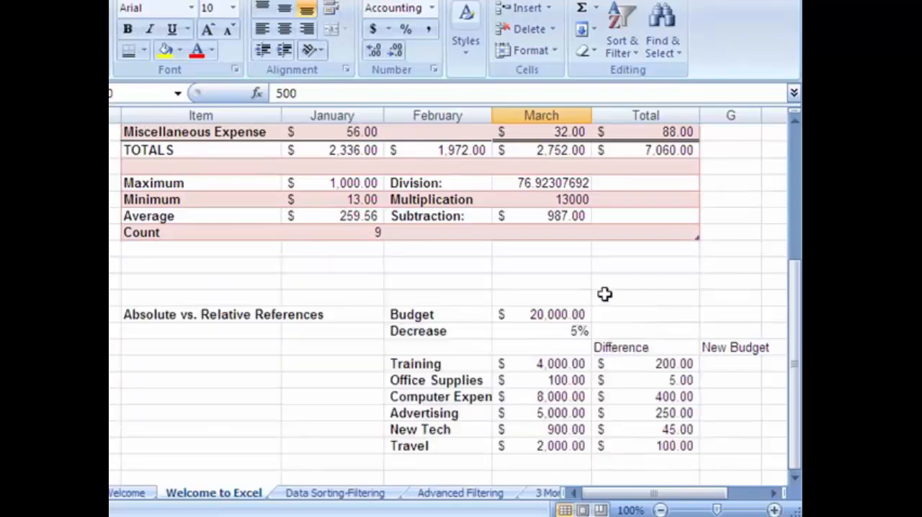
scroll(459, 293, "up", 3)
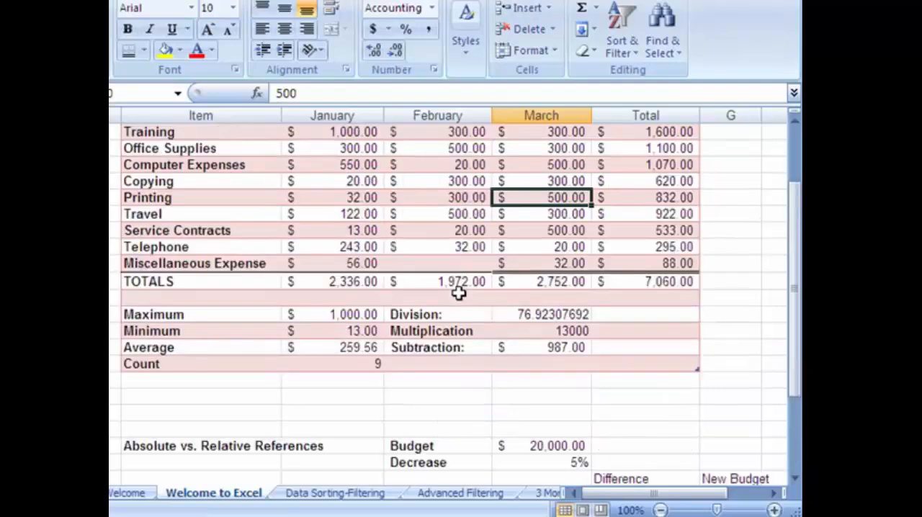
scroll(459, 293, "up", 2)
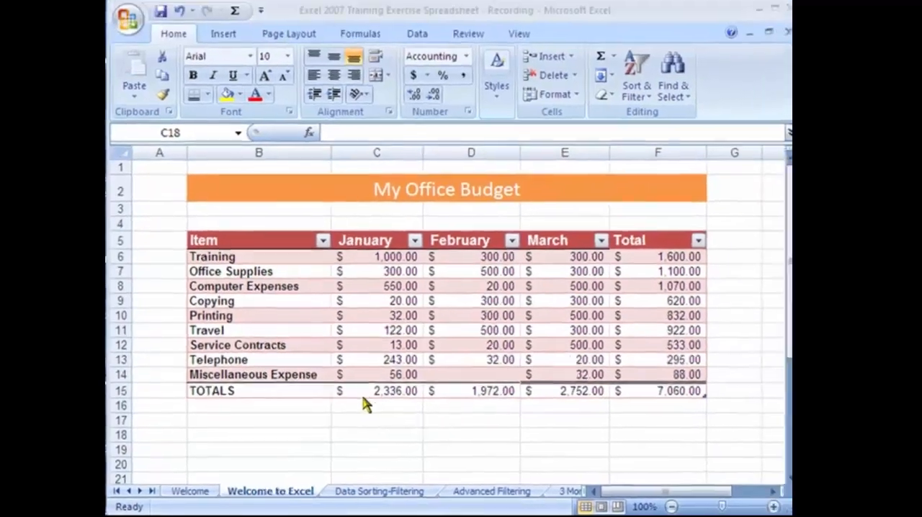
Draw a striped right block arrow below the TOTALS row and rotate it to point up at January's total
left_click(218, 38)
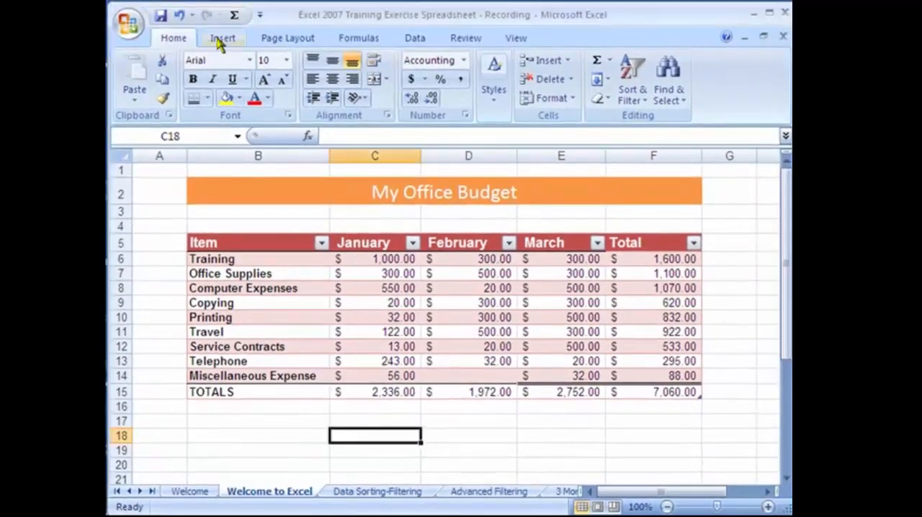
left_click(219, 41)
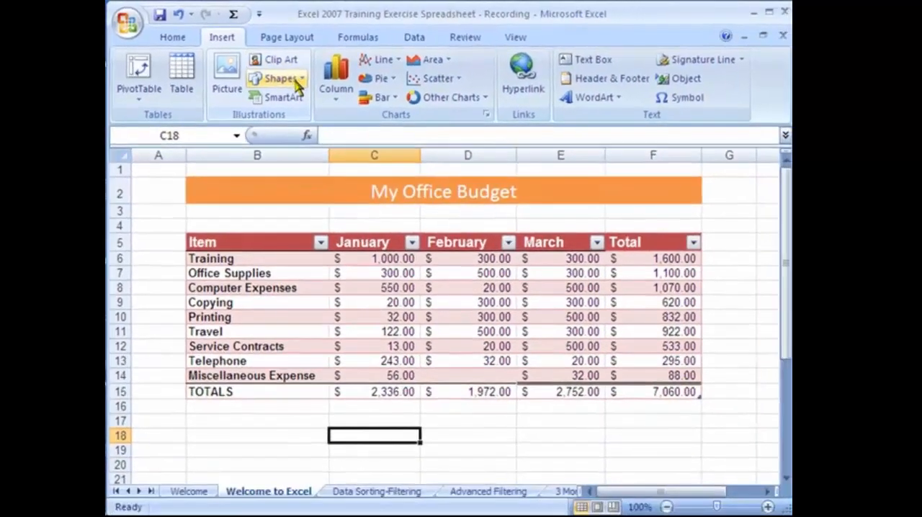
left_click(298, 79)
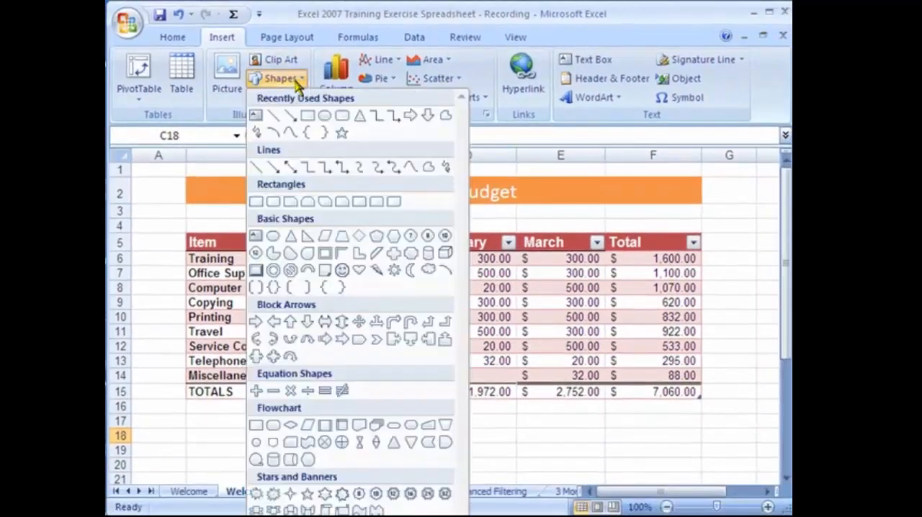
left_click(325, 342)
left_click_drag(256, 423, 384, 446)
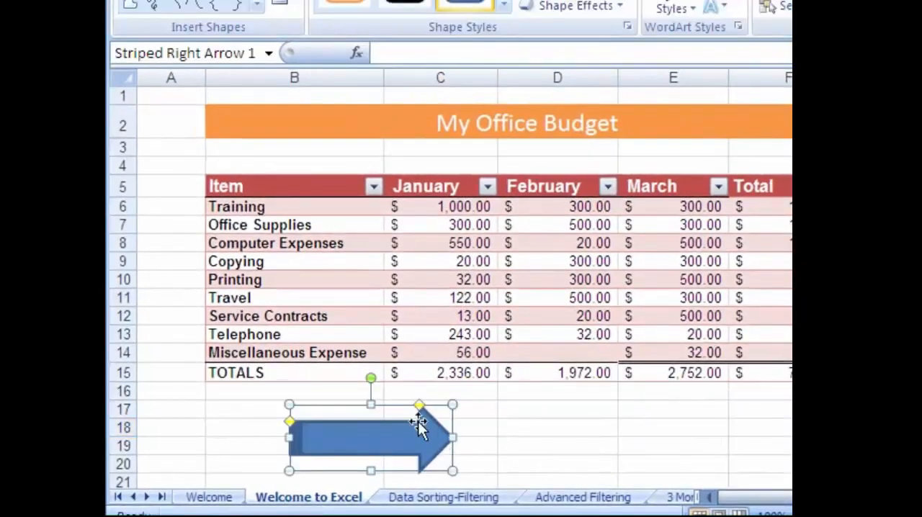
left_click_drag(370, 378, 326, 391)
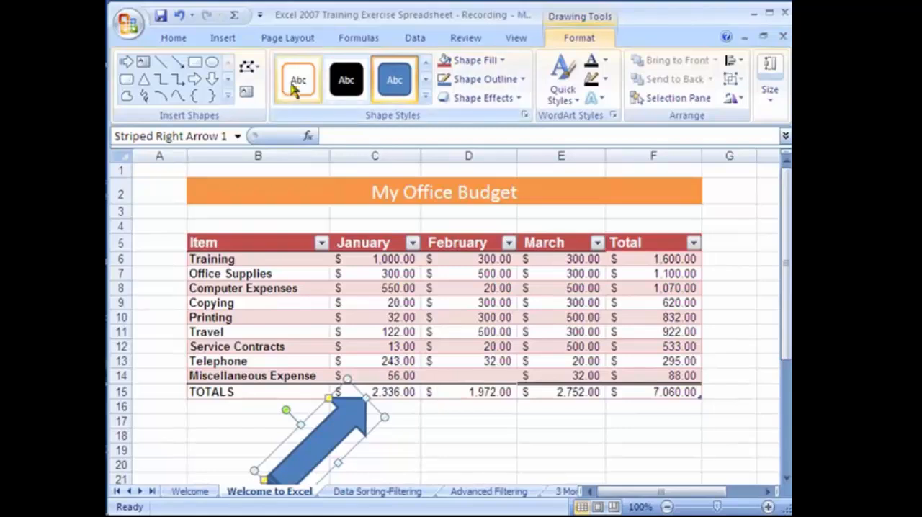
Give the arrow the red-filled shape style with a white outline and deselect it
left_click(425, 97)
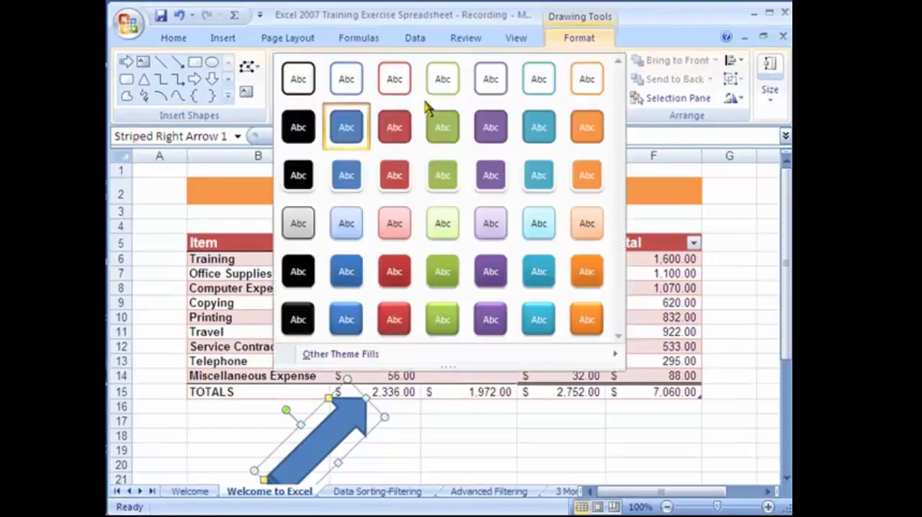
left_click(408, 177)
left_click(497, 452)
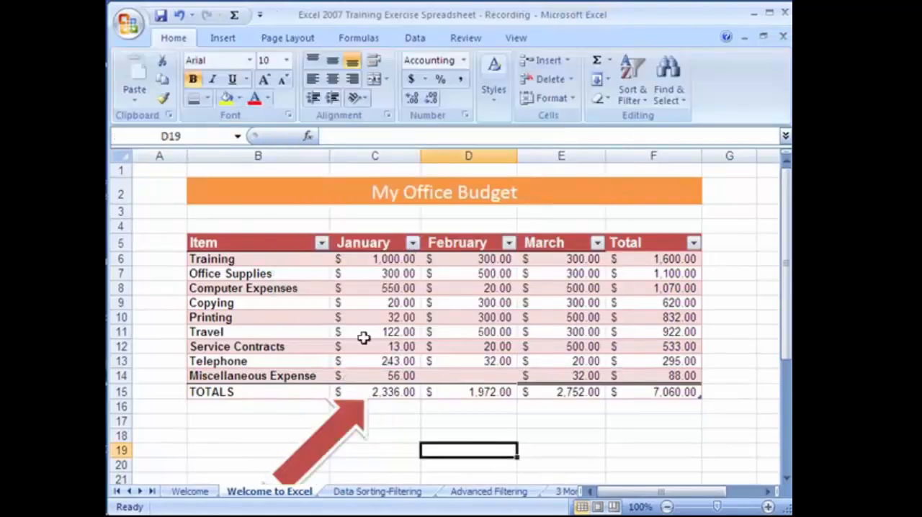
left_click(229, 41)
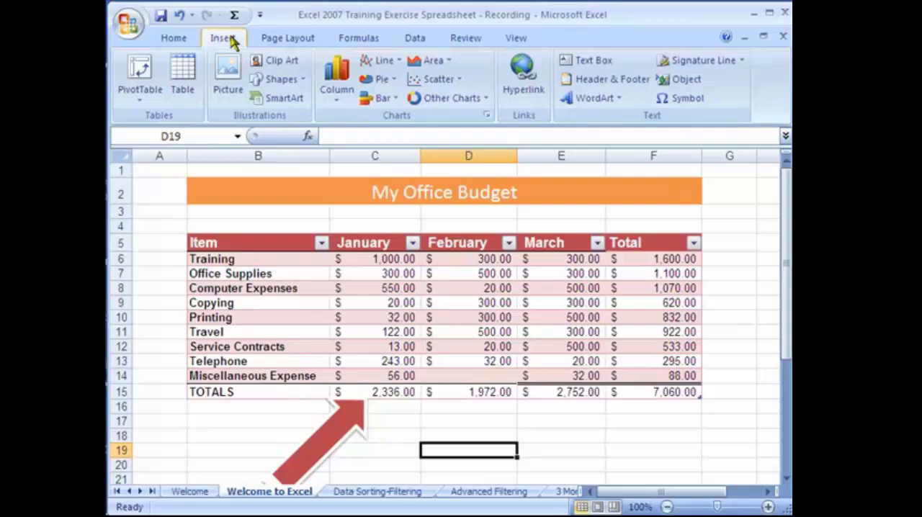
left_click(287, 99)
Select cell E17 and switch the worksheet to Page Layout view, showing the header area
left_click(579, 423)
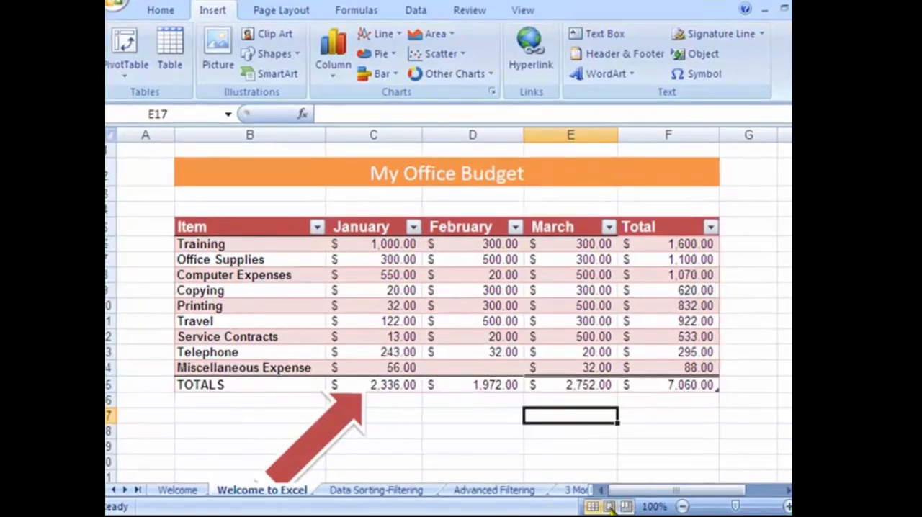
left_click(610, 506)
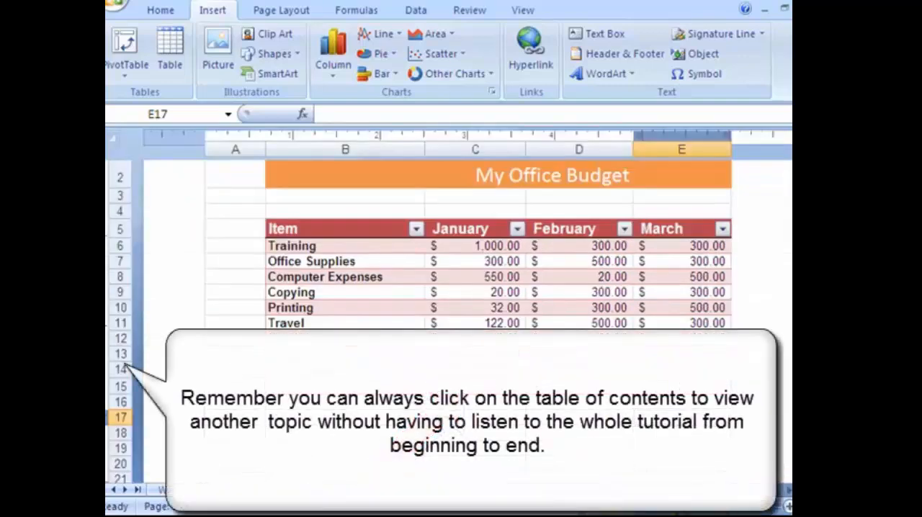
left_click(678, 506)
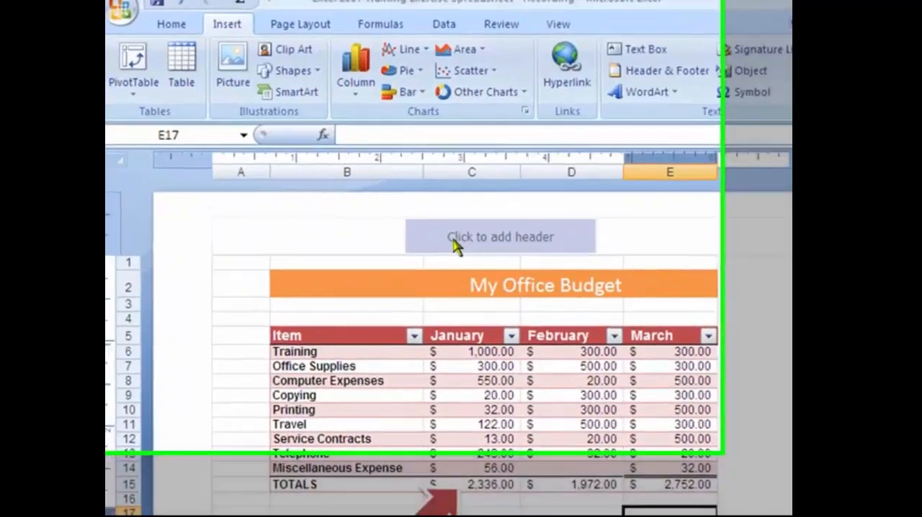
Enter the centre page header as the owner's surname followed by "Office Budget"
left_click(501, 241)
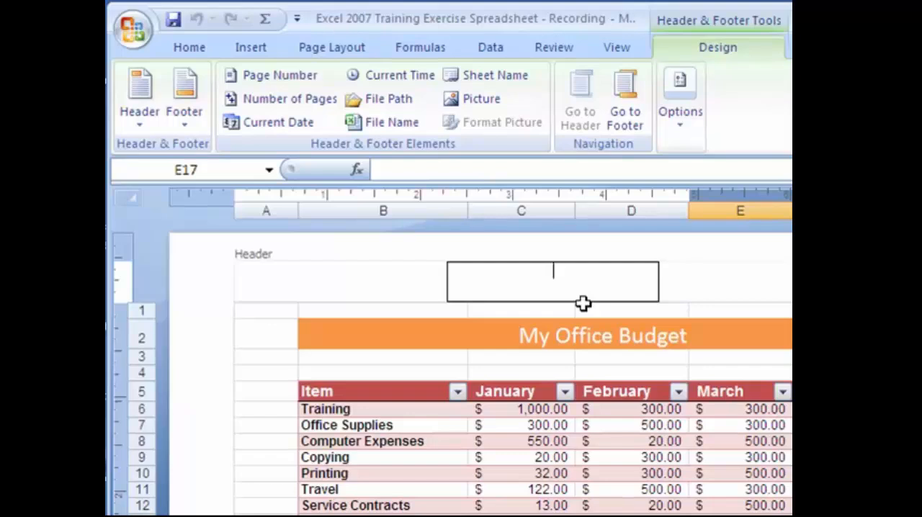
type("Kaceli Office Budget")
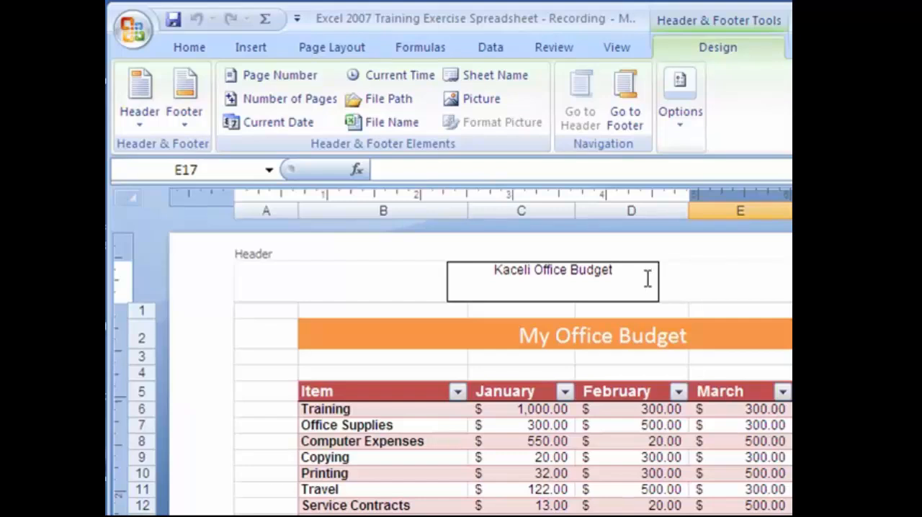
Enlarge the header text to 14 pt, apply the red font color, and leave the header
left_click_drag(633, 272, 454, 269)
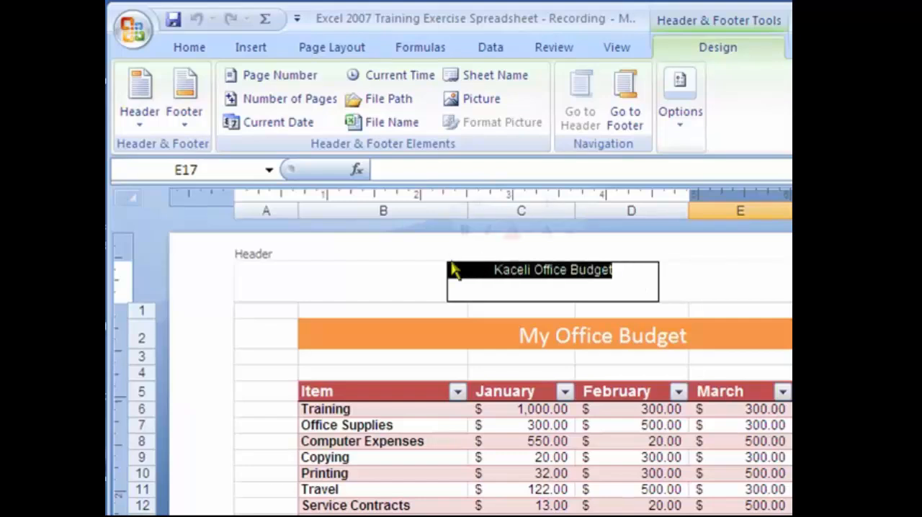
left_click(191, 49)
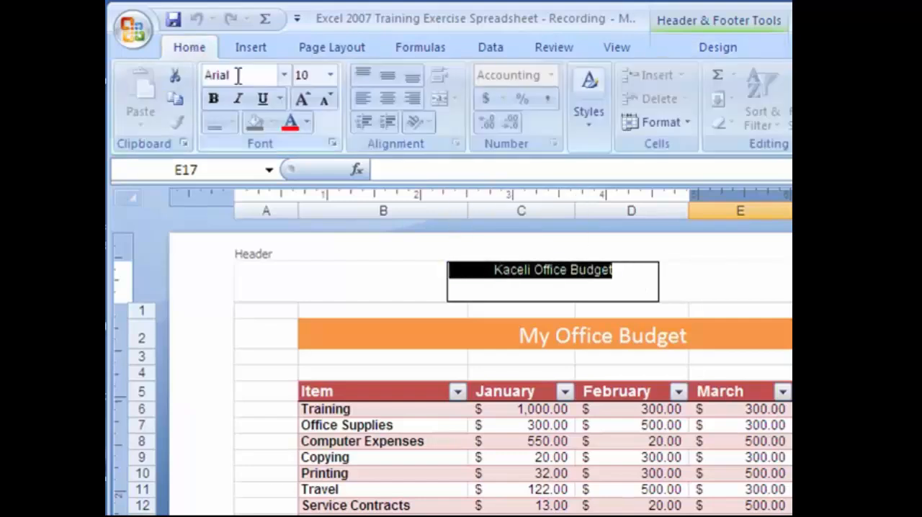
left_click(303, 98)
left_click(303, 99)
left_click(303, 98)
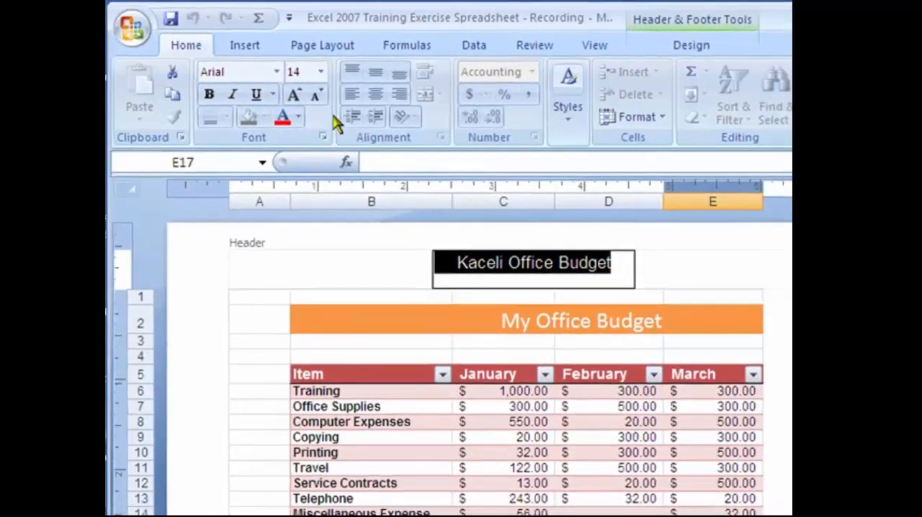
left_click(289, 123)
left_click(571, 218)
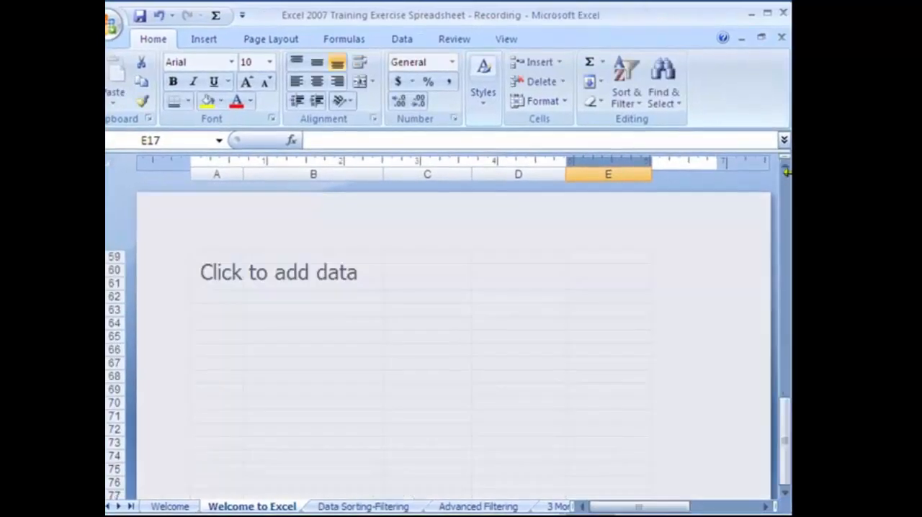
Open the page's centre footer, look through the preset footer options, and leave it empty by selecting cell D57
left_click(785, 167)
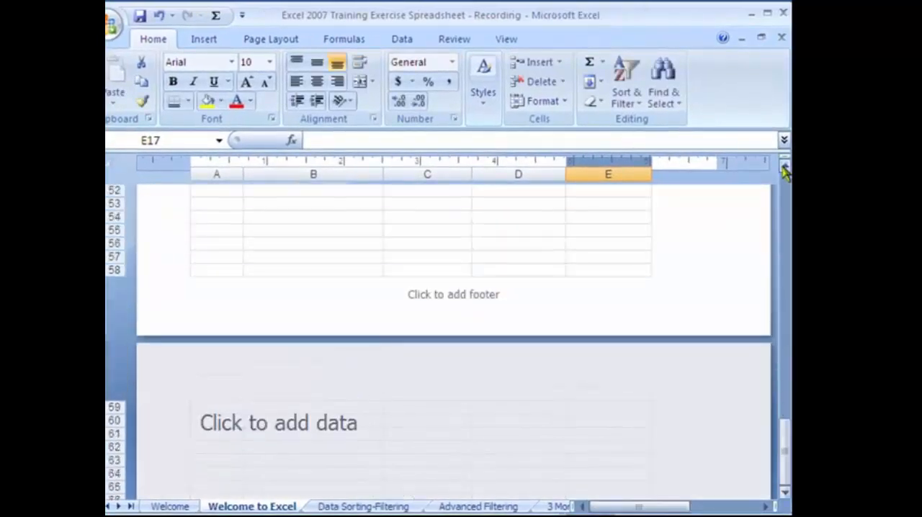
left_click(785, 168)
left_click(470, 313)
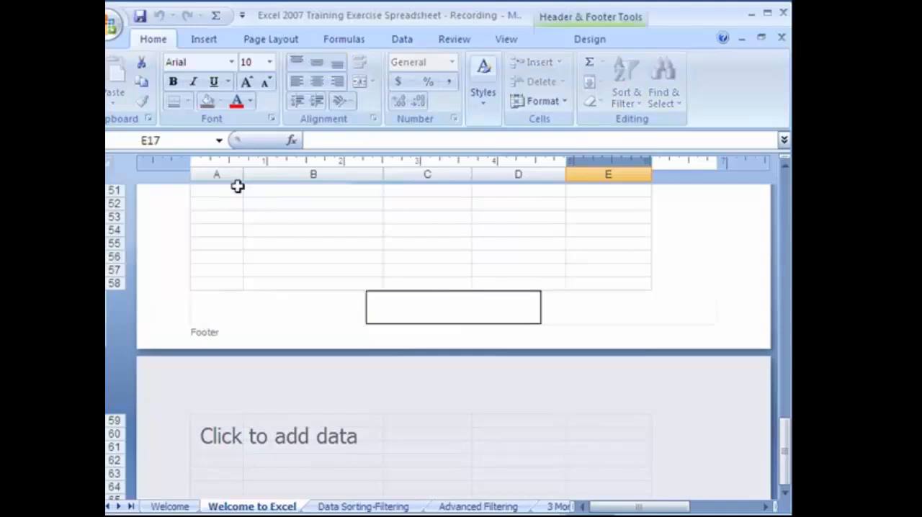
left_click(603, 41)
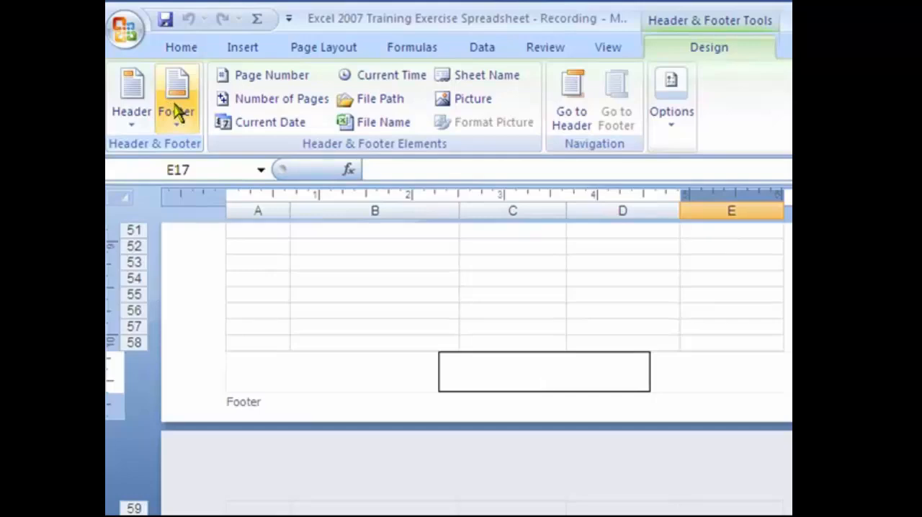
left_click(178, 113)
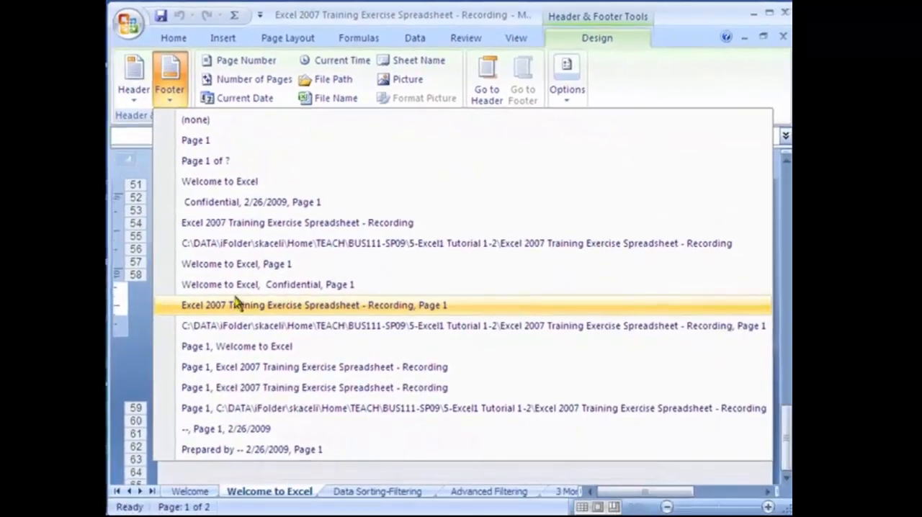
left_click(248, 81)
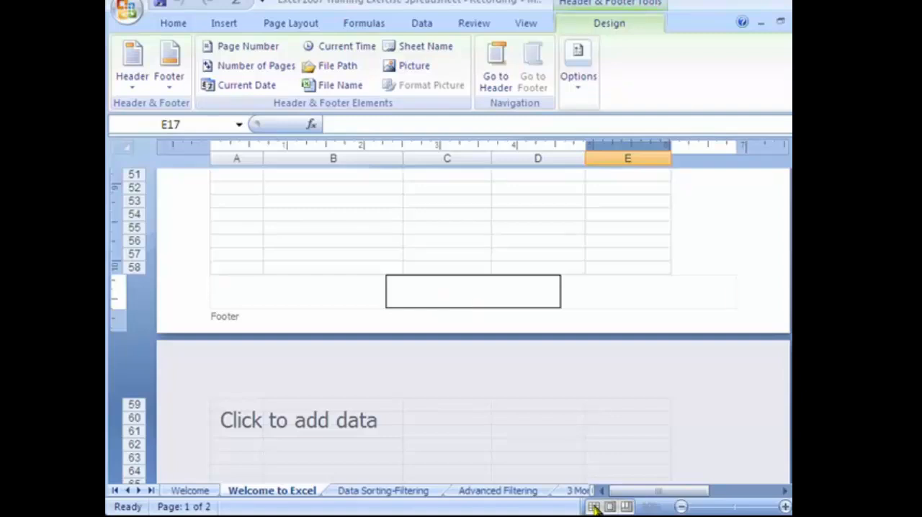
left_click(583, 276)
left_click(569, 253)
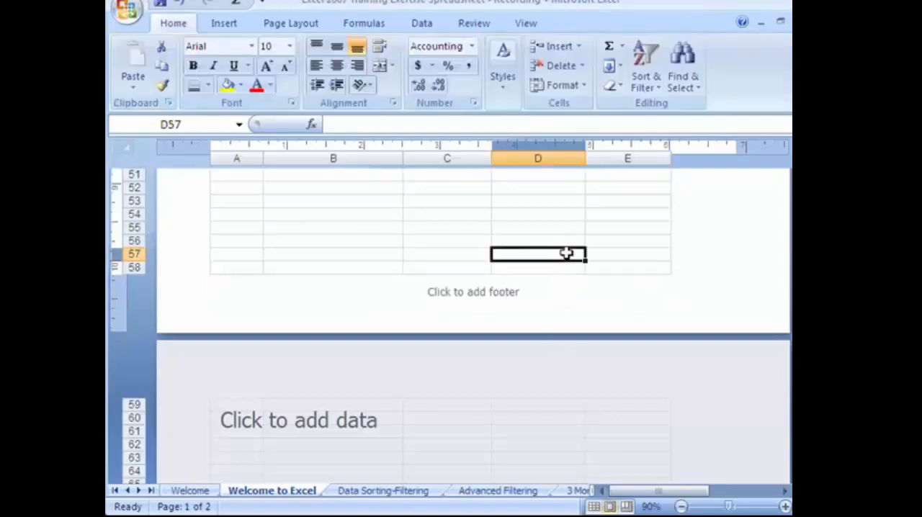
Return the worksheet to Normal view
left_click(594, 507)
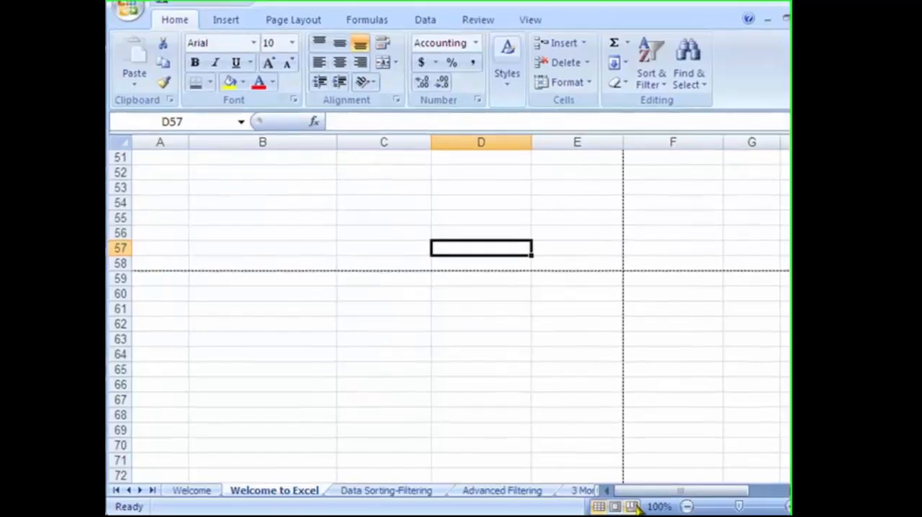
left_click(609, 507)
left_click(603, 507)
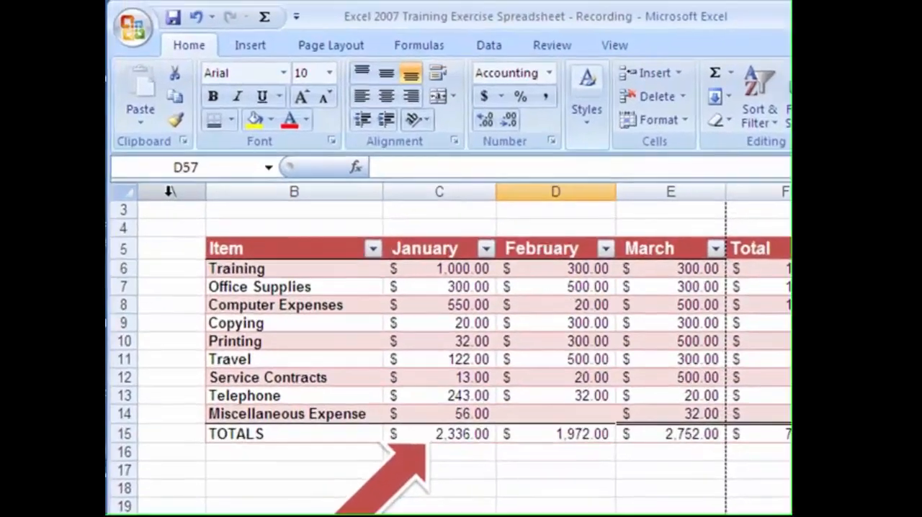
Delete the empty column A beside the budget table and deselect the column
right_click(163, 140)
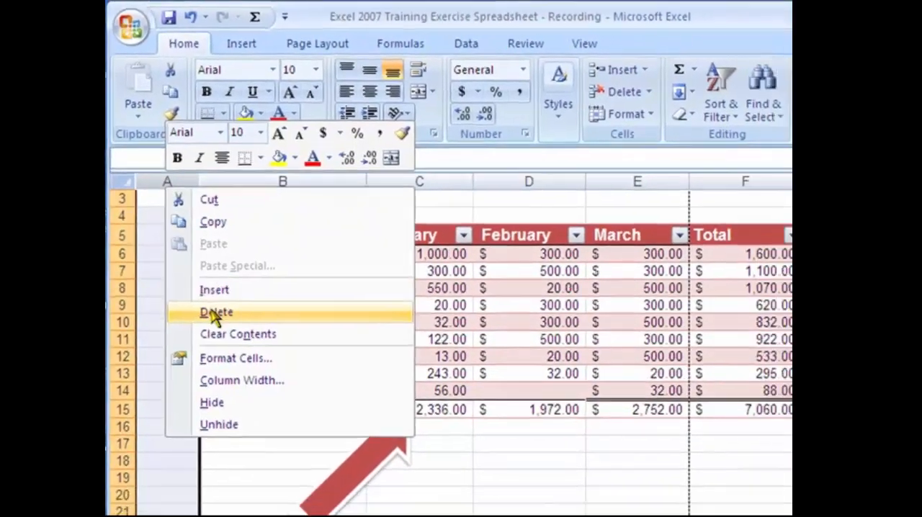
left_click(224, 333)
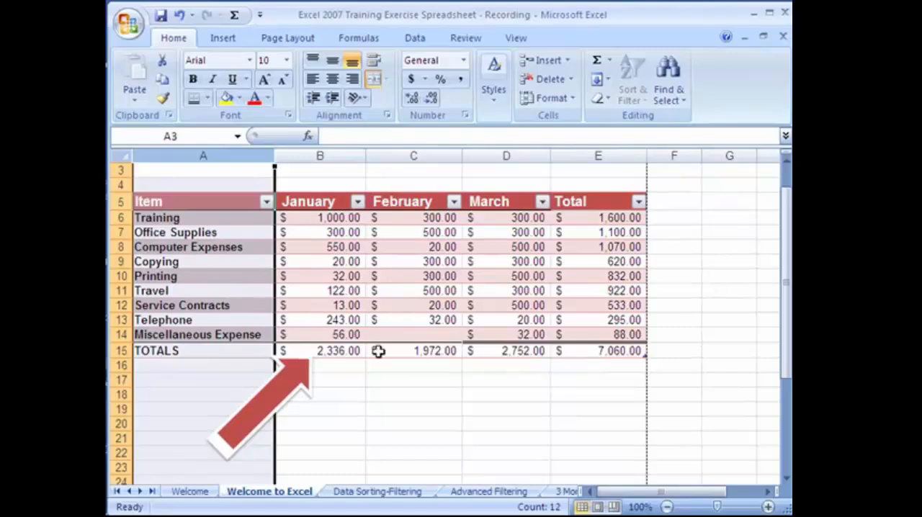
left_click(378, 381)
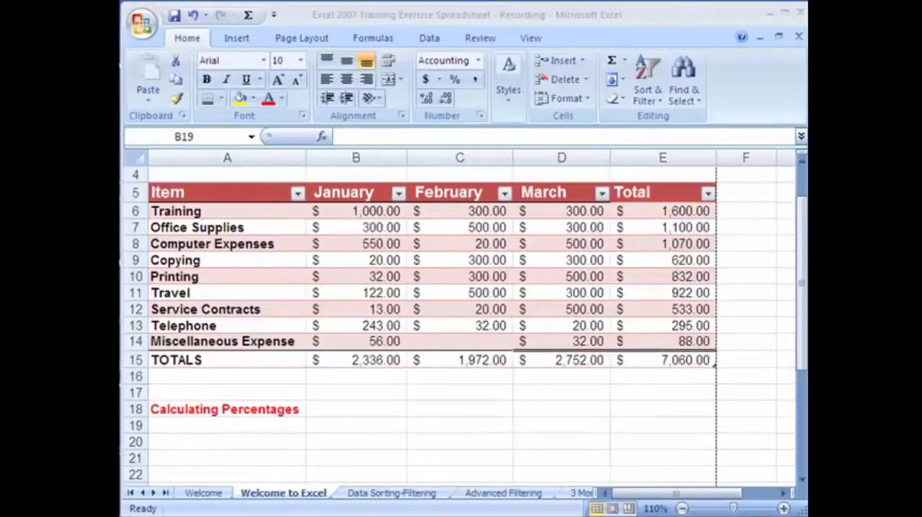
Enter the headings "Enrollment 08" in B19 and "Enrollment 09" in C19 under Calculating Percentages
left_click(324, 426)
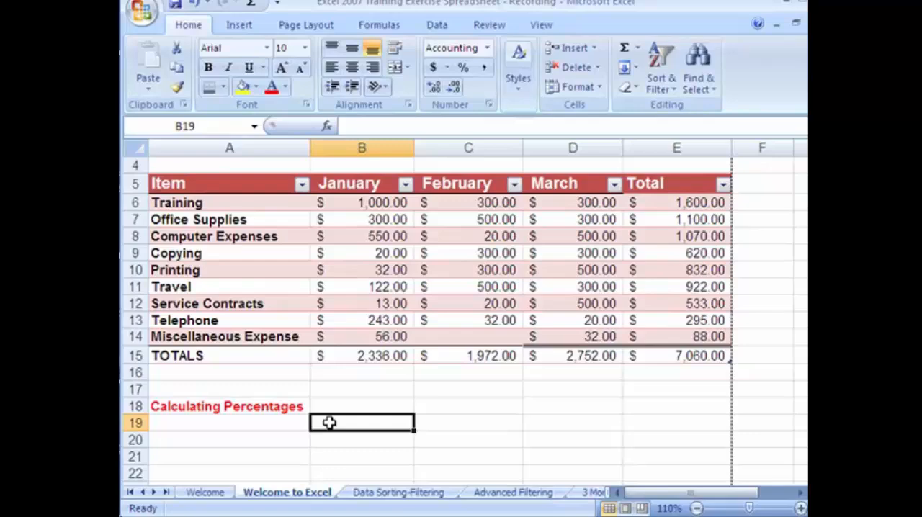
type("Enrollment 08")
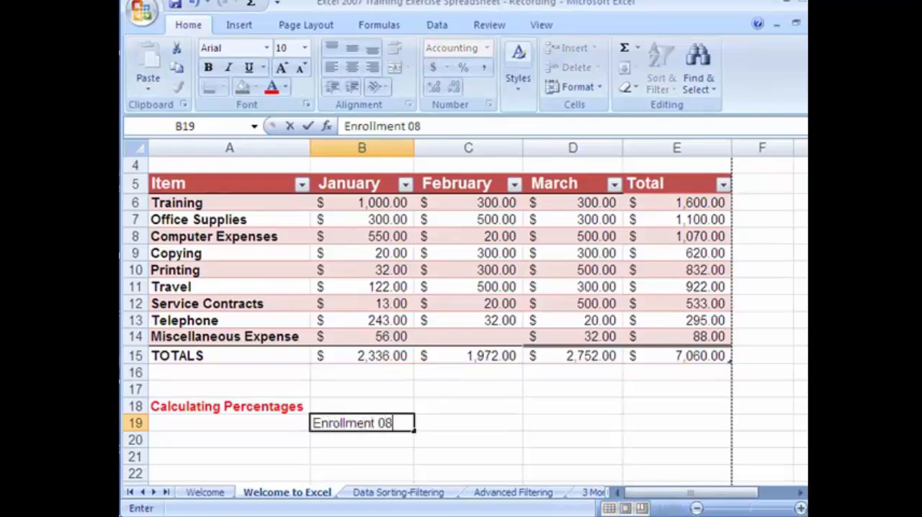
left_click(479, 425)
type("Enrollment")
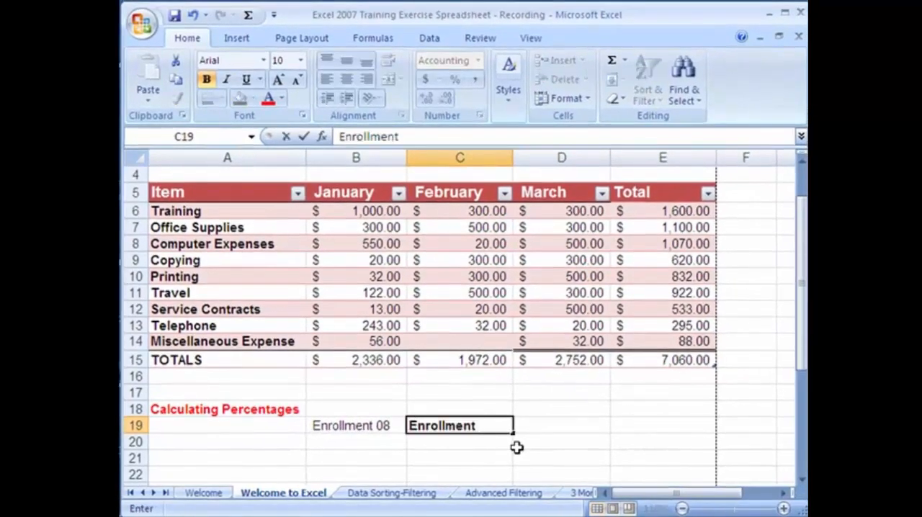
type(" 09")
Enter the enrollment figures 240 in B20 and 375 in C20
left_click(350, 440)
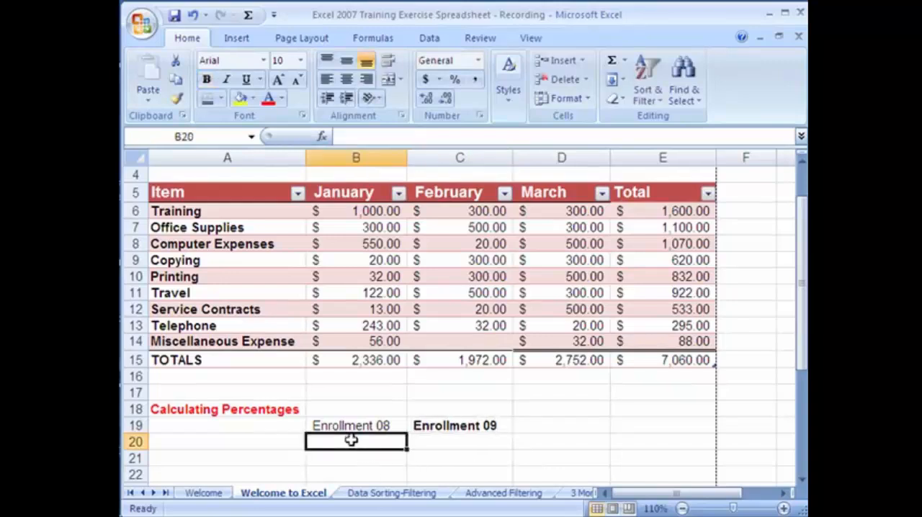
type("240")
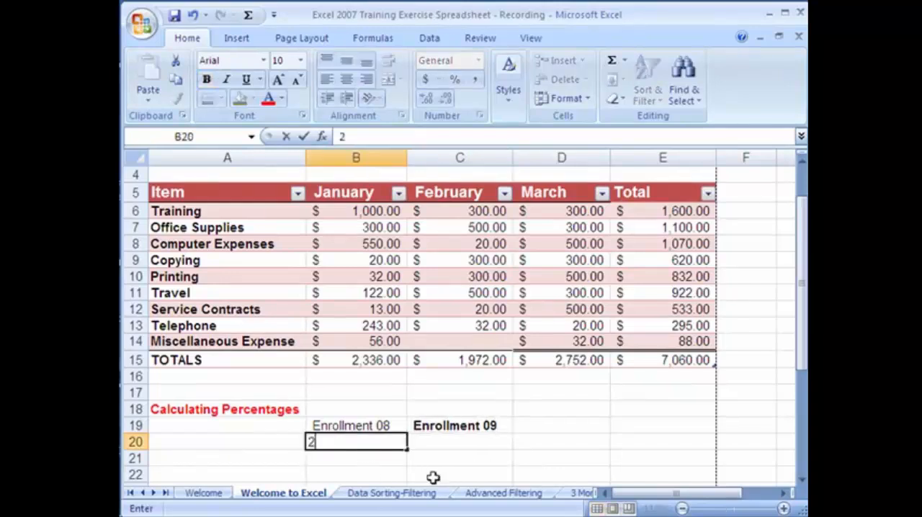
left_click(443, 438)
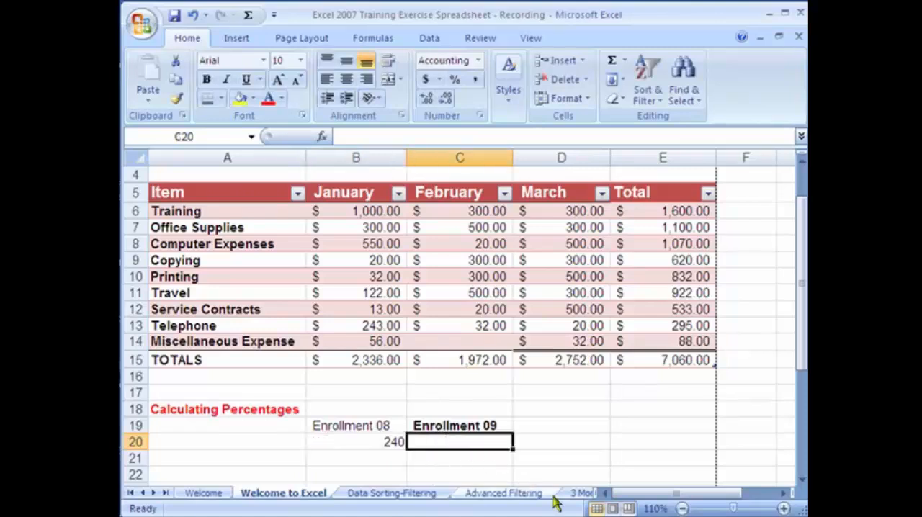
type("375")
key("Return")
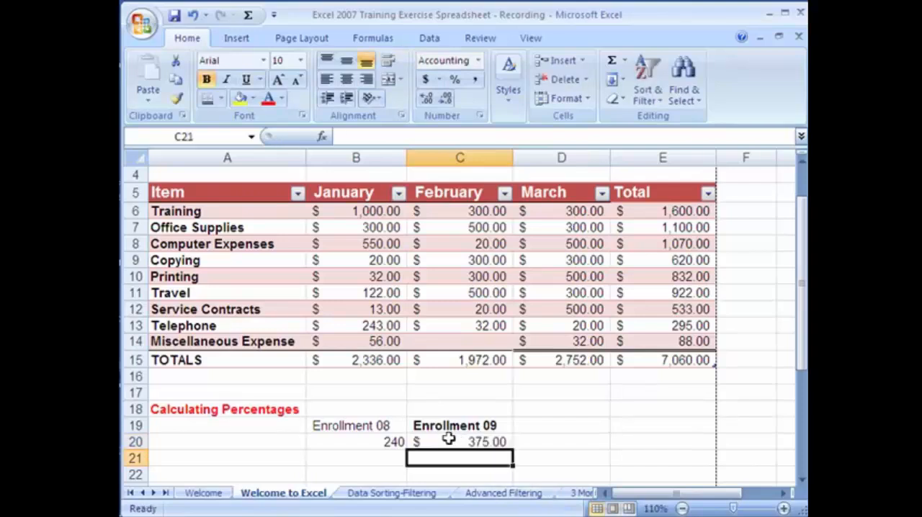
Apply the General number format to the enrollment figures in B20:C20
left_click(396, 441)
left_click_drag(395, 442, 452, 444)
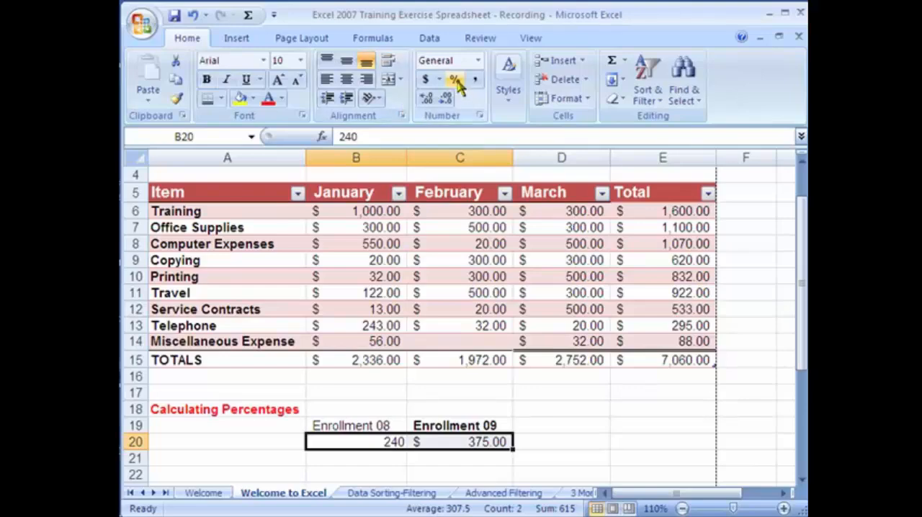
left_click(479, 60)
left_click(472, 85)
Add the heading "% difference" in D19 beside the enrollment headings
left_click(552, 426)
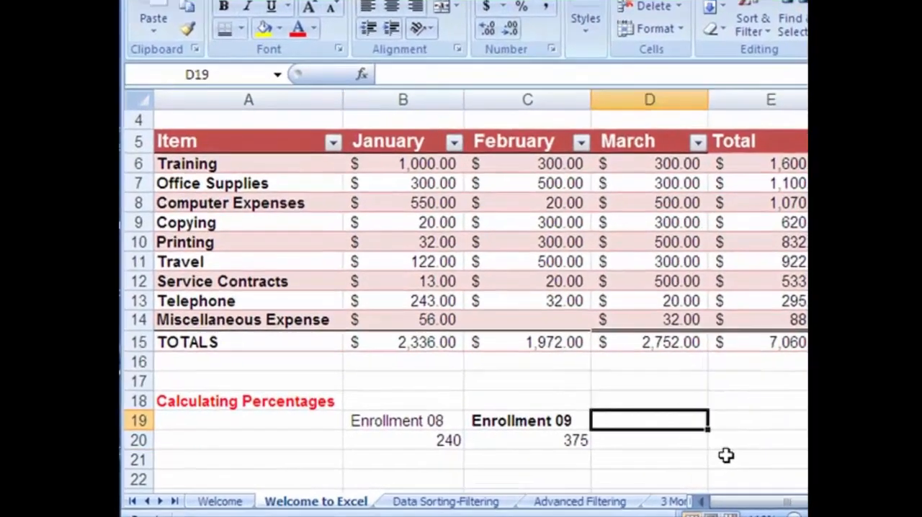
type("% difference")
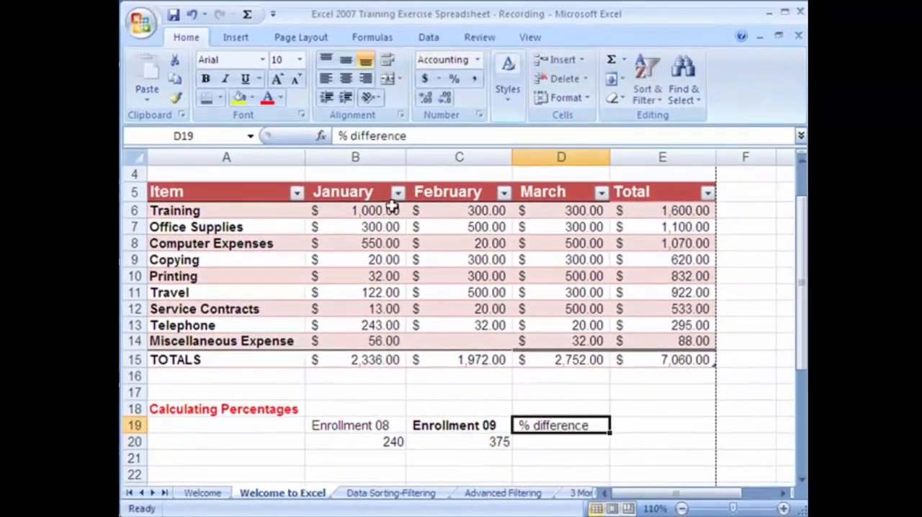
key("Return")
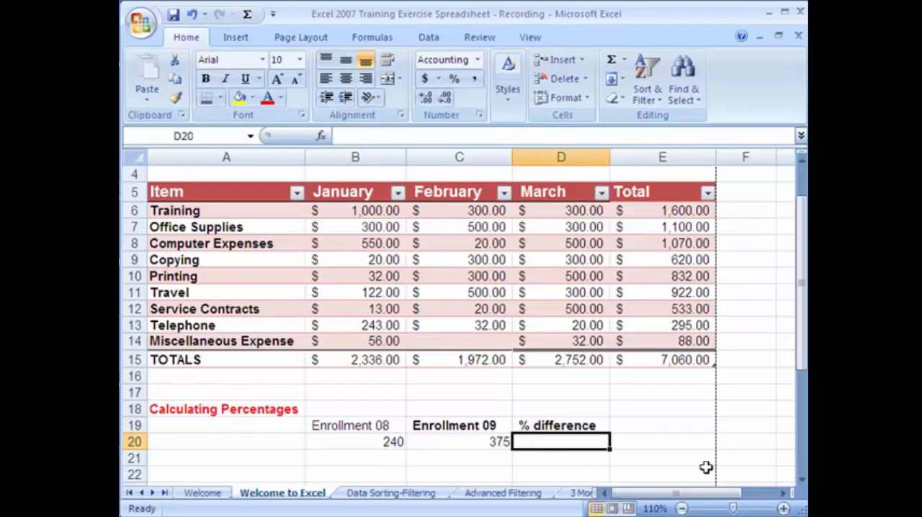
Enter example values 1000 in B23 and 1200 in C23, and select D23 beside them
left_click(802, 481)
left_click(399, 439)
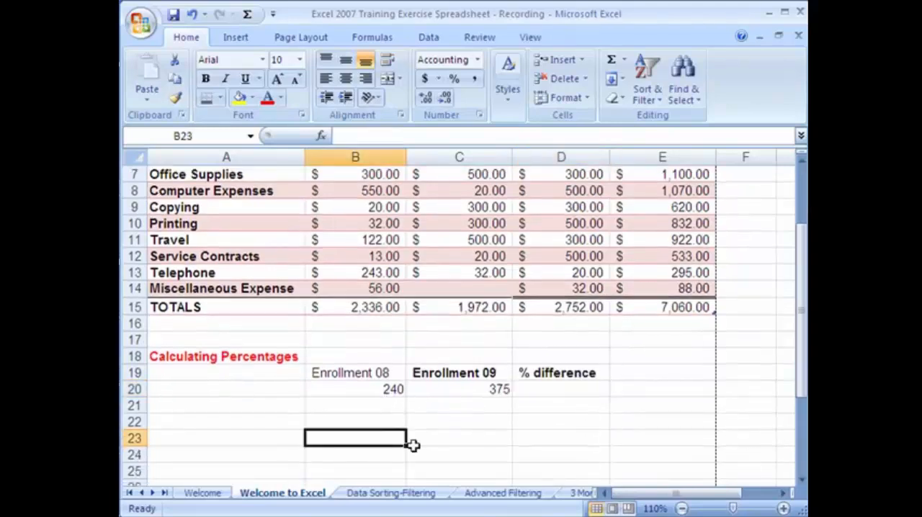
type("1000")
key("Tab")
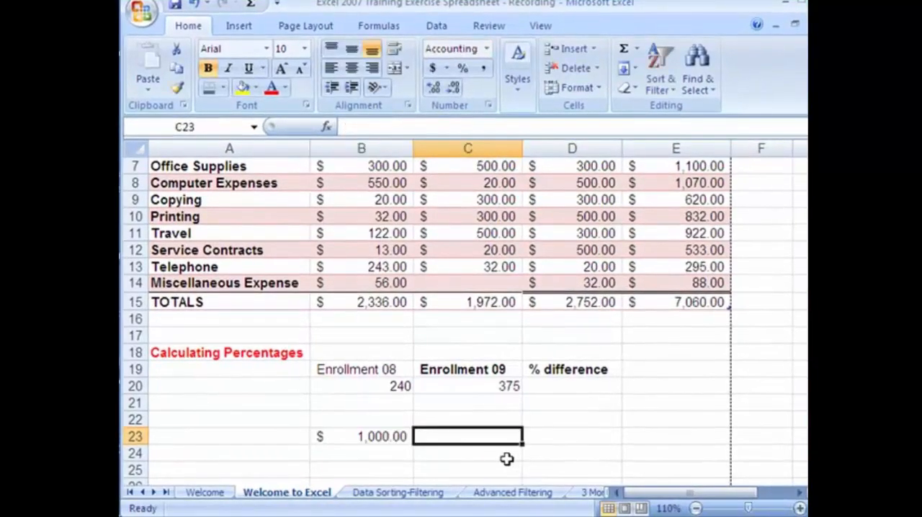
type("1200")
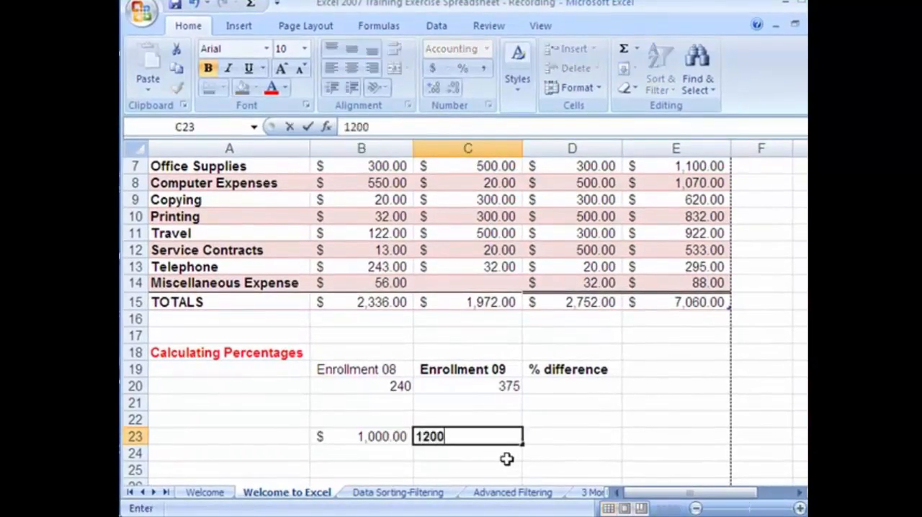
key("Return")
left_click(543, 437)
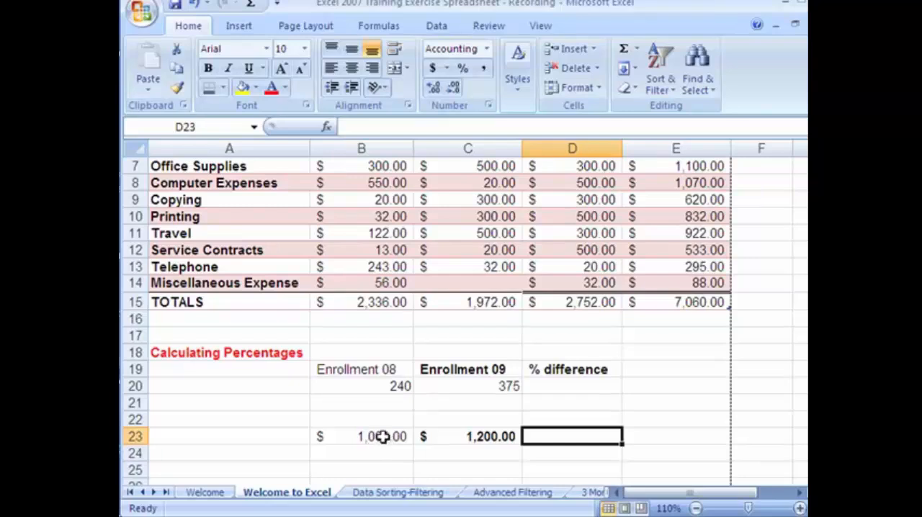
Enter the percentage difference formula =(C20-B20)/B20 in D20 for the enrollment figures
left_click(557, 391)
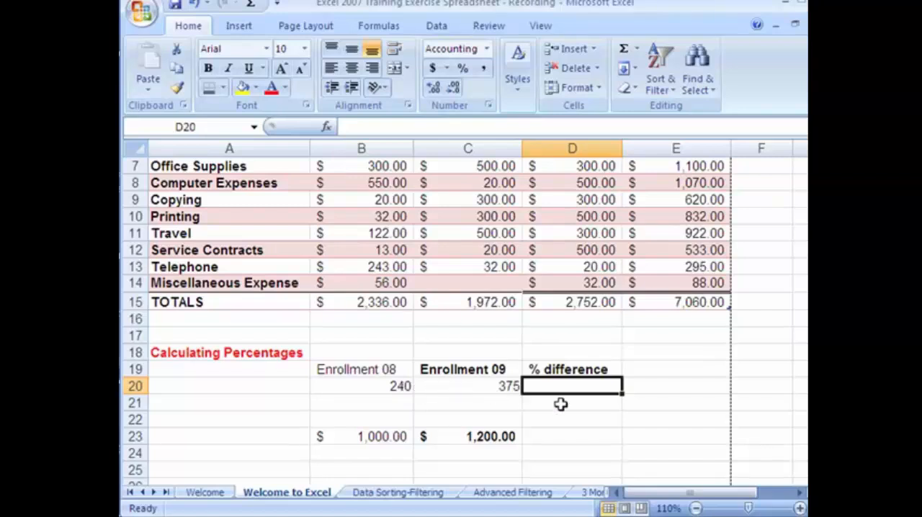
type("=")
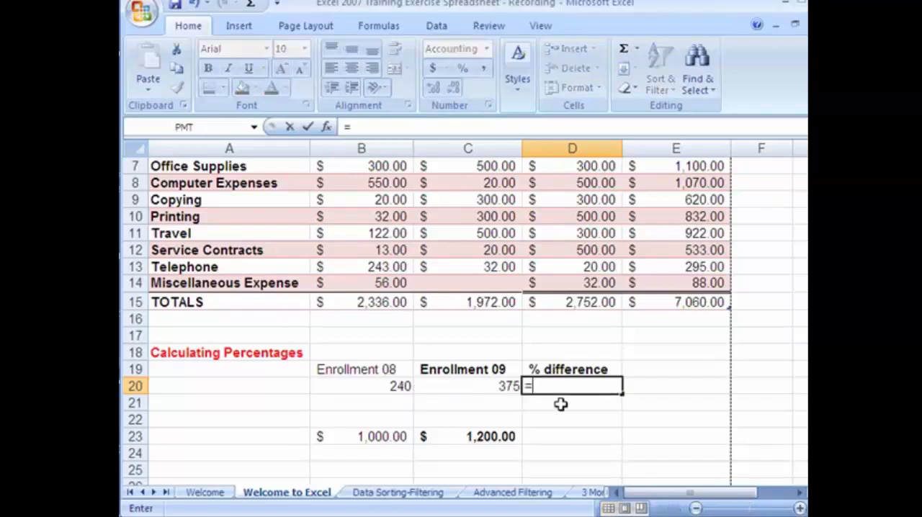
type("(")
left_click(509, 387)
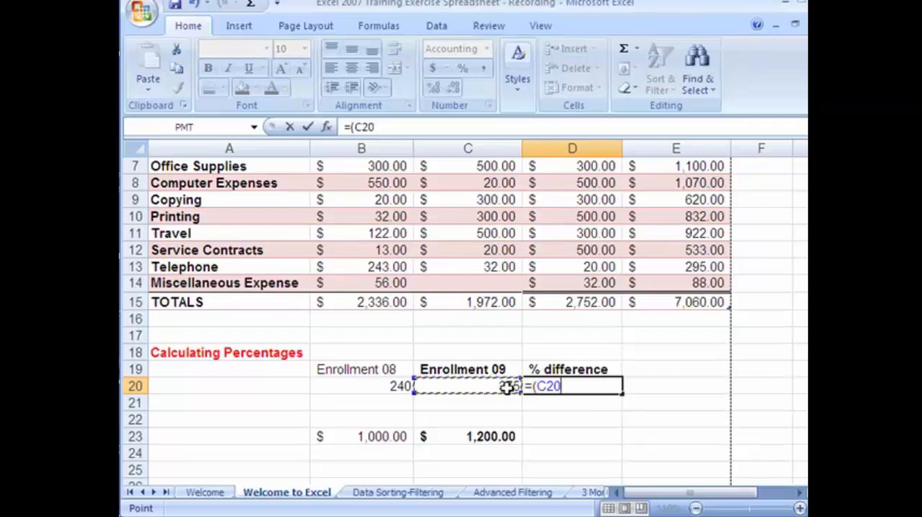
type("-")
left_click(391, 386)
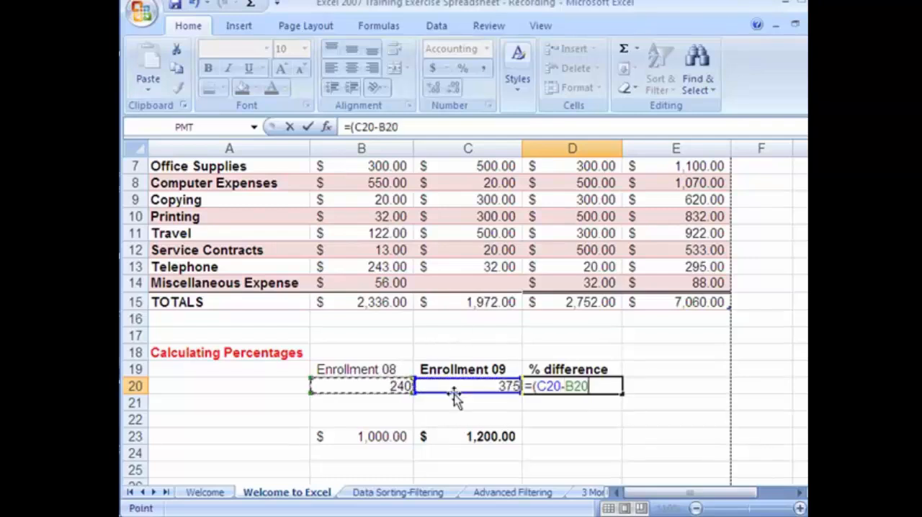
type(")")
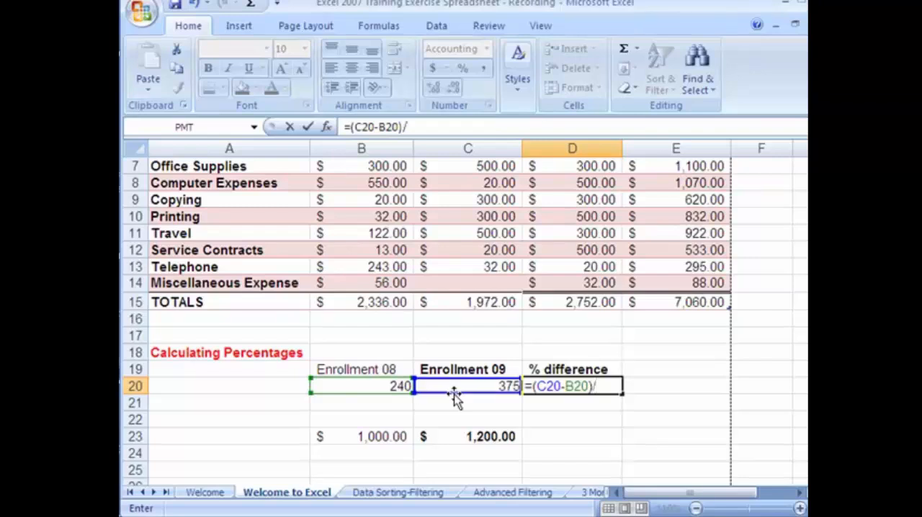
type("/")
left_click(389, 385)
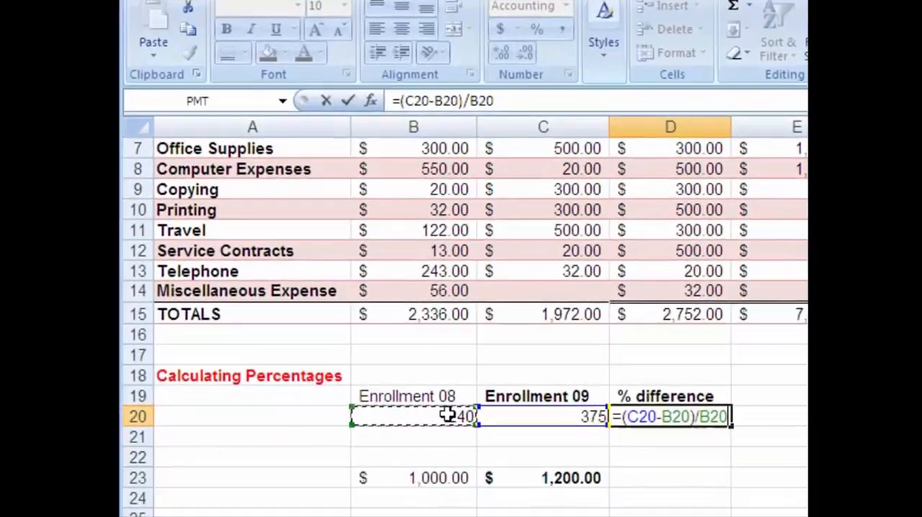
key("Return")
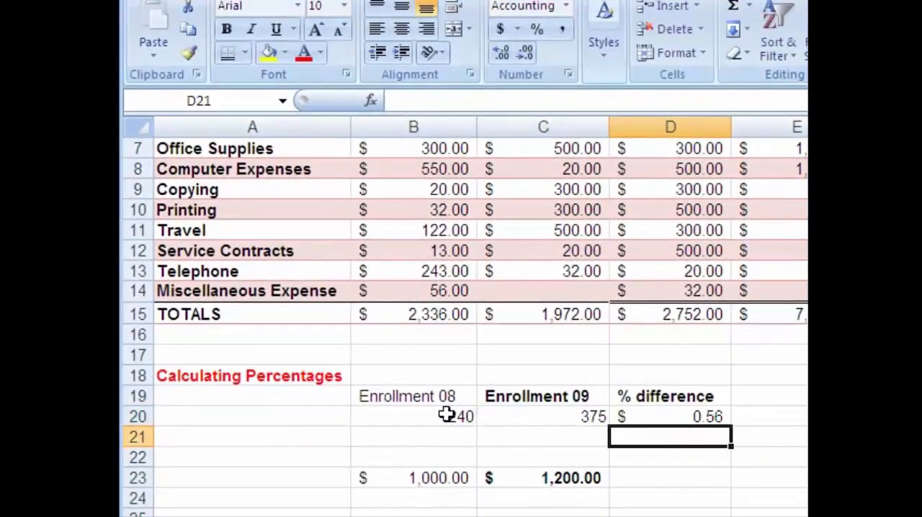
Apply the Percentage format to D20:D24 and fill the D20 formula down through D24
left_click(658, 413)
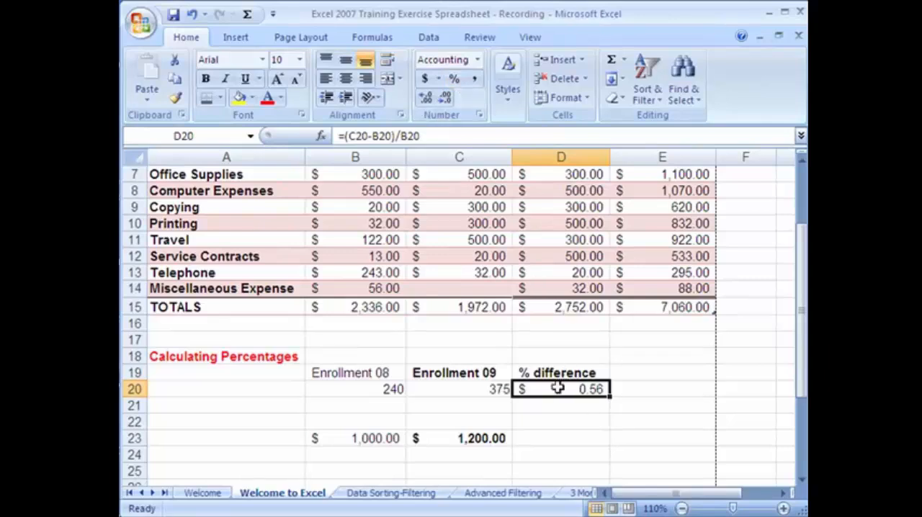
left_click_drag(555, 386, 561, 453)
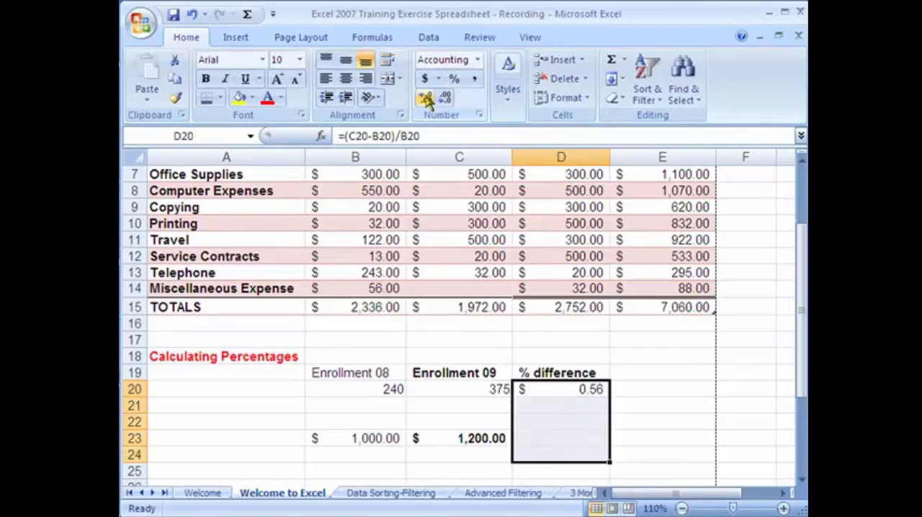
left_click(454, 80)
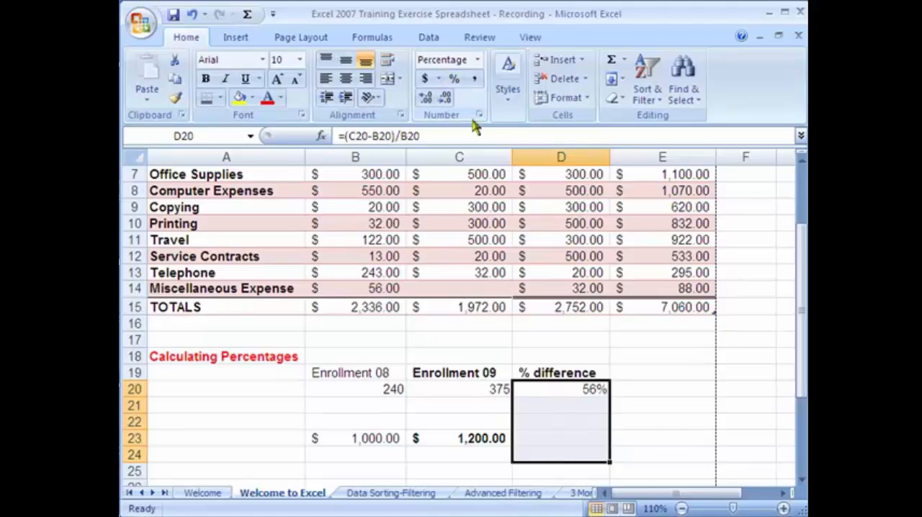
left_click(568, 390)
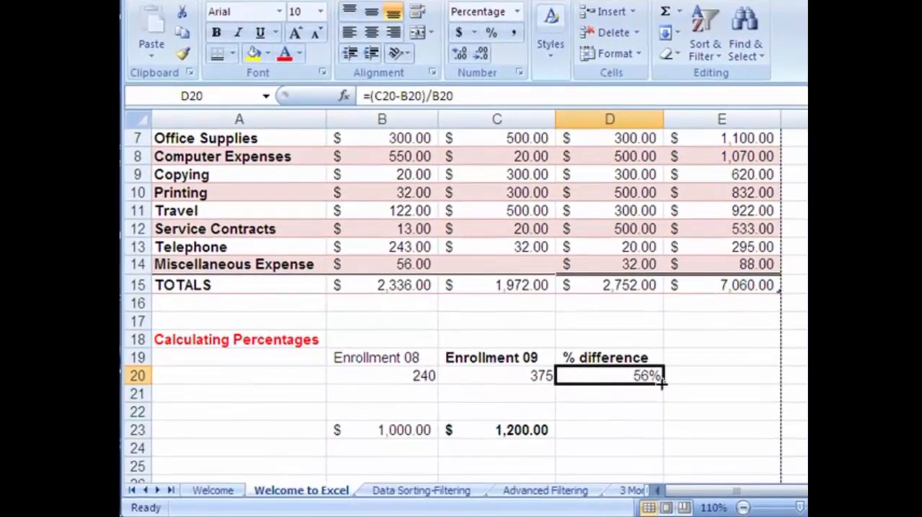
left_click_drag(661, 383, 644, 456)
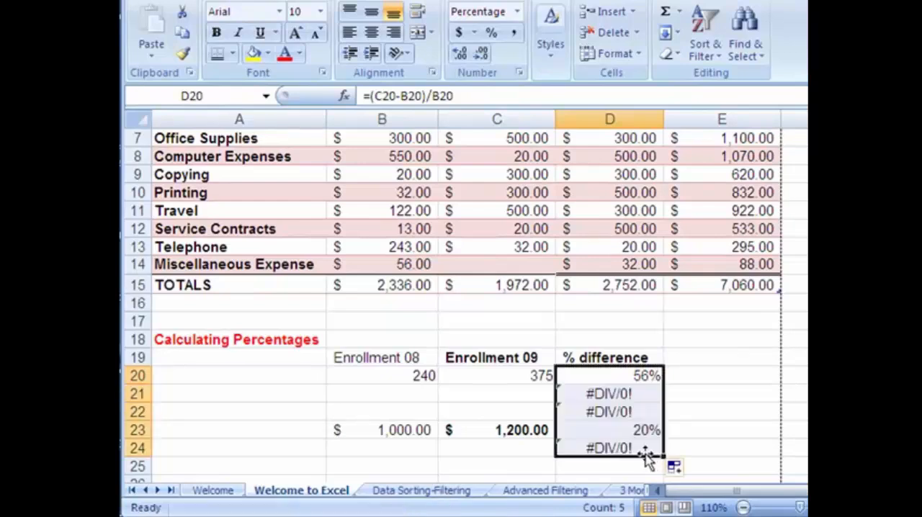
Clear the copied formulas from D21:D22 and D24, where the rows have no figures, and select D23
left_click_drag(613, 394, 619, 409)
key("Delete")
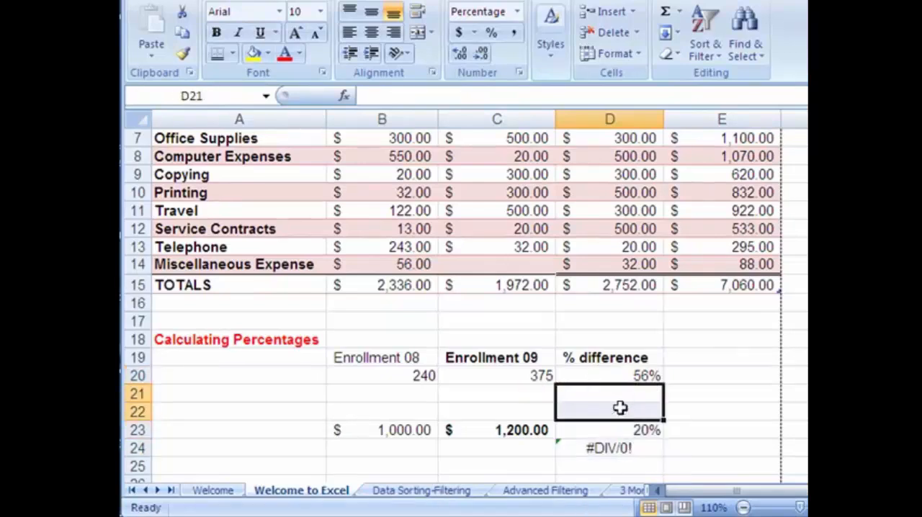
left_click(414, 397)
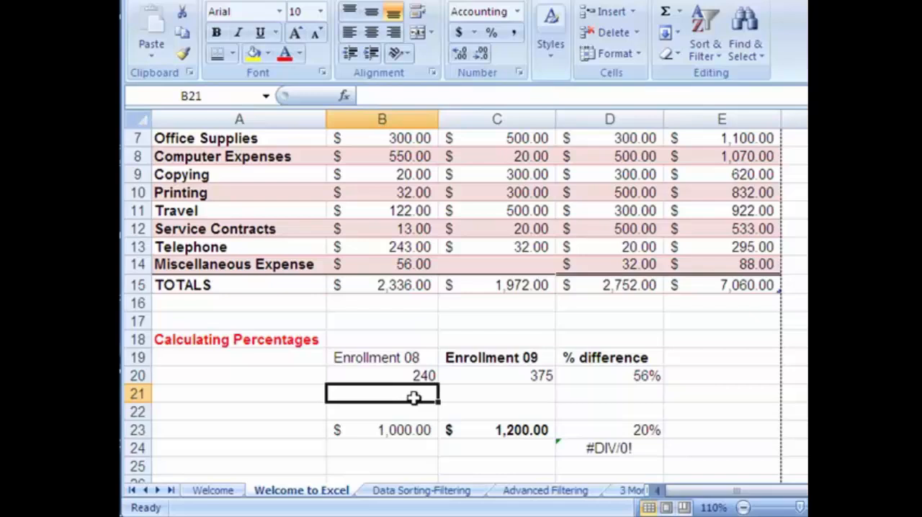
left_click(494, 416)
left_click(640, 468)
left_click(634, 449)
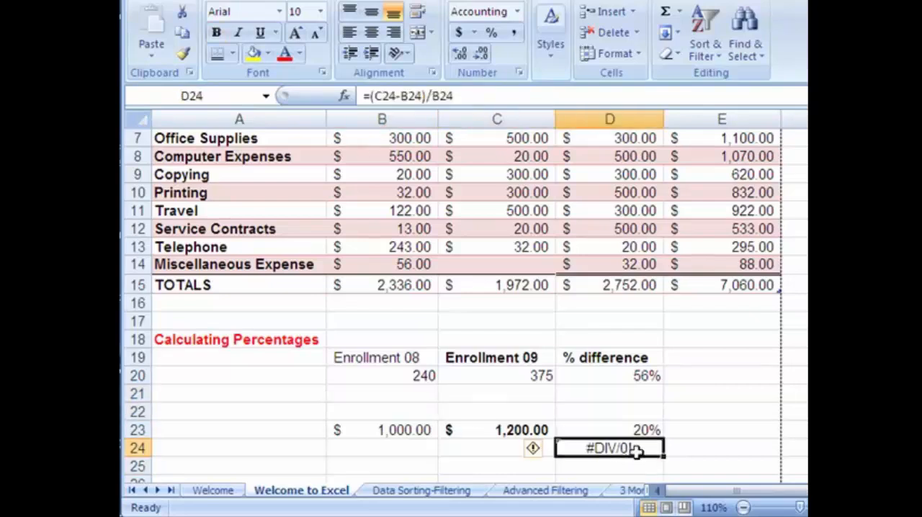
key("Delete")
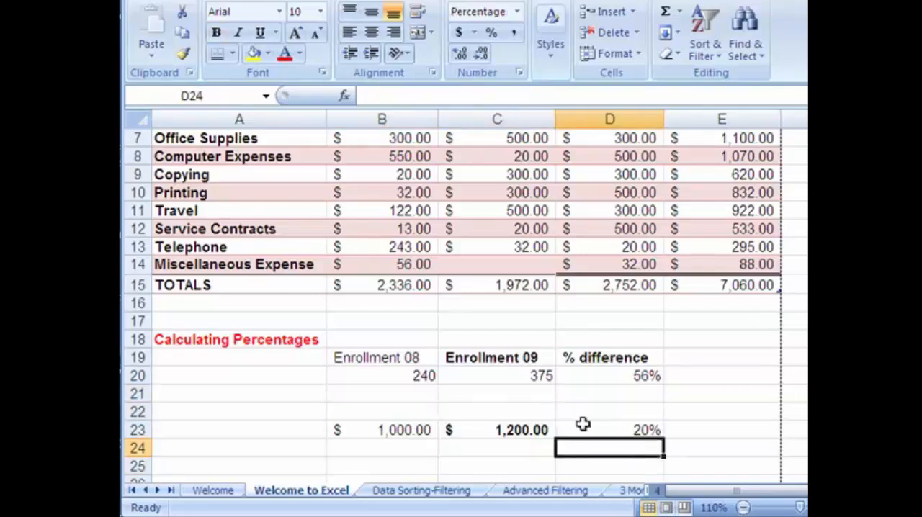
left_click(628, 431)
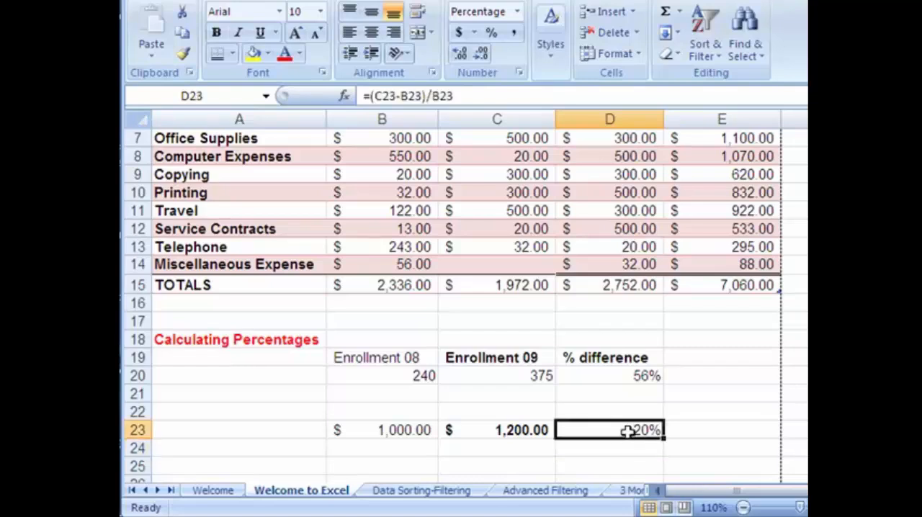
Change the Enrollment 08 figure in B20 to 400 and check the percentage difference in D20
left_click(407, 379)
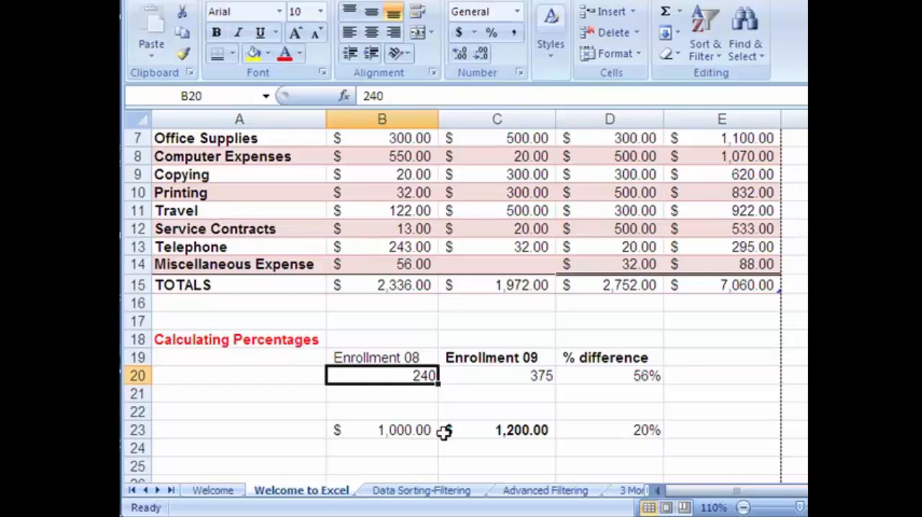
type("400")
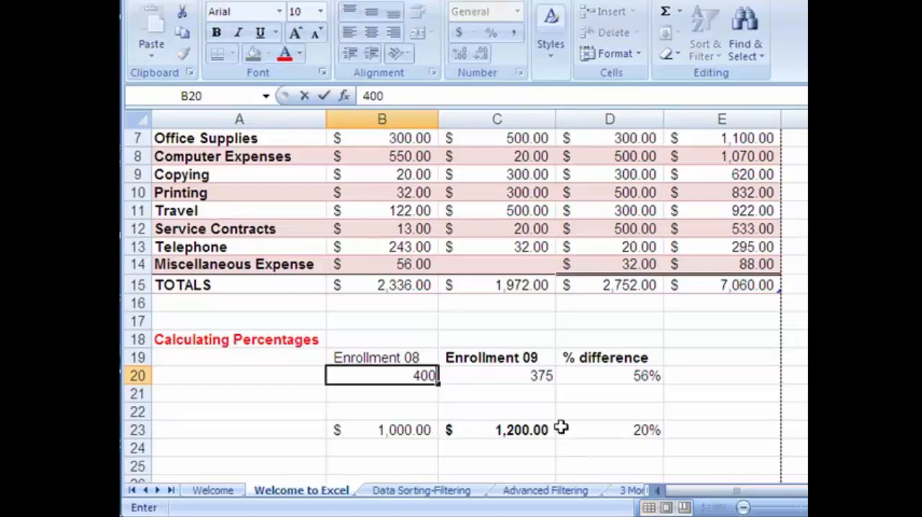
left_click(533, 377)
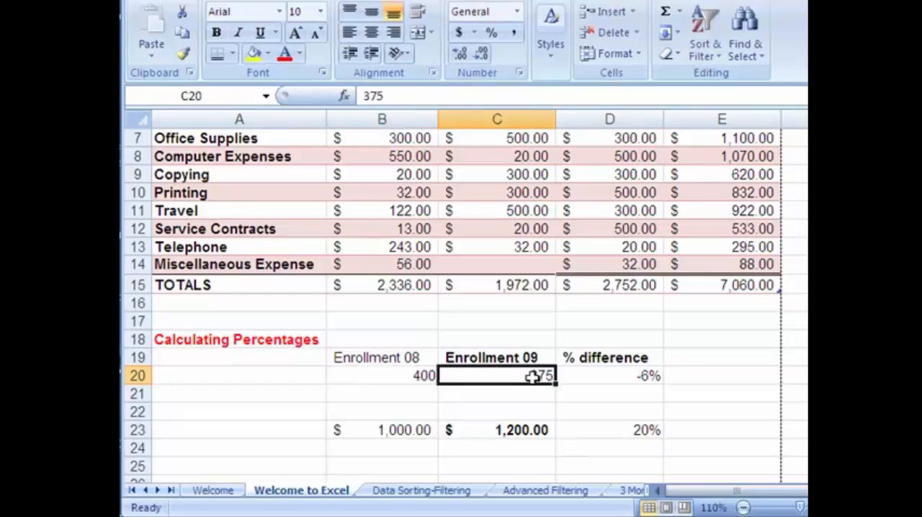
left_click(612, 381)
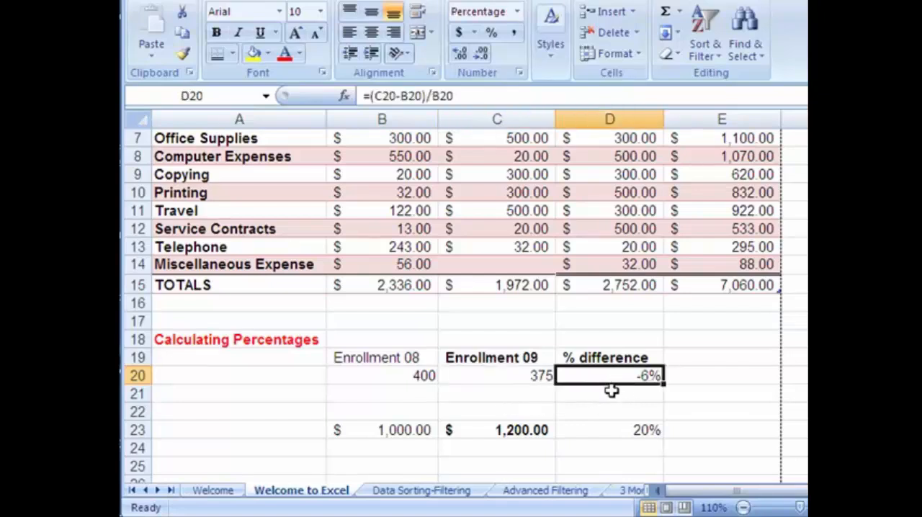
Change the example value in C23 to 800 and check the percentage difference in D23
left_click(546, 430)
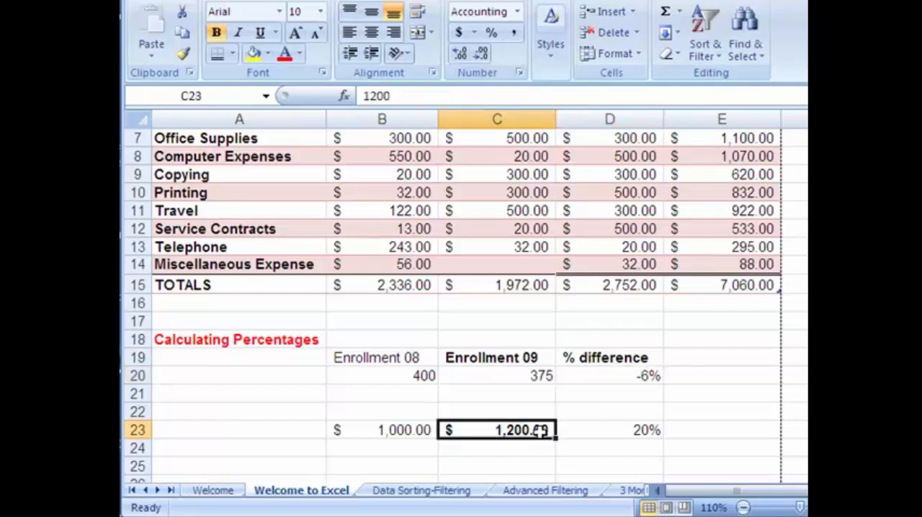
type("800")
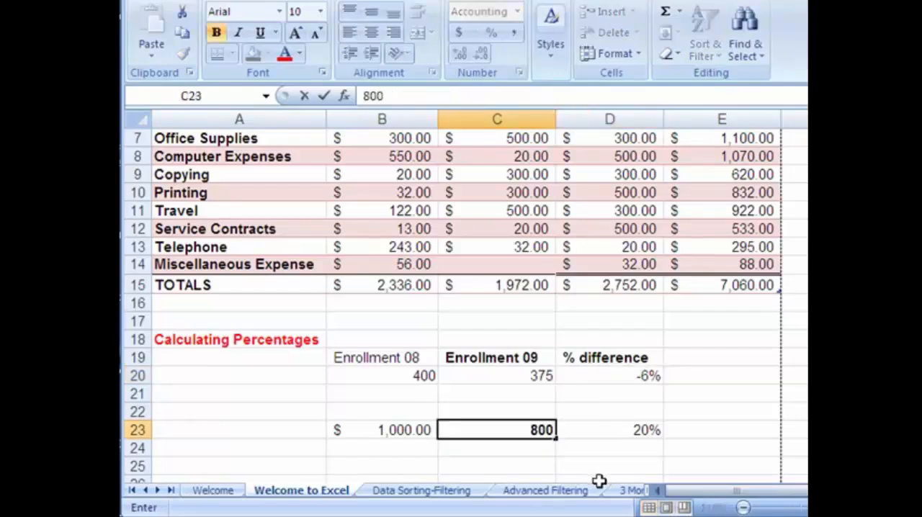
key("Return")
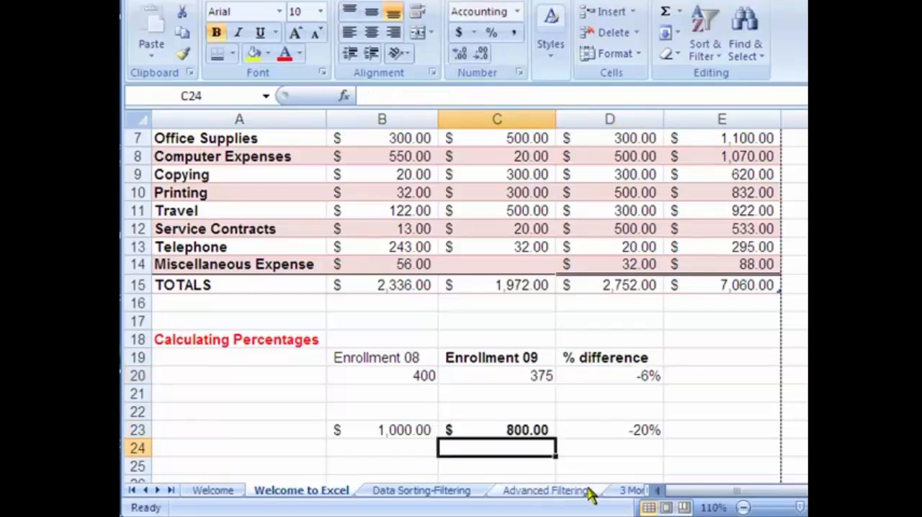
left_click(631, 443)
left_click(630, 431)
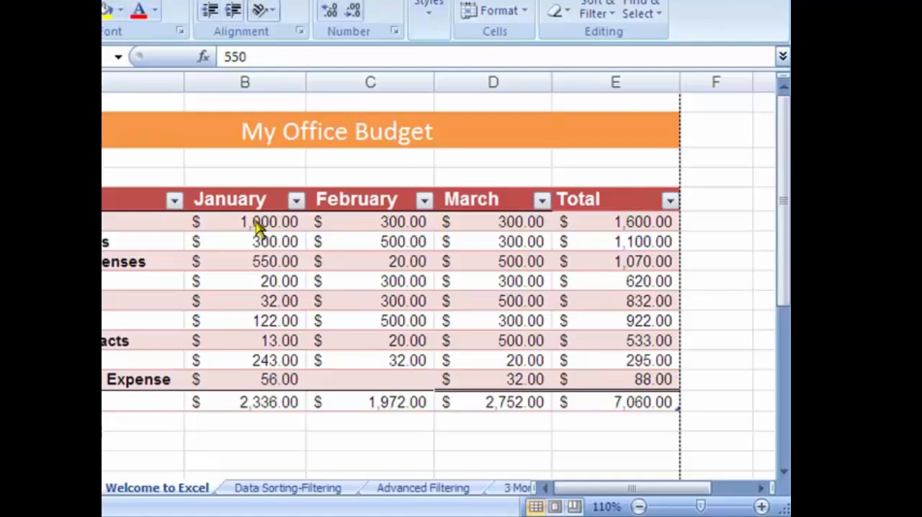
Add a Greater Than conditional formatting rule to January's amounts in B6:B14, highlighting values above 100 with Light Red Fill with Dark Red Text
left_click(255, 222)
left_click_drag(255, 222, 268, 380)
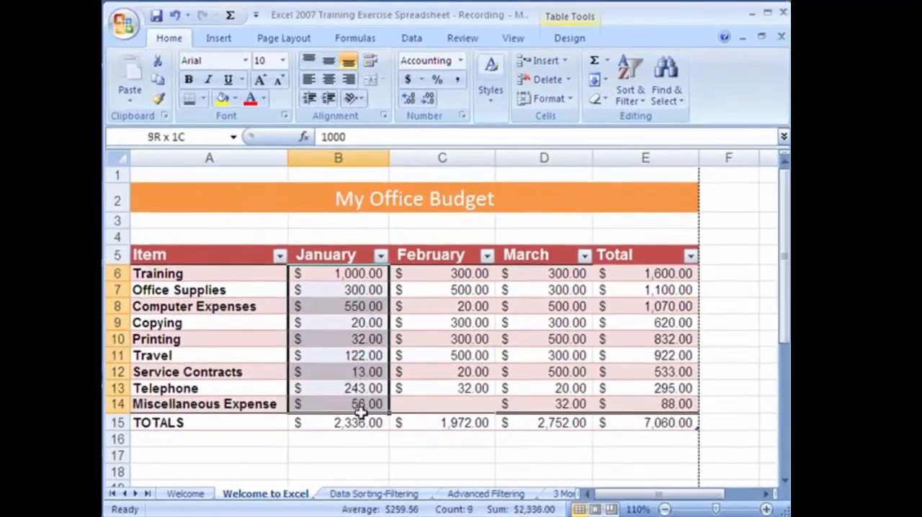
left_click_drag(360, 411, 360, 411)
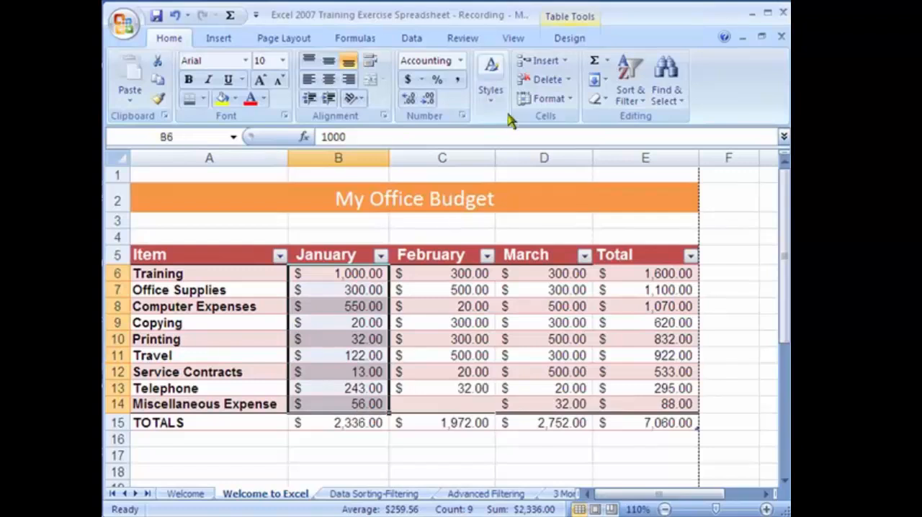
left_click(488, 101)
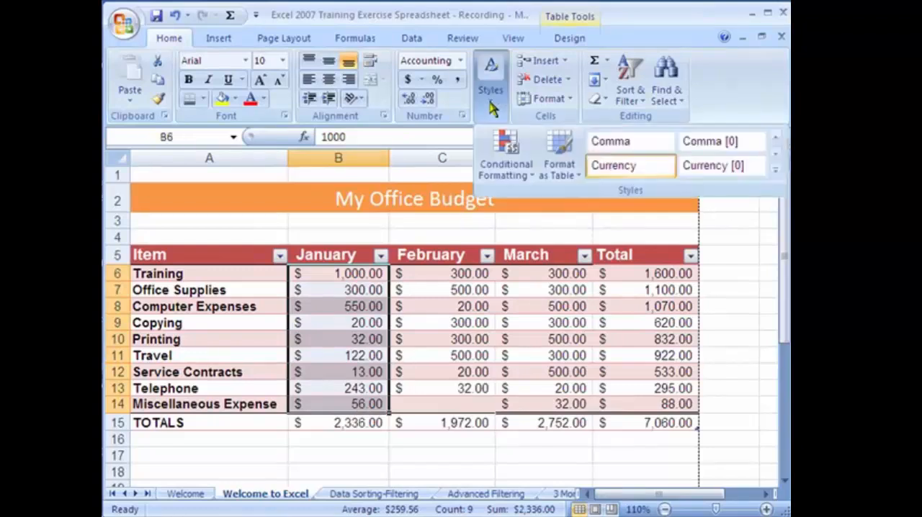
left_click(515, 167)
mouse_move(550, 220)
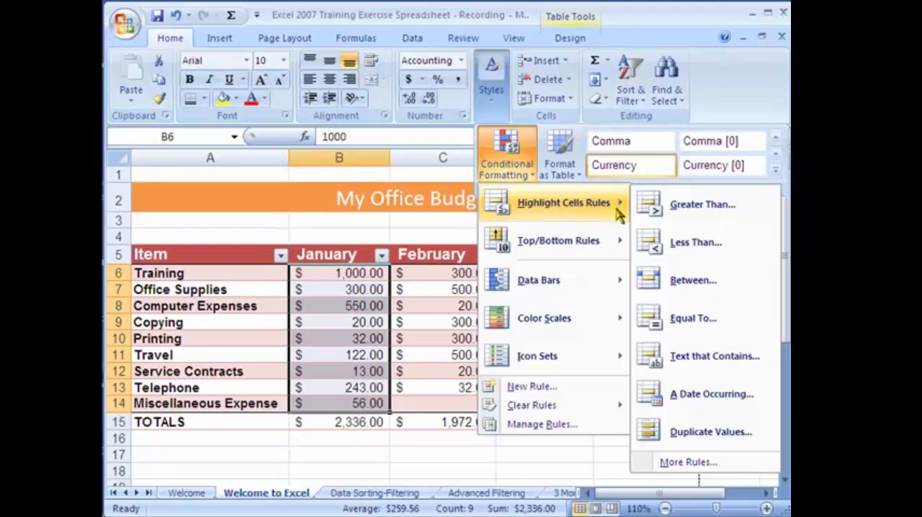
left_click(680, 216)
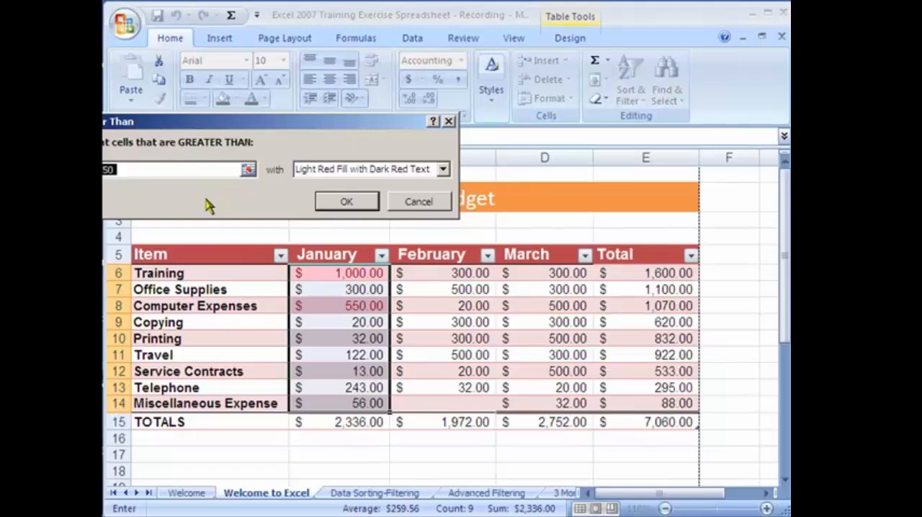
type("100")
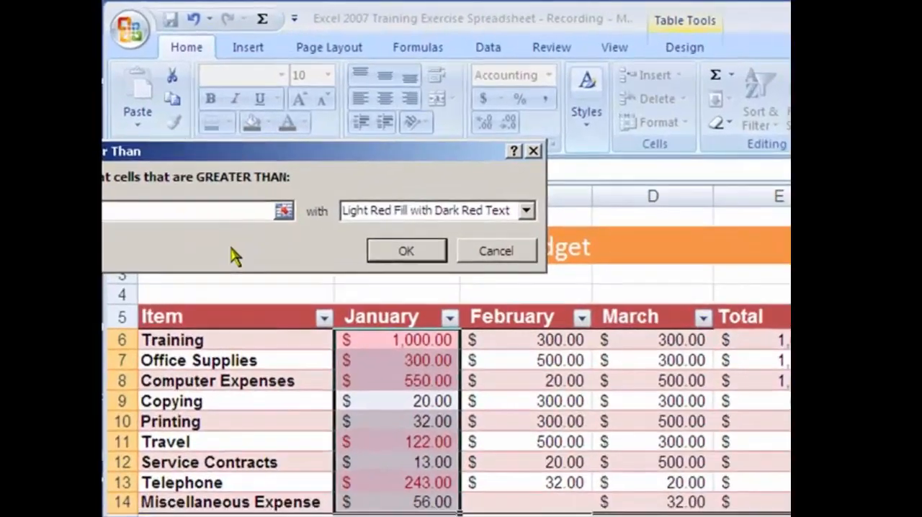
left_click(516, 218)
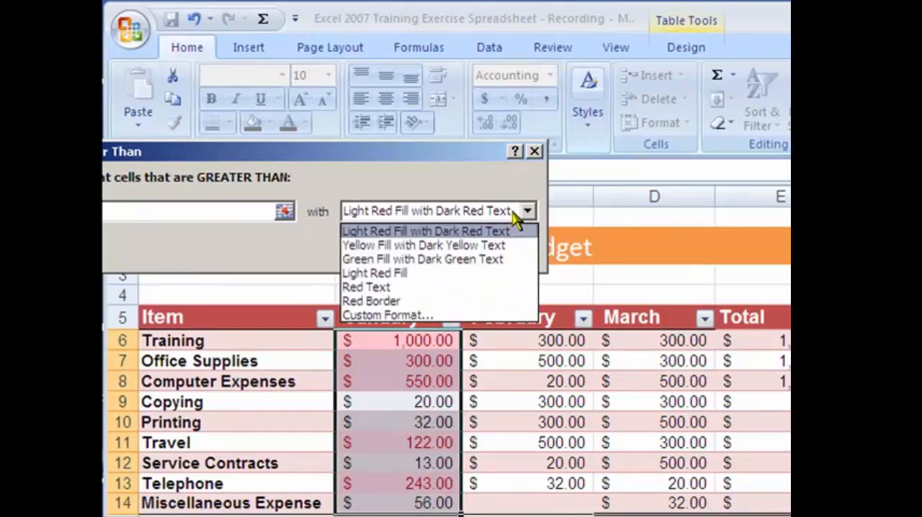
left_click(416, 232)
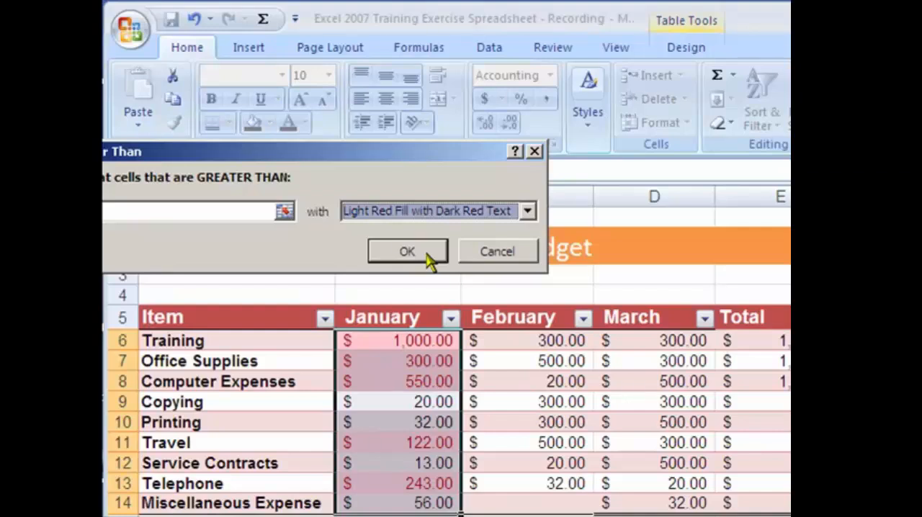
left_click(426, 254)
left_click(512, 401)
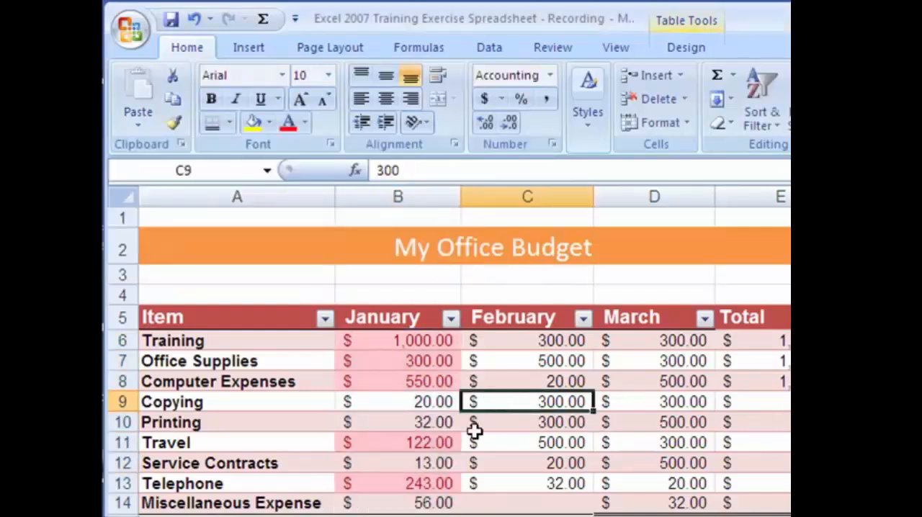
left_click(417, 398)
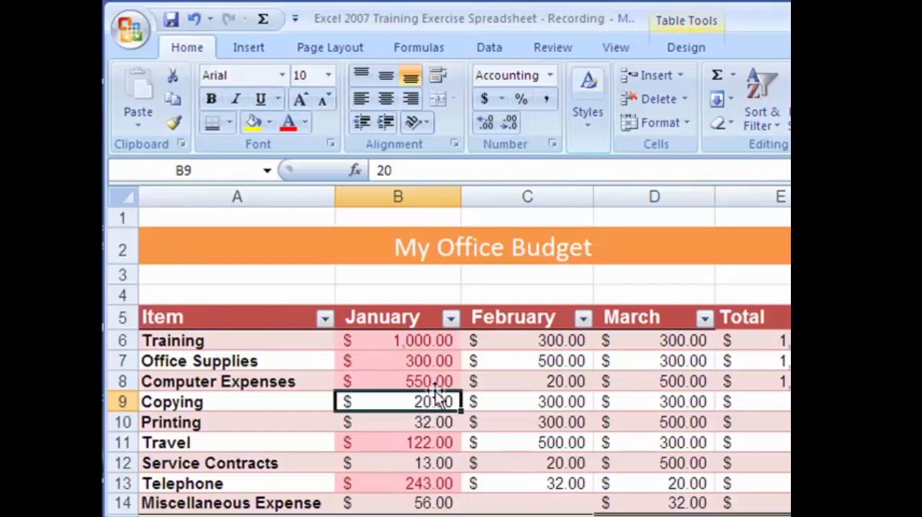
Test the highlighting with 600 as January's Copying amount in B9, and undo both that entry and the Greater Than rule
left_click(435, 383)
left_click(430, 400)
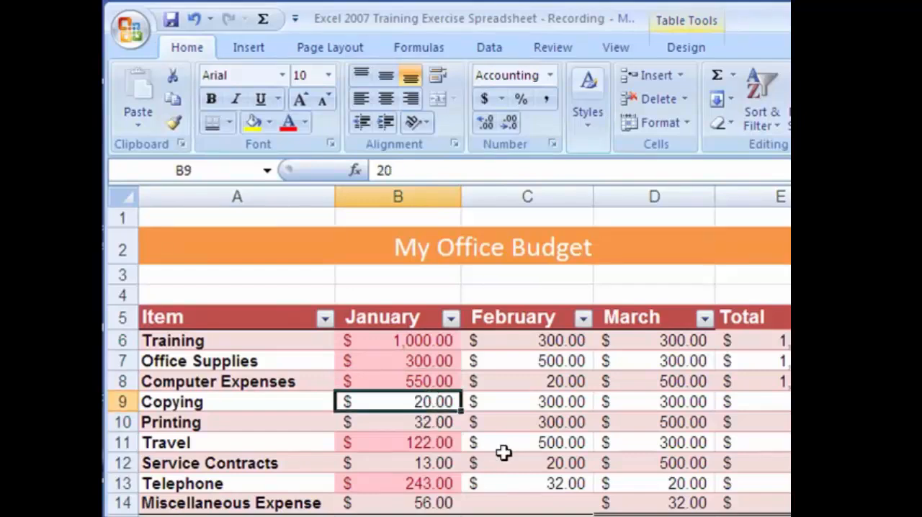
type("600")
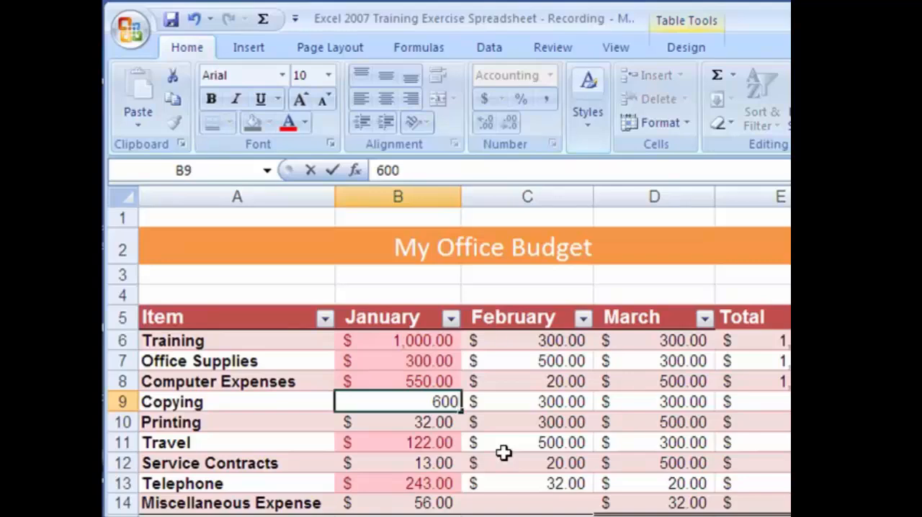
key("Return")
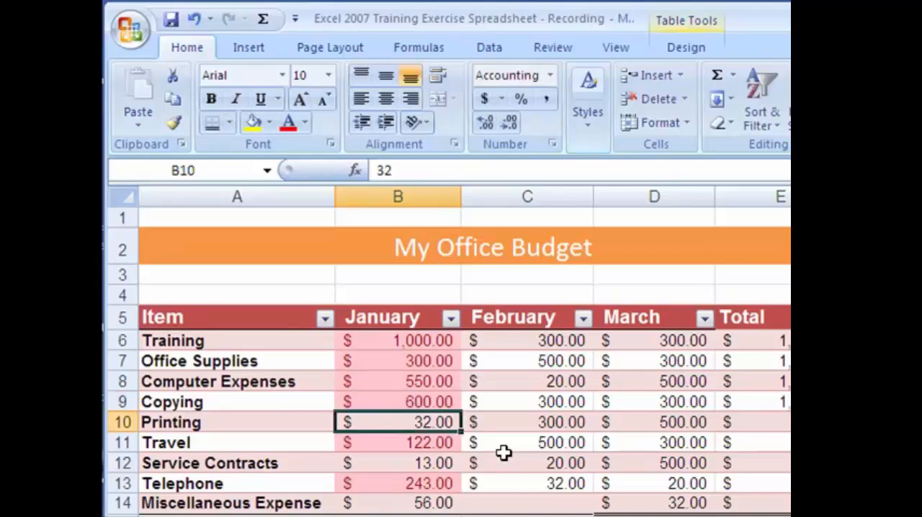
left_click(424, 400)
left_click(194, 19)
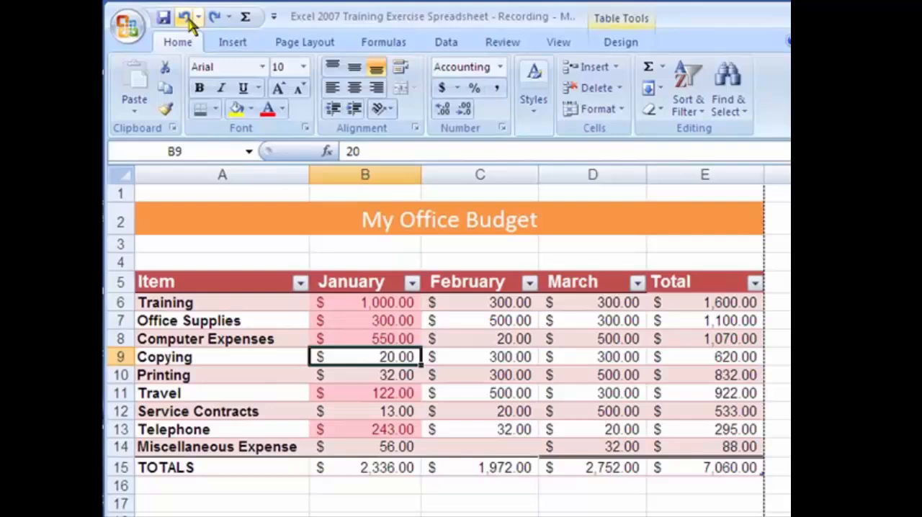
Try an Above Average conditional formatting rule on January's amounts in B6:B14, check the highlighted cells, and undo the rule
left_click_drag(365, 303, 365, 446)
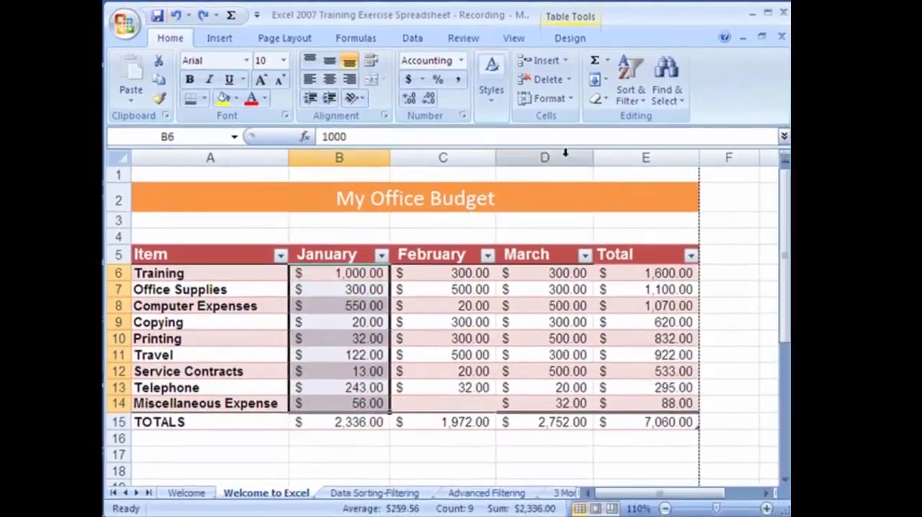
left_click(534, 94)
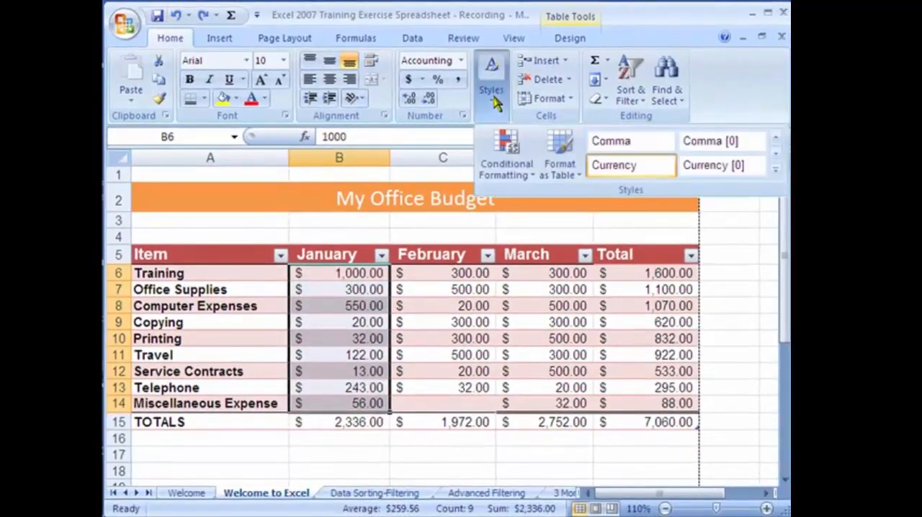
left_click(507, 166)
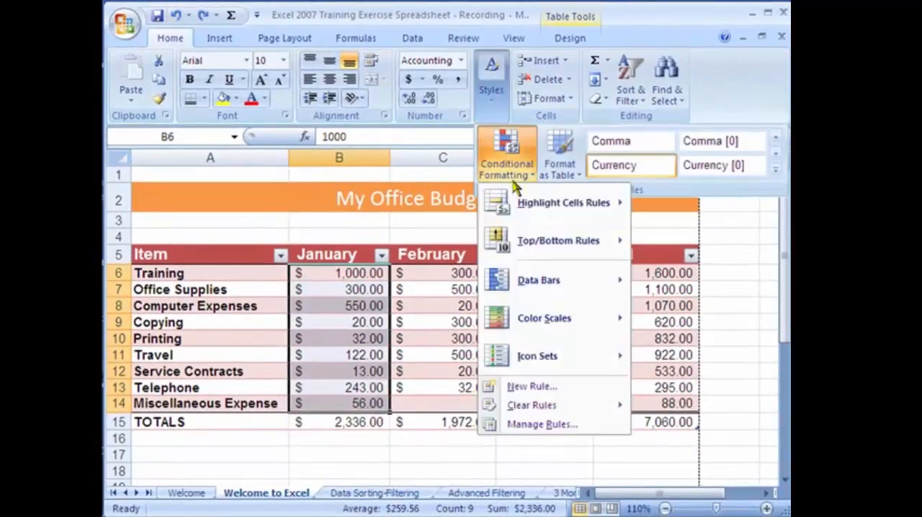
mouse_move(534, 241)
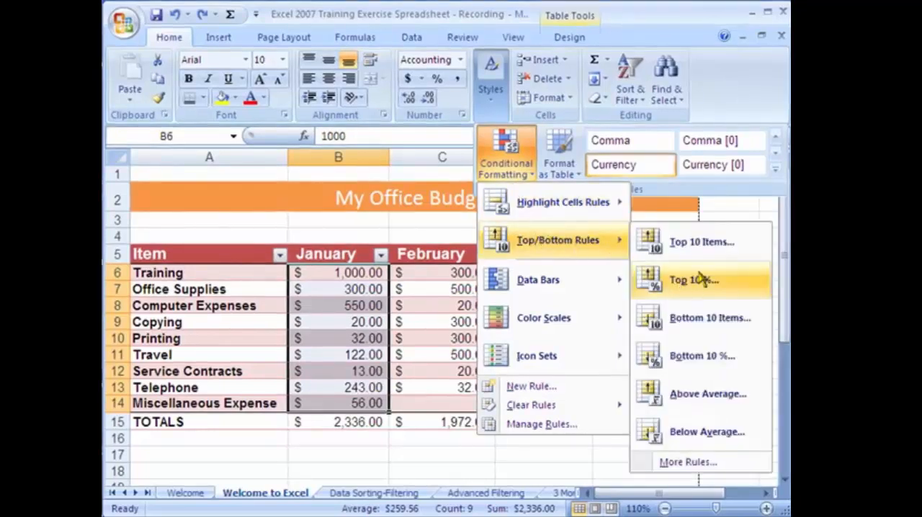
left_click(702, 395)
left_click(294, 199)
left_click(410, 322)
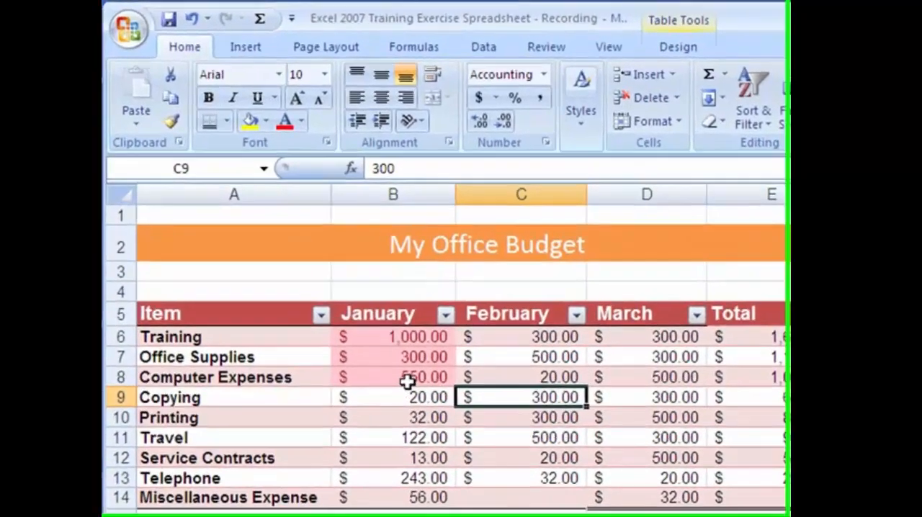
left_click(366, 319)
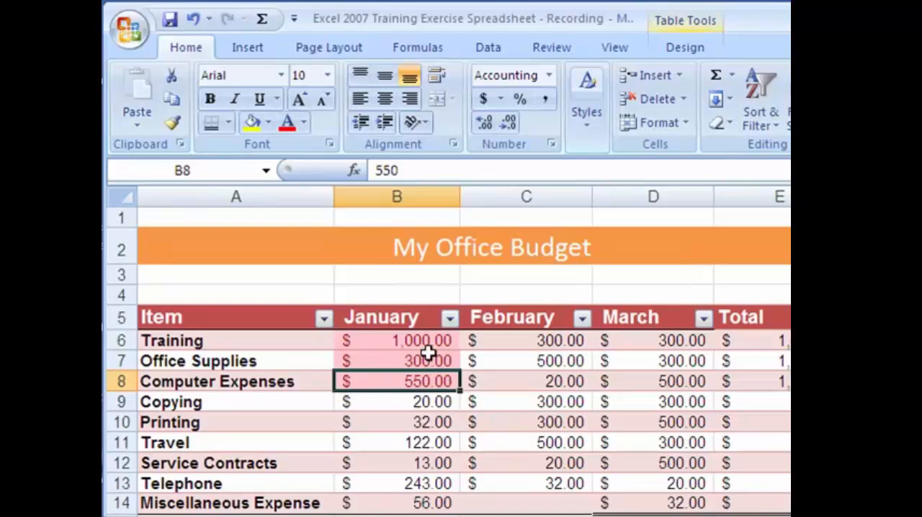
left_click(192, 18)
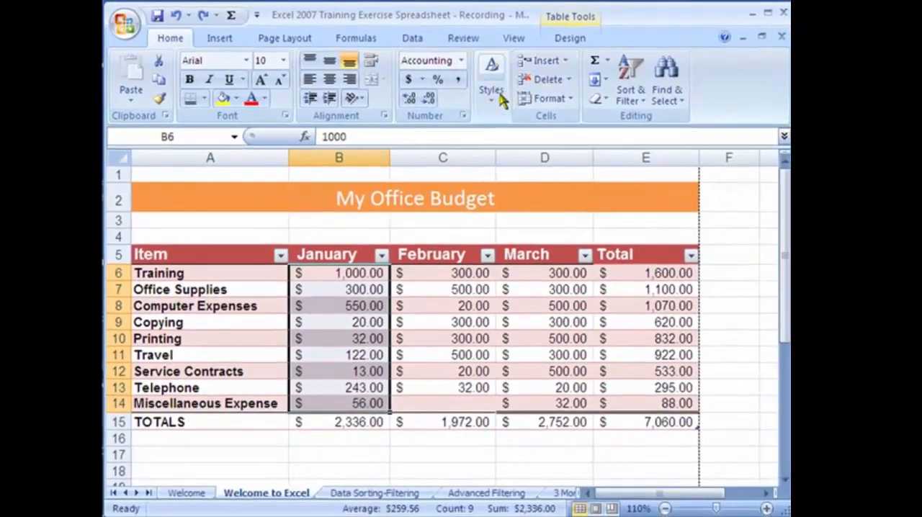
Apply light blue data bars to January's amounts in B6:B14 and check how the bars compare
left_click(574, 94)
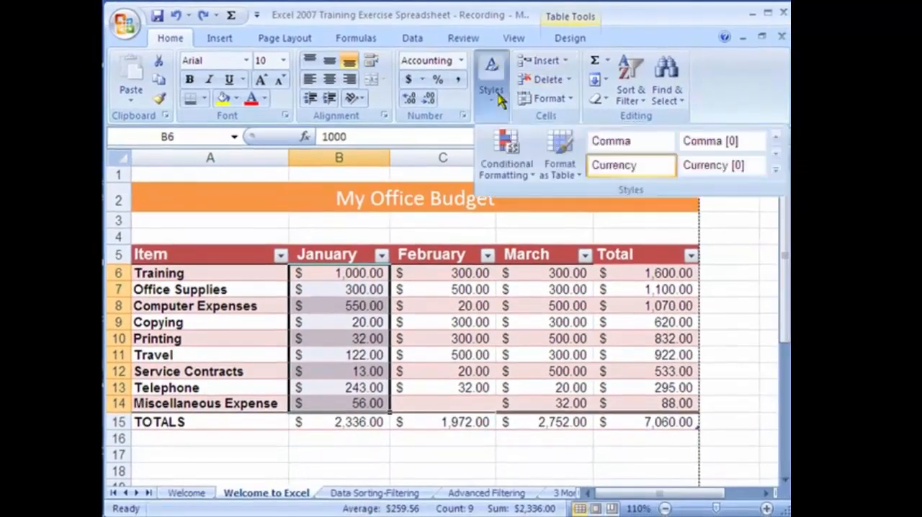
left_click(513, 145)
mouse_move(560, 283)
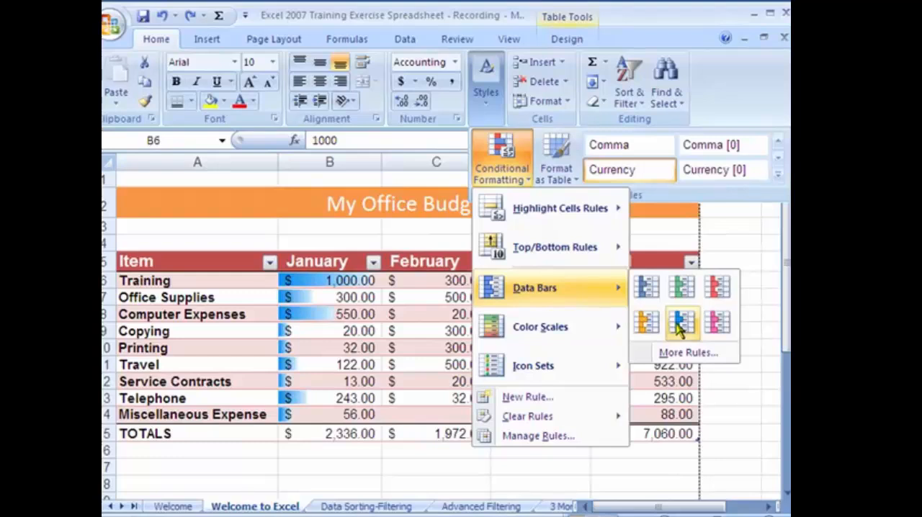
left_click(680, 325)
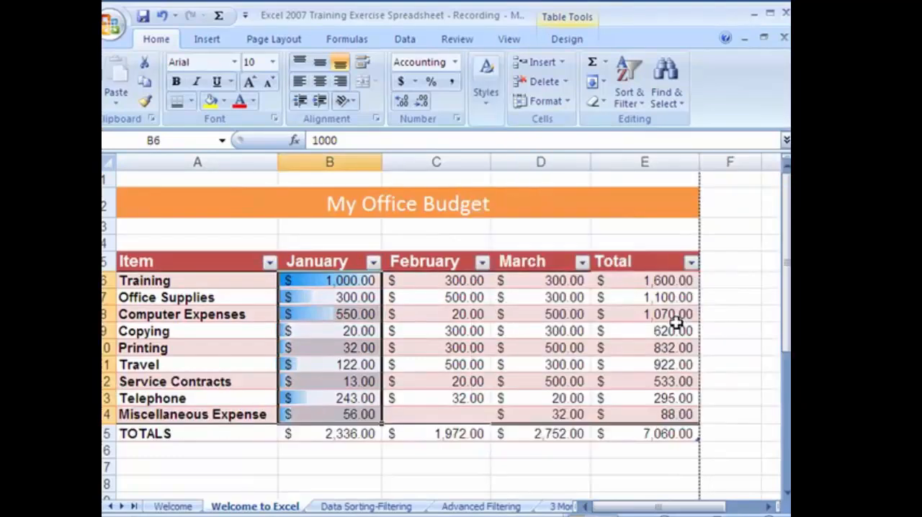
left_click(339, 298)
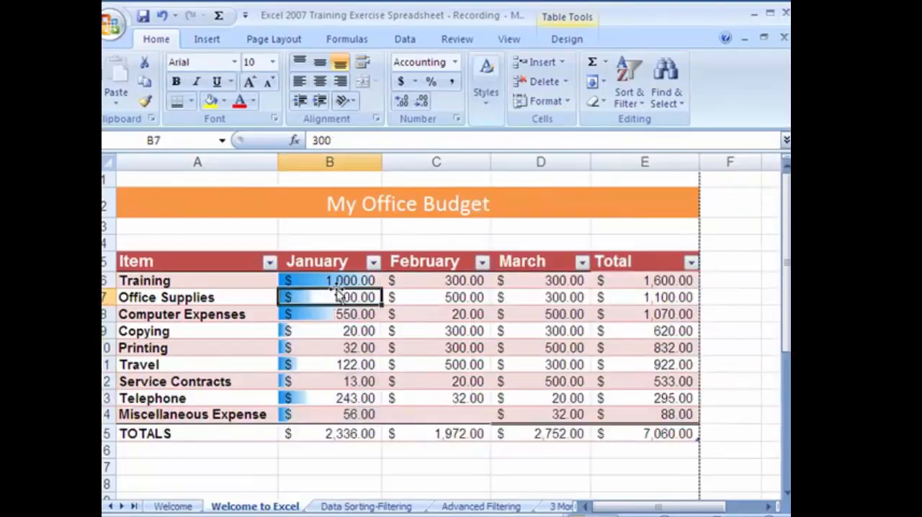
left_click(386, 311)
Apply the same light blue data bars to the February, March and Total amounts in C6:E14
left_click_drag(397, 280, 639, 424)
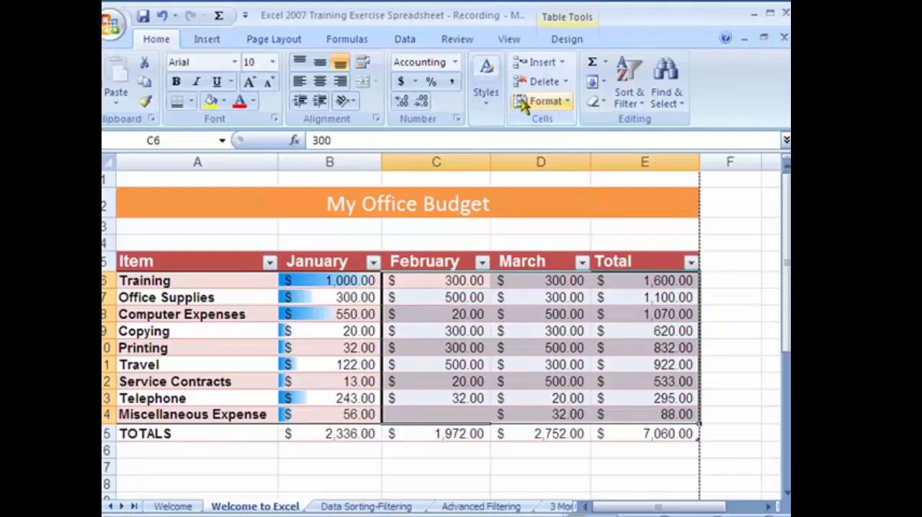
left_click(487, 83)
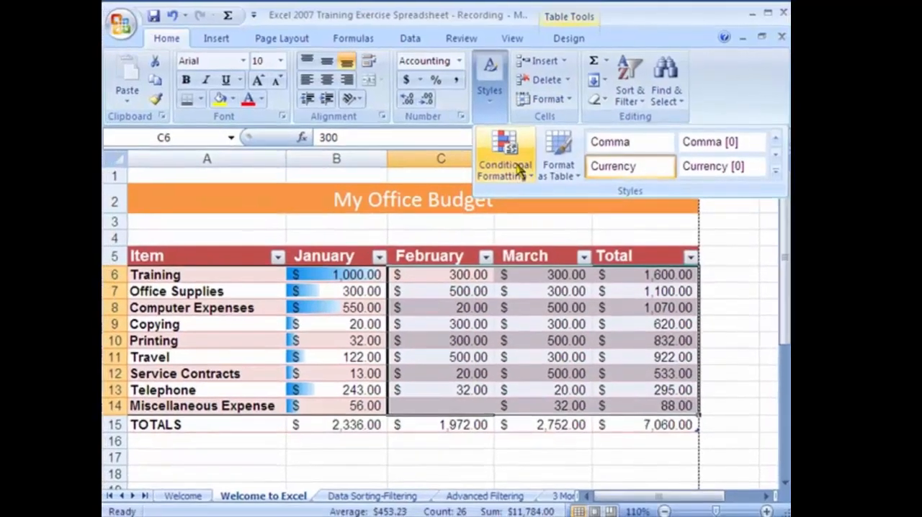
left_click(508, 160)
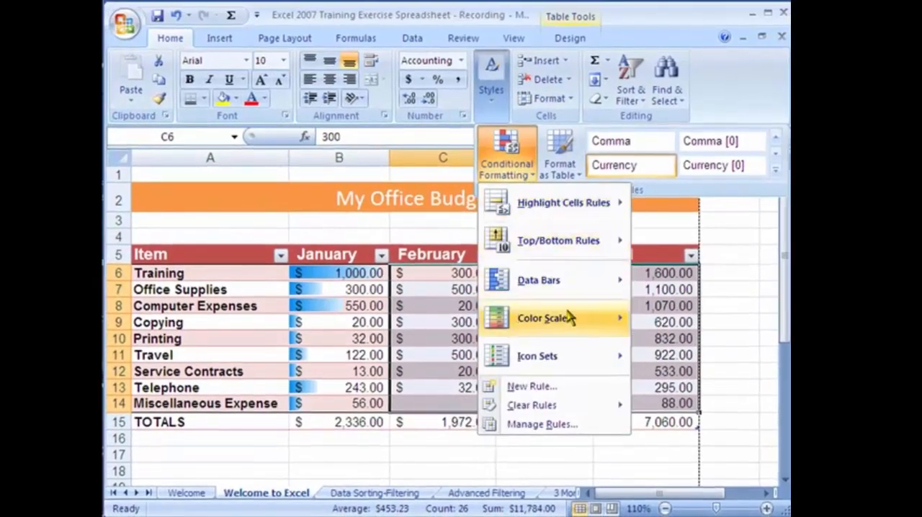
mouse_move(569, 280)
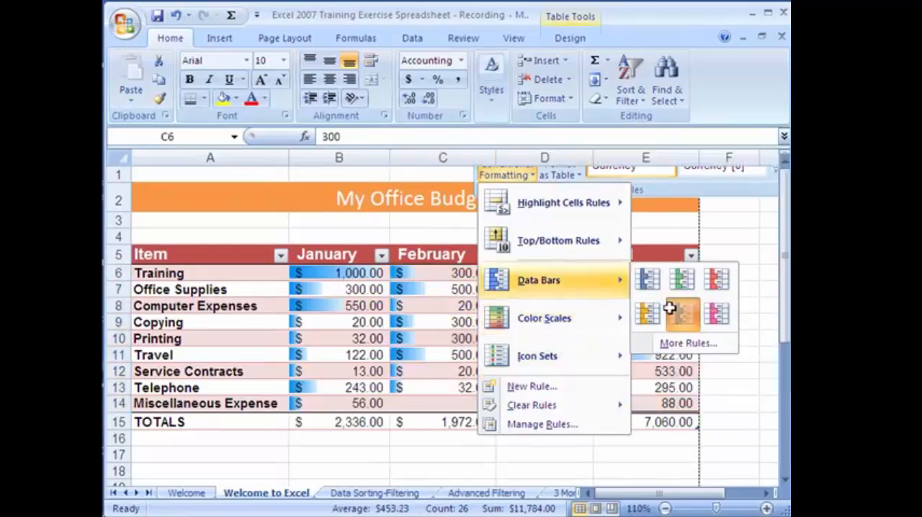
left_click(674, 315)
left_click(541, 375)
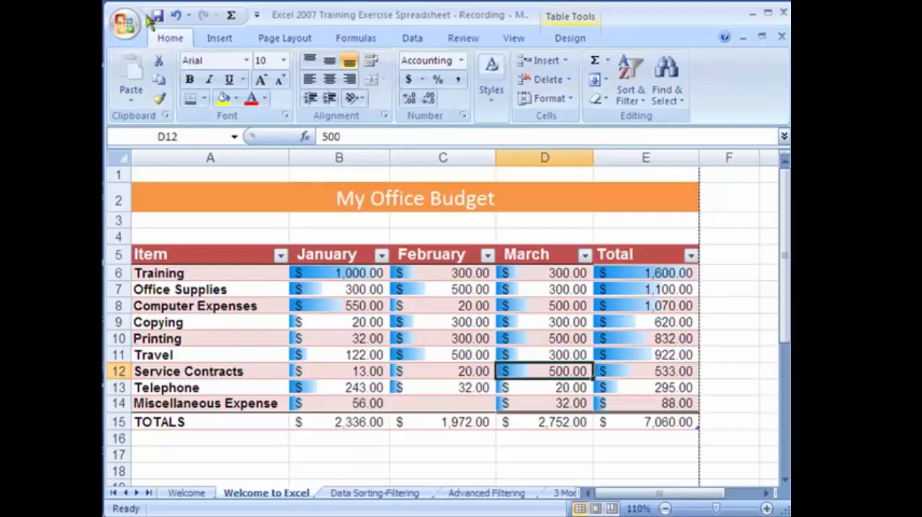
Undo the data bars, and apply the colored four-arrow icon set to all budget amounts in B6:E14
left_click(175, 22)
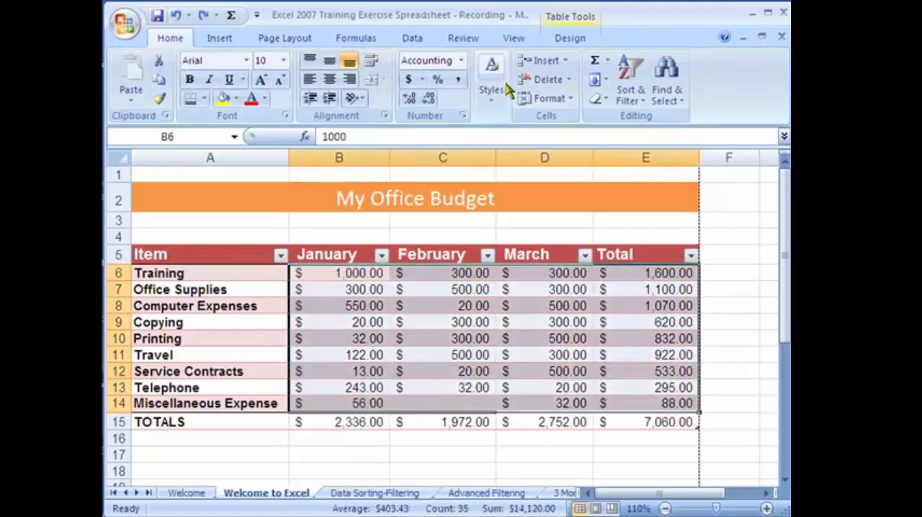
left_click(493, 87)
left_click(527, 162)
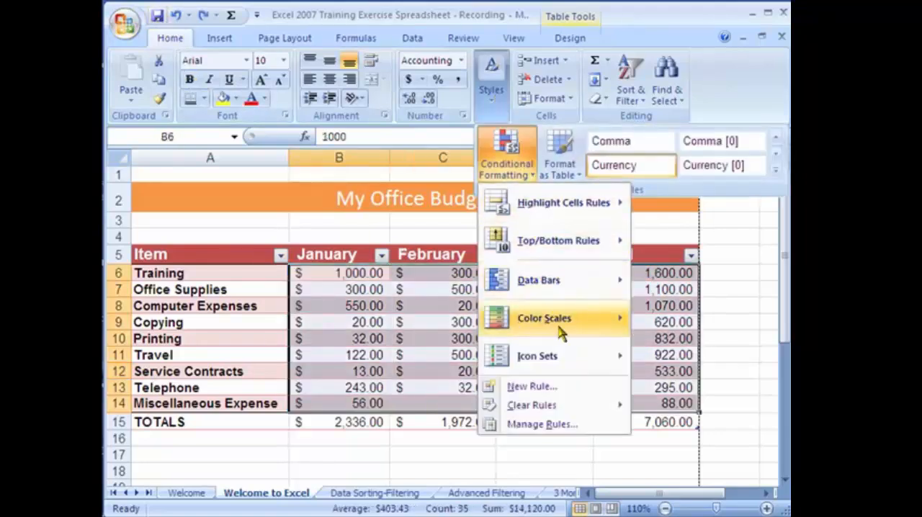
mouse_move(567, 349)
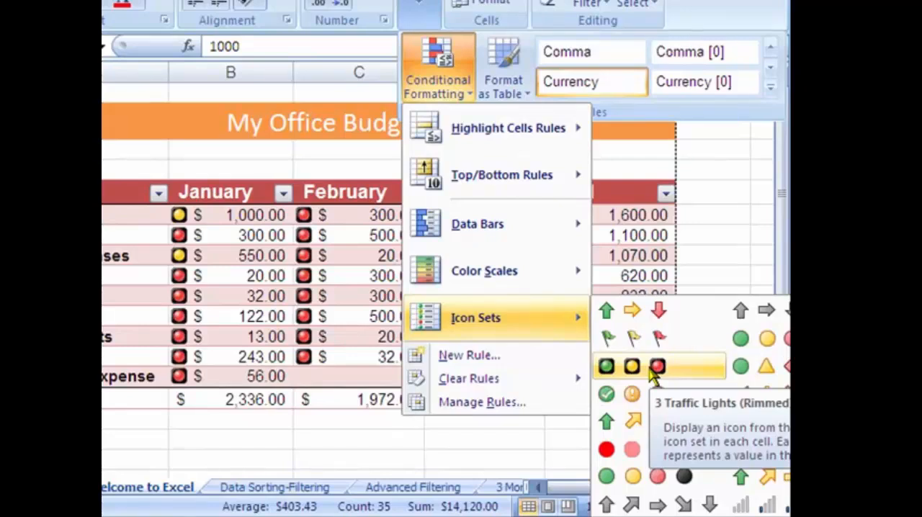
left_click(646, 431)
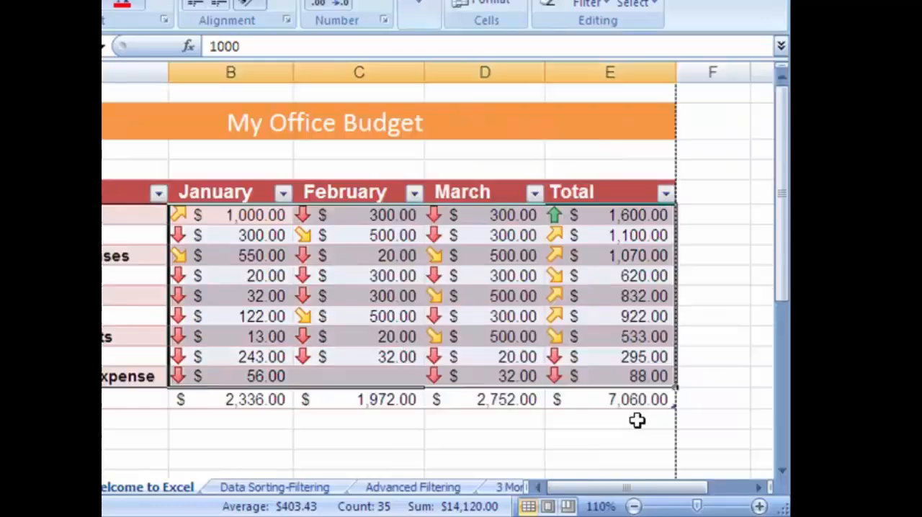
left_click(353, 339)
left_click(202, 258)
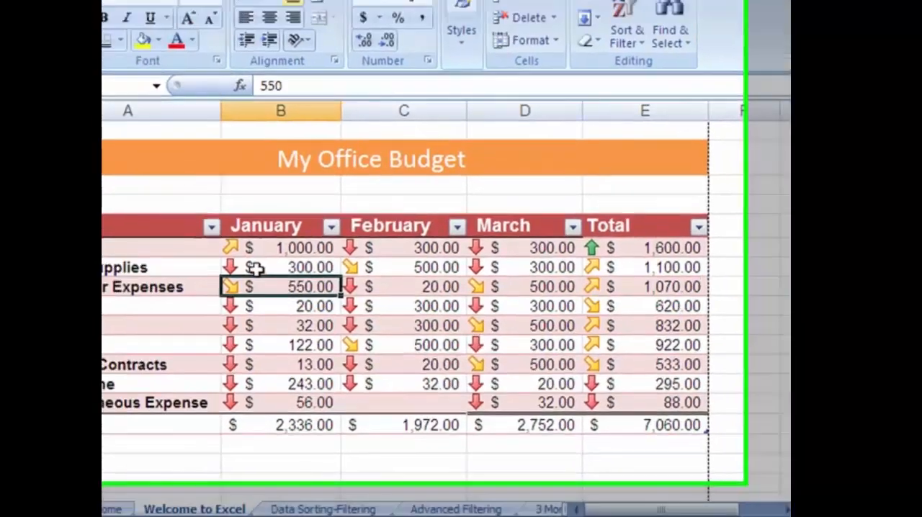
left_click(209, 235)
left_click(270, 316)
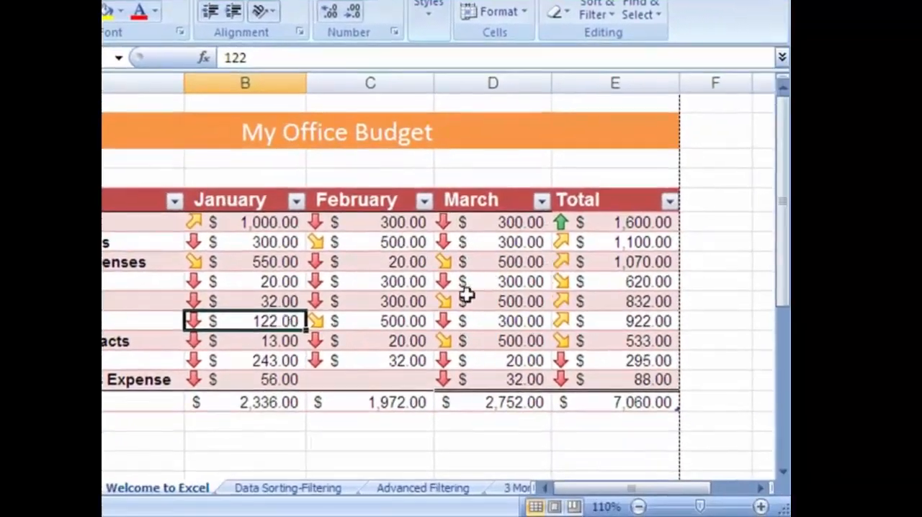
left_click(512, 405)
left_click(215, 342)
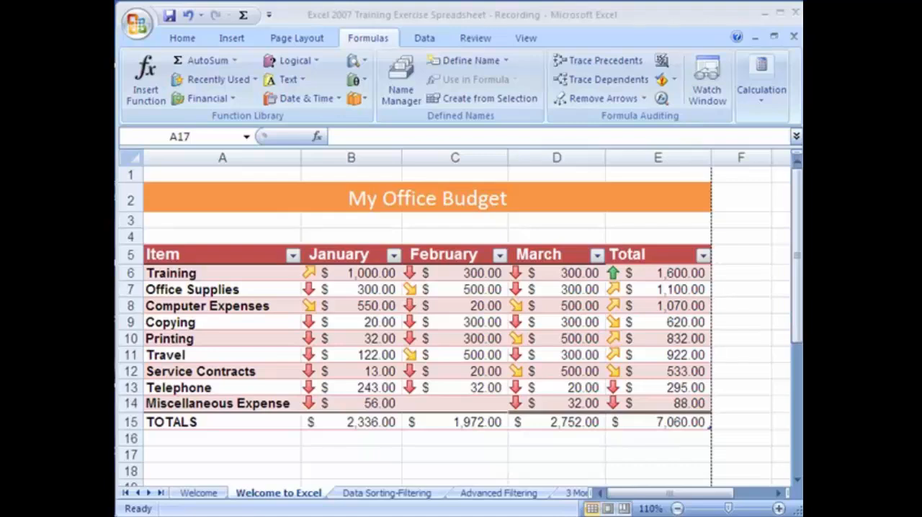
Browse the function library, looking through the Financial, Logical, Date & Time and Lookup & Reference functions
left_click(182, 40)
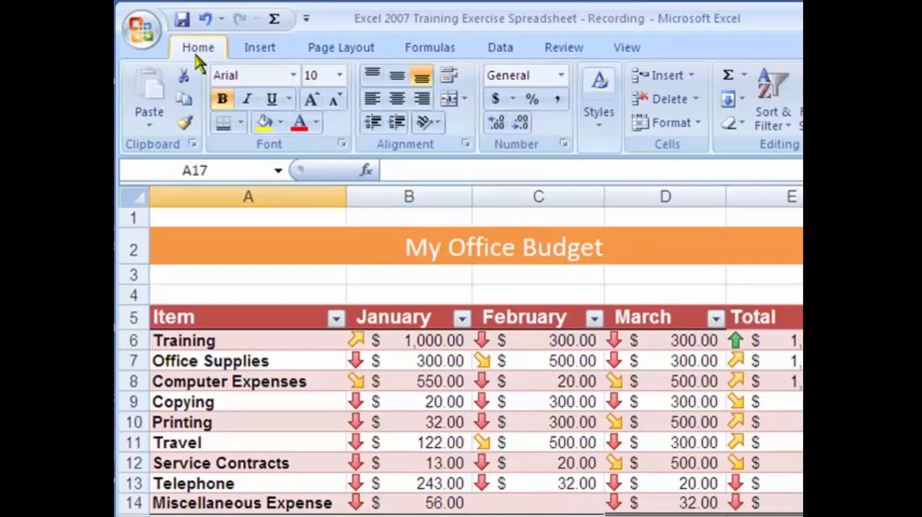
left_click(432, 49)
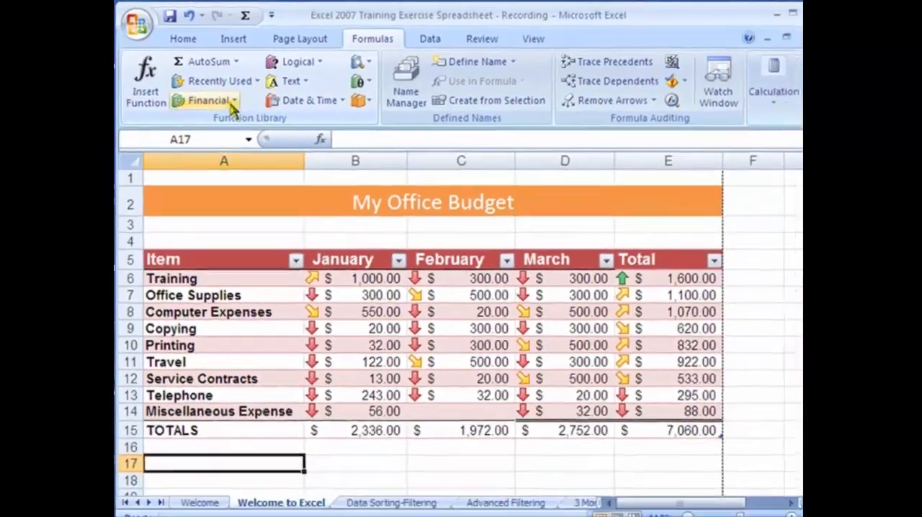
left_click(232, 102)
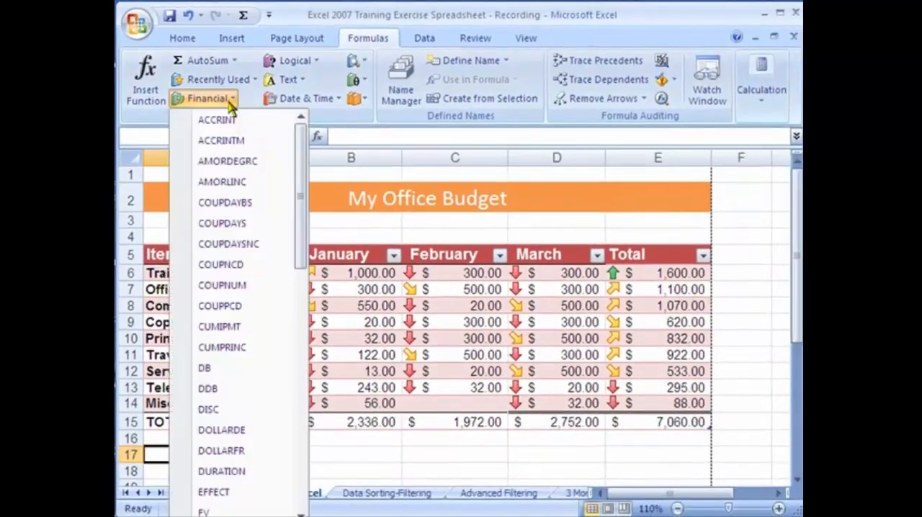
left_click_drag(295, 188, 309, 463)
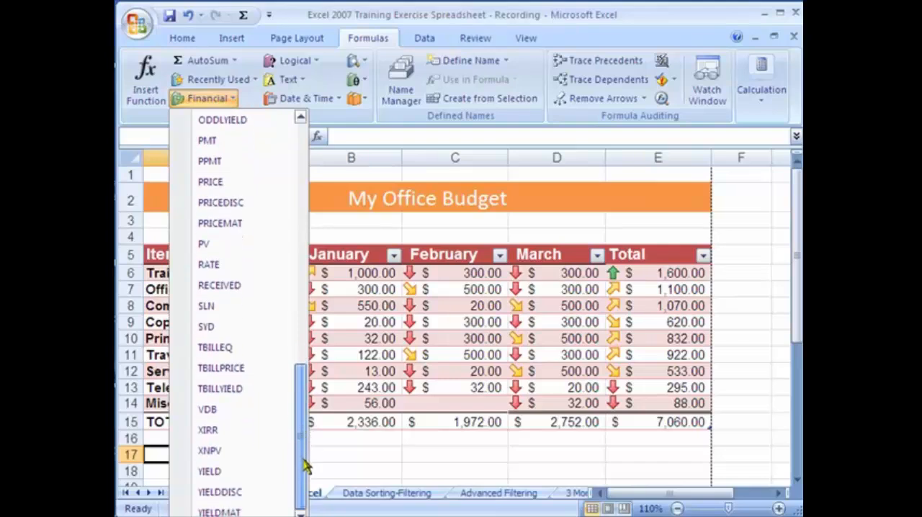
left_click(313, 61)
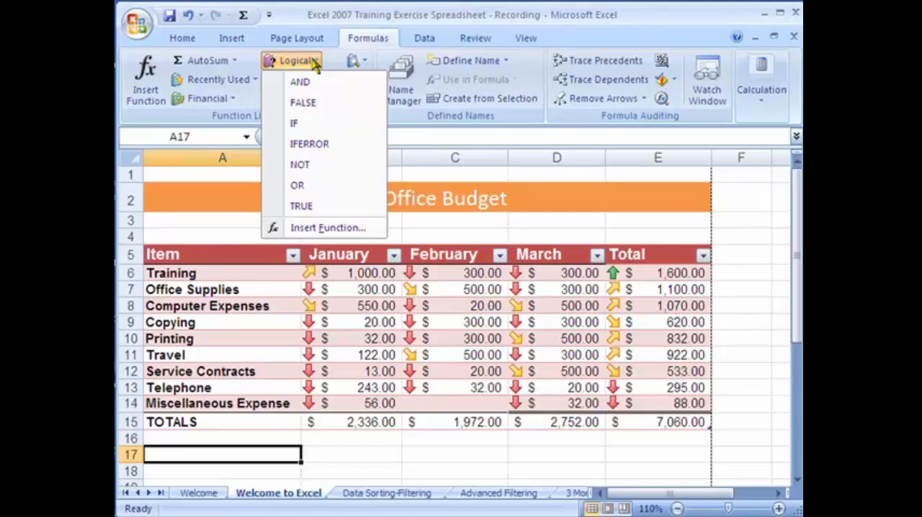
left_click(315, 64)
left_click(338, 101)
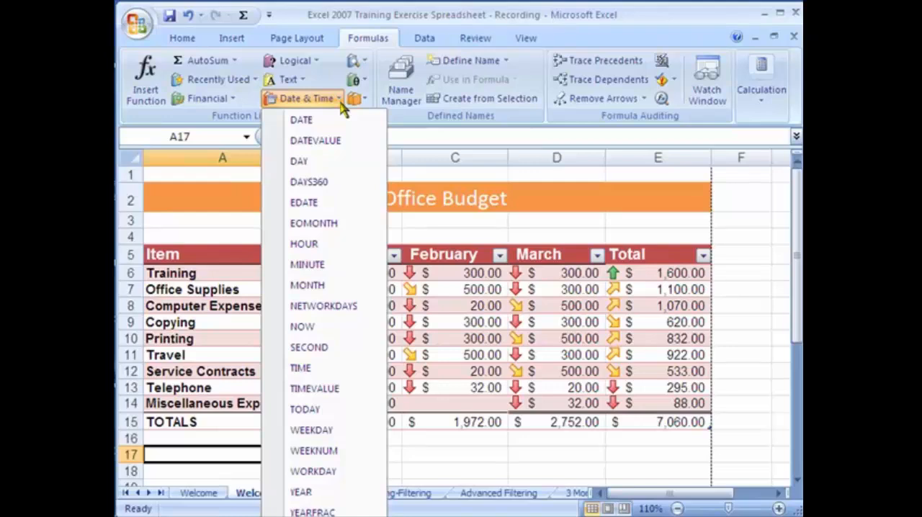
left_click(364, 63)
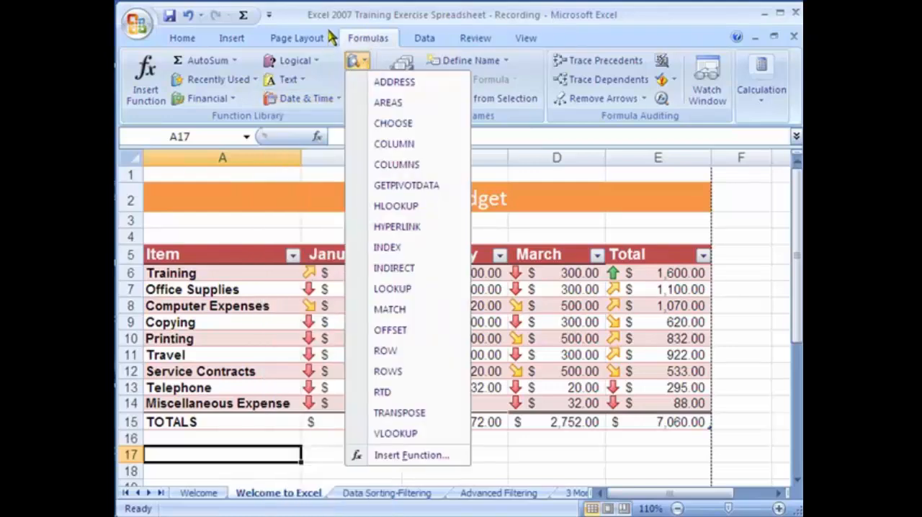
Open the Insert Function dialog for cell A17, look through the function categories and choose All
left_click(157, 87)
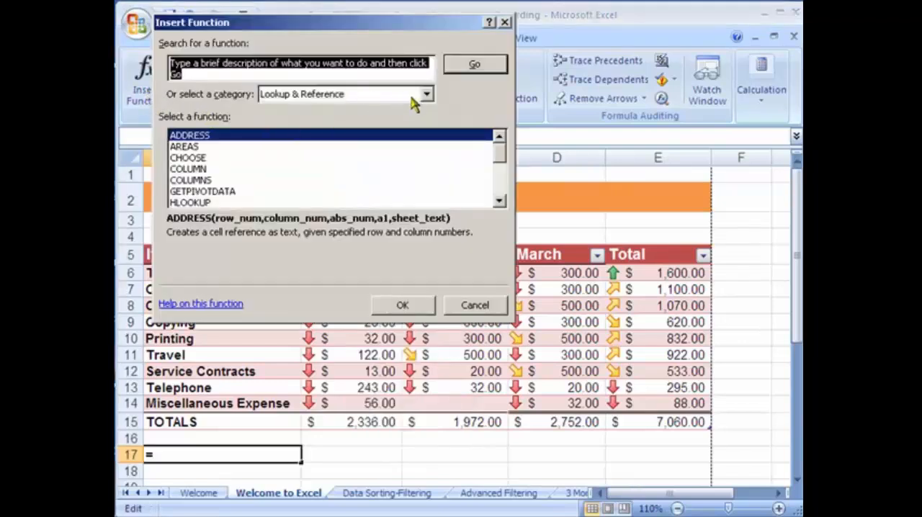
left_click(428, 100)
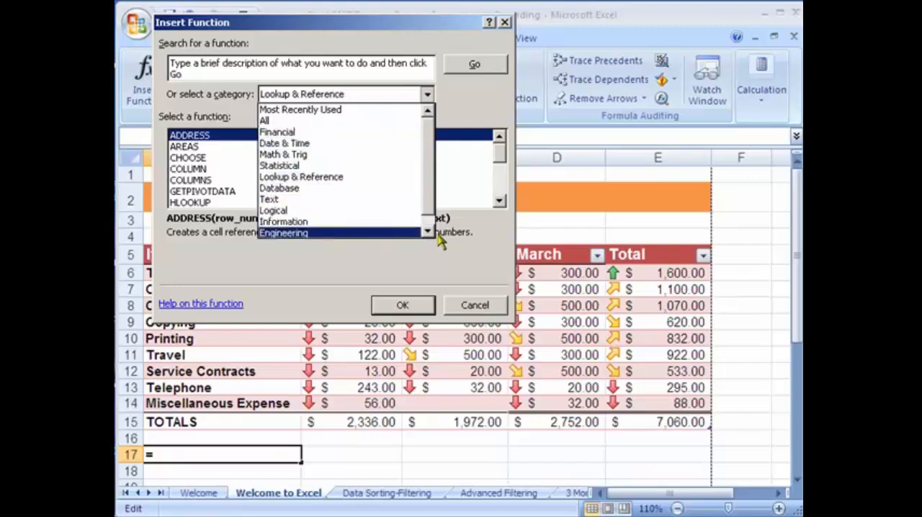
left_click(453, 109)
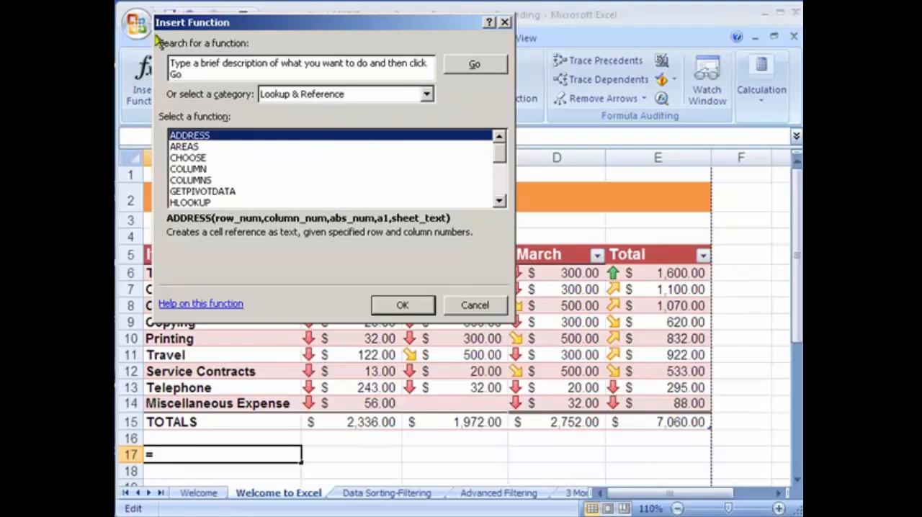
left_click(345, 95)
left_click(328, 120)
Search for a function using the description "Credict Card Interest Payment"
left_click(346, 68)
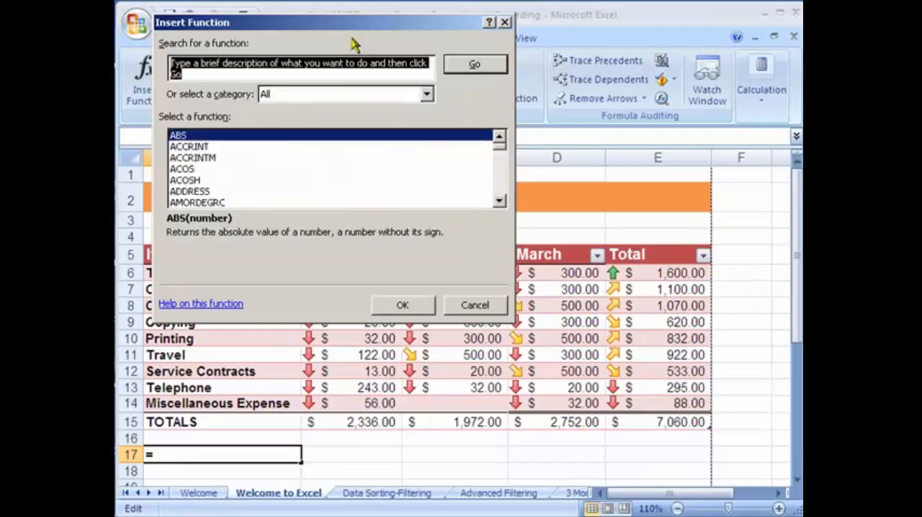
type("Crd")
key("BackSpace")
type("edict Card Interest Payment")
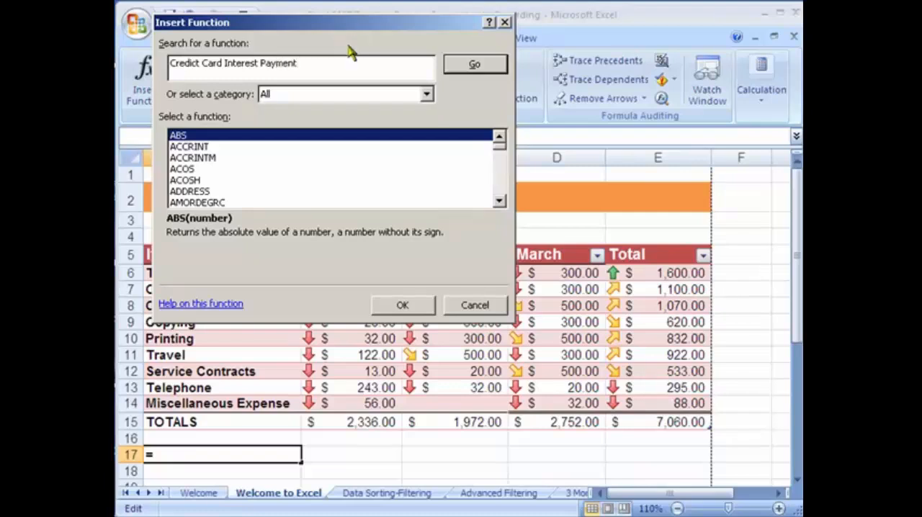
key("Return")
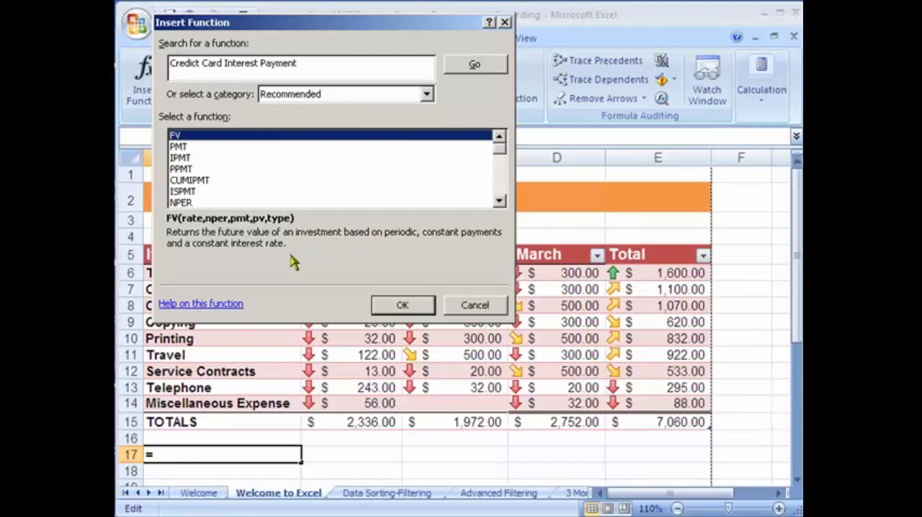
Open the help topic for the PMT function and read its Rate, Nper and Pv argument descriptions
left_click(194, 148)
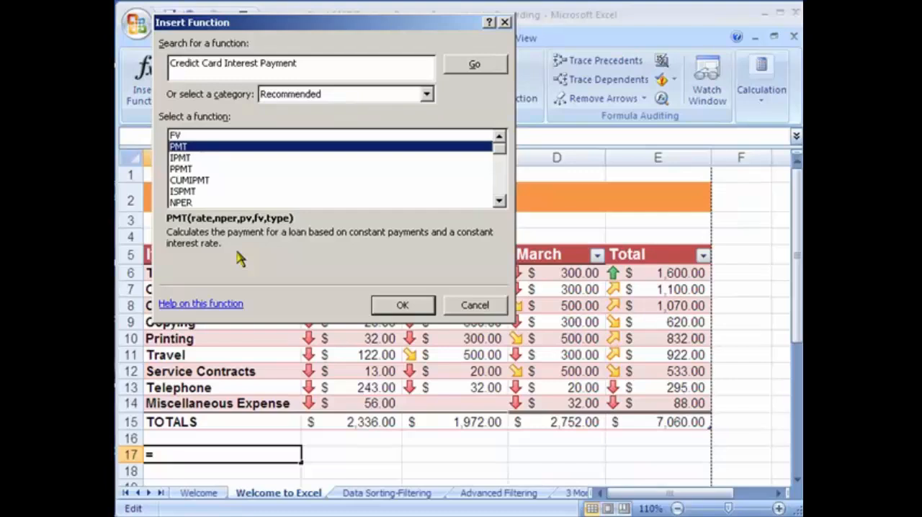
left_click(193, 305)
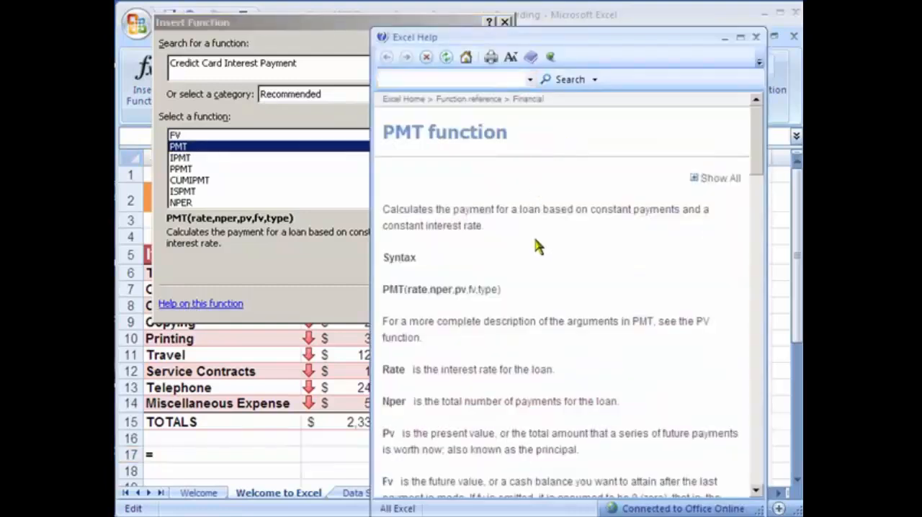
left_click_drag(411, 369, 558, 371)
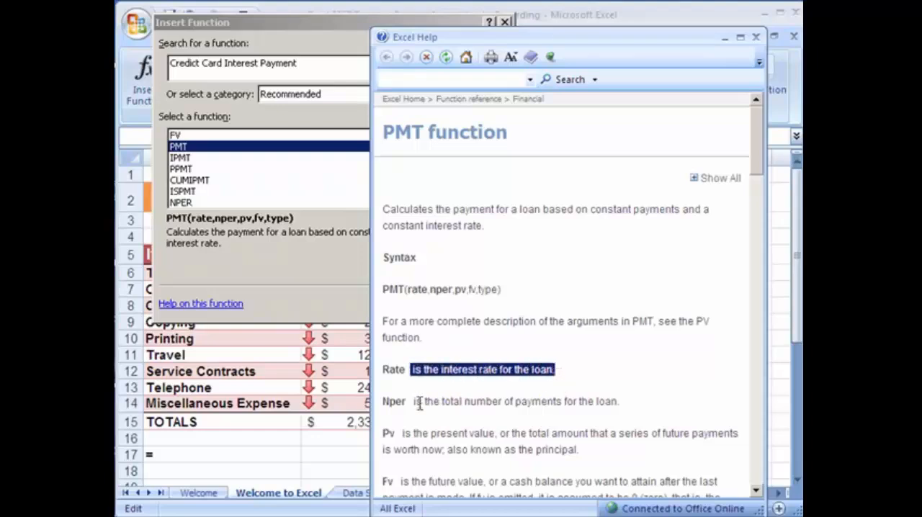
left_click_drag(414, 404, 613, 416)
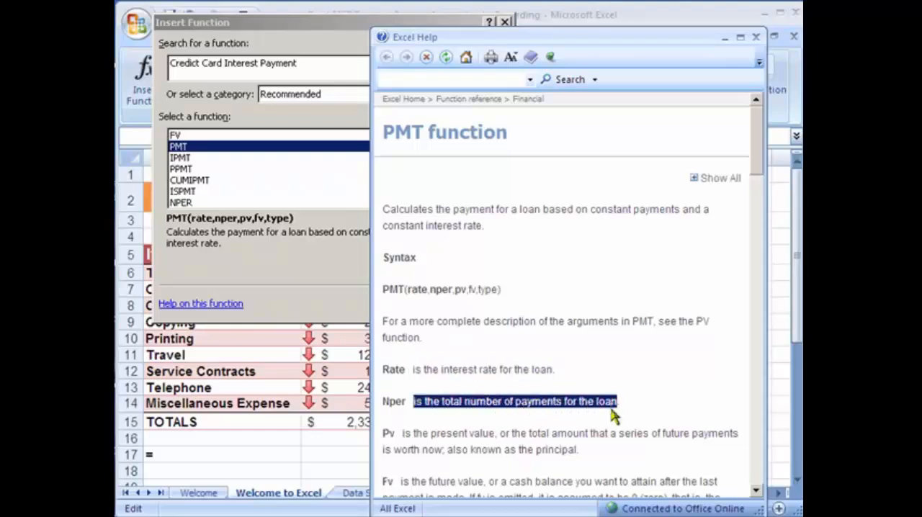
left_click(677, 388)
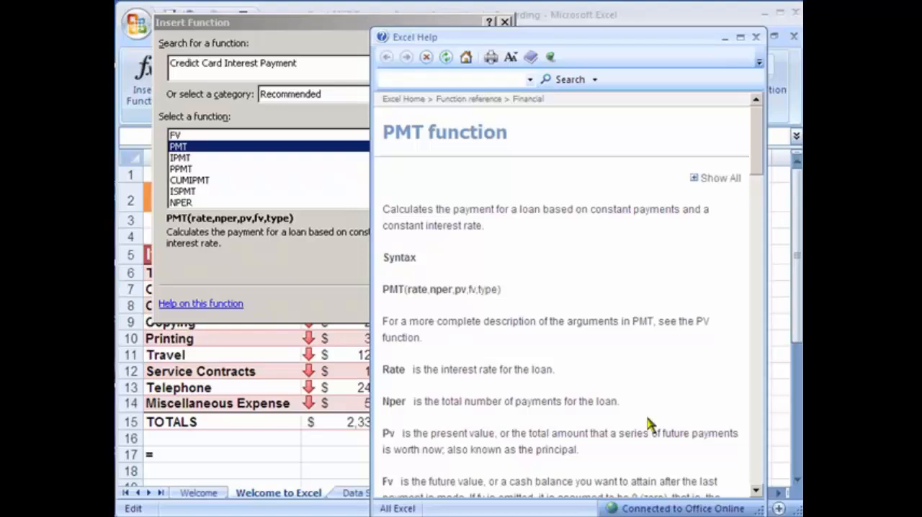
left_click_drag(648, 425, 393, 407)
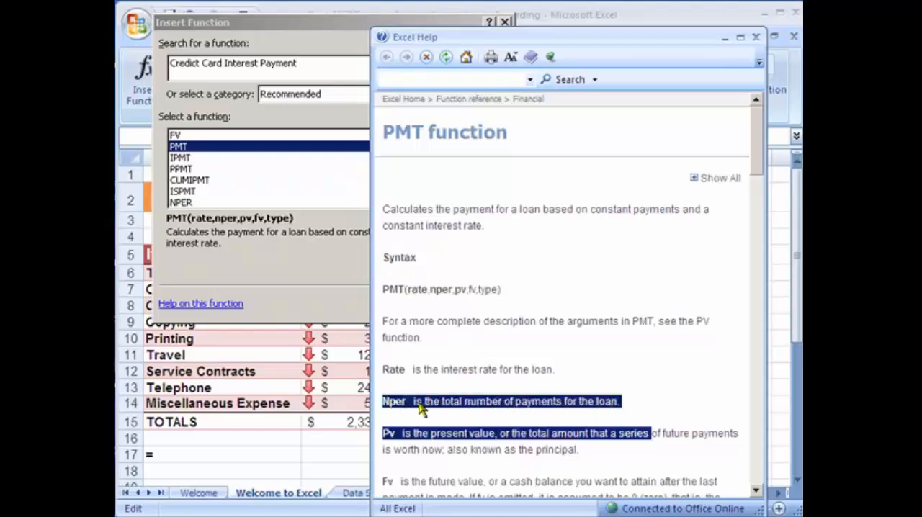
left_click(421, 408)
left_click_drag(626, 401, 371, 401)
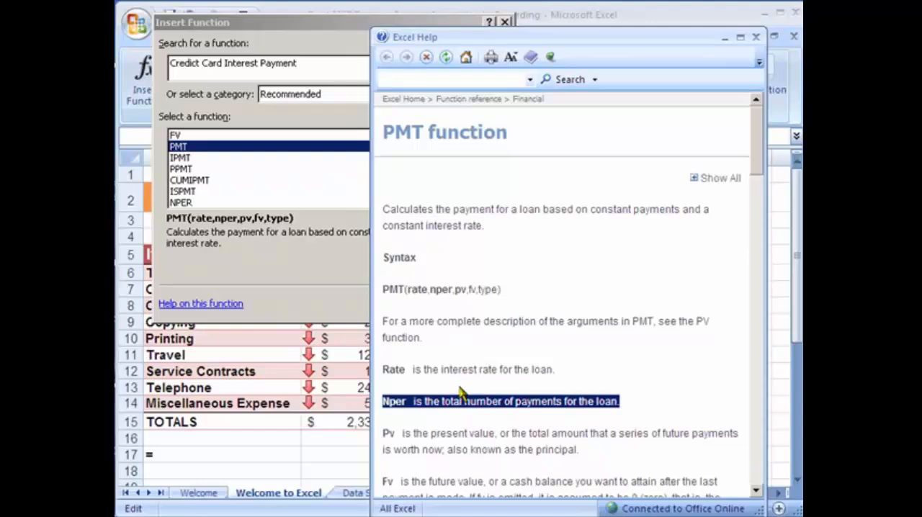
left_click(633, 423)
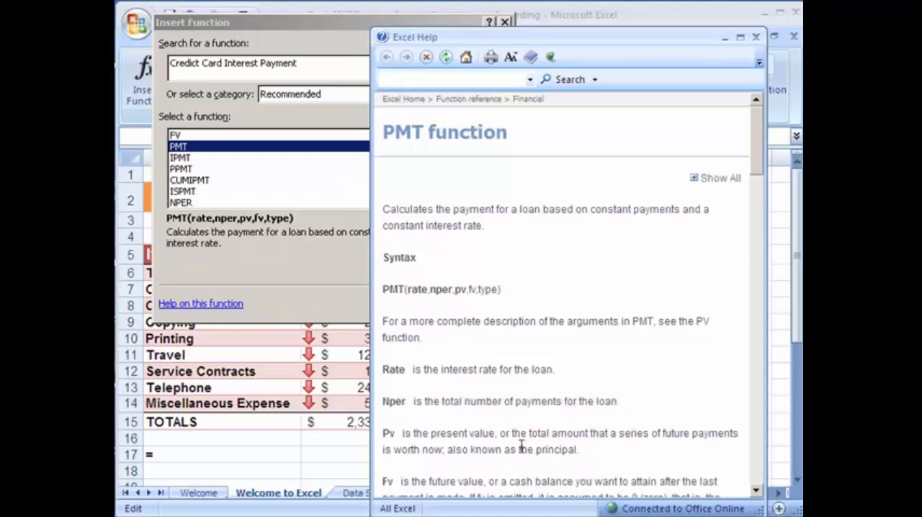
left_click_drag(495, 435, 378, 435)
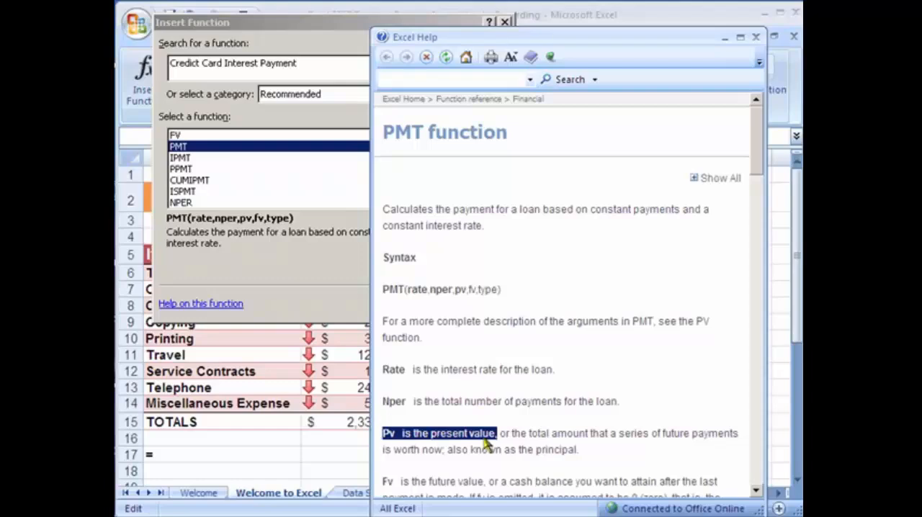
left_click(508, 431)
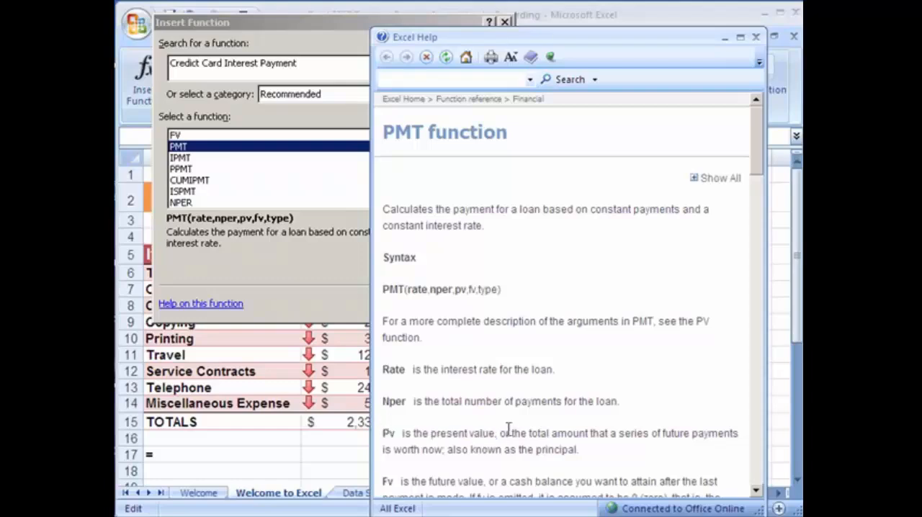
Review the data and formulas of Example 1 in the PMT help topic, and close the help
left_click(756, 490)
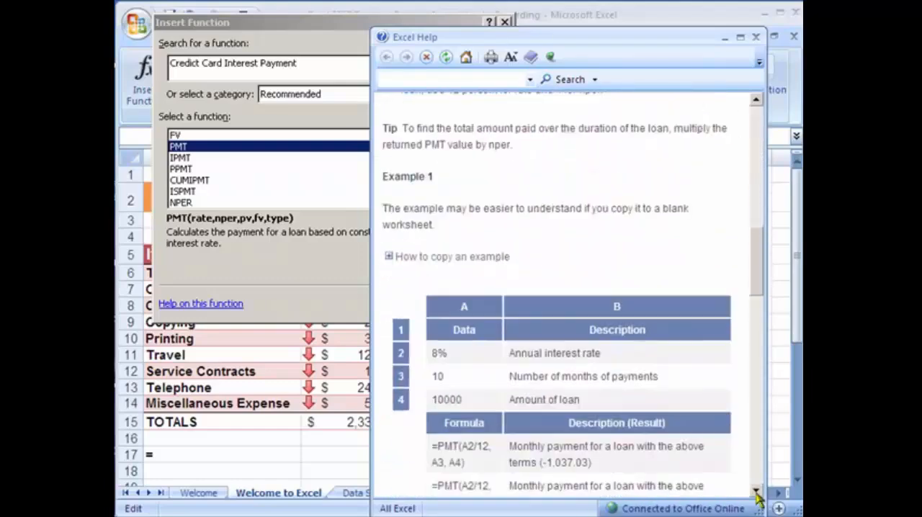
left_click(756, 492)
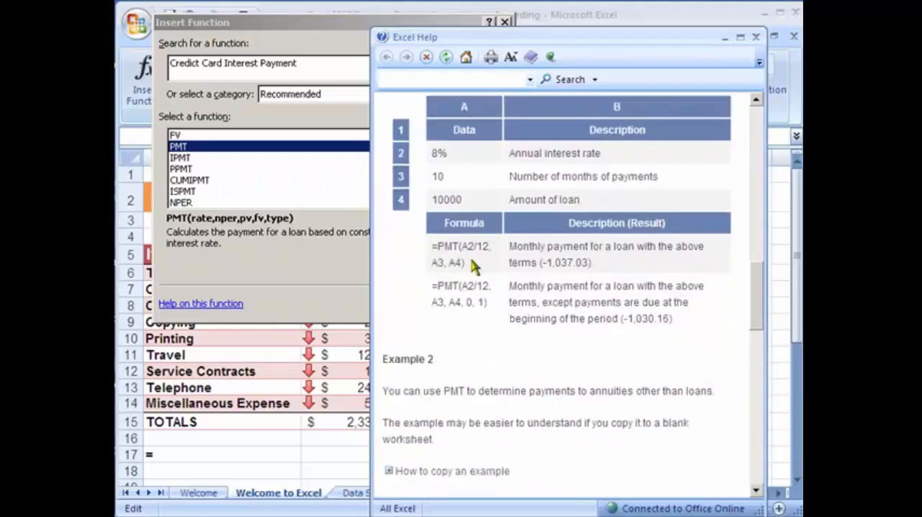
left_click_drag(468, 262, 433, 247)
key("alt+F4")
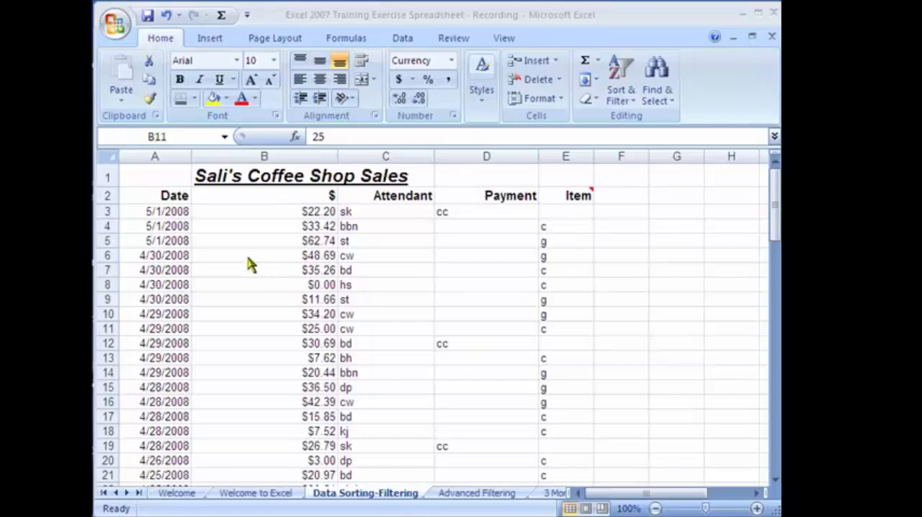
Look through the coffee shop sales records on the Data Sorting-Filtering sheet, including the blank rows among them
left_click(232, 212)
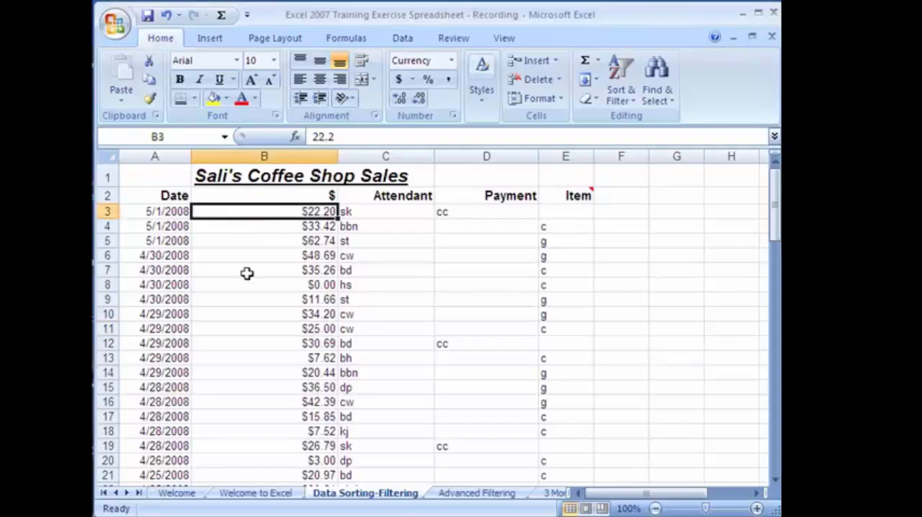
scroll(286, 362, "down", 16)
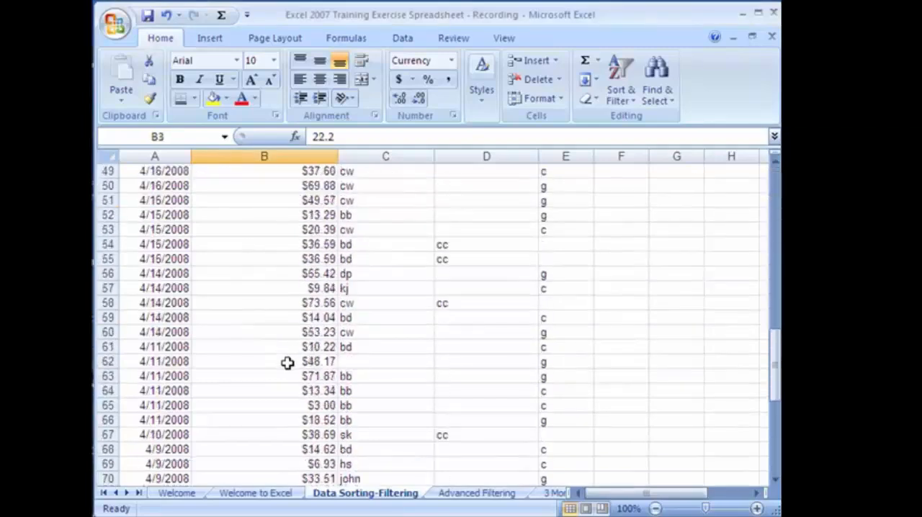
scroll(287, 363, "down", 13)
scroll(286, 362, "up", 20)
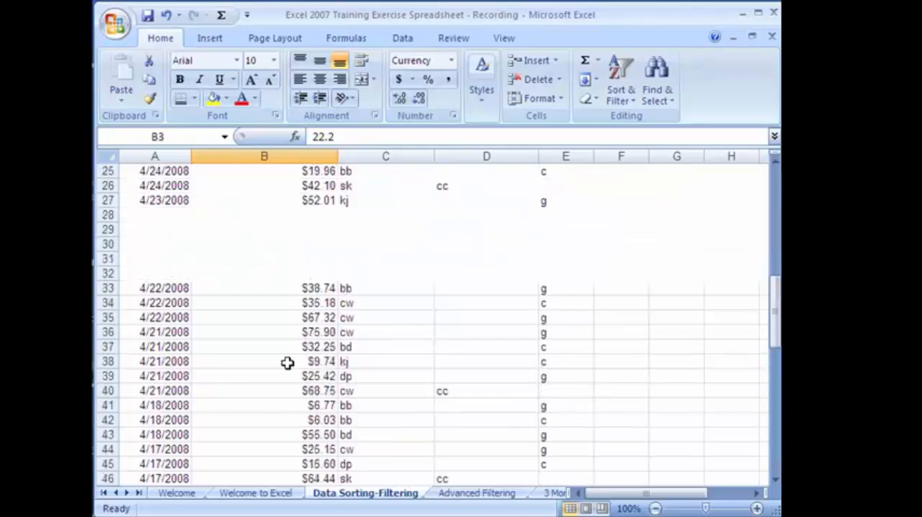
scroll(286, 362, "up", 8)
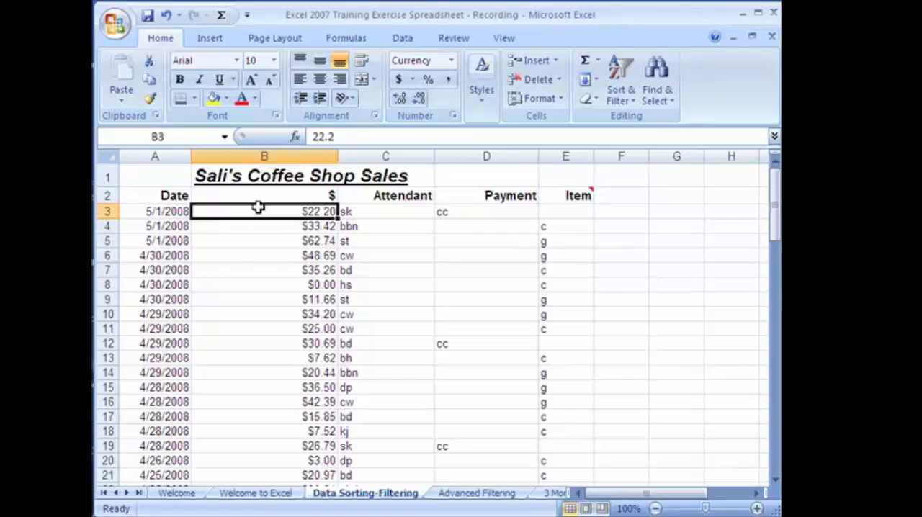
Examine the Date, $, Attendant, Payment and Item columns of the coffee shop sales list
left_click(158, 196)
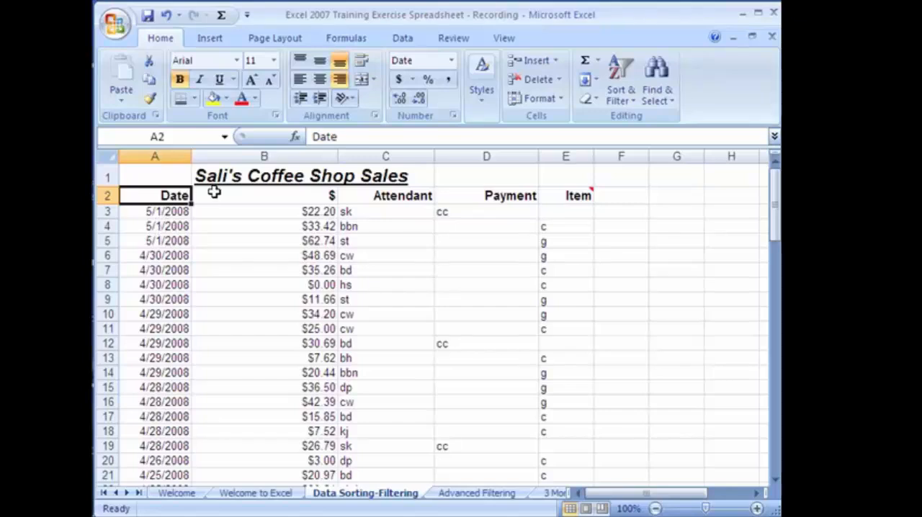
left_click(247, 195)
left_click(280, 217)
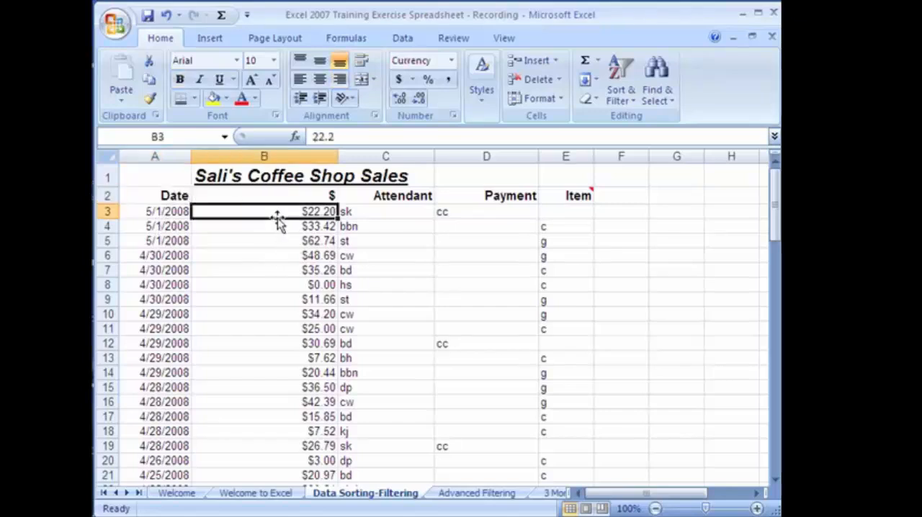
left_click(362, 195)
left_click(360, 212)
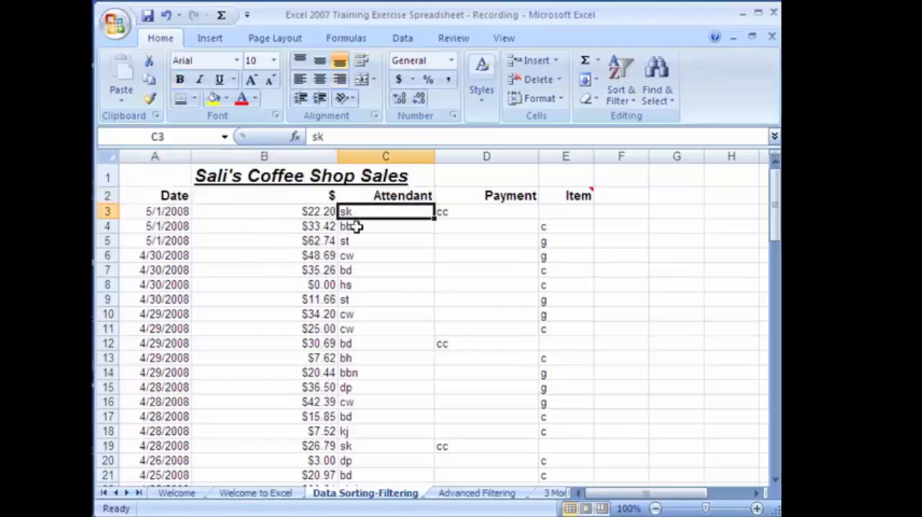
left_click(459, 209)
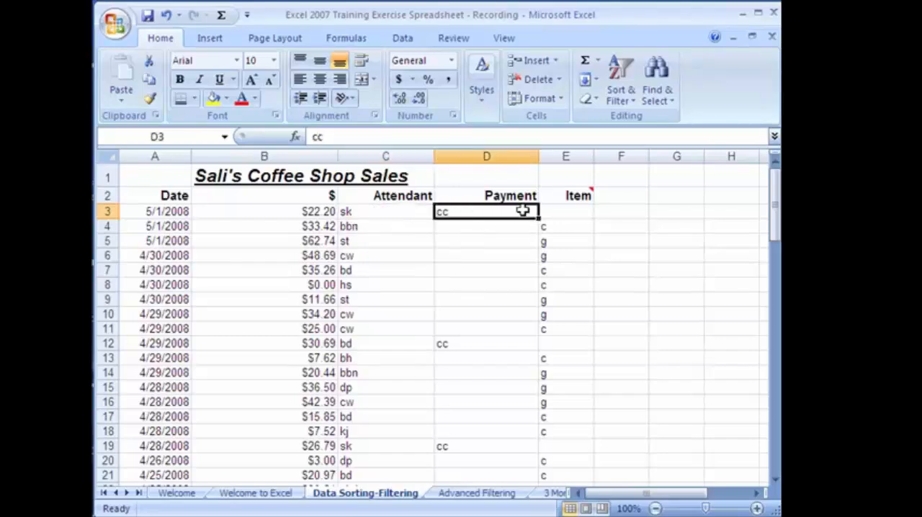
left_click(551, 209)
mouse_move(576, 208)
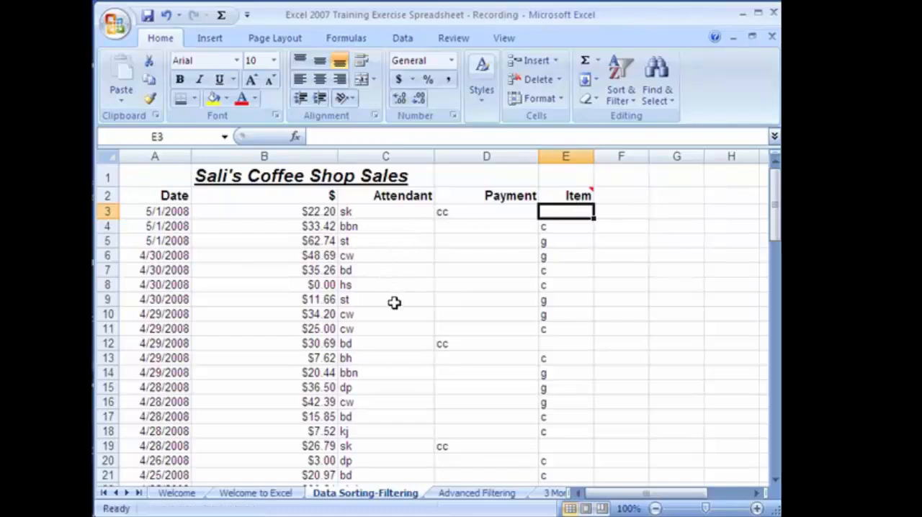
Sort the coffee shop sales records by attendant from A to Z and check the new order
left_click(280, 223)
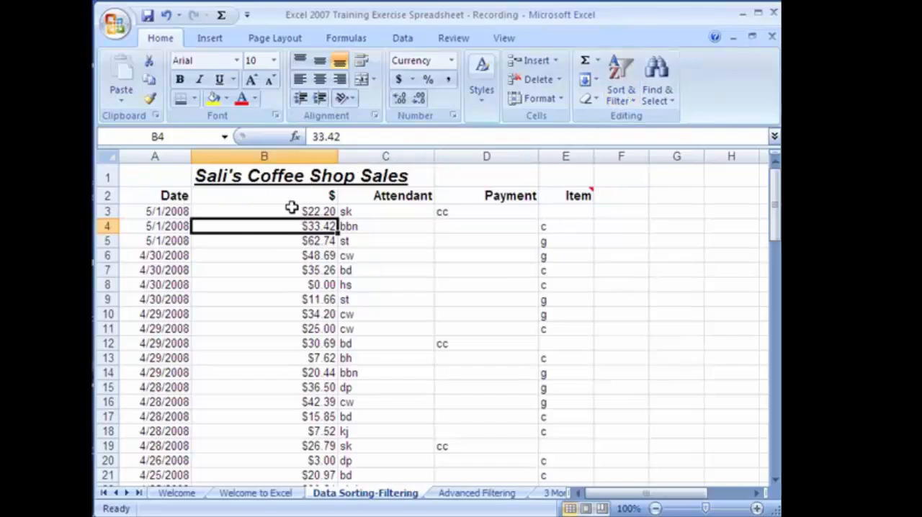
left_click(384, 211)
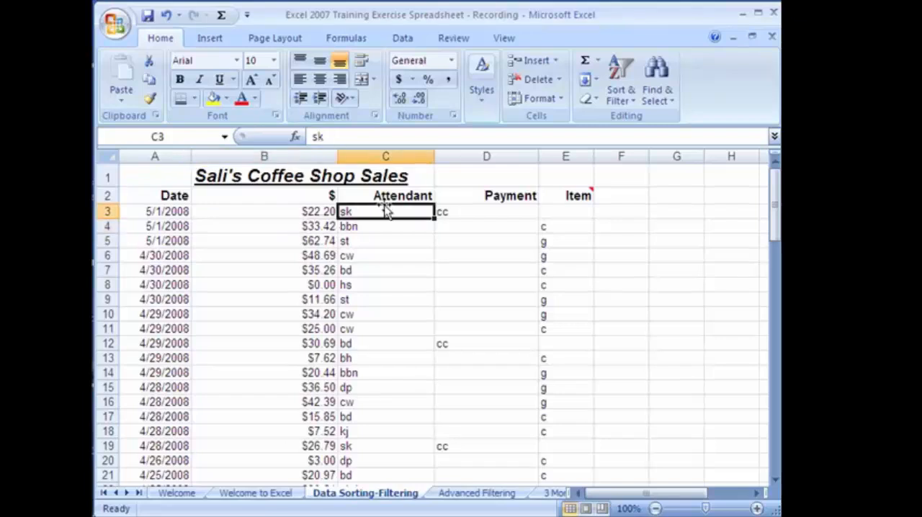
left_click(628, 91)
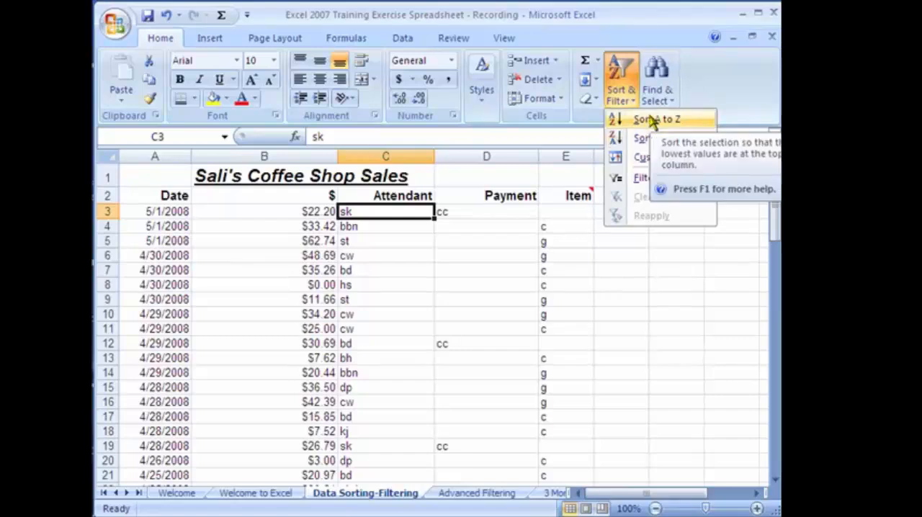
left_click(652, 121)
left_click(380, 286)
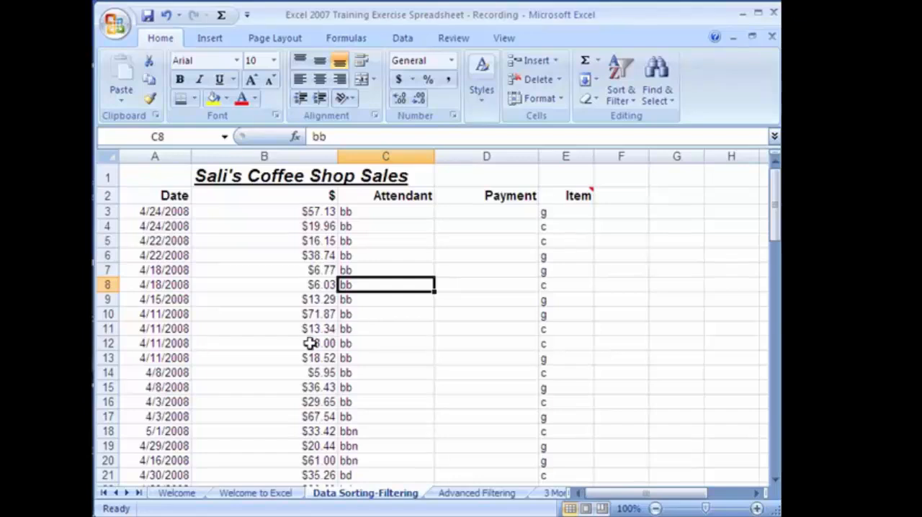
left_click(375, 387)
scroll(375, 388, "down", 8)
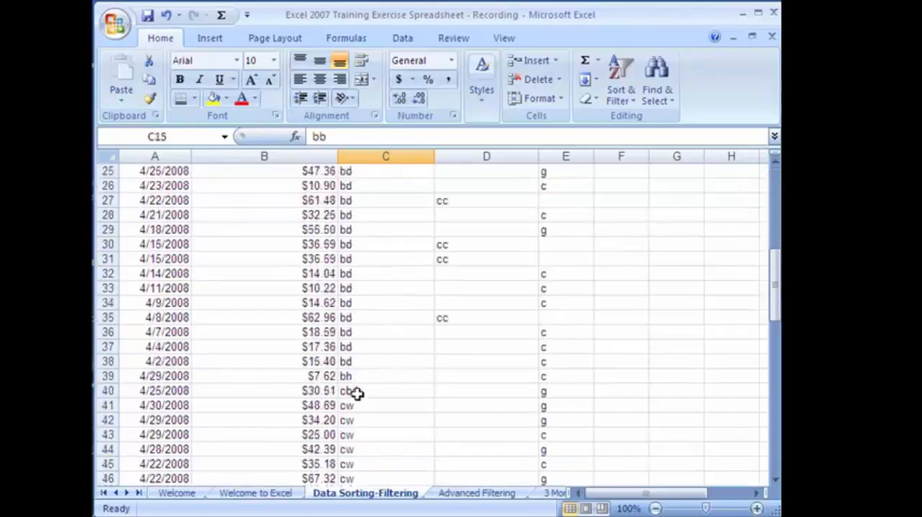
scroll(354, 393, "up", 8)
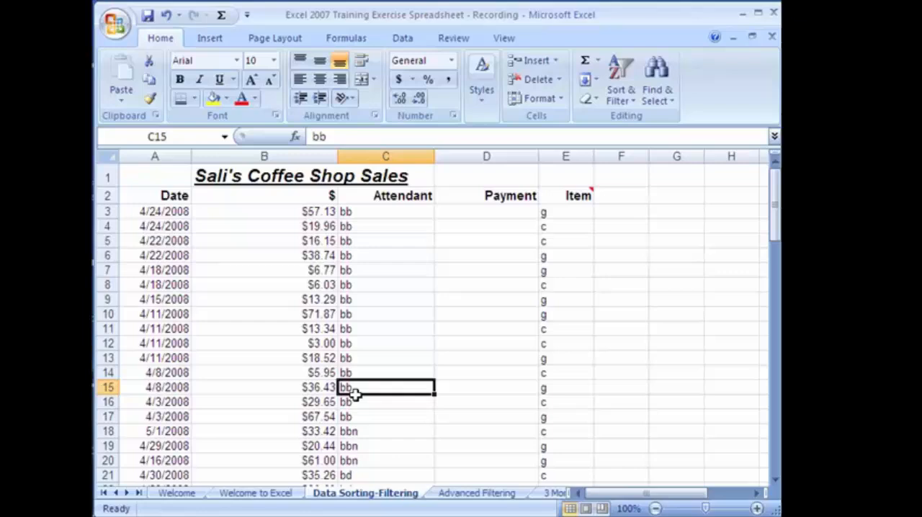
Sort the coffee shop sales records by date from newest to oldest and check the new order down to the last record
left_click(180, 211)
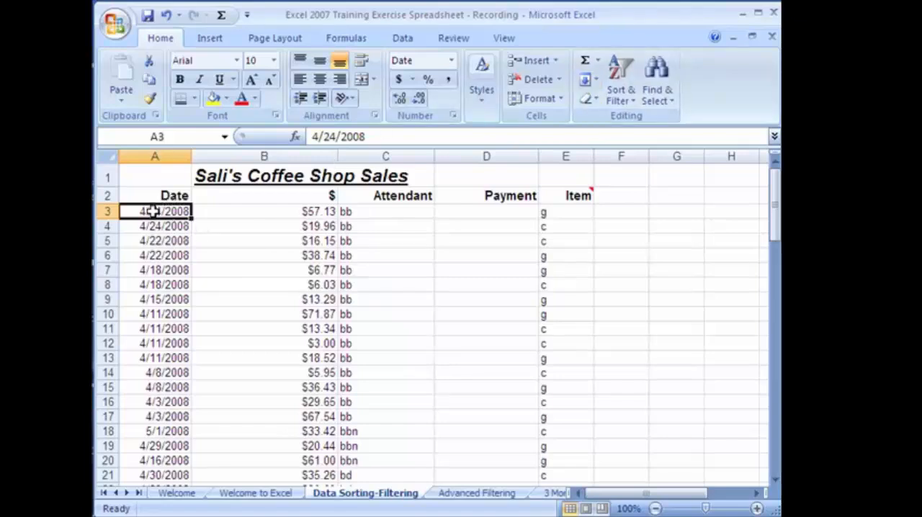
left_click(628, 87)
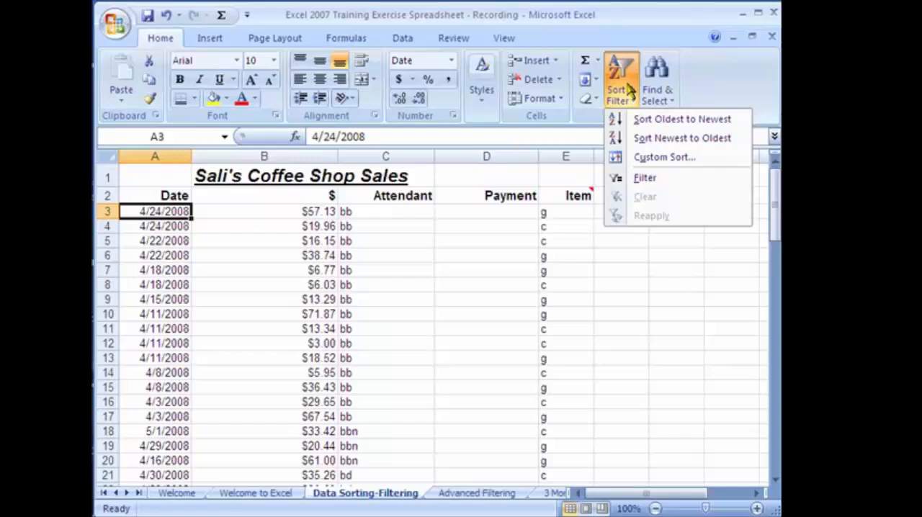
left_click(650, 139)
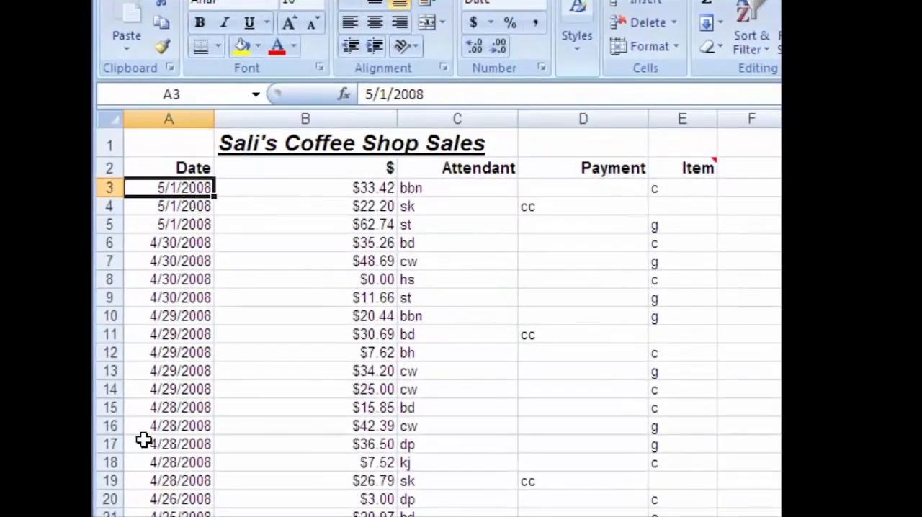
scroll(125, 438, "down", 3)
scroll(137, 475, "down", 20)
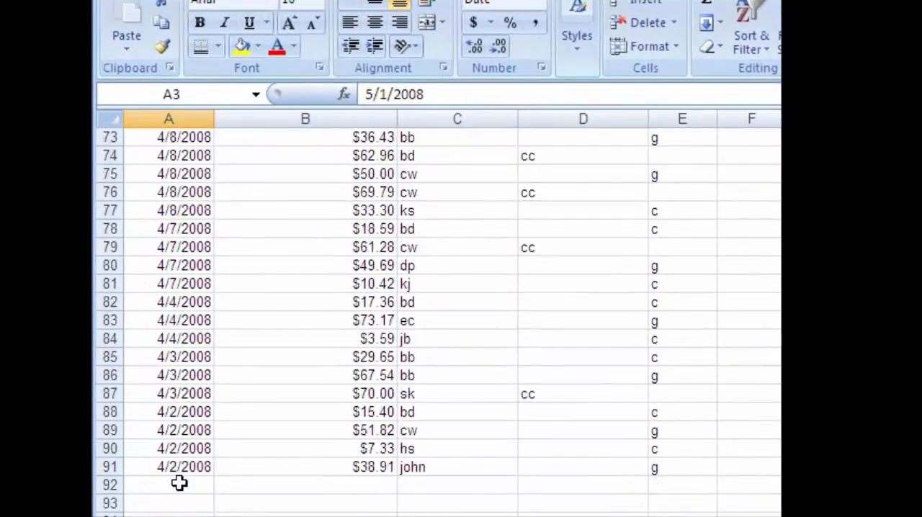
scroll(180, 483, "up", 20)
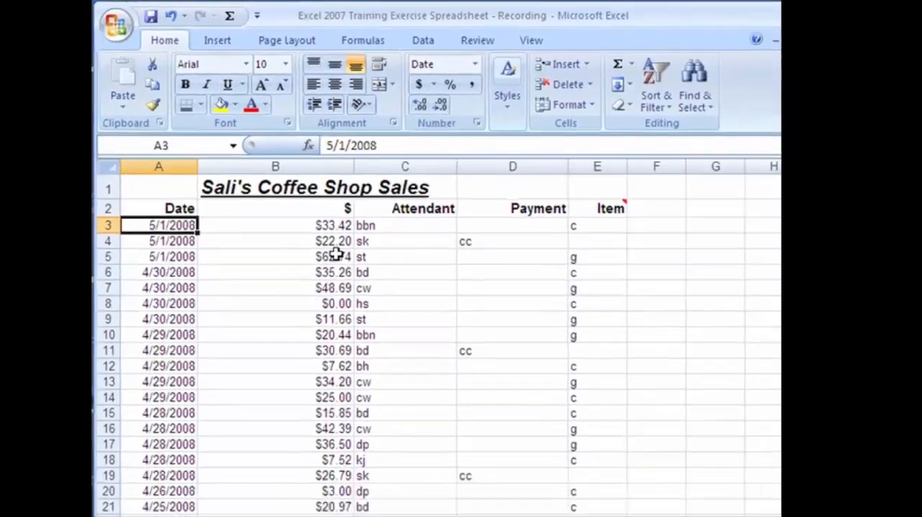
Look through the date-sorted sales records, examining the dollar amounts and attendant entries in the first rows
left_click(377, 299)
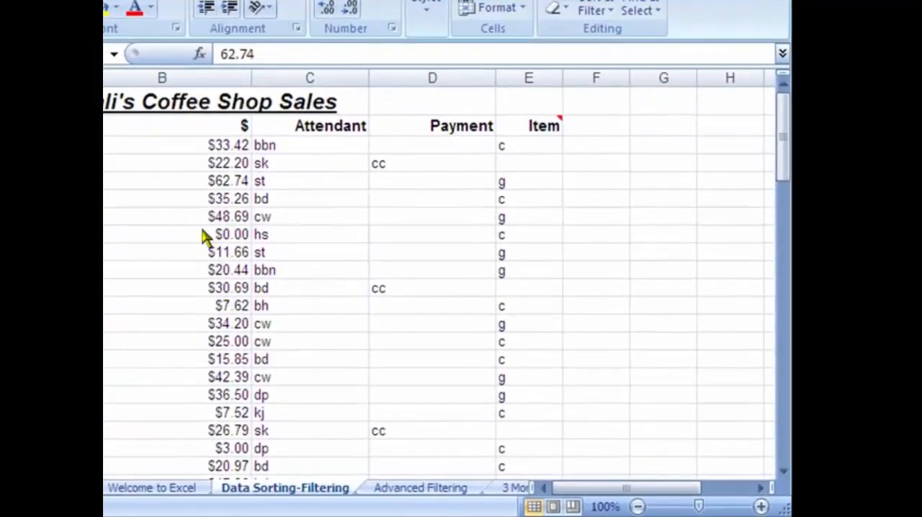
left_click(203, 230)
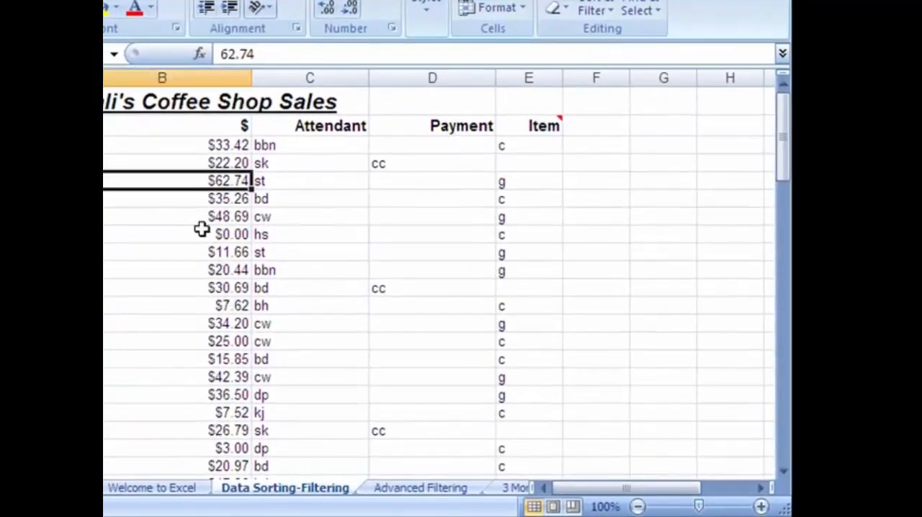
scroll(202, 249, "down", 8)
scroll(231, 284, "up", 8)
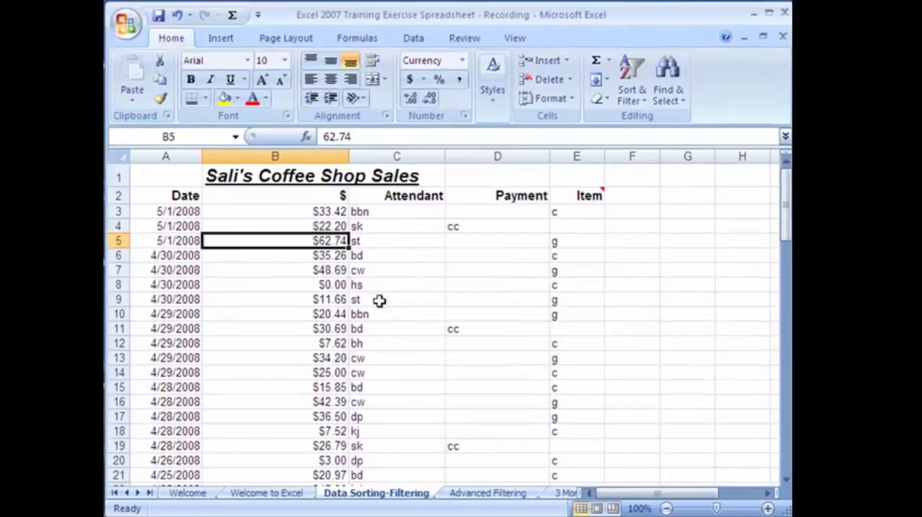
scroll(380, 301, "down", 20)
scroll(349, 334, "up", 20)
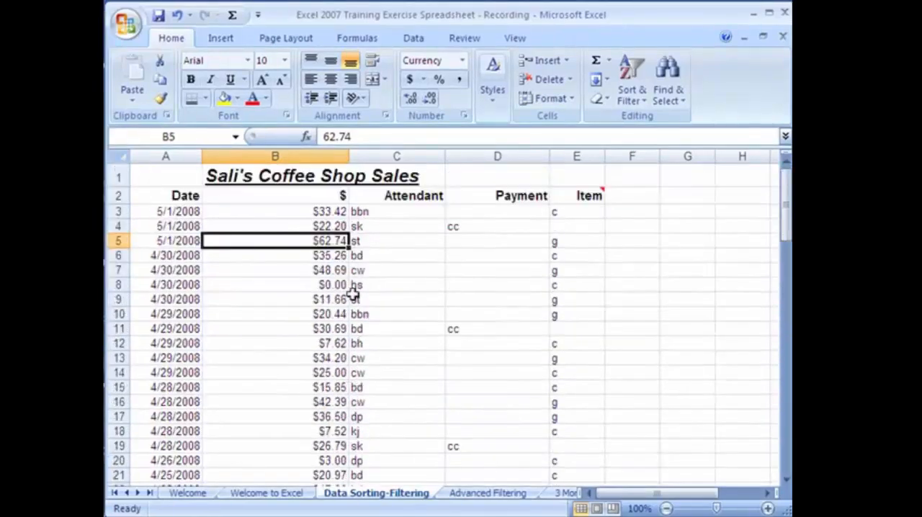
left_click(364, 227)
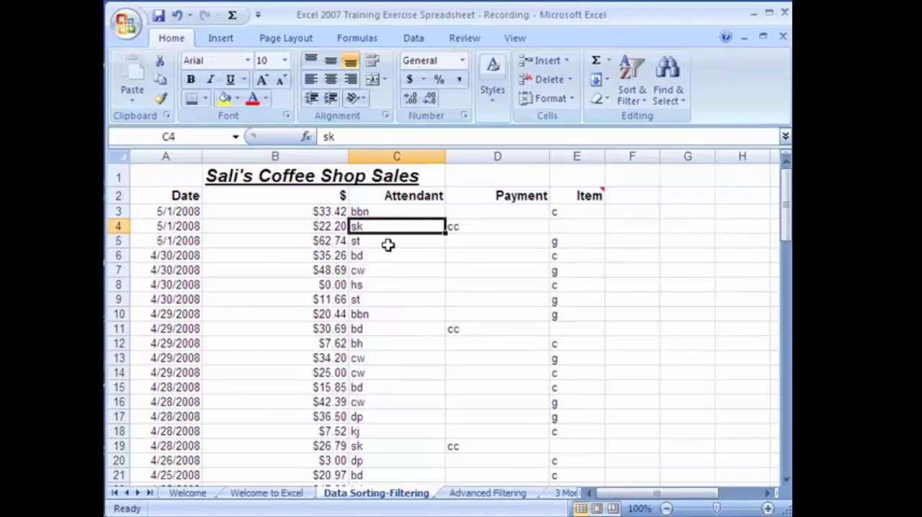
left_click(268, 211)
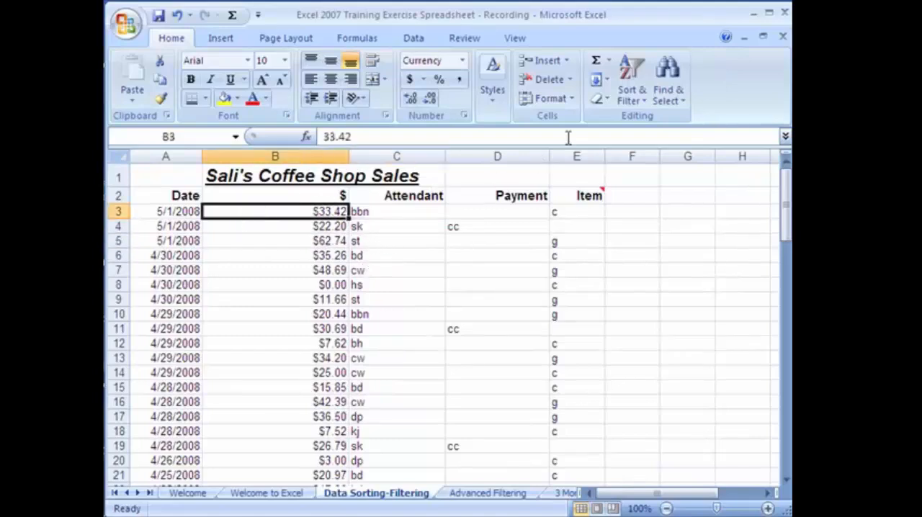
left_click(414, 214)
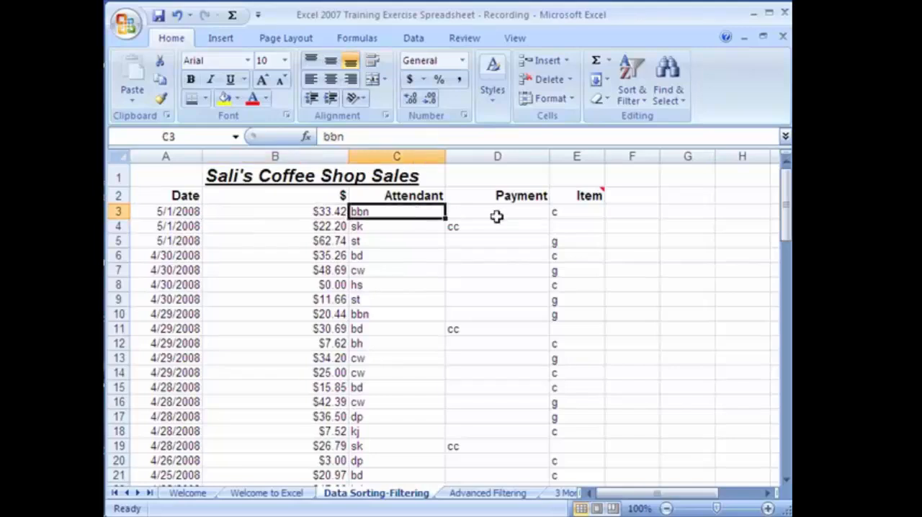
Turn on filtering for the sales list and look at the filter choices of the Item column
left_click(472, 213)
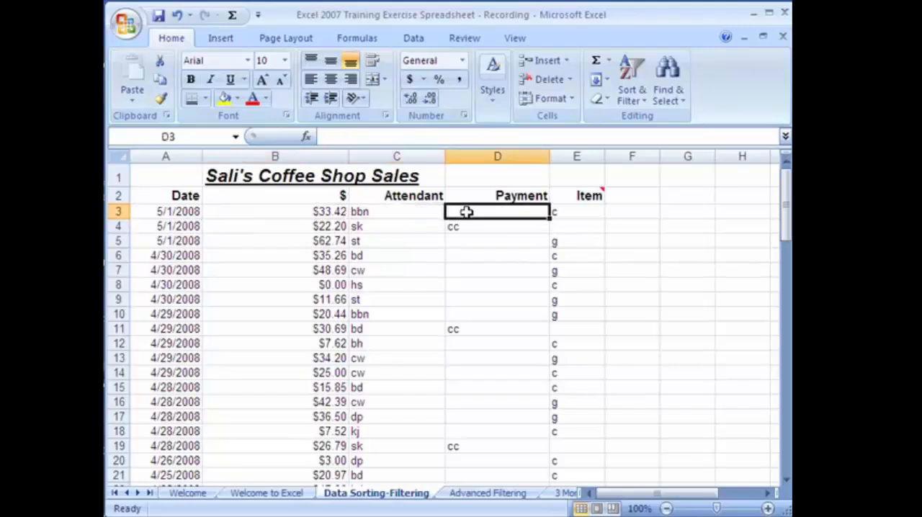
left_click(646, 105)
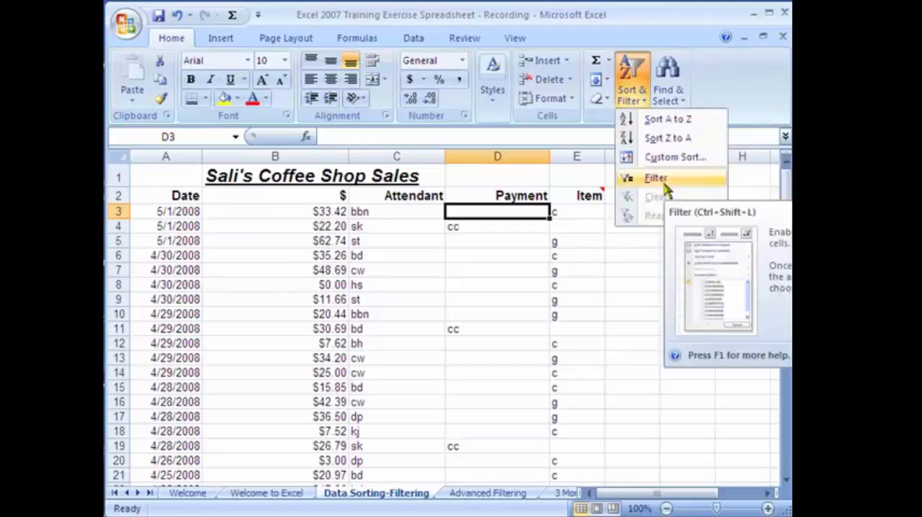
left_click(666, 190)
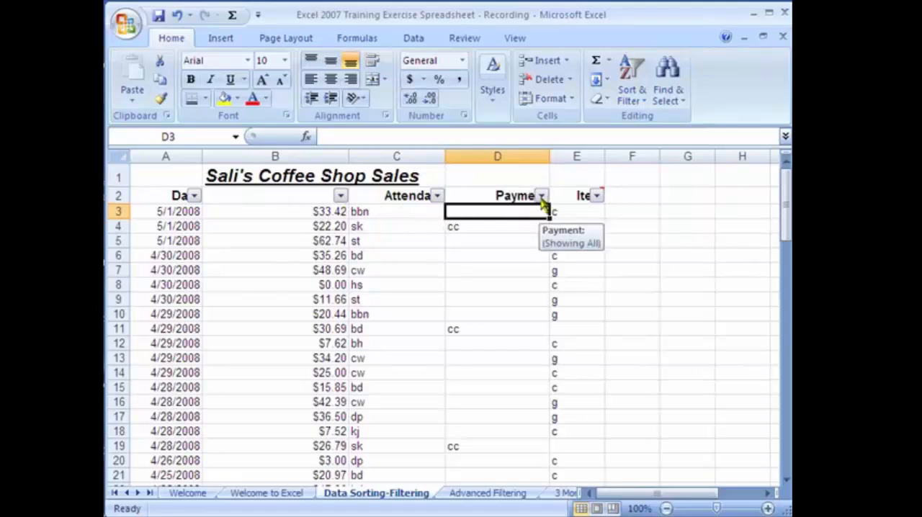
left_click(596, 200)
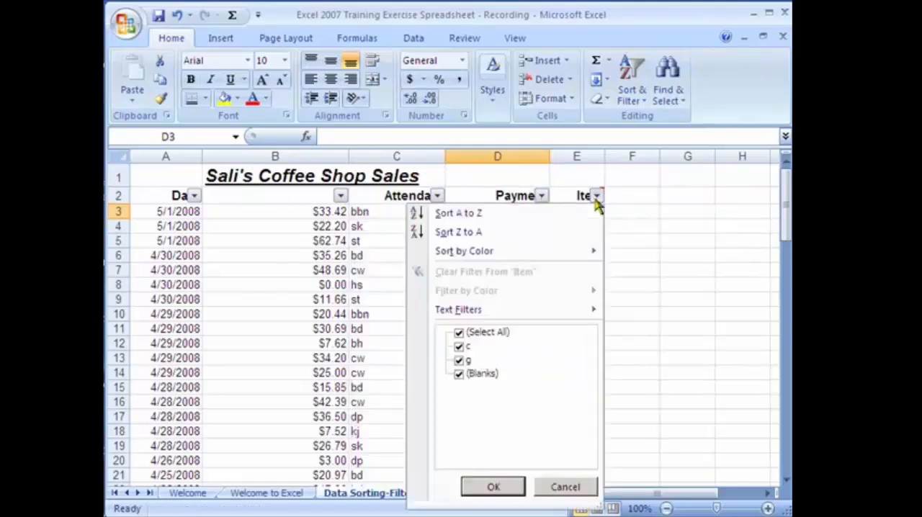
left_click(596, 200)
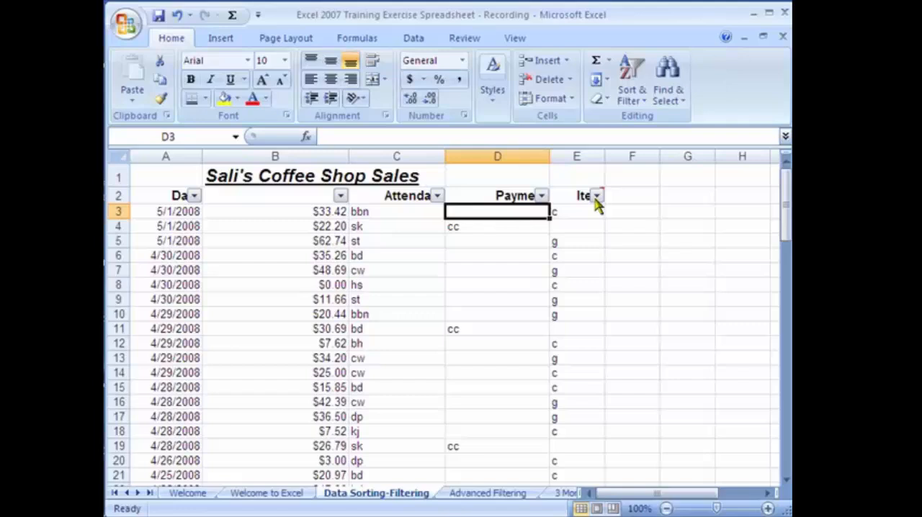
Filter the Attendant column to show only the bb sales records
left_click(436, 196)
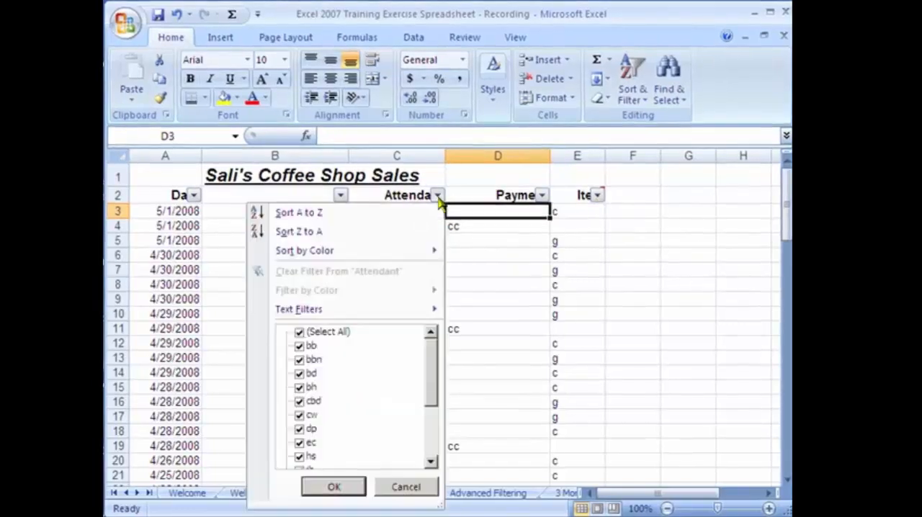
left_click(300, 332)
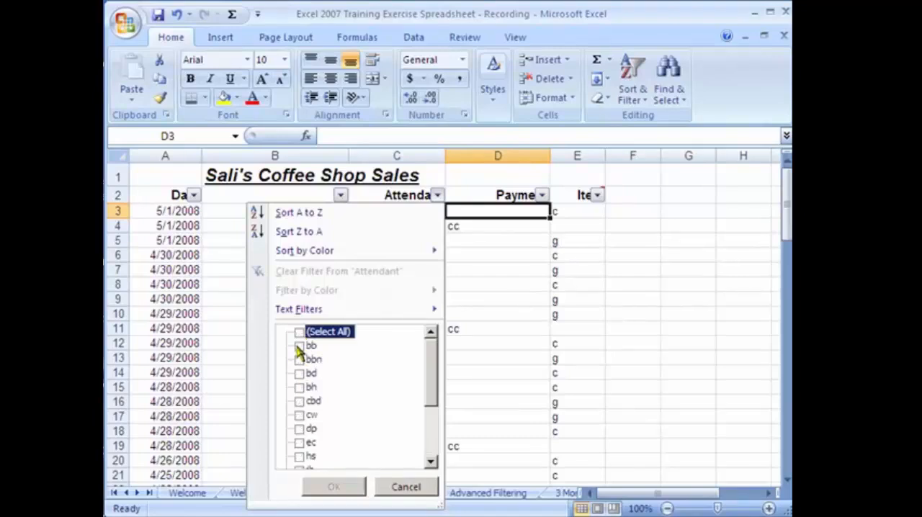
left_click(298, 347)
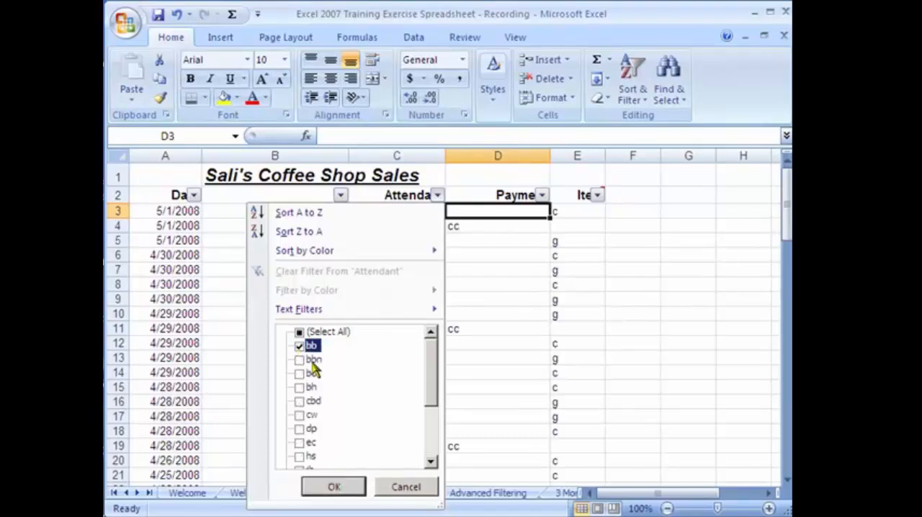
left_click(331, 488)
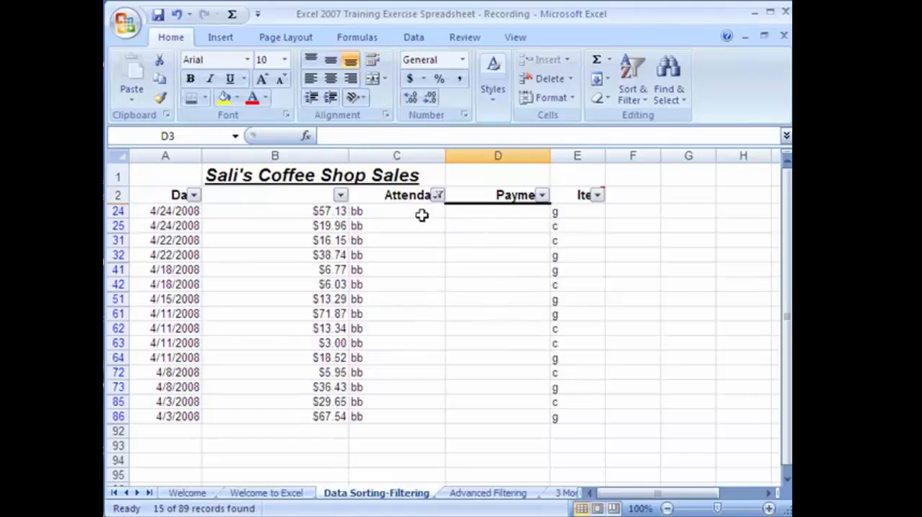
Review the active filter on the Attendant column and clear it
left_click(438, 195)
left_click(438, 197)
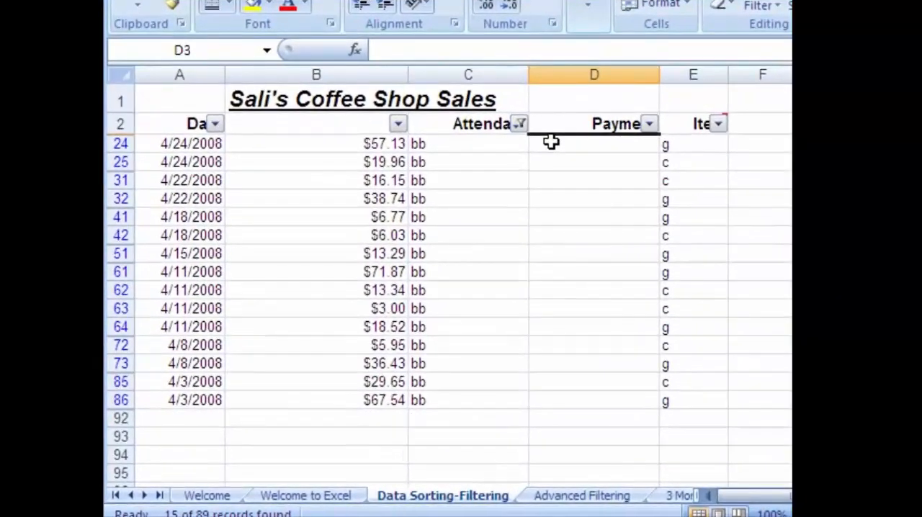
left_click(519, 124)
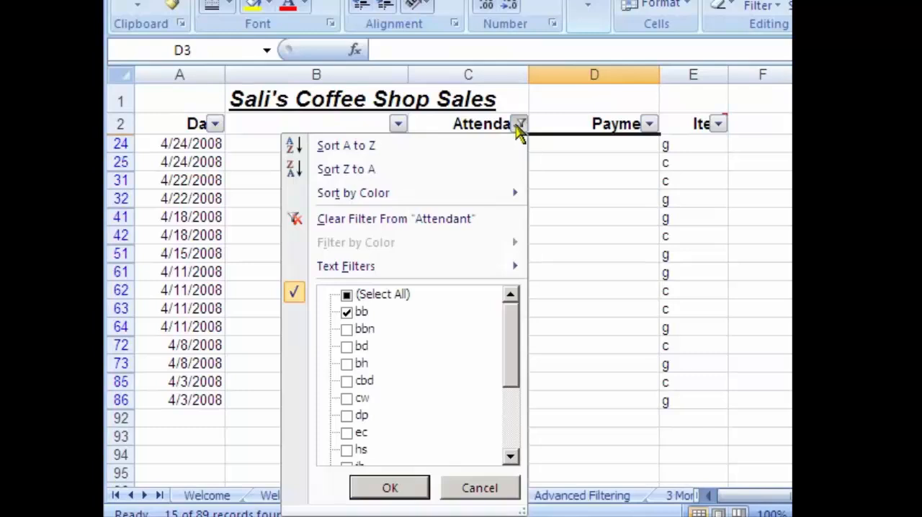
left_click(521, 125)
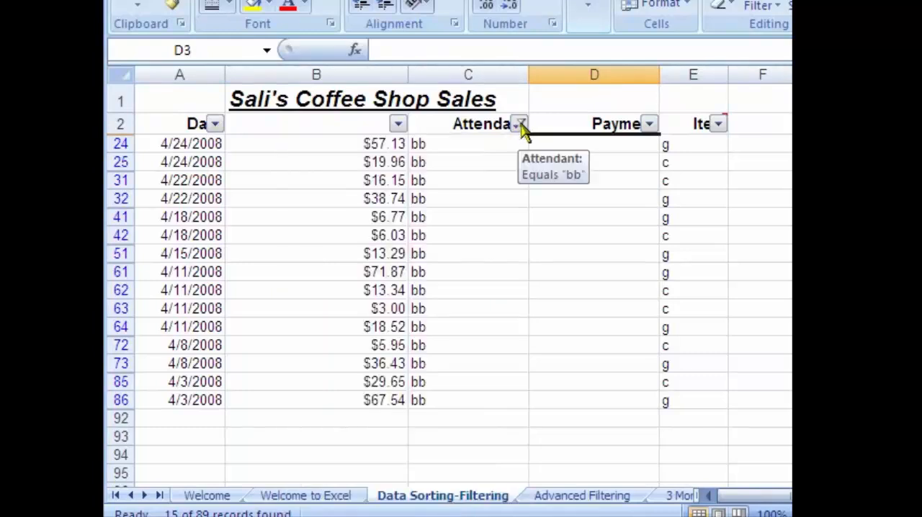
left_click(520, 125)
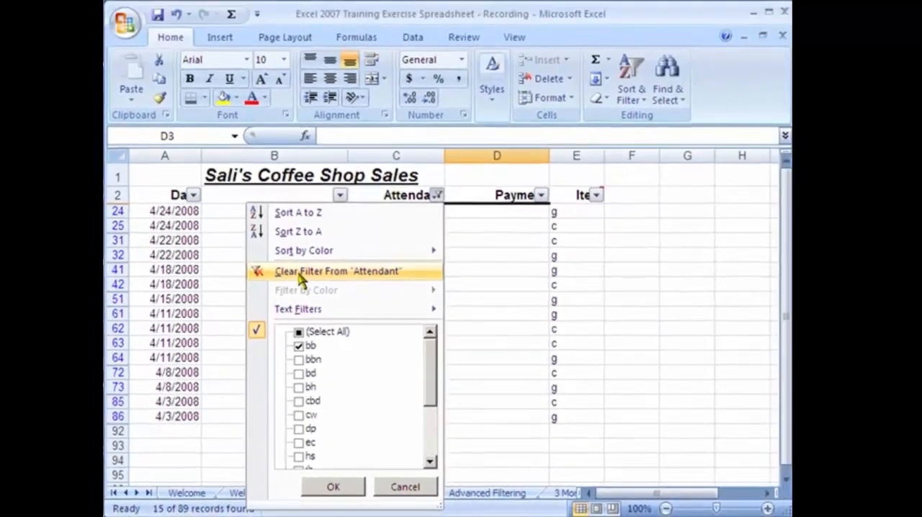
left_click(351, 226)
Filter the Item column to show only the c records and look through the filtered list
left_click(597, 196)
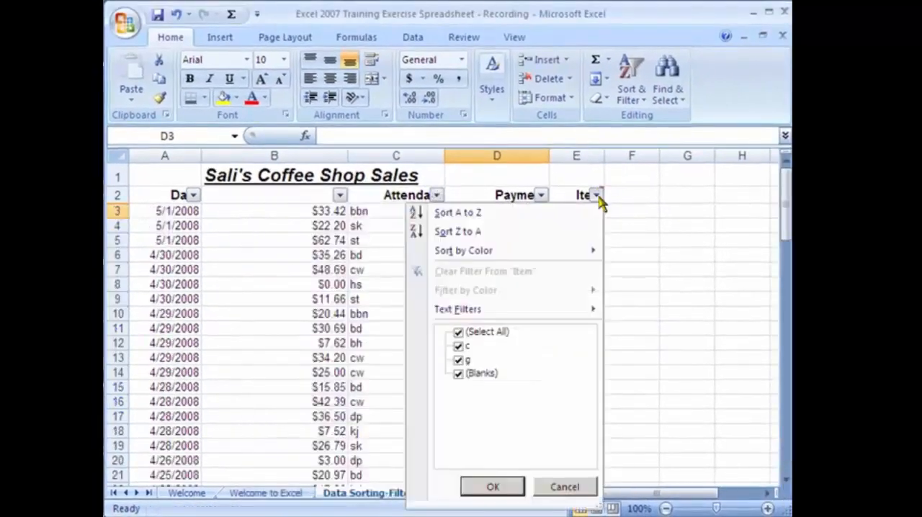
left_click(599, 198)
left_click(564, 213)
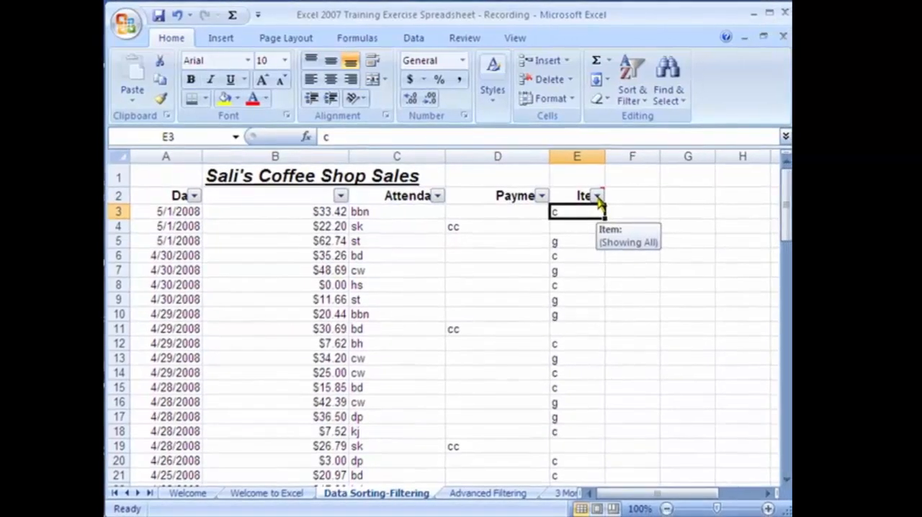
left_click(597, 198)
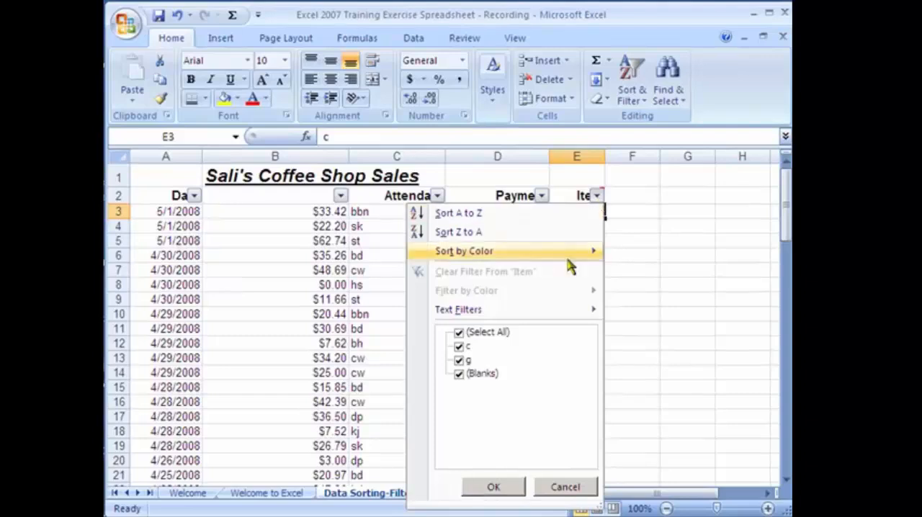
left_click(459, 332)
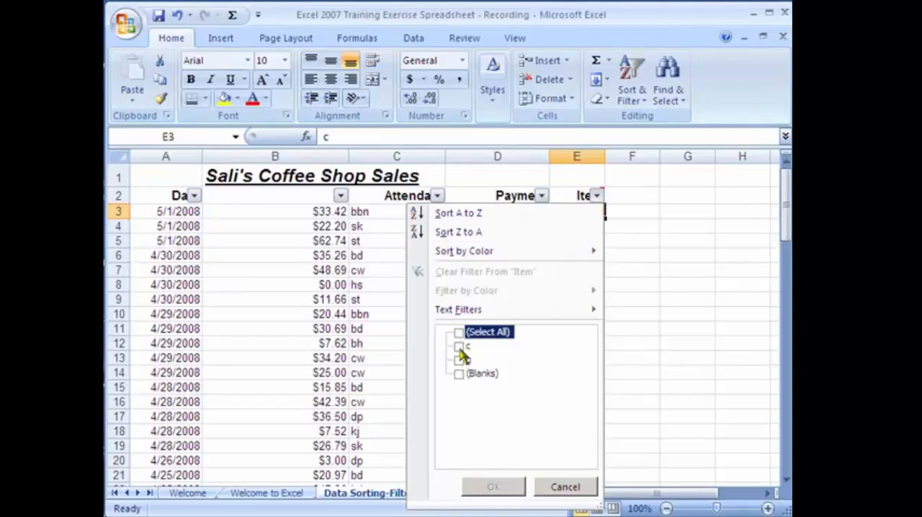
left_click(460, 347)
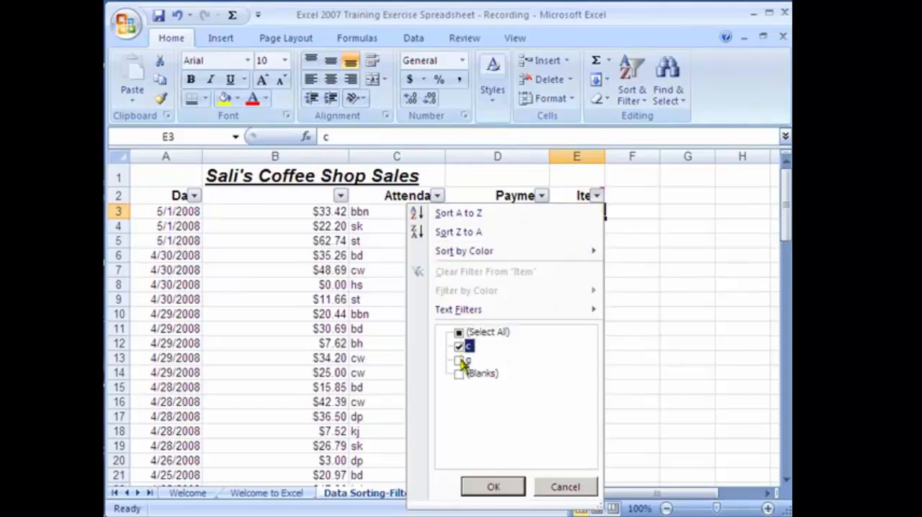
left_click(495, 487)
left_click(496, 398)
scroll(493, 400, "down", 10)
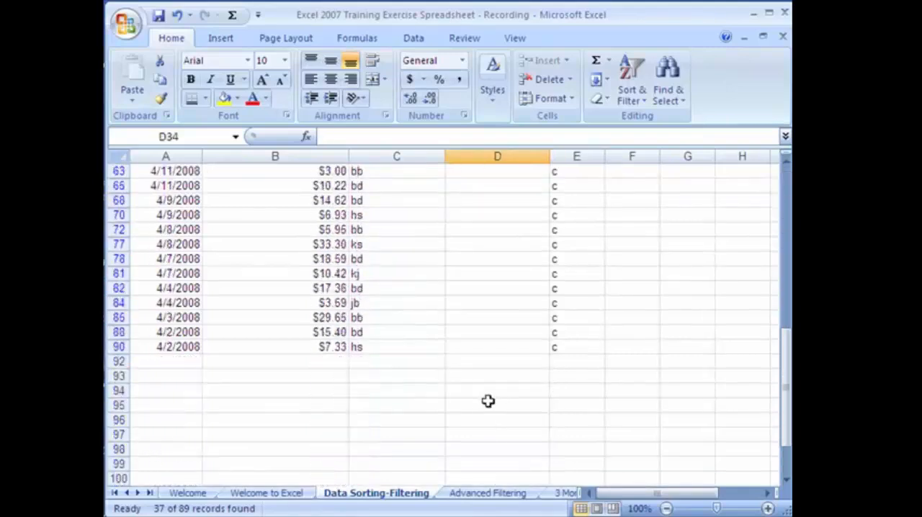
scroll(488, 401, "up", 10)
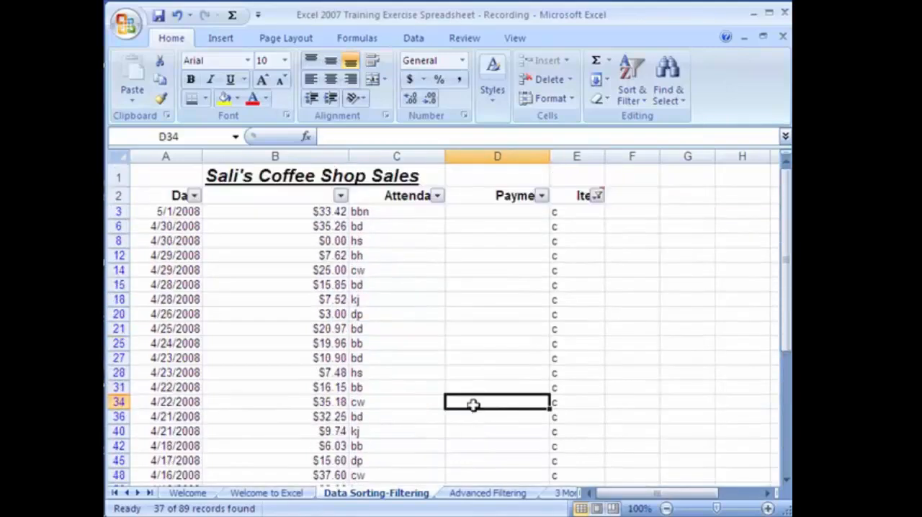
Filter the Date column to leave only the April 2008 records among the c items, and look through the list
left_click(194, 195)
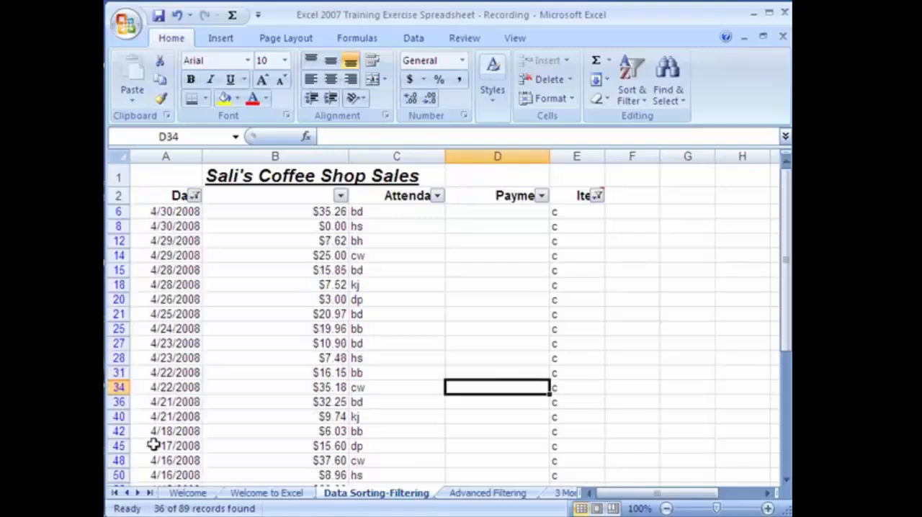
left_click(286, 345)
scroll(286, 346, "down", 5)
scroll(286, 347, "down", 5)
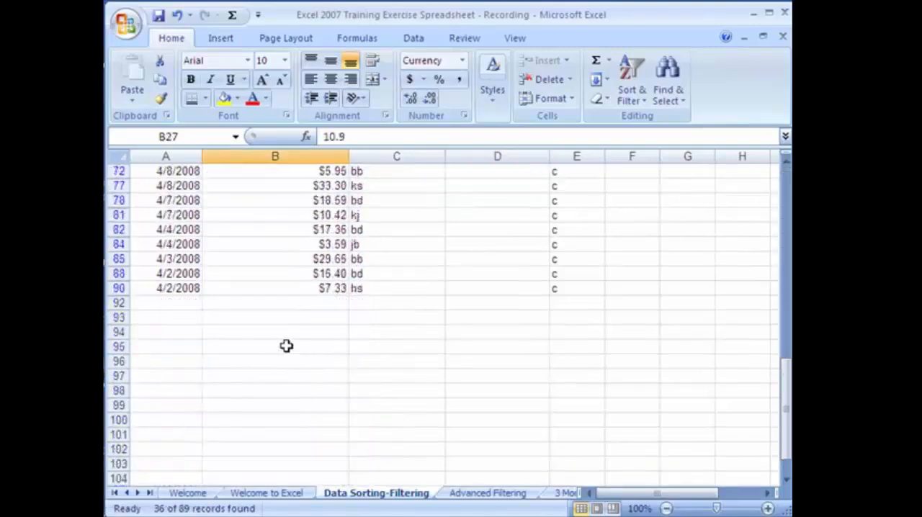
scroll(286, 347, "up", 8)
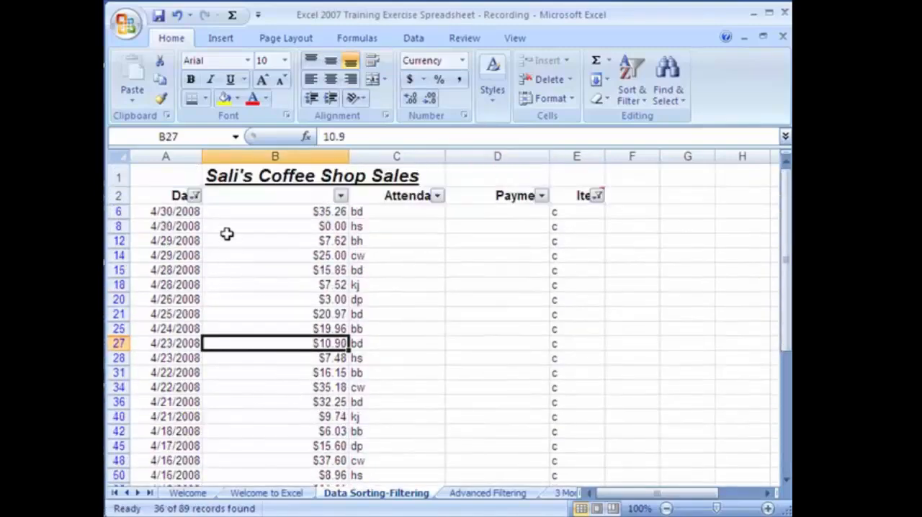
Switch the Date filter to show only the May 2008 records, and clear the Date filter
left_click(195, 196)
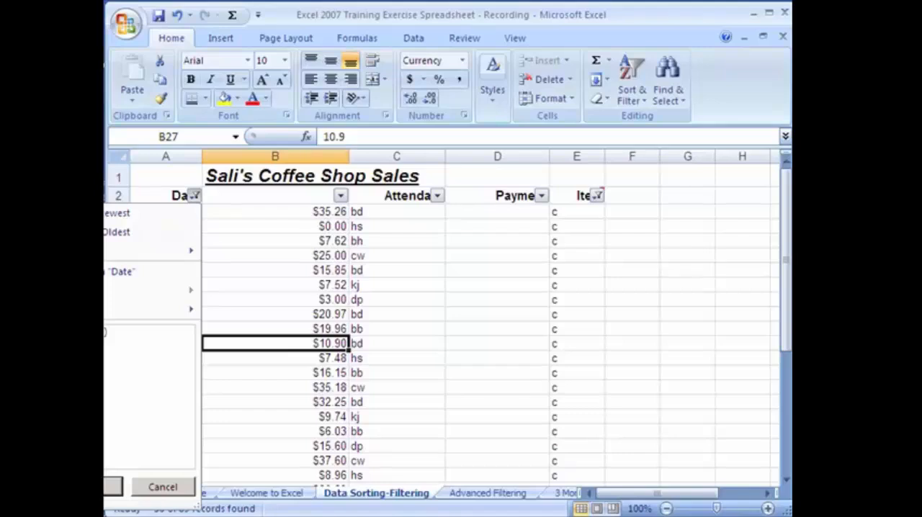
left_click(114, 486)
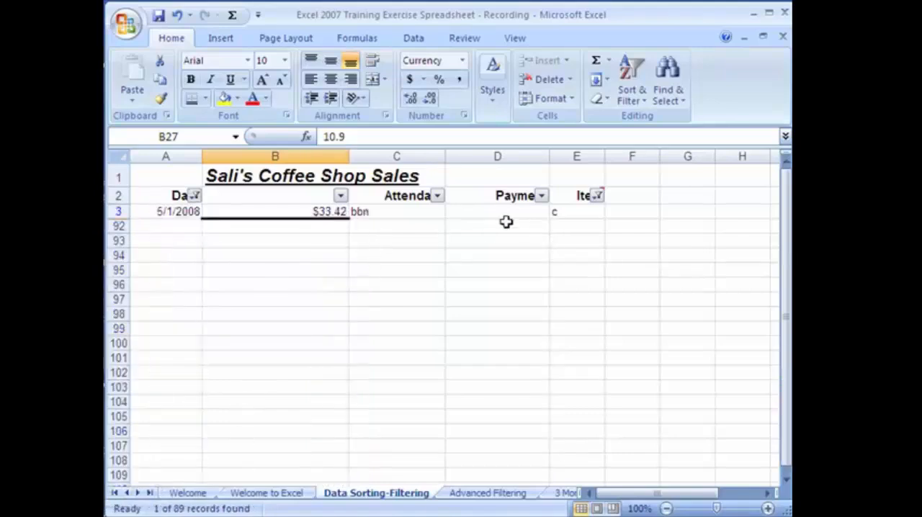
left_click(195, 196)
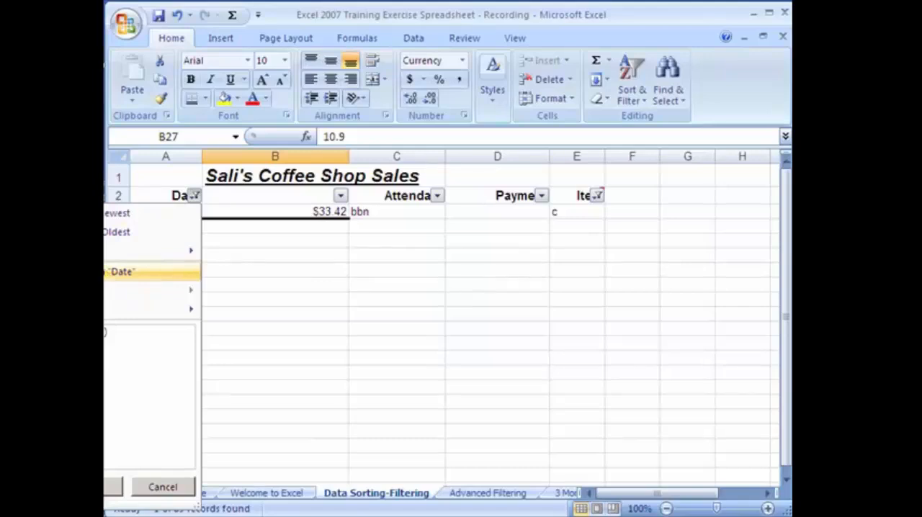
left_click(118, 272)
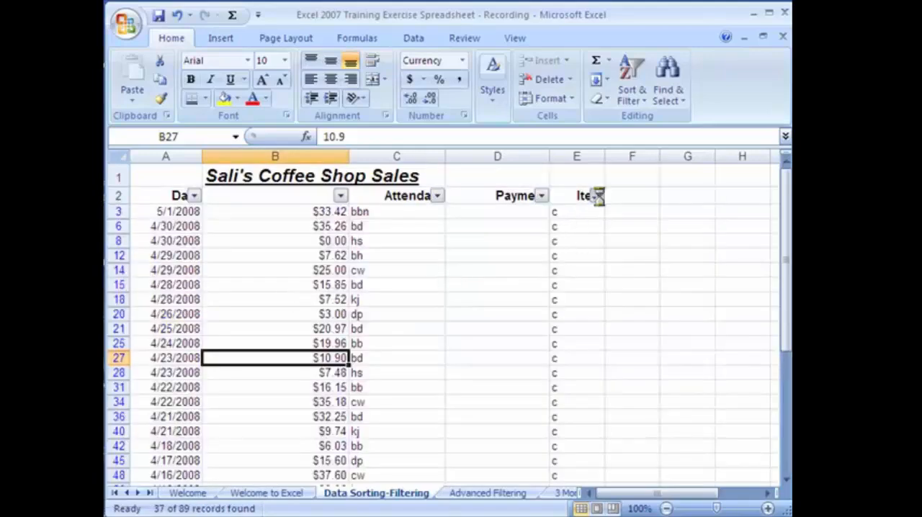
Try to clear the filter on the Item column
left_click(598, 196)
left_click(526, 273)
left_click(497, 271)
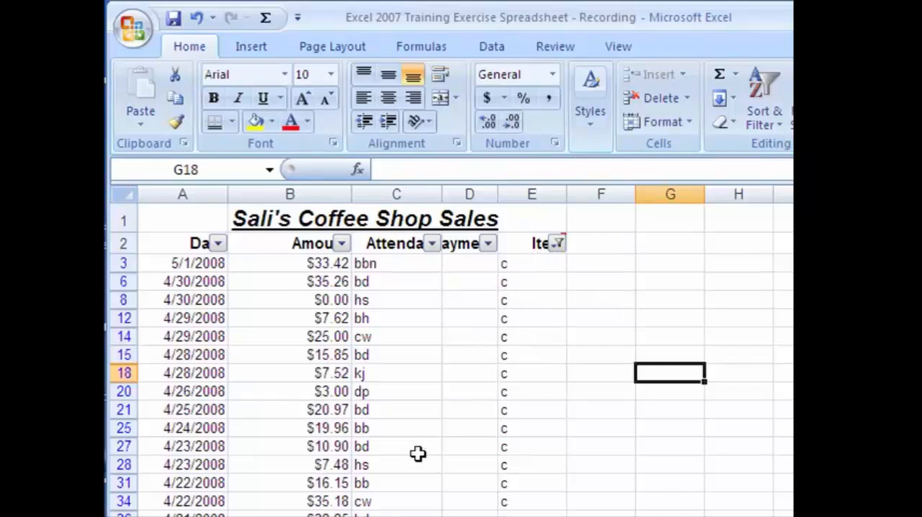
Sort the filtered c records by the Date column from oldest to newest
left_click_drag(188, 263, 248, 274)
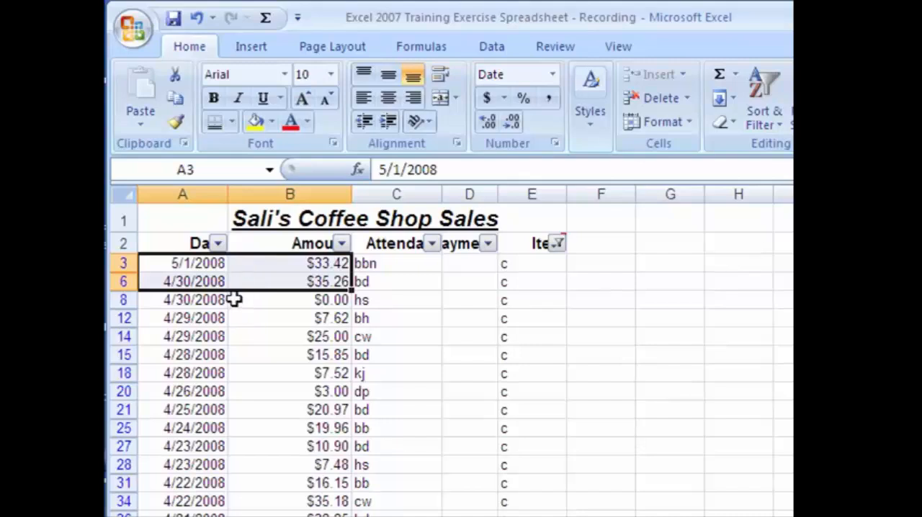
left_click(247, 335)
left_click(306, 372)
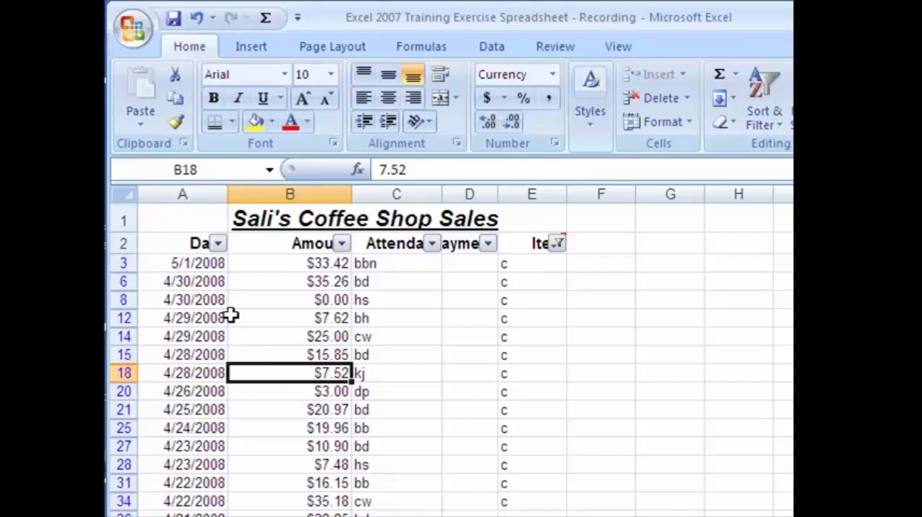
left_click(201, 264)
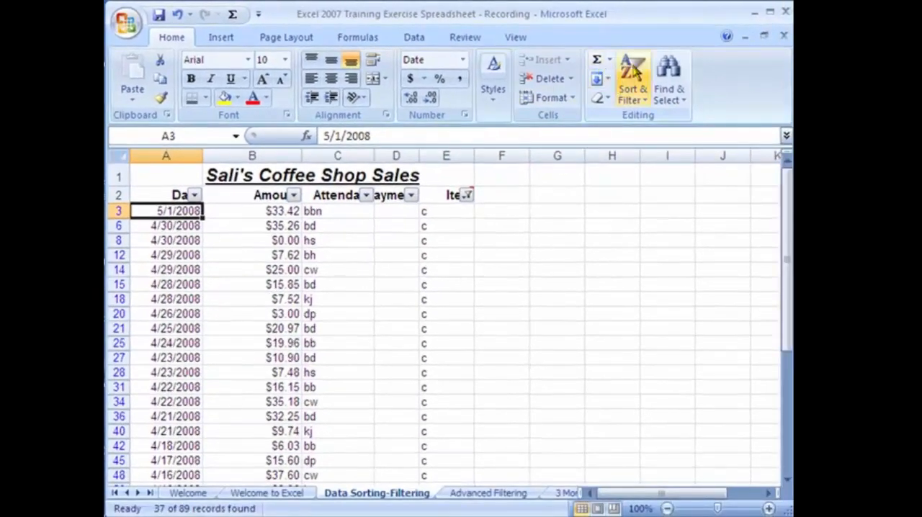
left_click(634, 76)
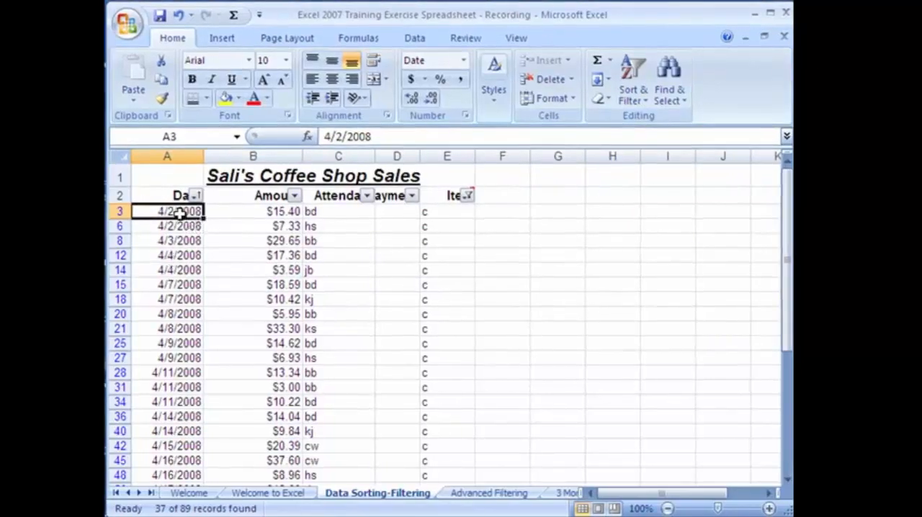
Review the available chart types and insert a 2-D clustered column chart from the date and amount values in A3:B90
left_click_drag(189, 210, 274, 420)
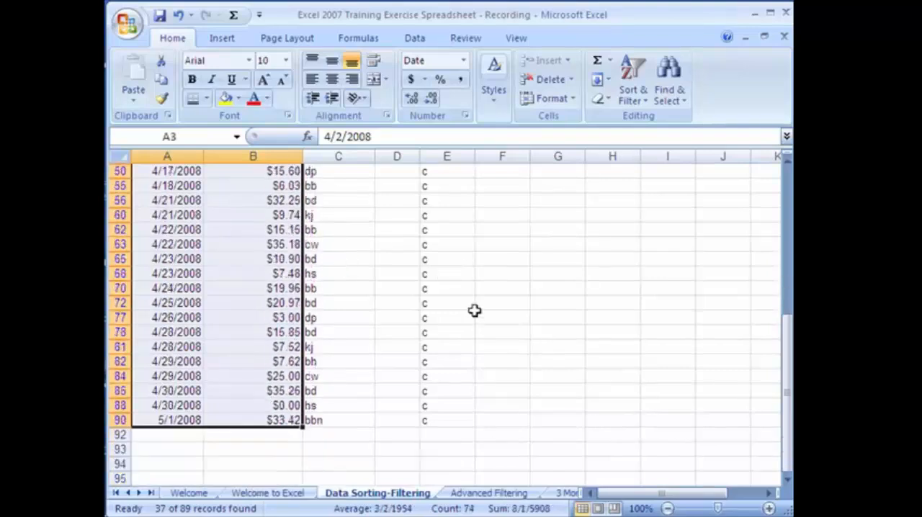
left_click(220, 40)
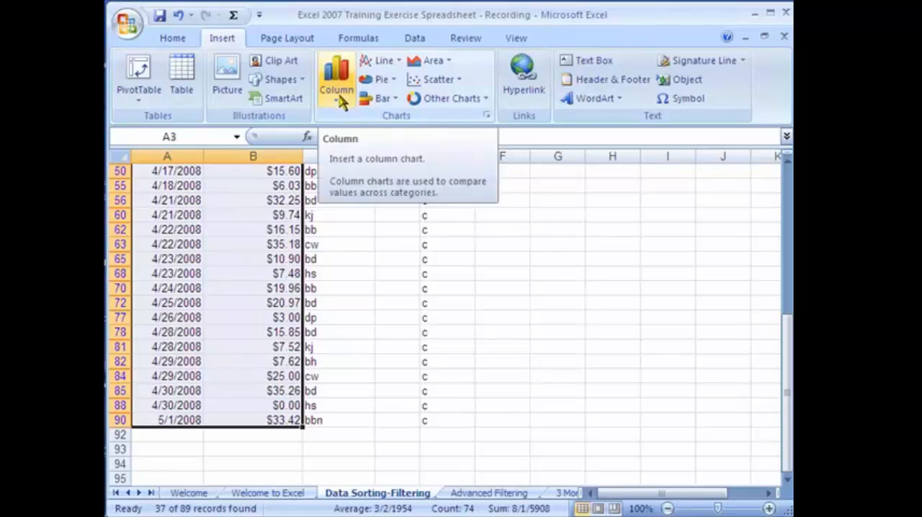
left_click(338, 94)
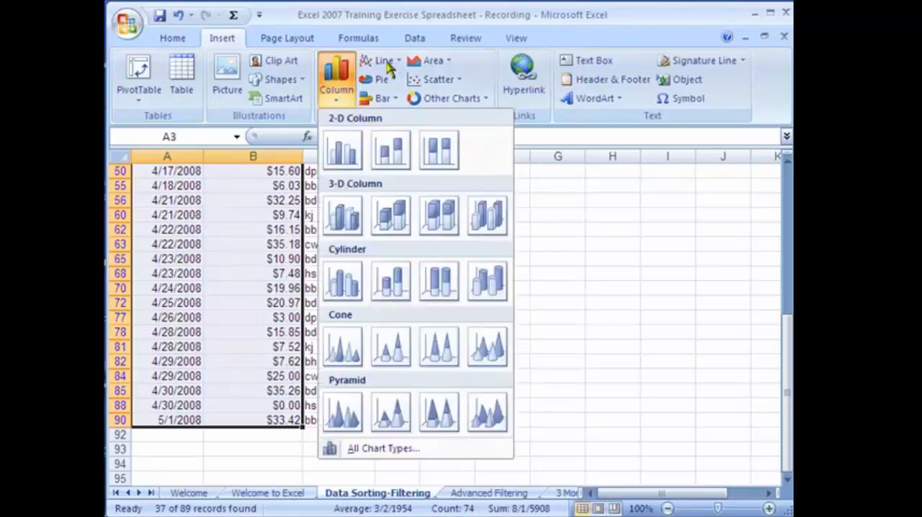
left_click(389, 64)
left_click(381, 79)
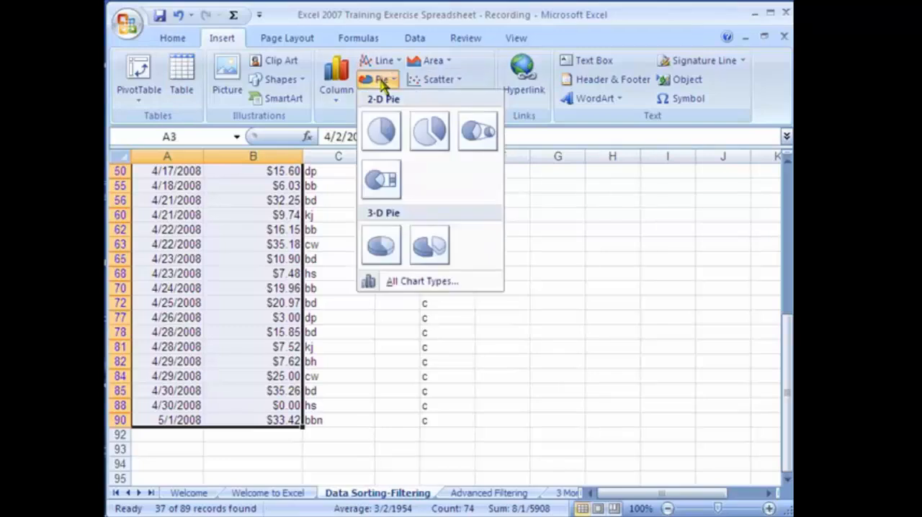
left_click(382, 81)
left_click(382, 98)
left_click(382, 98)
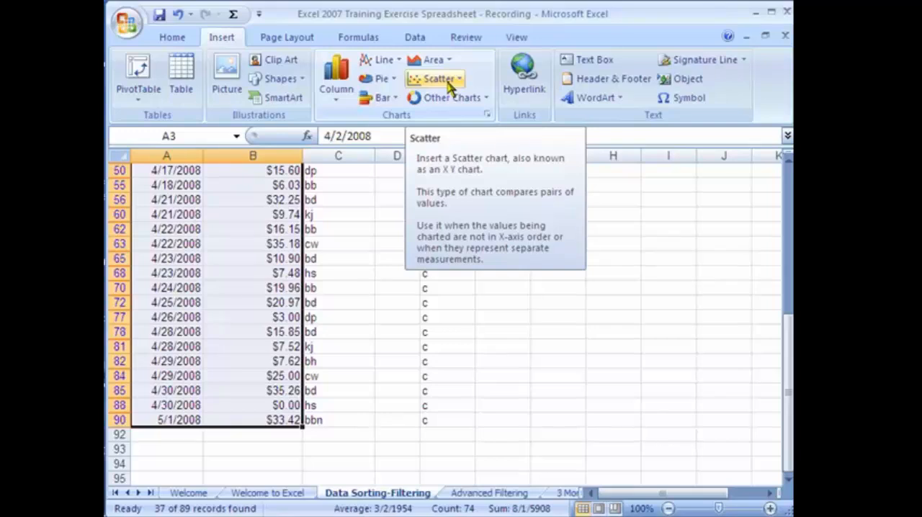
left_click(349, 105)
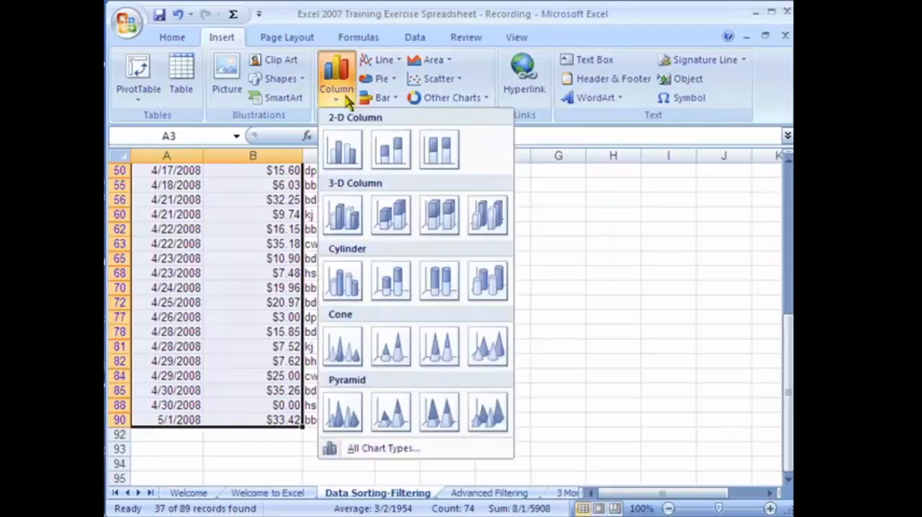
left_click(344, 151)
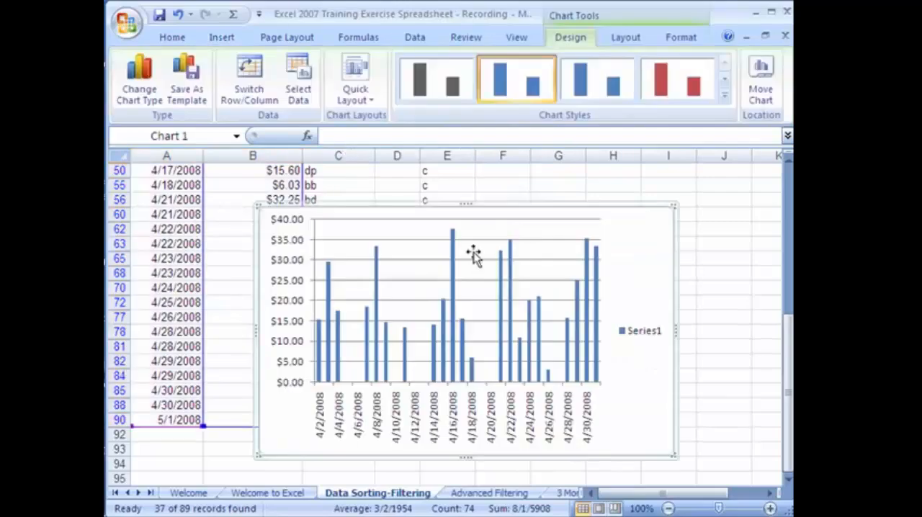
Move the column chart up beside the first sales records and apply the red bevelled chart style
left_click_drag(476, 209, 554, 179)
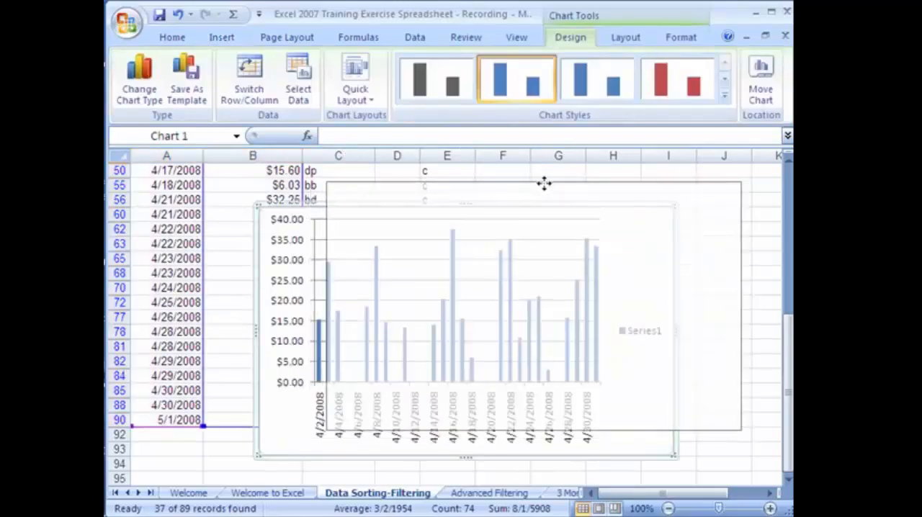
mouse_move(623, 125)
left_mouse_down()
mouse_move(605, 123)
mouse_move(604, 109)
mouse_move(604, 139)
mouse_move(632, 151)
mouse_move(629, 141)
left_mouse_up()
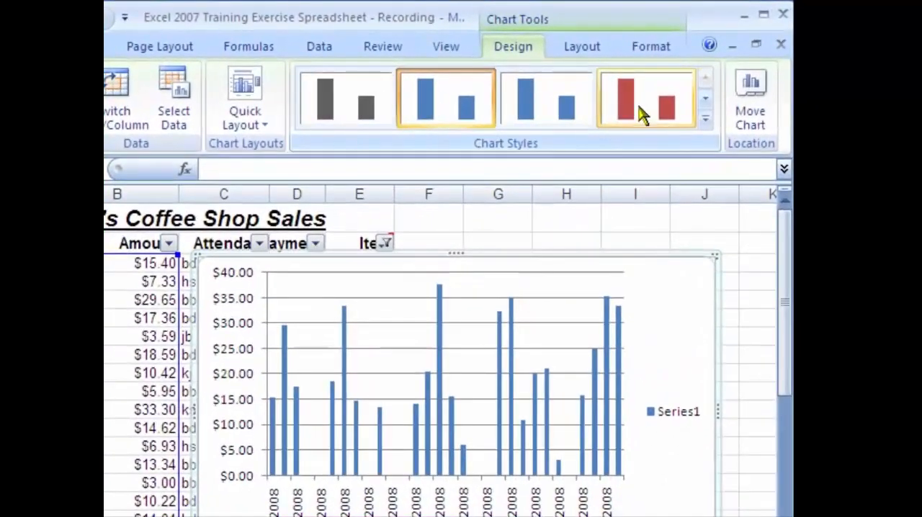
left_click(673, 93)
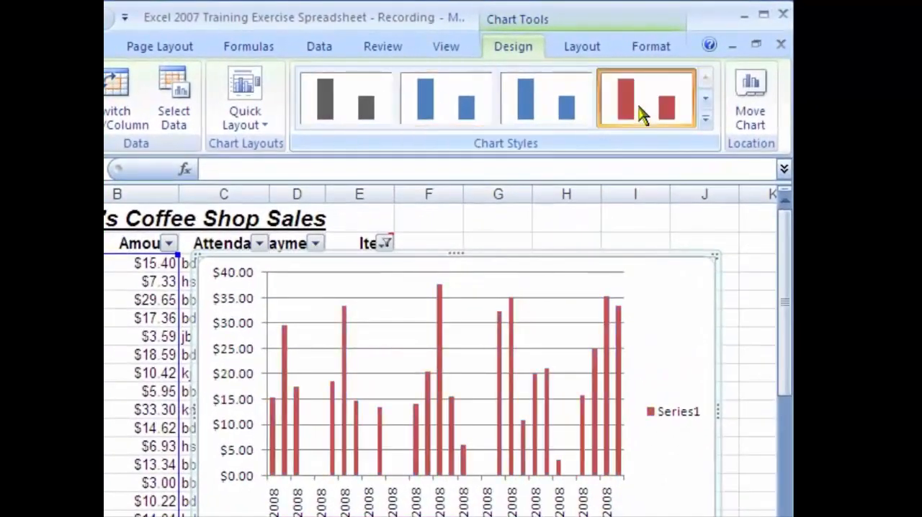
left_click(705, 120)
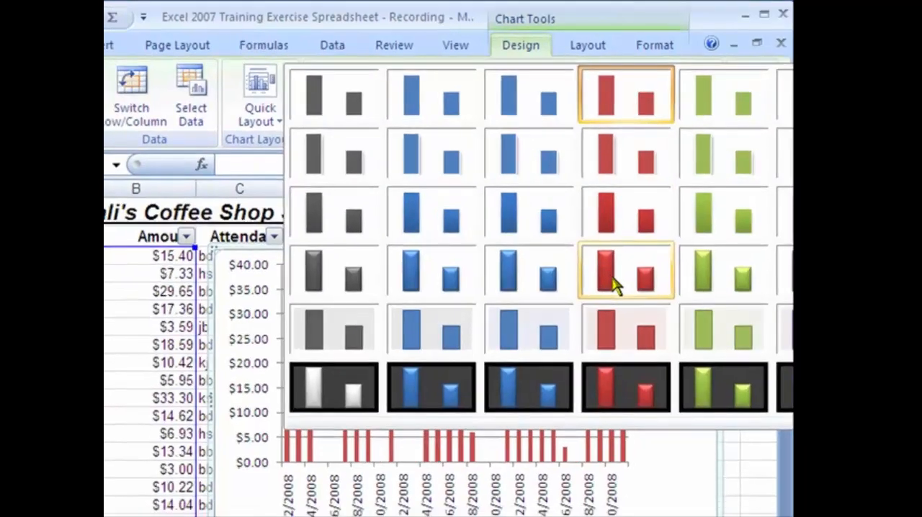
left_click(608, 287)
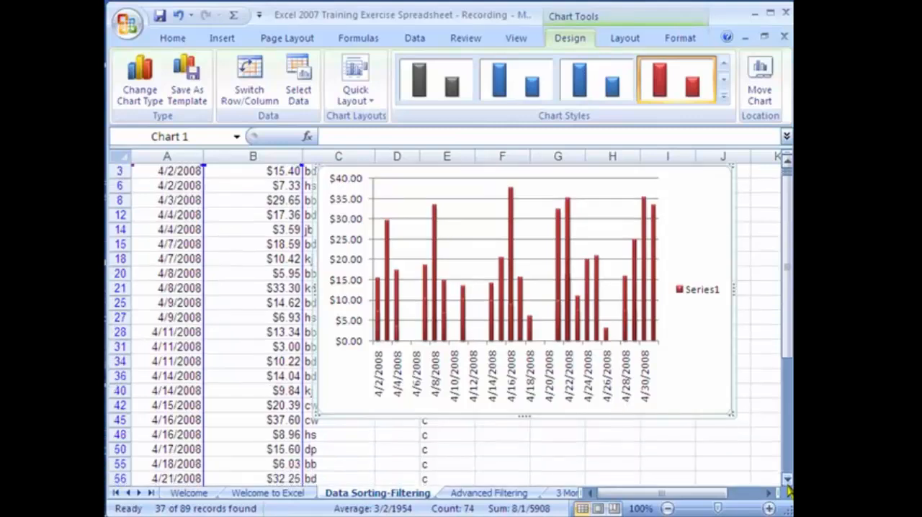
Try to insert a 2-D line chart while the column chart is still selected
scroll(788, 490, "down", 3)
scroll(788, 490, "down", 3)
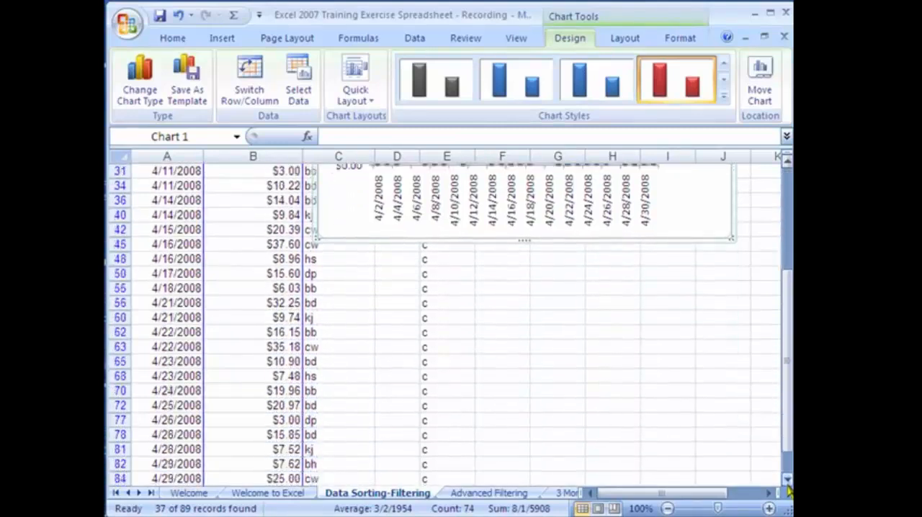
left_click(222, 39)
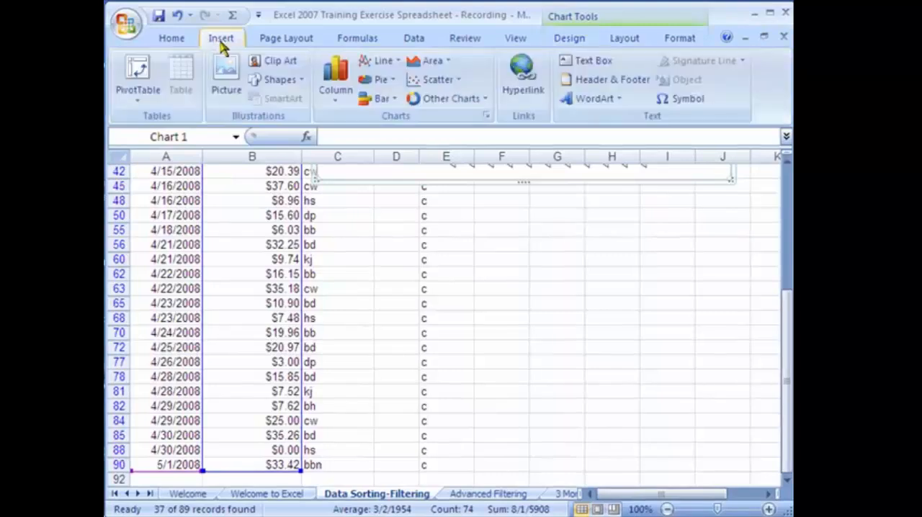
left_click(397, 67)
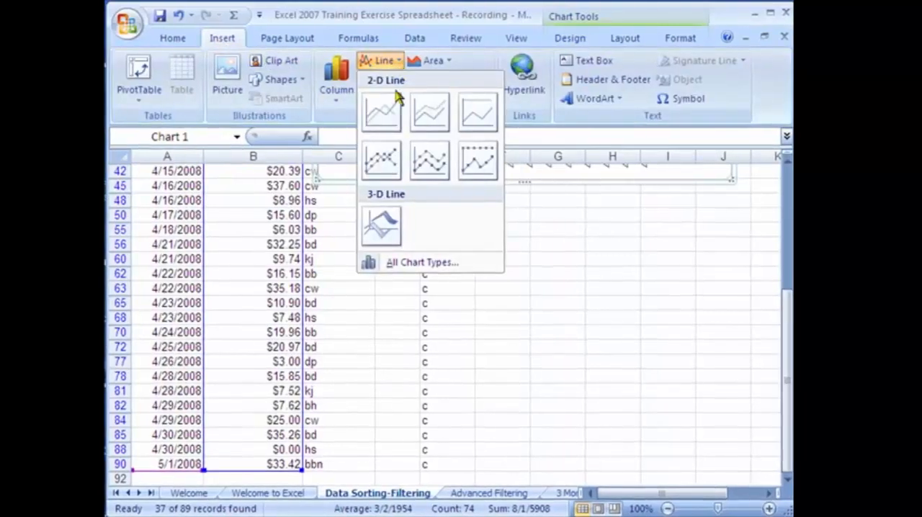
left_click(380, 111)
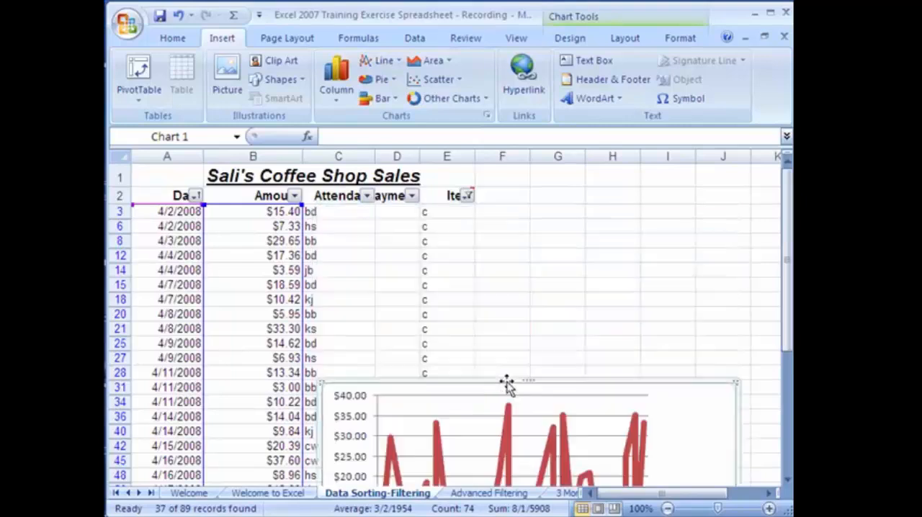
left_click(788, 480)
left_click(788, 481)
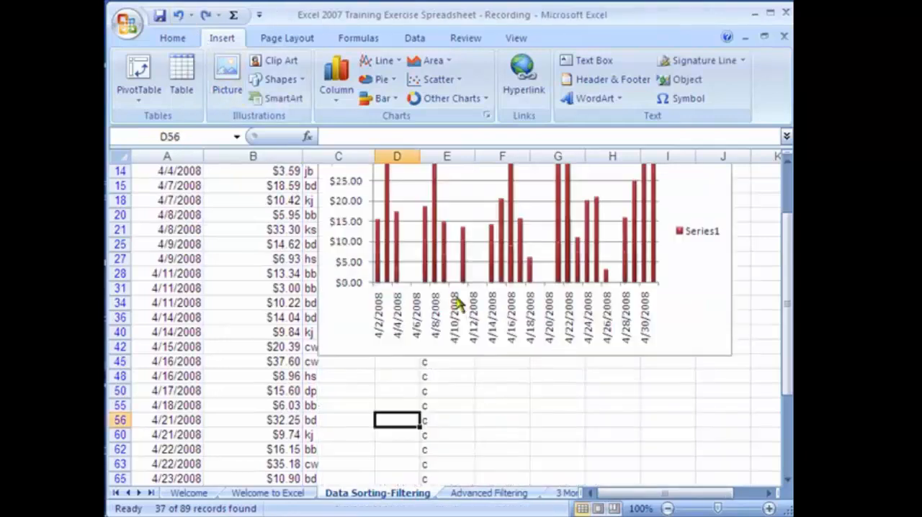
Deselect the column chart and insert a separate 2-D line chart from the dates and amounts in A3:B90
left_click(348, 374)
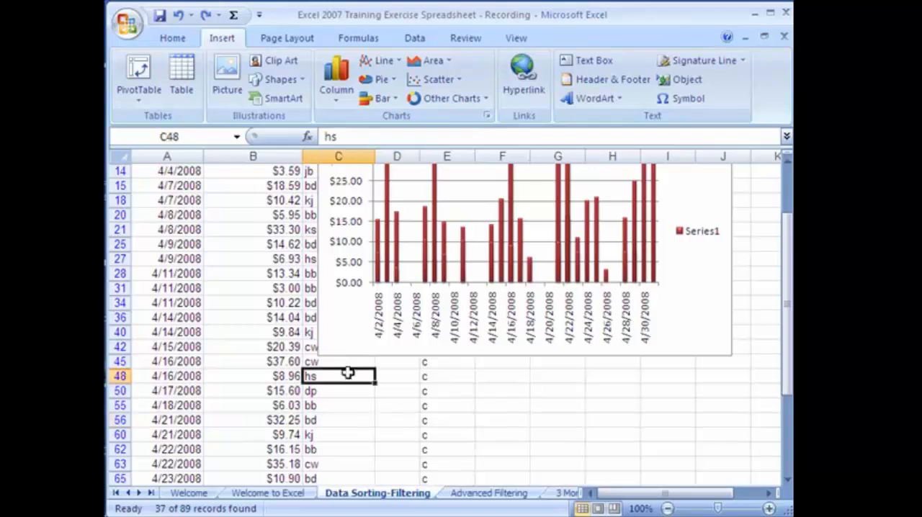
left_click(787, 164)
left_click(787, 164)
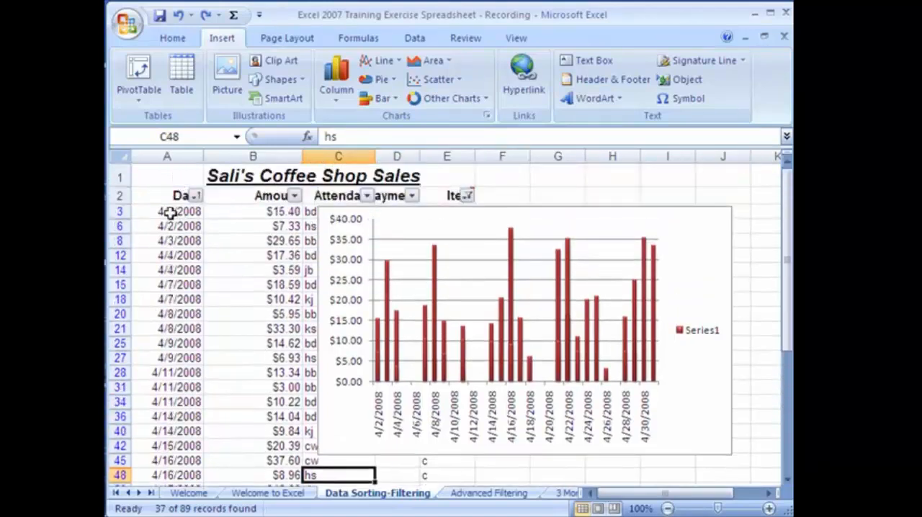
left_click_drag(173, 212, 255, 391)
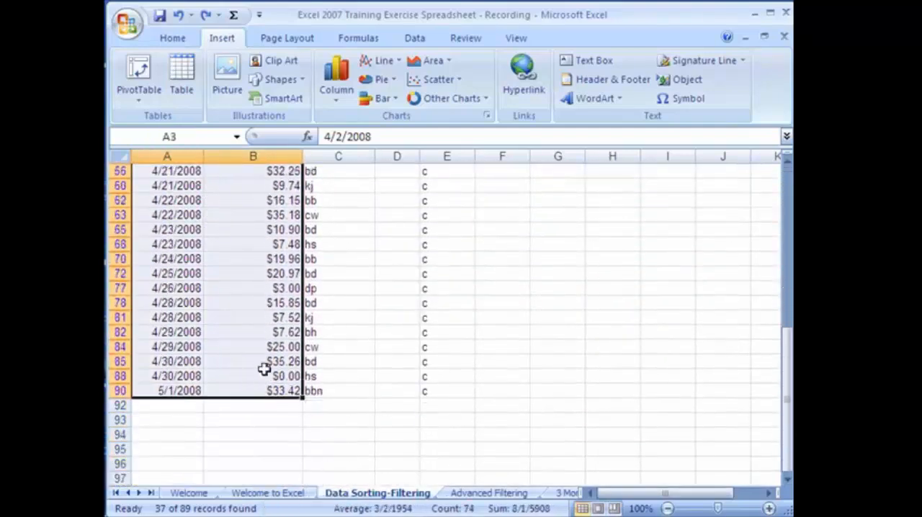
left_click(397, 63)
left_click(377, 112)
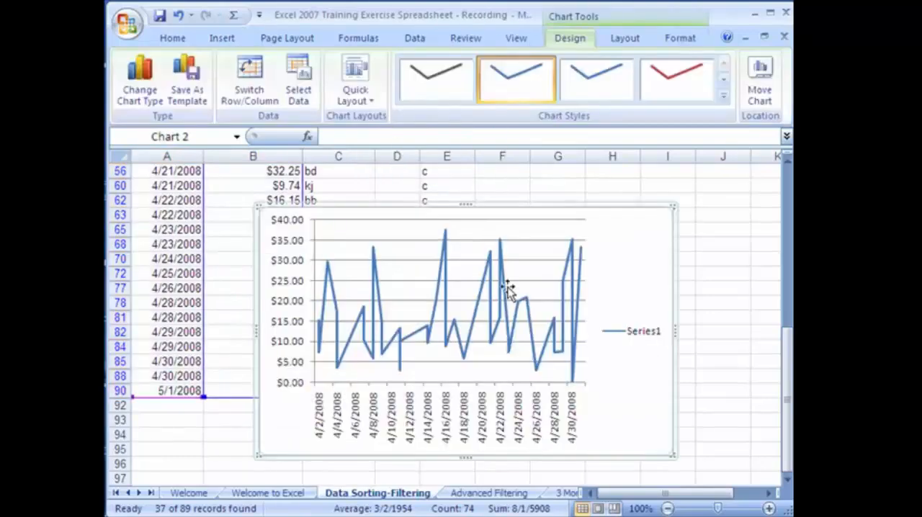
Move the line chart directly below the column chart and compare the two charts
left_click(787, 160)
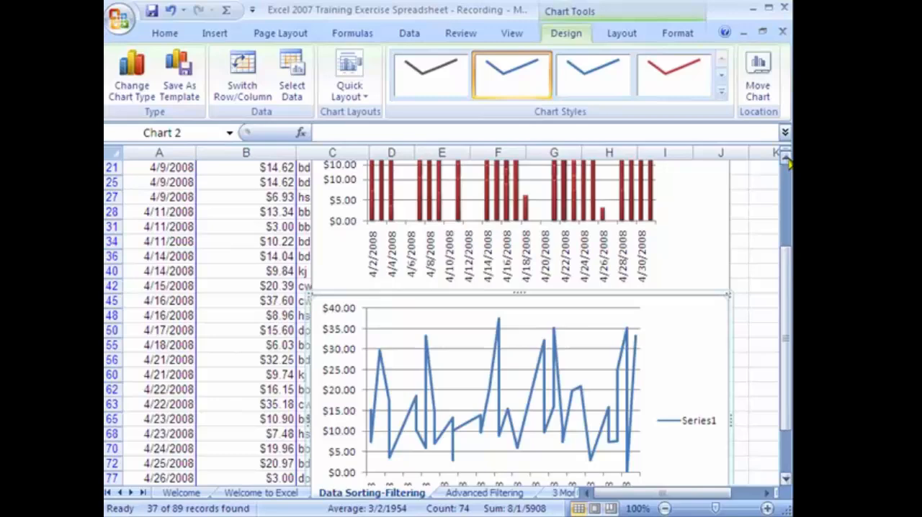
left_click_drag(788, 163, 788, 163)
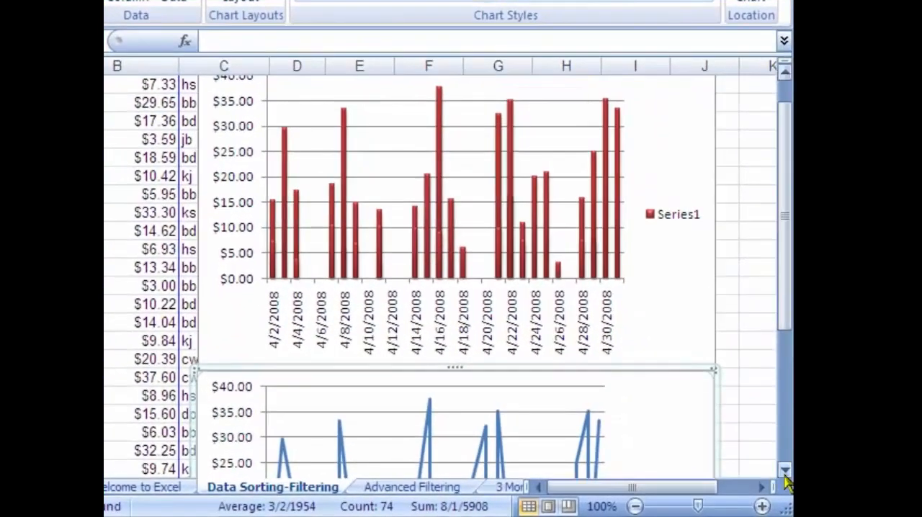
left_click(787, 480)
left_click_drag(787, 479, 785, 475)
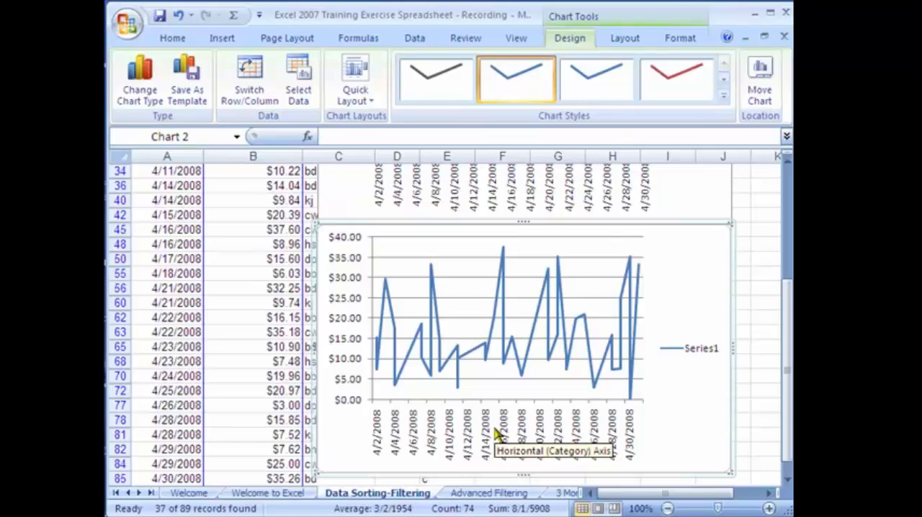
scroll(760, 220, "up", 5)
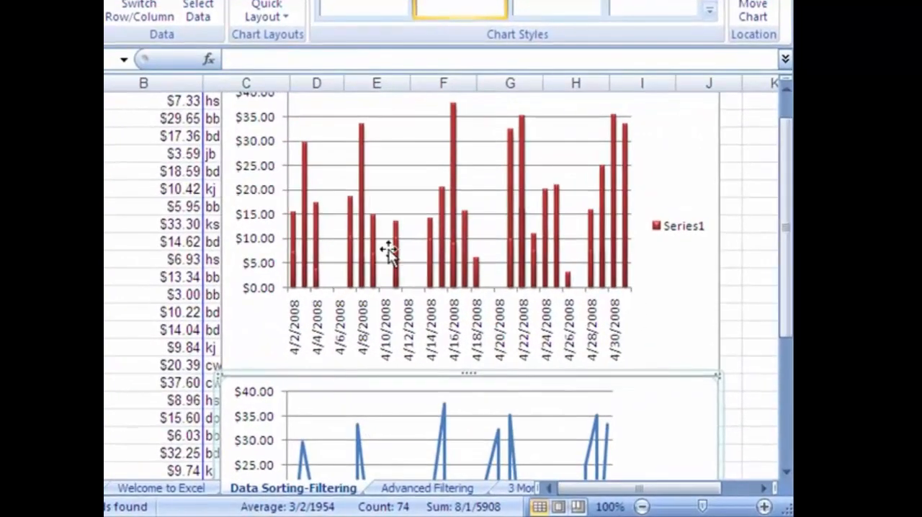
left_click(786, 472)
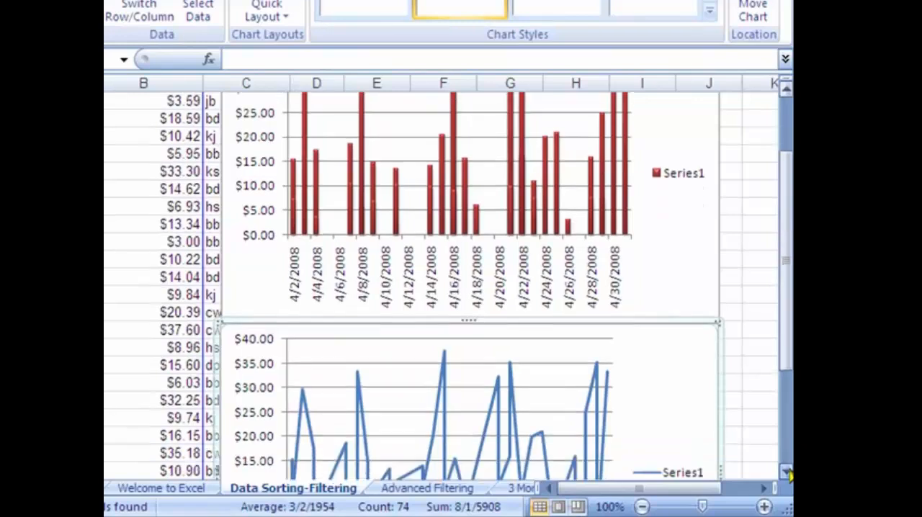
left_click(787, 473)
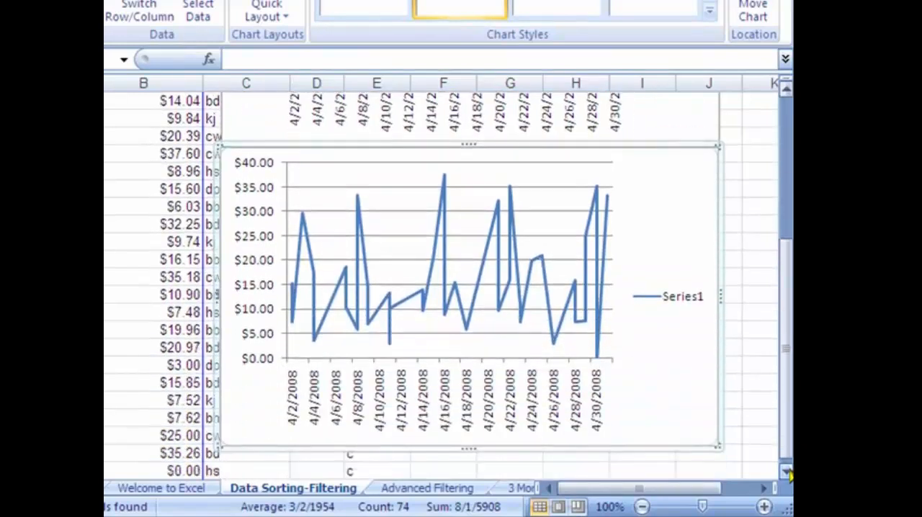
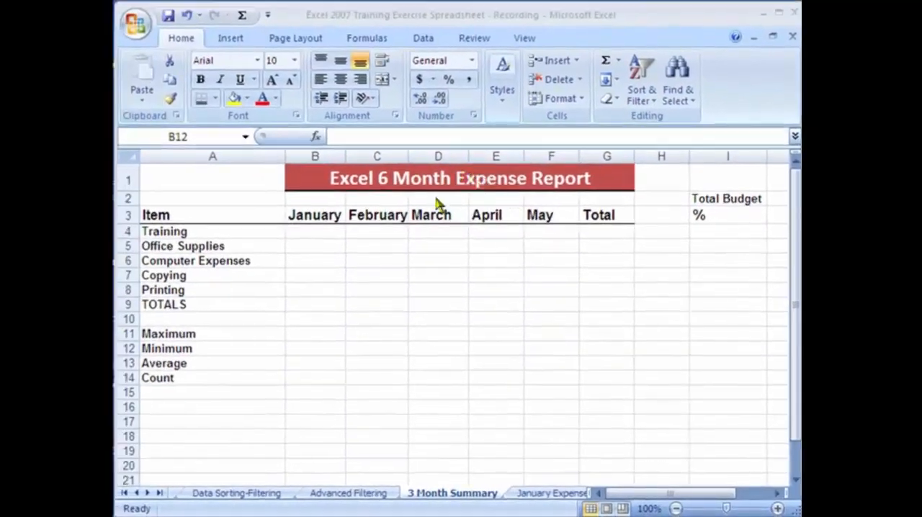
Compare the empty monthly expense cells on the 3 Month Summary sheet with the Training subtotal on the January Expenses sheet
left_click(333, 234)
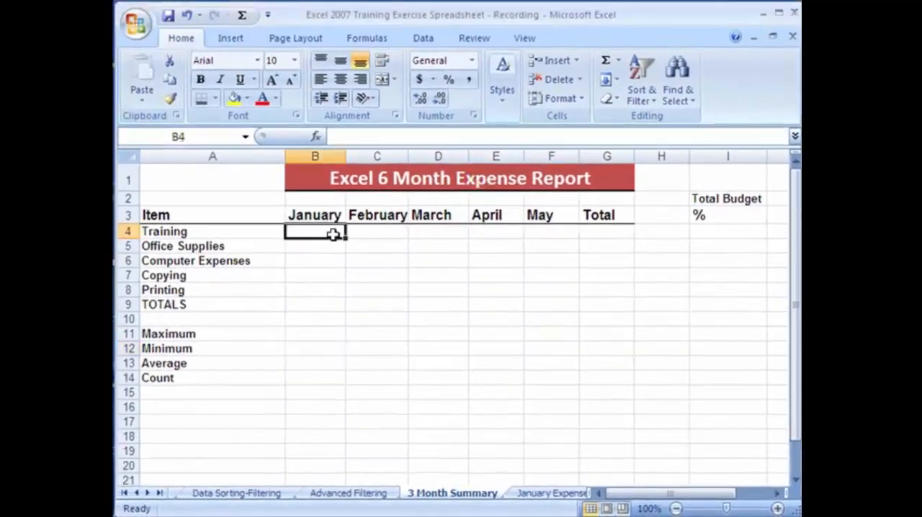
left_click(322, 246)
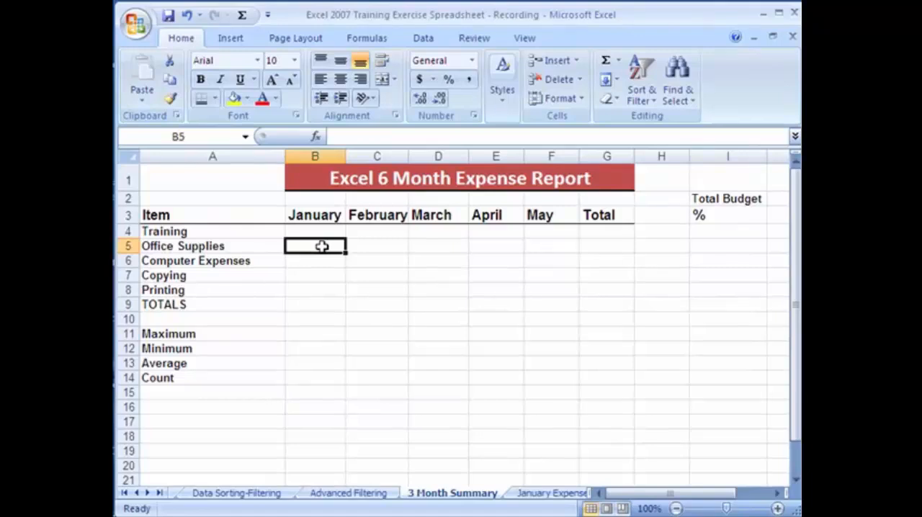
left_click(325, 262)
left_click(317, 277)
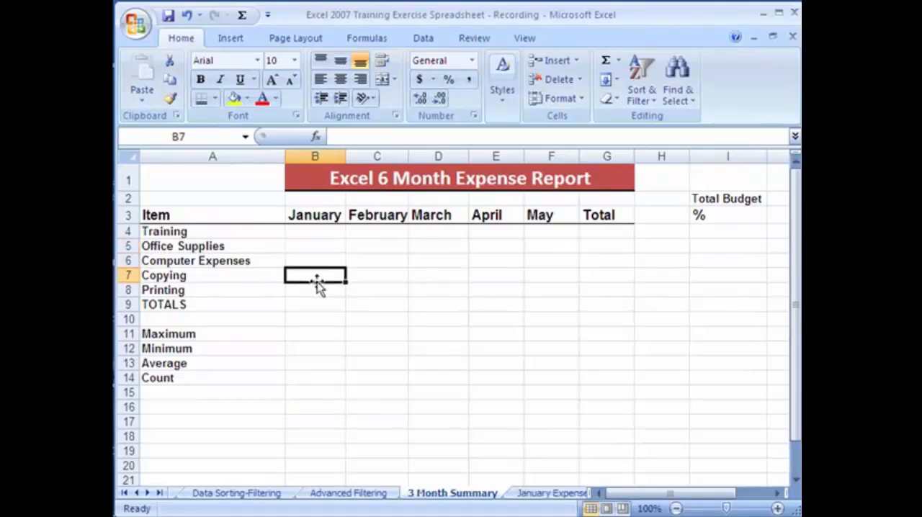
left_click(376, 232)
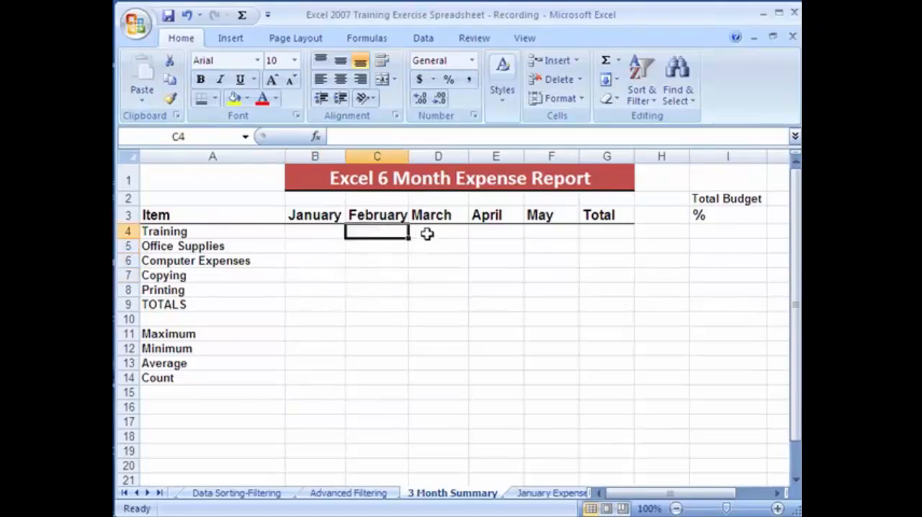
left_click(545, 494)
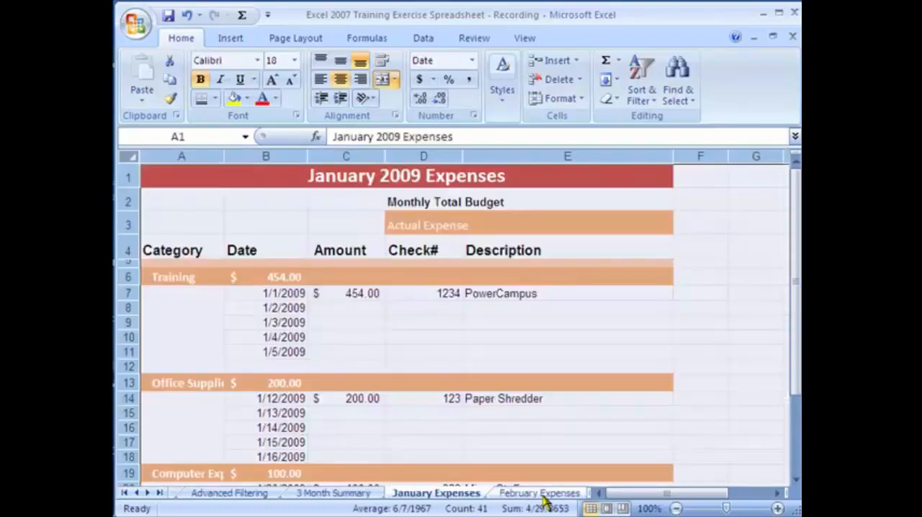
left_click(332, 307)
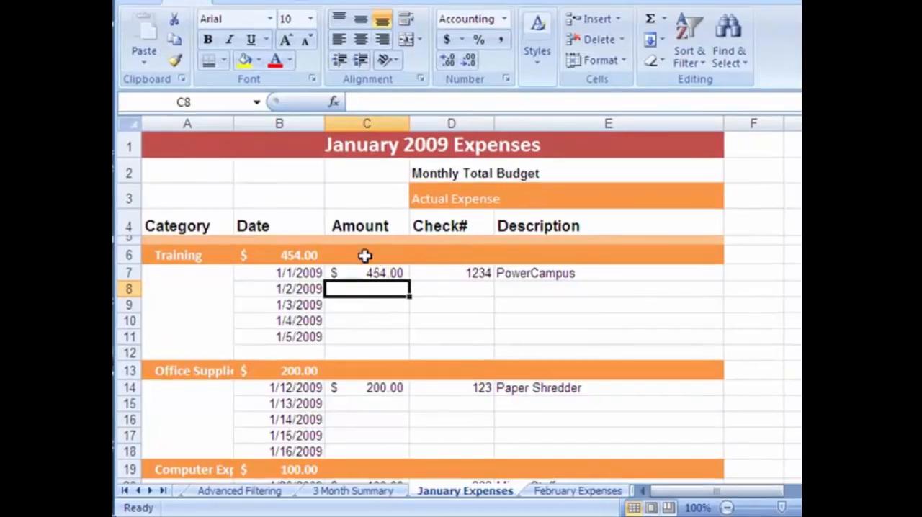
left_click(374, 271)
left_click(305, 254)
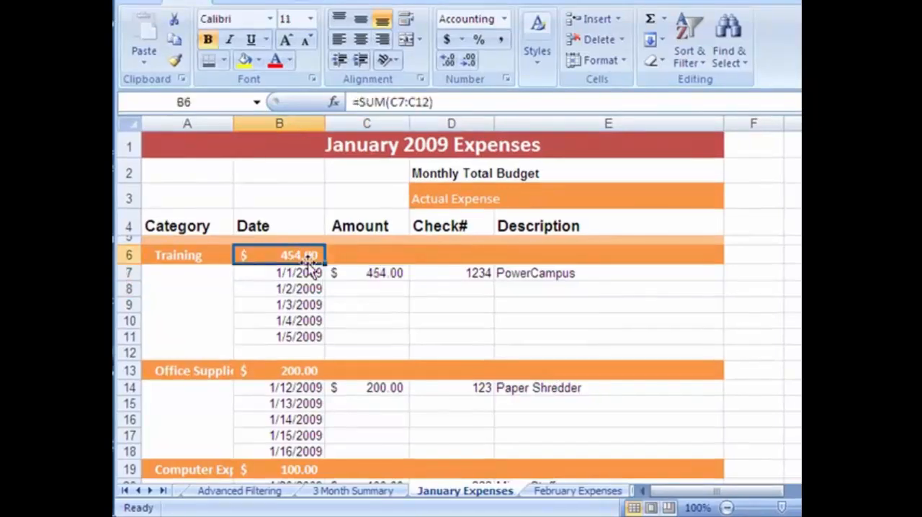
left_click(333, 493)
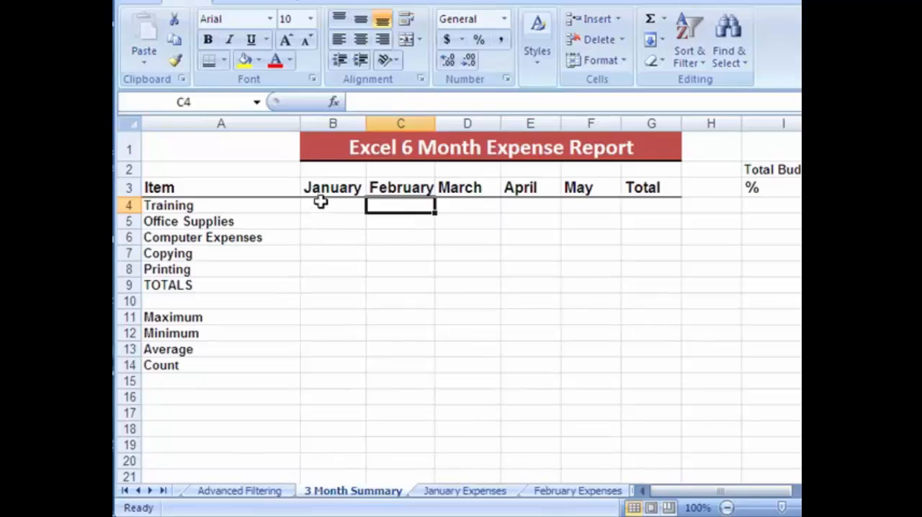
left_click(494, 492)
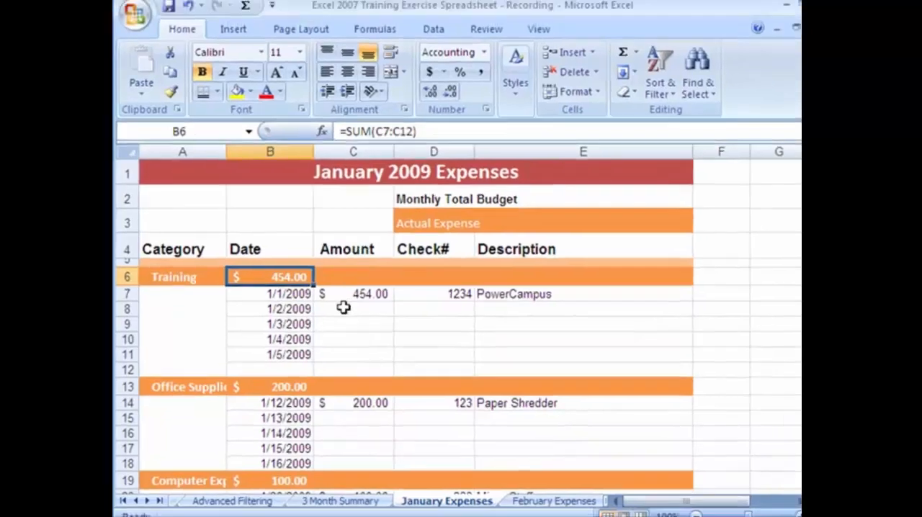
Examine the date, amount, check number and description of the first Training expense in row 7
left_click(360, 286)
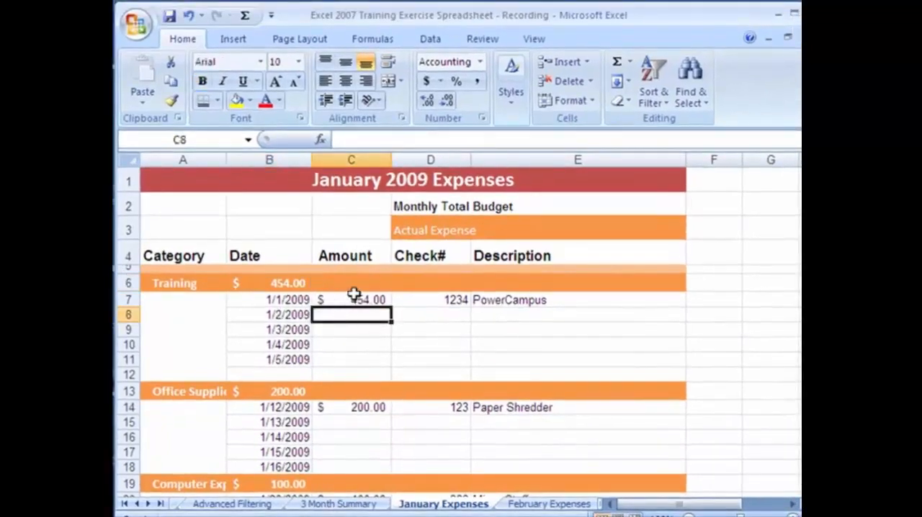
left_click(362, 299)
left_click(300, 298)
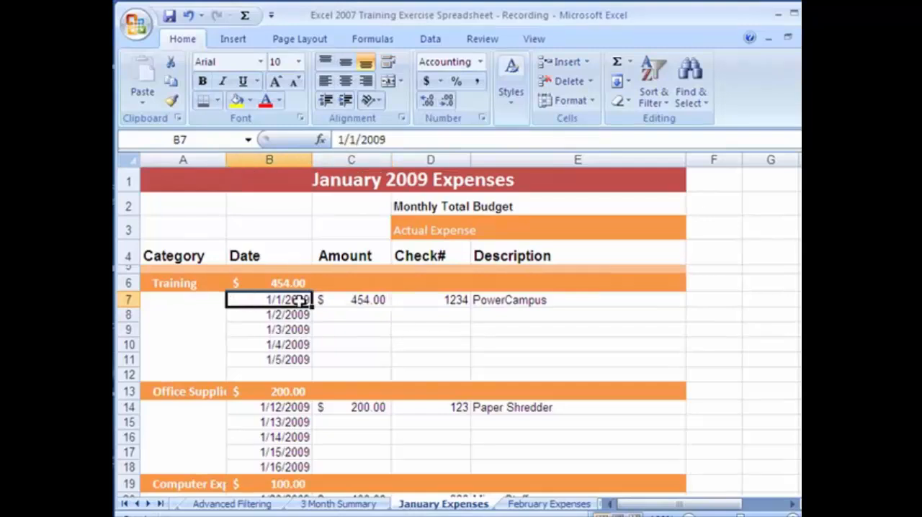
left_click(354, 301)
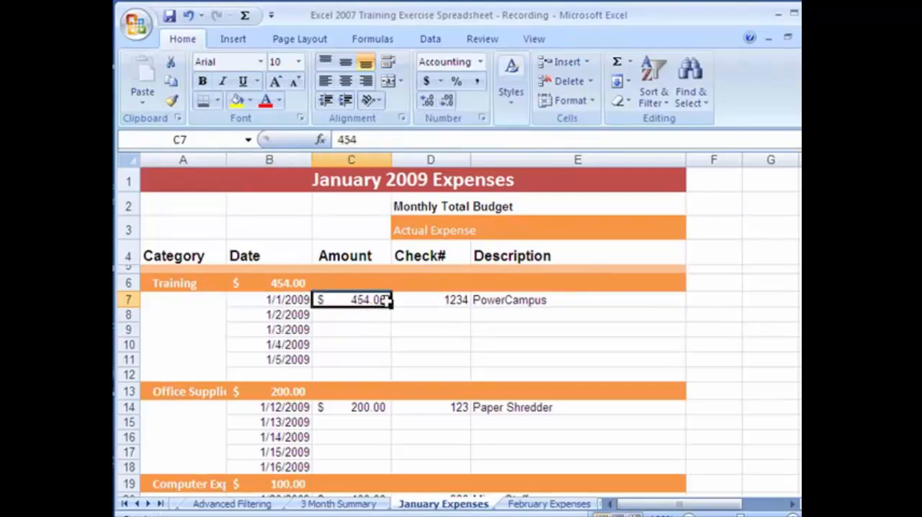
left_click(432, 300)
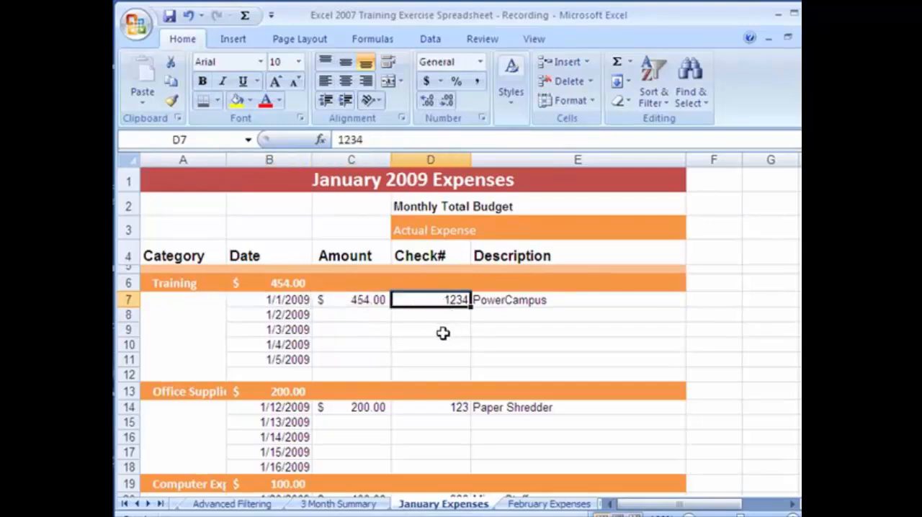
left_click(529, 306)
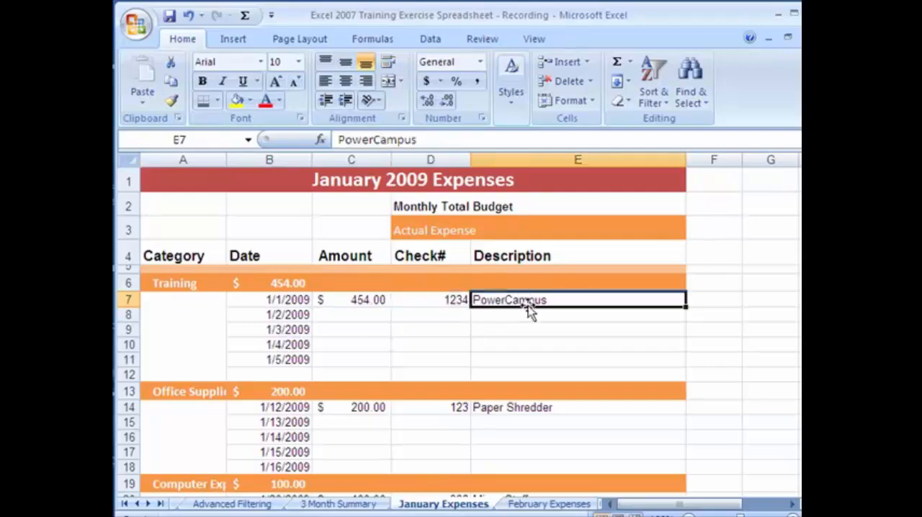
Fill in the 1/2/2009 Training expense with amount 300, check number 234 and description eLearning
left_click(355, 315)
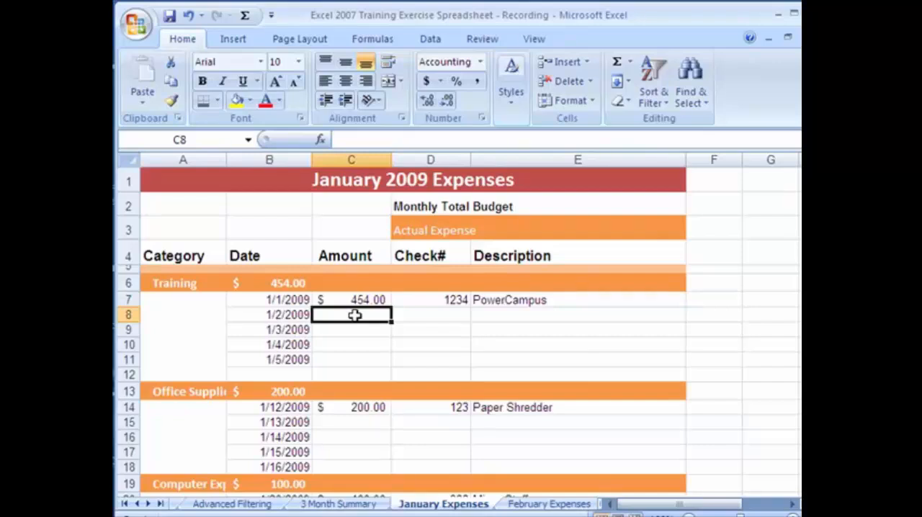
type("3000")
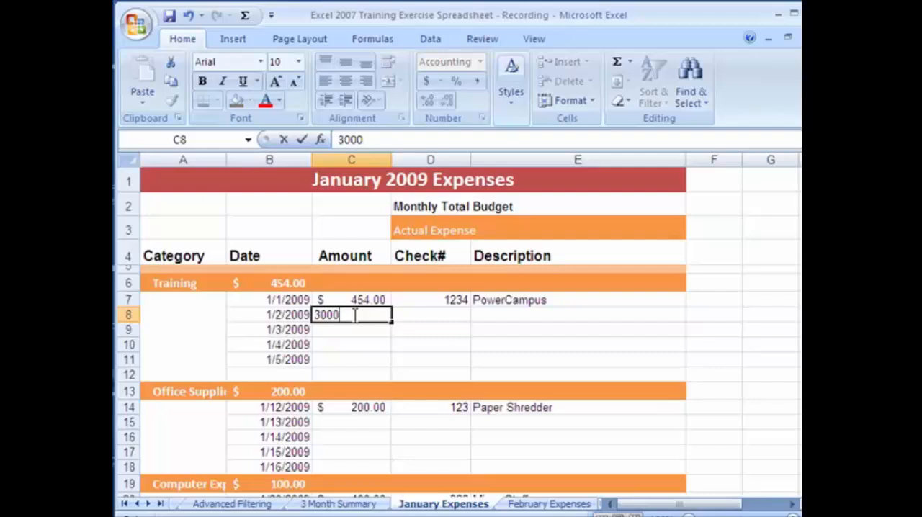
key("BackSpace")
key("Tab")
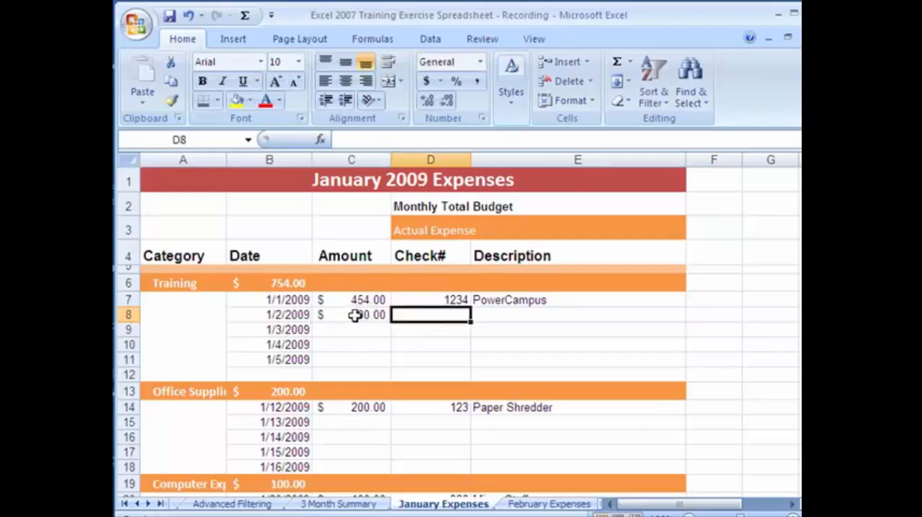
type("234")
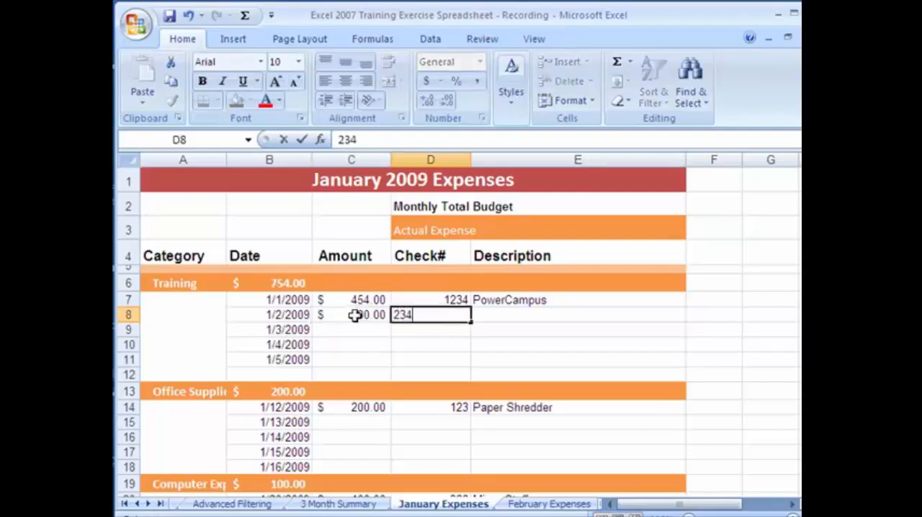
key("Tab")
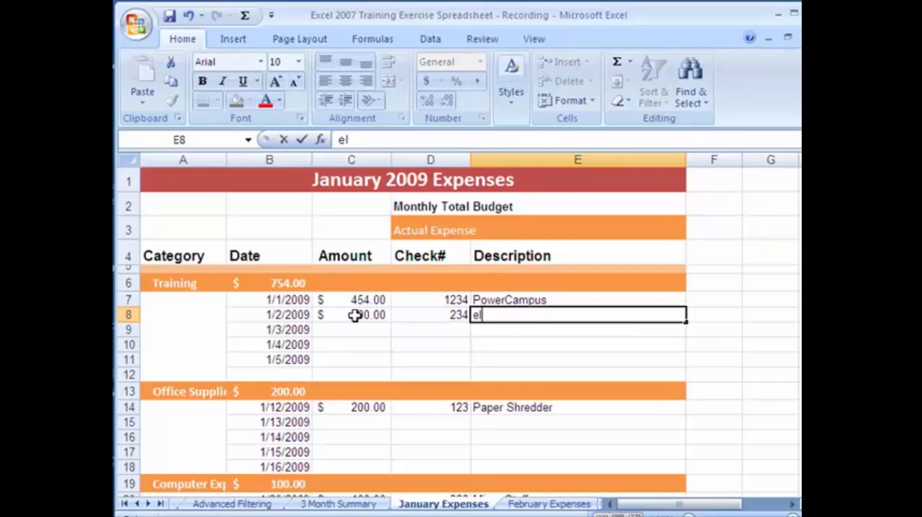
key("BackSpace")
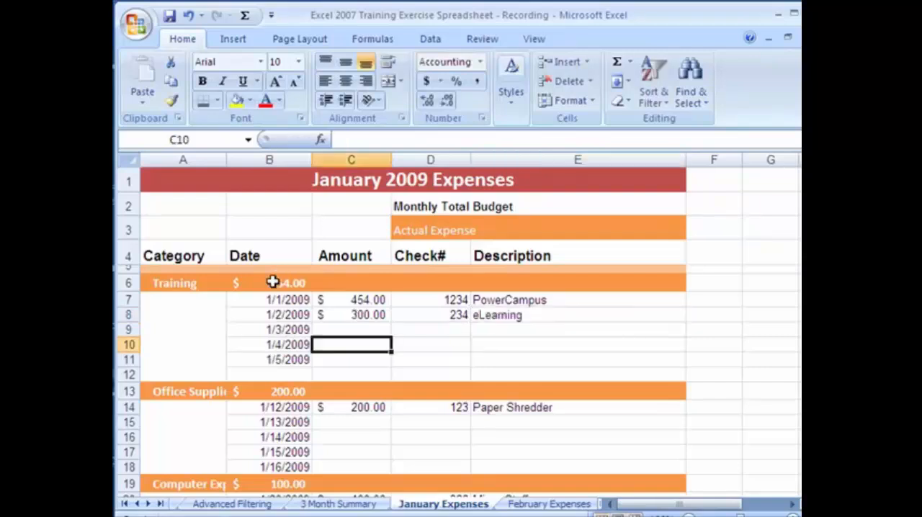
Inspect the SUM formula behind the Training subtotal in B6 and the cell range it covers, leaving the formula as it is
left_click(273, 282)
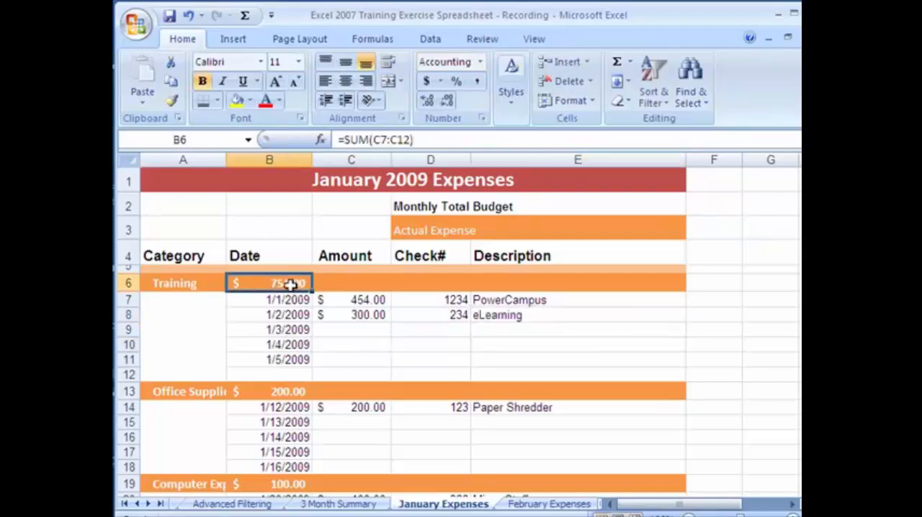
left_click_drag(410, 139, 340, 151)
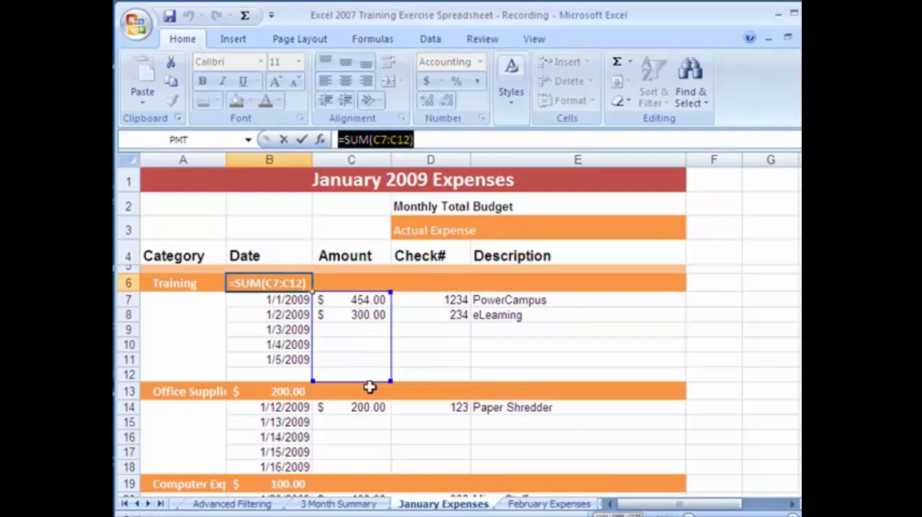
left_click(344, 425)
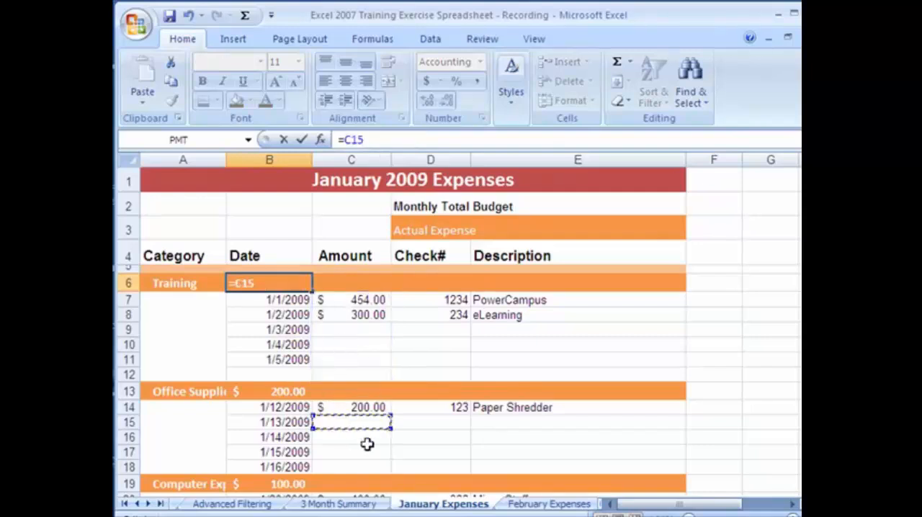
key("Escape")
Fill in the 1/13/2009 Office Supplies expense with amount 200, check number 232 and description Paper
left_click(360, 424)
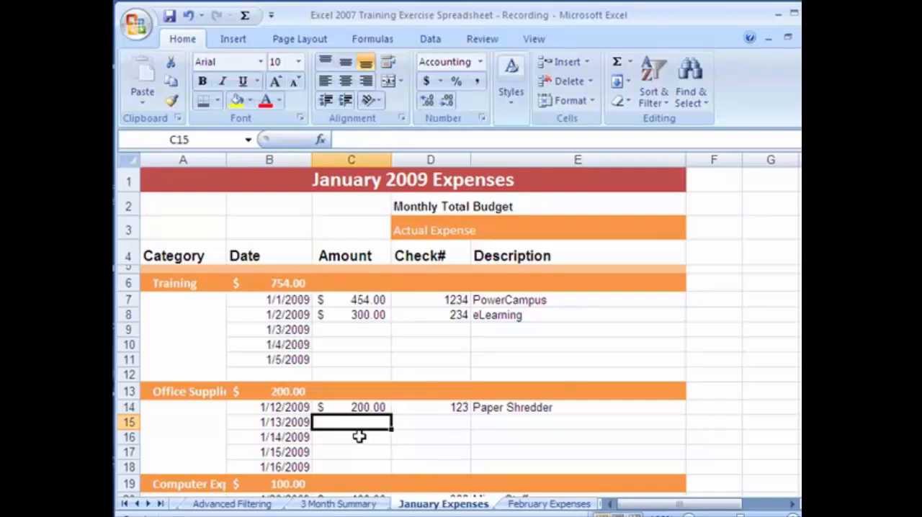
type("200")
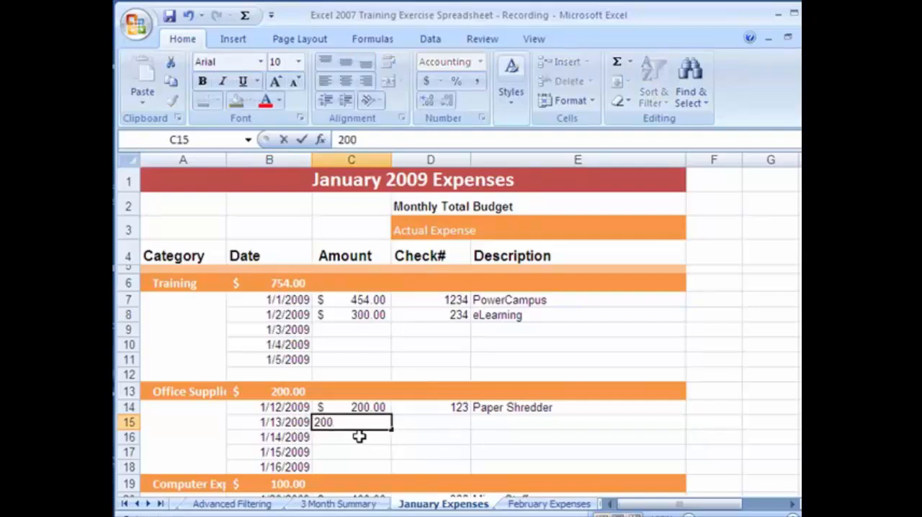
left_click(426, 422)
type("232")
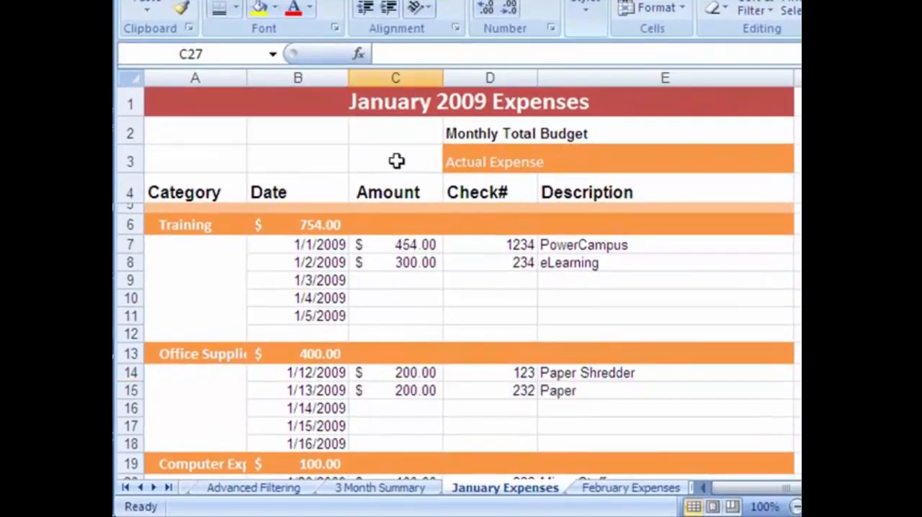
Total the January amounts in C3, beside Actual Expense, with a SUM of C7:C37 and check the formula
left_click(353, 224)
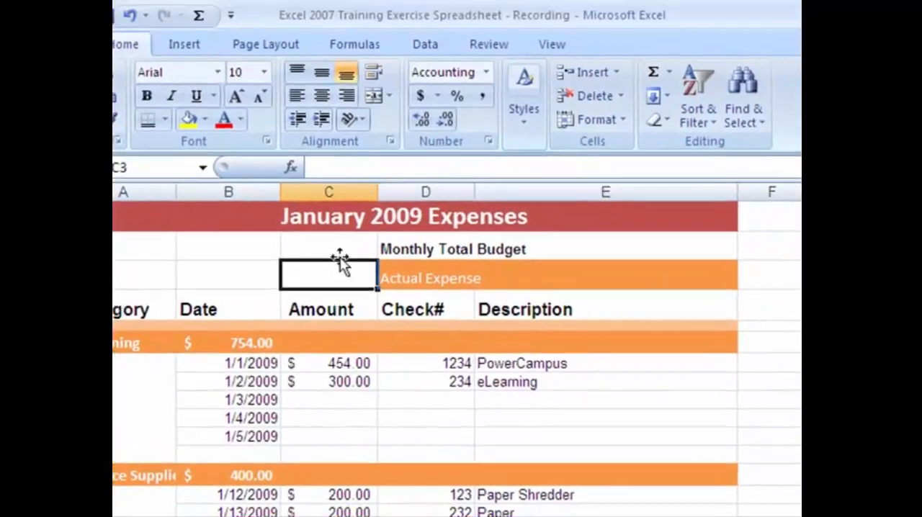
left_click(668, 75)
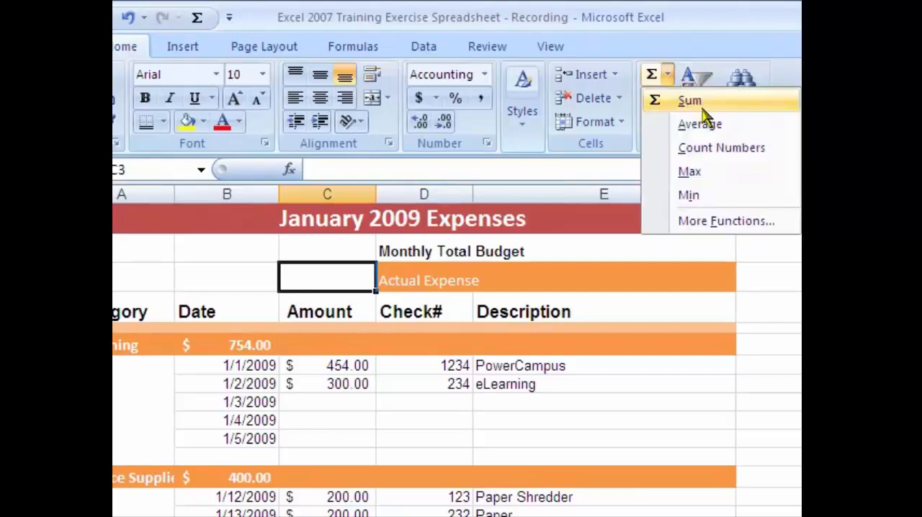
left_click(690, 102)
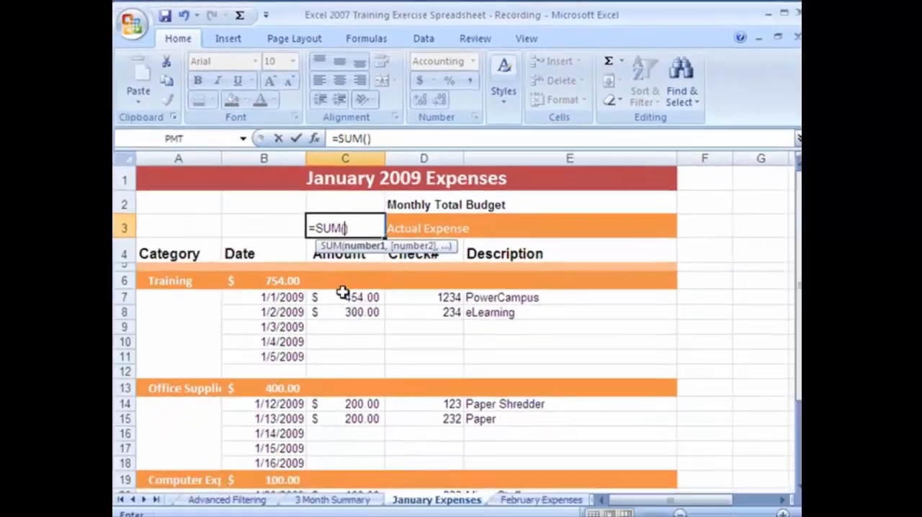
left_click_drag(344, 351, 360, 417)
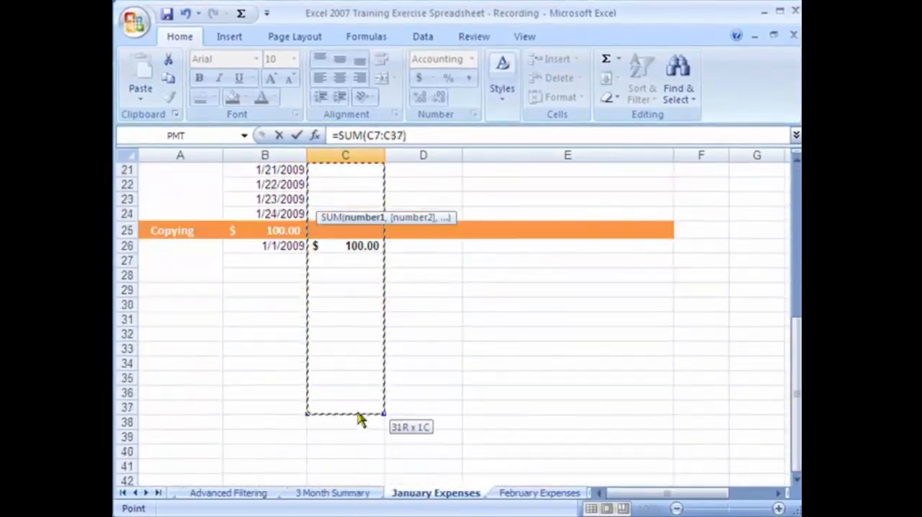
key("Escape")
left_click(315, 283)
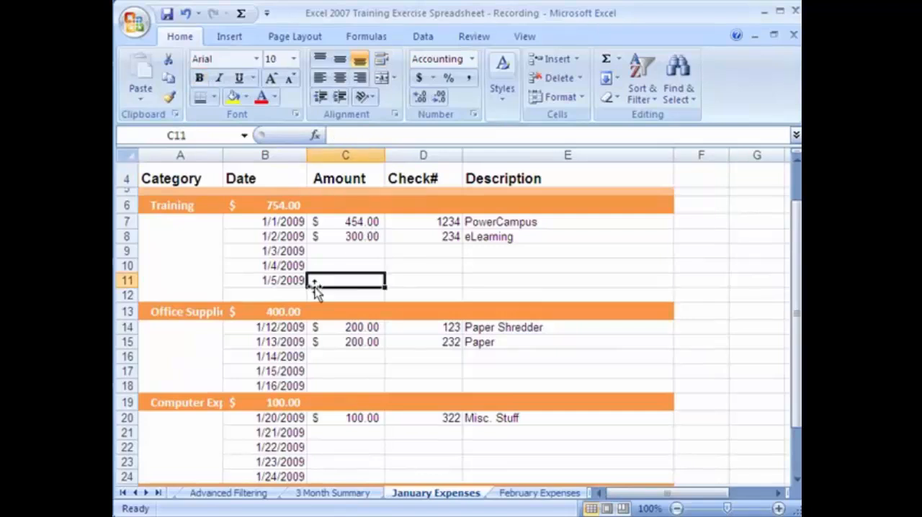
scroll(366, 232, "up", 1)
left_click(364, 224)
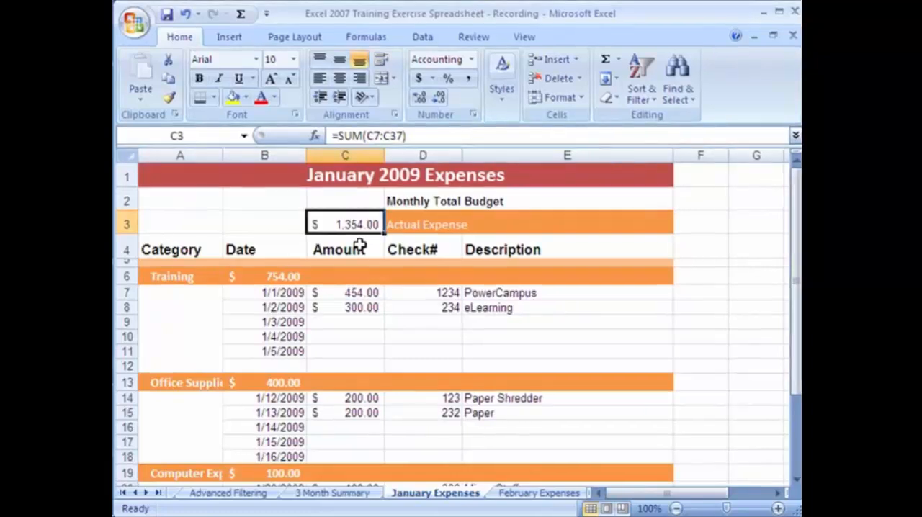
Review the January subtotals for Training, Office Supplies and Computer Expenses in B6, B13 and B19
left_click(325, 336)
left_click(281, 280)
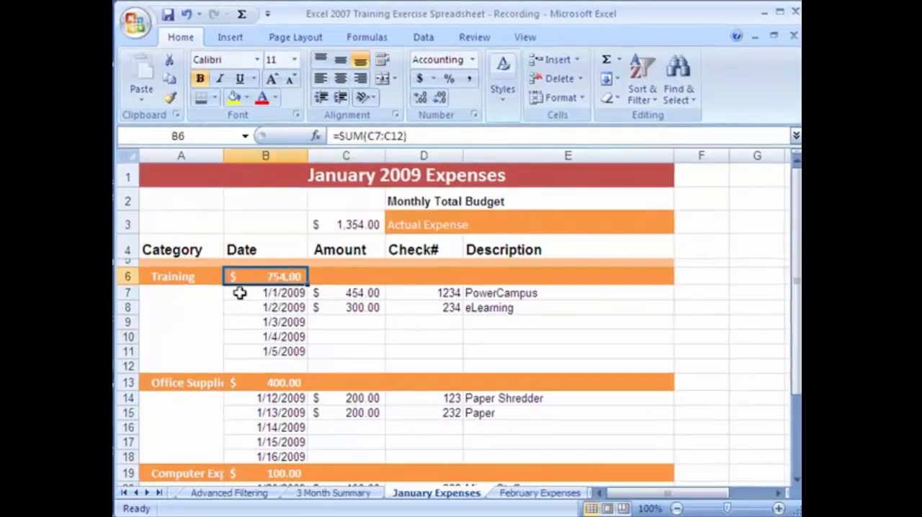
left_click(273, 381)
left_click(288, 473)
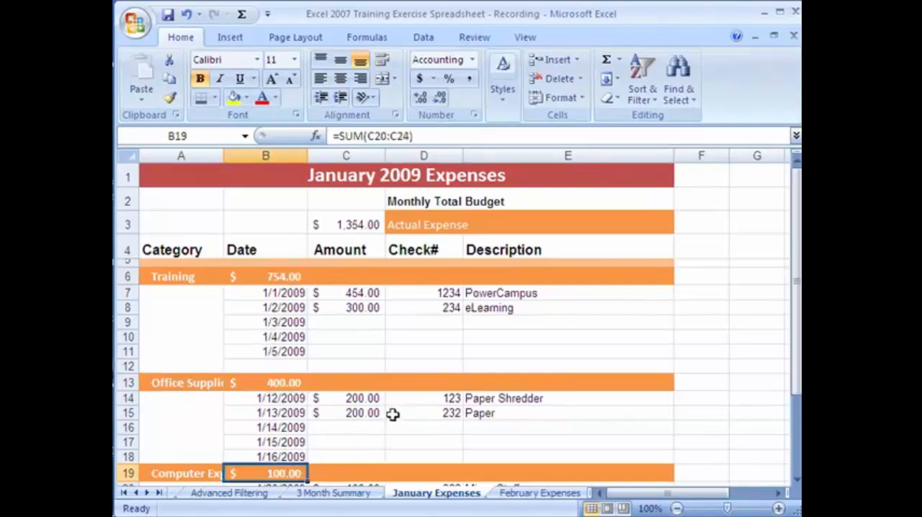
On the 3 Month Summary sheet, link January Training in B4 to cell B6 of January Expenses and check the resulting formula
left_click(319, 495)
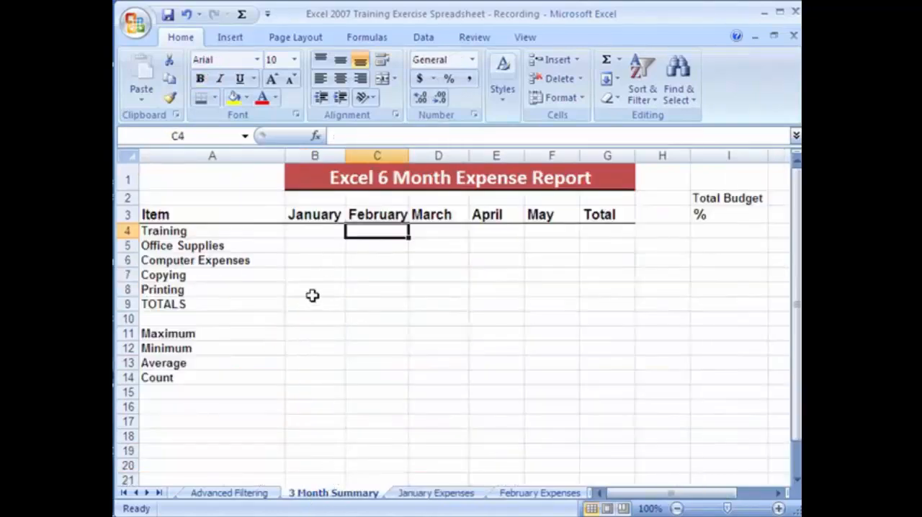
left_click(316, 236)
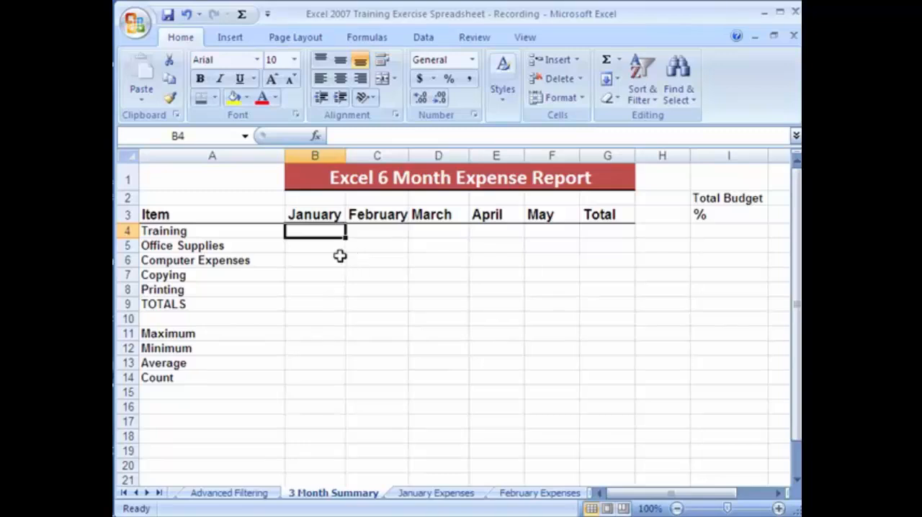
type("=")
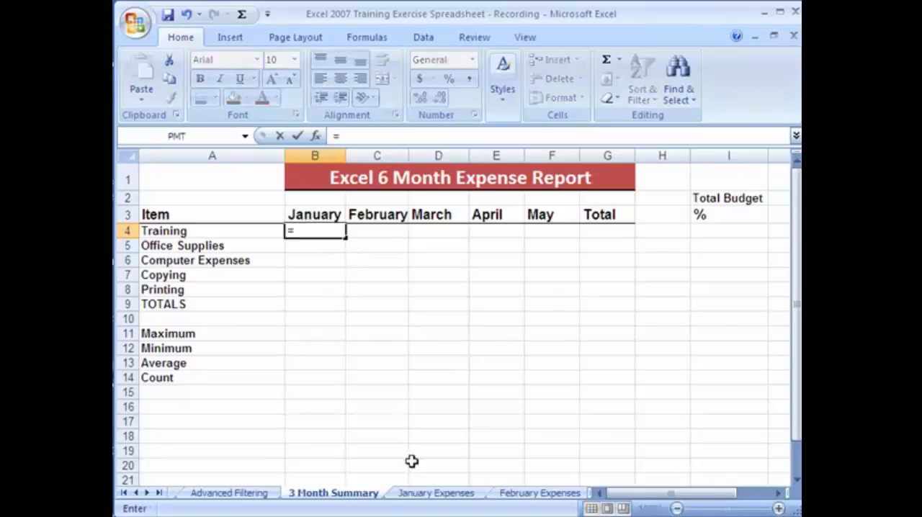
left_click(434, 494)
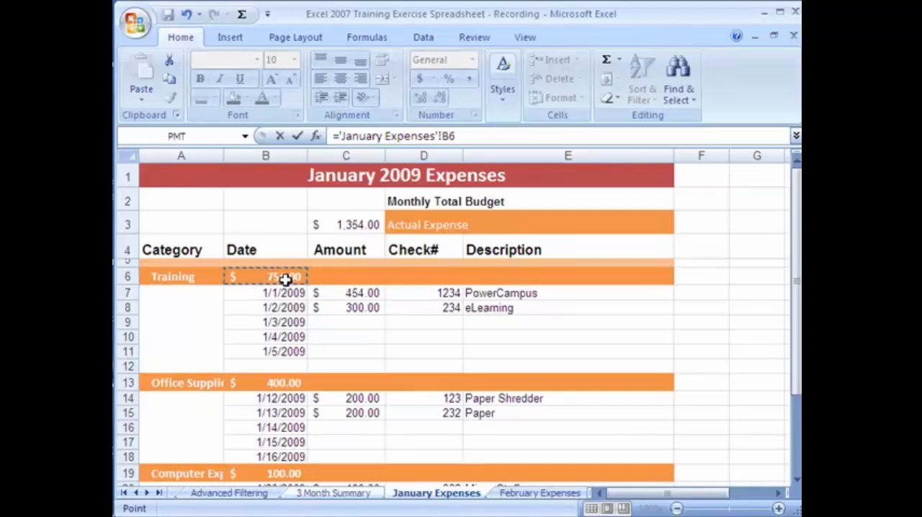
key("Return")
left_click(315, 229)
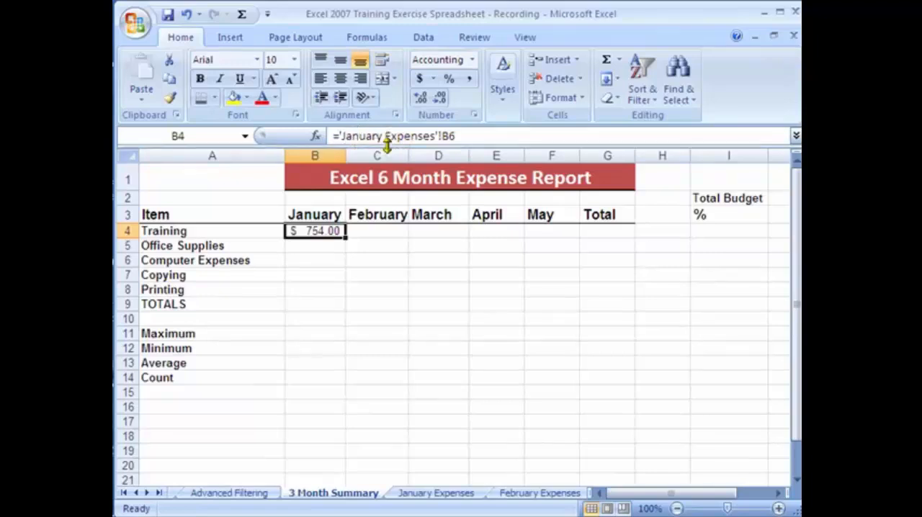
left_click(458, 136)
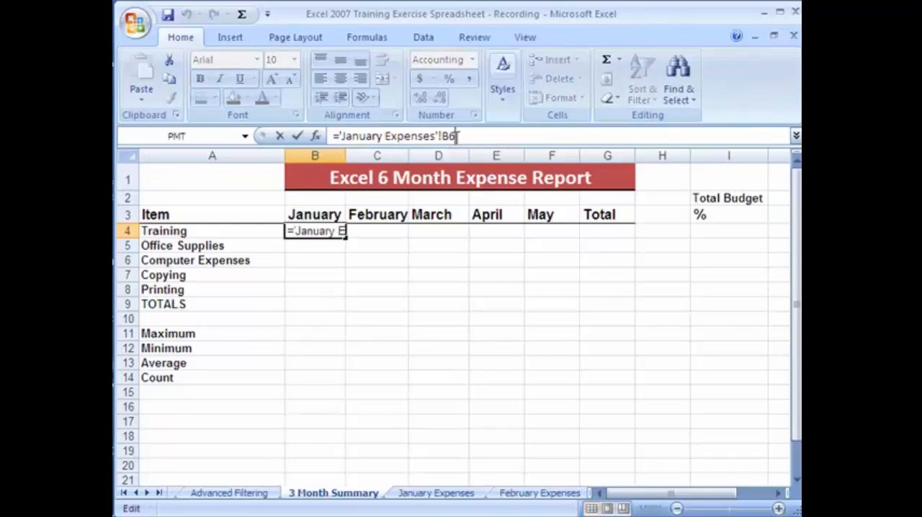
left_click(327, 247)
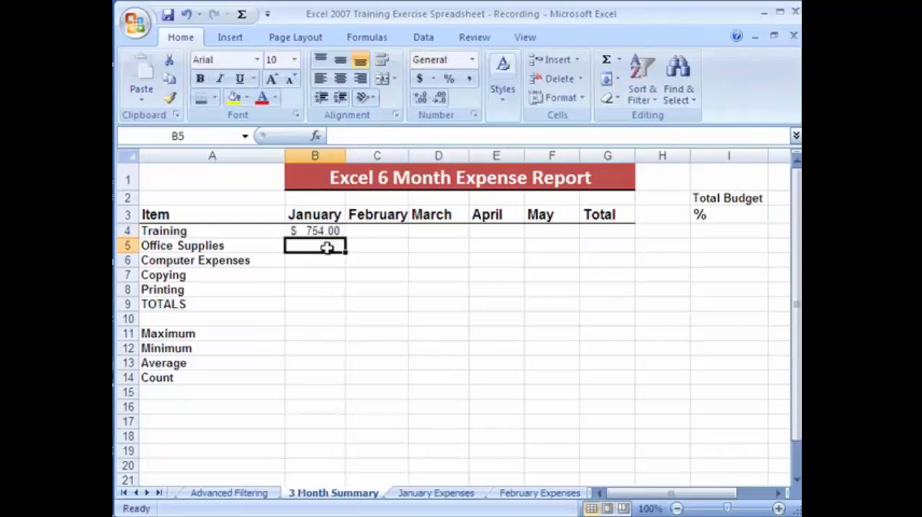
left_click(325, 231)
left_click(330, 245)
left_click(328, 231)
Add the 1/3/2009 Training expense on January Expenses with amount 260, check number 221 and description Powerpoint, and check the linked summary cell B4
left_click(450, 497)
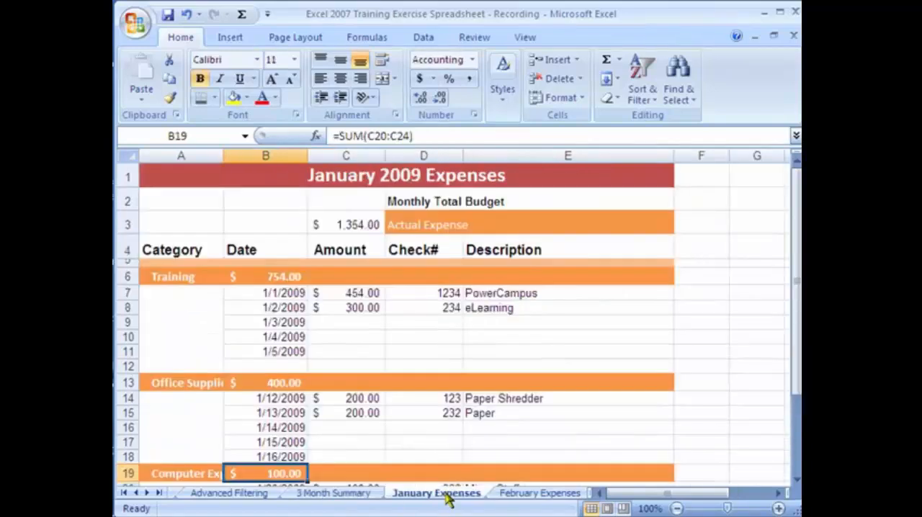
left_click(349, 323)
type("2")
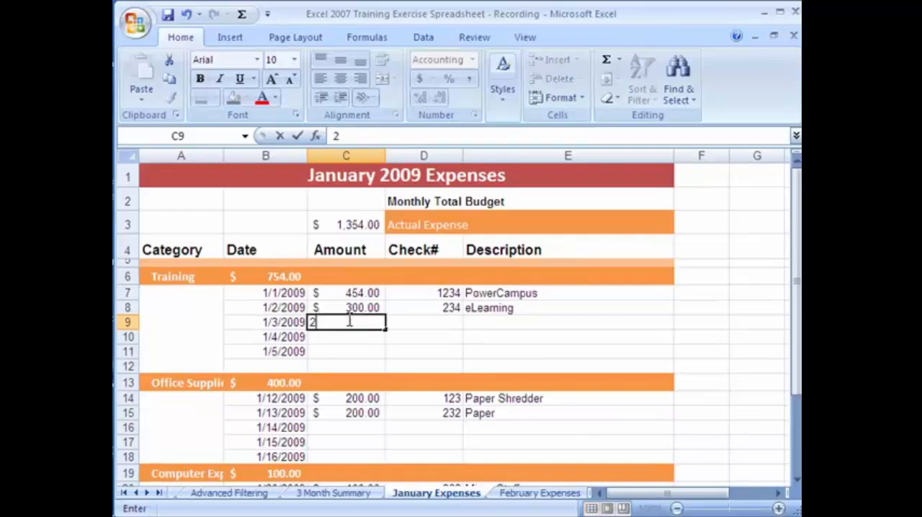
type("60")
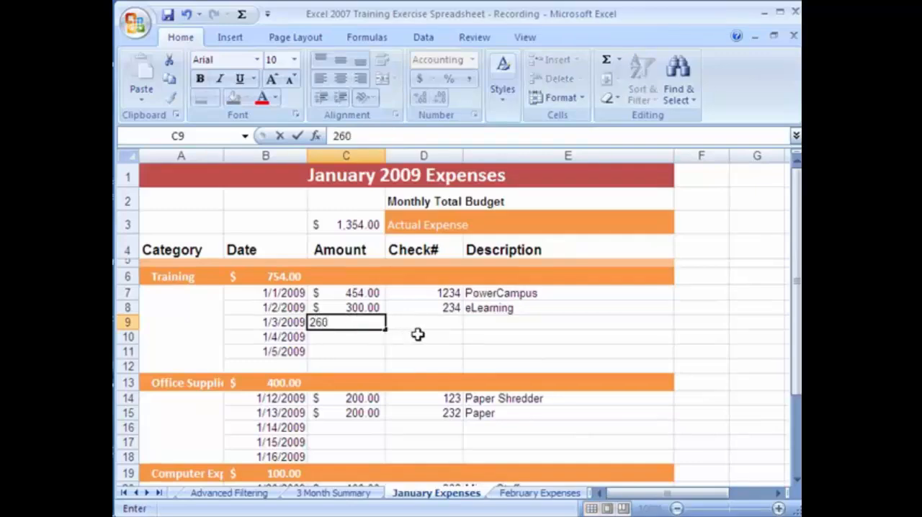
key("Tab")
type("221")
key("Tab")
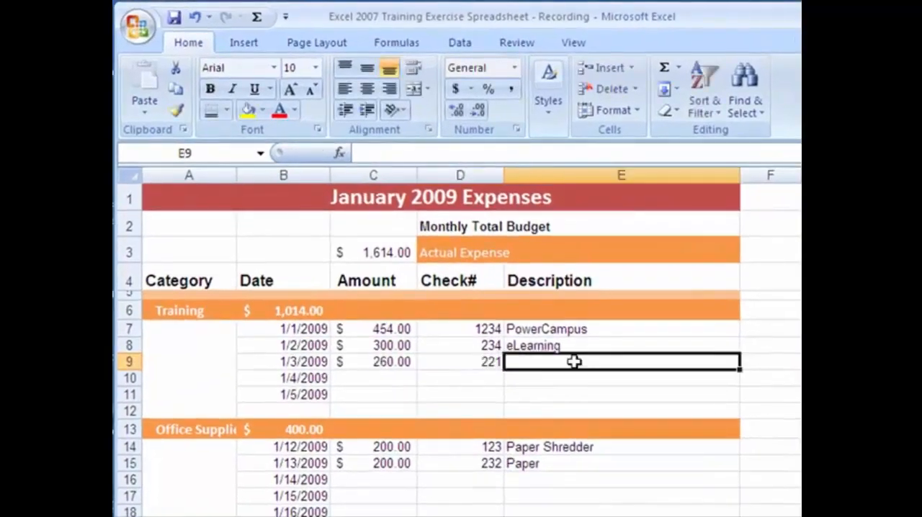
type("Powerpoint")
key("Return")
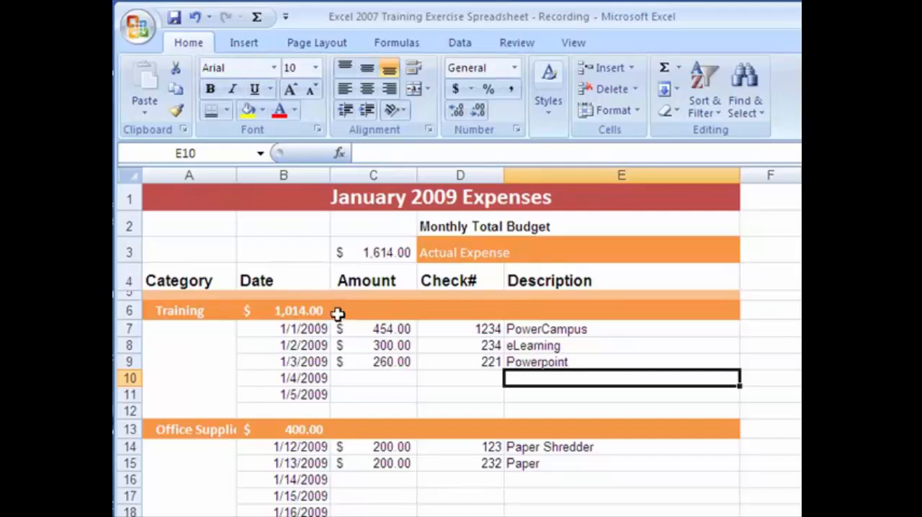
left_click(398, 252)
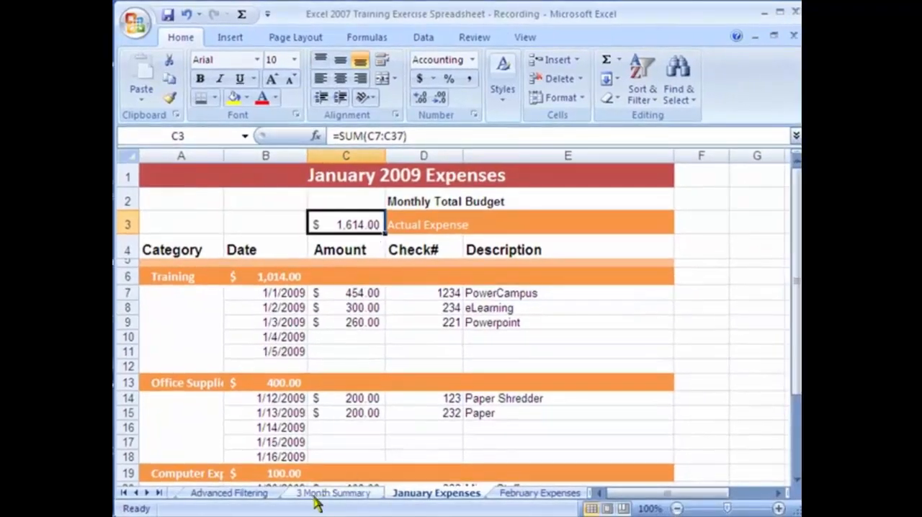
left_click(317, 497)
left_click(328, 247)
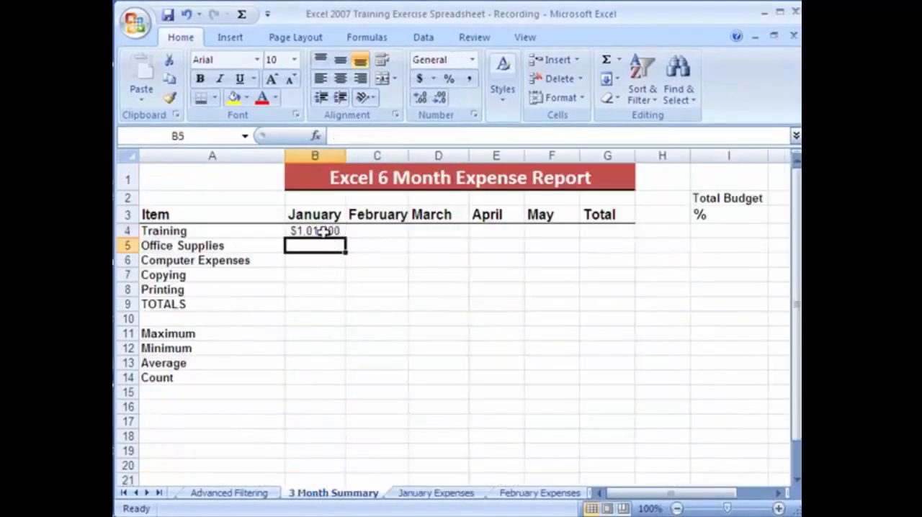
left_click(324, 231)
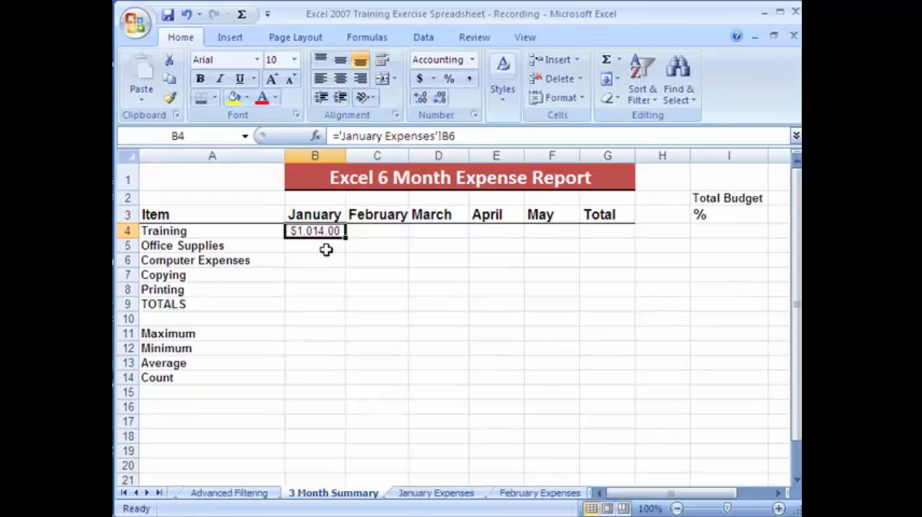
Link January Office Supplies in B5 of the summary to the Office Supplies subtotal in B13 of January Expenses
left_click(323, 247)
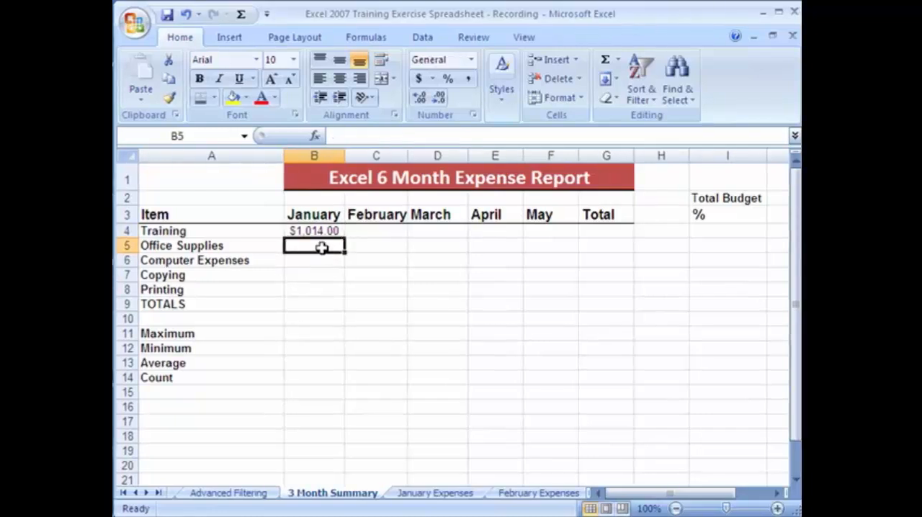
type("=")
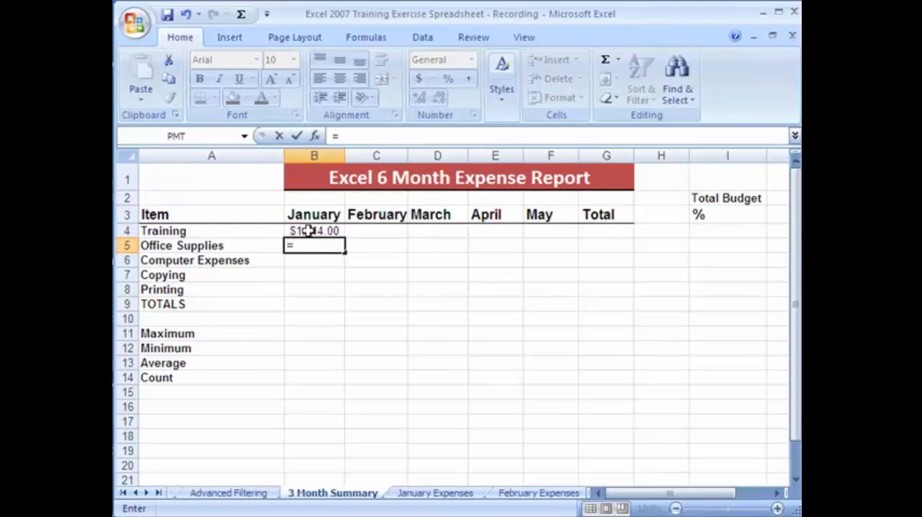
left_click(453, 495)
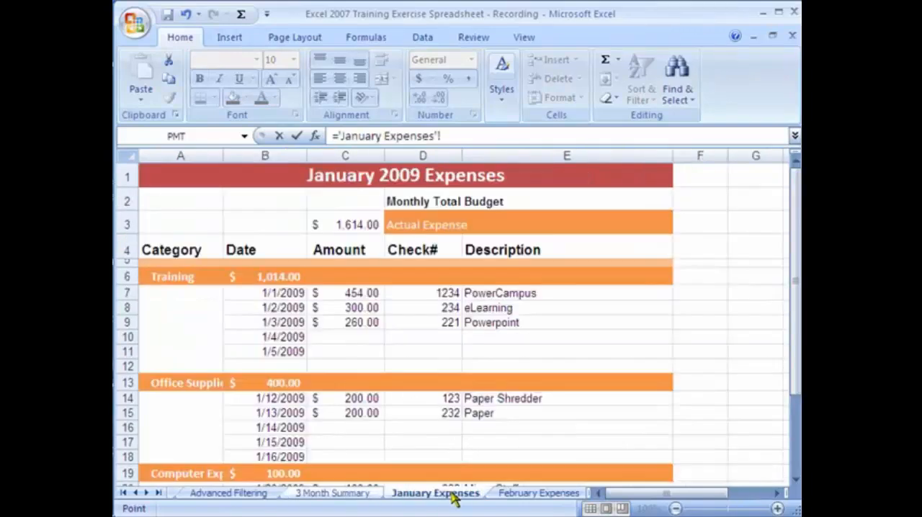
left_click(291, 385)
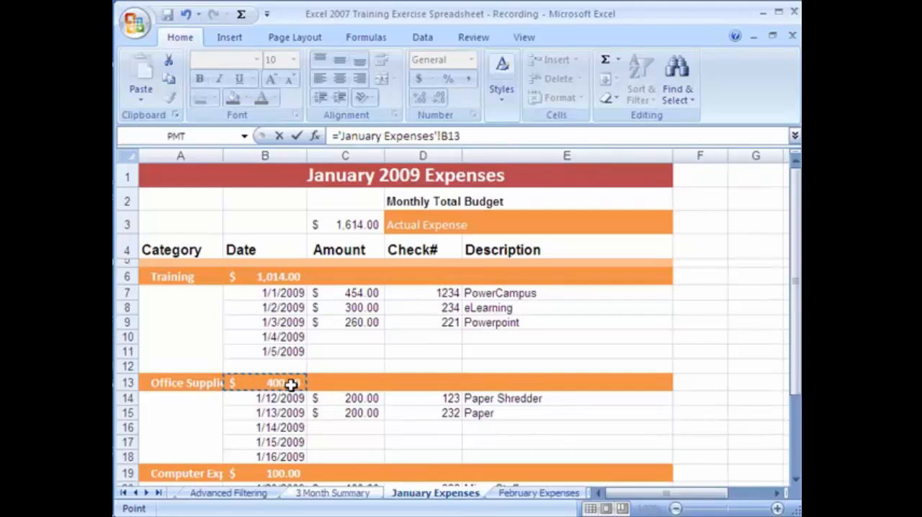
key("Return")
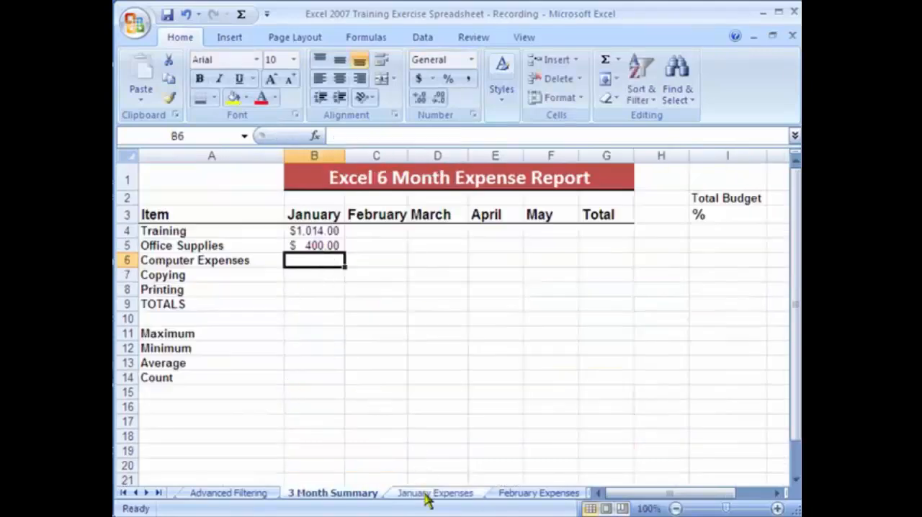
Link January Computer Expenses in B6 of the summary to the subtotal in B19 of January Expenses
type("=")
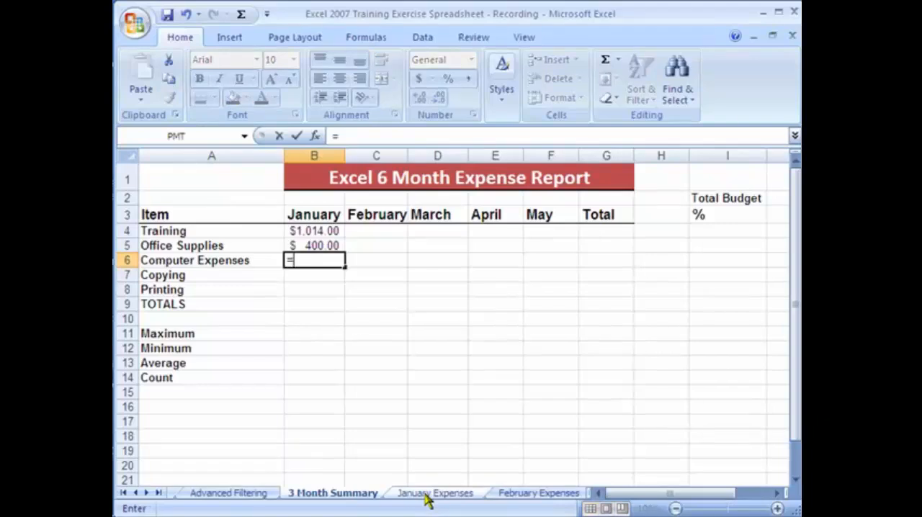
left_click(425, 497)
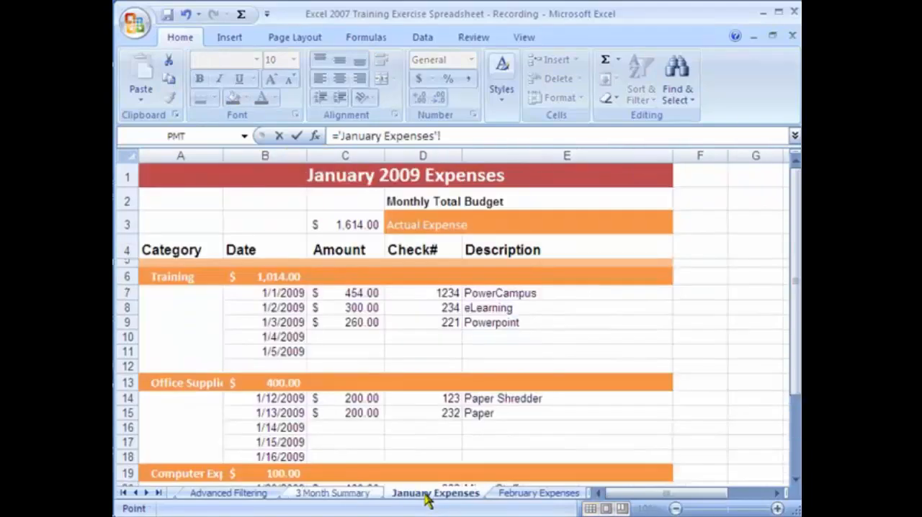
left_click(274, 472)
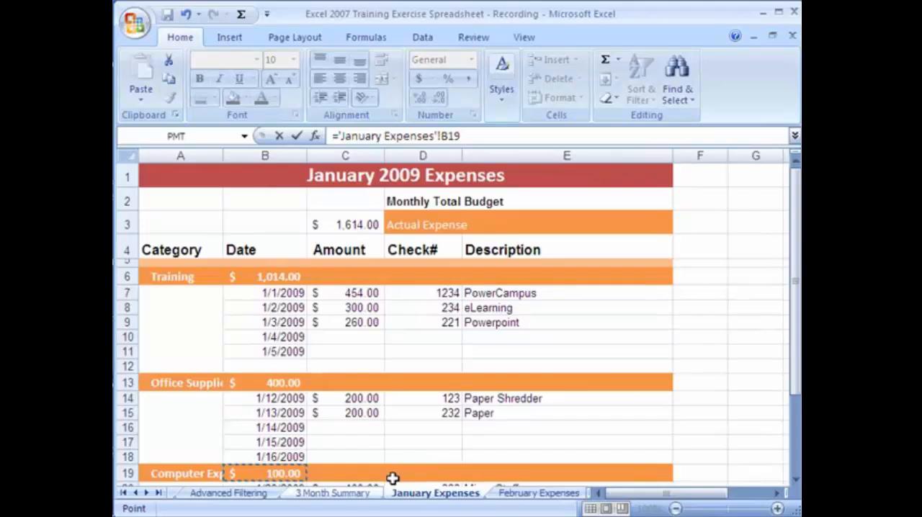
key("Return")
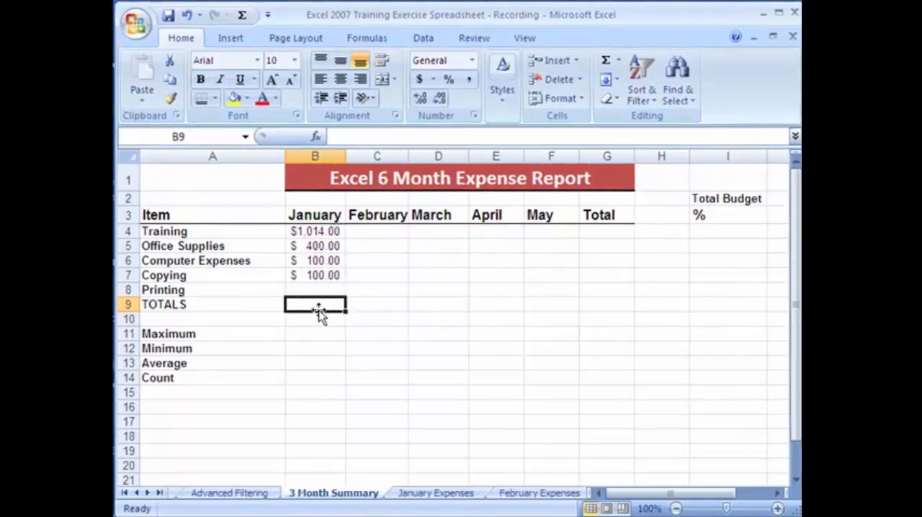
Total the January column in B9 with a SUM of B4:B8 and compare it with Actual Expense on January Expenses
left_click(618, 62)
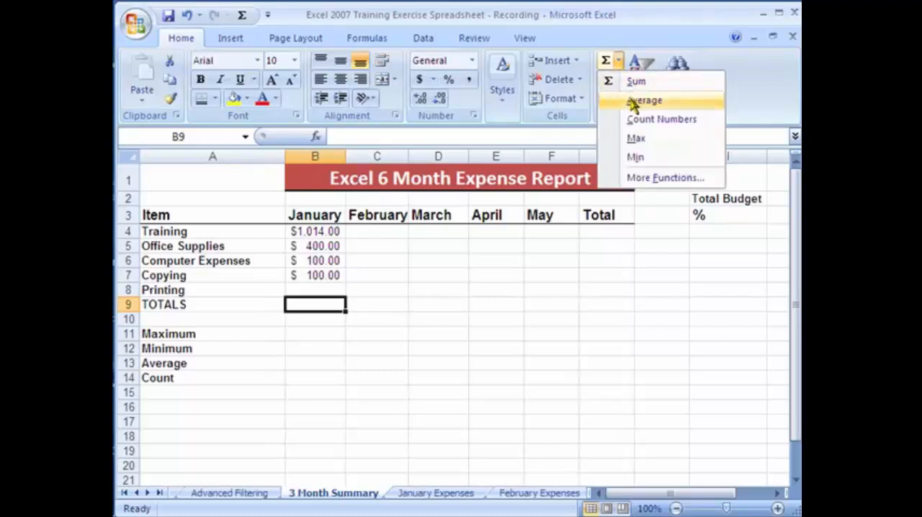
left_click(635, 80)
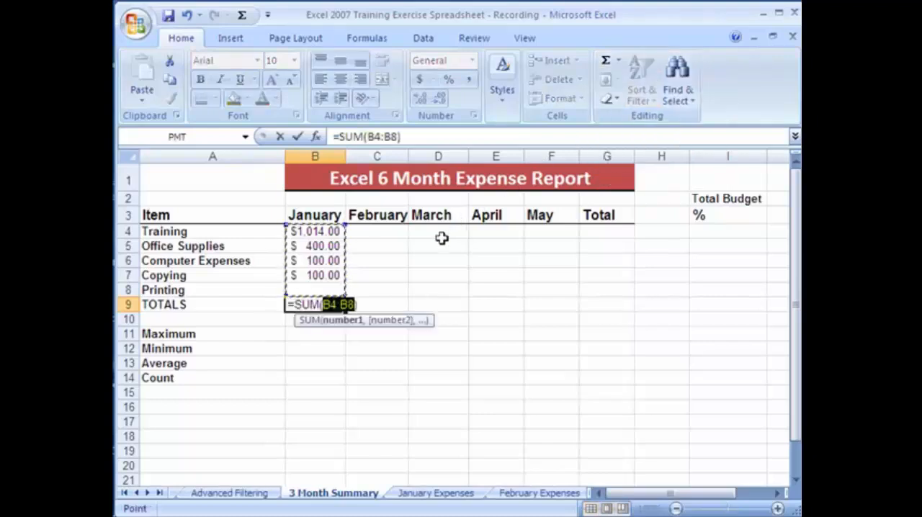
key("Return")
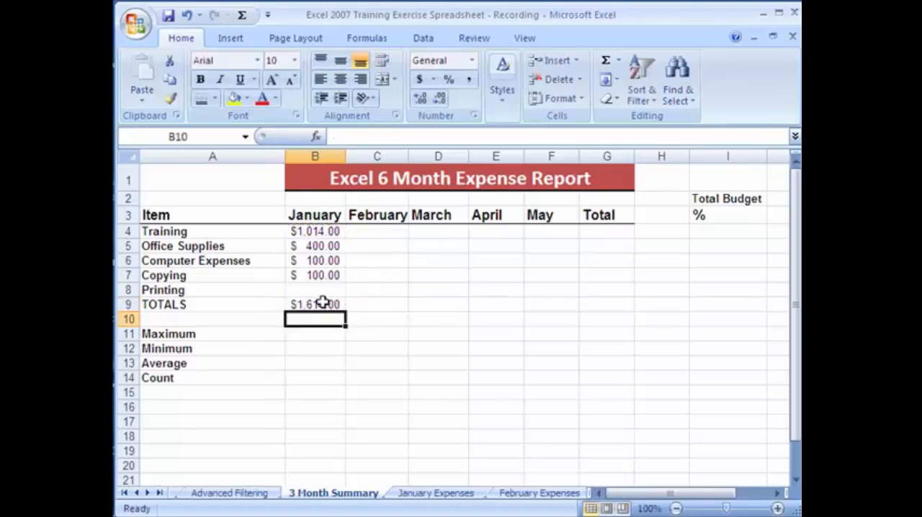
left_click(328, 306)
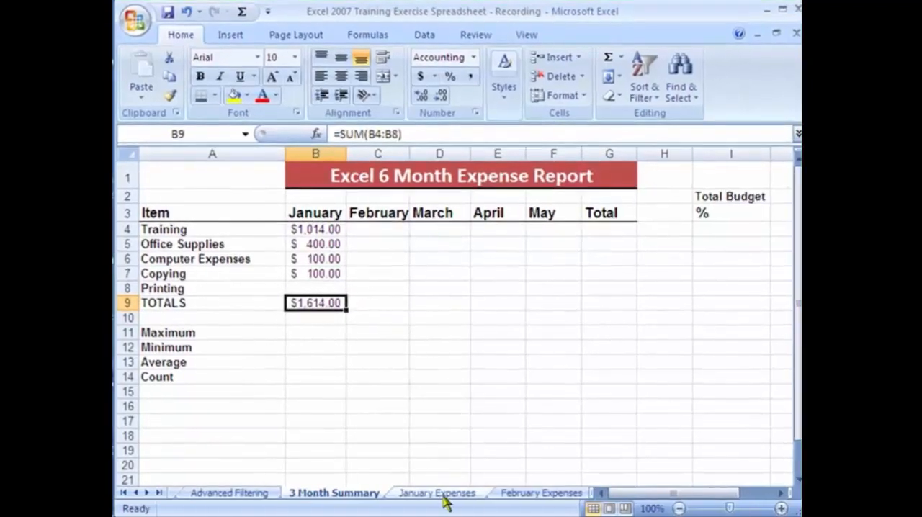
left_click(451, 496)
scroll(423, 280, "up", 5)
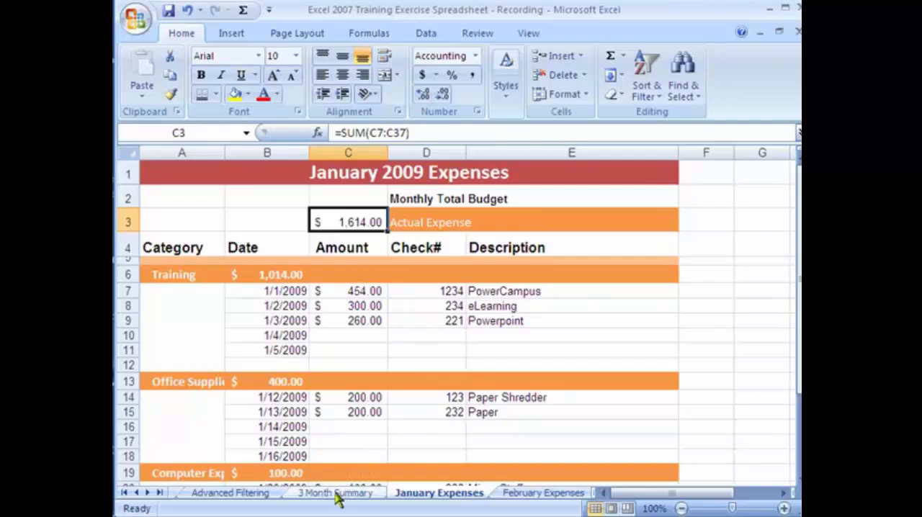
On the February Expenses sheet, set the amount of the 1/1/2009 PowerCampus training expense in C7 to 22
left_click(533, 494)
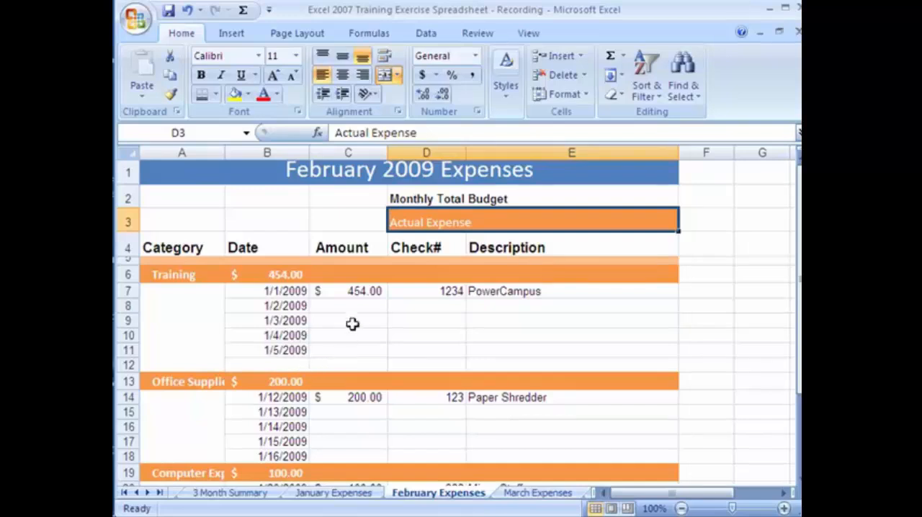
left_click(363, 293)
type("22")
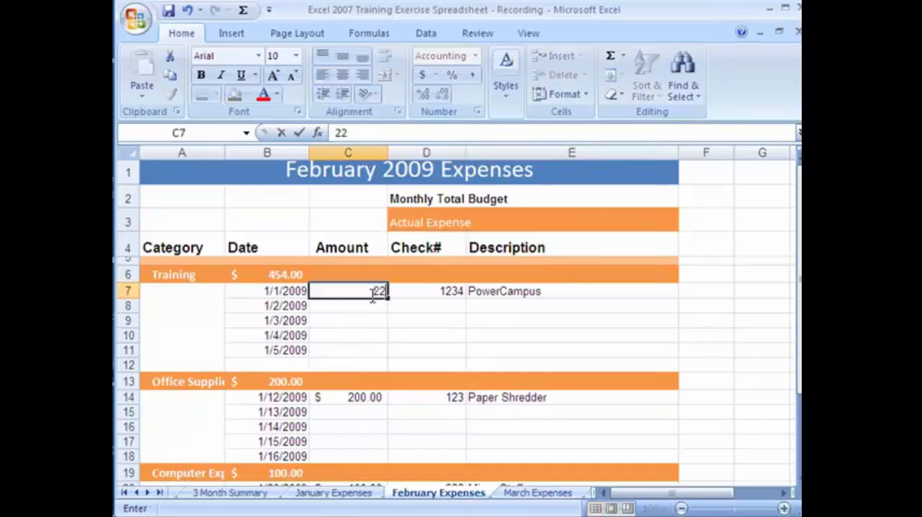
left_click(380, 321)
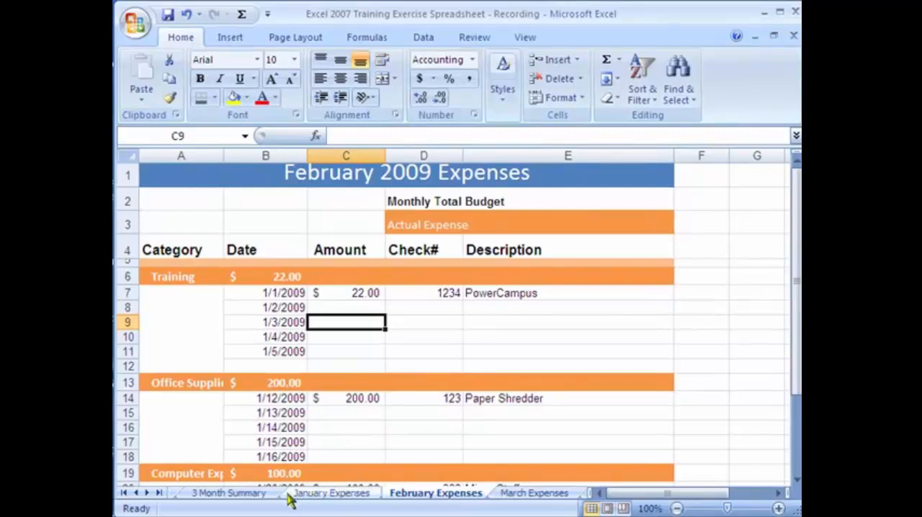
Link February Training in C4 of the 3 Month Summary sheet to the Training subtotal in B6 of February Expenses
left_click(259, 493)
left_click(372, 231)
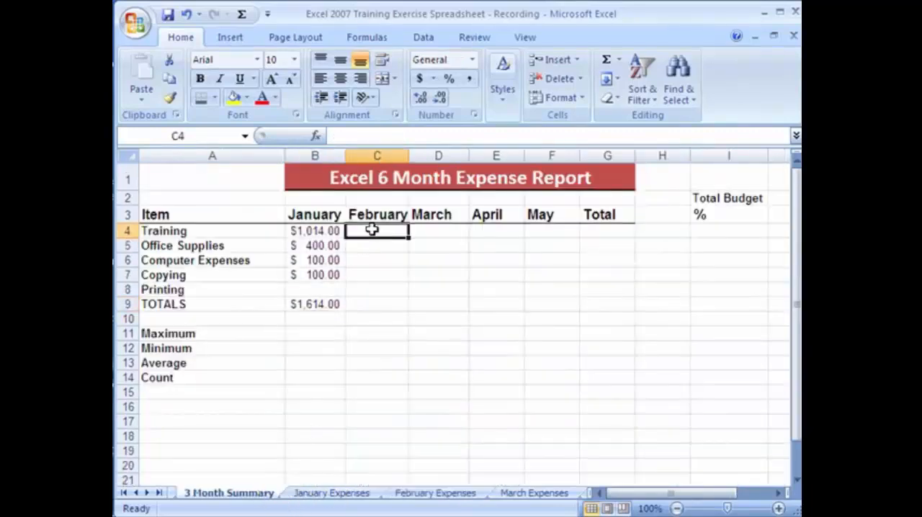
type("=")
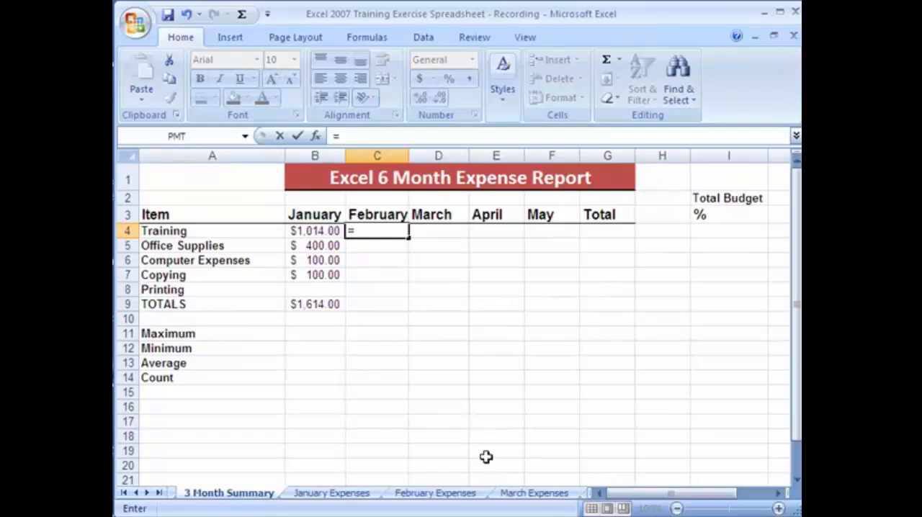
left_click(450, 494)
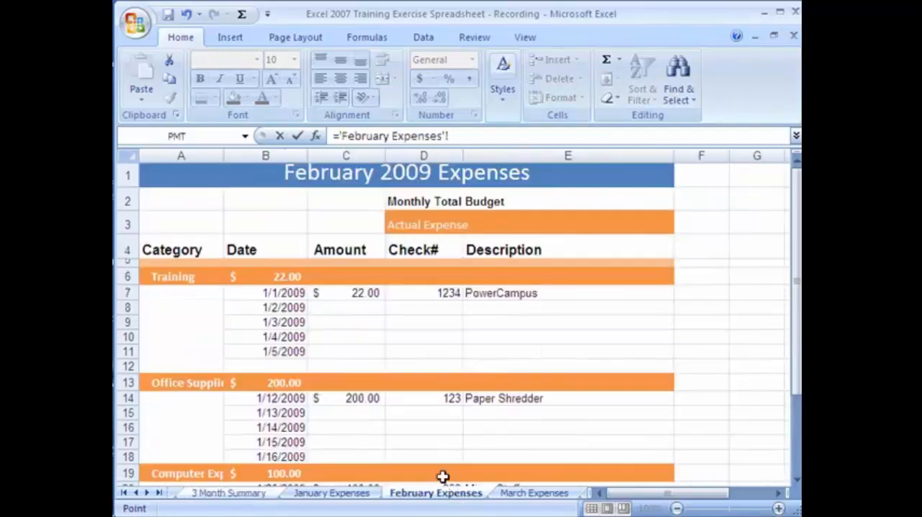
left_click(288, 279)
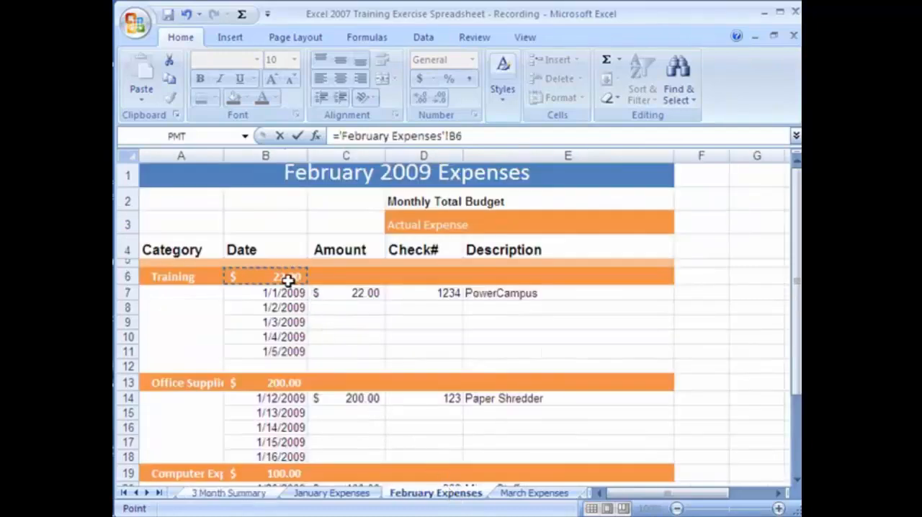
key("Return")
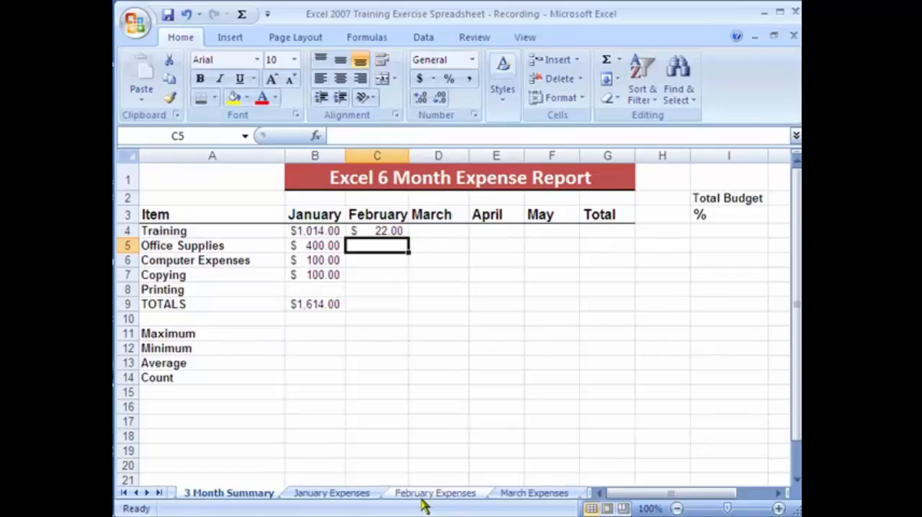
Link February Office Supplies in C5 of the 3 Month Summary sheet to the Office Supplies subtotal in B13 of February Expenses
type("=")
left_click(459, 497)
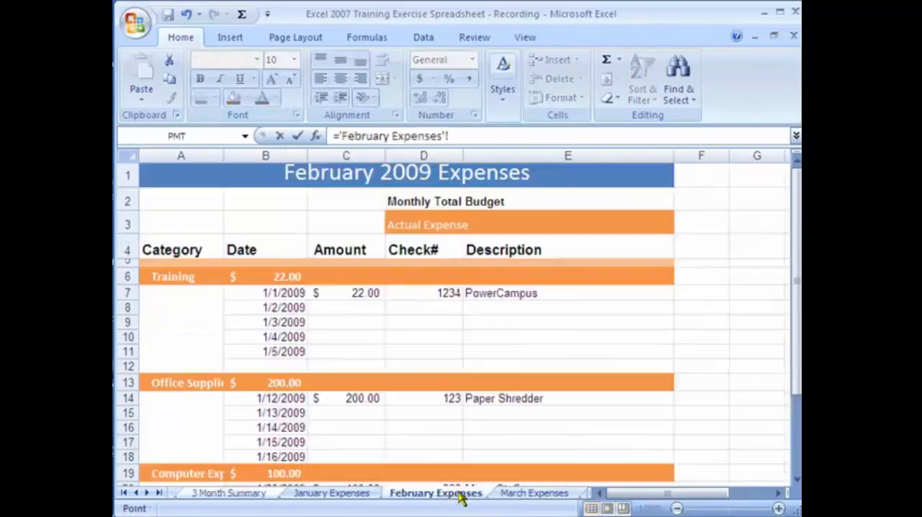
left_click(291, 384)
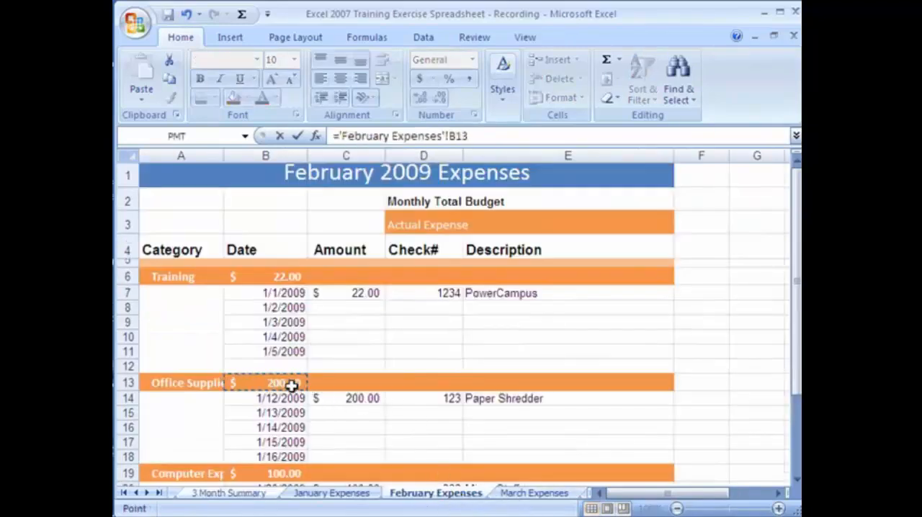
key("Return")
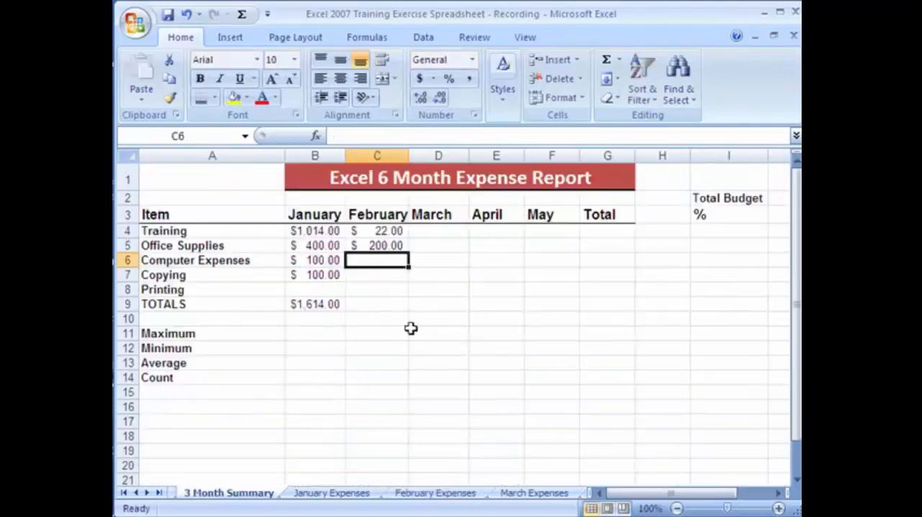
left_click(389, 245)
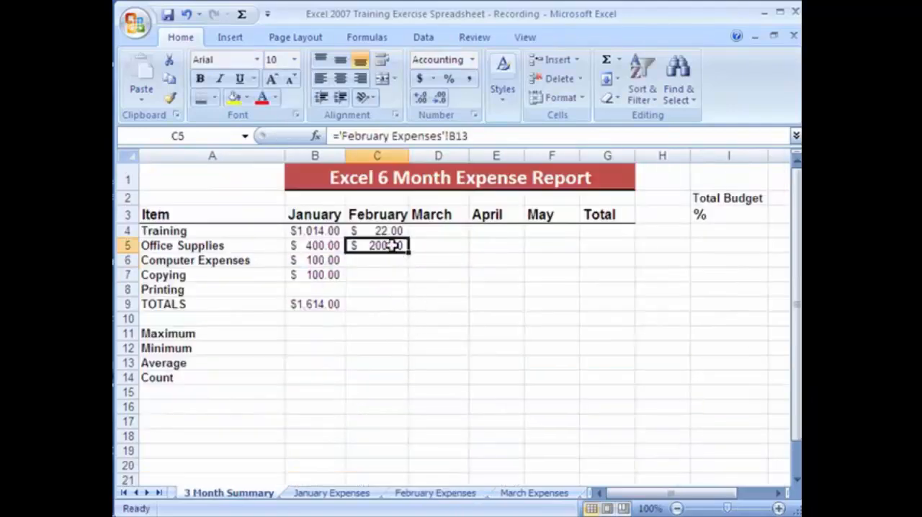
key("Down")
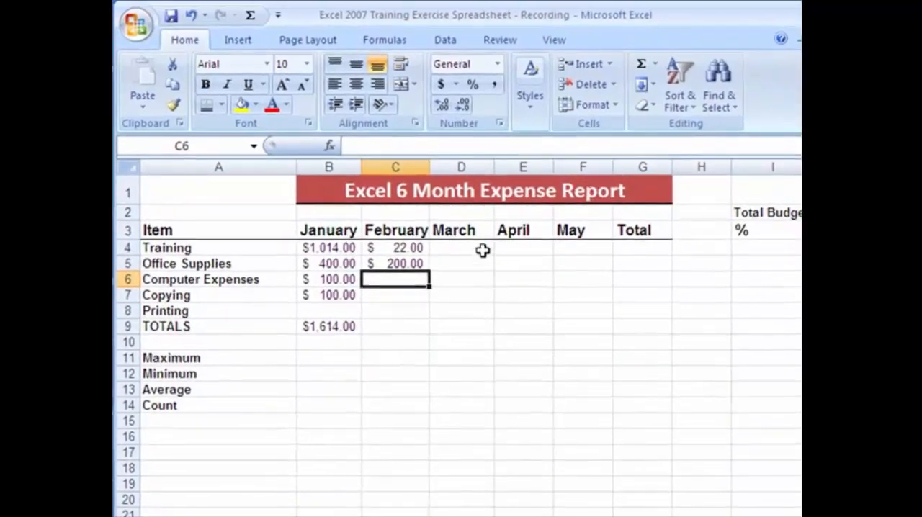
left_click(483, 250)
left_click(525, 255)
left_click(569, 255)
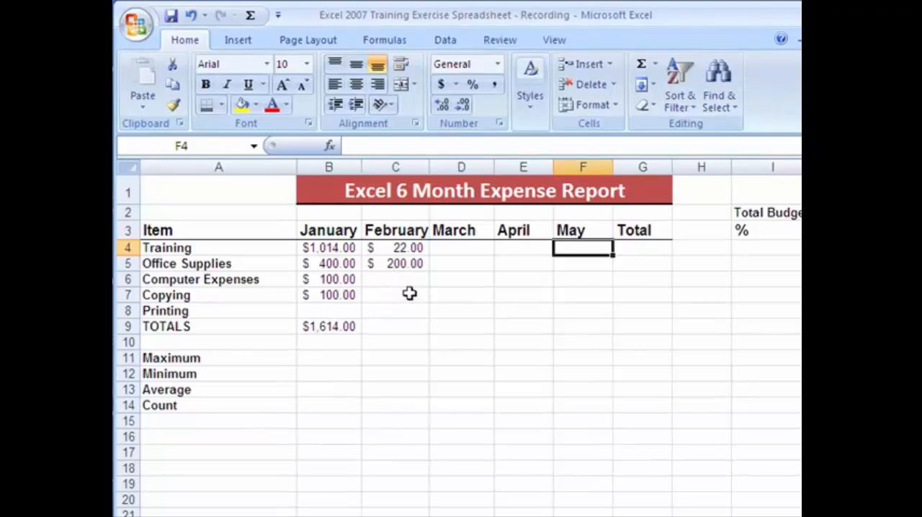
Copy the January TOTALS formula from B9 into C9 to total the February column
left_click(393, 327)
left_click(350, 328)
left_click_drag(361, 334, 398, 330)
Link February Computer Expenses in C6 of the summary to the subtotal in B19 of February Expenses
left_click(402, 279)
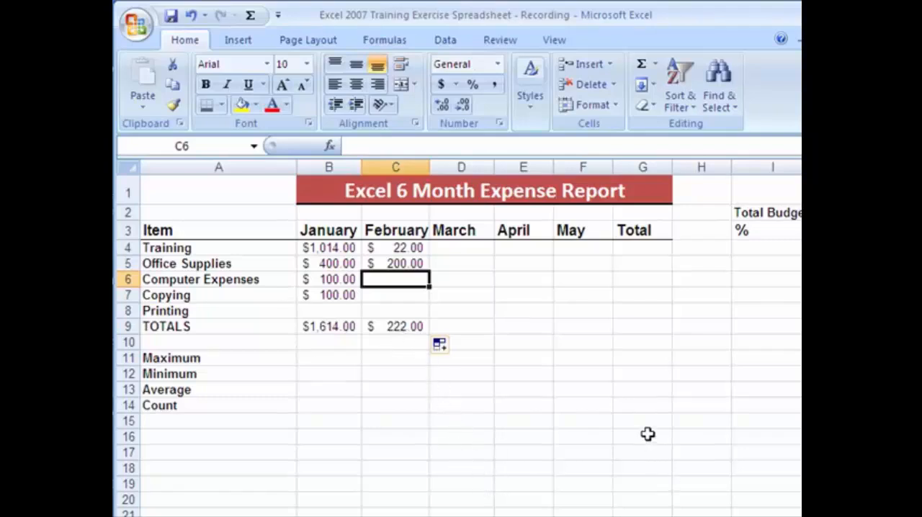
type("=")
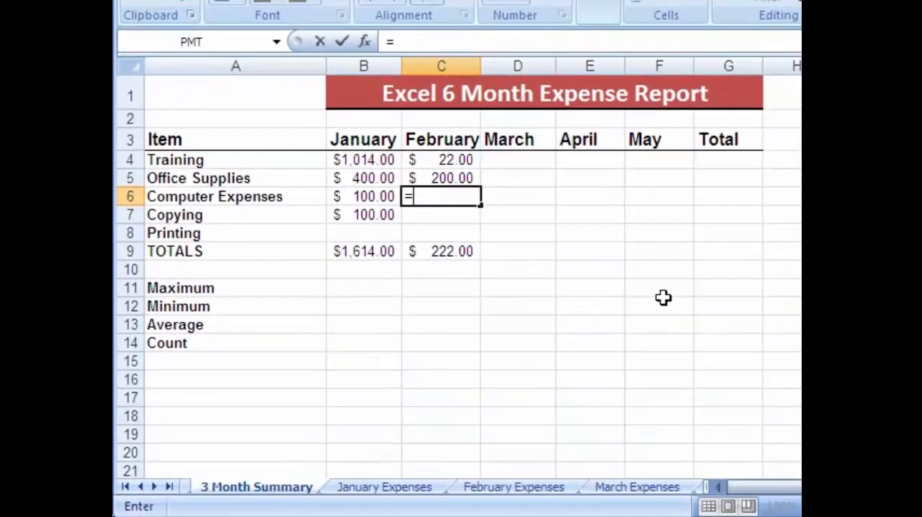
left_click(513, 490)
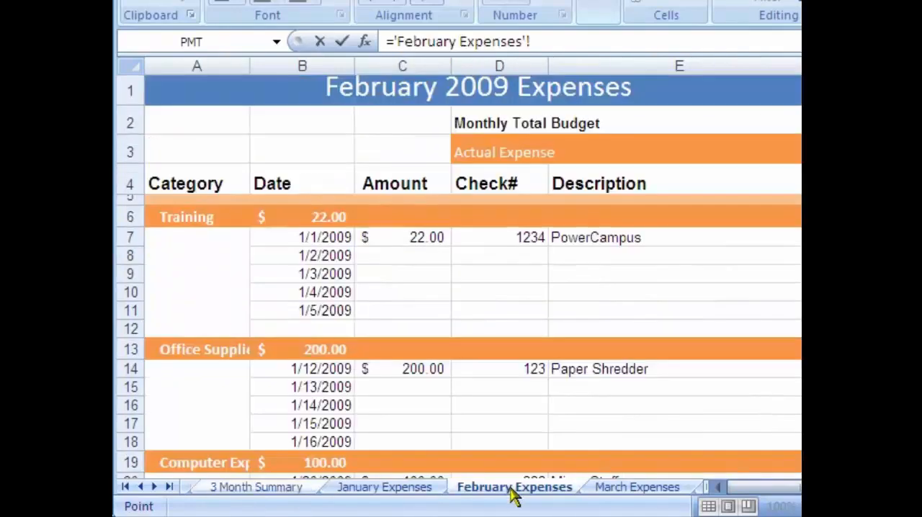
left_click(310, 465)
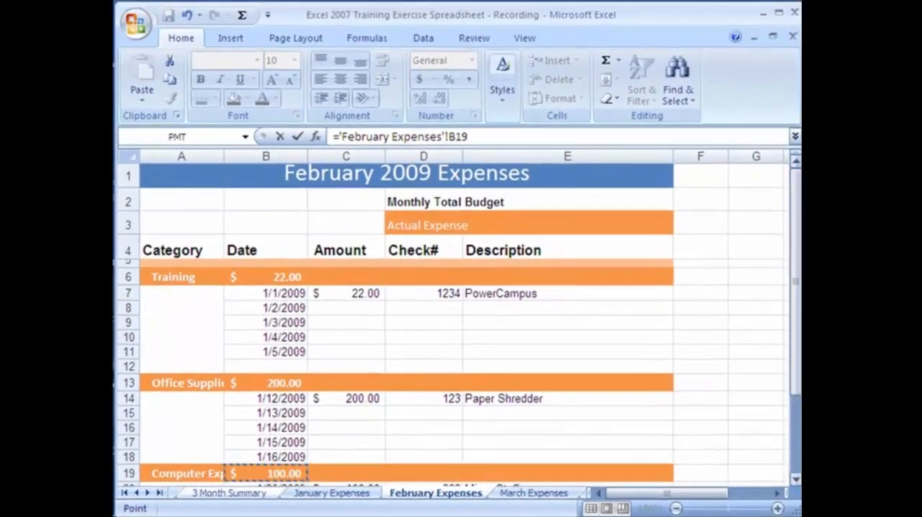
scroll(281, 432, "down", 1)
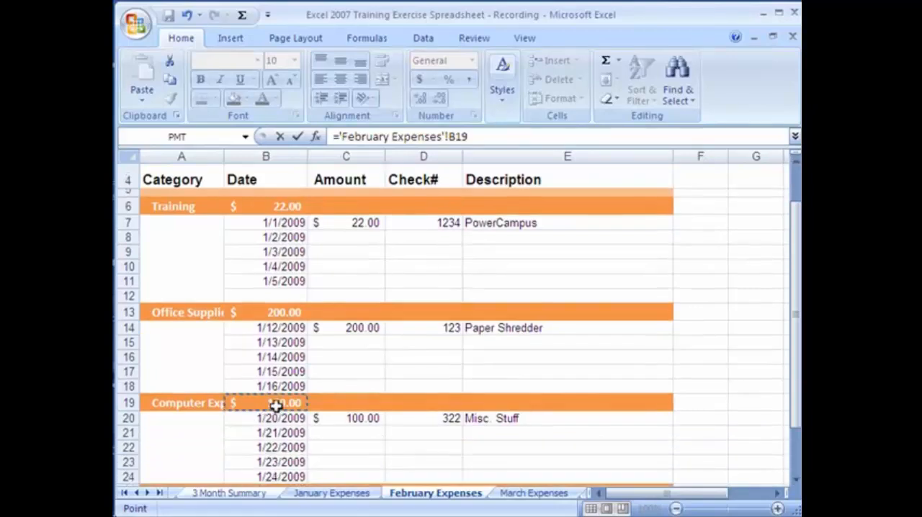
key("Return")
left_click(399, 261)
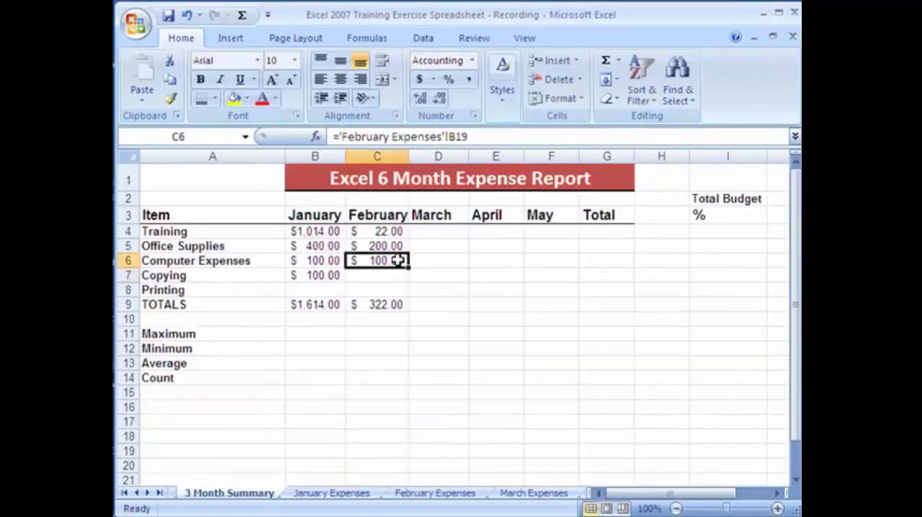
On the February Expenses sheet, enter 200 in C21 as the 1/21/2009 computer expense and check the subtotal formula in B19
left_click(454, 503)
left_click(349, 437)
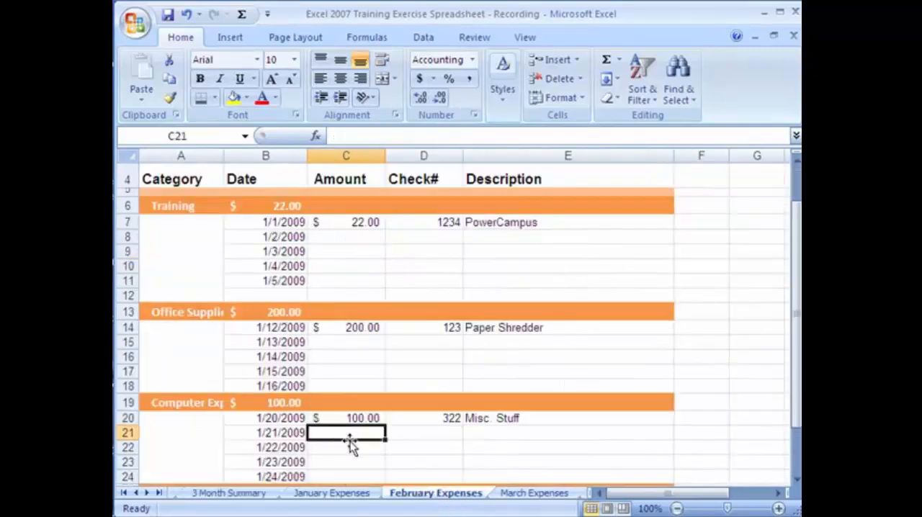
type("200")
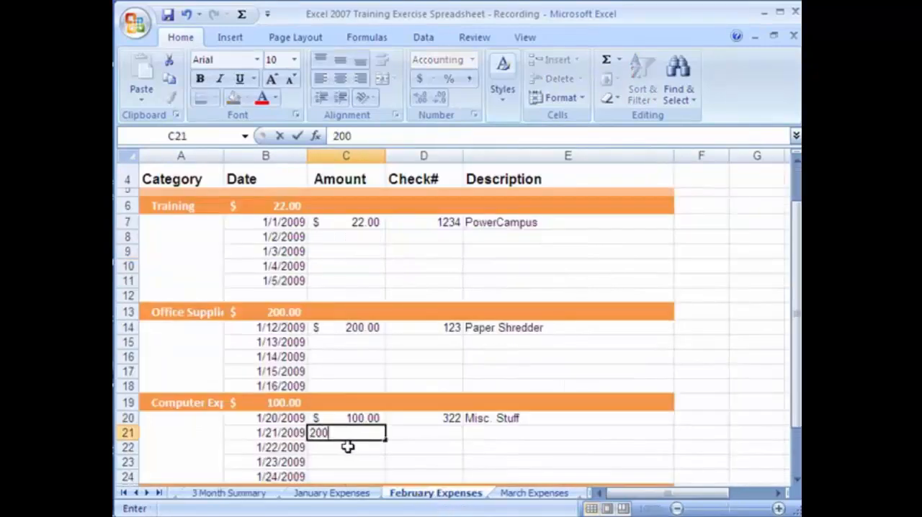
key("Return")
left_click(284, 402)
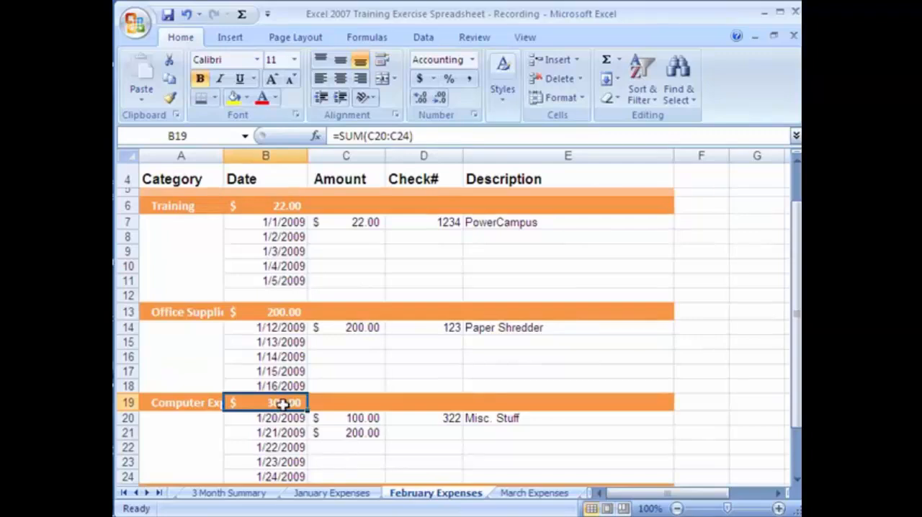
Check the linked February Computer Expenses value in C6 on the 3 Month Summary sheet
scroll(486, 326, "up", 1)
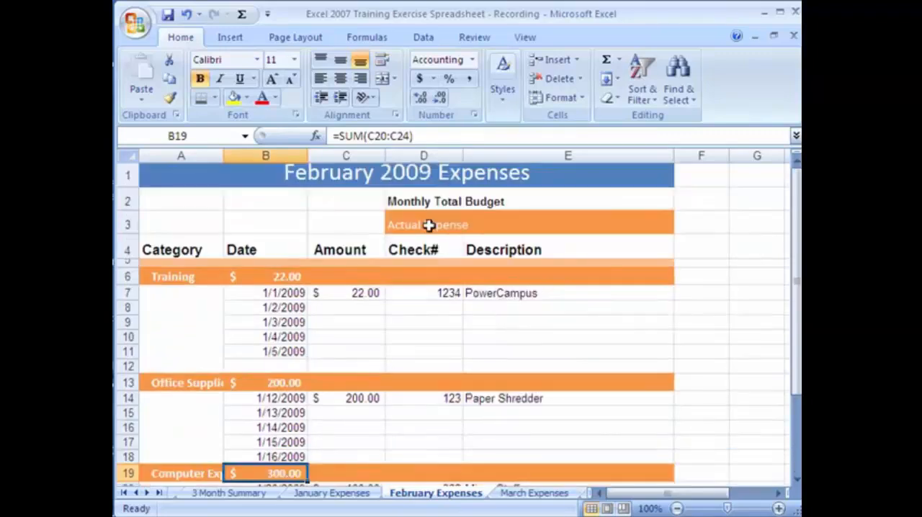
left_click(347, 494)
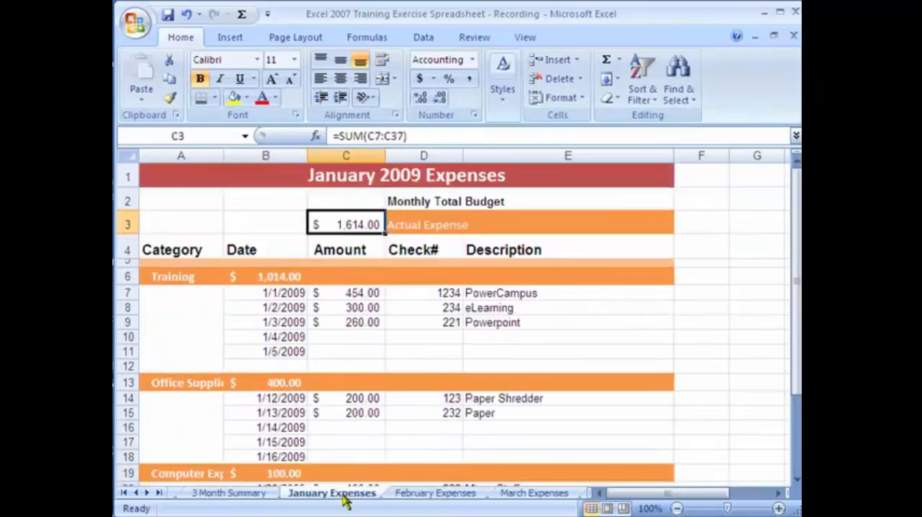
left_click(246, 495)
left_click(361, 275)
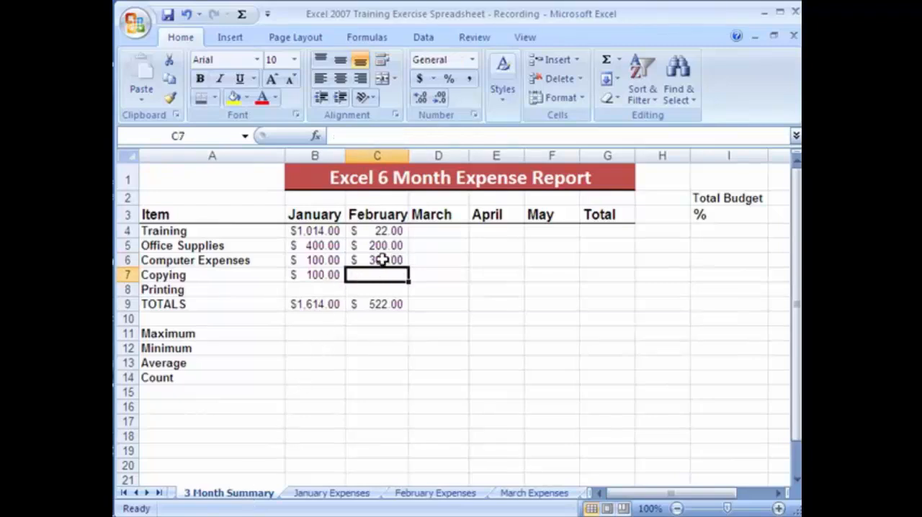
left_click(382, 261)
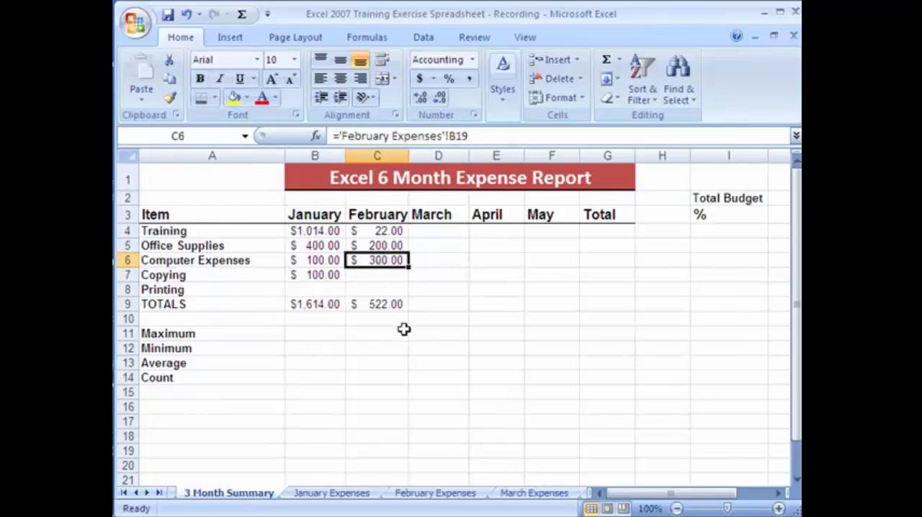
Apply the Neutral cell style to the TOTALS row cells B9:G9
left_click(331, 305)
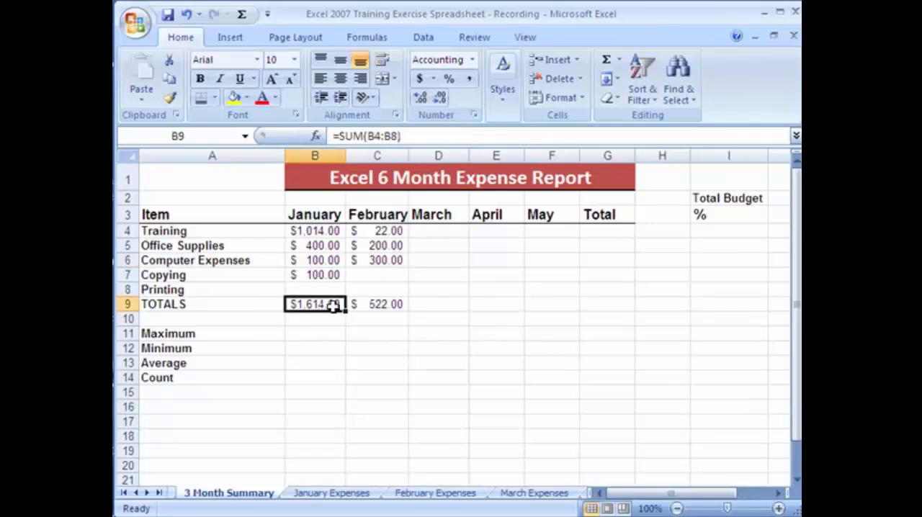
left_click_drag(333, 305, 634, 306)
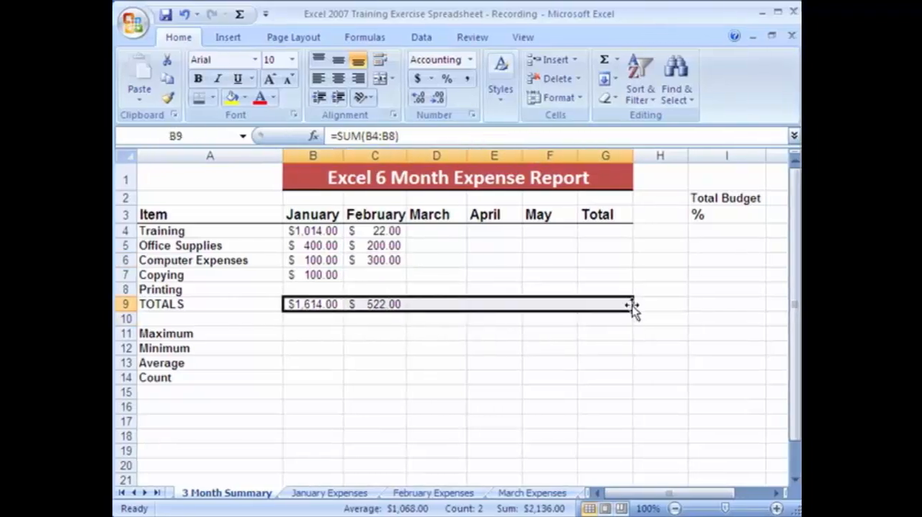
left_click(580, 101)
left_click(508, 94)
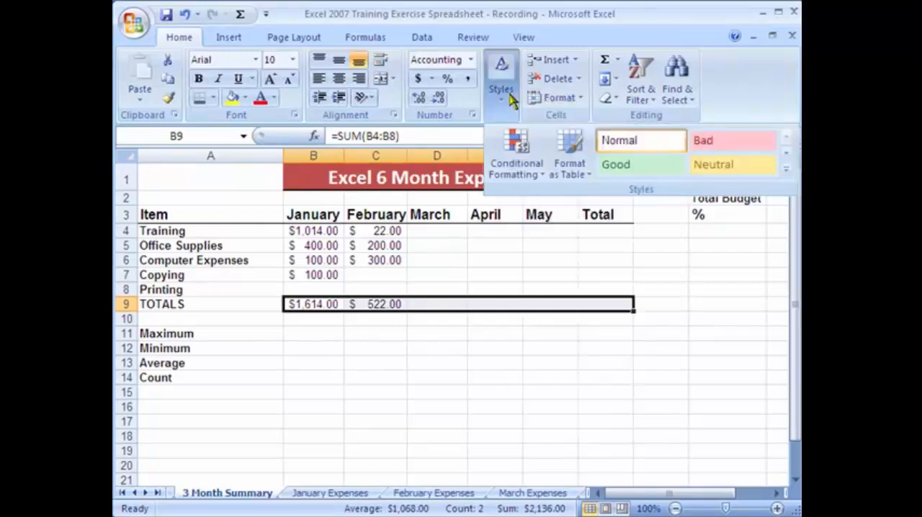
left_click(713, 164)
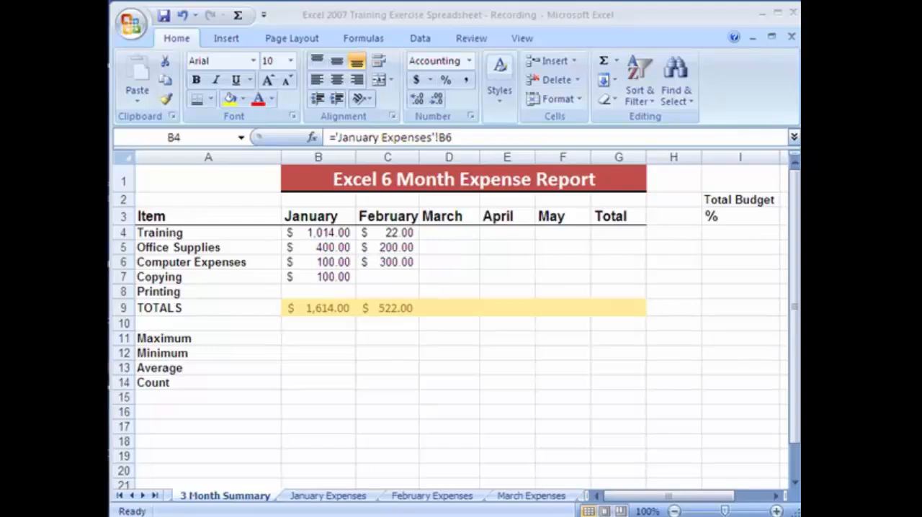
Add a comment to January Training cell B4 reading "This number comes from the January Worksheet and the formula was entered by pressing"
left_click(245, 245)
left_click(229, 232)
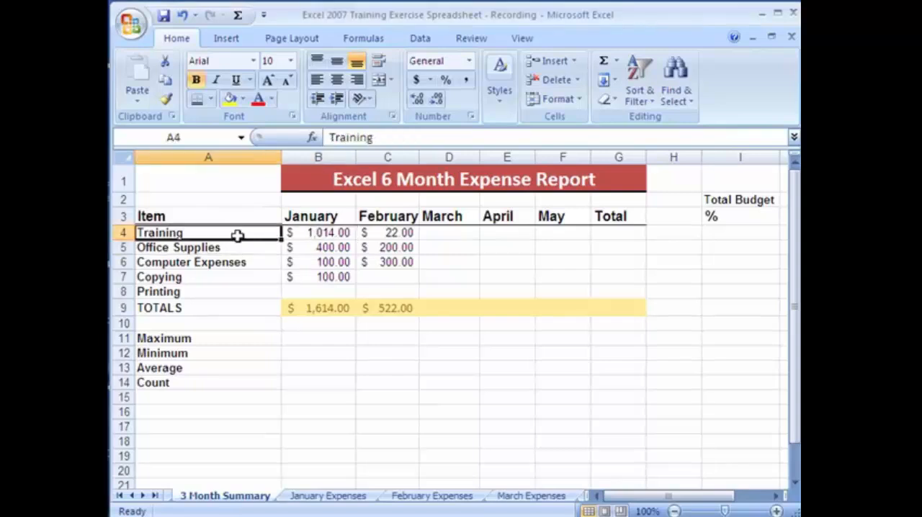
left_click(303, 233)
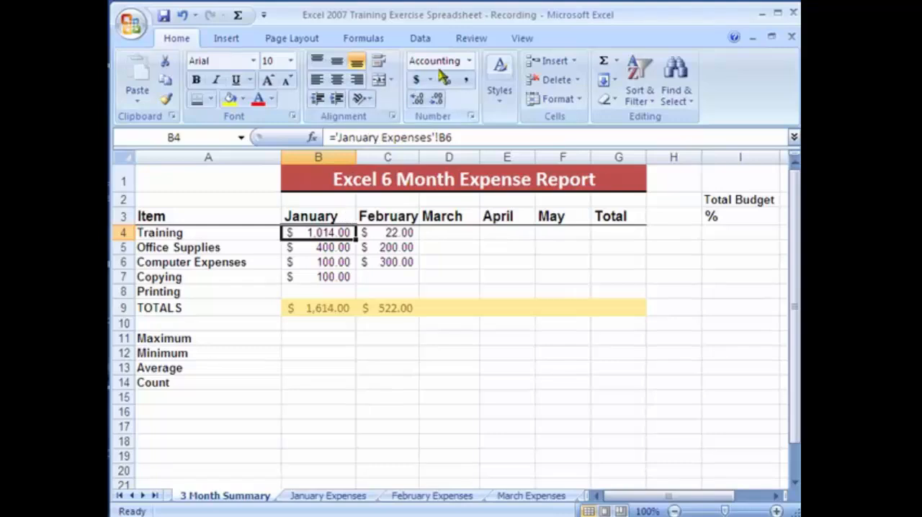
left_click(486, 40)
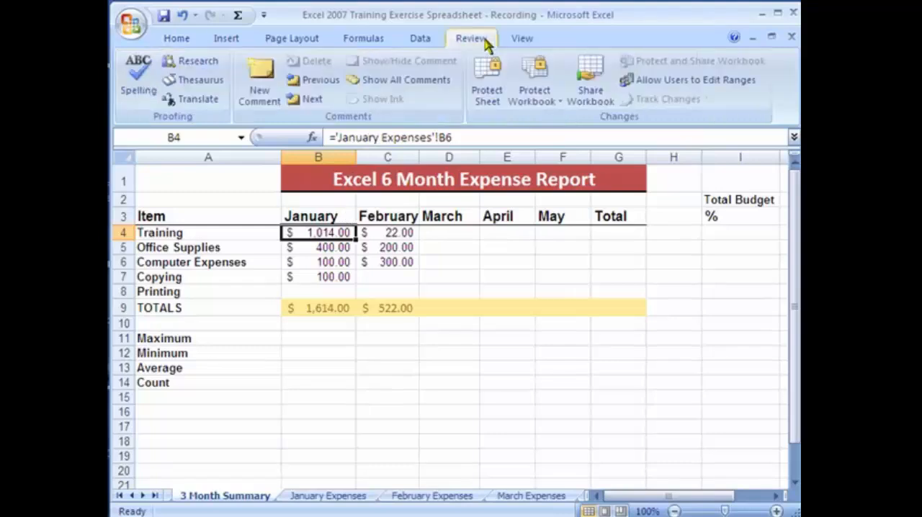
left_click(268, 105)
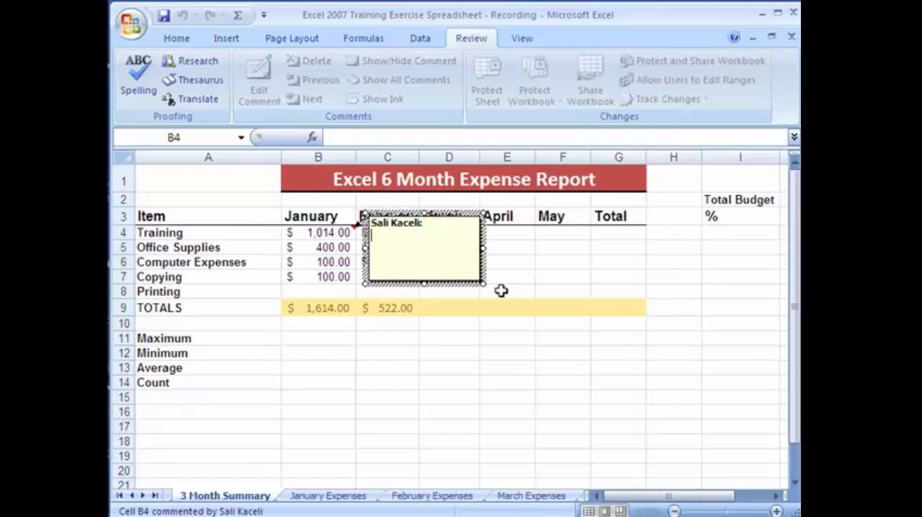
type("This number comes from the Ja")
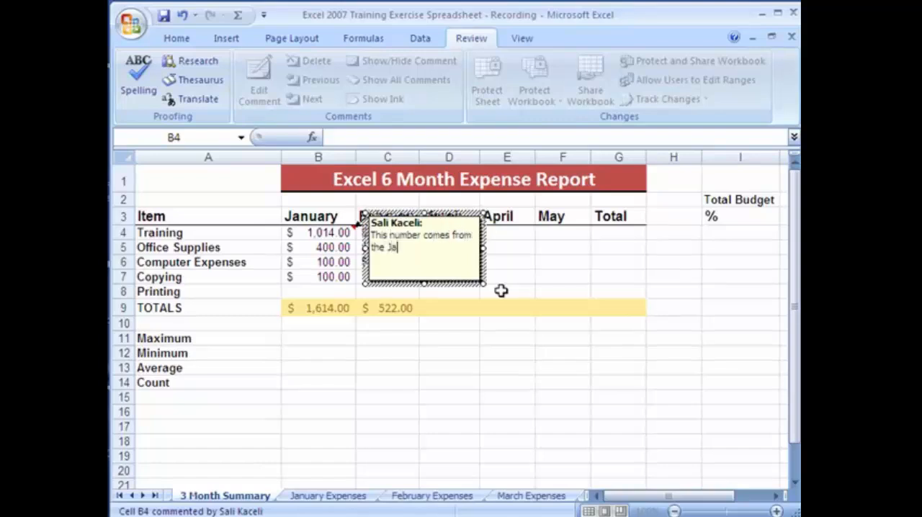
type("nuary Worksheet and the formula was")
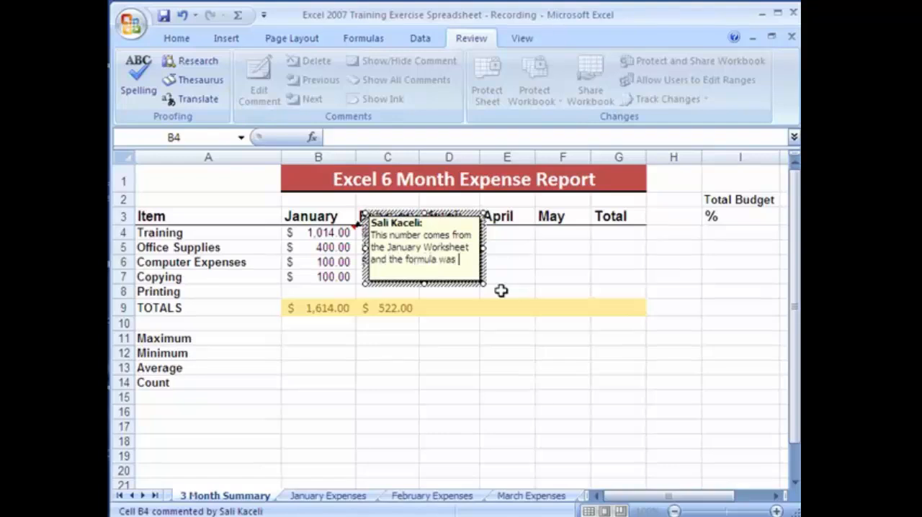
type(" entered by pressing = ")
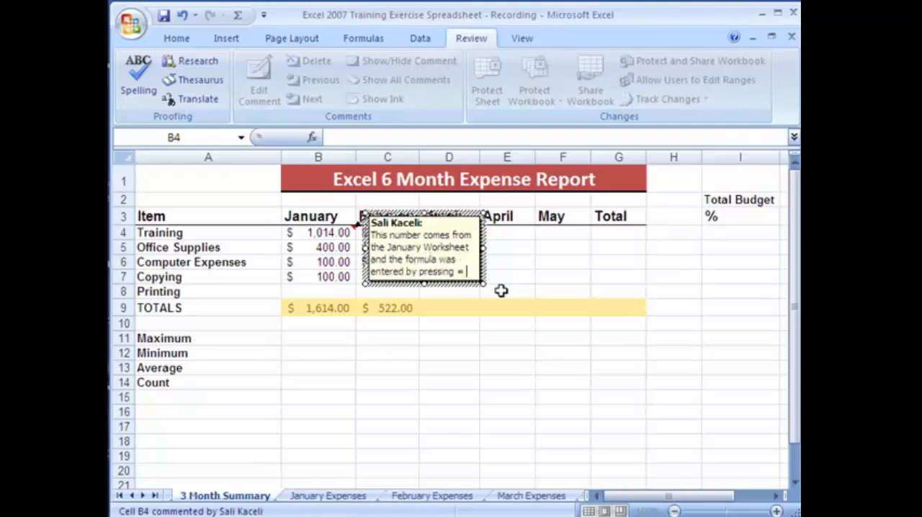
type("in this cell and th")
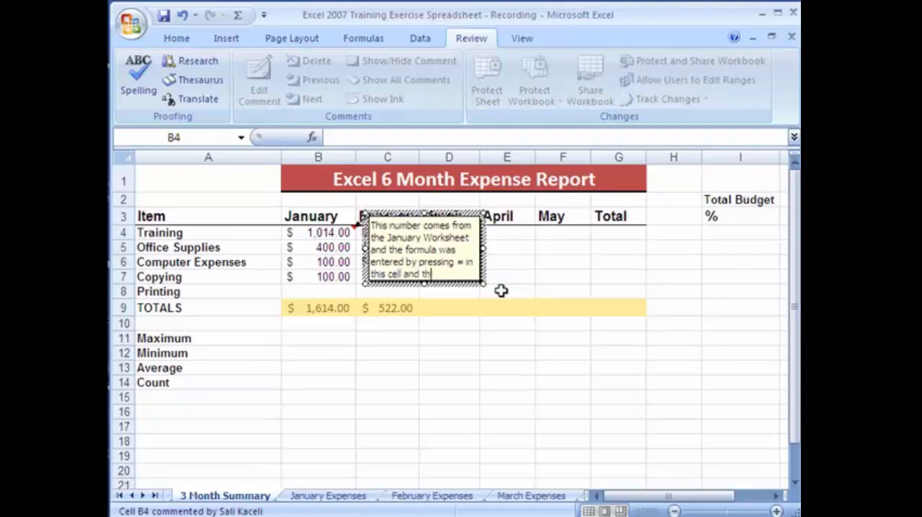
type("en going to the J")
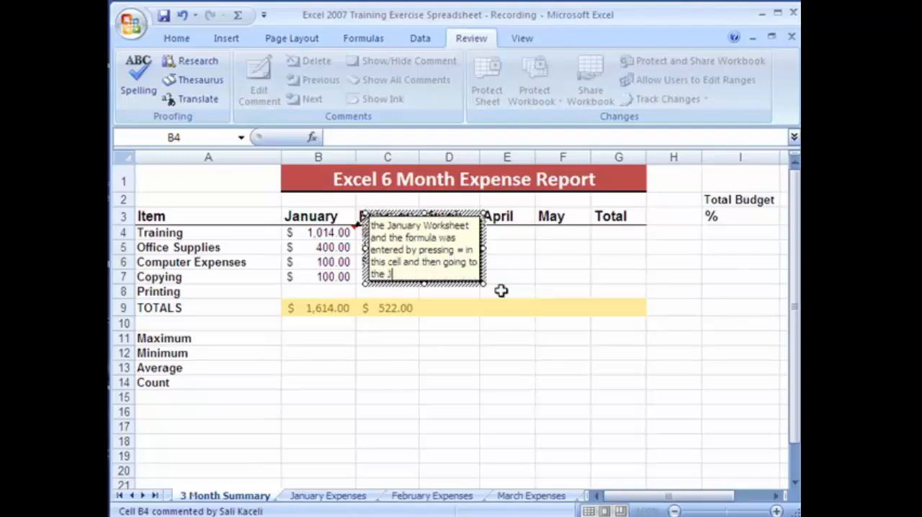
type("anuary worksheet and")
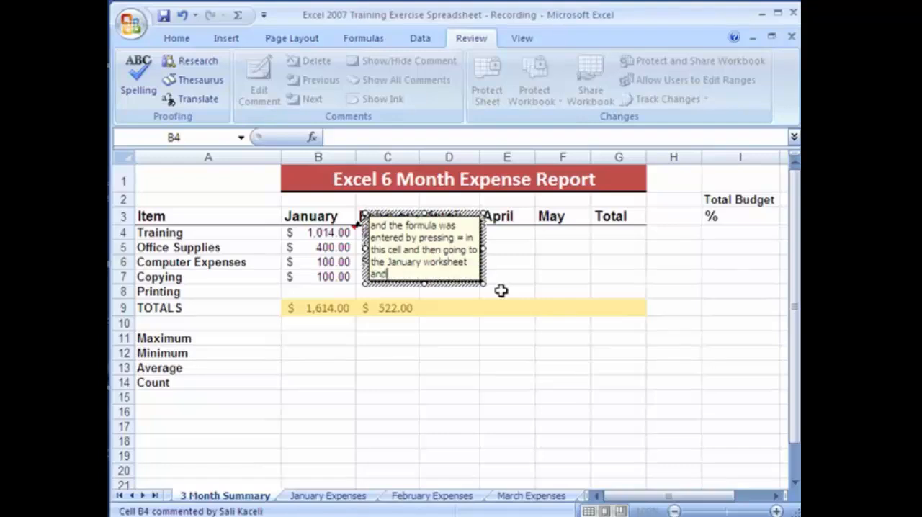
type(" cliking on the cel")
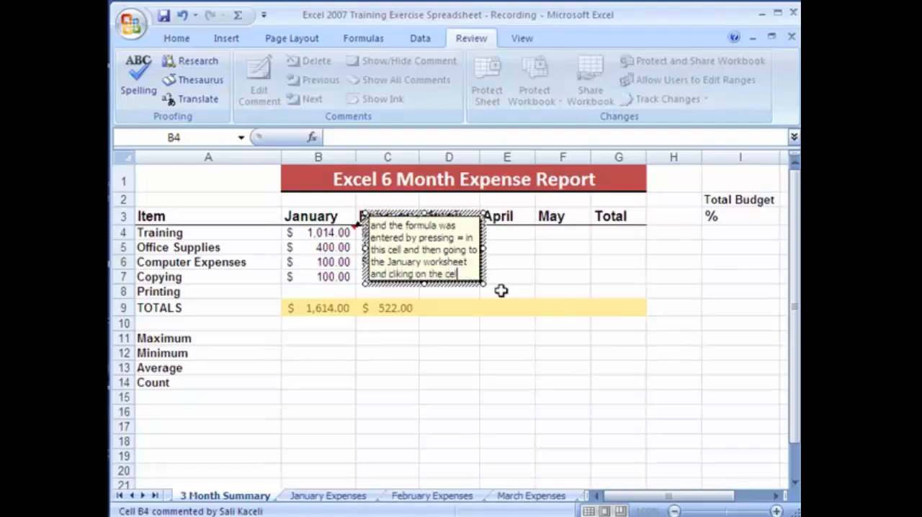
type("l that has the value total.")
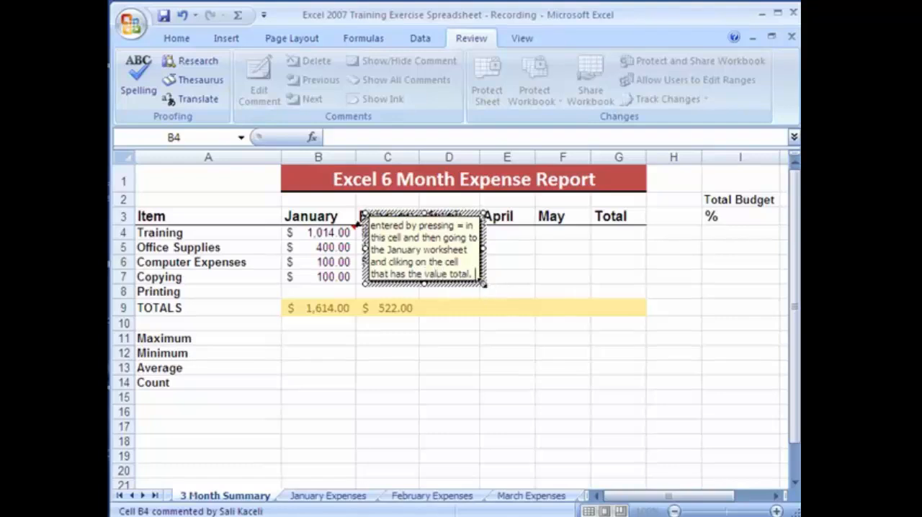
Enlarge the comment box on January Training cell B4 so its whole text fits, and finish editing it
left_click_drag(483, 289, 640, 366)
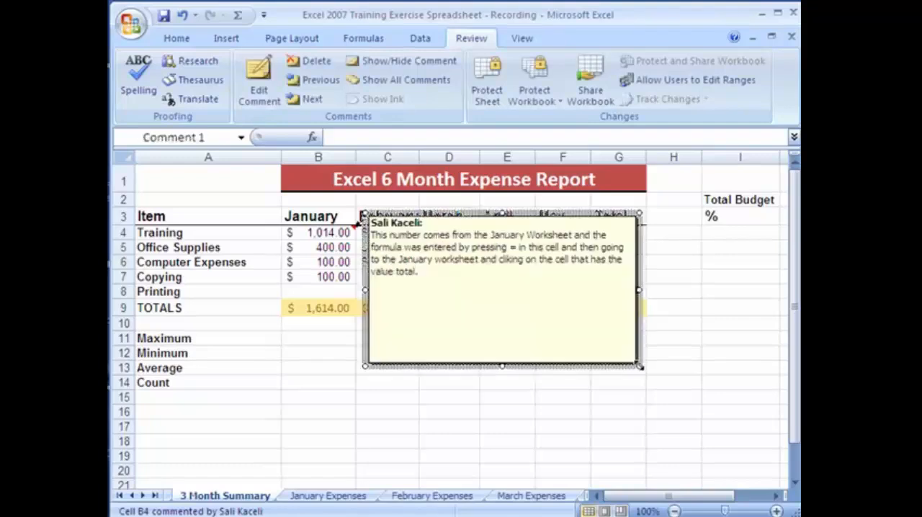
left_click(342, 424)
Add a comment to January Office Supplies cell B5 reading "Customer paid by check number" plus the check number, and check the comment display
left_click(345, 251)
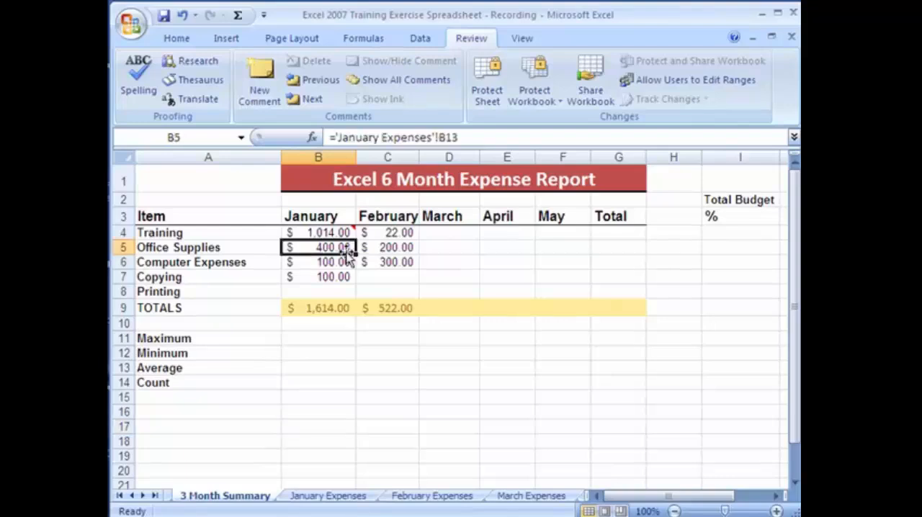
left_click(260, 81)
type("Customer paid ")
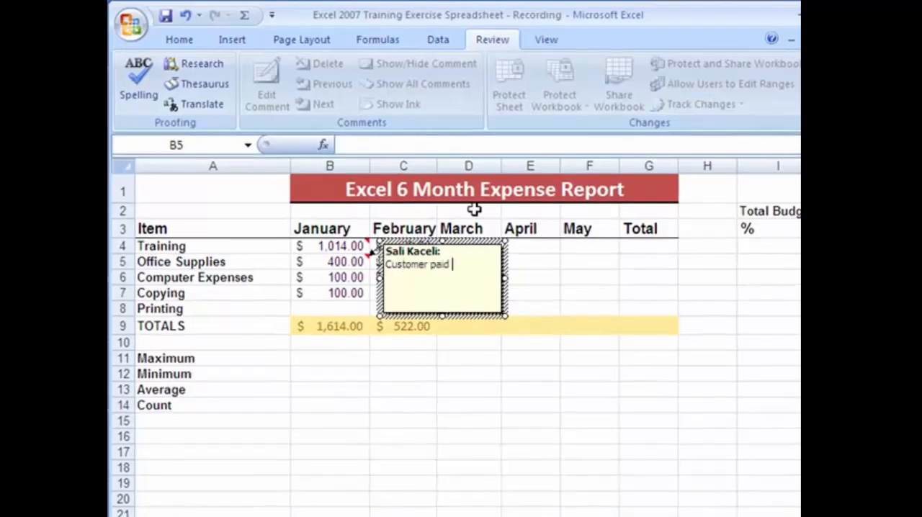
type("by check number 15.")
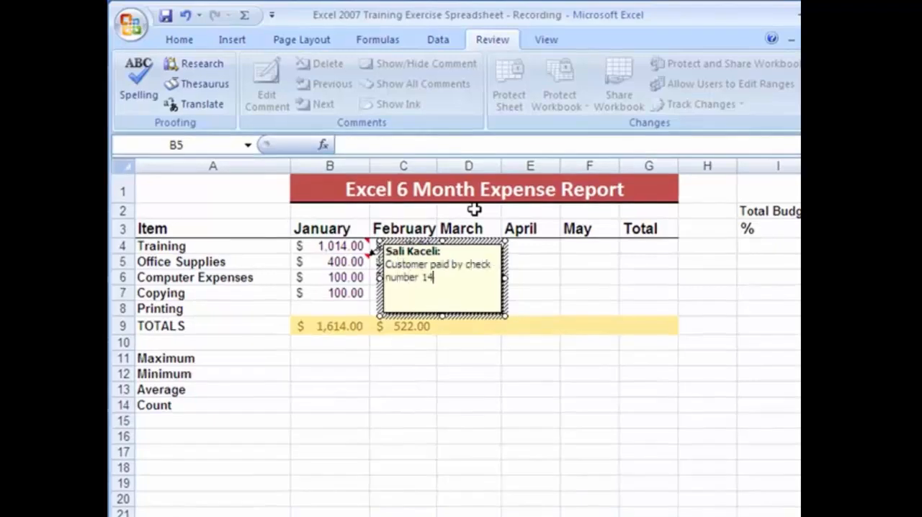
left_click(530, 358)
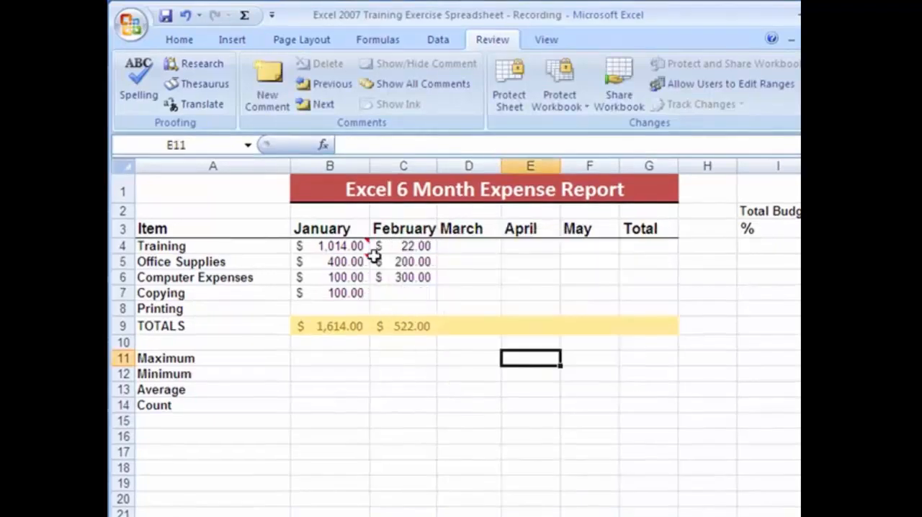
mouse_move(355, 245)
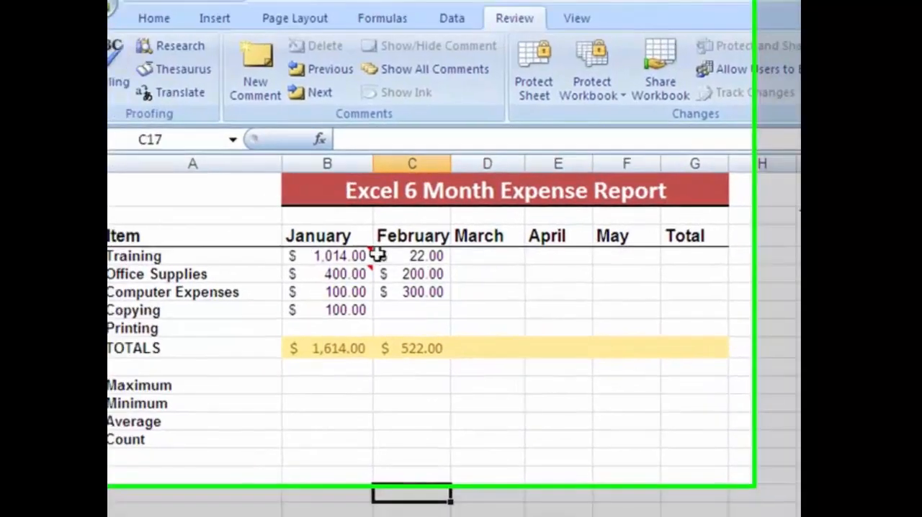
mouse_move(267, 183)
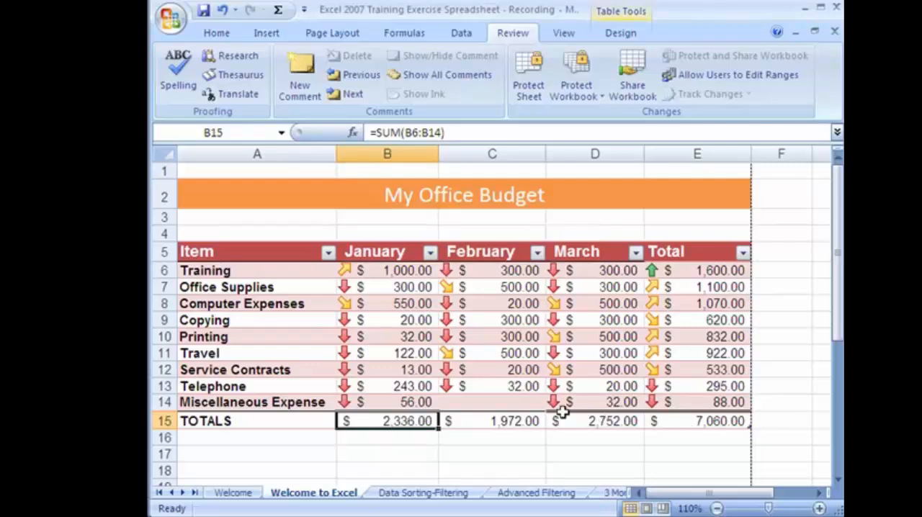
Copy the budget table A5:E15 on the Welcome to Excel sheet, from the Item header row through TOTALS
left_click_drag(180, 189, 332, 421)
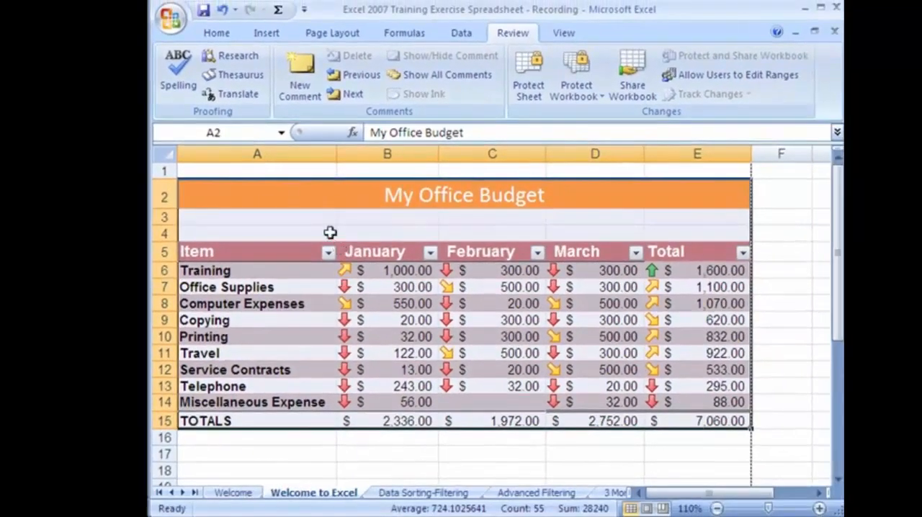
left_click(330, 232)
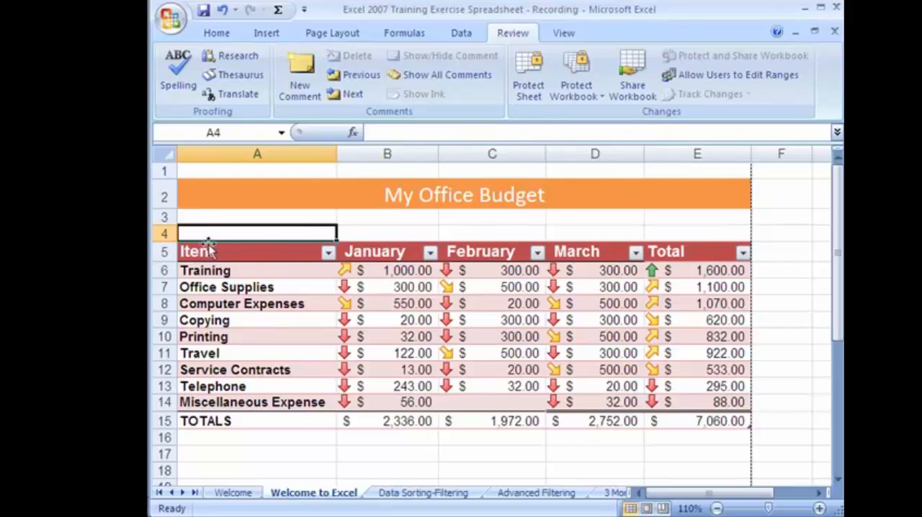
left_click_drag(199, 250, 714, 425)
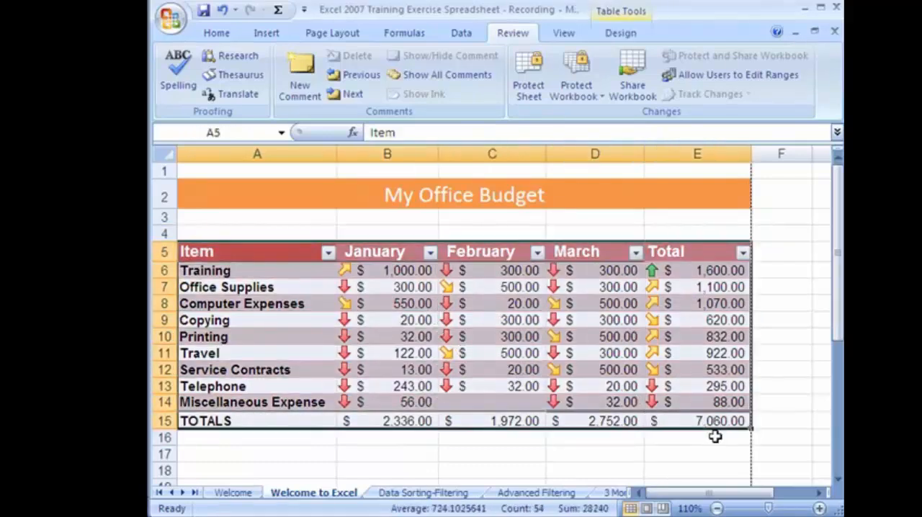
left_click(216, 33)
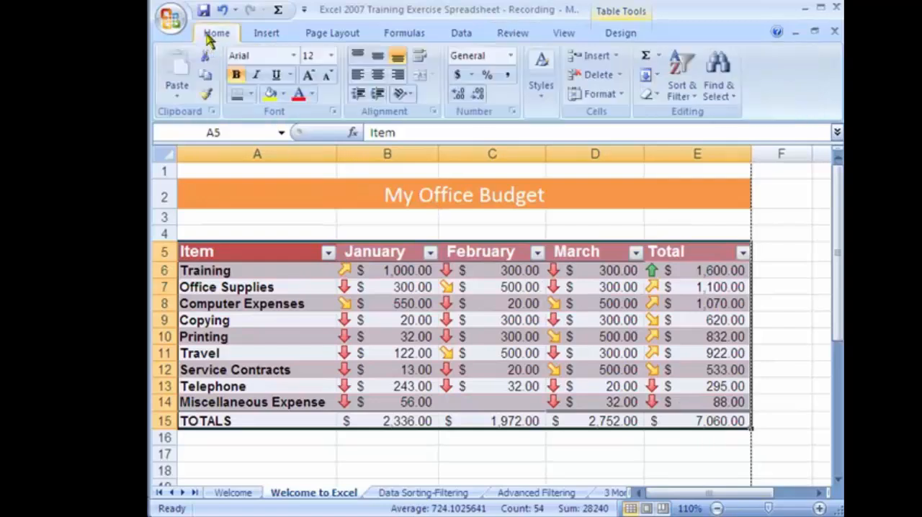
left_click(204, 77)
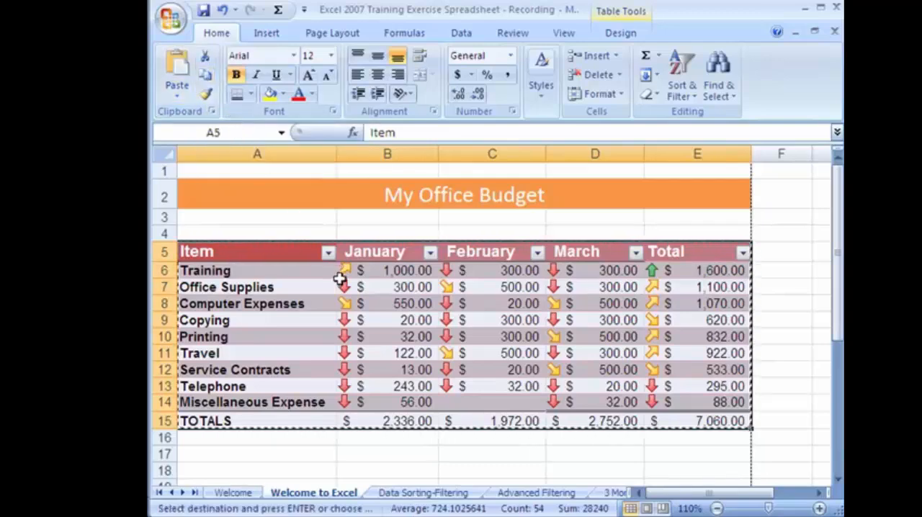
Switch to Word and open the report templates for creating a new document
key("alt+Tab")
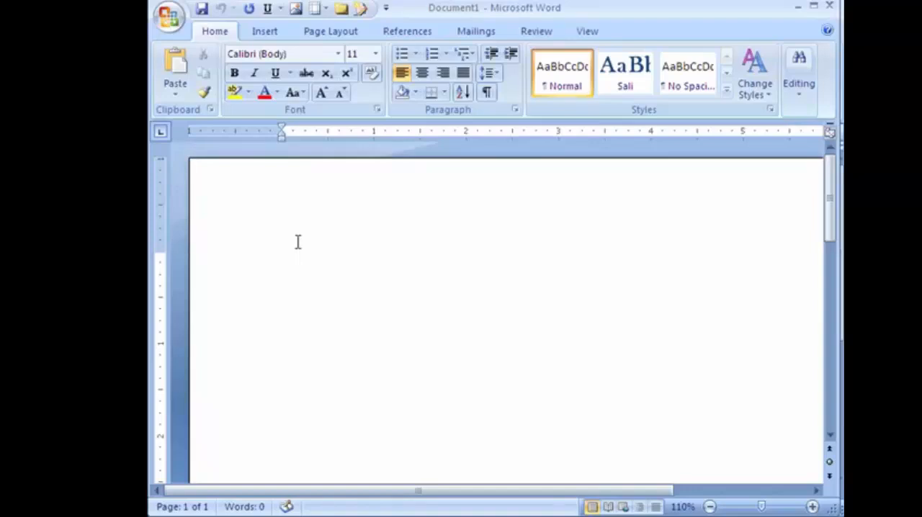
left_click(170, 17)
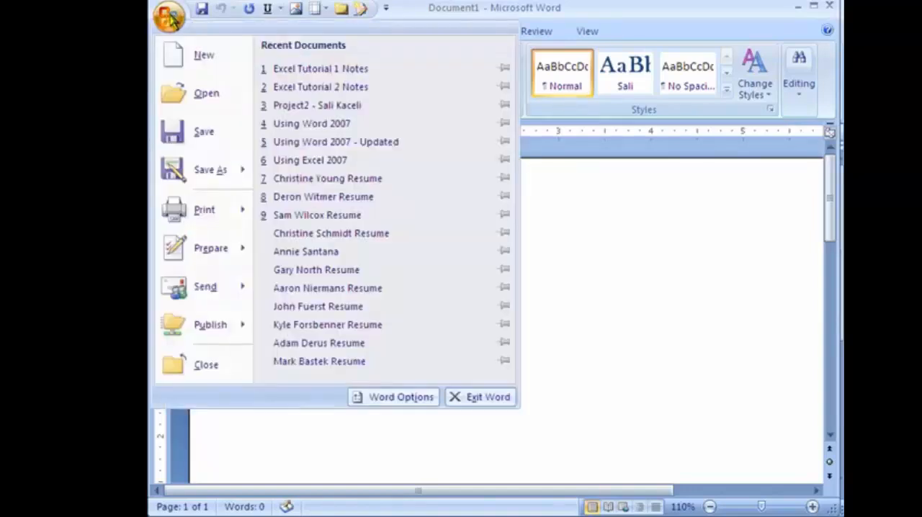
left_click(189, 56)
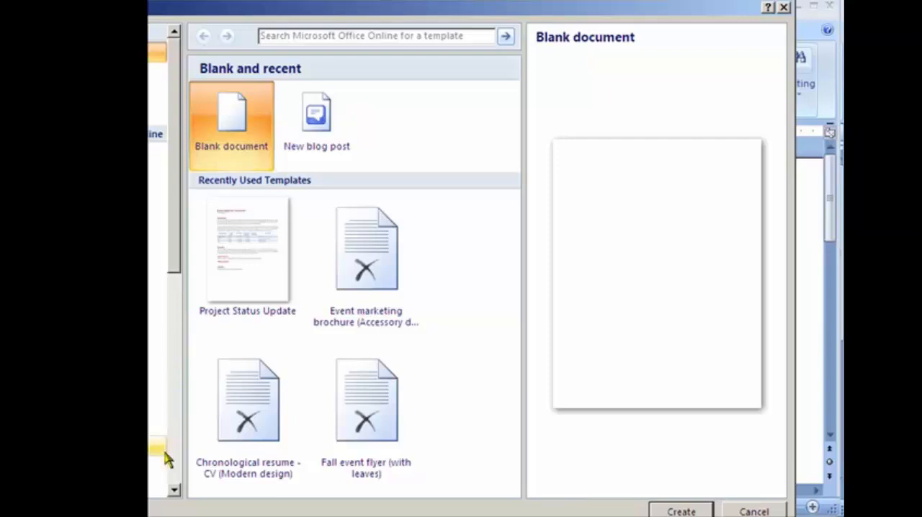
left_click(175, 492)
left_click(174, 491)
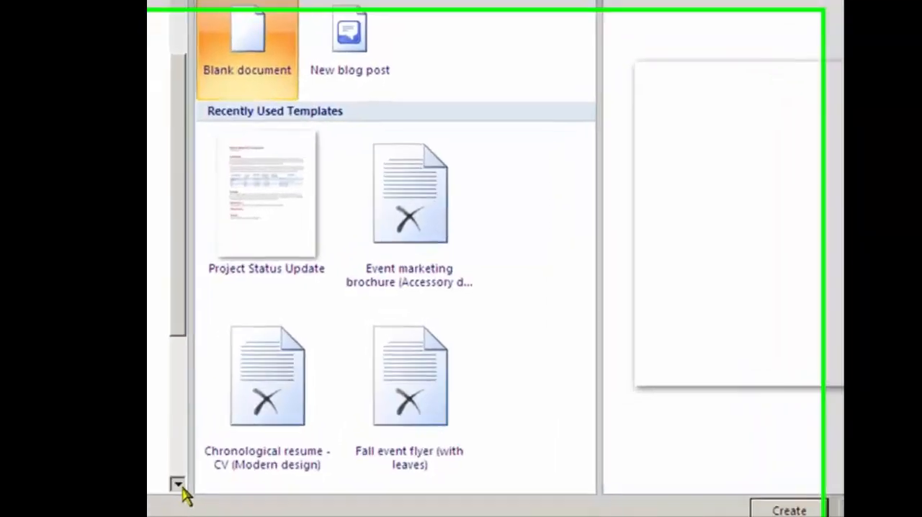
left_click(173, 491)
left_click(158, 453)
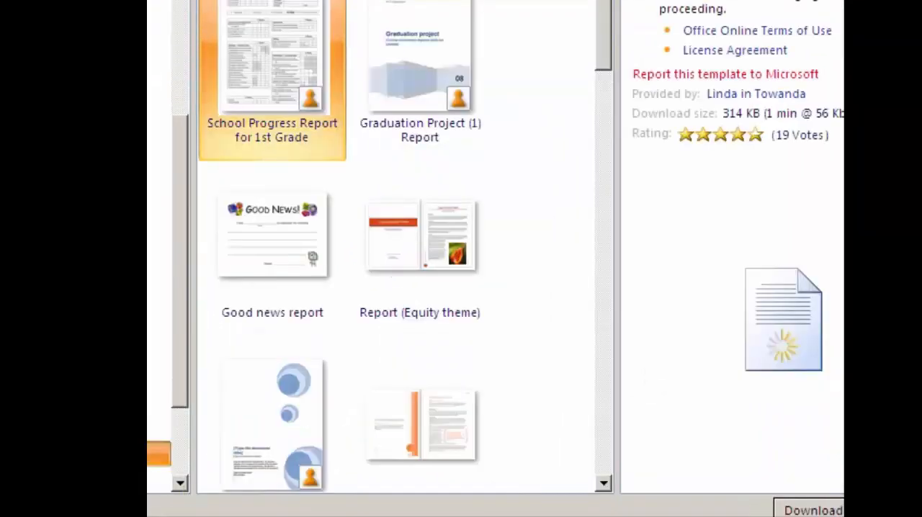
Create a new document from the Business report (Elegant design) template
left_click(605, 486)
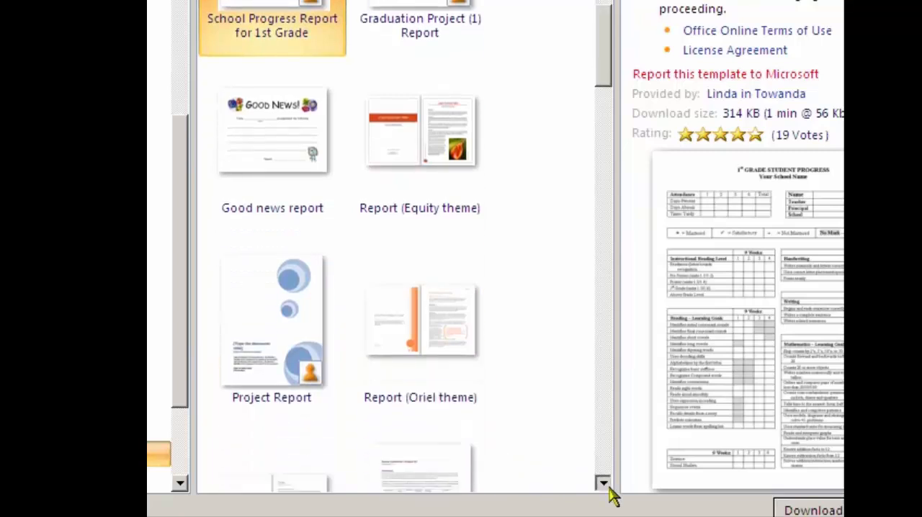
left_click(609, 488)
left_click(610, 487)
left_click(610, 487)
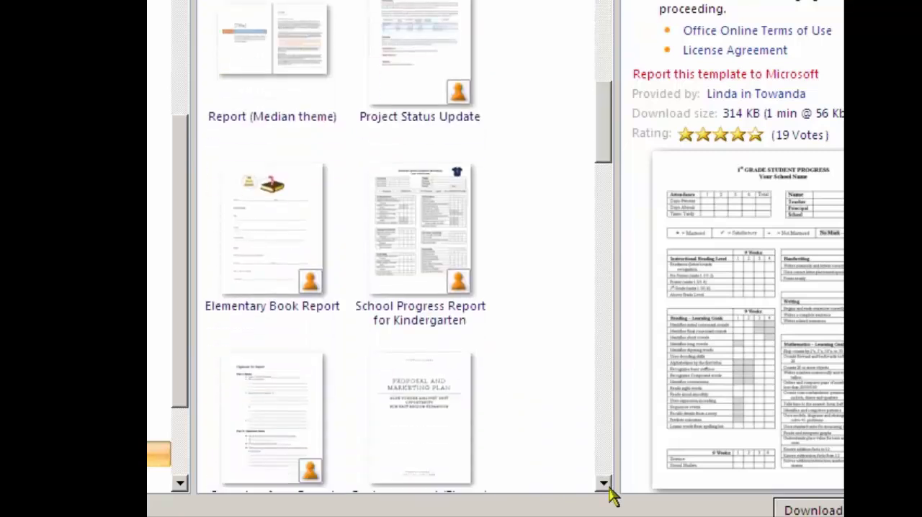
left_click(609, 488)
left_click(609, 487)
left_click(609, 487)
left_click(609, 487)
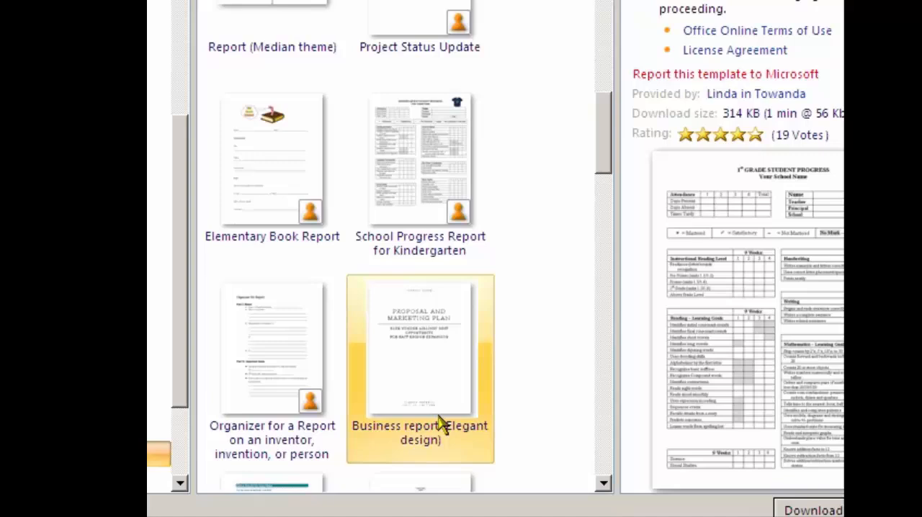
double_click(405, 392)
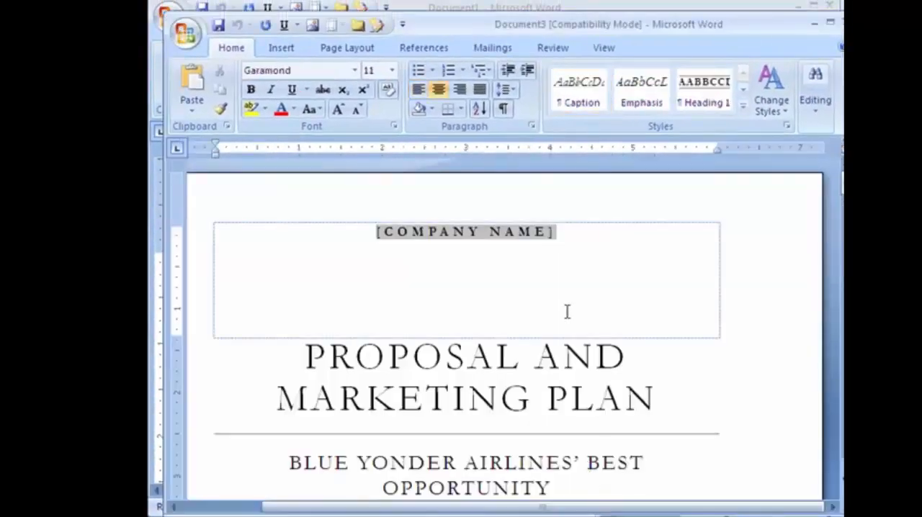
Review the pages of the proposal and marketing plan template to find a section suited to the expense table
scroll(591, 268, "down", 15)
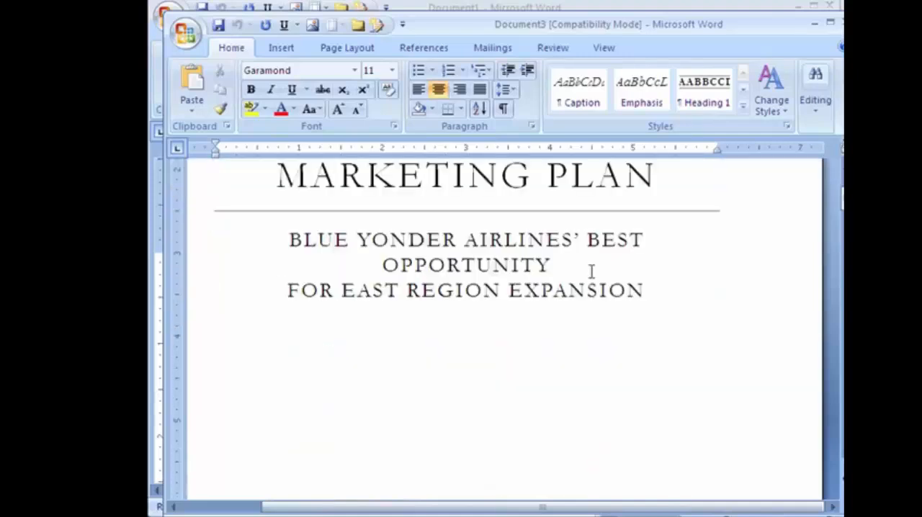
scroll(575, 289, "down", 10)
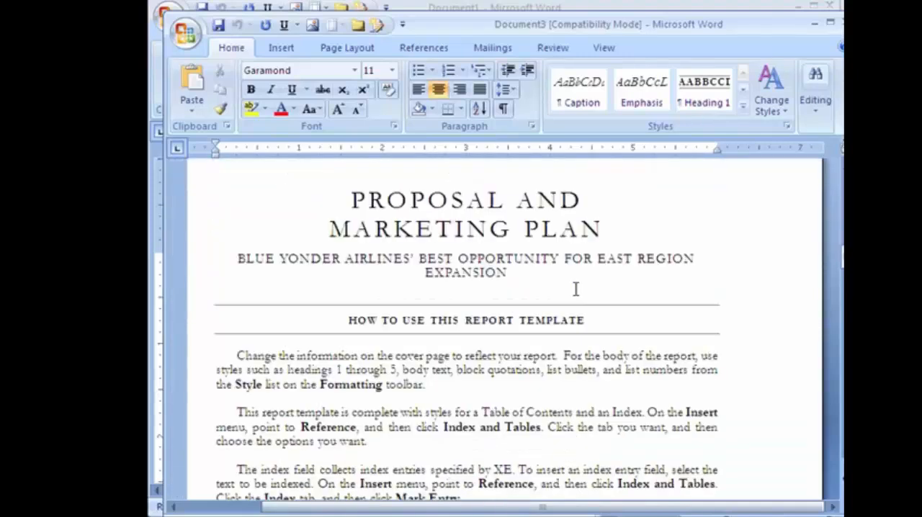
left_click(633, 397)
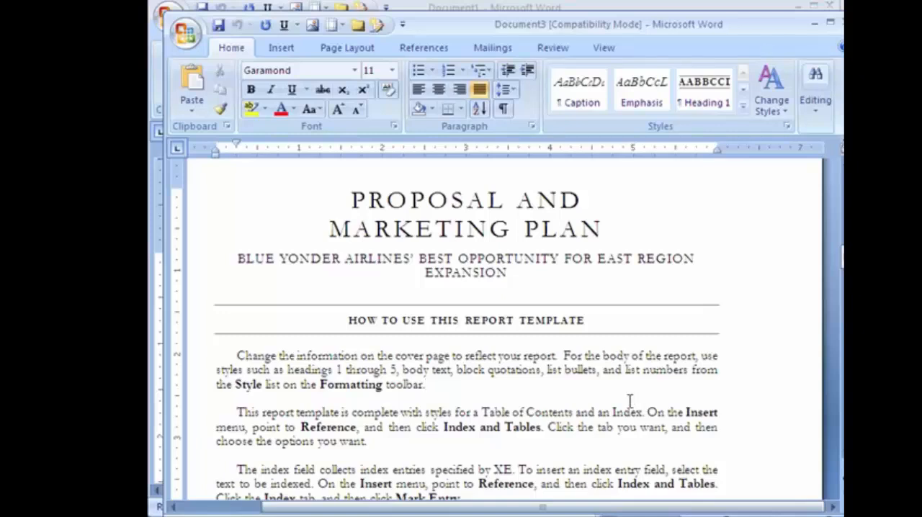
scroll(628, 401, "down", 5)
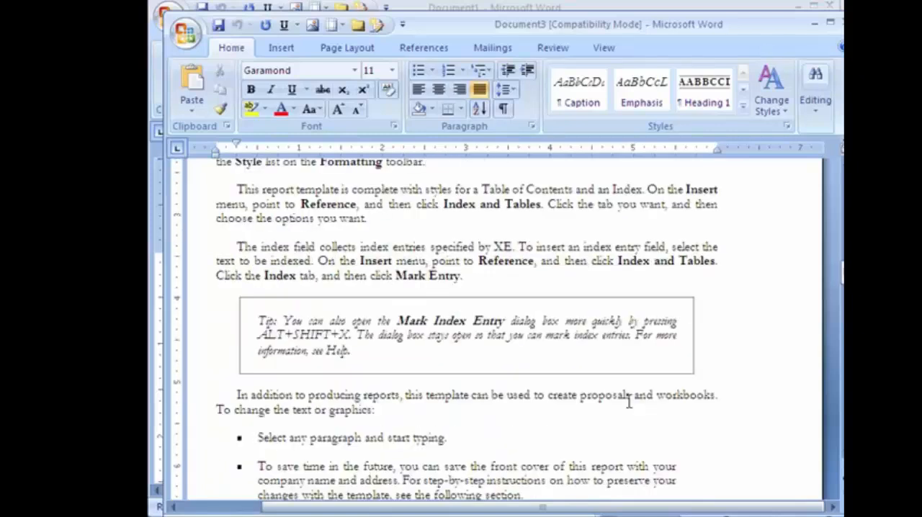
scroll(628, 402, "down", 5)
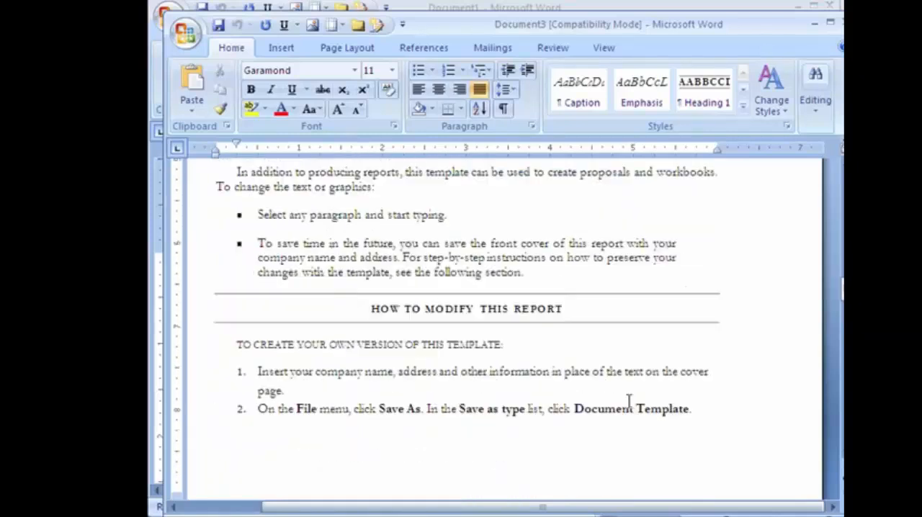
scroll(629, 400, "down", 15)
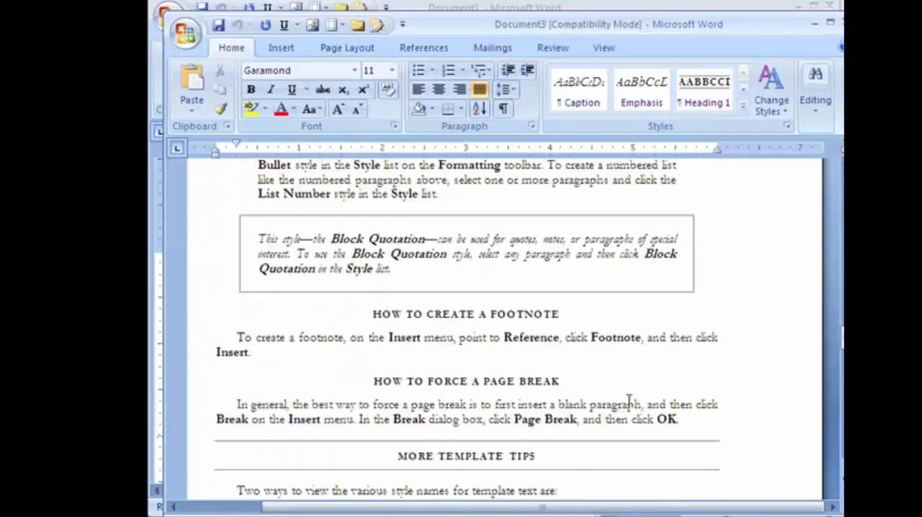
scroll(628, 400, "down", 10)
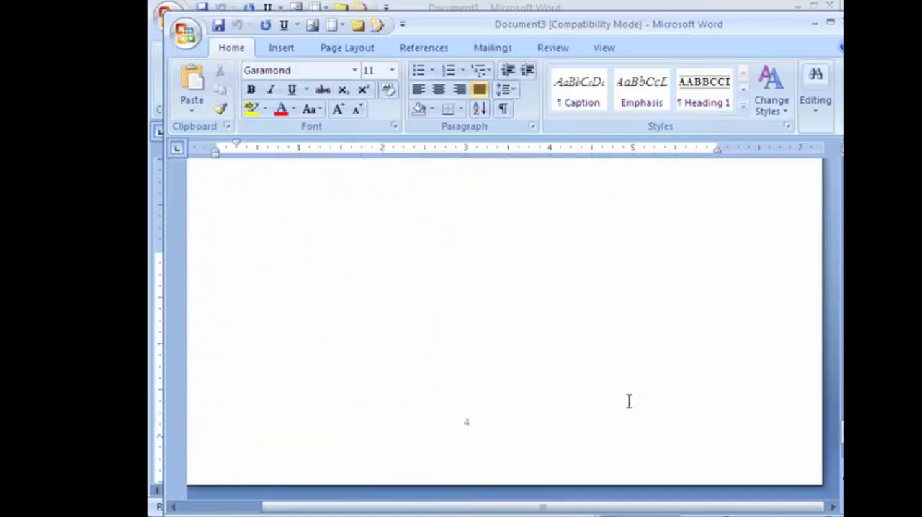
Replace the "How to Create a Report" heading with "CURRENT EXPENSE REPORT"
scroll(628, 401, "down", 5)
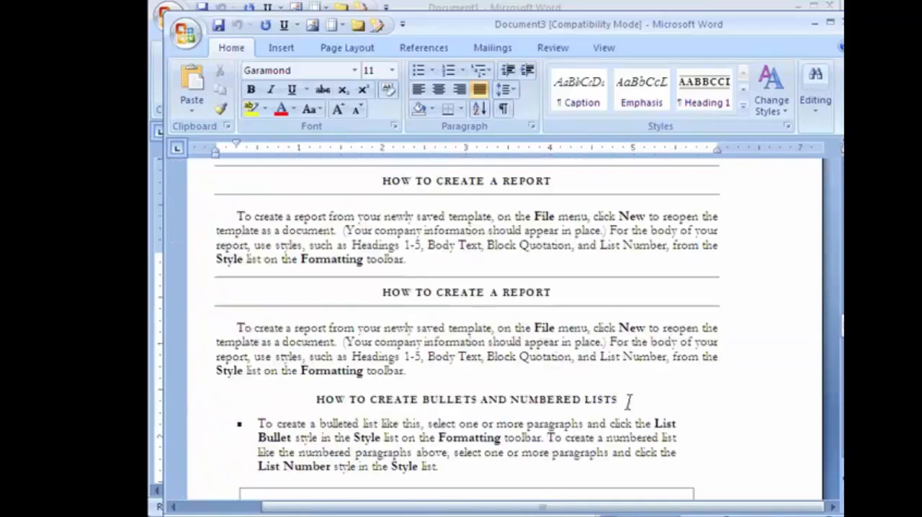
triple_click(548, 292)
type("CURRENT EXPENSE REPORT")
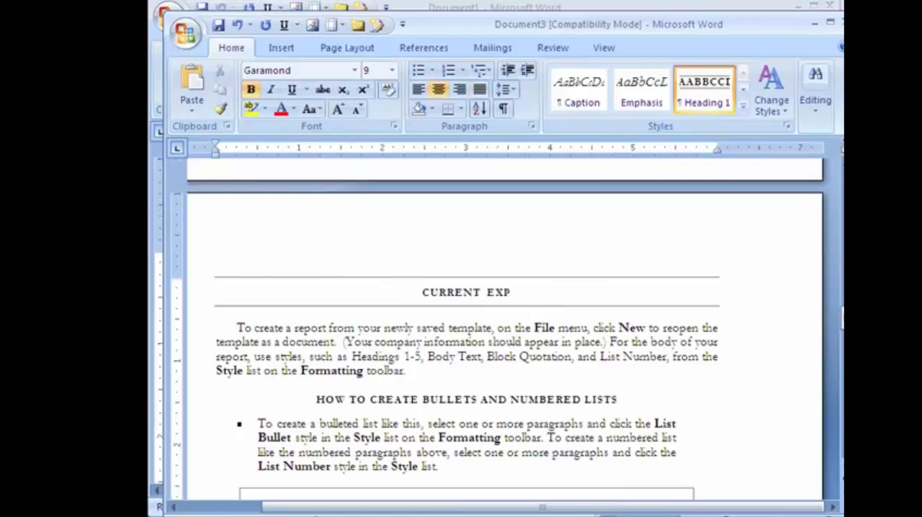
Add blank space below the CURRENT EXPENSE REPORT heading, and an empty numbered item after list item 2 above it
left_click(237, 329)
key("ctrl+Return")
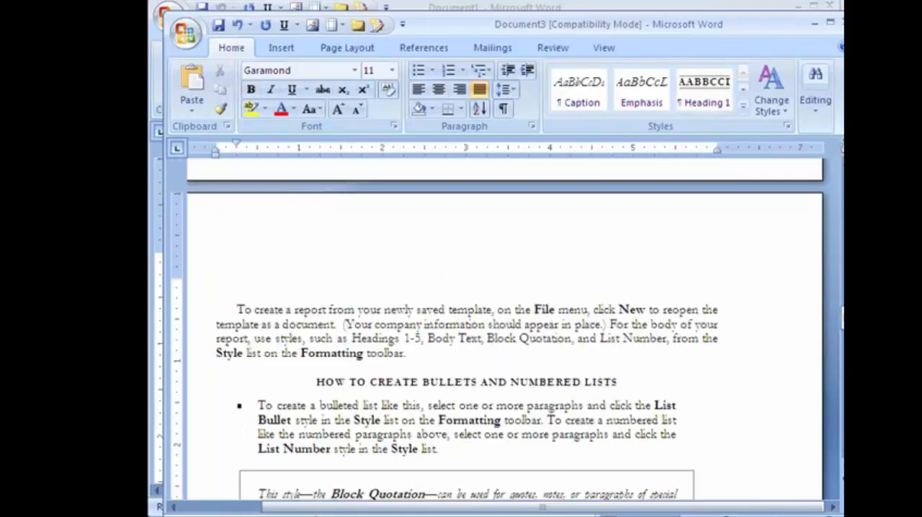
key("Return")
key("Up")
key("Up")
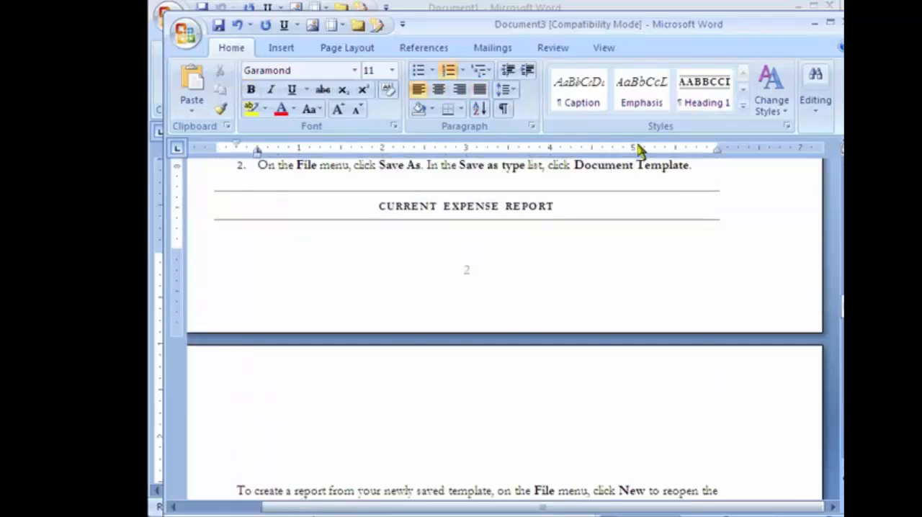
left_click(699, 167)
key("Return")
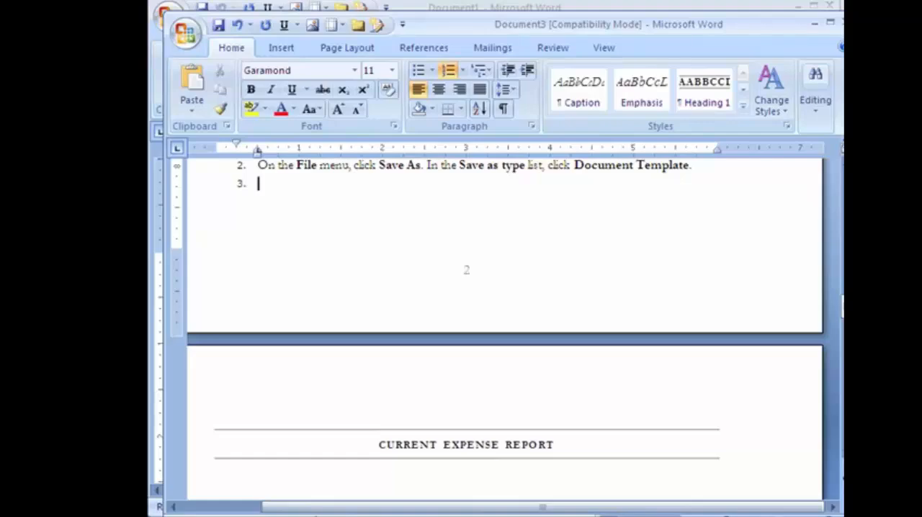
Paste the copied Excel budget table into the blank line below the CURRENT EXPENSE REPORT heading
scroll(707, 170, "down", 5)
left_click(345, 255)
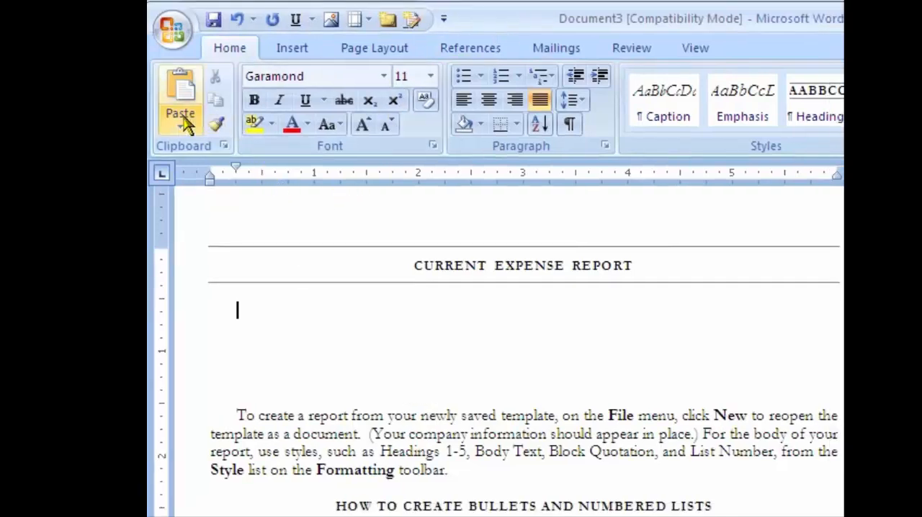
left_click(180, 86)
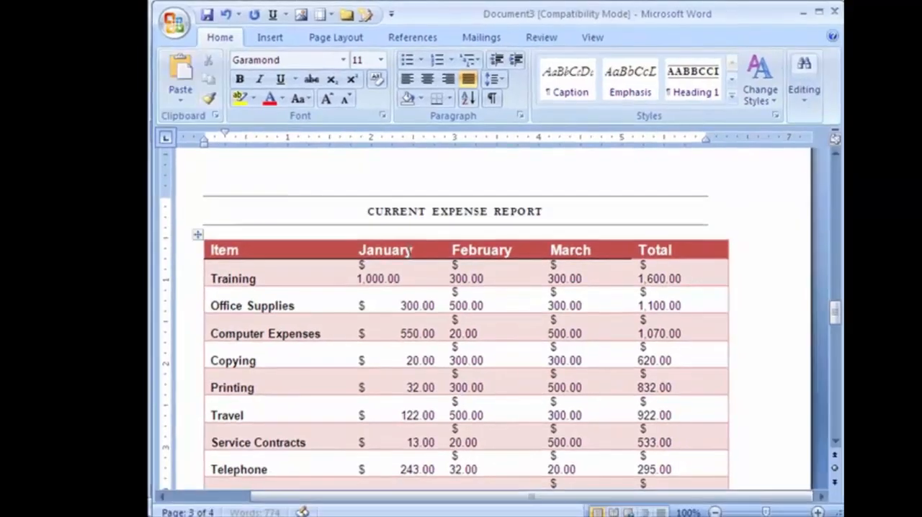
Save the Word report with the pasted expense table as "Test Report"
left_click(753, 301)
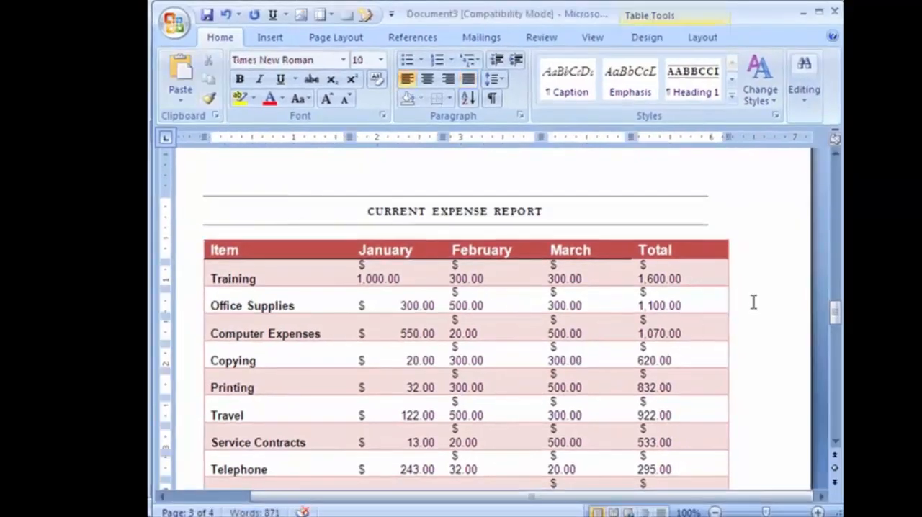
scroll(740, 321, "down", 6)
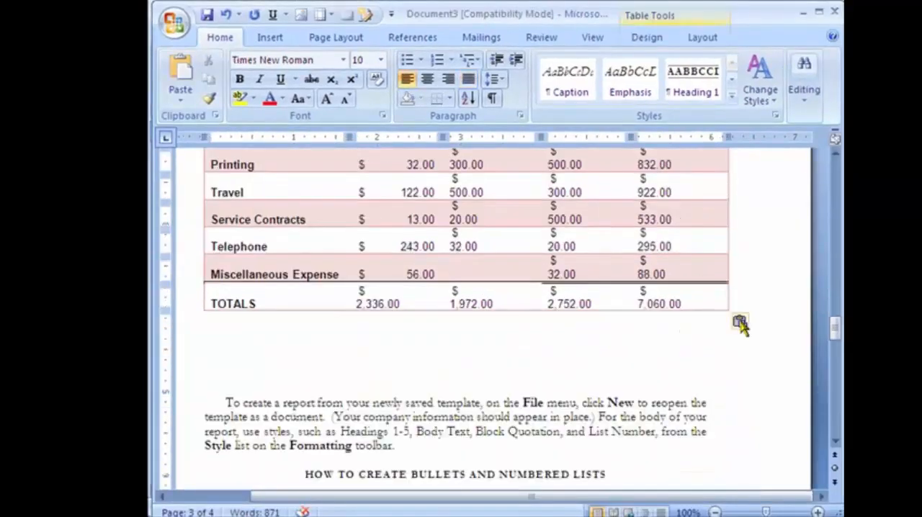
left_click(523, 372)
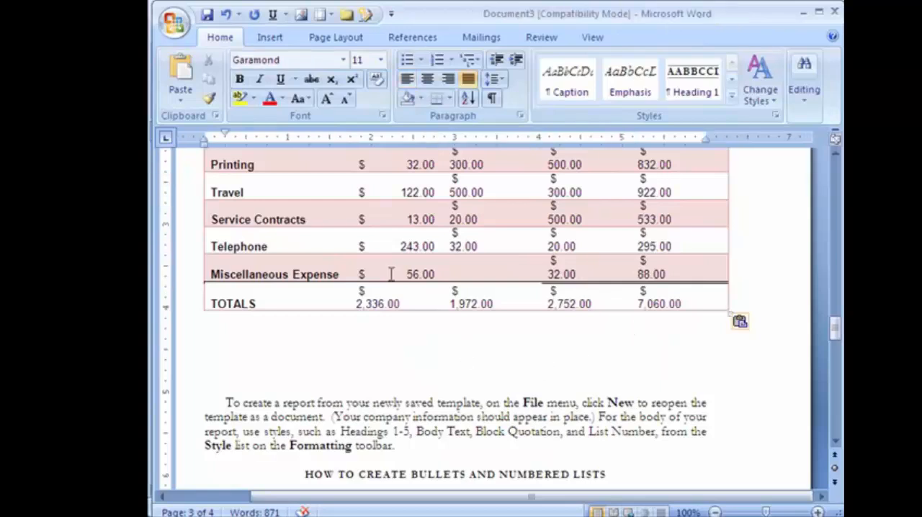
left_click(206, 14)
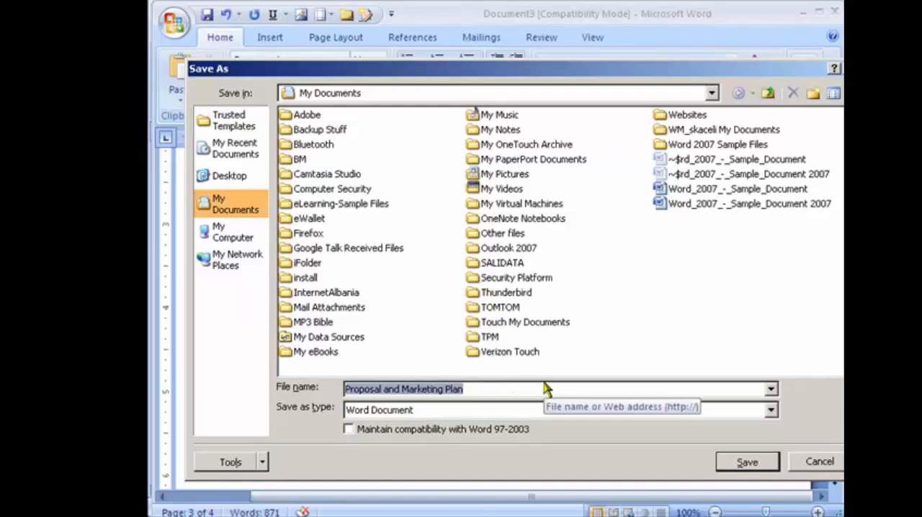
type("Test Report")
left_click(746, 462)
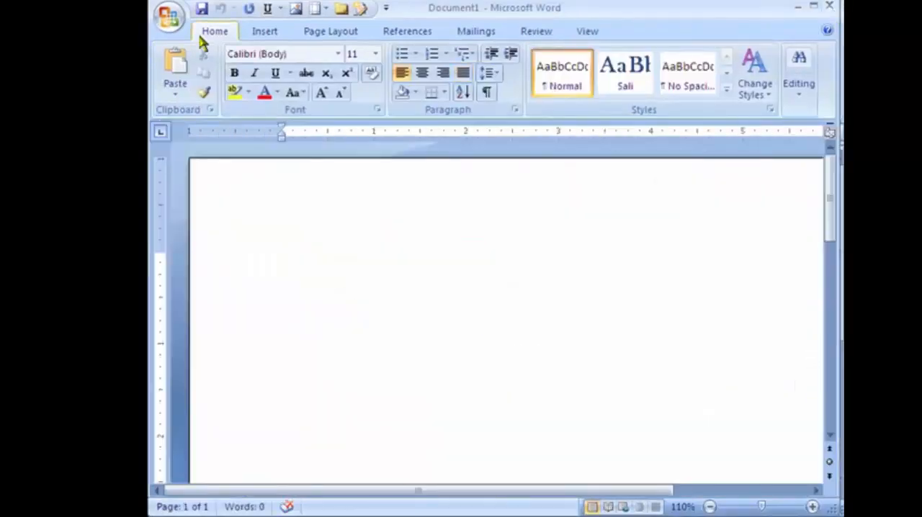
Reopen the saved Test Report to view its expense table, and close it
left_click(168, 17)
left_click(278, 68)
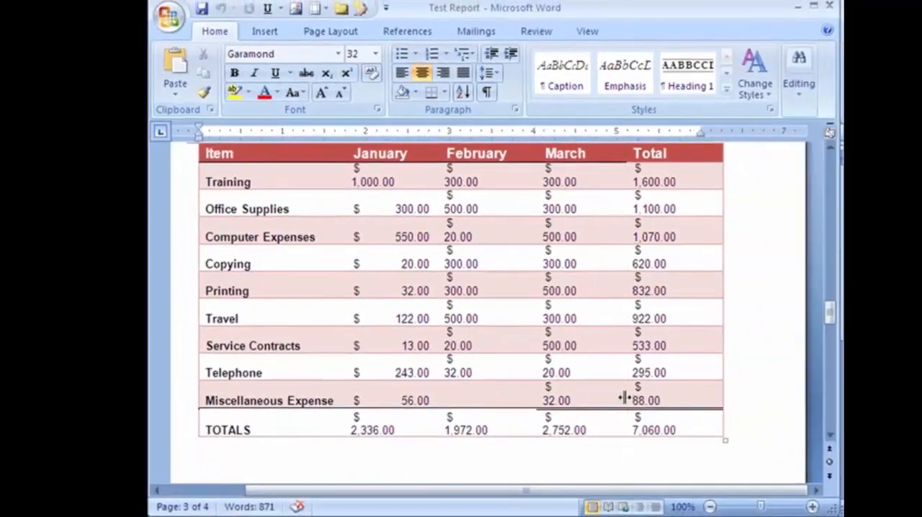
left_click(829, 5)
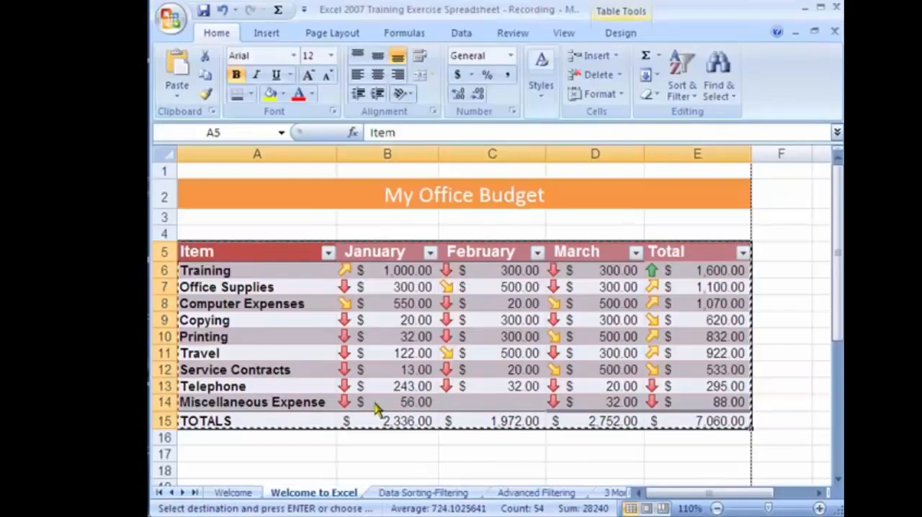
Set the January Training amount in cell B6 of the Excel budget to 2,000 and select the January total
left_click(405, 272)
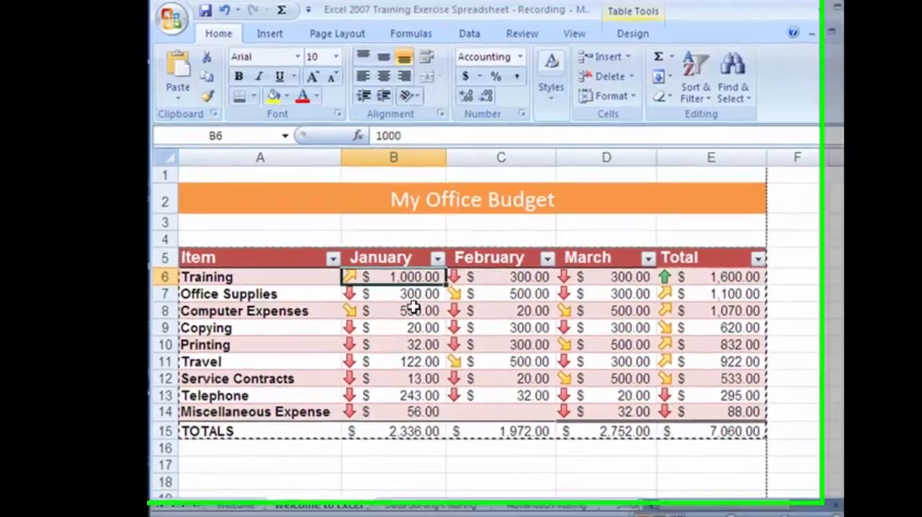
type("2,")
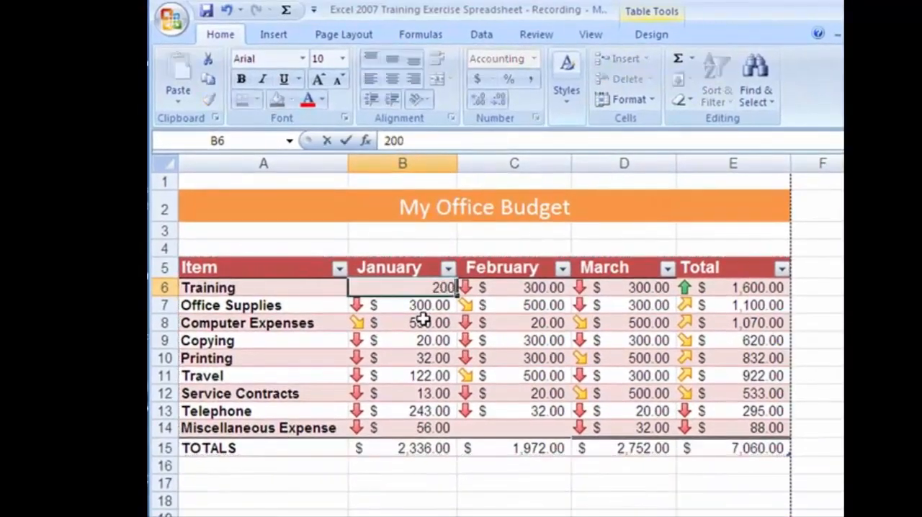
type("000")
key("Return")
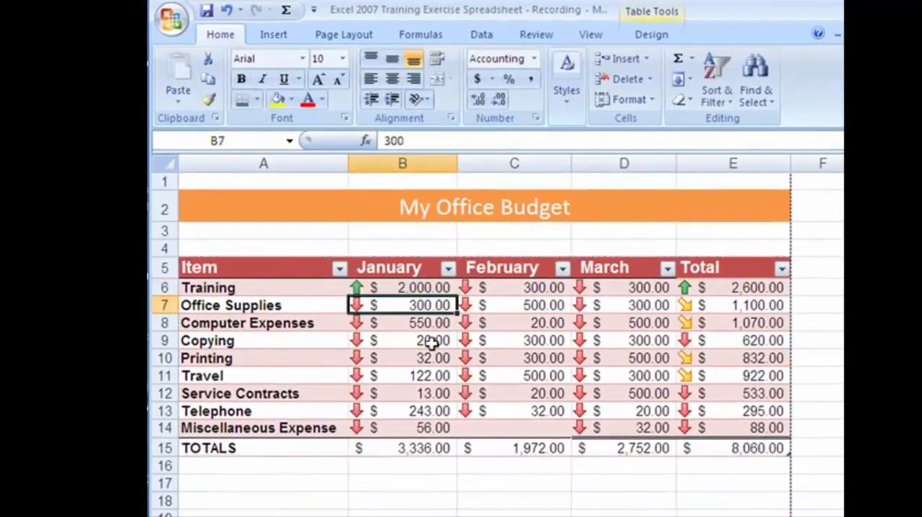
left_click(415, 447)
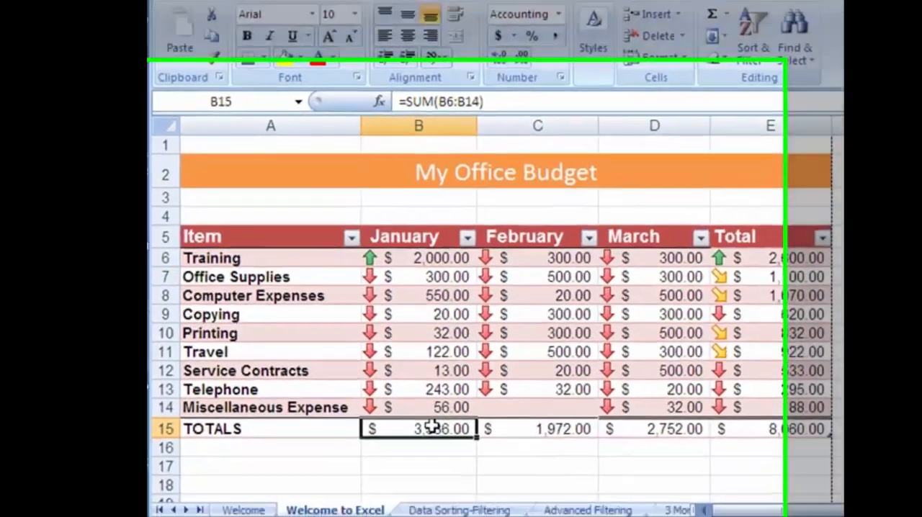
Reopen Test Report in Word and check the January figures in its CURRENT EXPENSE REPORT table against the edited workbook
key("super")
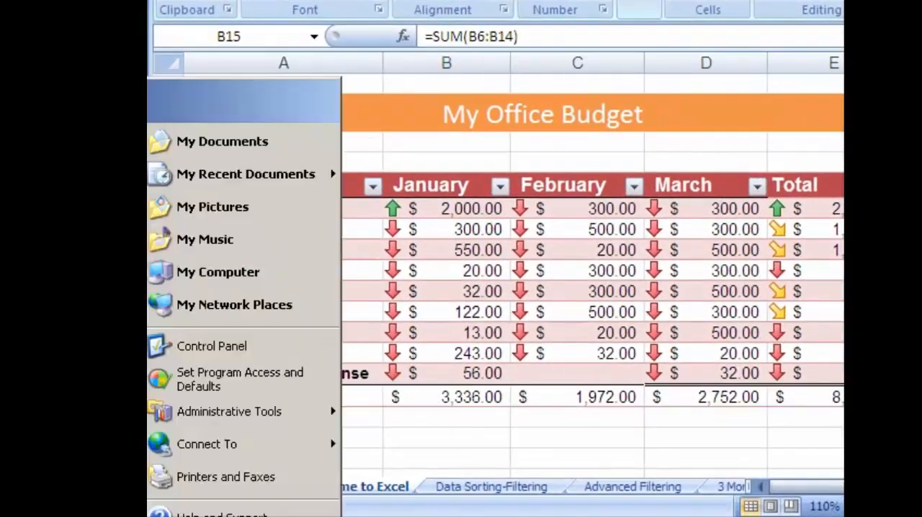
left_click(79, 216)
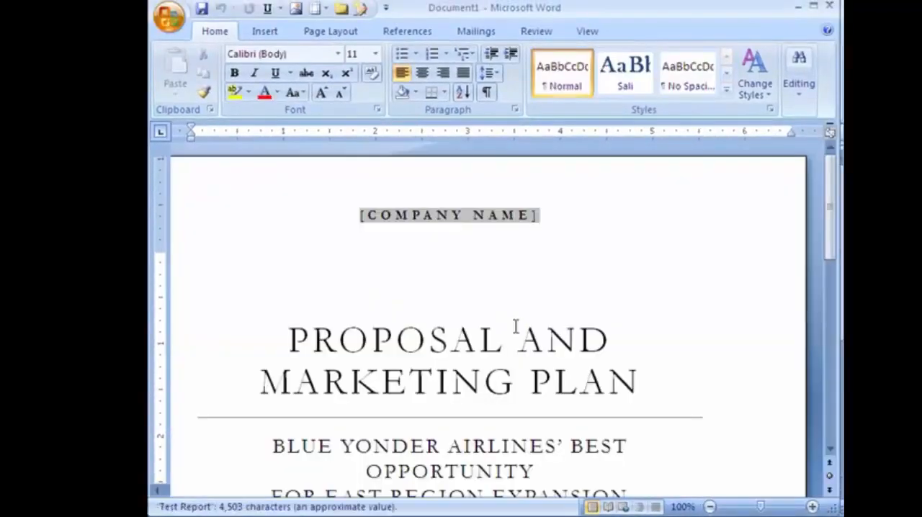
scroll(493, 426, "down", 15)
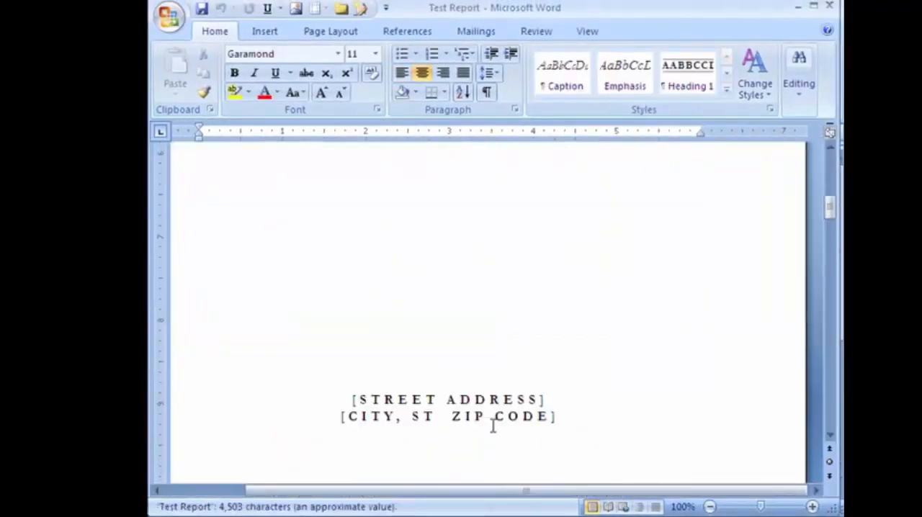
scroll(493, 426, "down", 15)
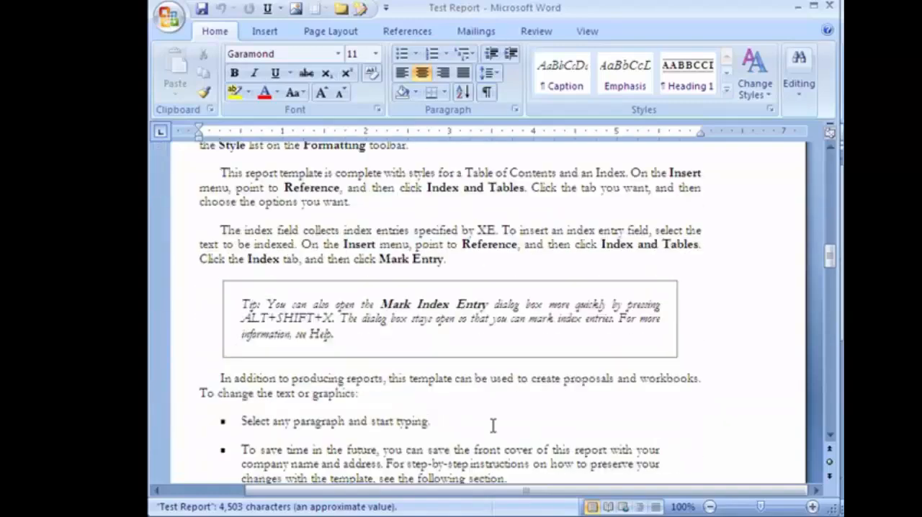
scroll(492, 427, "down", 15)
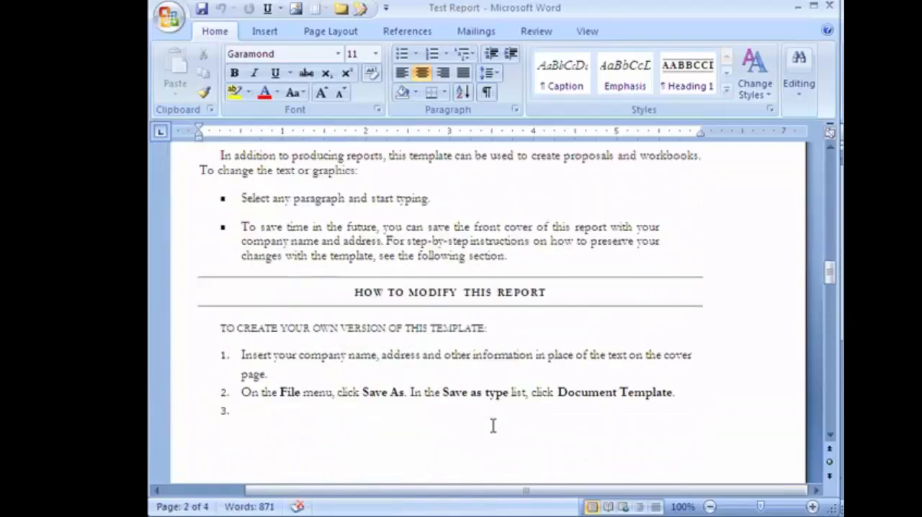
scroll(403, 416, "down", 6)
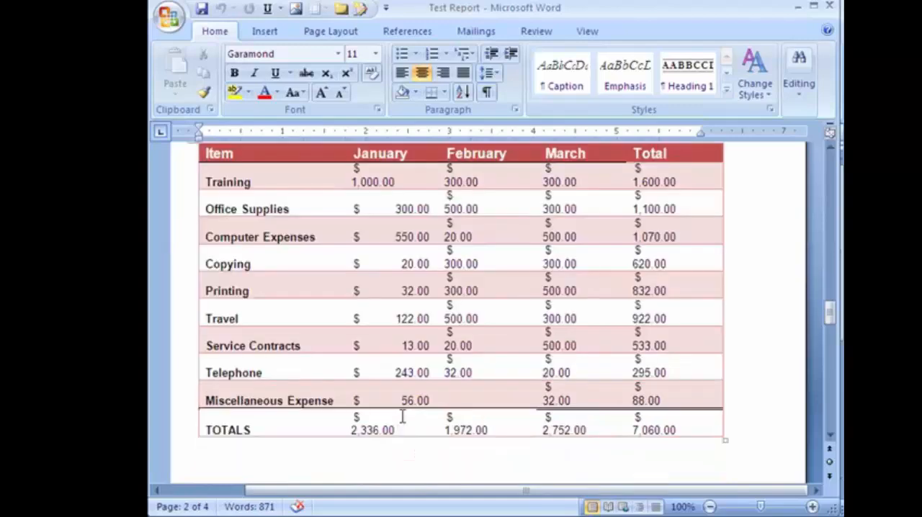
scroll(402, 396, "up", 3)
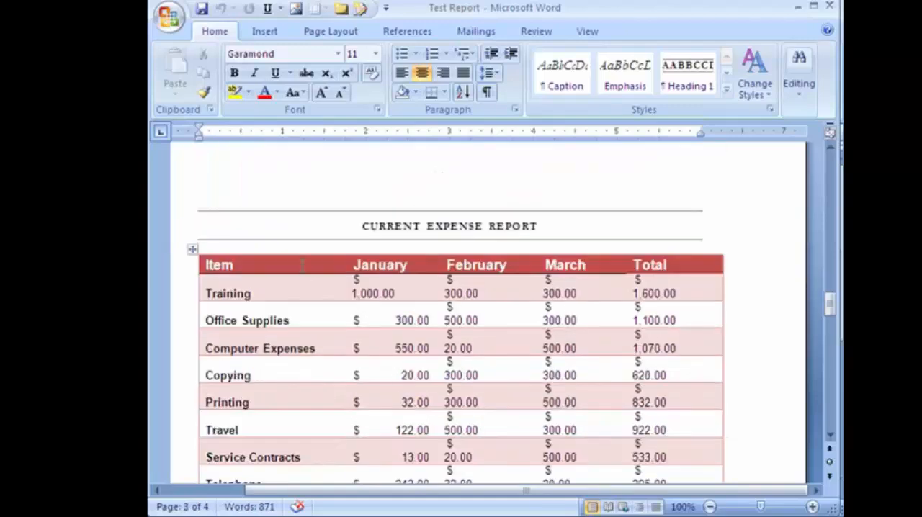
Remove the pasted expense table from below the CURRENT EXPENSE REPORT heading
left_click(302, 265)
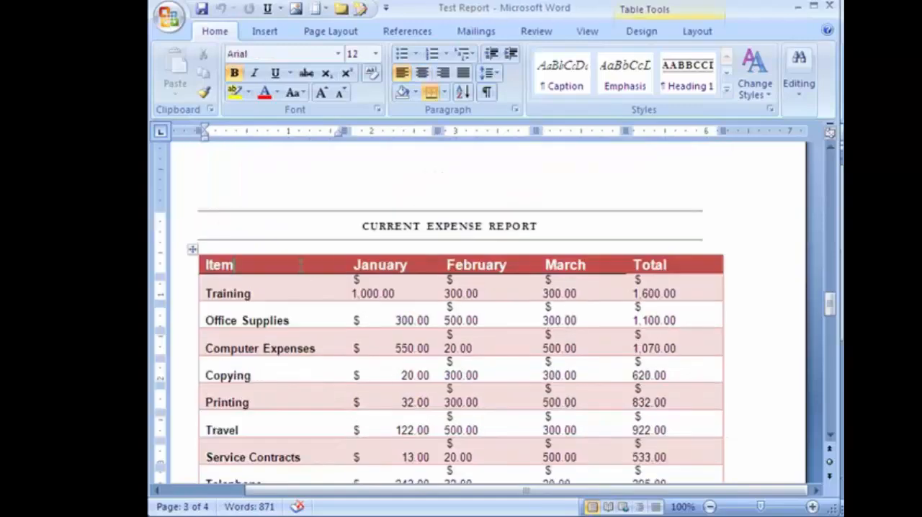
left_click(190, 248)
left_click(203, 262)
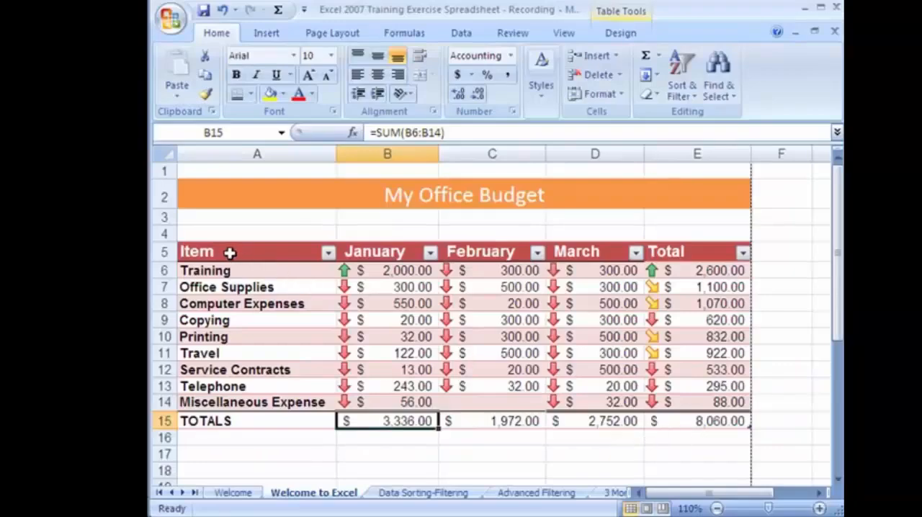
Copy the Excel budget table A5:E15 and place the insertion point below the CURRENT EXPENSE REPORT LINKED TO EXCEL heading in Word
left_click_drag(230, 251, 675, 421)
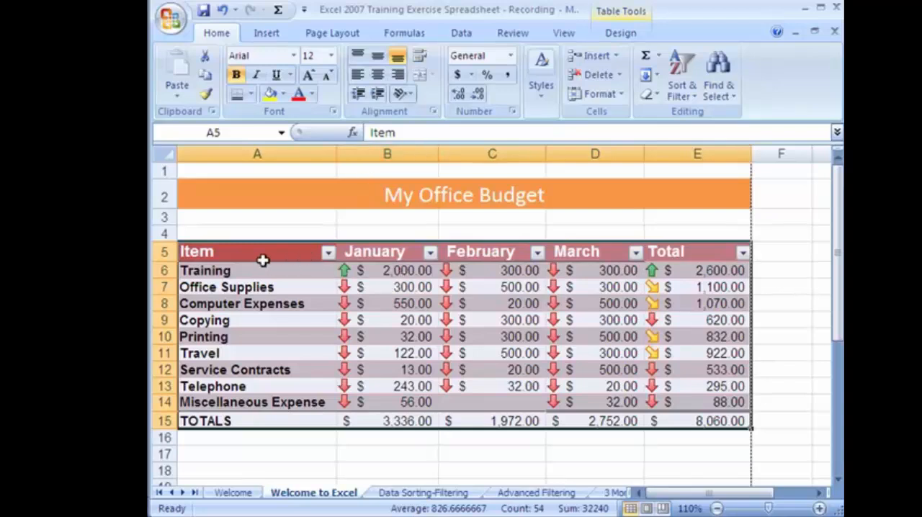
left_click(204, 75)
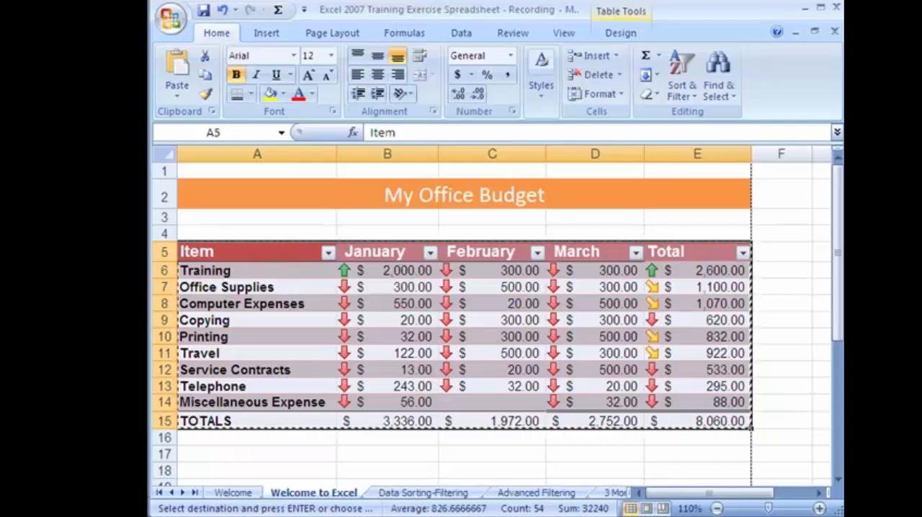
left_click(592, 516)
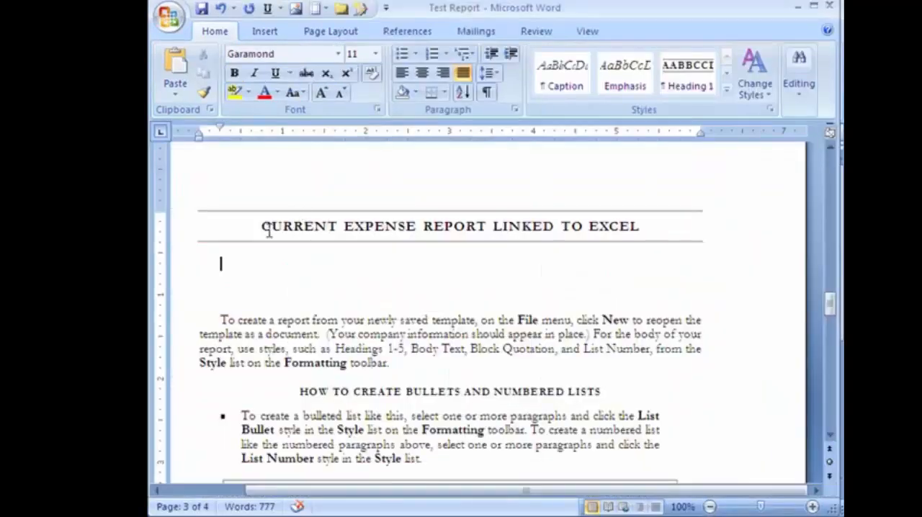
left_click_drag(262, 226, 642, 240)
left_click(222, 264)
Paste the copied table as a linked Microsoft Office Excel Worksheet Object below the heading, and save and close the report
left_click(177, 99)
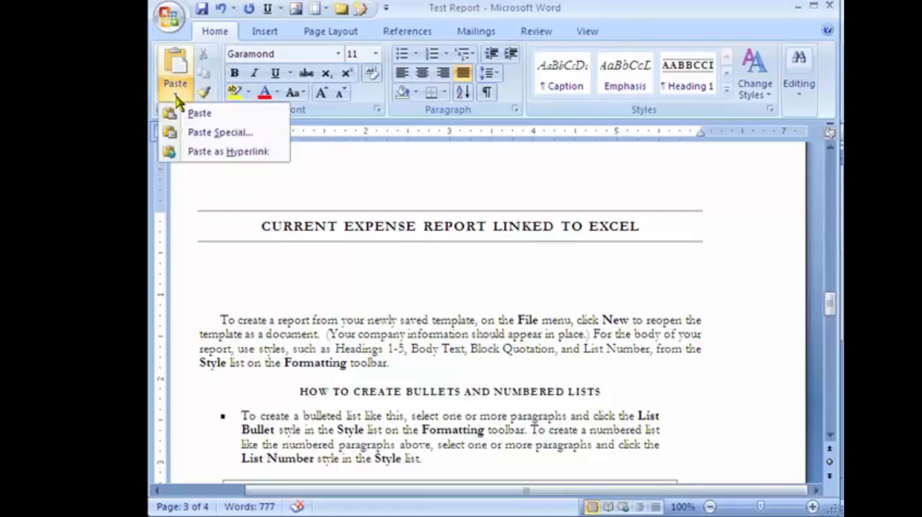
left_click(207, 137)
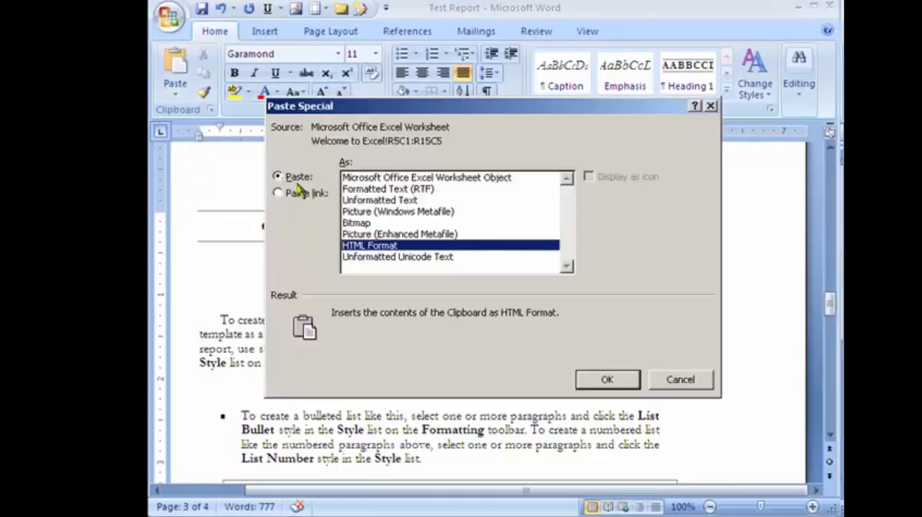
left_click(279, 195)
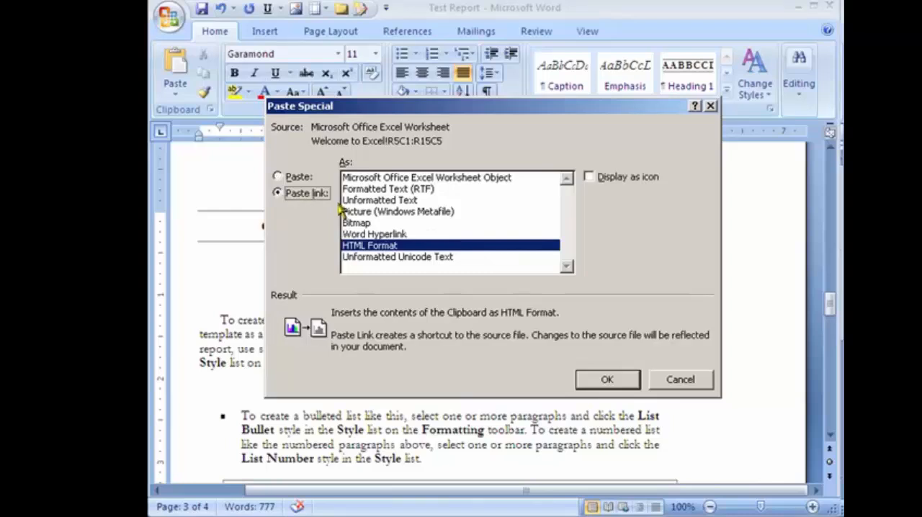
left_click(379, 180)
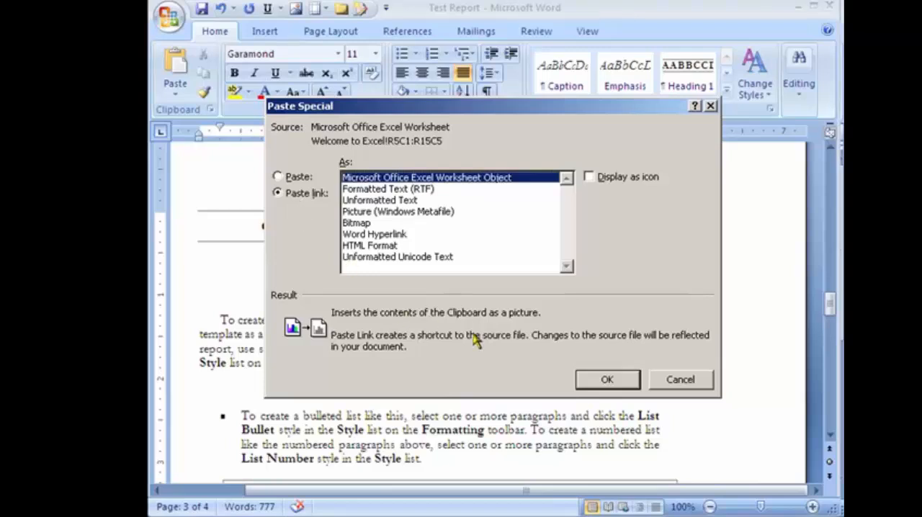
left_click(607, 381)
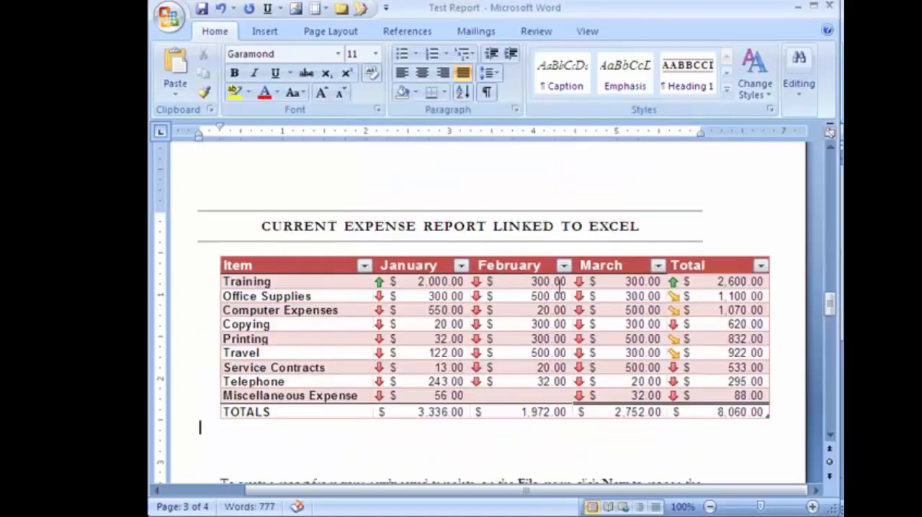
left_click(201, 11)
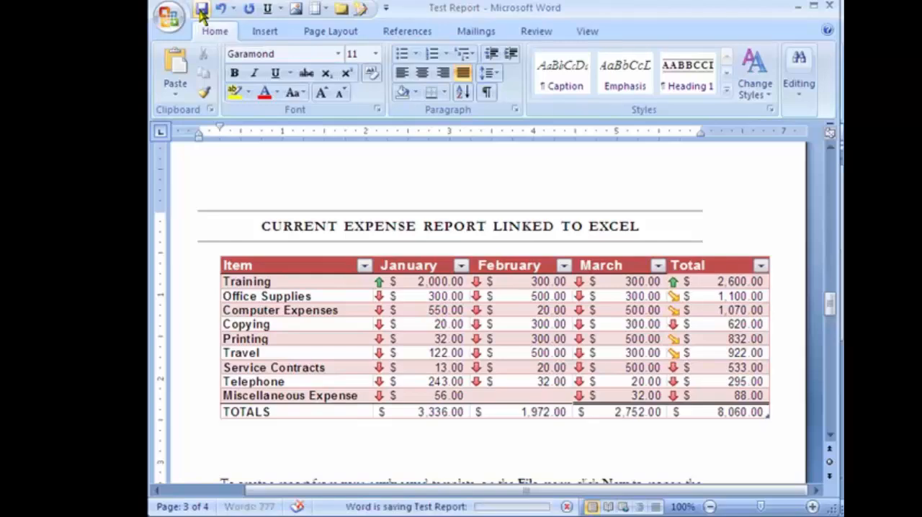
left_click(829, 7)
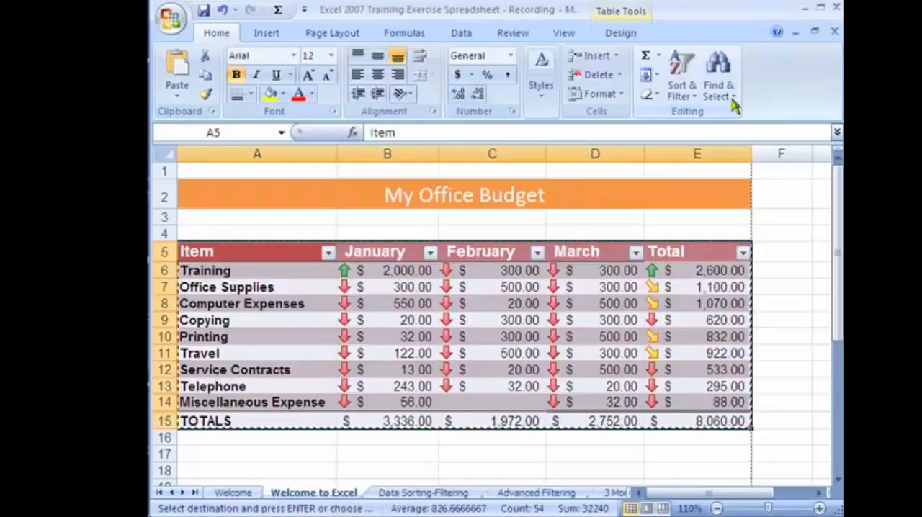
Set the January Training amount in cell B6 of the Excel budget to 5,000
left_click(475, 336)
left_click(387, 335)
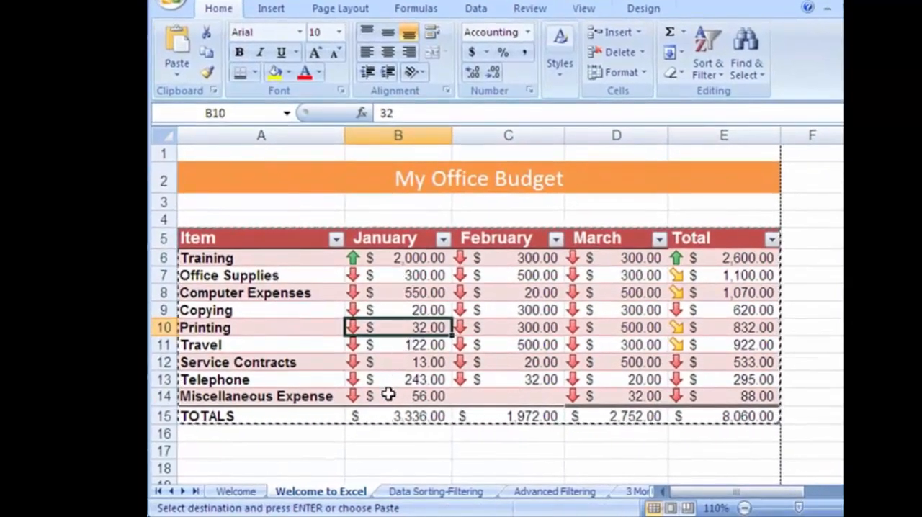
left_click(397, 257)
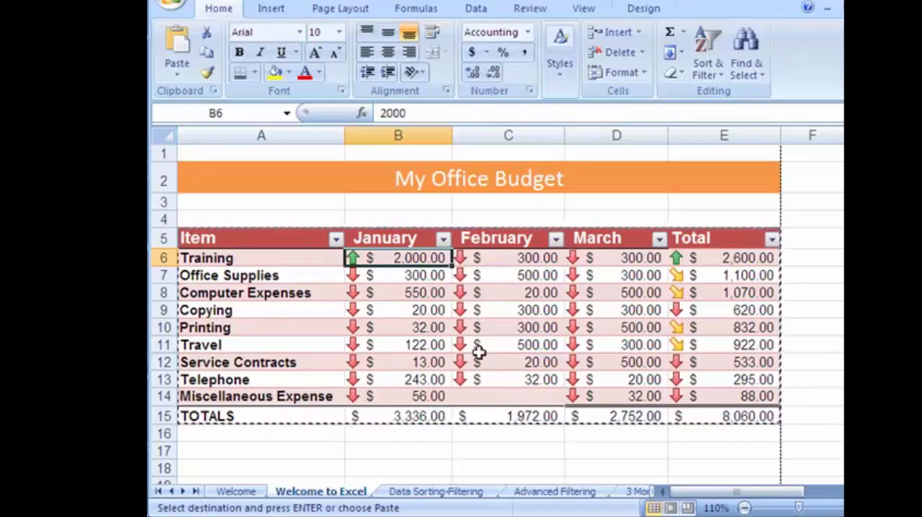
type("500")
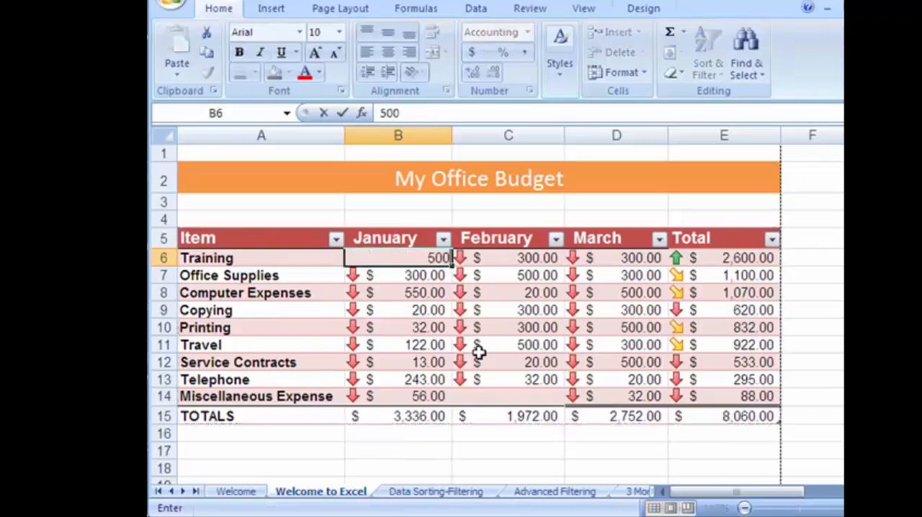
type("0")
key("Return")
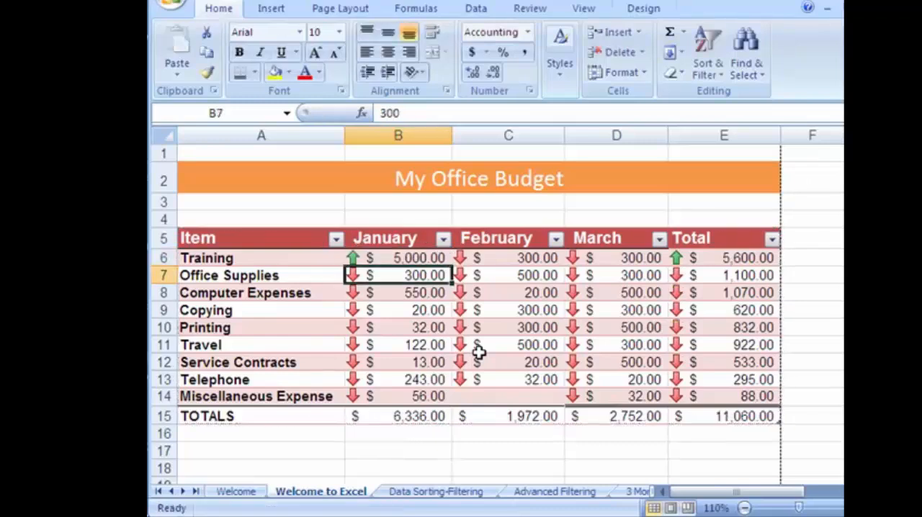
Switch to Word, reopen the Test Report with its linked data updated, and go to the CURRENT EXPENSE REPORT LINKED TO EXCEL table
left_click(428, 418)
key("super")
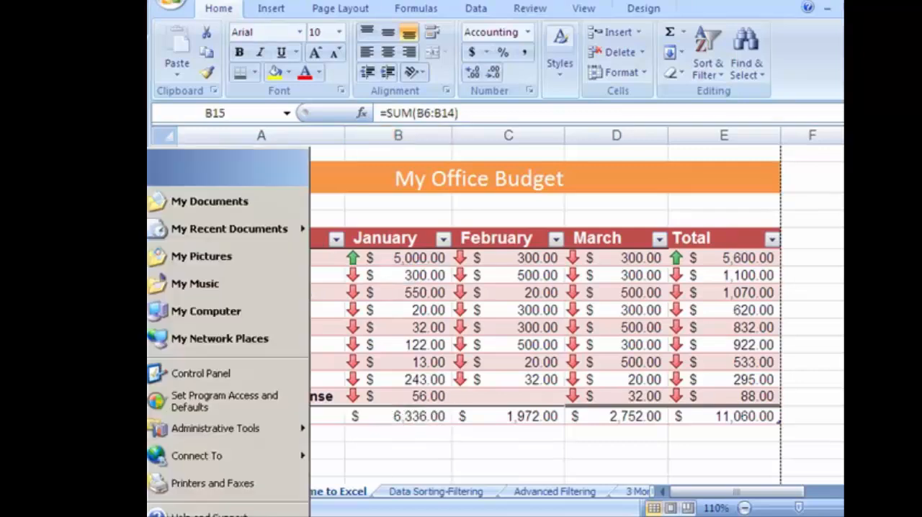
key("Return")
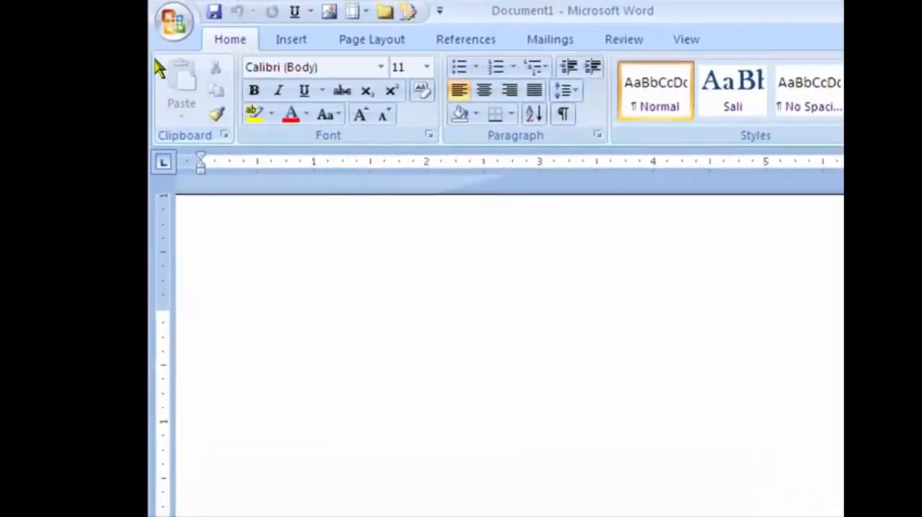
left_click(175, 23)
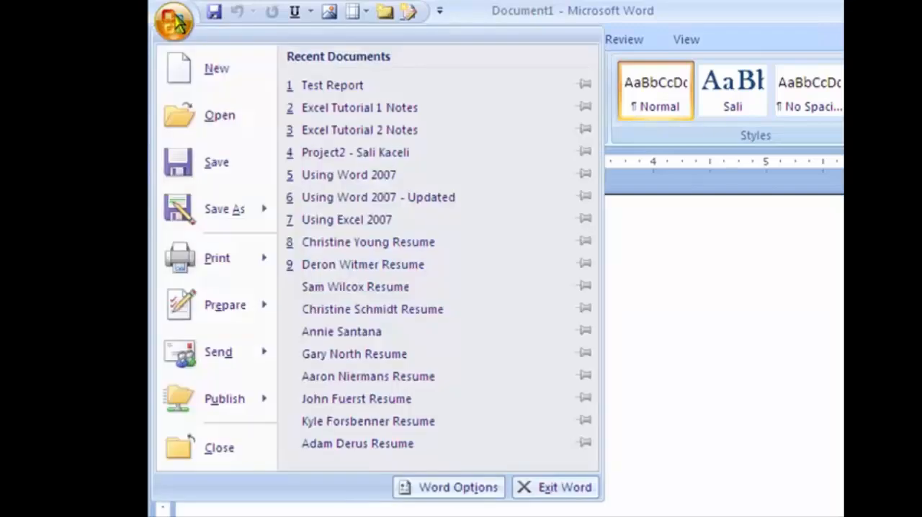
left_click(297, 80)
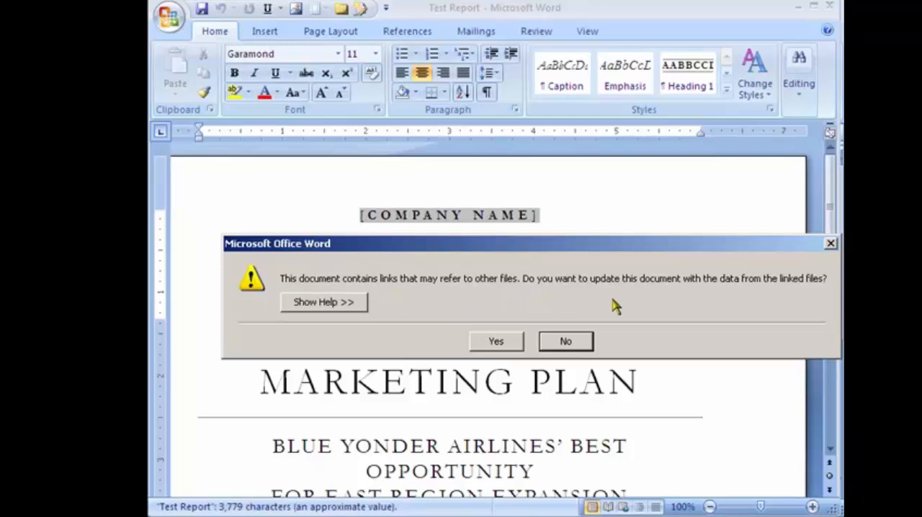
left_click(488, 348)
scroll(539, 437, "down", 10)
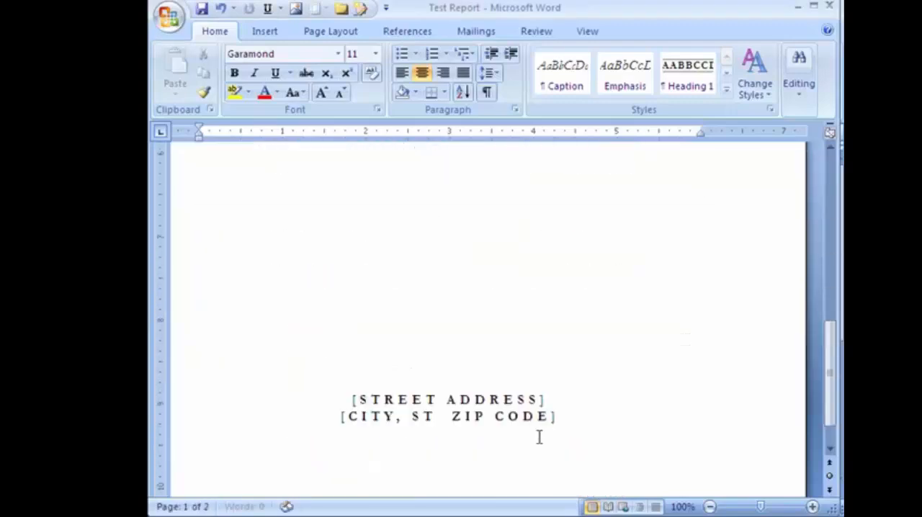
scroll(539, 437, "down", 15)
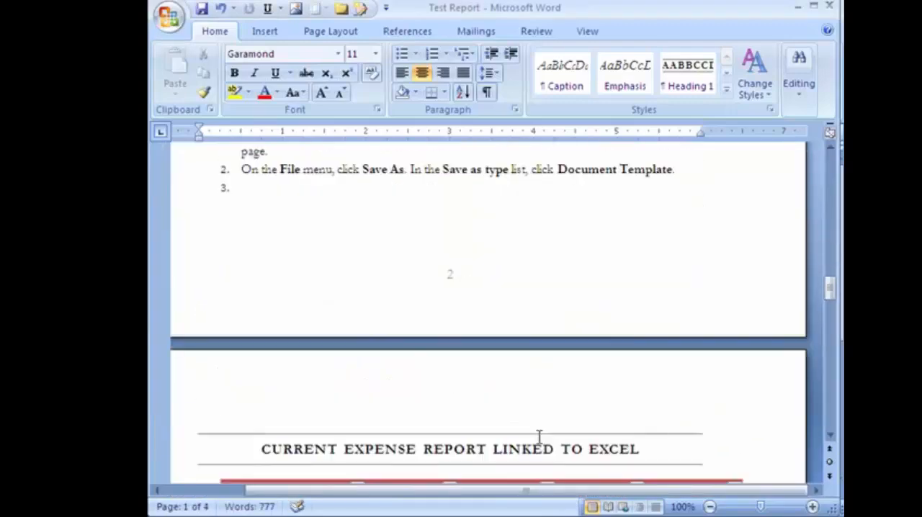
scroll(539, 437, "down", 5)
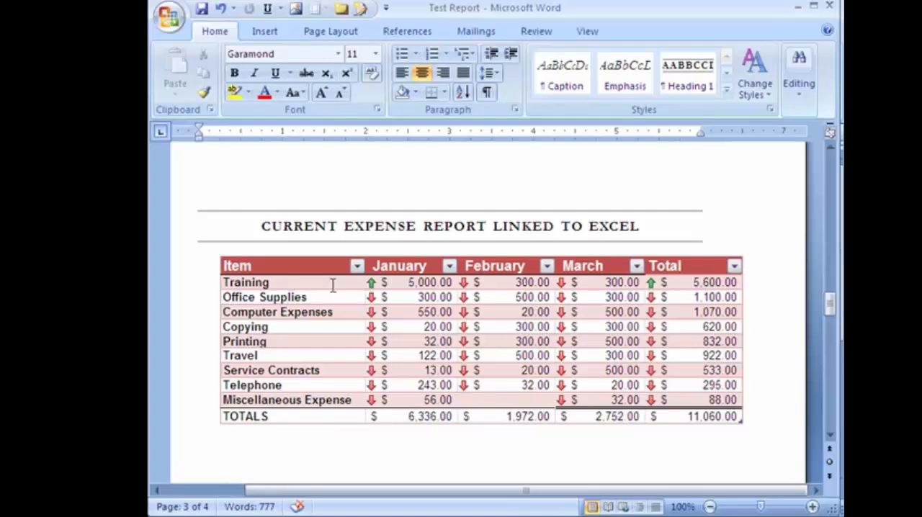
Open the linked expense table's source workbook in Excel from the report and select the January Training amount in cell B6
left_click(411, 285)
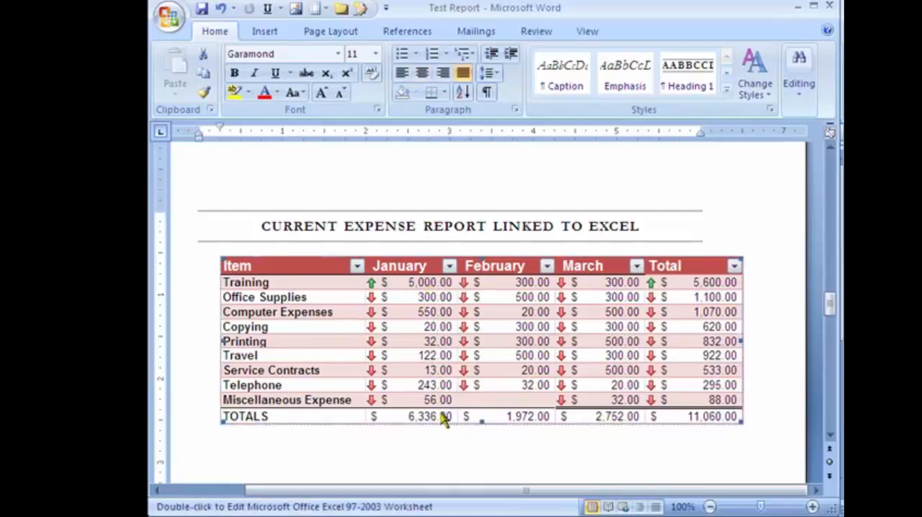
double_click(423, 284)
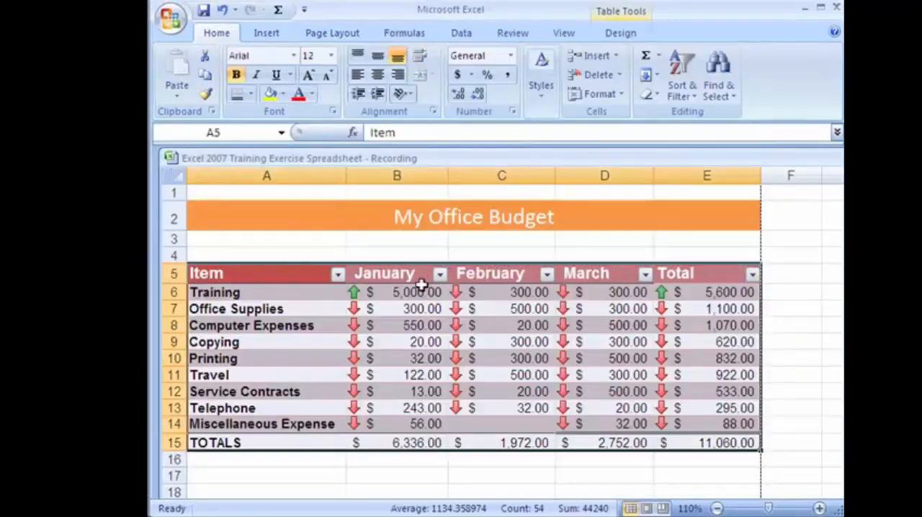
left_click(410, 294)
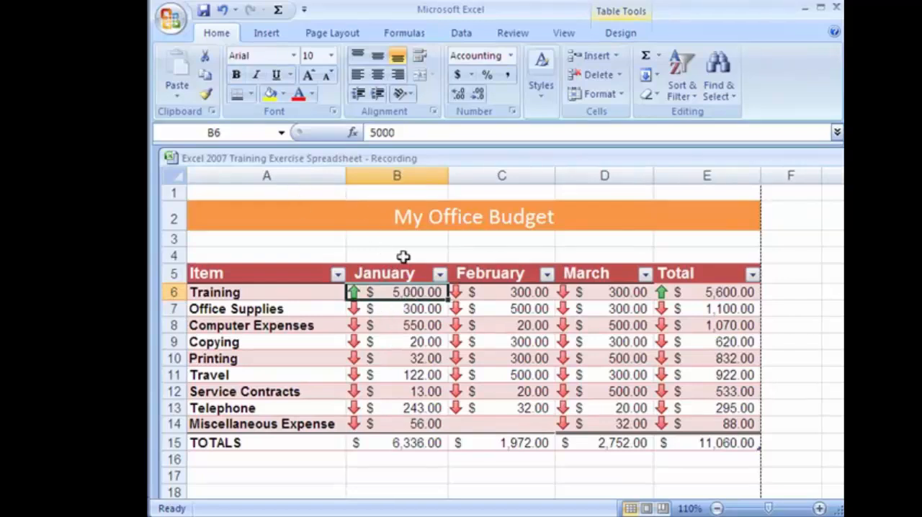
left_click(222, 10)
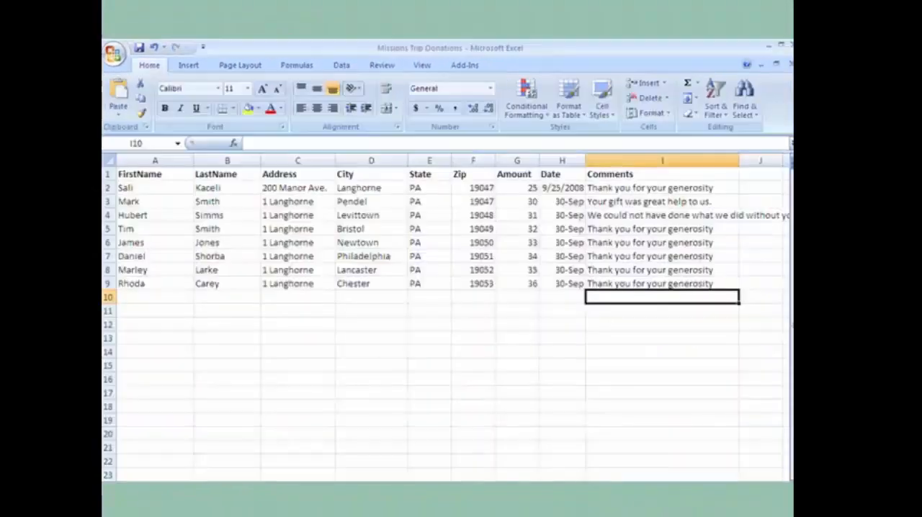
Review the donor records in the Missions Trip Donations worksheet, down to the first empty row, and close the workbook
left_click(141, 189)
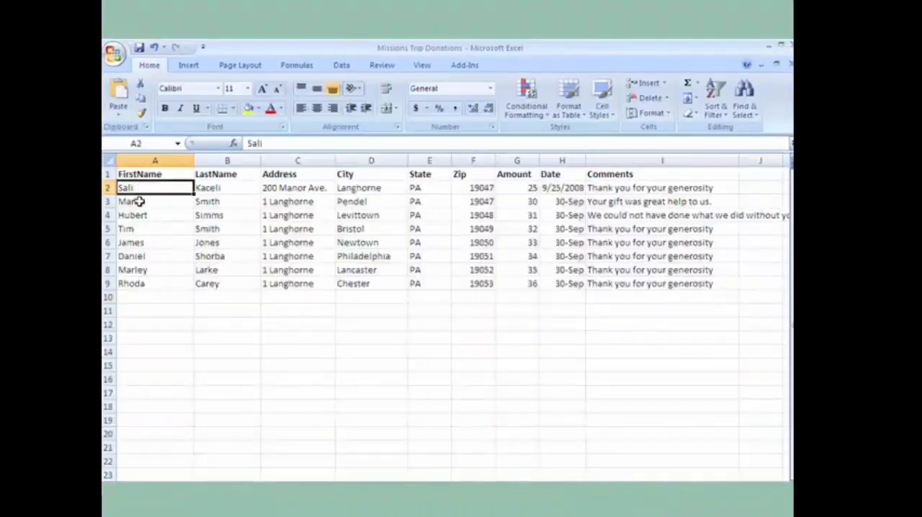
left_click(139, 202)
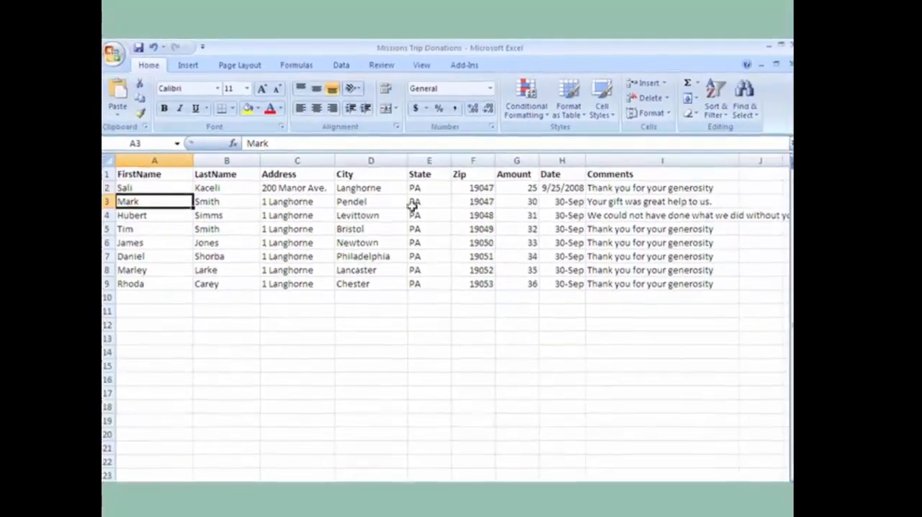
left_click(144, 295)
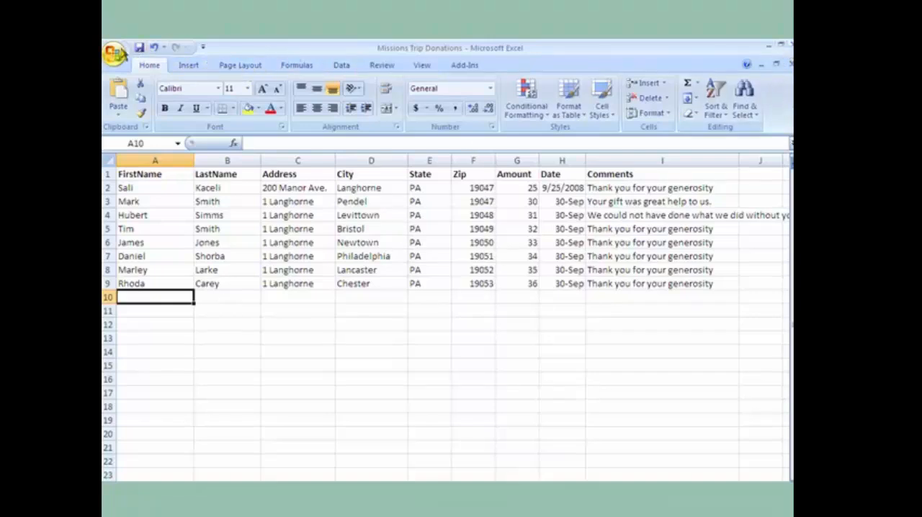
left_click(117, 53)
left_click(144, 328)
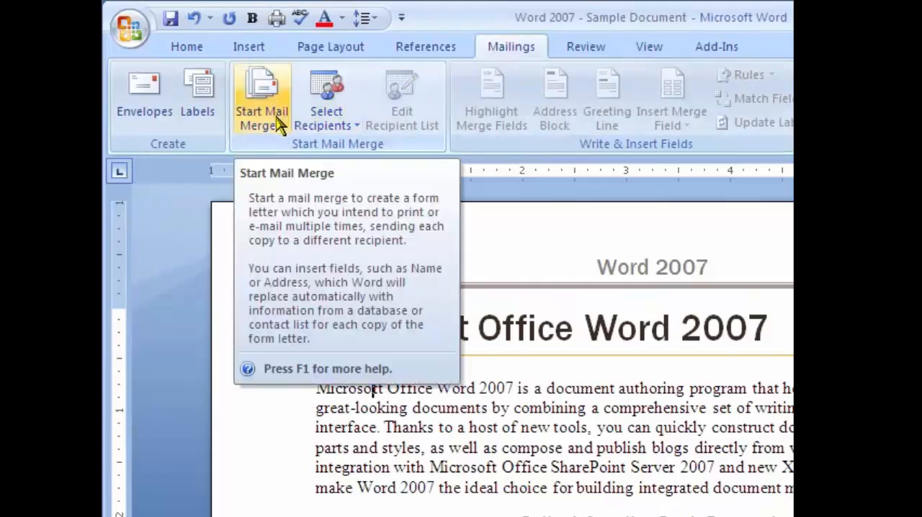
Start the Step by Step Mail Merge Wizard in the Word sample document with Letters as document type and continue to the starting document
left_click(279, 124)
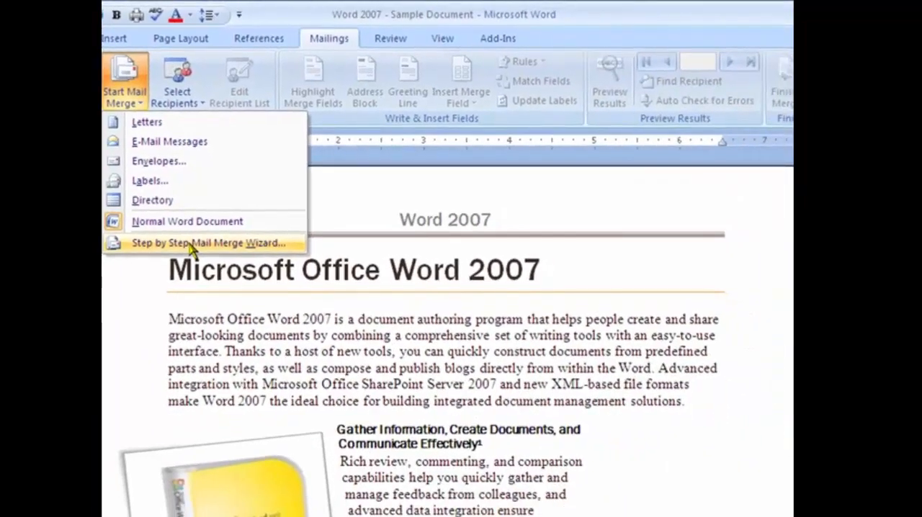
left_click(344, 302)
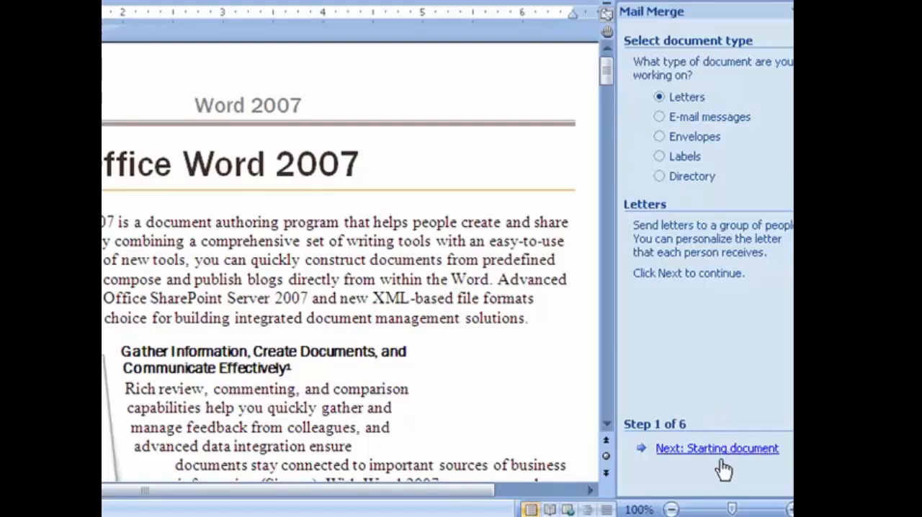
left_click(720, 451)
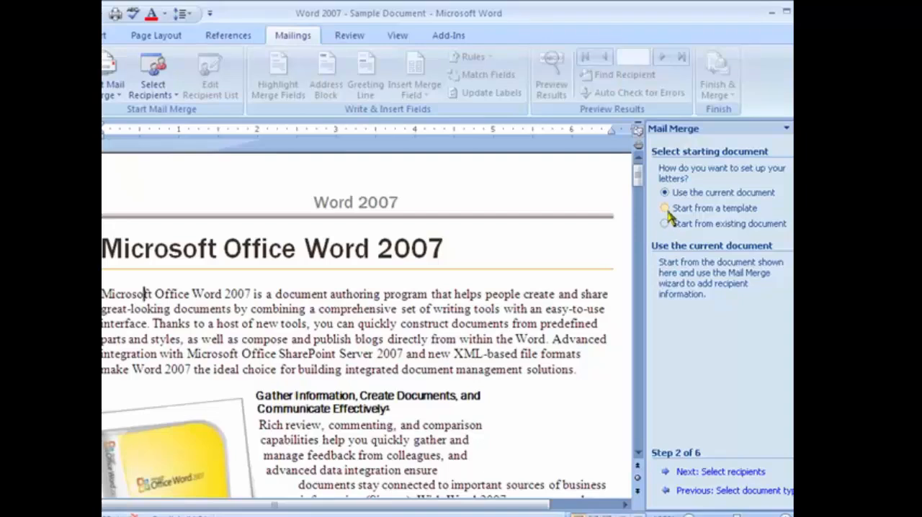
Start the merge letter from the Blank Document template, accepting that the current document contents are deleted
left_click(665, 209)
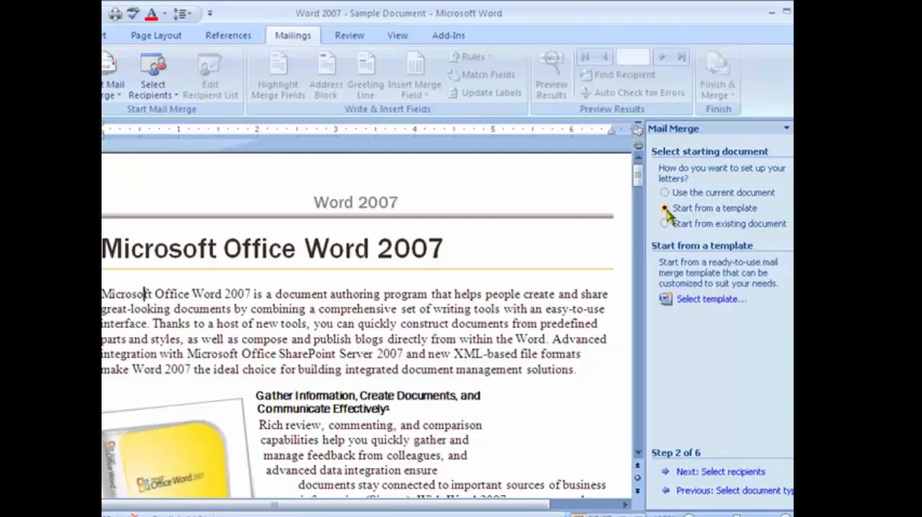
left_click(682, 298)
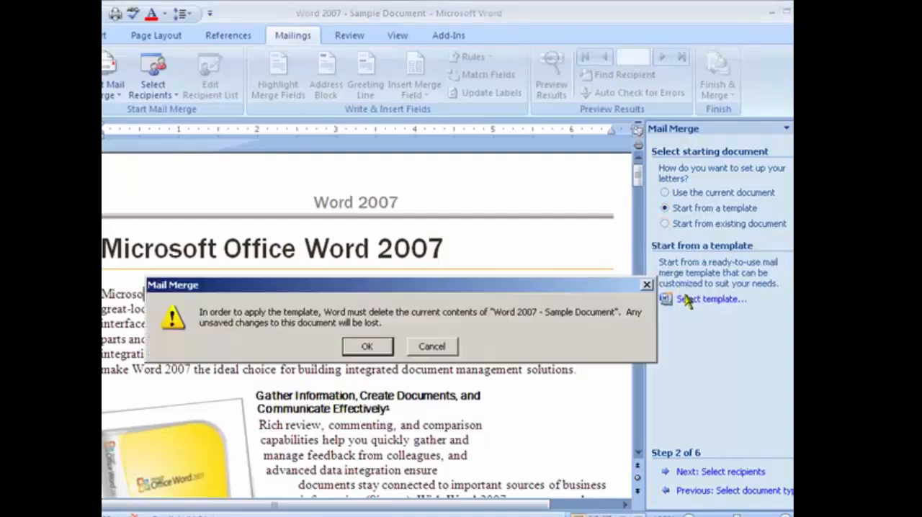
left_click(367, 347)
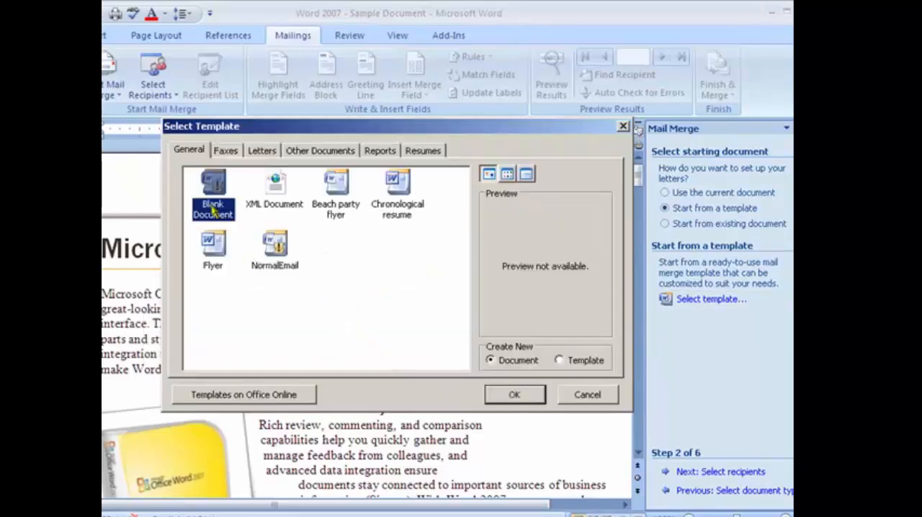
left_click(515, 398)
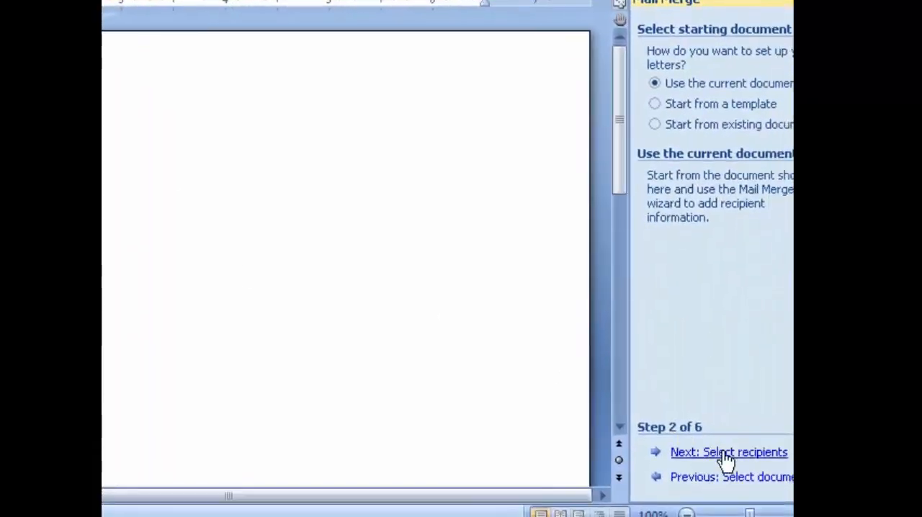
Use Sheet1$ of the existing Missions Trip Donations workbook as the recipient list, with column headers in the first row and all recipients included
left_click(725, 457)
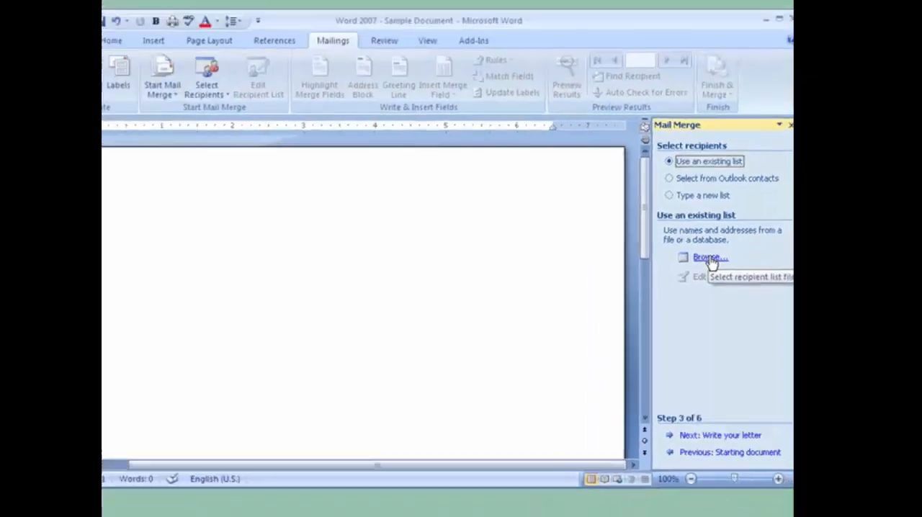
left_click(709, 258)
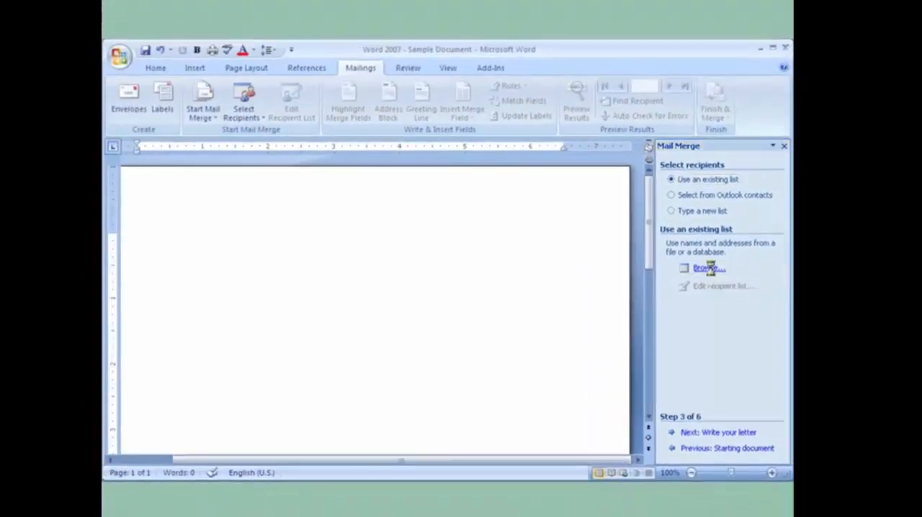
left_click(222, 212)
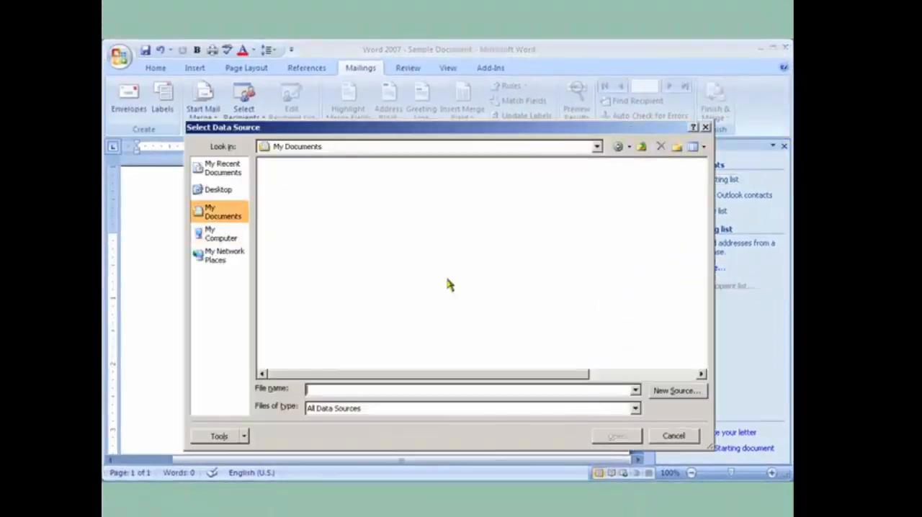
left_click(637, 374)
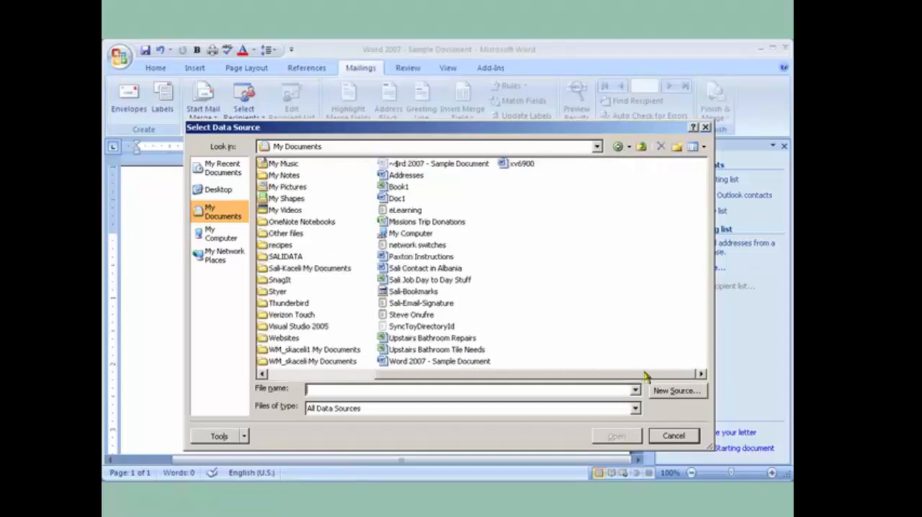
double_click(432, 223)
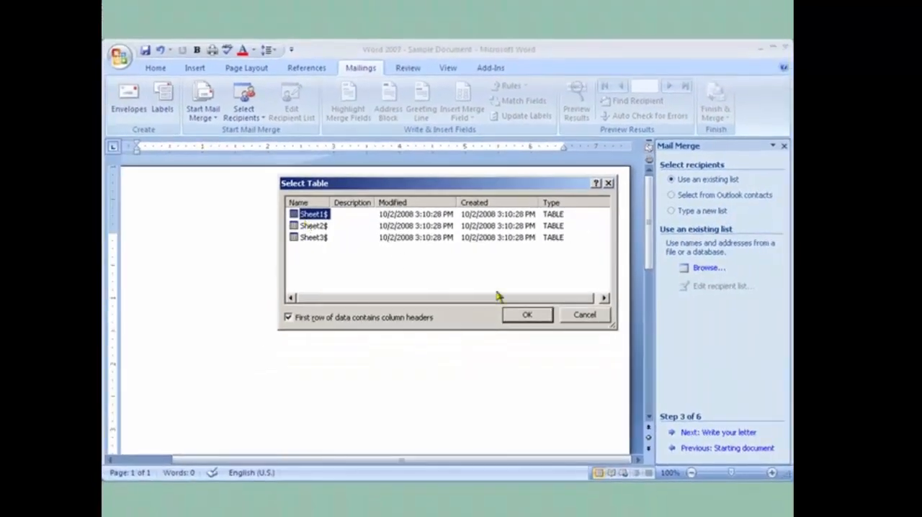
left_click(524, 316)
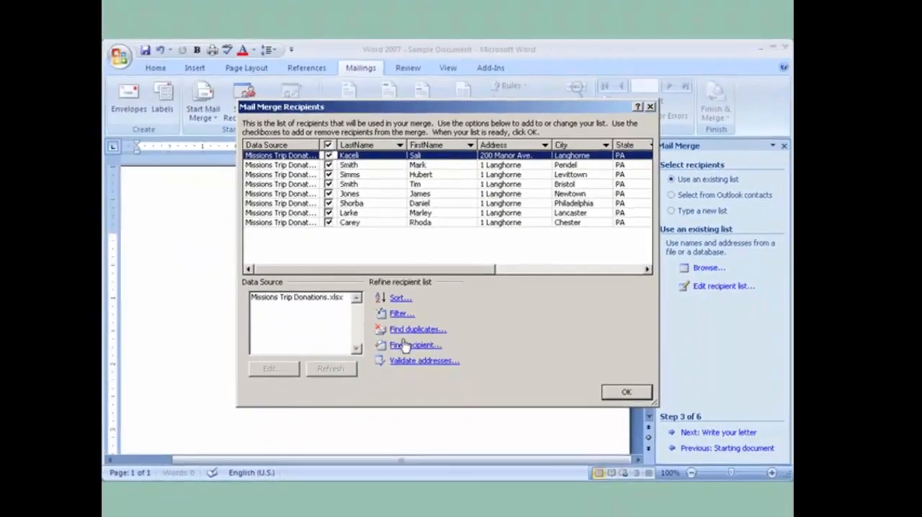
left_click(621, 396)
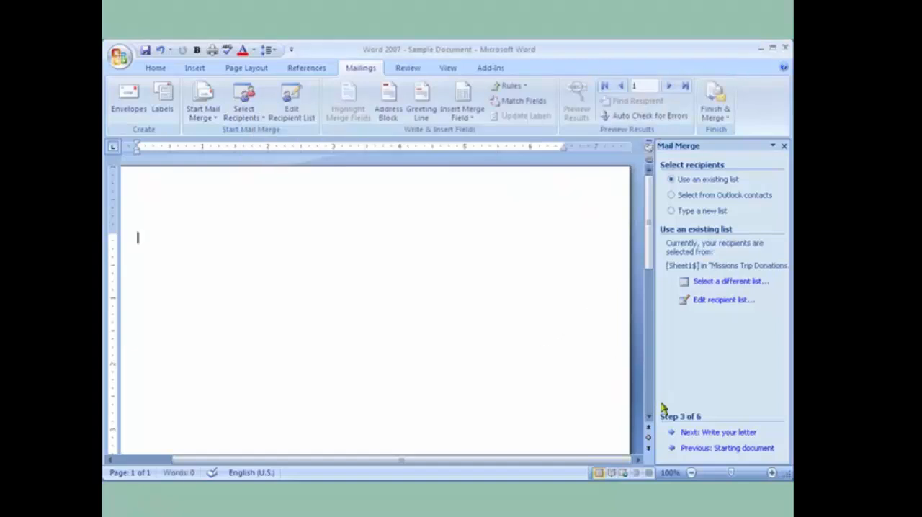
Continue to writing the letter and enter the greeting "Dear" followed by the FirstName and LastName merge fields
left_click(723, 435)
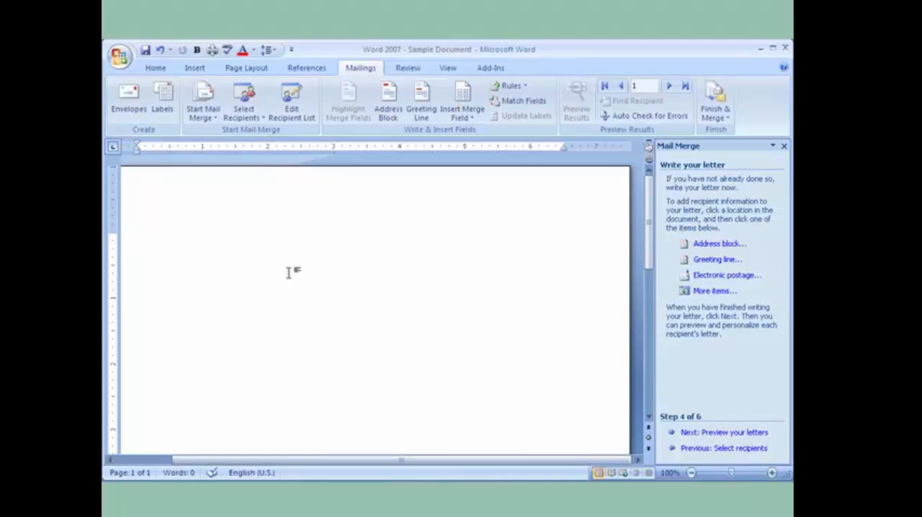
type("Dear")
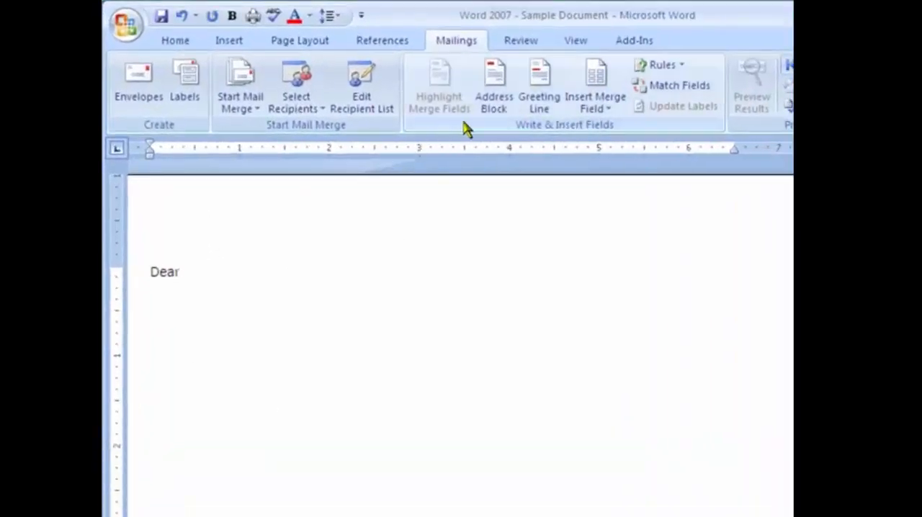
left_click(591, 114)
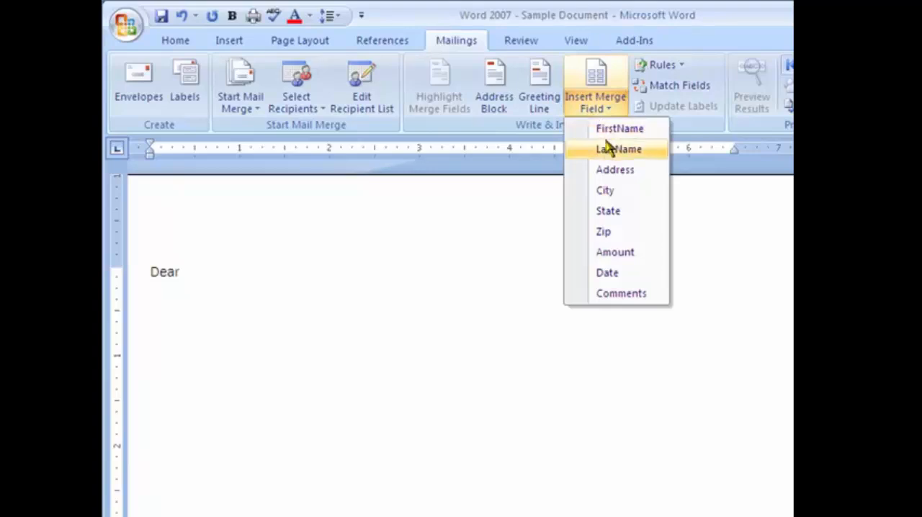
left_click(611, 130)
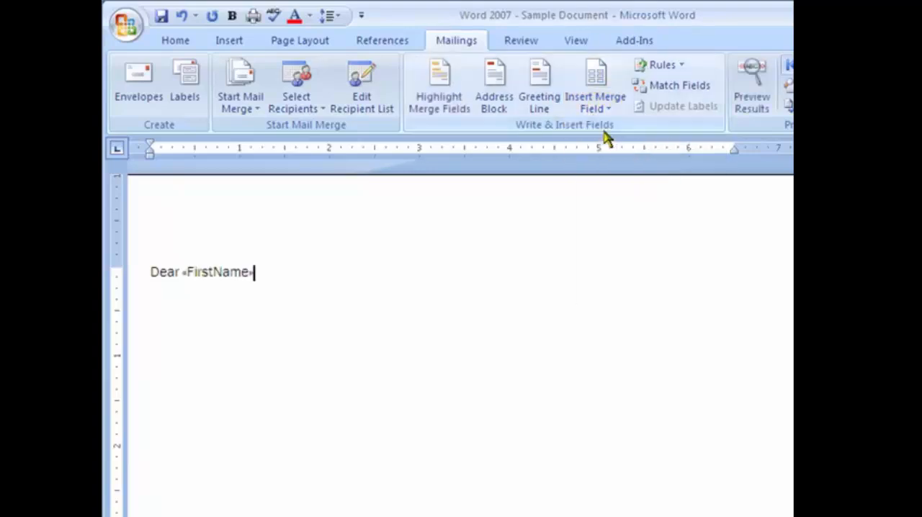
left_click(584, 108)
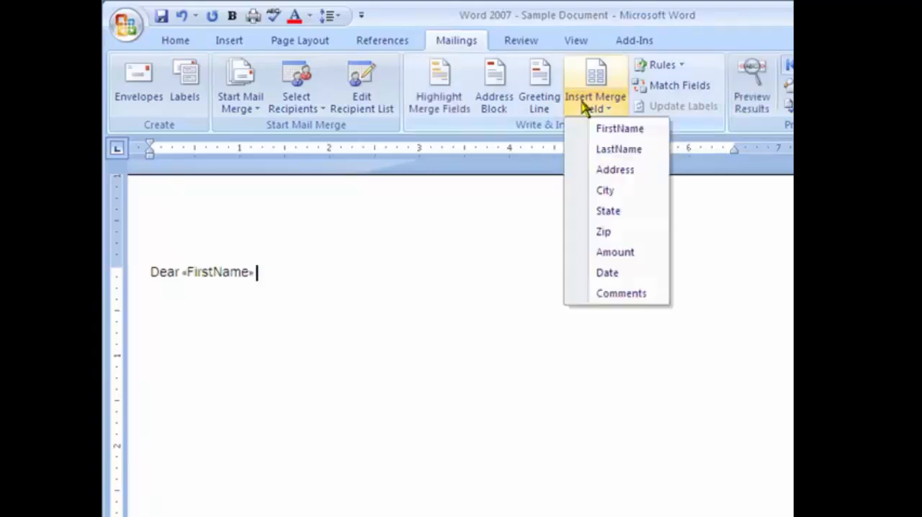
left_click(600, 149)
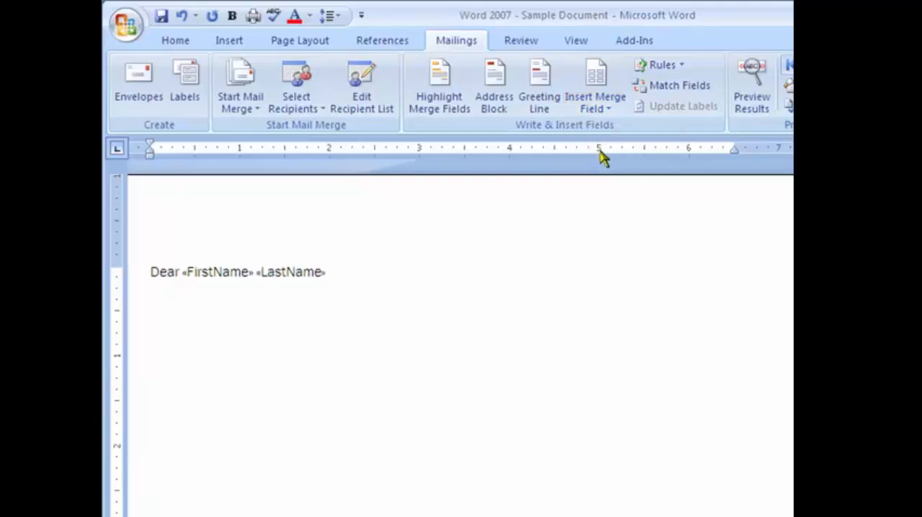
End the greeting with a comma and start the letter body with "Thank you for your donation on" followed by the Date merge field
type(",")
key("Return")
type("Thank you for your donation")
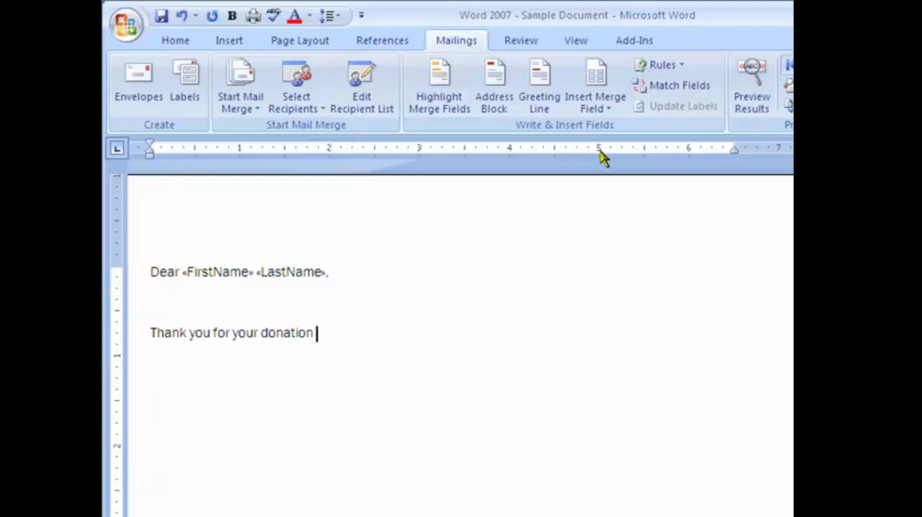
type(" in th")
key("BackSpace")
key("BackSpace")
key("BackSpace")
key("BackSpace")
key("BackSpace")
left_click(595, 108)
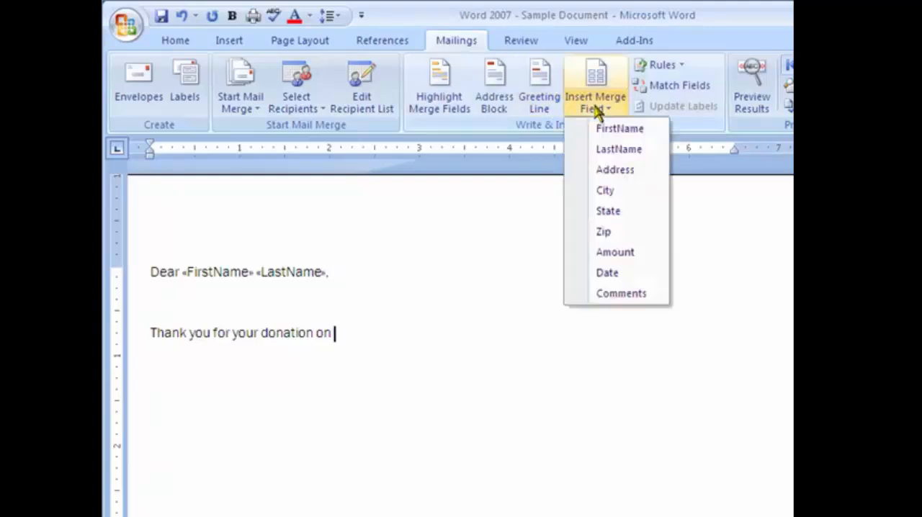
left_click(606, 272)
Continue the sentence with "in the amount of $" followed directly by the Amount merge field
type("in the amo")
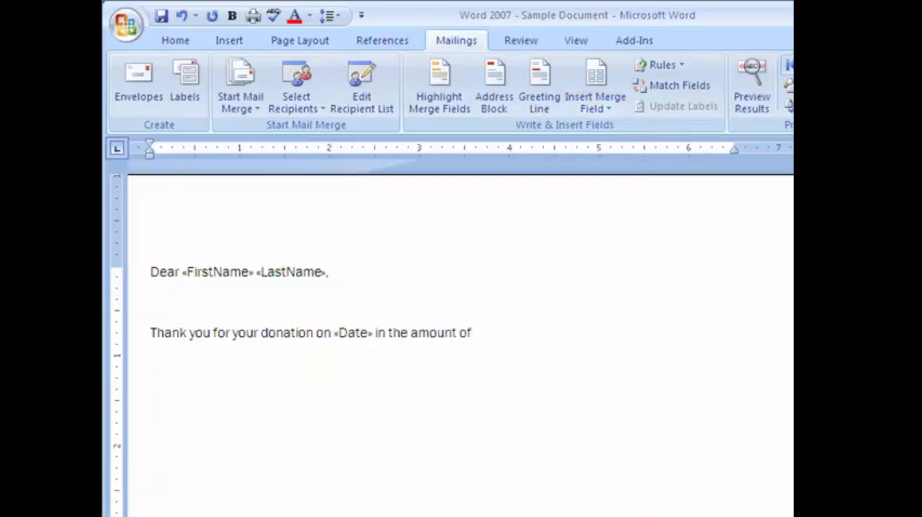
type("unt of $")
left_click(595, 76)
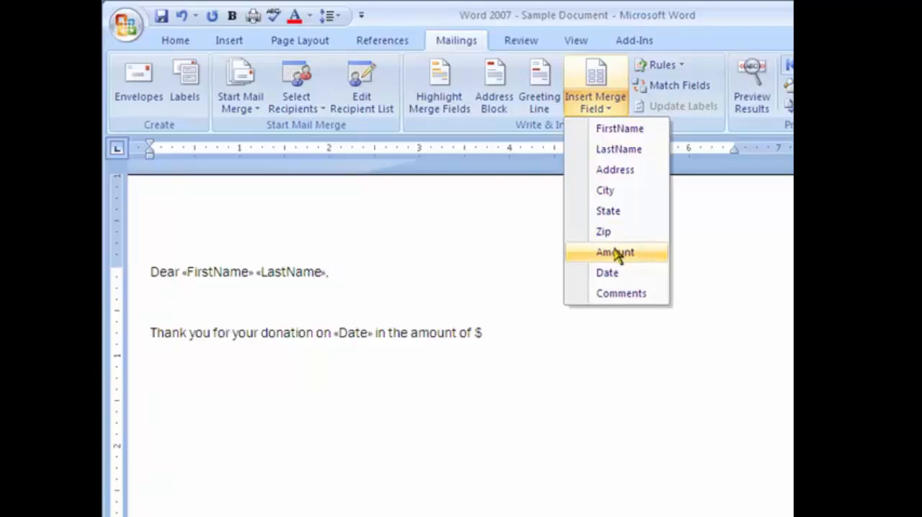
left_click(614, 252)
Finish the sentence with "for our mission's trip to Mexico." and add the placeholder sentence "Additional text here."
type("for our mi")
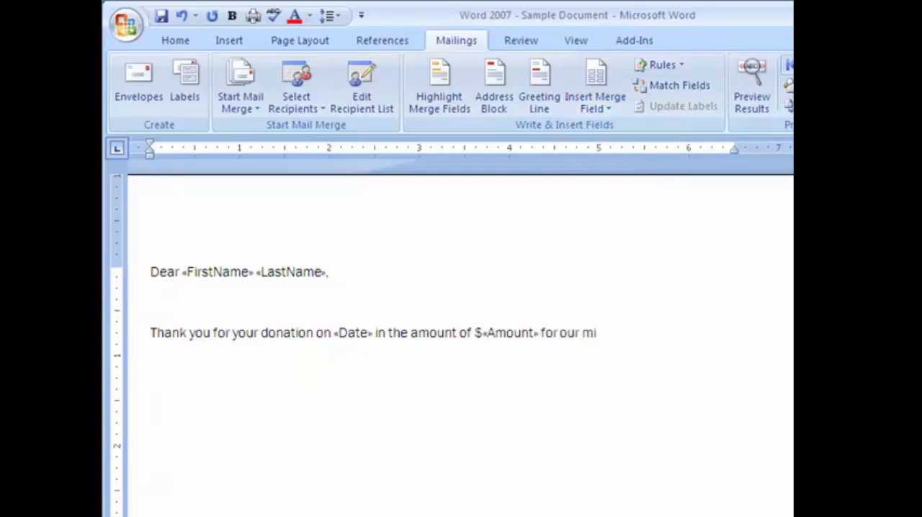
type("ssion’s t")
key("BackSpace")
key("BackSpace")
key("BackSpace")
type("'s trip to M")
type("exi")
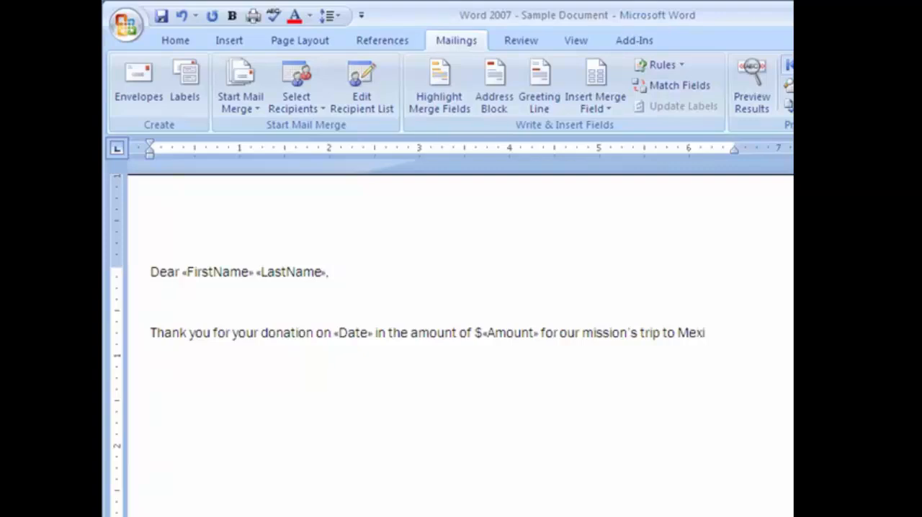
type("co. ")
type("Additional verbage here.")
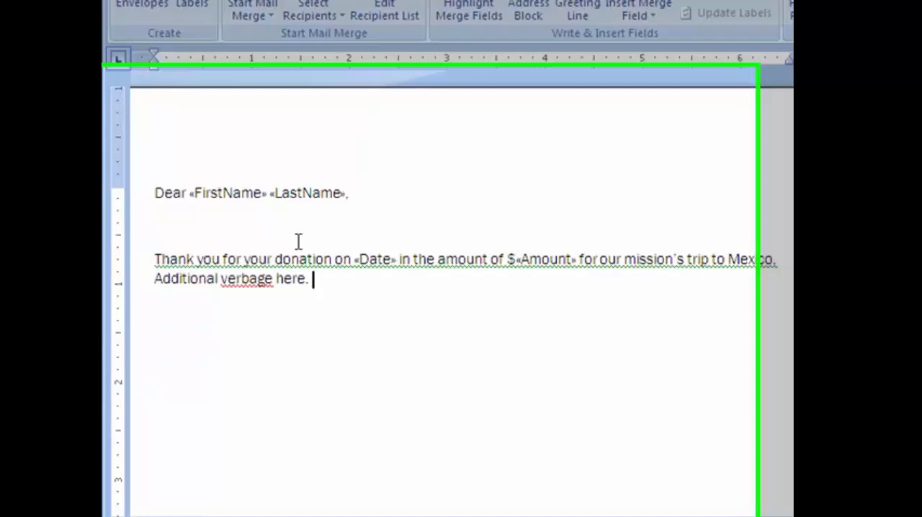
right_click(261, 224)
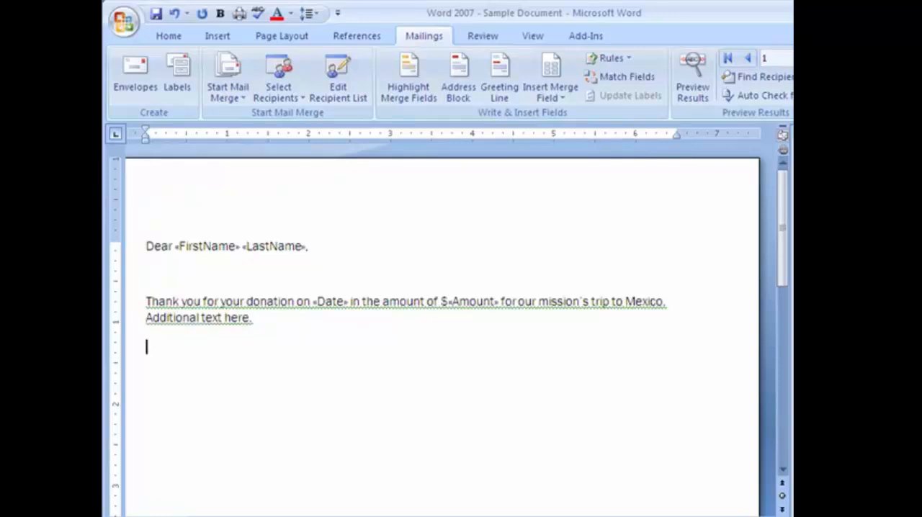
Insert the Comments merge field on a new line below the paragraph and close the letter with "Sincerely," and the sender's name
left_click(571, 92)
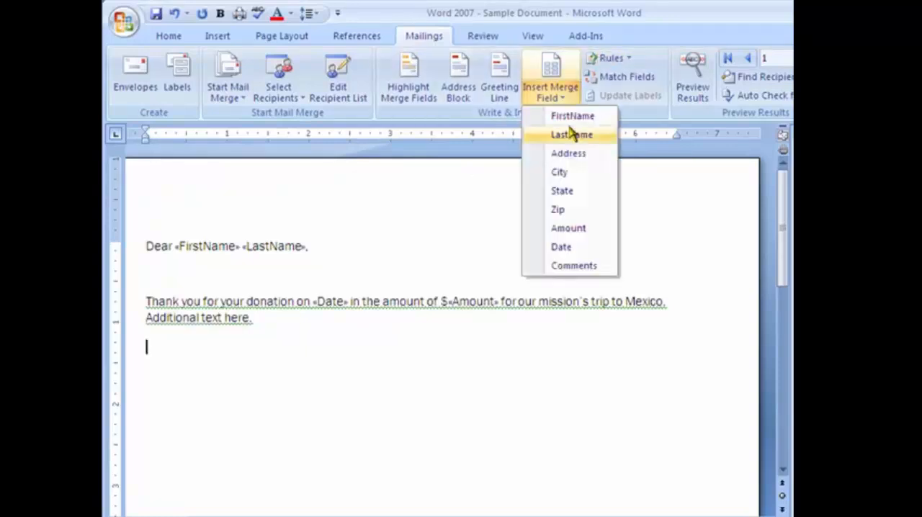
left_click(585, 266)
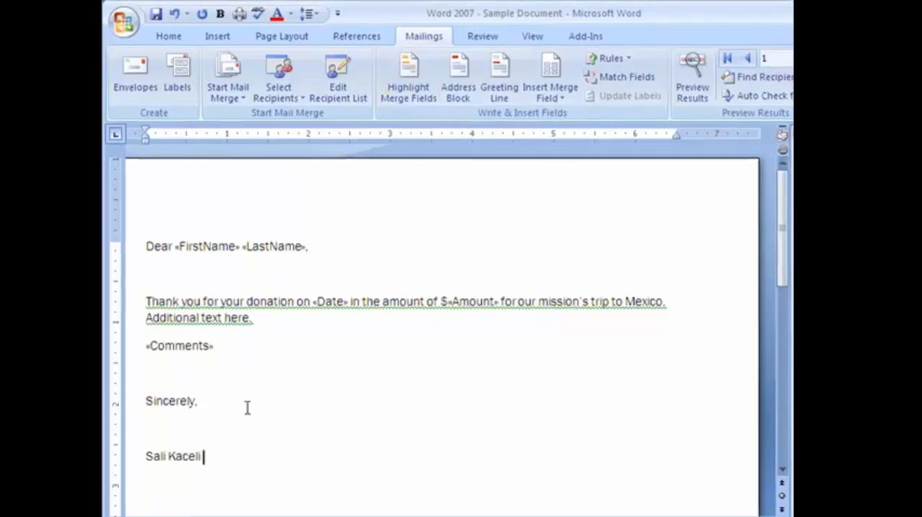
Make the Amount merge field with its dollar sign and the Comments merge field bold
double_click(492, 301)
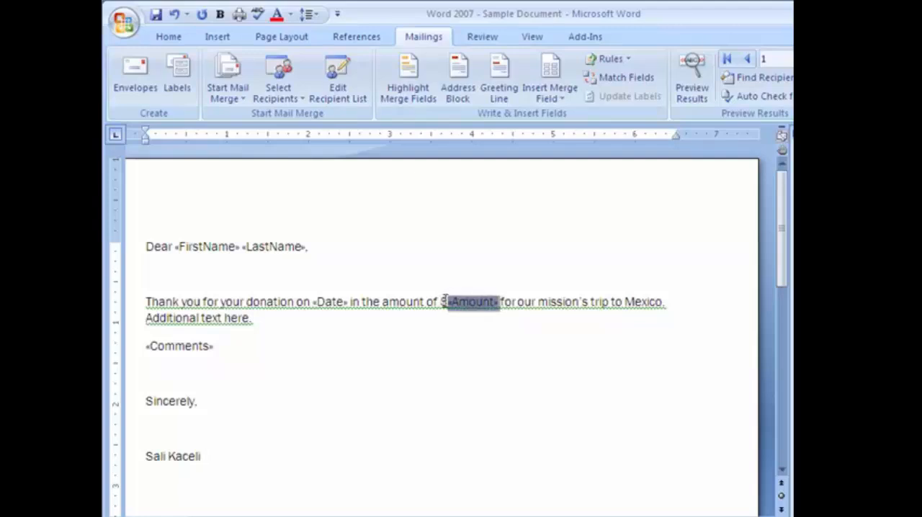
left_click_drag(445, 301, 440, 301)
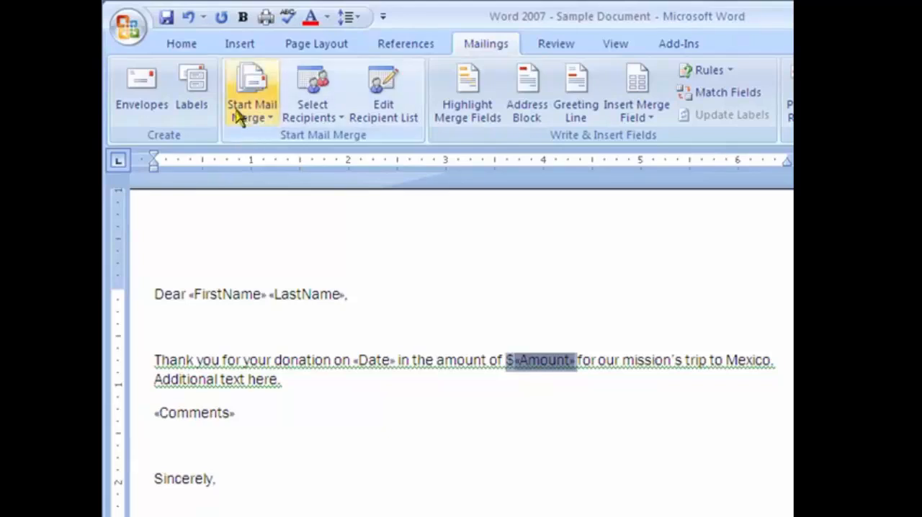
left_click(181, 46)
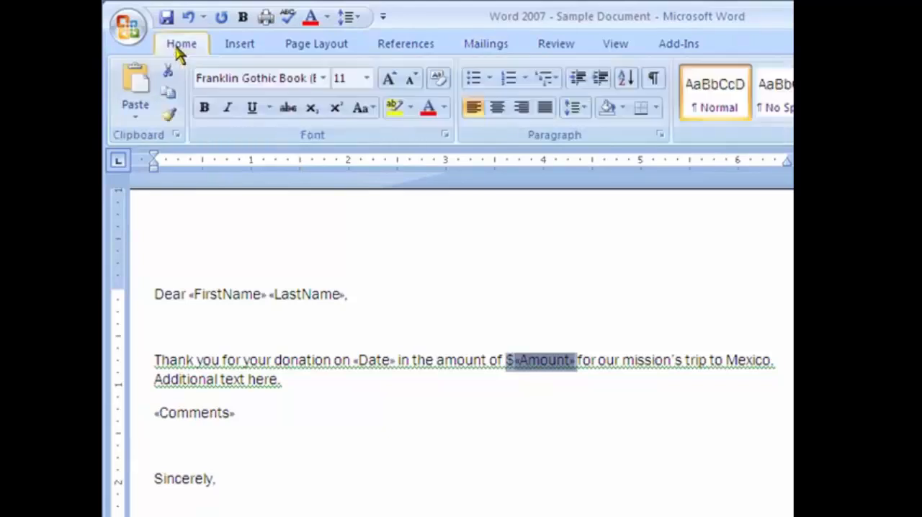
left_click(209, 110)
left_click(460, 360)
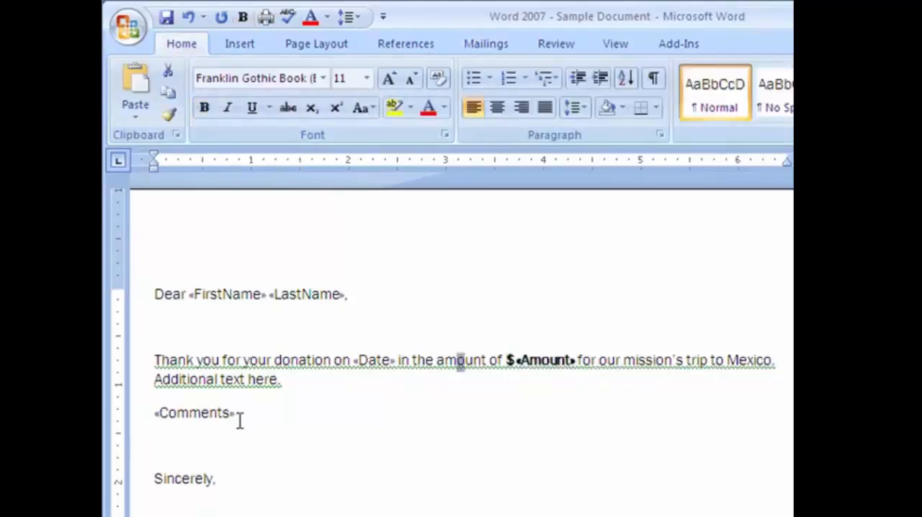
left_click_drag(240, 421, 147, 419)
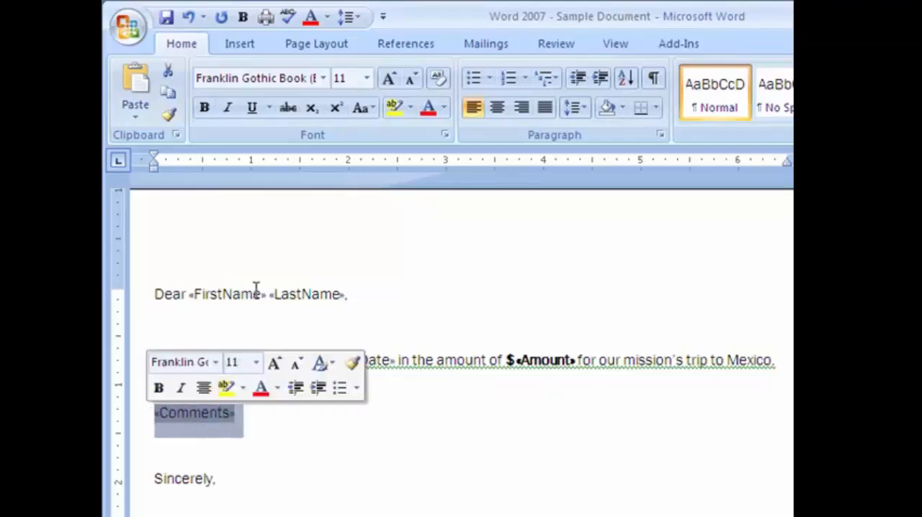
left_click(205, 107)
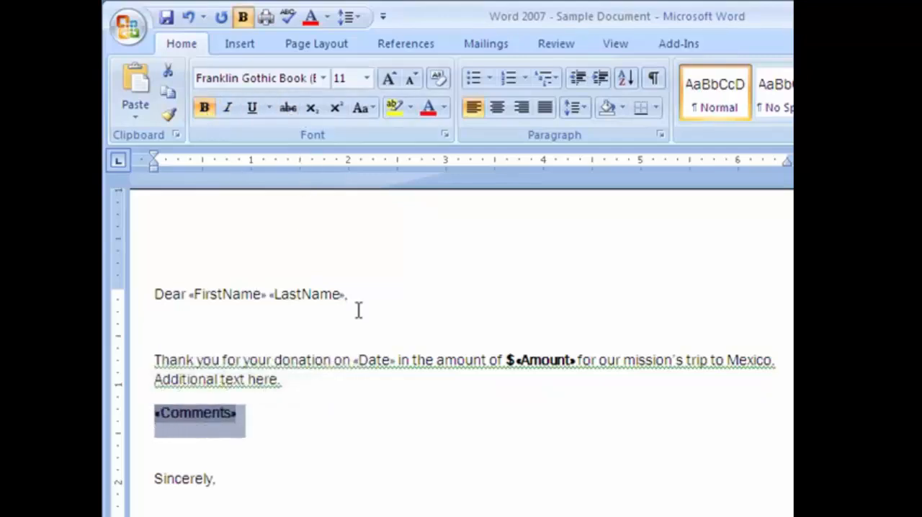
left_click(497, 425)
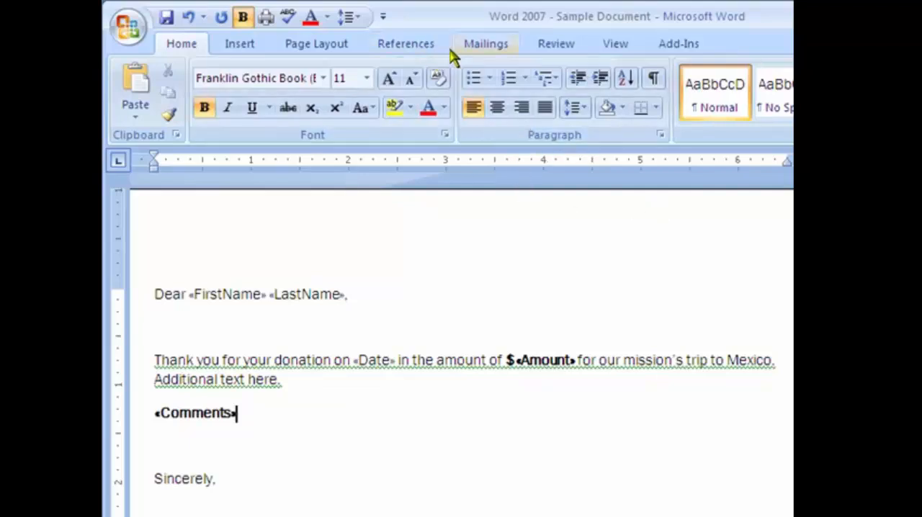
Save the merge letter under its existing file name, Word 2007 - Sample Document
left_click(481, 45)
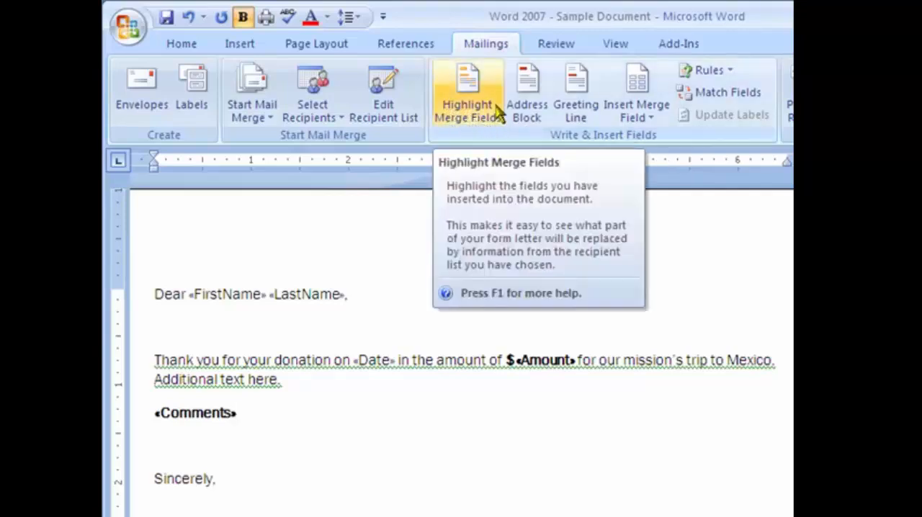
left_click(322, 379)
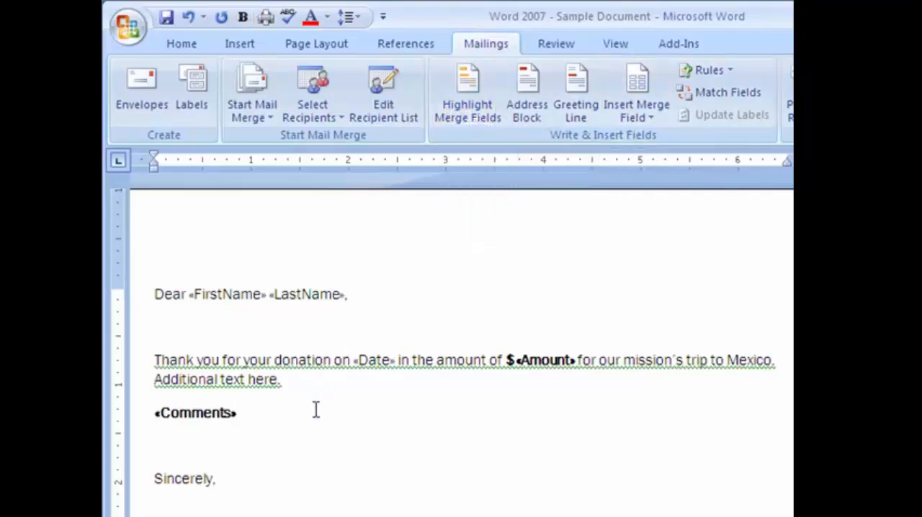
left_click(168, 20)
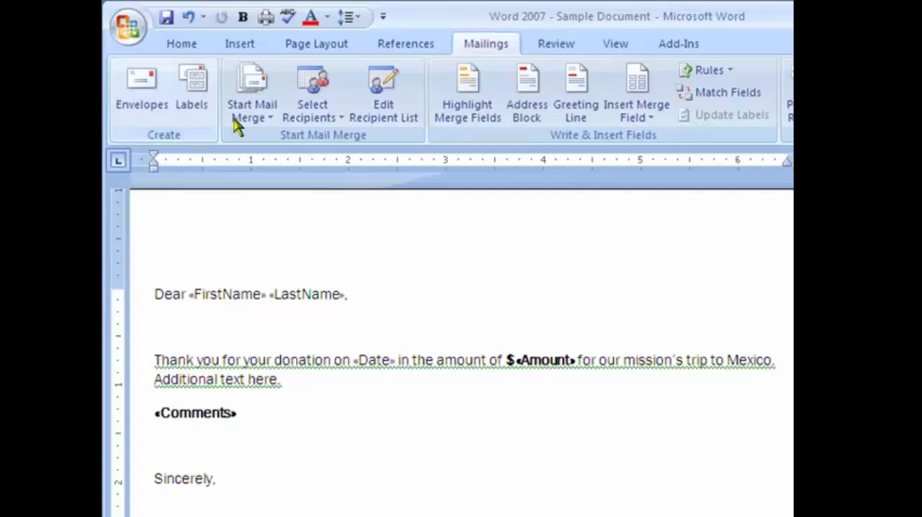
left_click(127, 26)
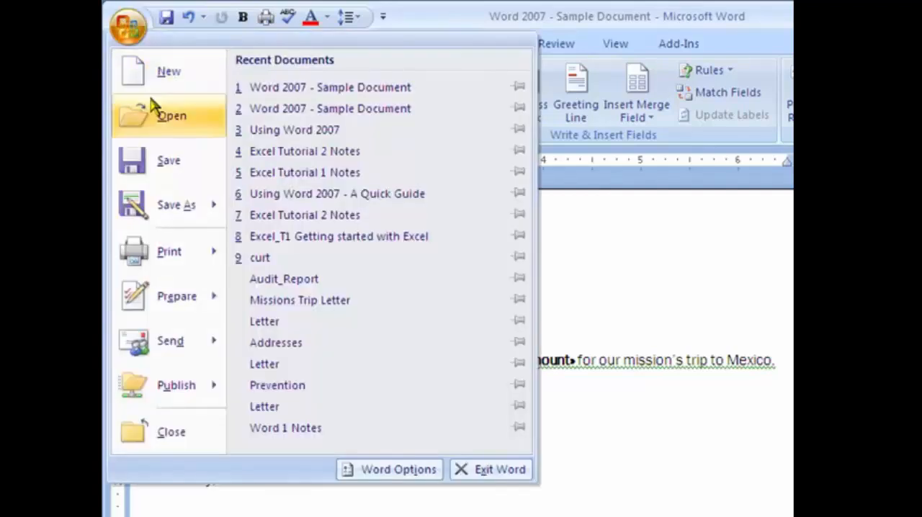
left_click(168, 161)
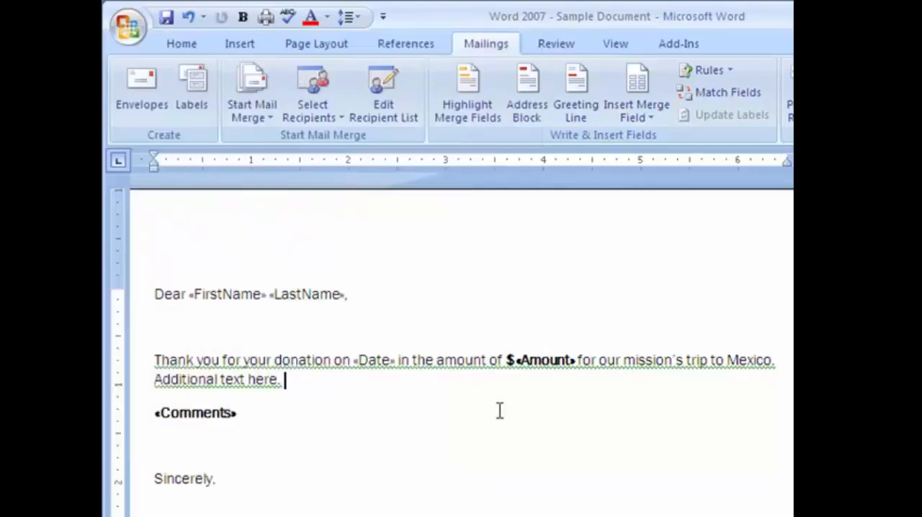
Continue the mail merge to the letter preview and go through the merged letters from recipient 1 to recipient 8
key("Down")
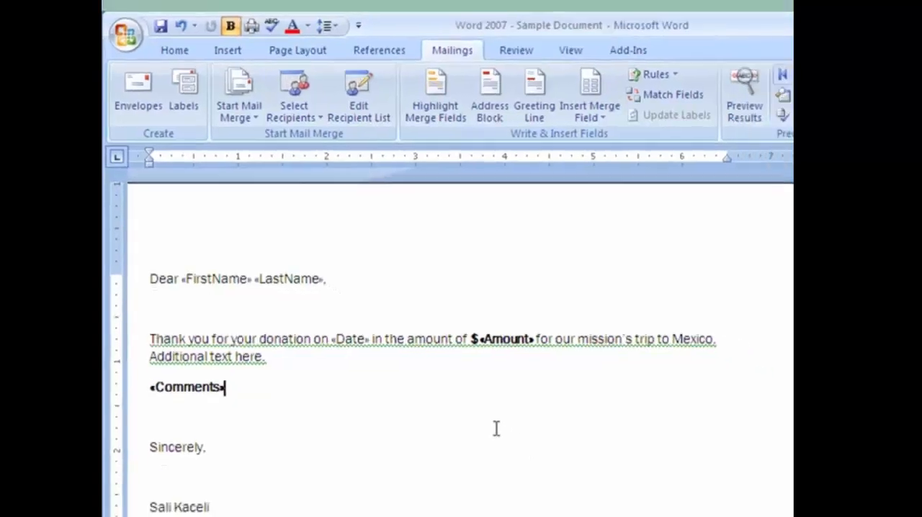
key("Down")
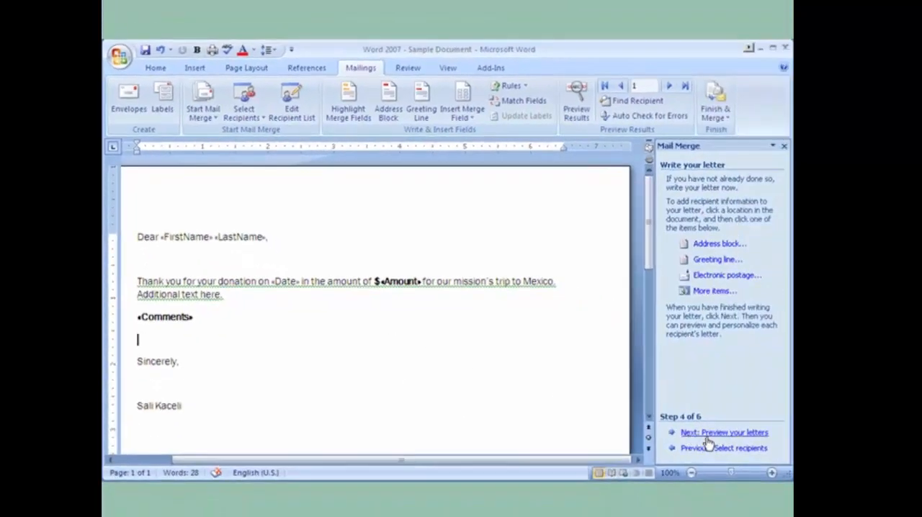
left_click(713, 433)
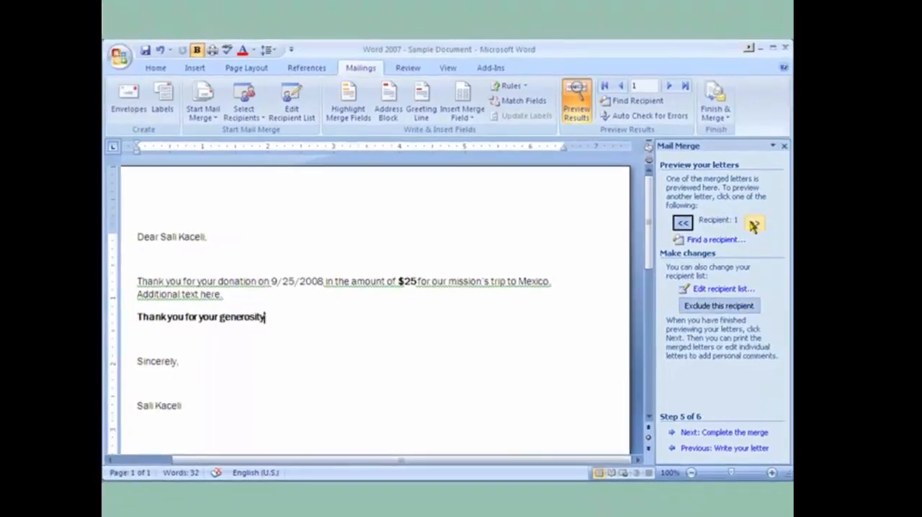
left_click(751, 222)
left_click(751, 222)
left_click(752, 224)
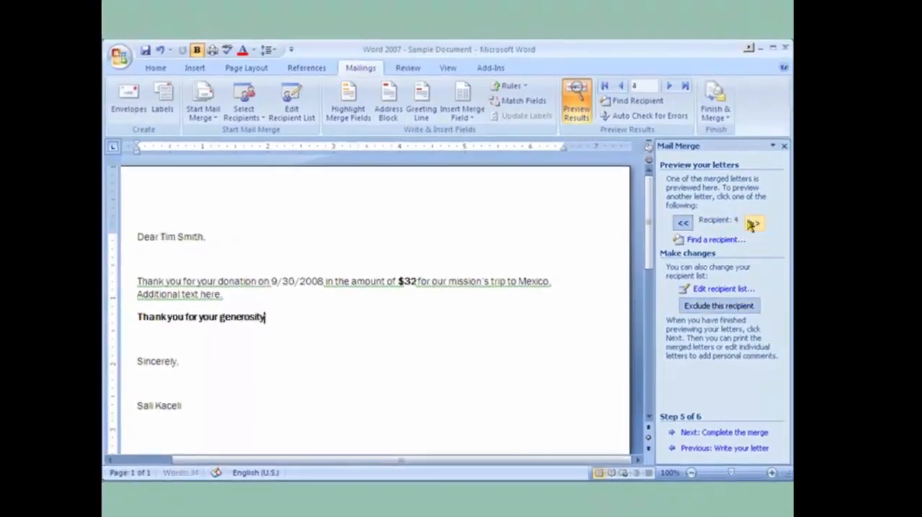
left_click(752, 224)
left_click(752, 224)
left_click(752, 224)
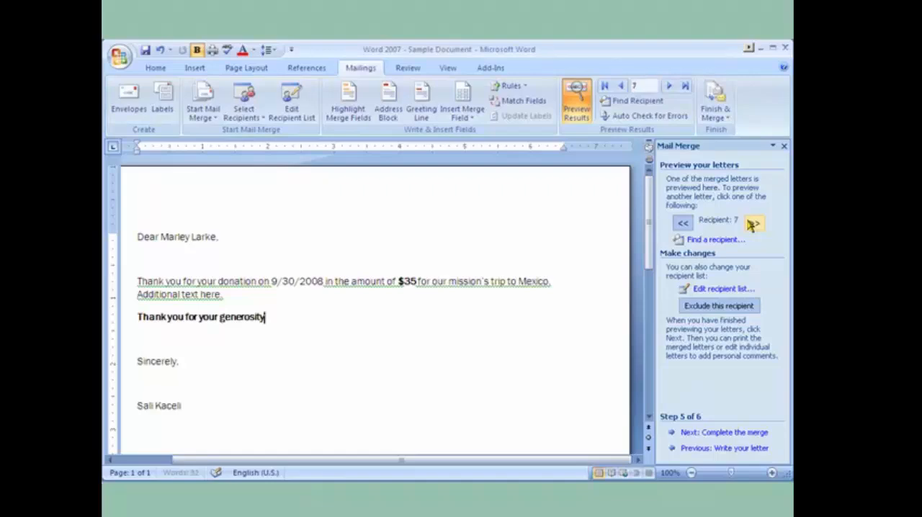
left_click(752, 225)
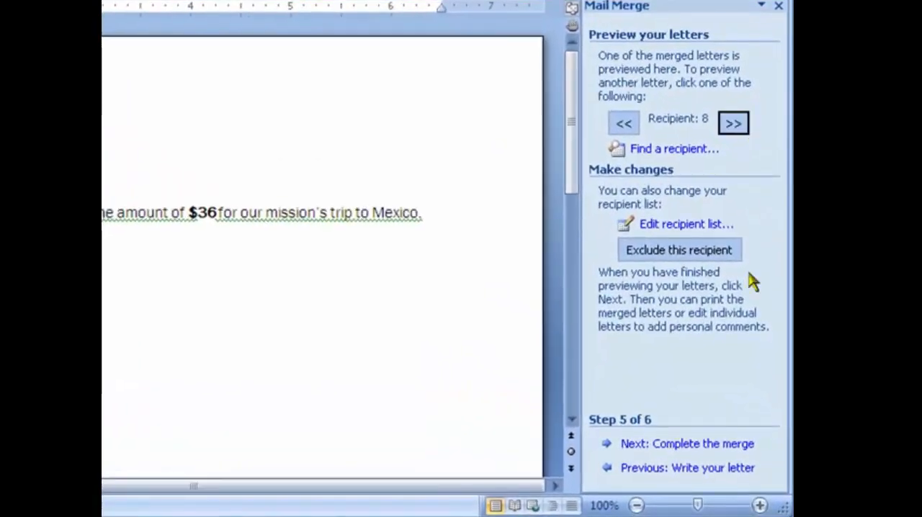
Complete the merge by generating editable individual letters for all records in a new document, and look through the resulting letters
left_click(707, 451)
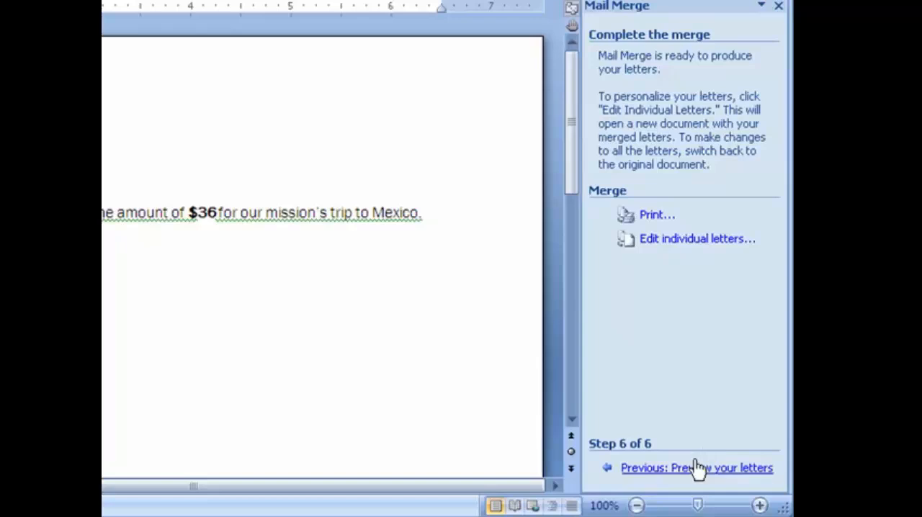
left_click(658, 245)
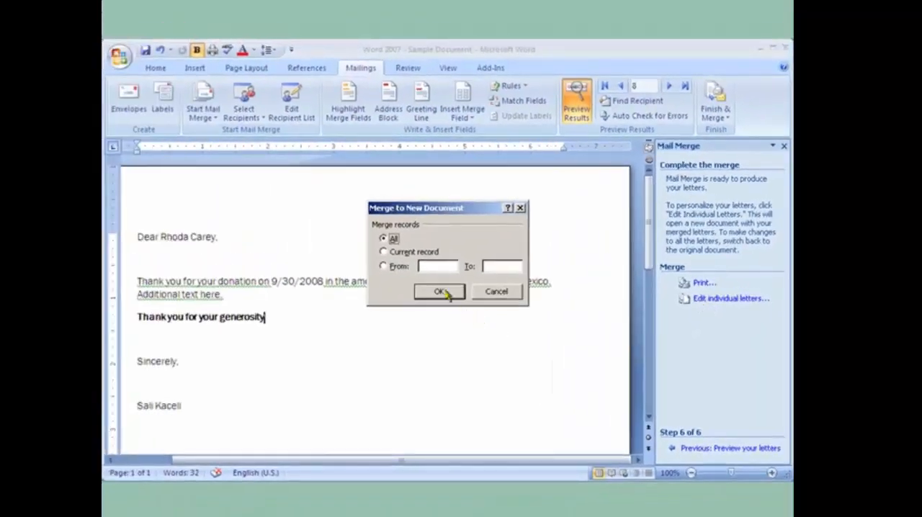
left_click(440, 291)
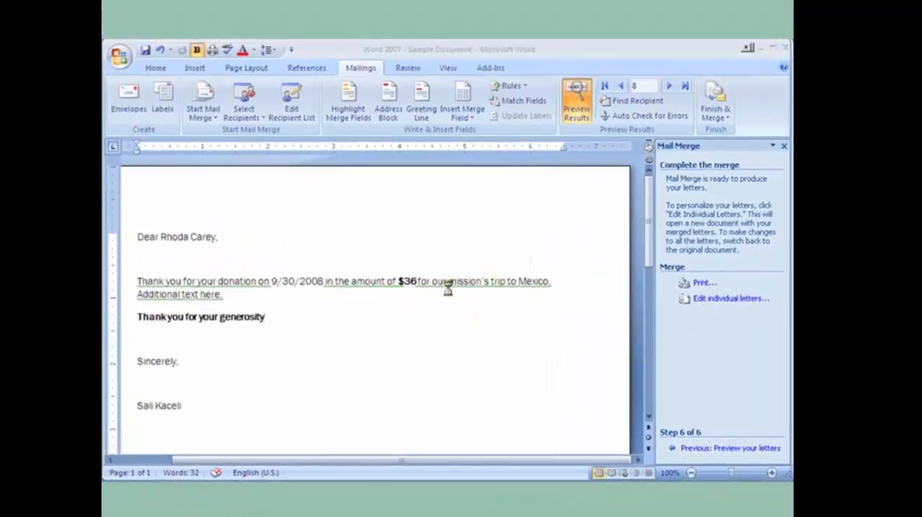
scroll(420, 344, "down", 10)
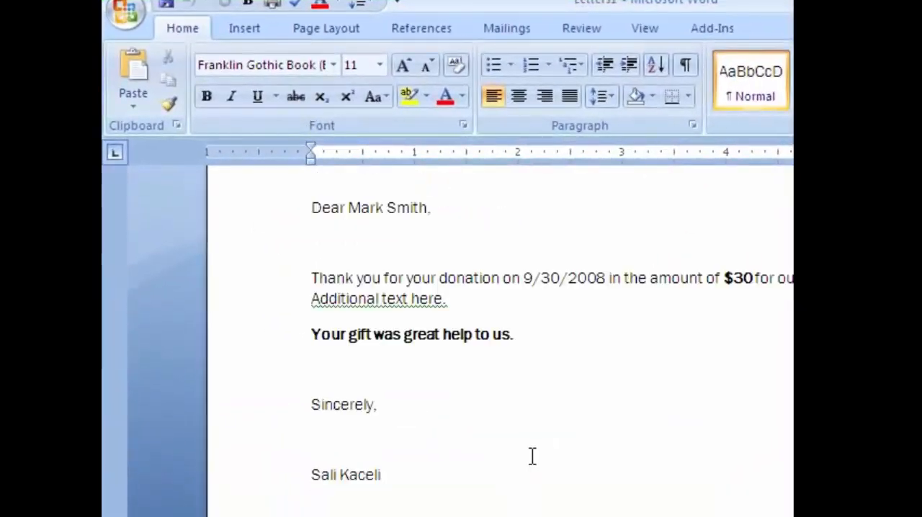
scroll(532, 456, "down", 15)
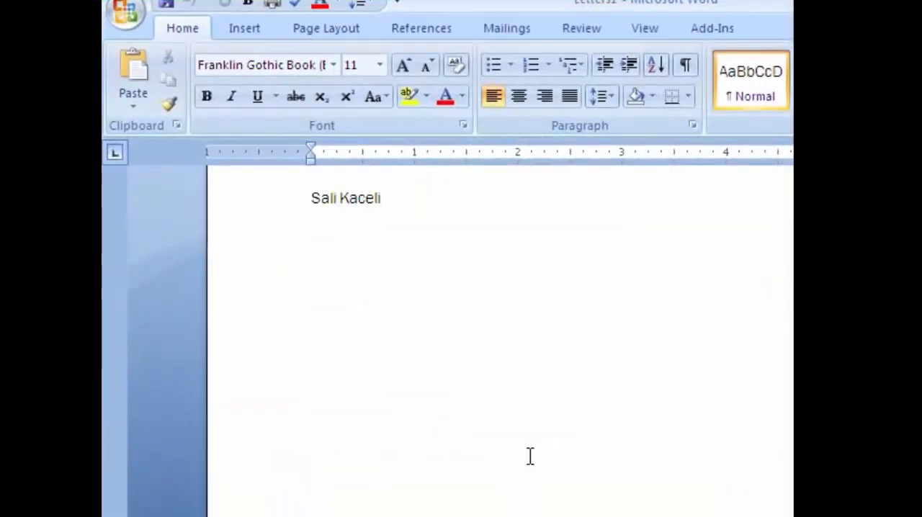
scroll(522, 443, "down", 15)
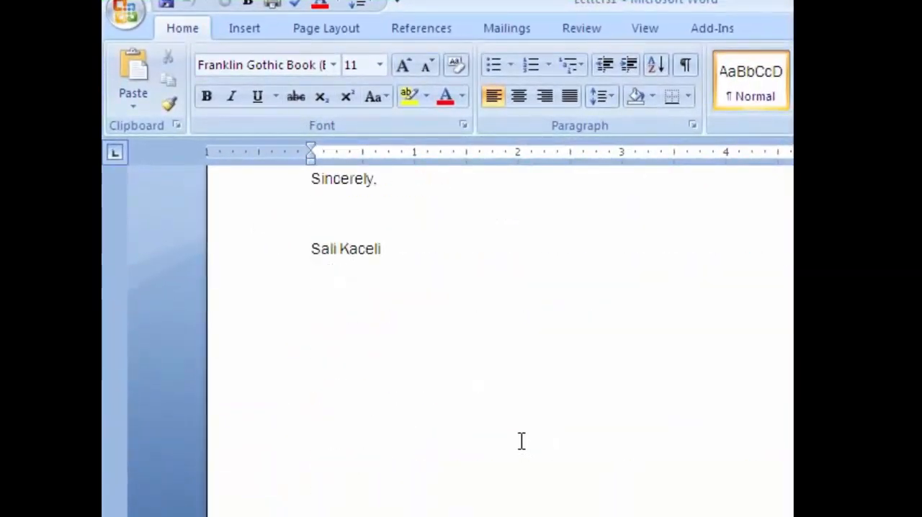
scroll(475, 419, "down", 7)
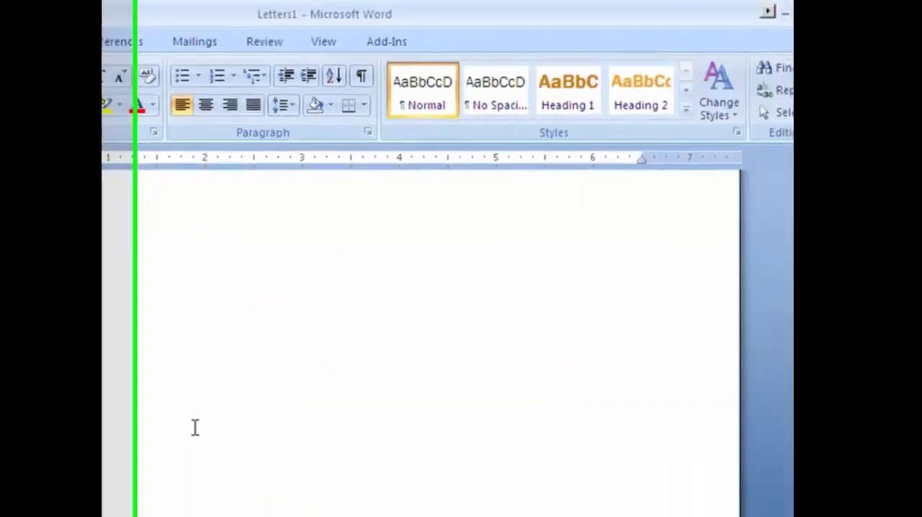
Look back through the merged letters and close the Letters1 document without saving it
scroll(465, 436, "up", 11)
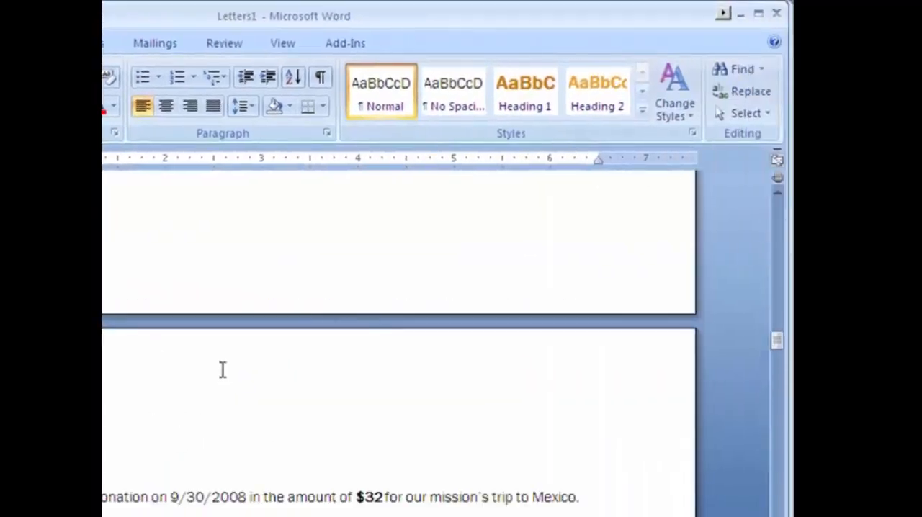
scroll(223, 370, "up", 15)
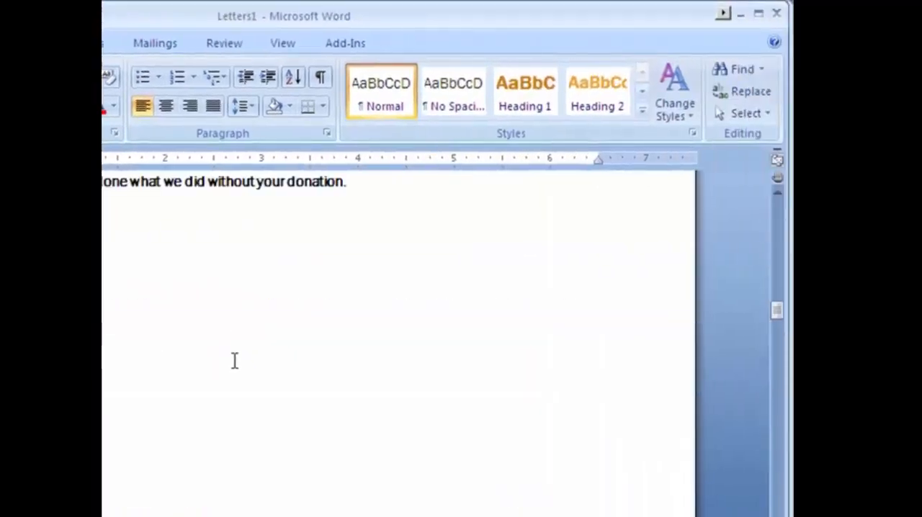
scroll(199, 184, "up", 4)
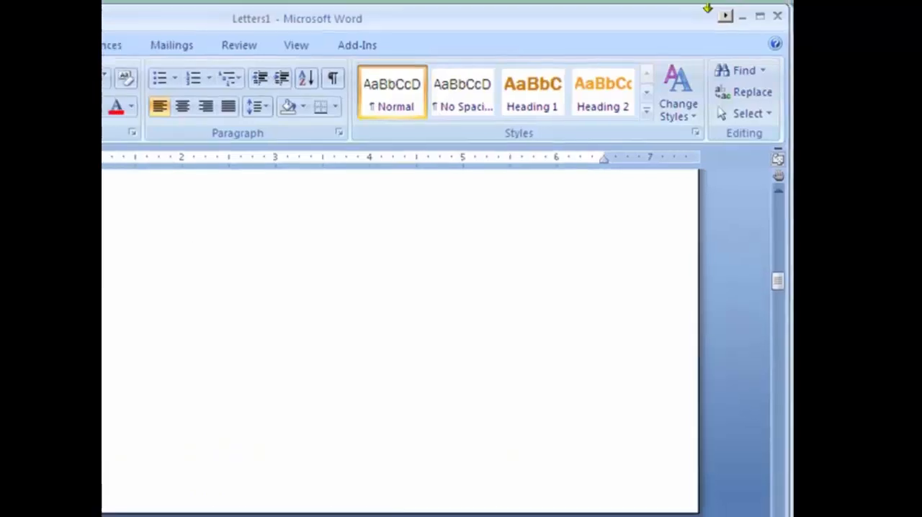
left_click(776, 13)
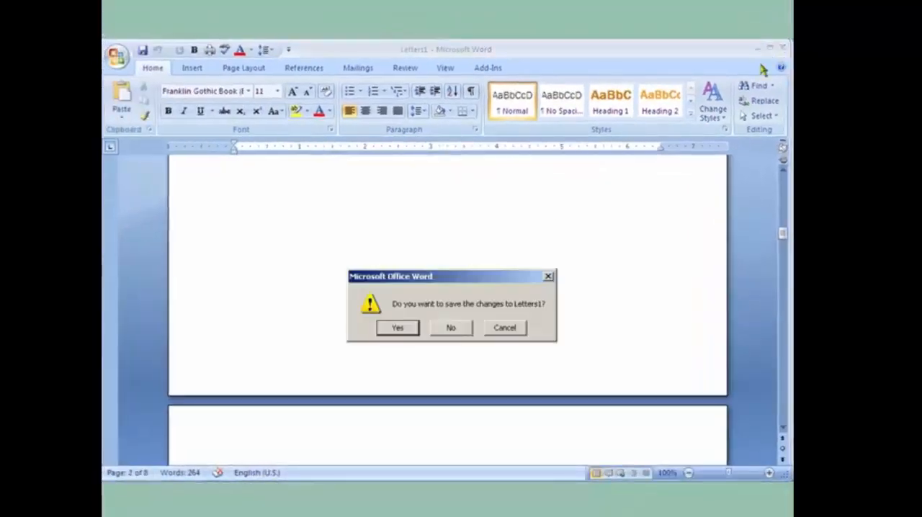
left_click(451, 328)
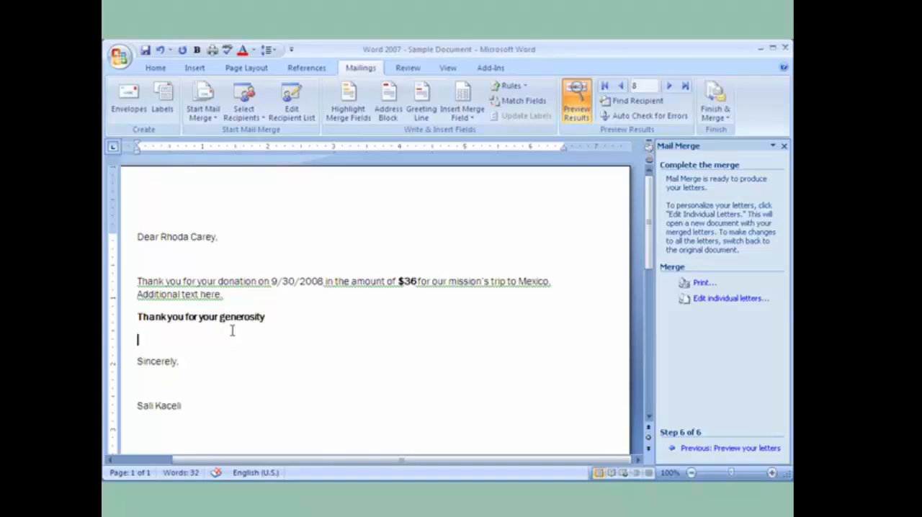
Return the mail merge to the letter-writing stage, search clip art for "trip" and insert the car picture below the Comments field
left_click(708, 448)
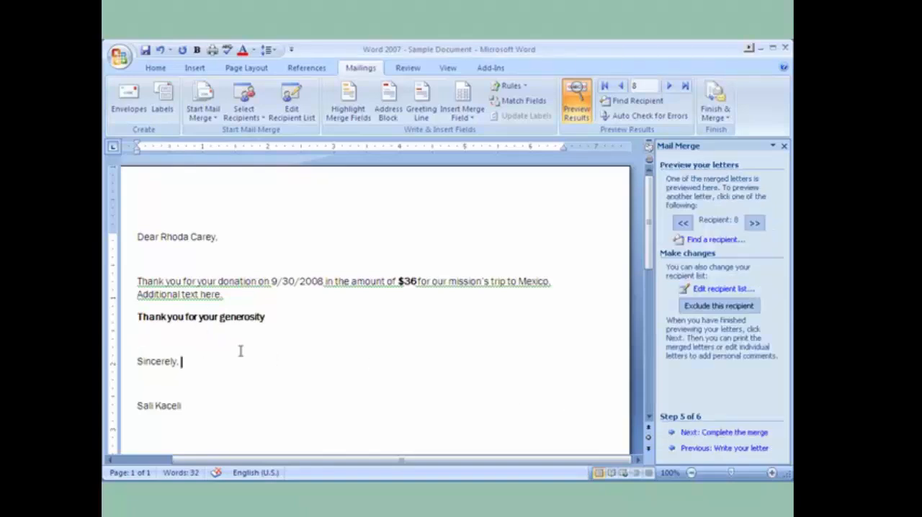
left_click(688, 448)
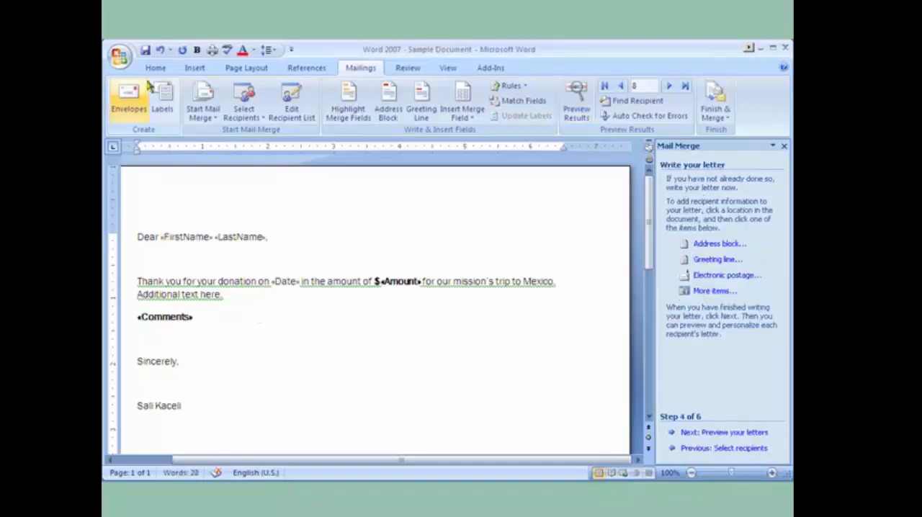
left_click(194, 68)
left_click(258, 107)
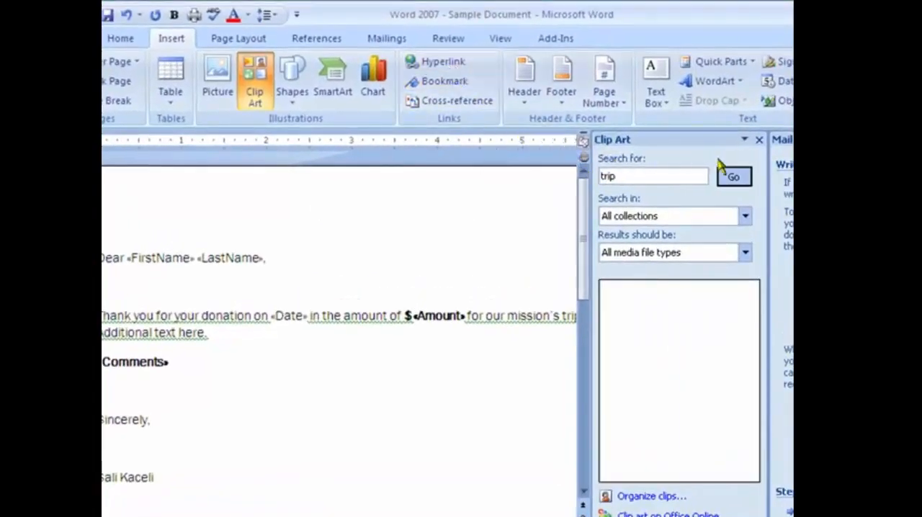
left_click(734, 177)
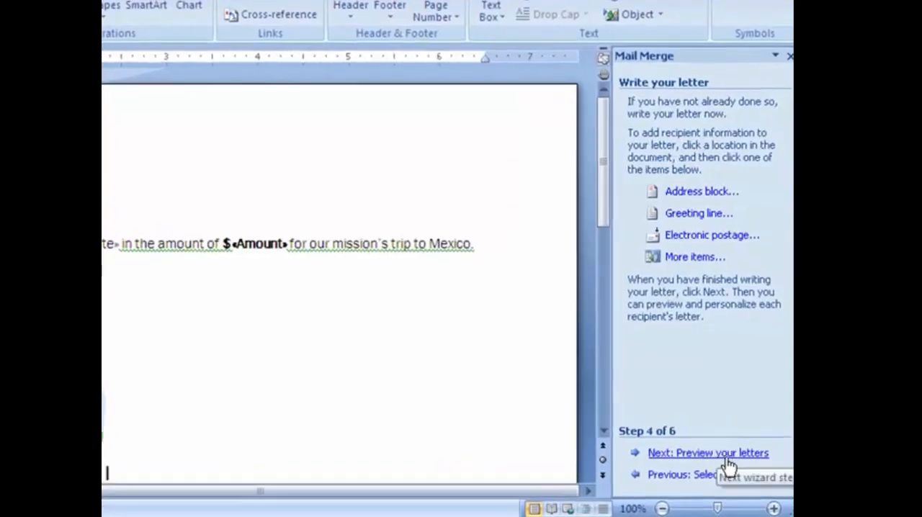
Complete the merge again into a new document of individual letters for all records, and look through the illustrated letters
left_click(726, 453)
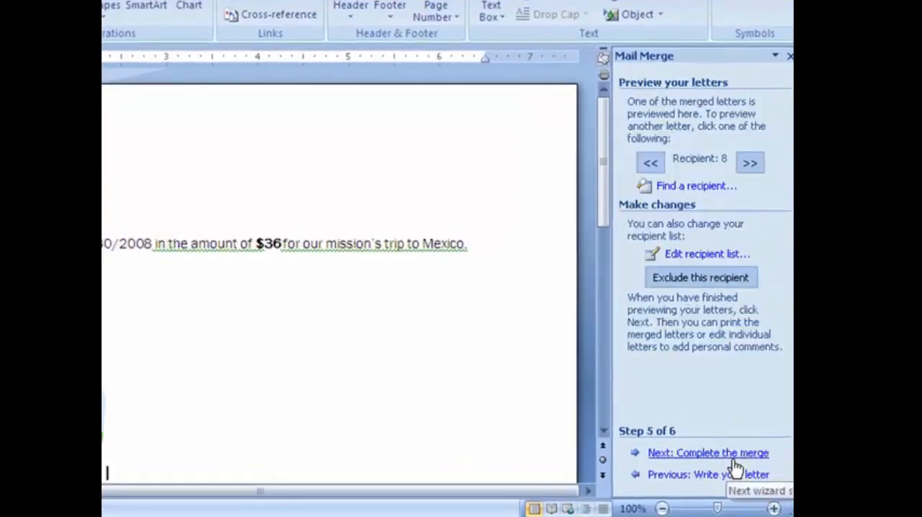
left_click(733, 455)
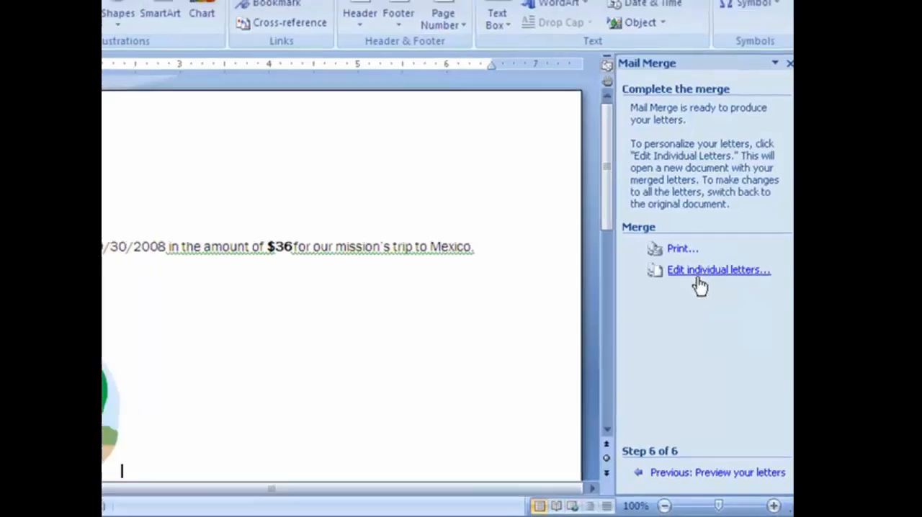
left_click(702, 268)
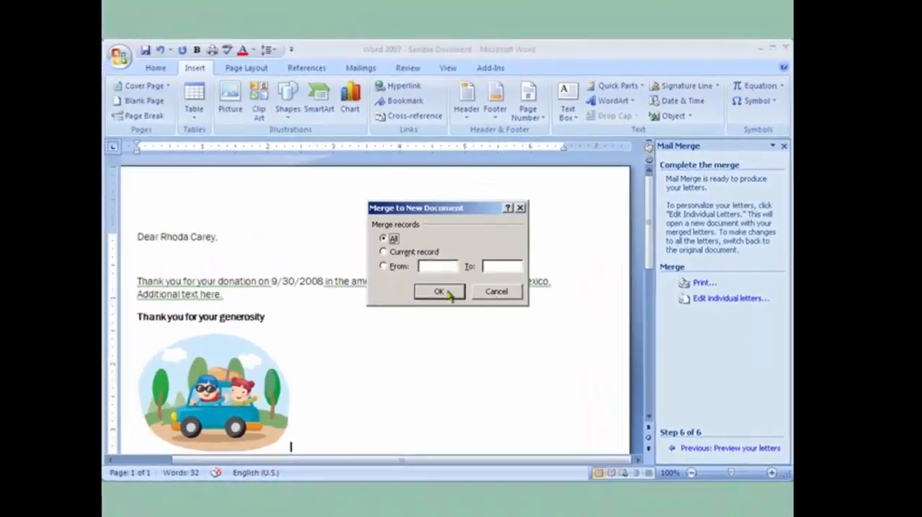
left_click(446, 292)
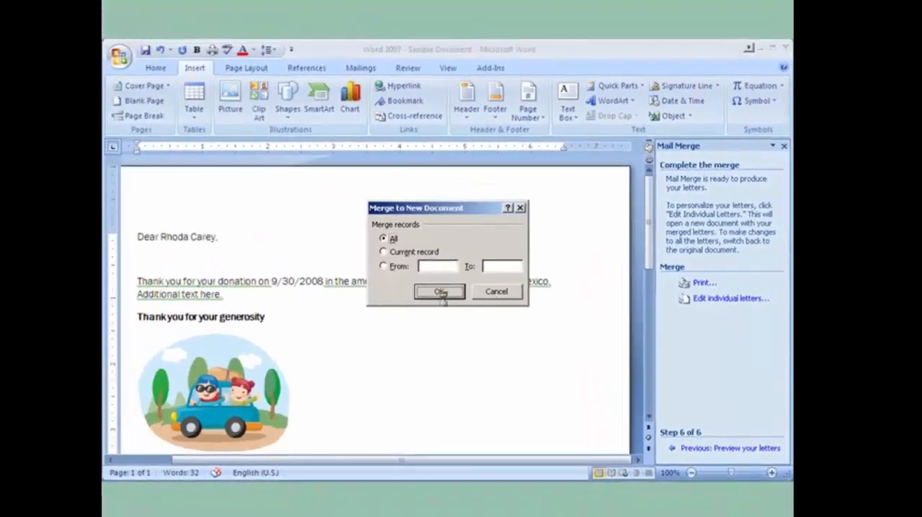
scroll(454, 386, "down", 20)
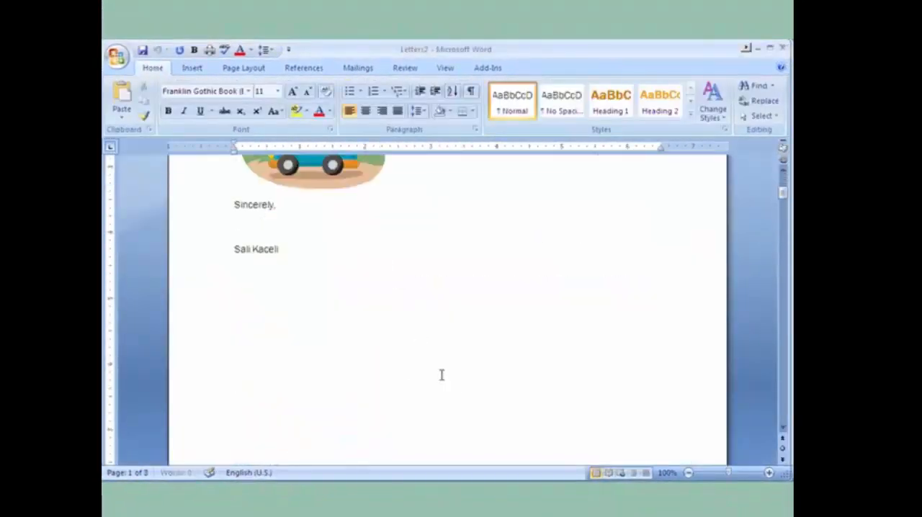
scroll(415, 375, "down", 3)
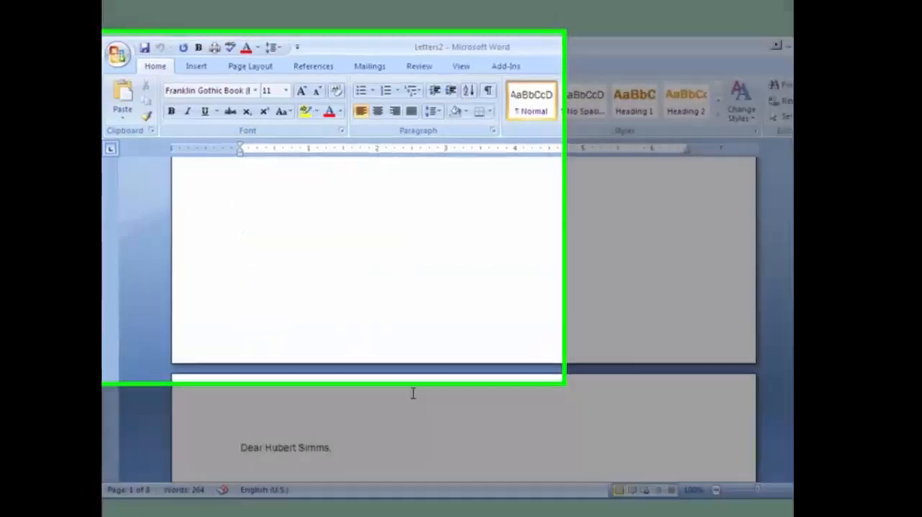
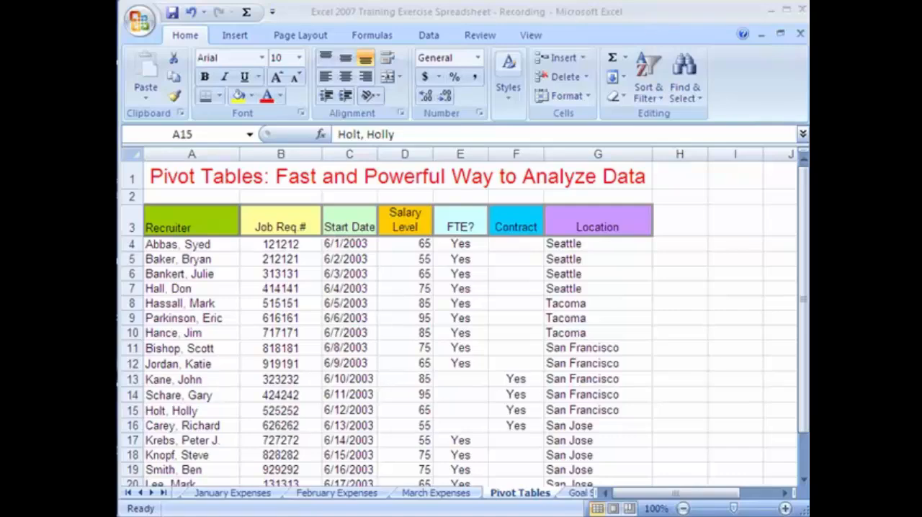
Examine the column headings of the recruiter table on the Pivot Tables sheet, from Recruiter through Location
left_click(198, 226)
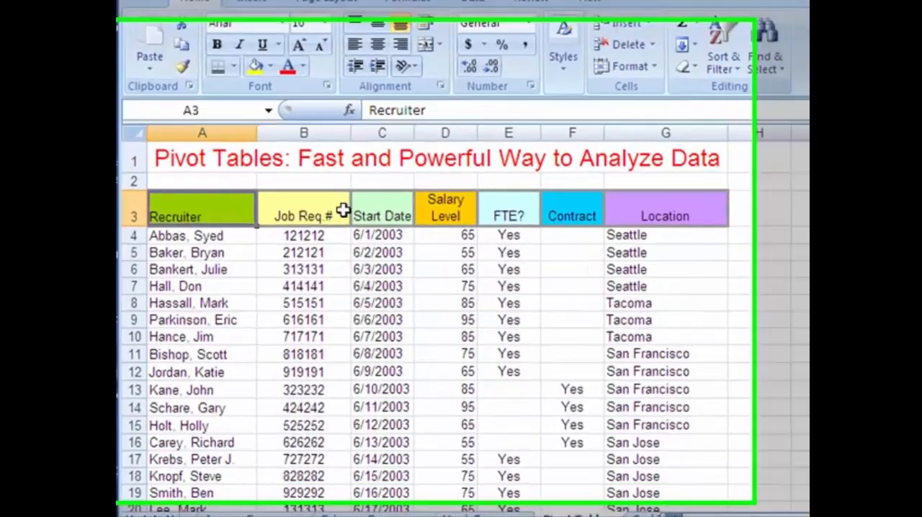
left_click(343, 211)
left_click(390, 209)
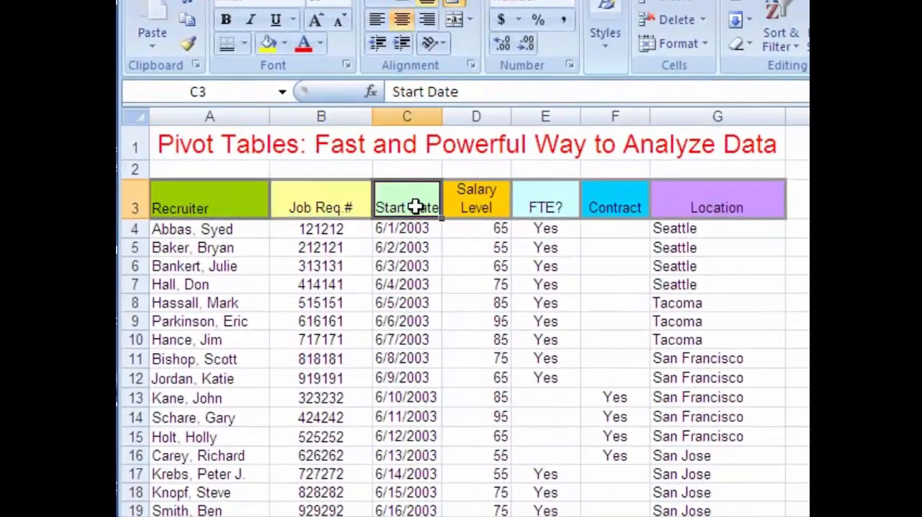
left_click(482, 208)
left_click(546, 206)
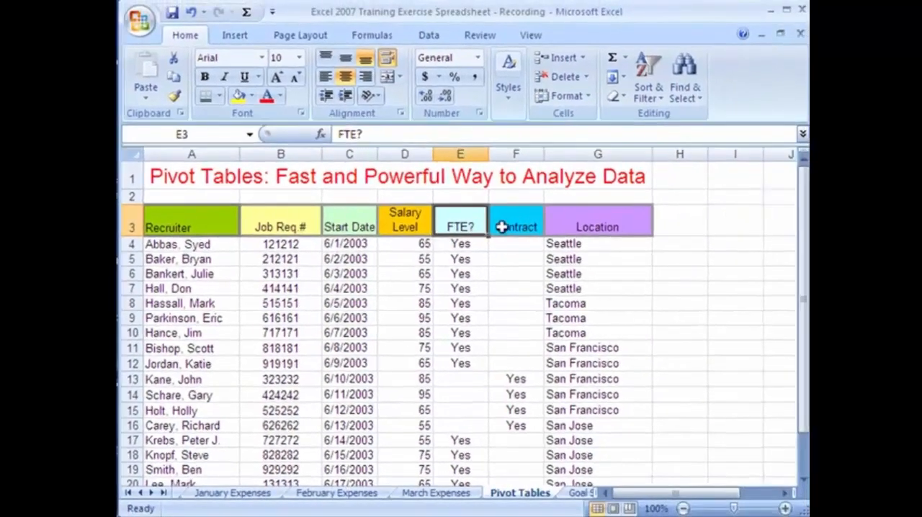
left_click(612, 206)
left_click(605, 229)
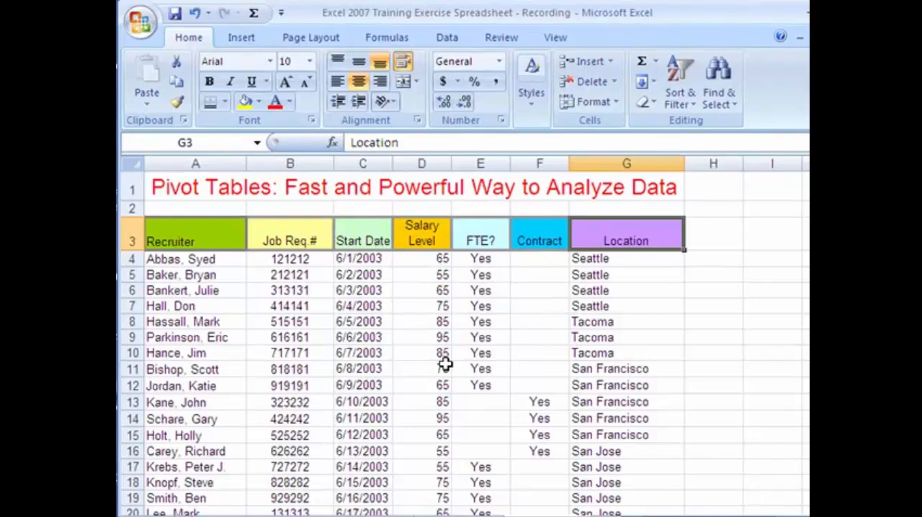
Fill the blank FTE? cells: enter No in E13 and copy it down to E16, and copy Yes from E21 down to E23
left_click(475, 399)
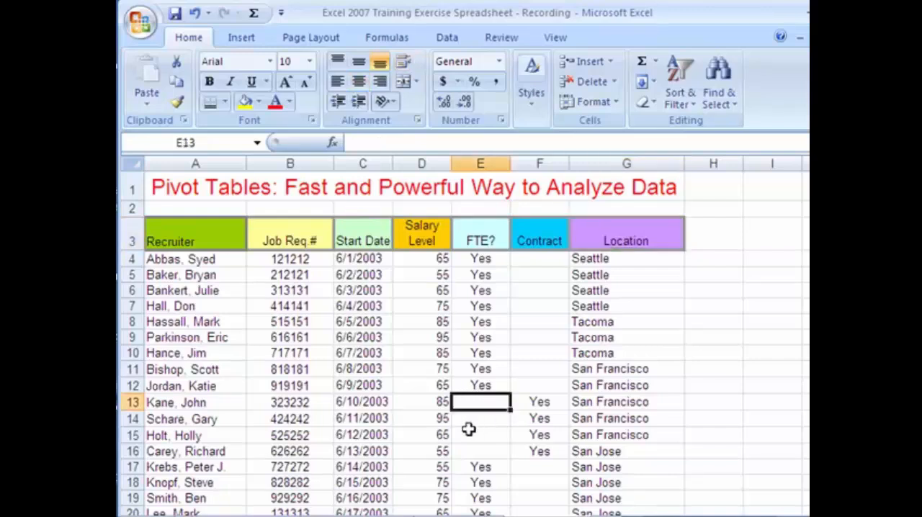
type("No")
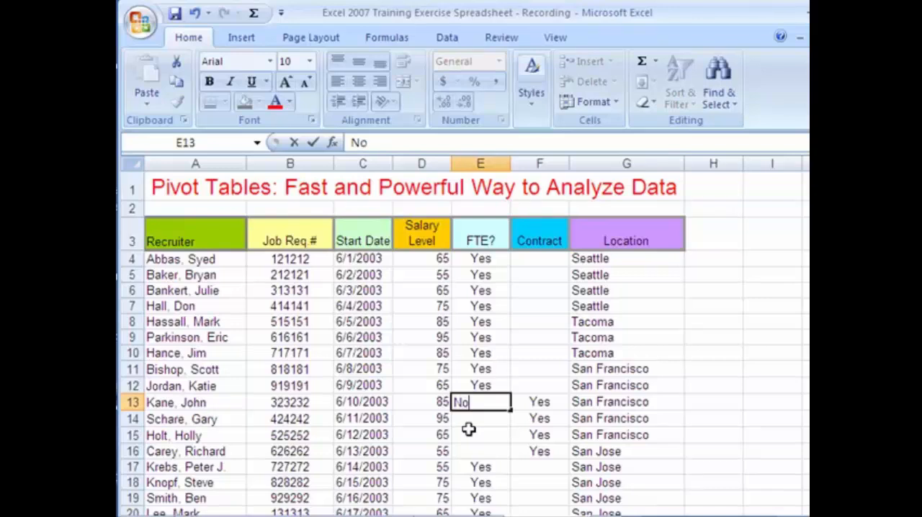
key("Return")
left_click(500, 404)
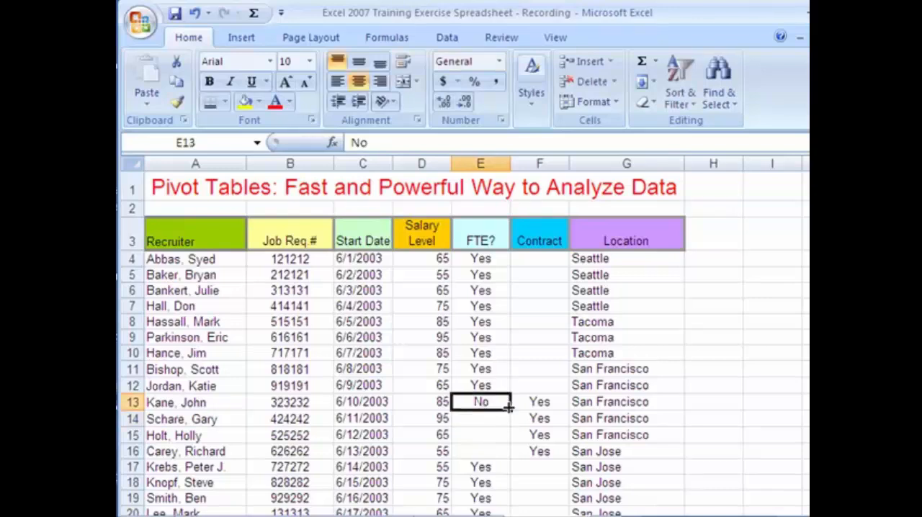
left_click_drag(508, 408, 513, 459)
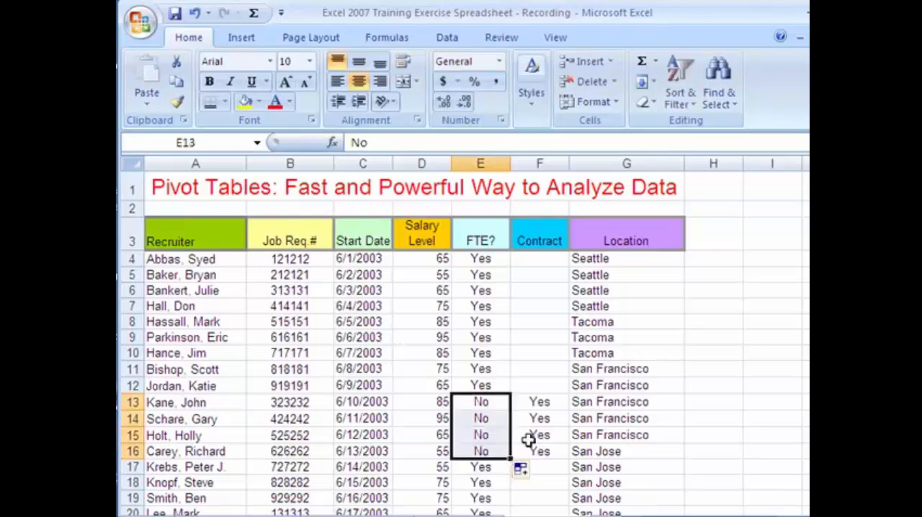
scroll(529, 441, "down", 3)
left_click(503, 375)
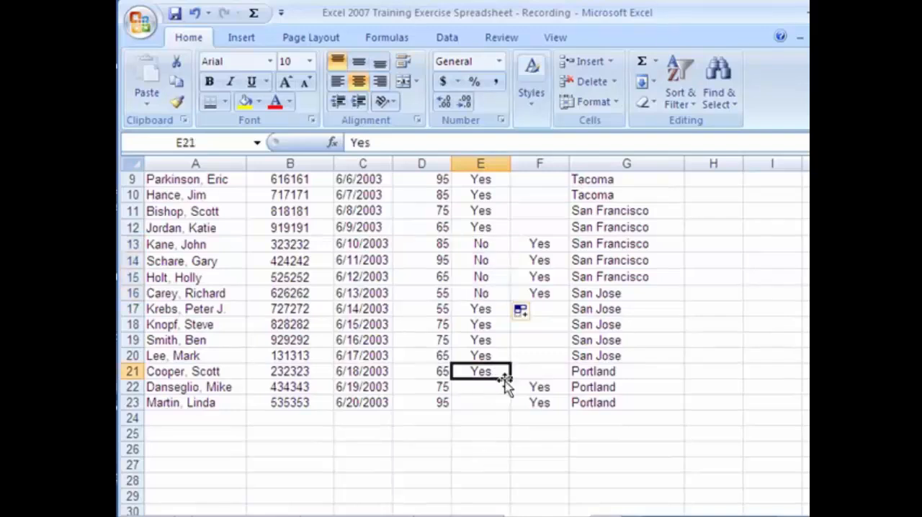
left_click_drag(510, 381, 512, 410)
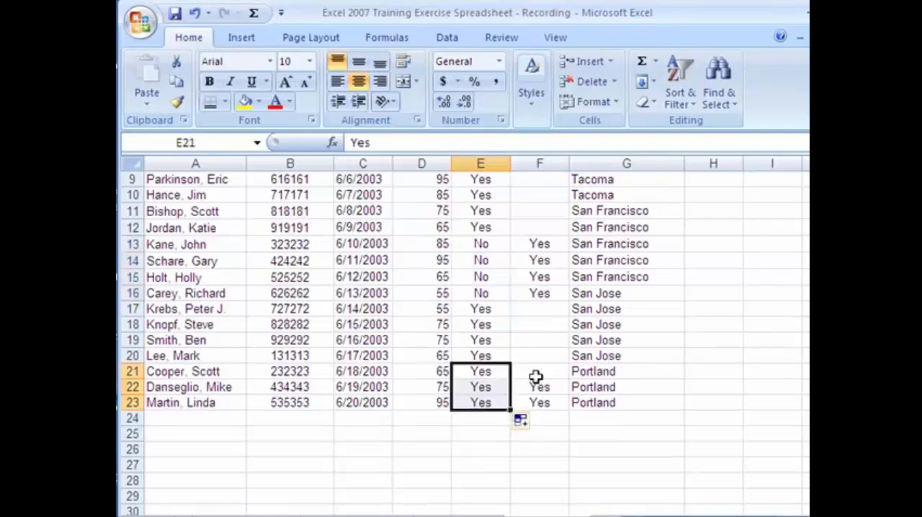
Fill the blank Contract cells with No, entering it in F4 and copying it through F12 and into F17:F21
scroll(545, 332, "up", 3)
left_click(540, 259)
type("No")
key("ctrl+Return")
left_click_drag(568, 265, 565, 392)
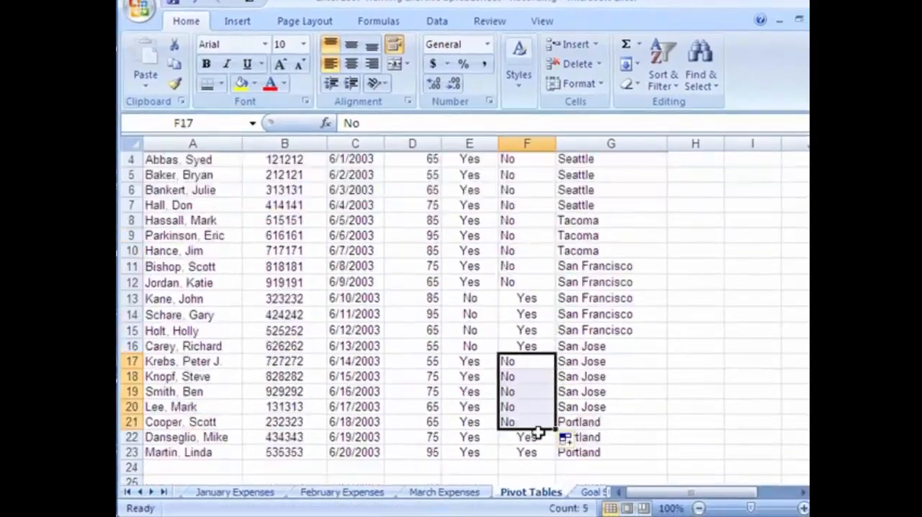
left_click(463, 432)
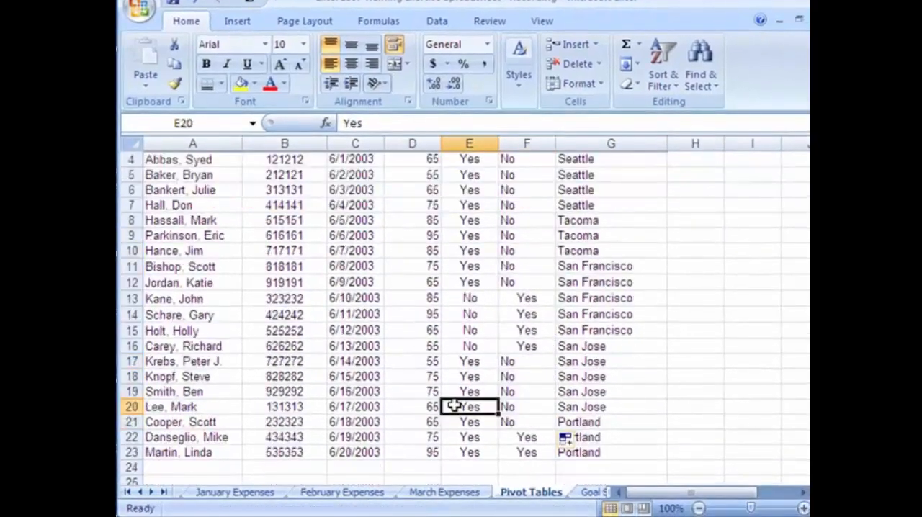
Examine the Start Date and Salary Level values in the recruiter table
scroll(496, 376, "up", 1)
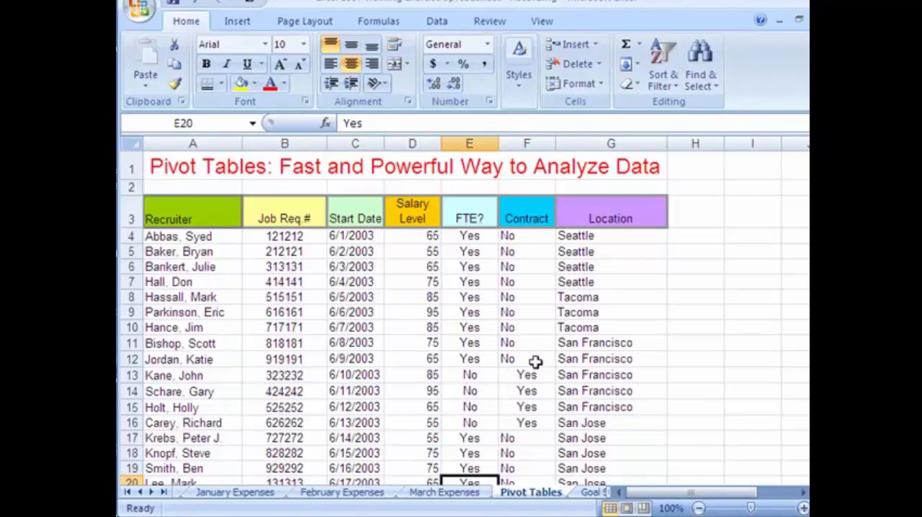
left_click(343, 257)
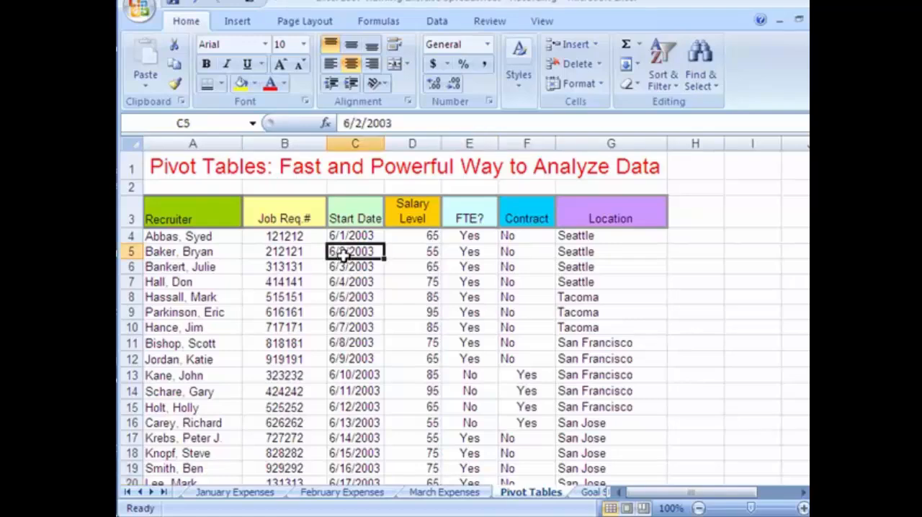
left_click(349, 311)
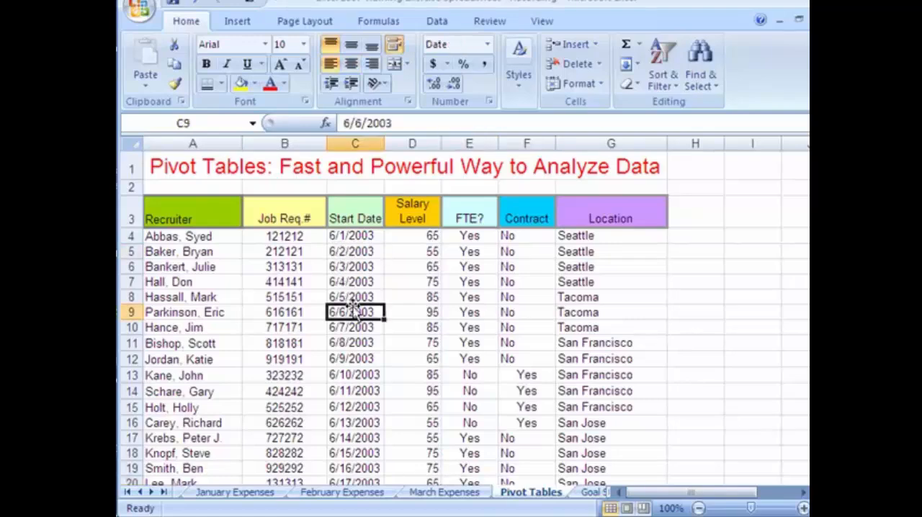
left_click(341, 358)
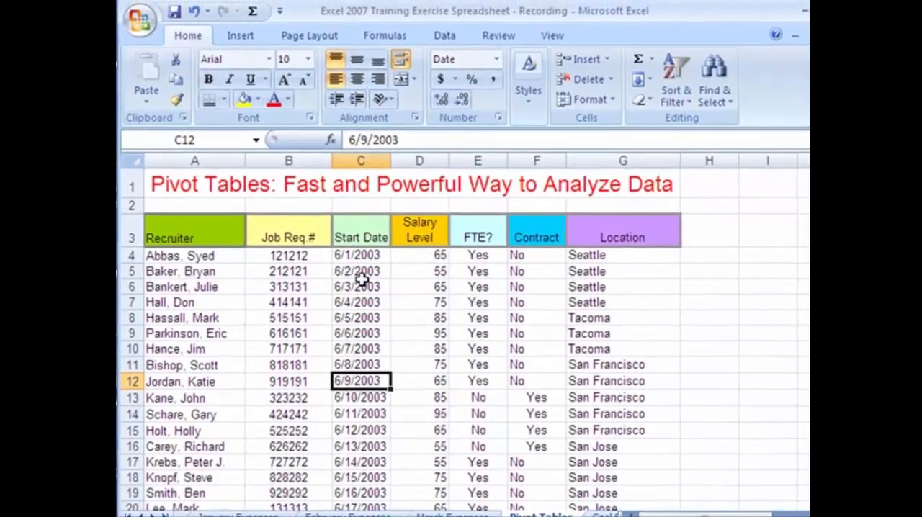
left_click_drag(356, 259, 360, 495)
left_click(428, 258)
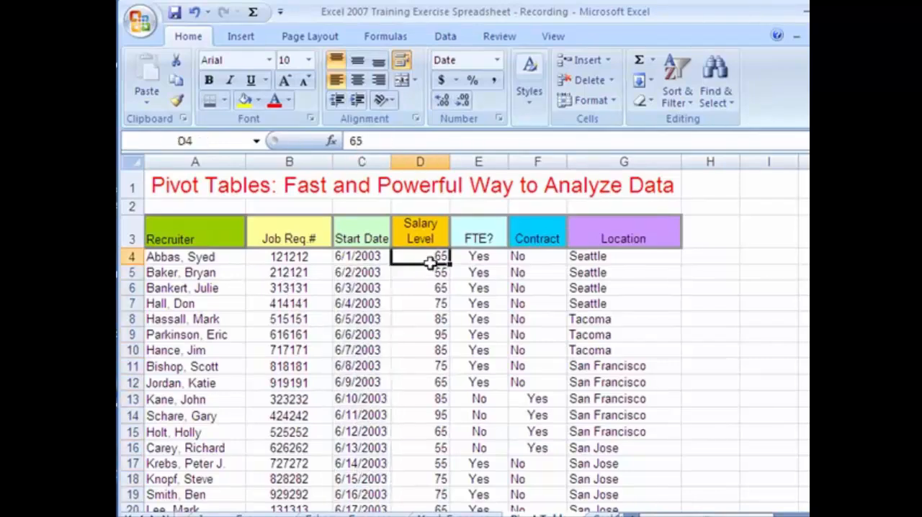
left_click(428, 272)
left_click(430, 302)
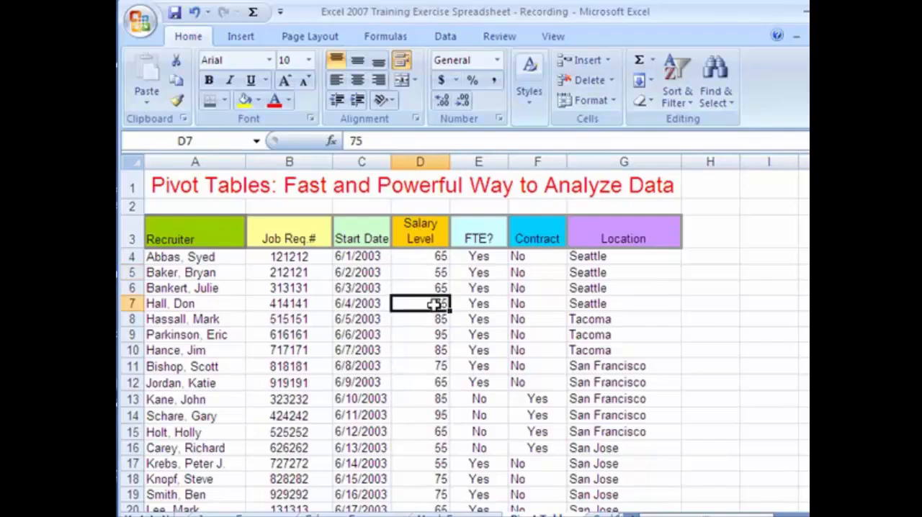
left_click(432, 333)
left_click(431, 350)
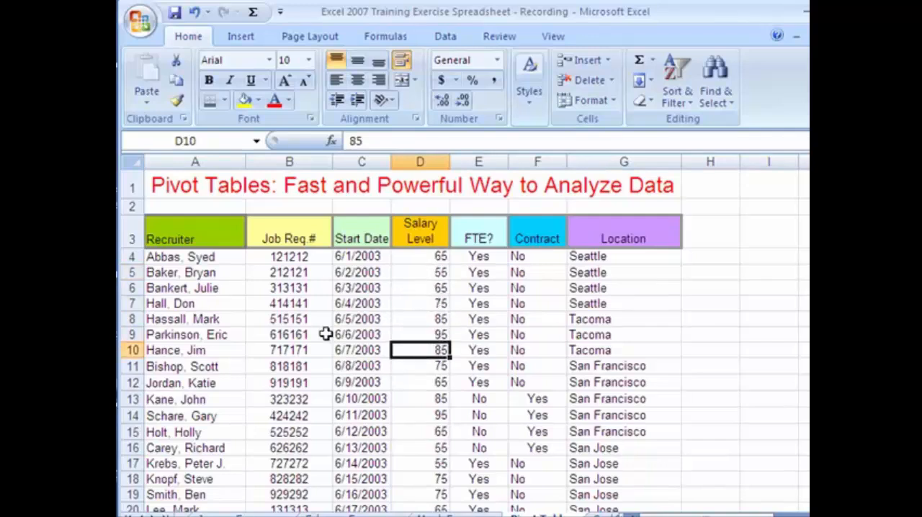
Examine how the Recruiter entries relate to their Job Req.# and Salary Level values
left_click(214, 239)
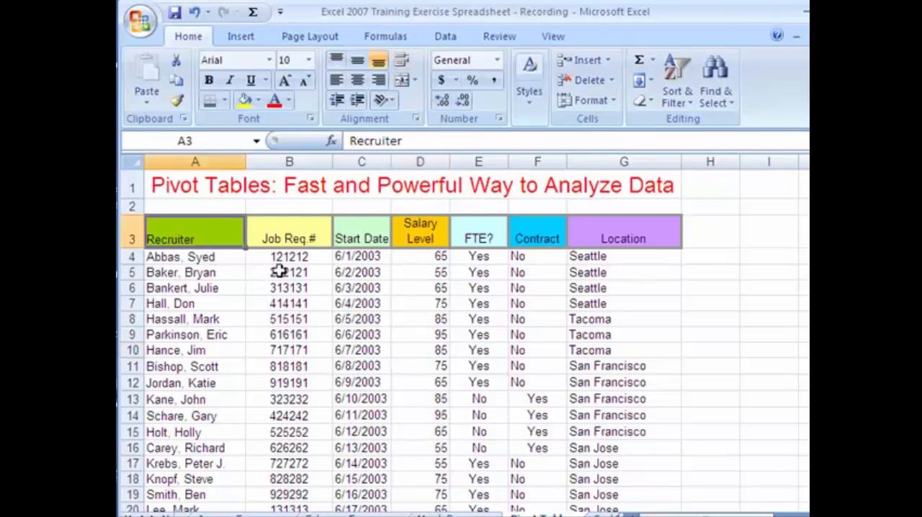
left_click(280, 272)
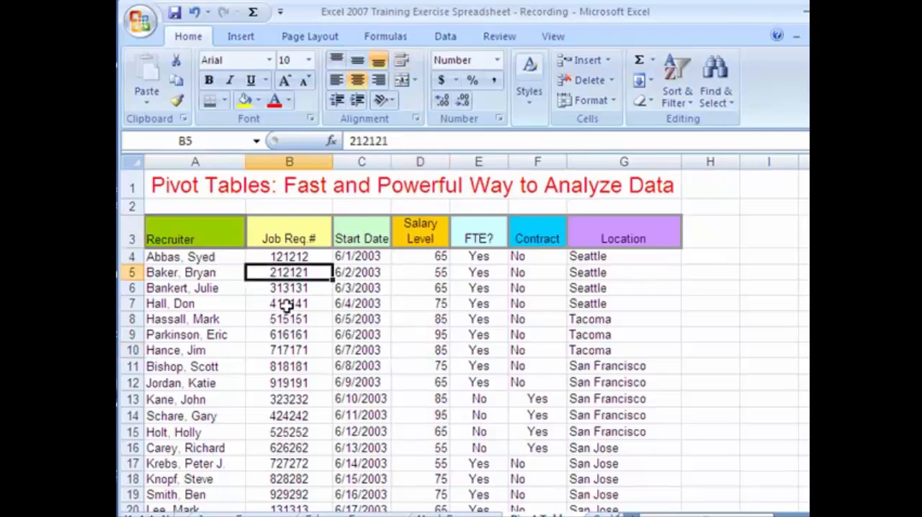
left_click_drag(301, 303, 292, 465)
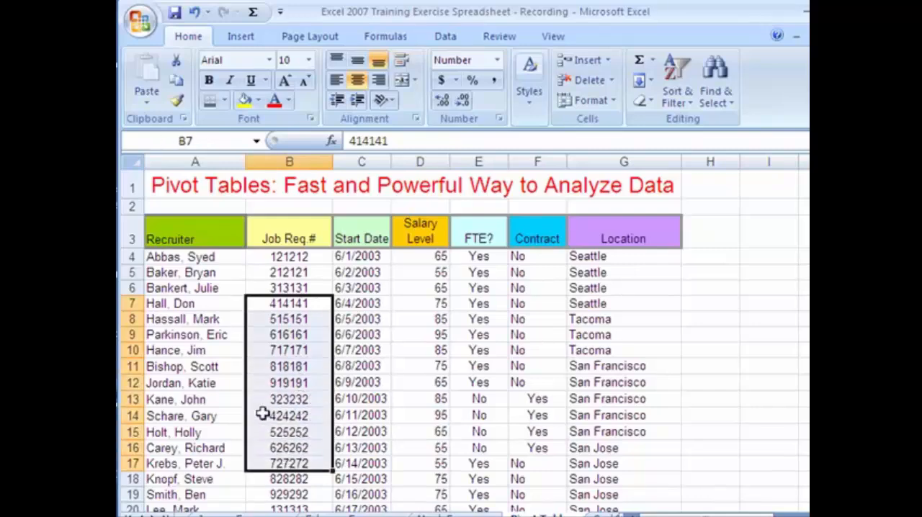
left_click(414, 304)
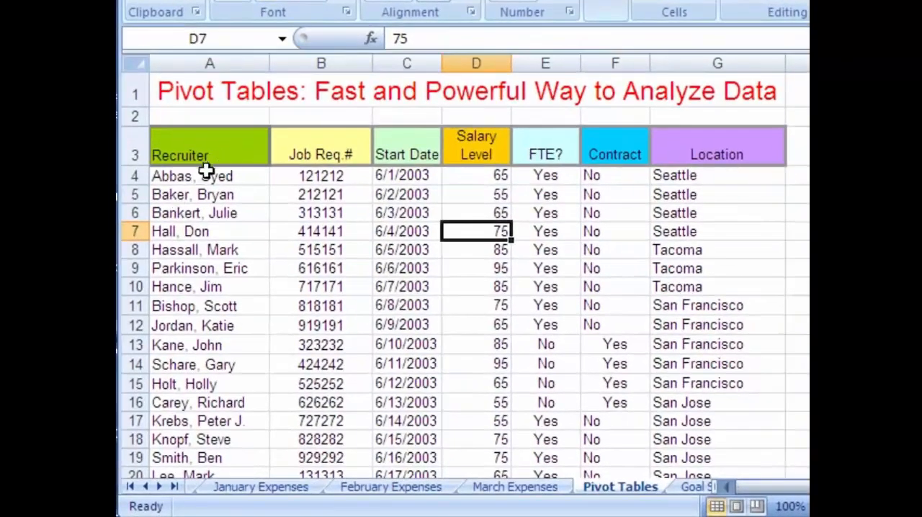
Create a PivotTable on a new worksheet from the recruiter data in A3:G23, including the heading row
left_click_drag(180, 142, 706, 439)
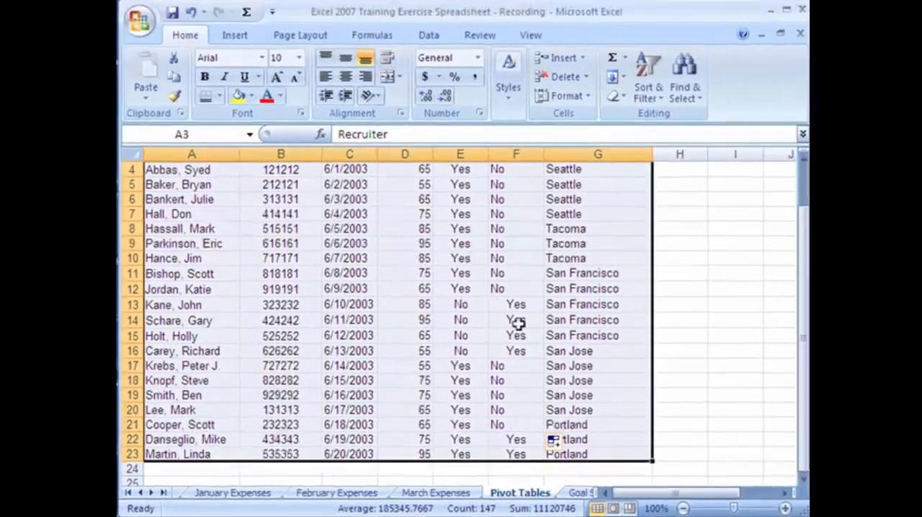
left_click(232, 37)
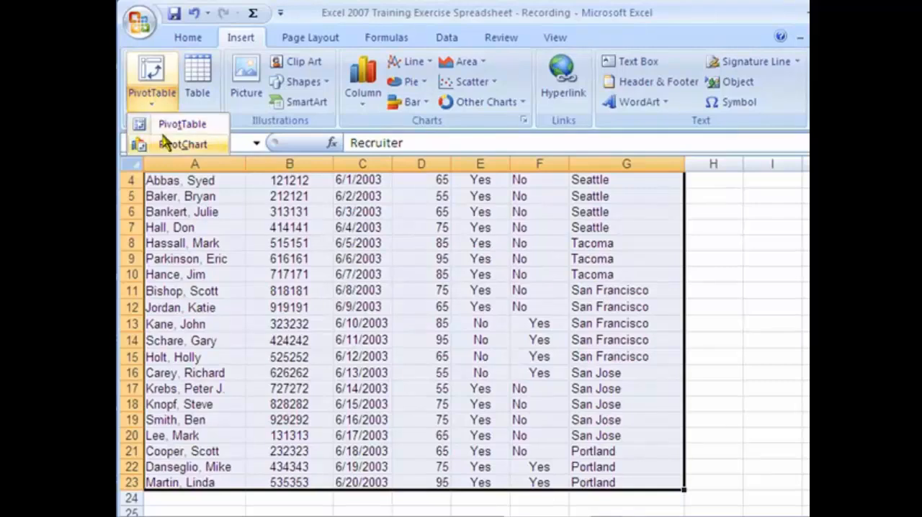
left_click(173, 127)
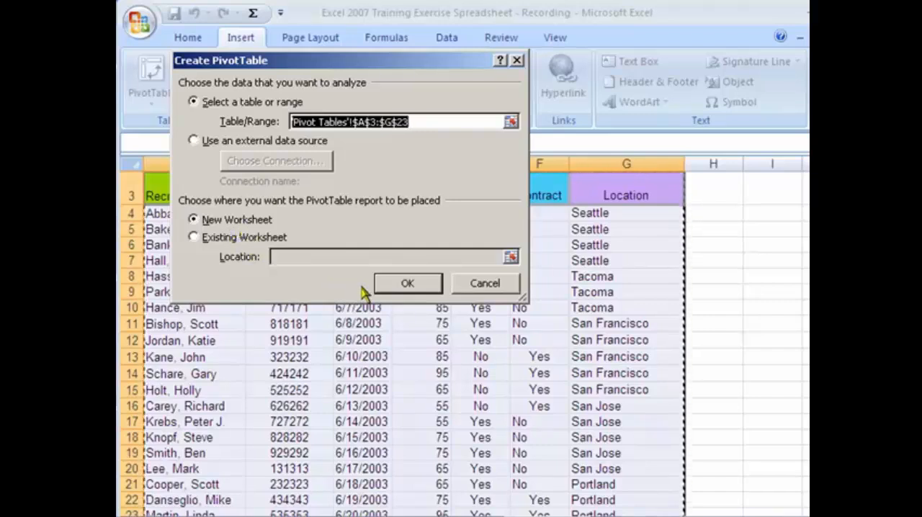
left_click(407, 284)
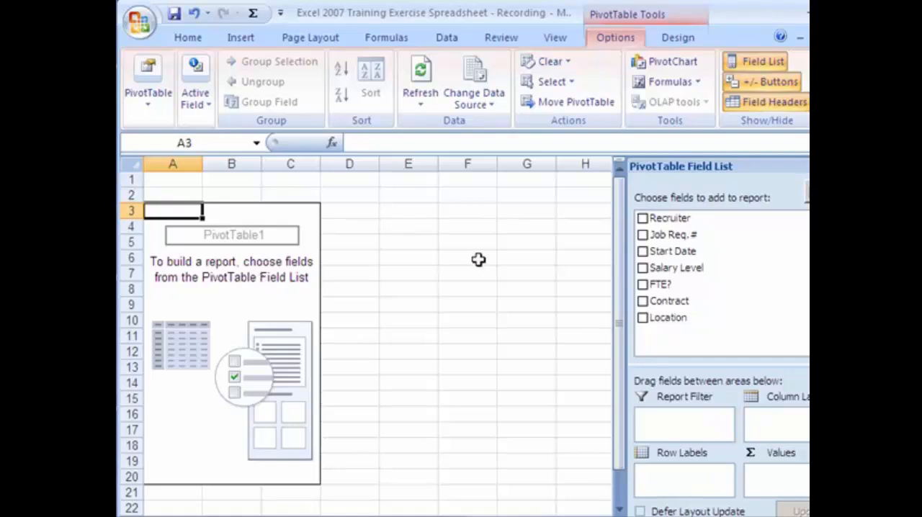
Add Recruiter as row labels and Job Req.# as a summed value, and place Start Date in the report filter
left_click(642, 218)
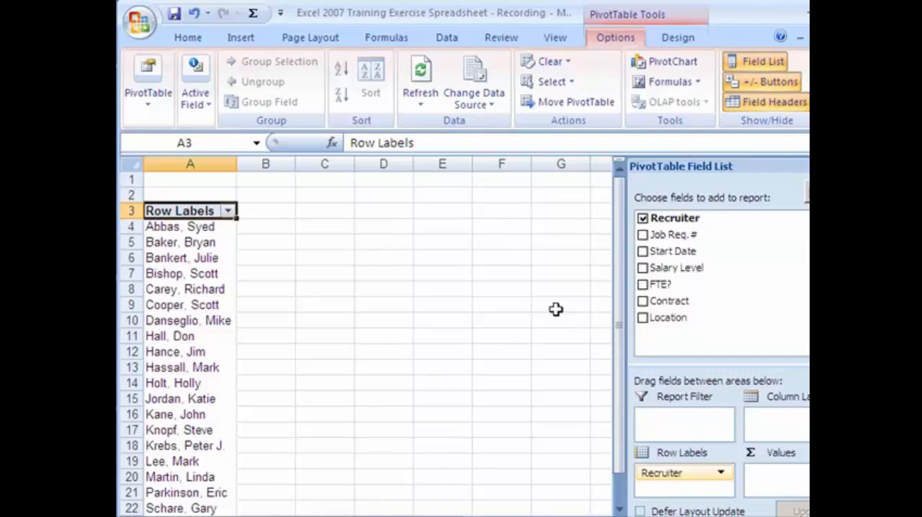
left_click(643, 252)
left_click(641, 237)
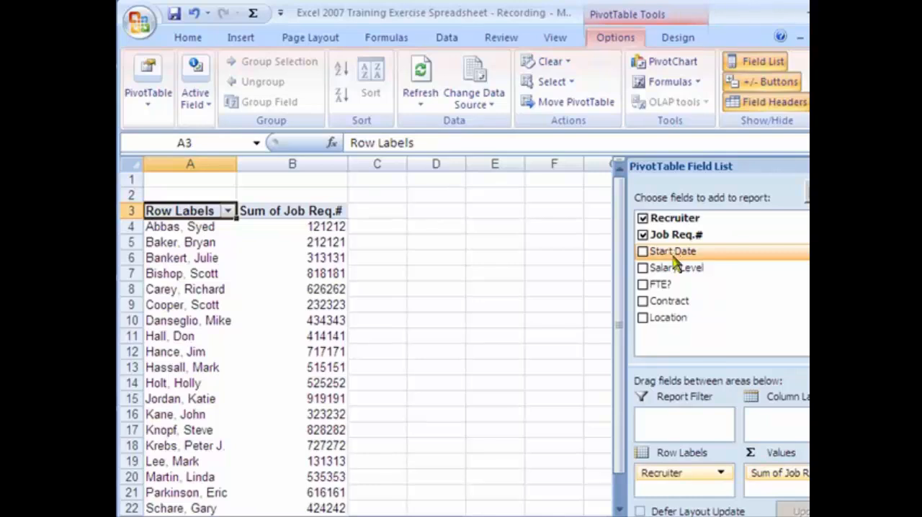
left_click_drag(674, 262, 705, 426)
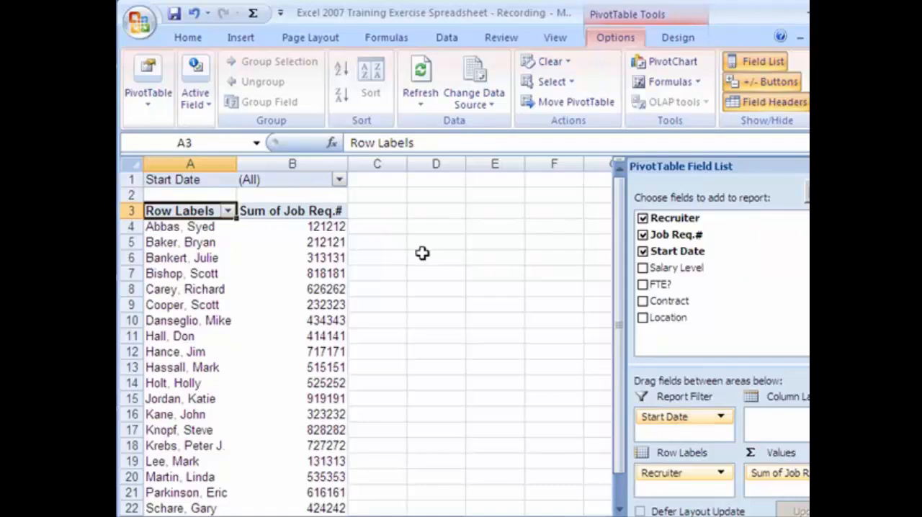
Look at the dates offered by the PivotTable's Start Date filter and leave it set to (All)
left_click(339, 180)
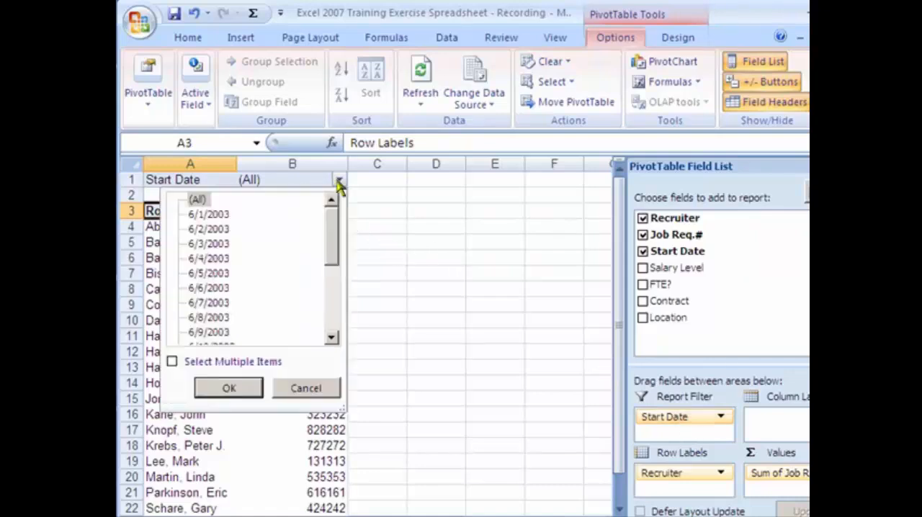
left_click(339, 181)
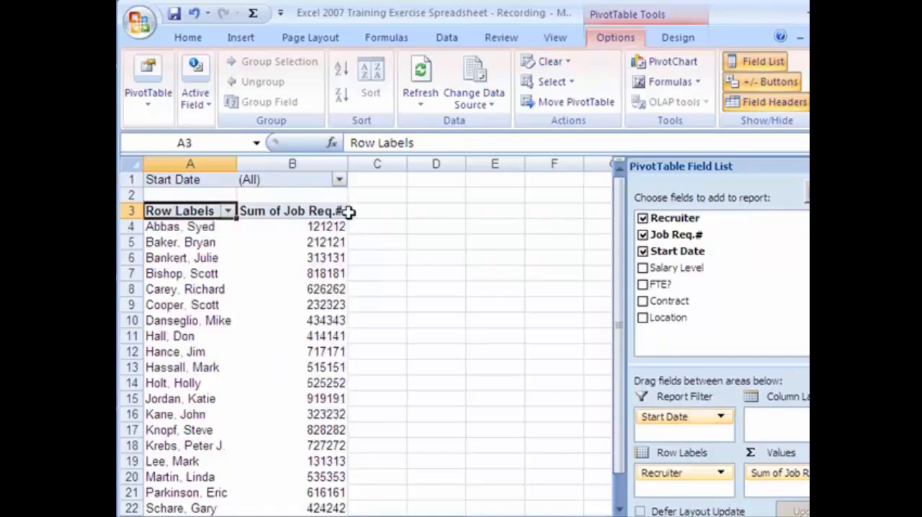
left_click(409, 292)
left_click(204, 210)
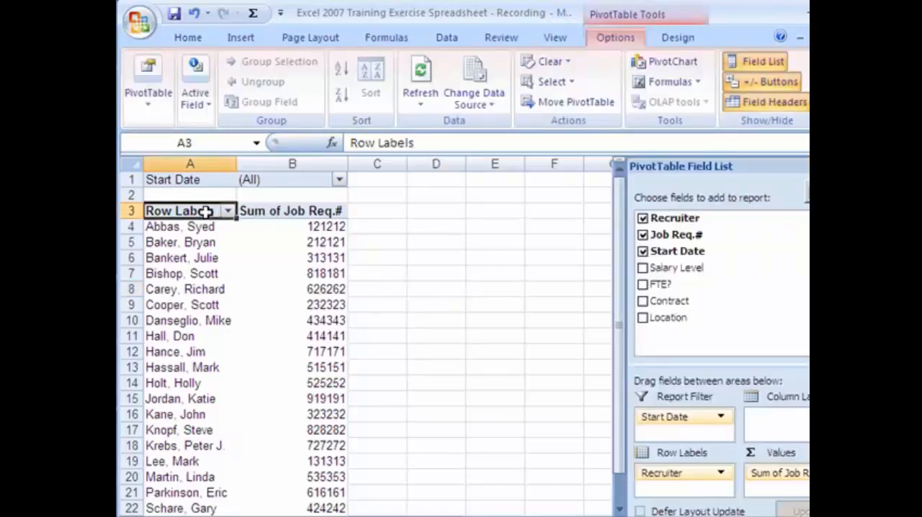
Add Salary Level to the PivotTable as a summed value and Location as a row label beneath each recruiter
left_click(642, 268)
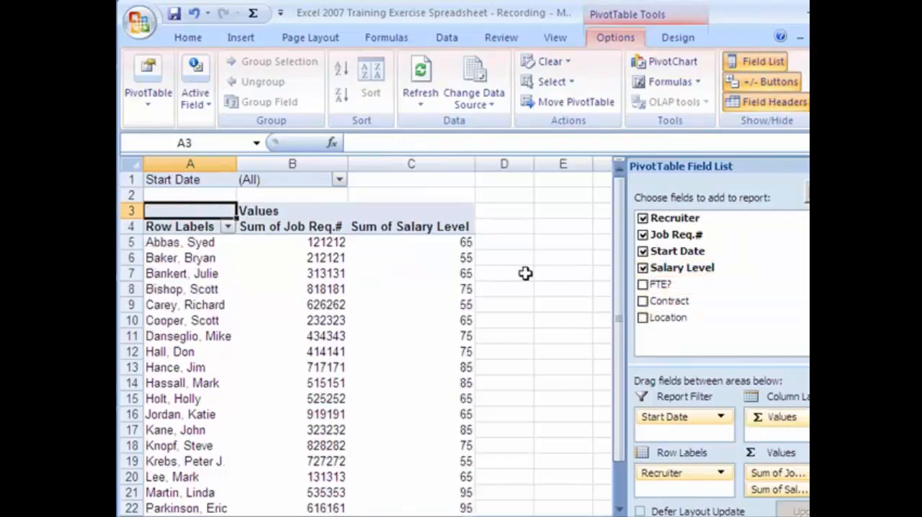
left_click(642, 319)
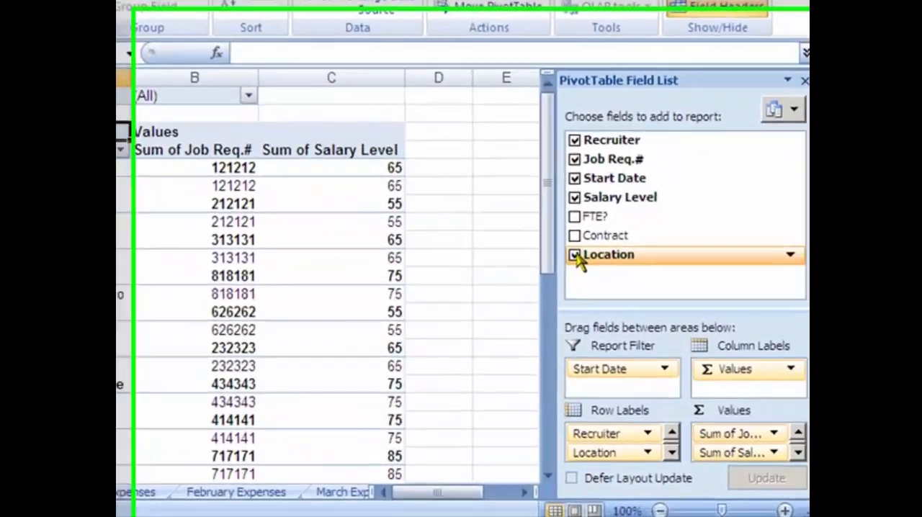
Move the Location field from the PivotTable's row labels to the report filter, below Start Date
left_click_drag(648, 317, 671, 338)
left_click_drag(611, 284, 613, 397)
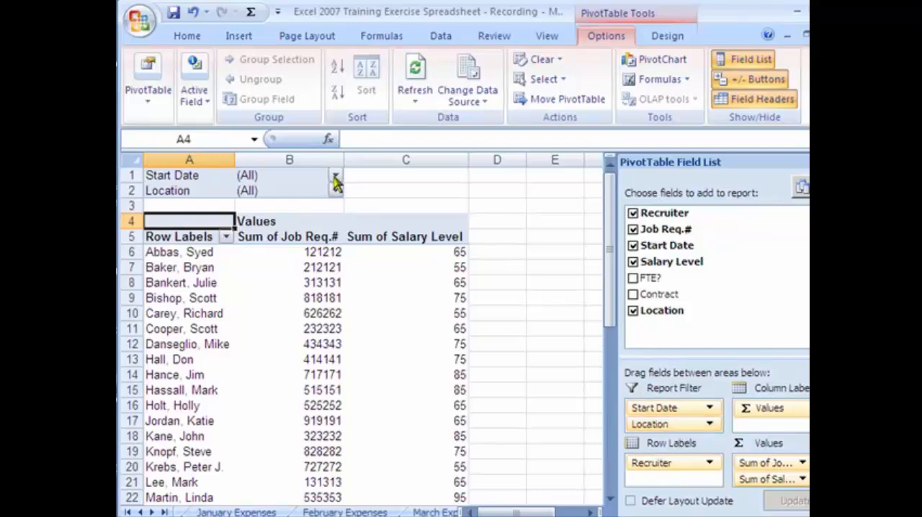
left_click(175, 283)
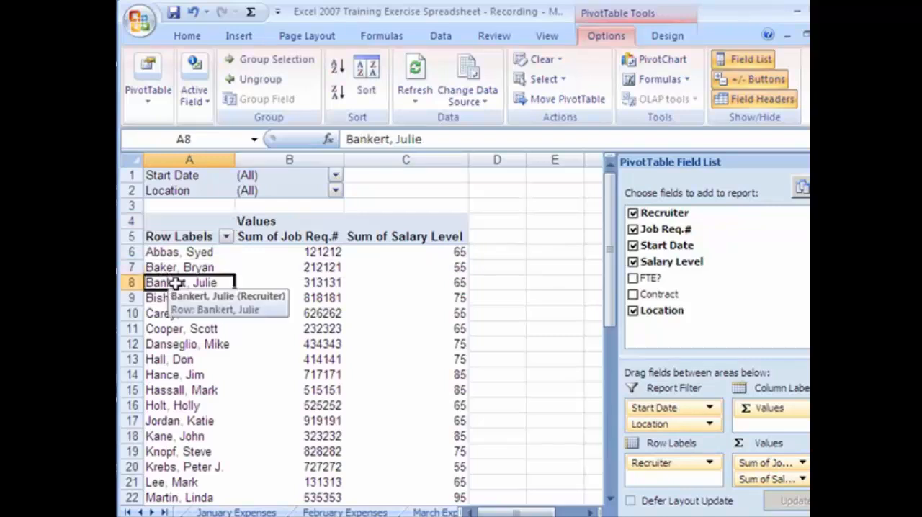
Filter the PivotTable's Start Date by multiple items to show only 6/1/2003, 6/2/2003 and 6/3/2003
left_click(335, 176)
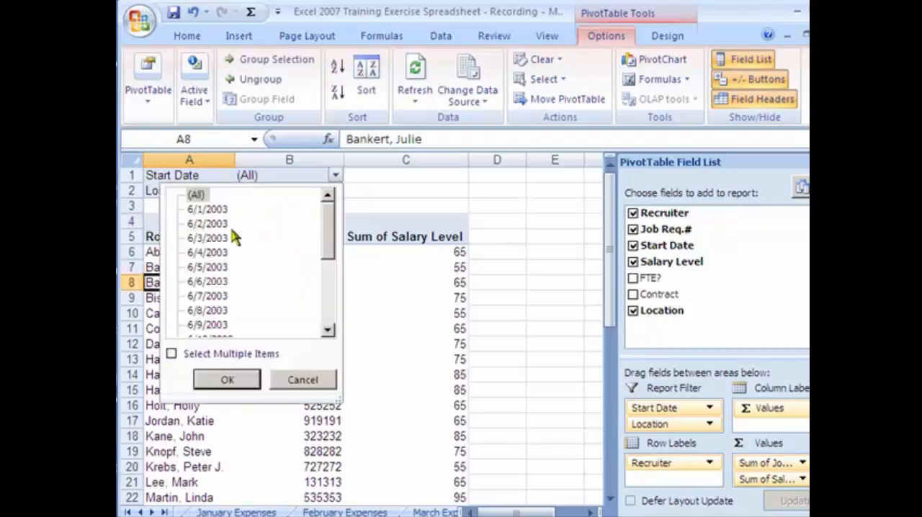
left_click(171, 353)
left_click(191, 195)
left_click(190, 210)
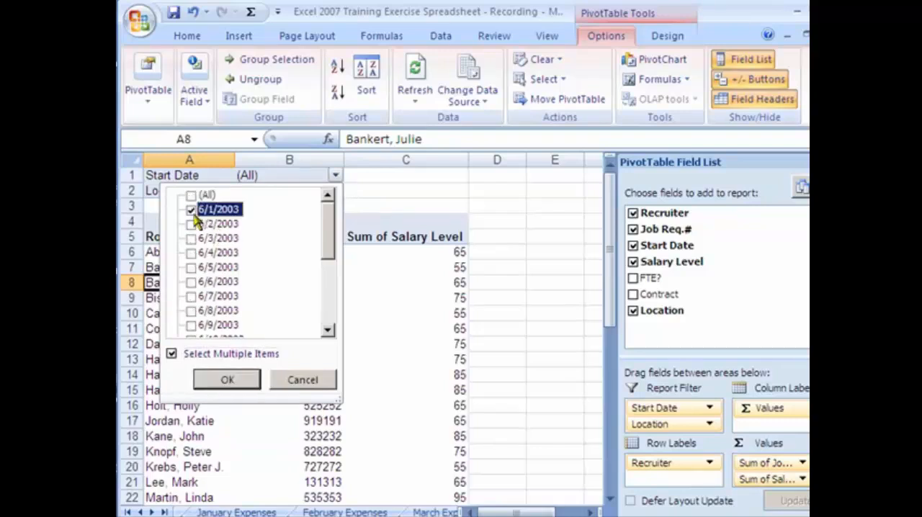
left_click(191, 224)
left_click(191, 238)
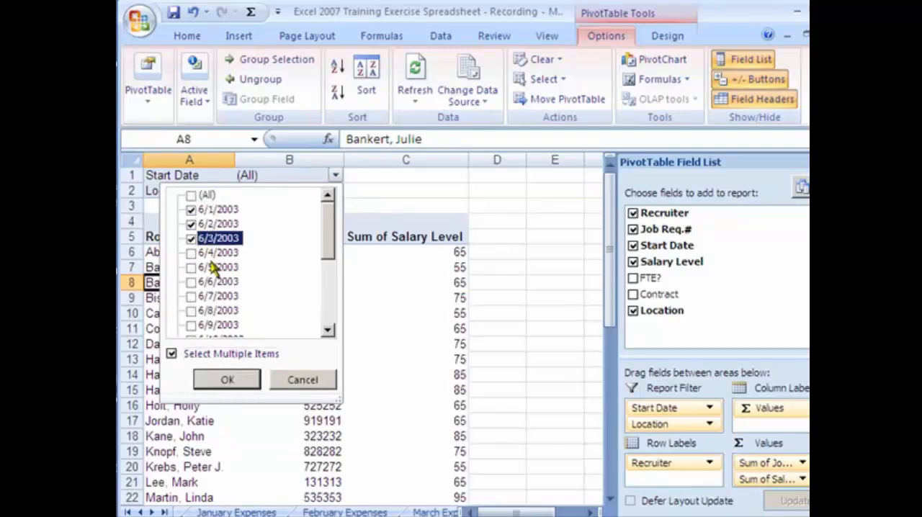
left_click(228, 381)
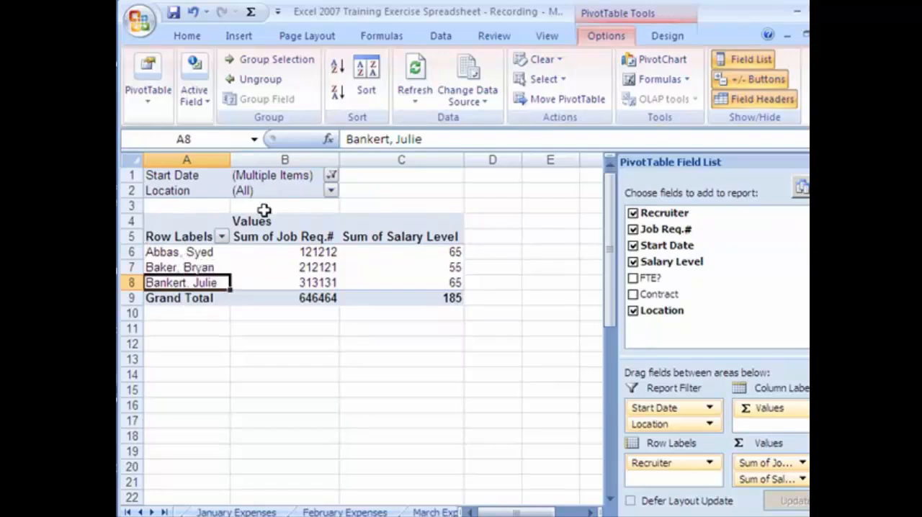
Reset the Start Date report filter to (All) and turn off multiple-item selection
left_click(332, 177)
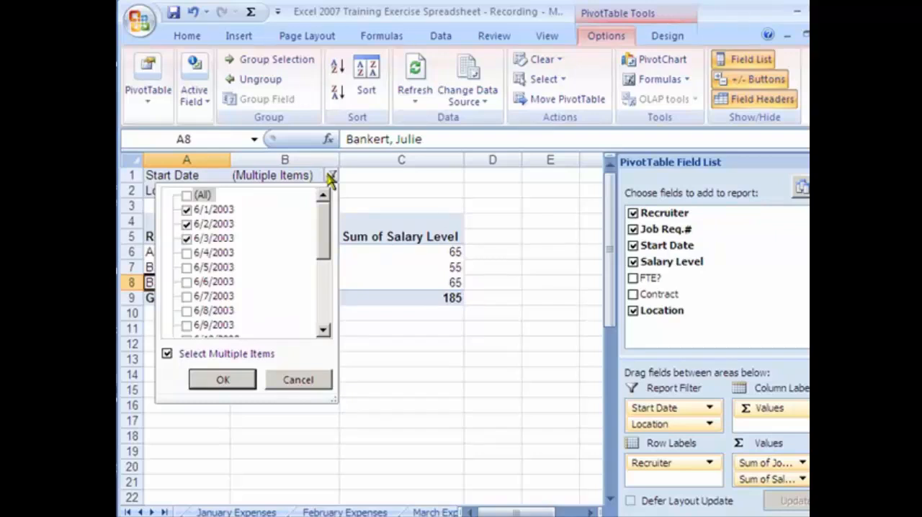
left_click(185, 195)
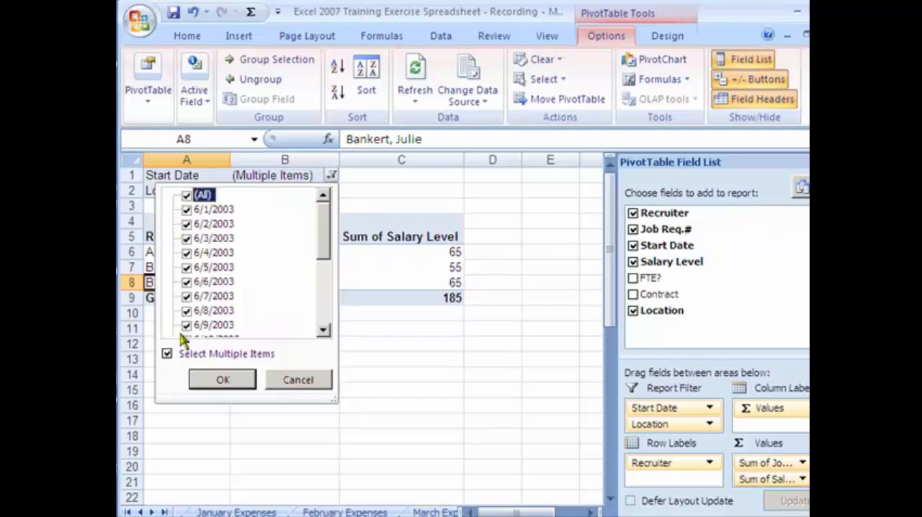
left_click(166, 354)
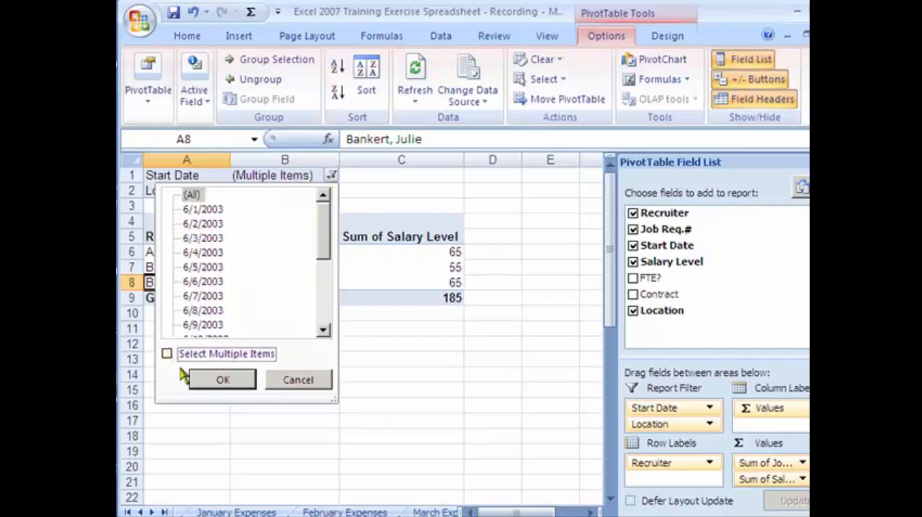
left_click(224, 379)
Filter the PivotTable's Location by multiple items to show only San Francisco, San Jose and Seattle
left_click(335, 192)
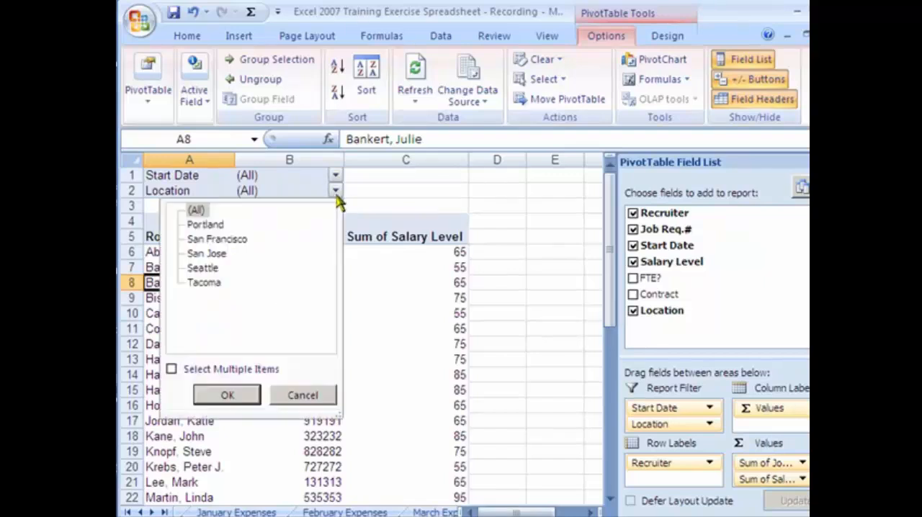
left_click(200, 244)
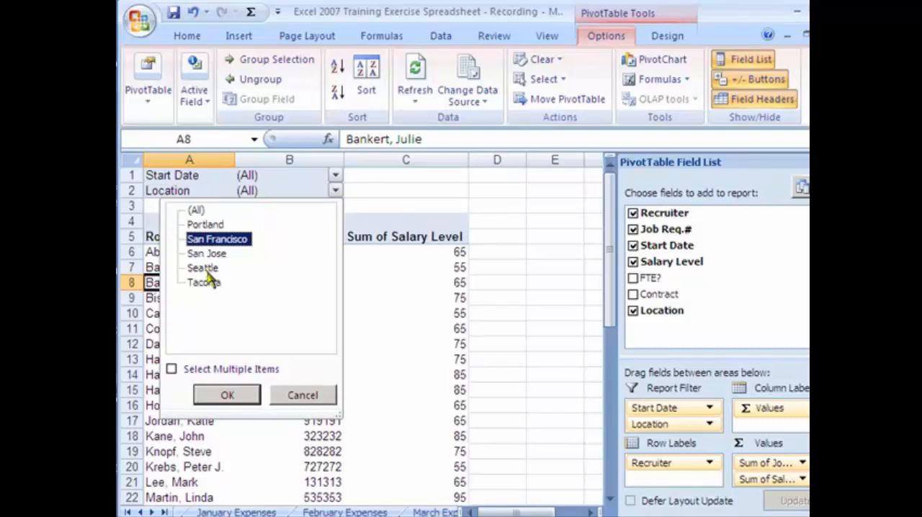
left_click(172, 369)
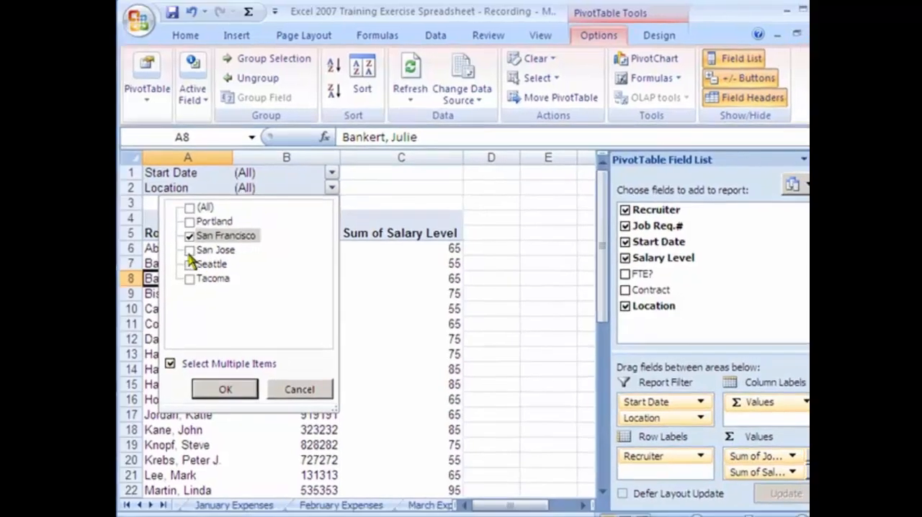
left_click(190, 250)
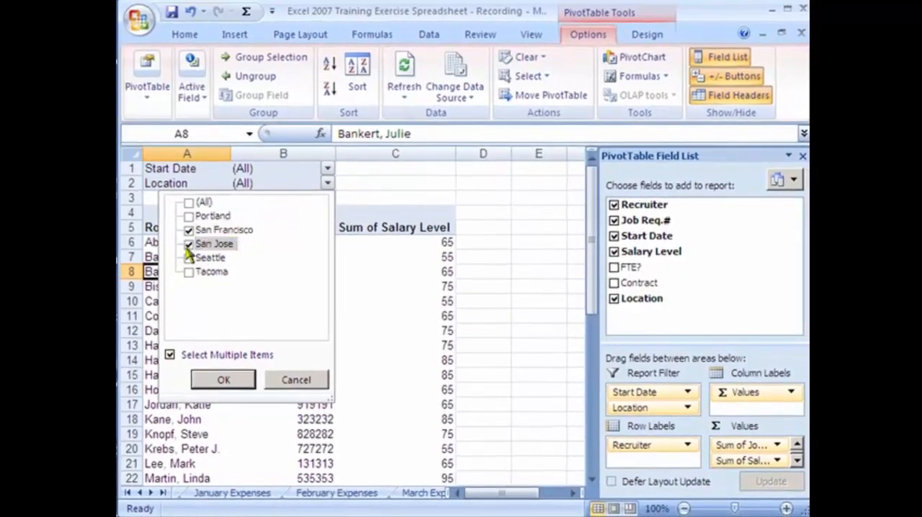
left_click(188, 258)
left_click(237, 381)
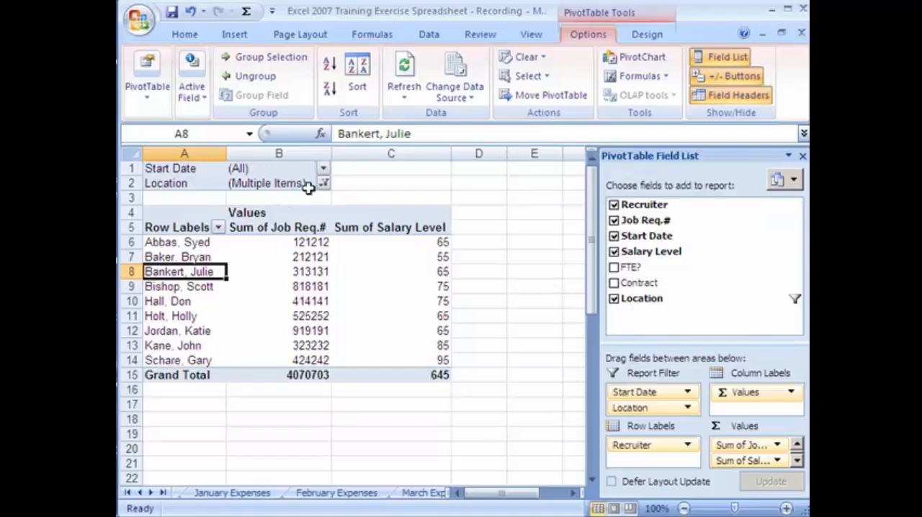
Look at the sorting and filtering choices for the PivotTable's recruiter row labels
left_click(306, 229)
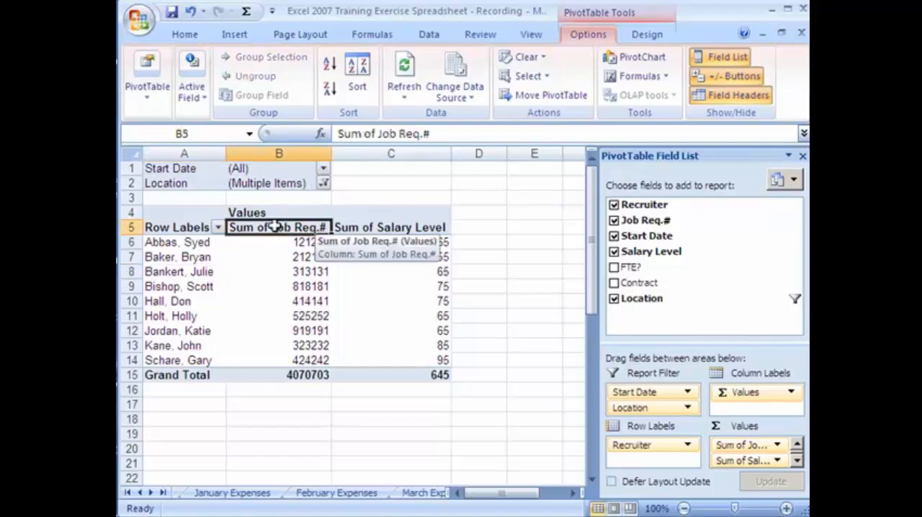
left_click(218, 228)
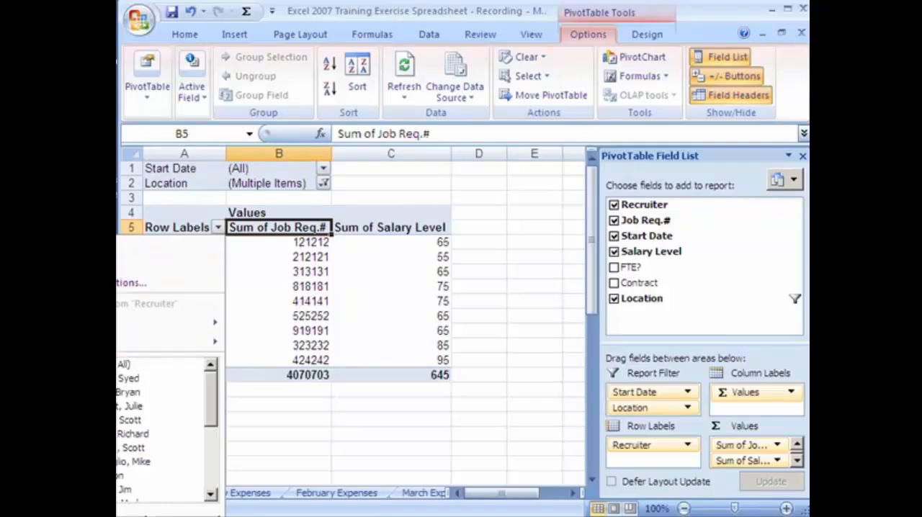
left_click(185, 516)
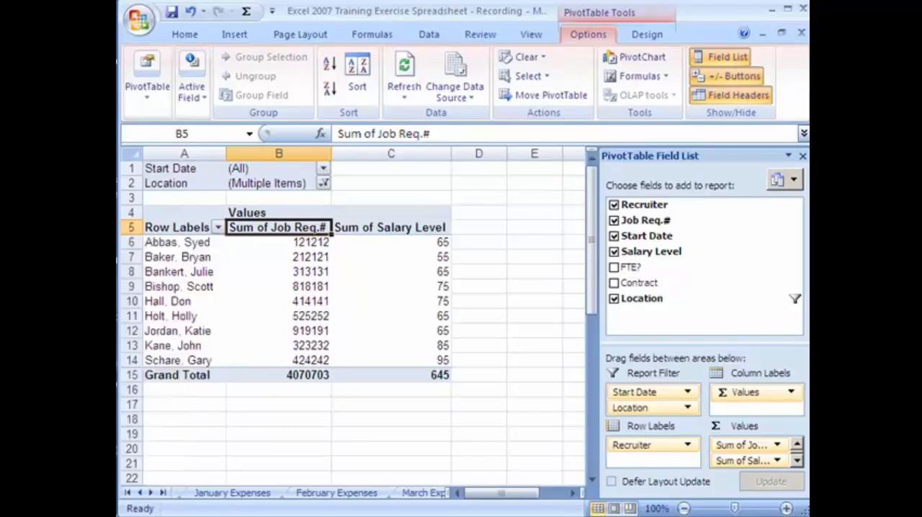
Replace Location with the Contract field in the PivotTable's report filter
left_click(615, 300)
left_click(614, 284)
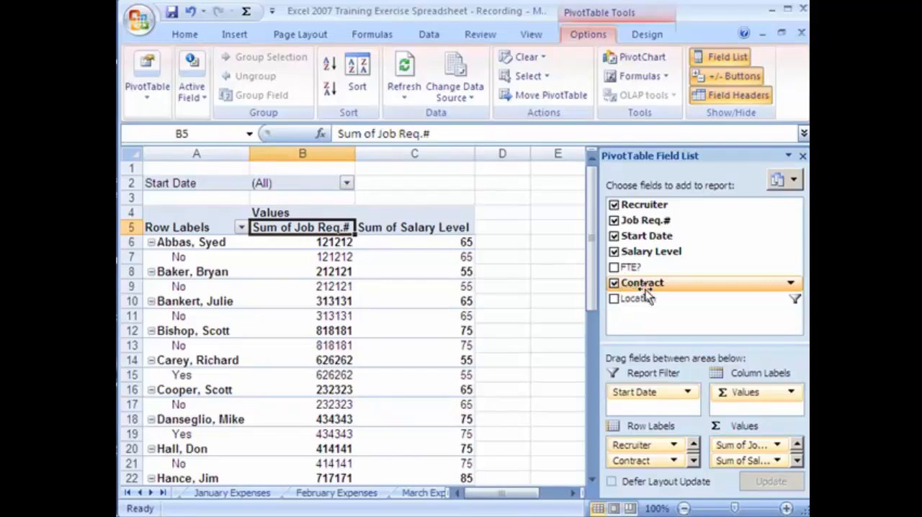
left_click_drag(646, 291, 657, 402)
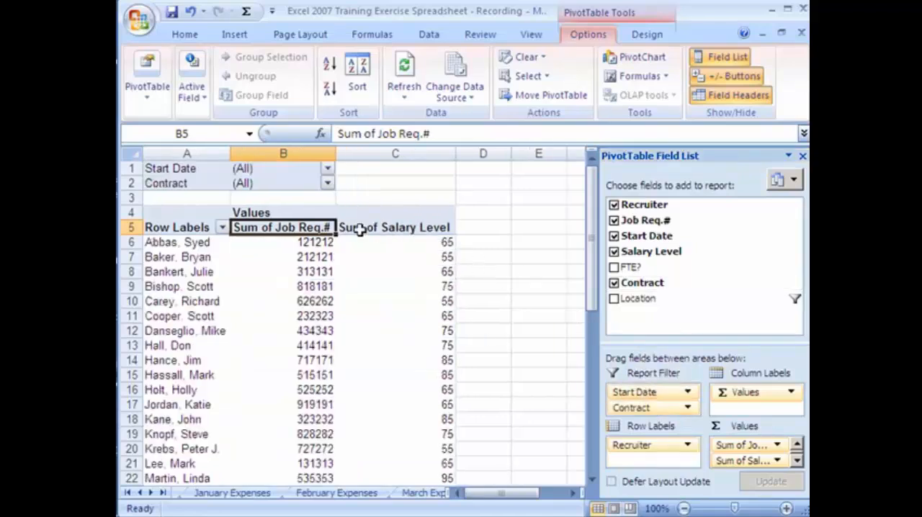
Filter the PivotTable's Contract field to show only recruiters with Yes
left_click(327, 185)
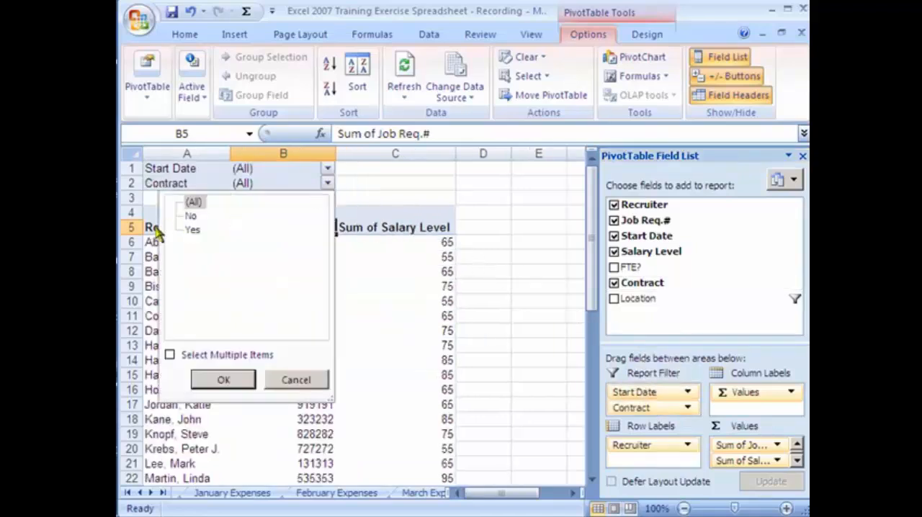
left_click(193, 230)
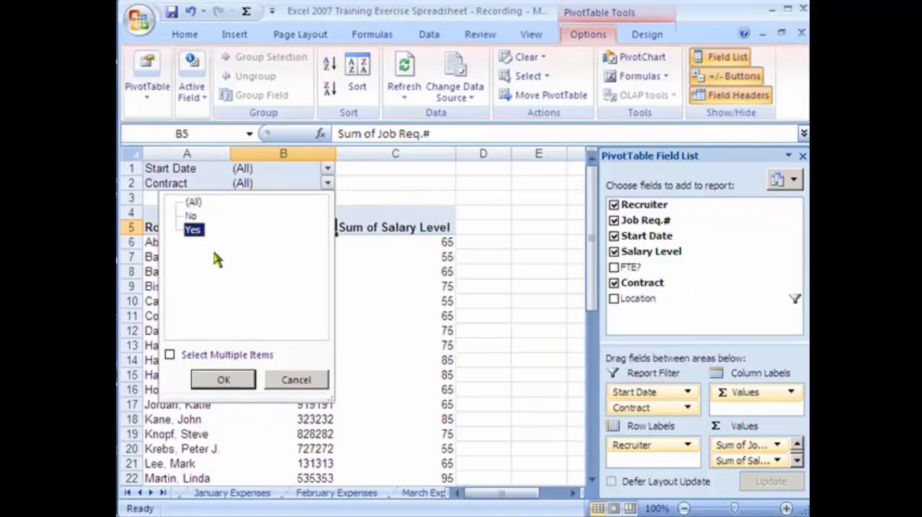
left_click(232, 381)
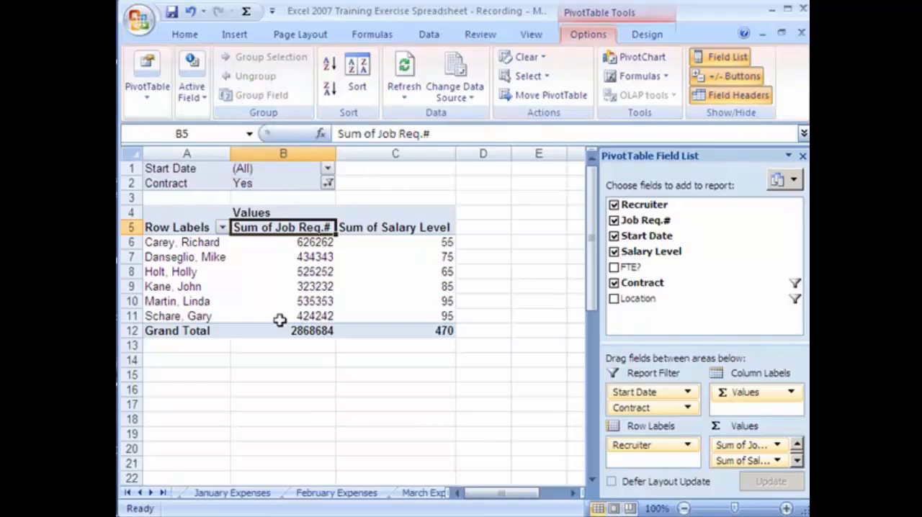
mouse_move(315, 322)
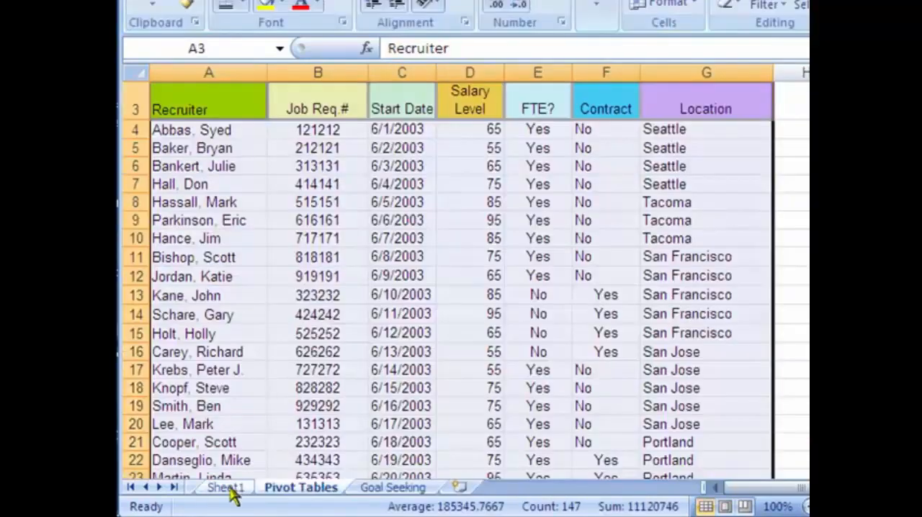
Look at the layout choices for the PivotTable Field List and select an empty cell in column E outside the PivotTable
left_click(226, 489)
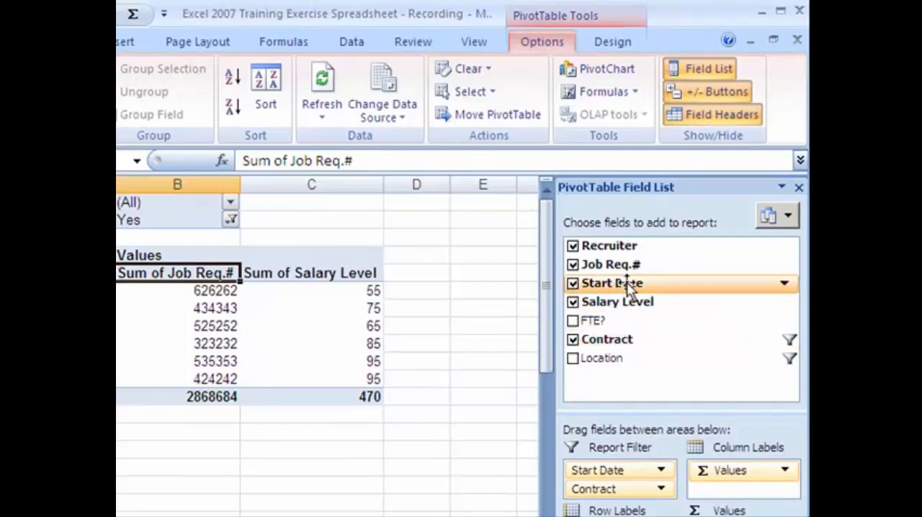
left_click(793, 217)
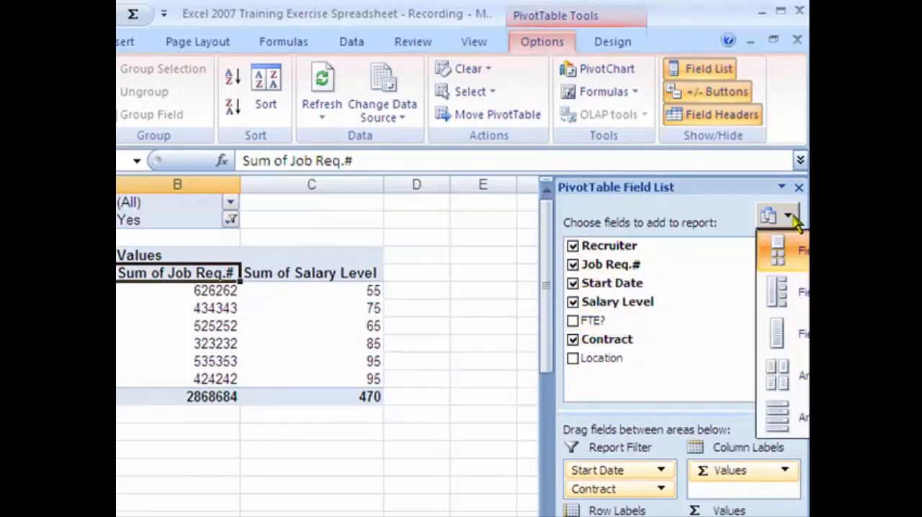
left_click(455, 372)
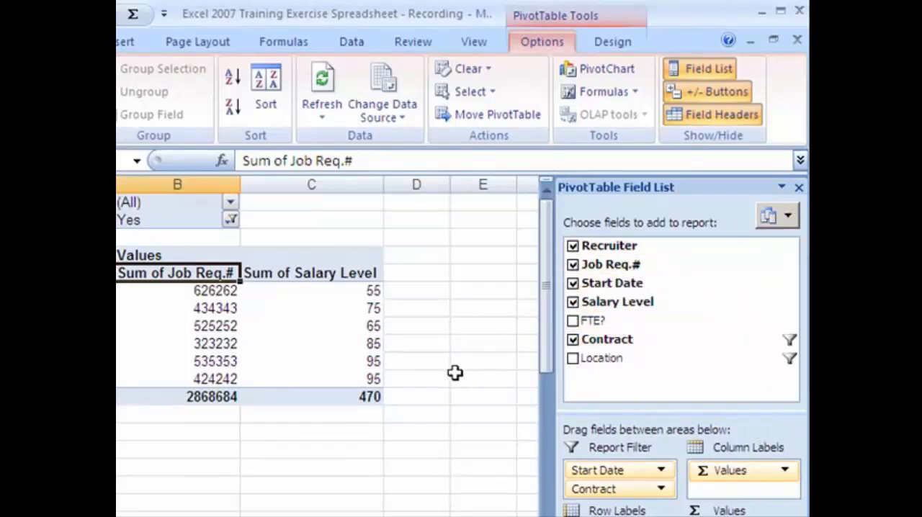
left_click(456, 373)
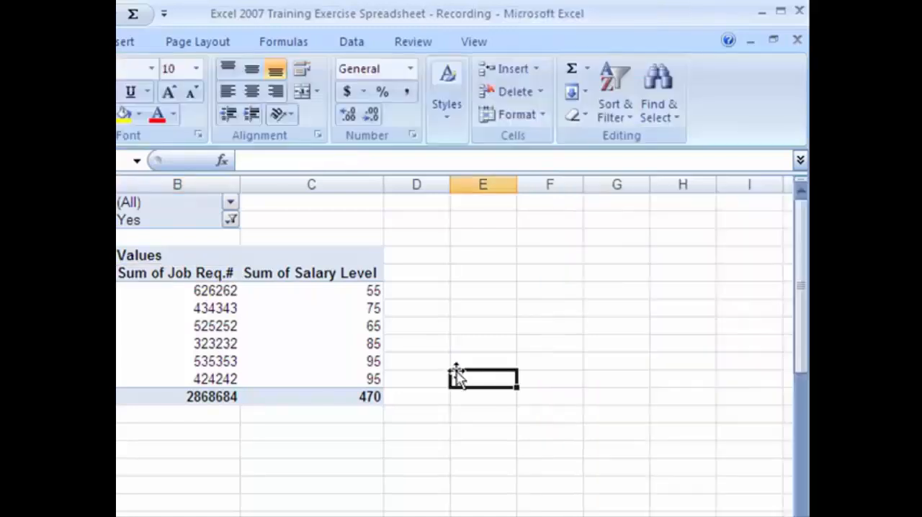